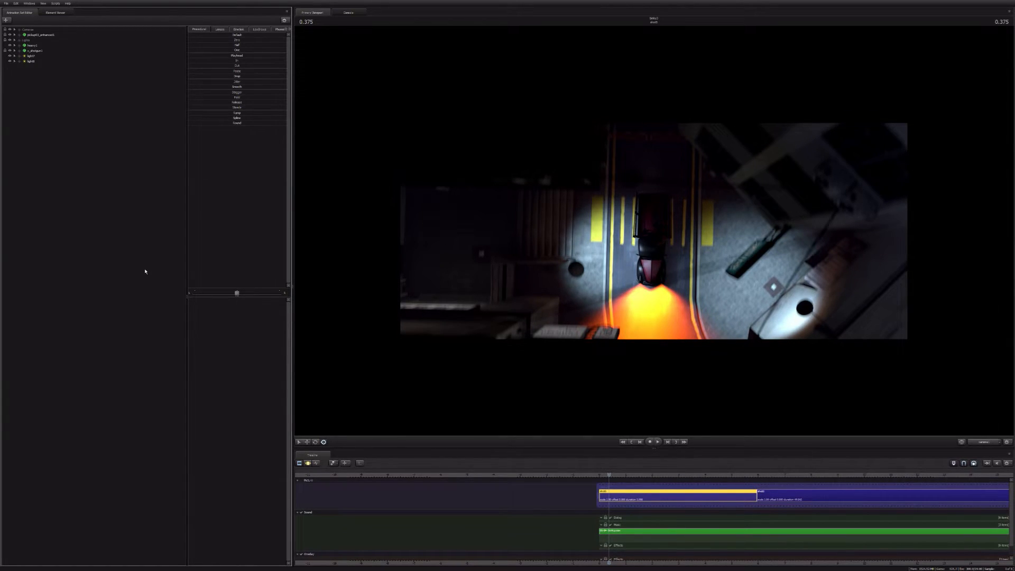
# Step: Check the live stream page on YouTube, then switch back to Source Filmmaker
pyautogui.hotkey('alt', 'Tab')
pyautogui.hotkey('alt', 'Tab')
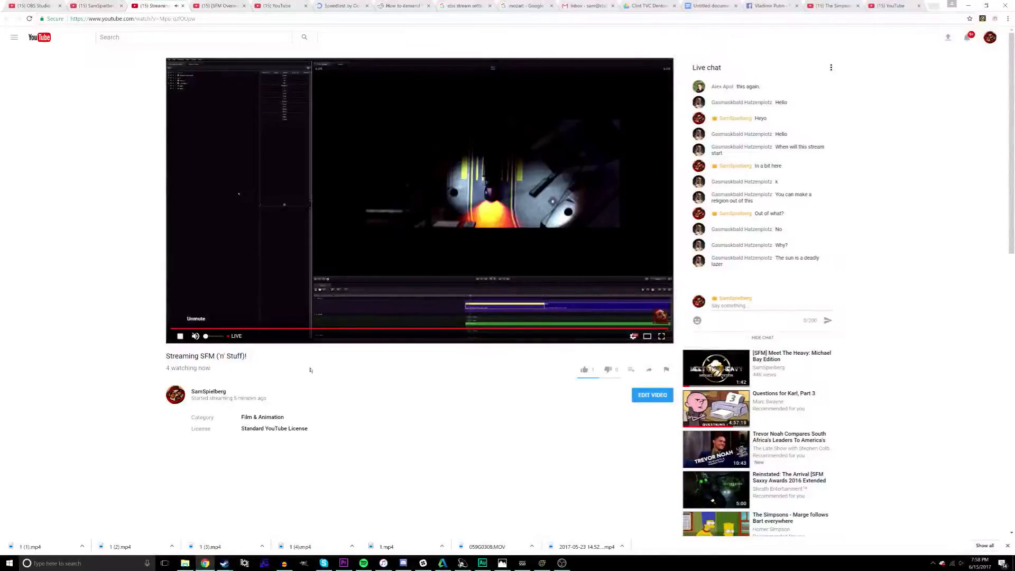
pyautogui.hotkey('alt', 'Tab')
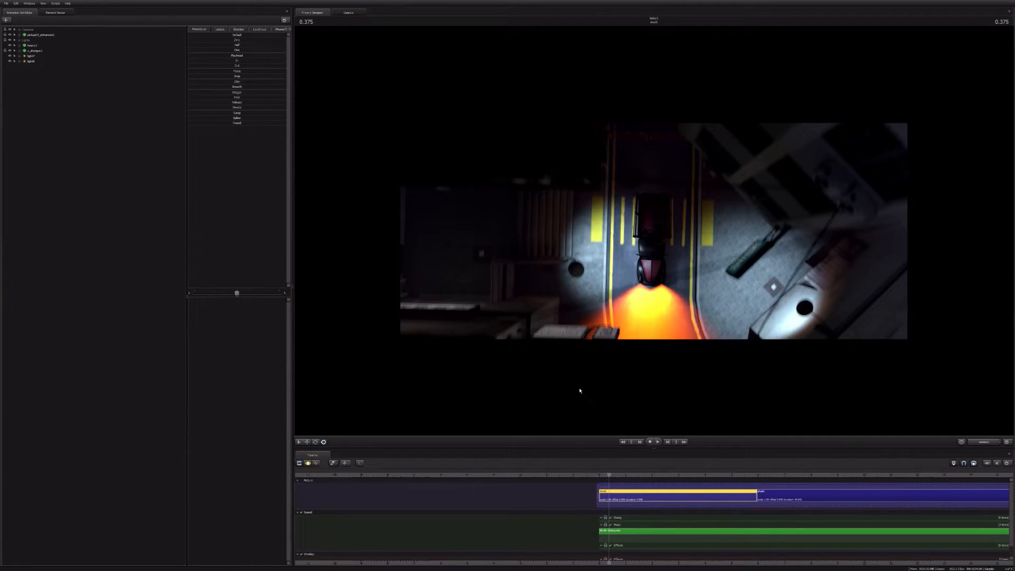
# Step: Play the opening shot from the start of the sequence
pyautogui.press('Home')
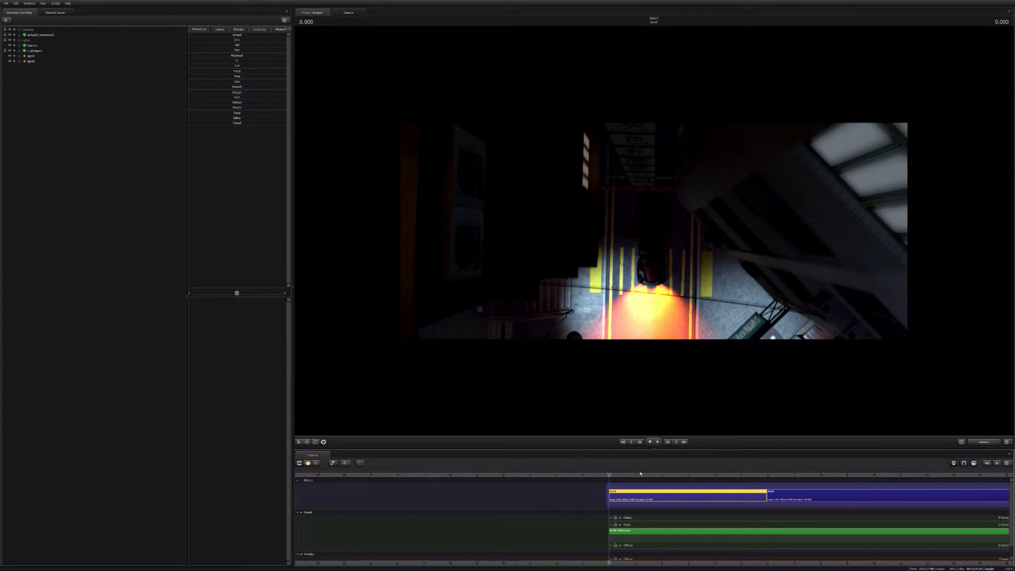
pyautogui.moveTo(650, 555); pyautogui.dragTo(332, 479, button='middle')
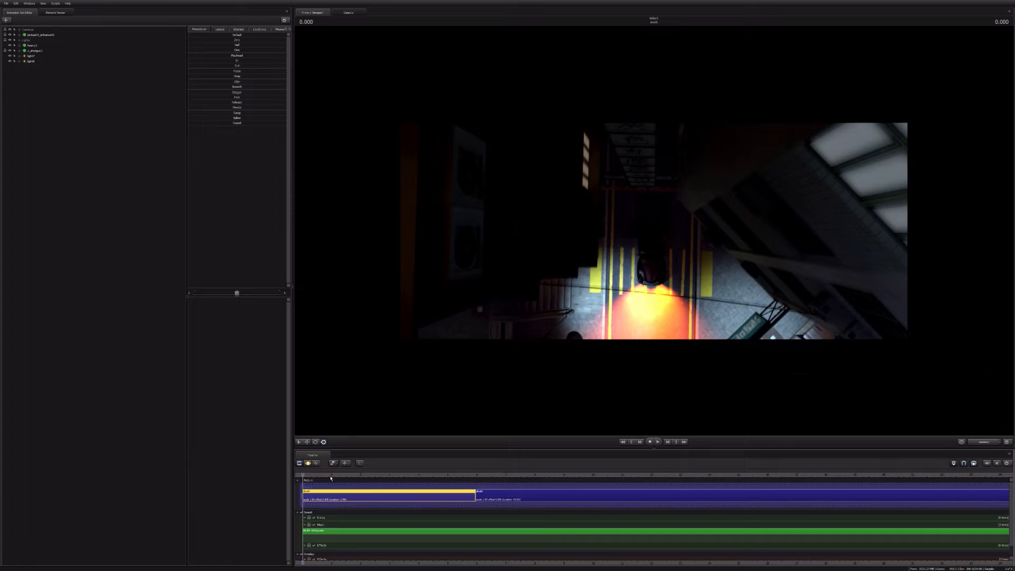
pyautogui.moveTo(340, 564); pyautogui.dragTo(408, 561, button='middle')
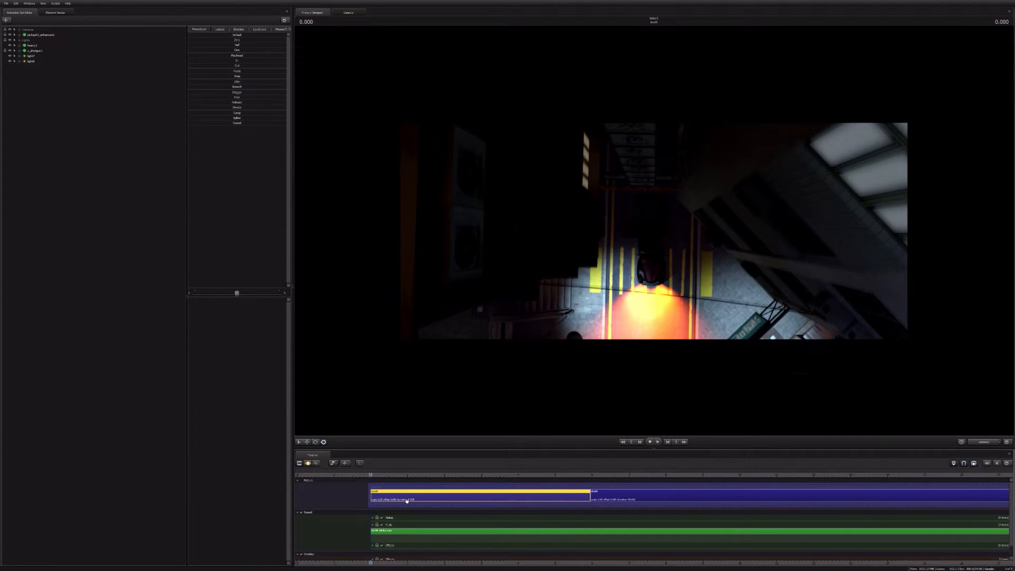
pyautogui.press('space')
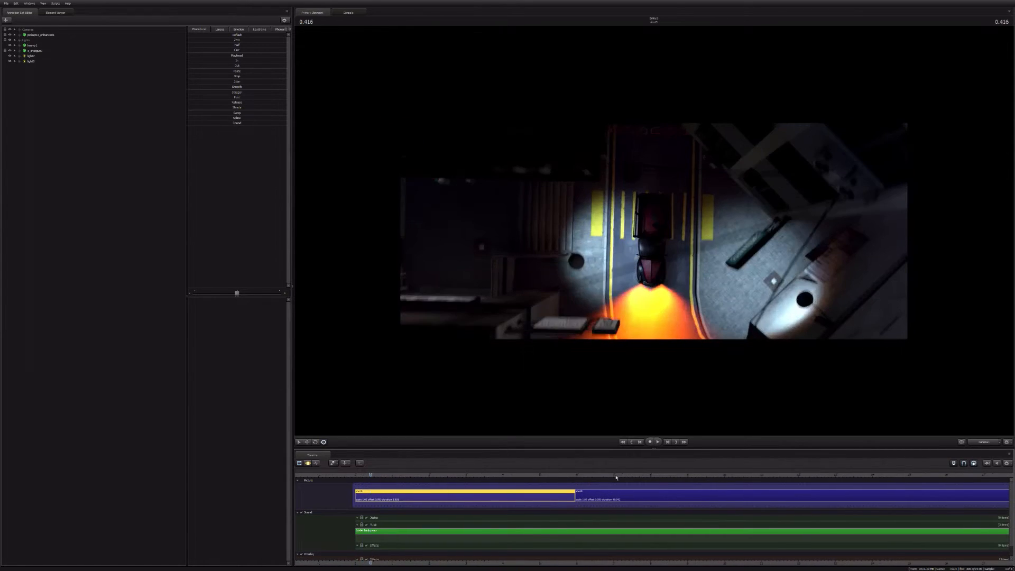
# Step: Select the second shot and play it from about 6.2 s, stopping at 9.166 s
pyautogui.moveTo(587, 475); pyautogui.dragTo(585, 476)
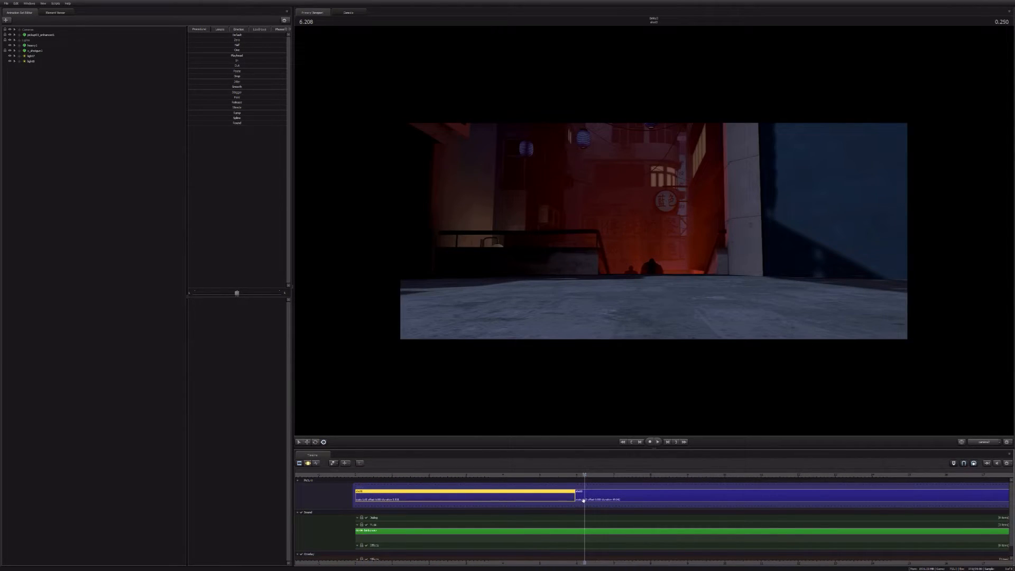
pyautogui.moveTo(554, 554); pyautogui.dragTo(455, 547, button='middle')
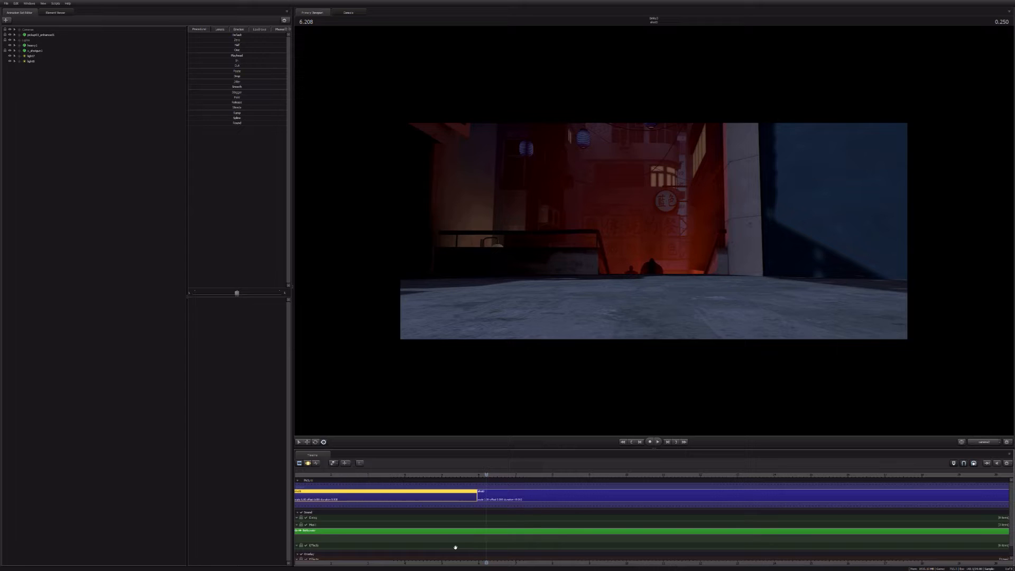
pyautogui.click(491, 498)
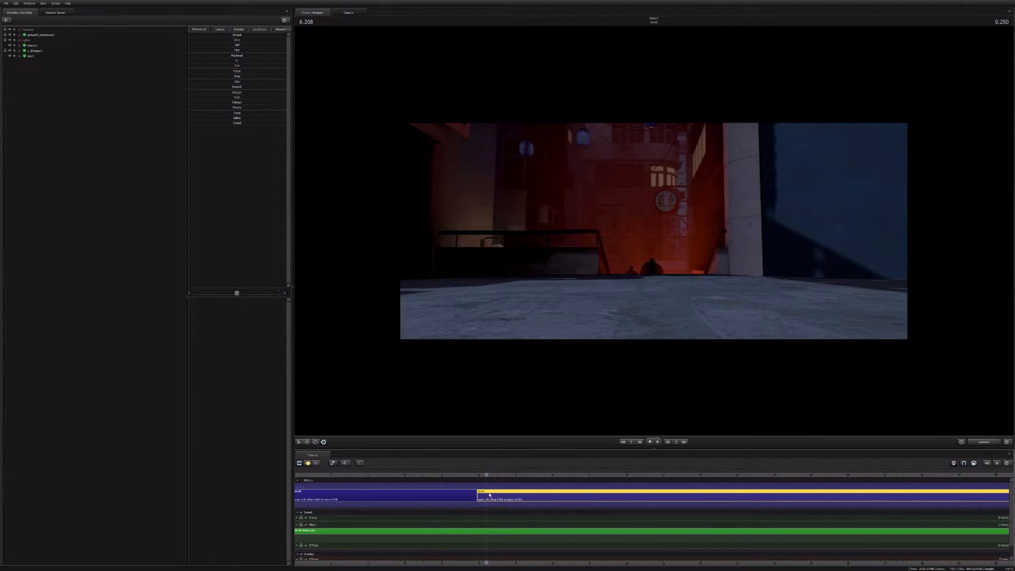
pyautogui.click(453, 500)
pyautogui.click(531, 500)
pyautogui.scroll(-5, 523, 500)
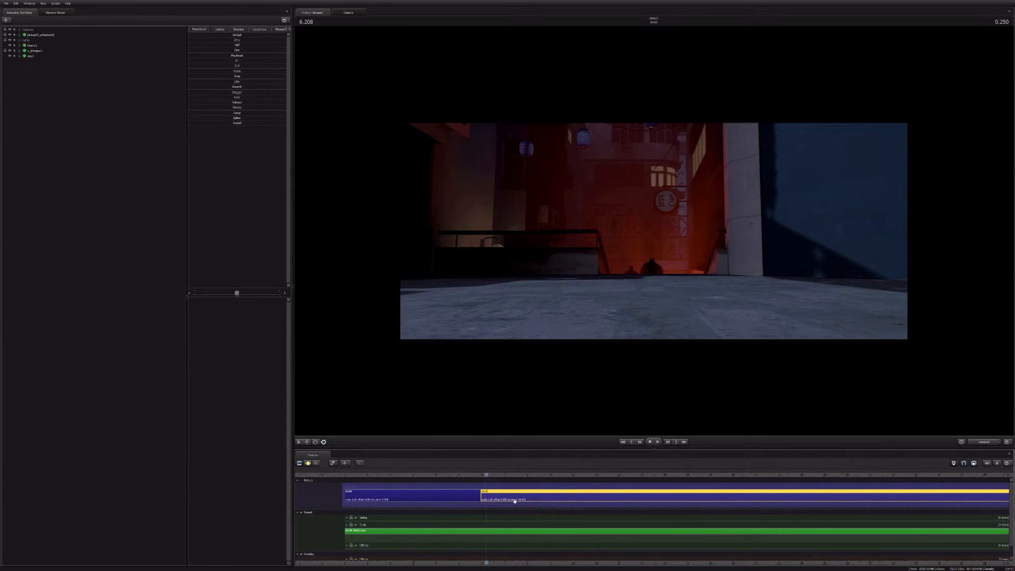
pyautogui.scroll(-2, 513, 502)
pyautogui.press('space')
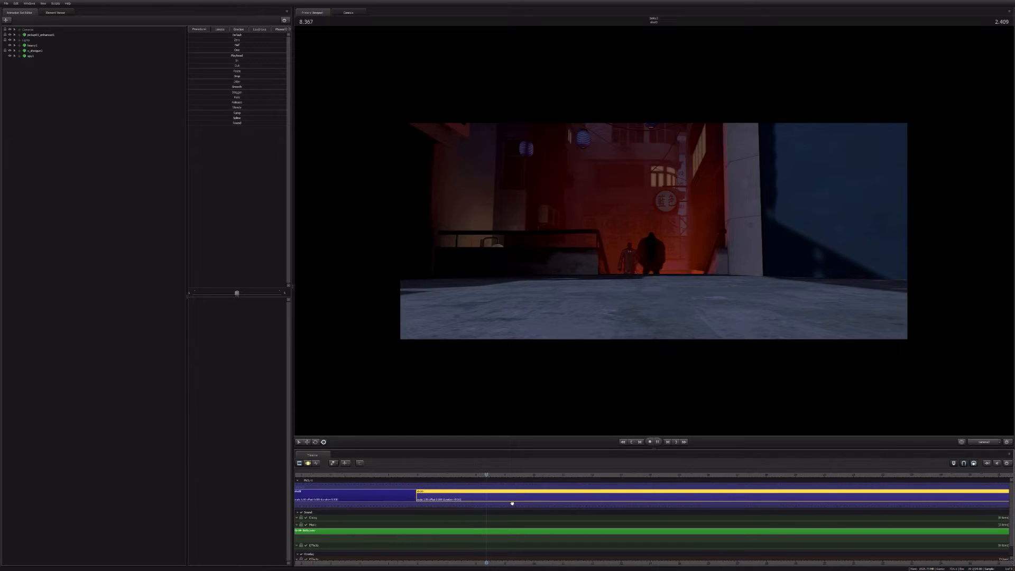
pyautogui.press('space')
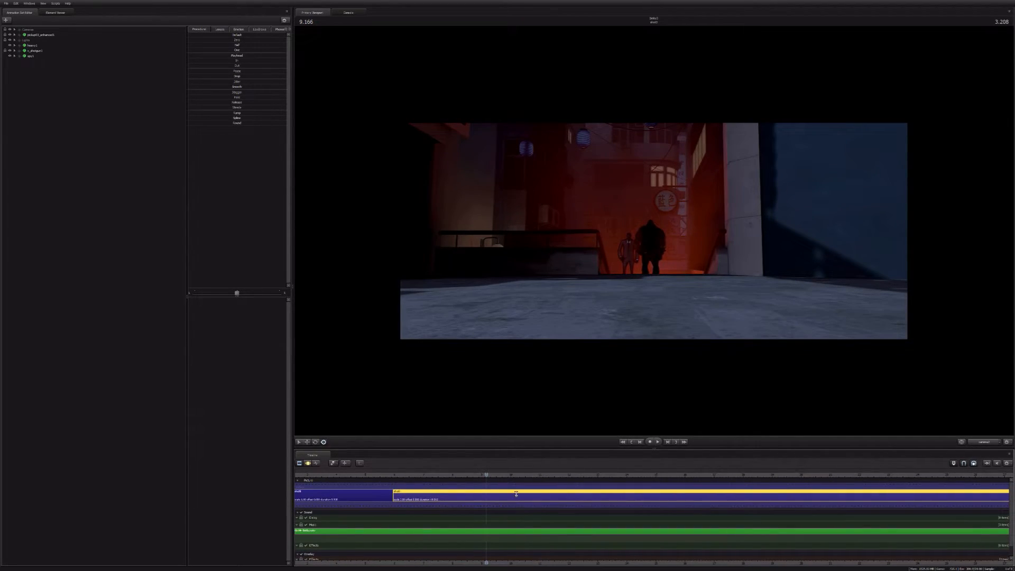
# Step: Split the second shot at the playhead, go to the start of the part before the cut, and list its cameras
pyautogui.press('b')
pyautogui.click(460, 495)
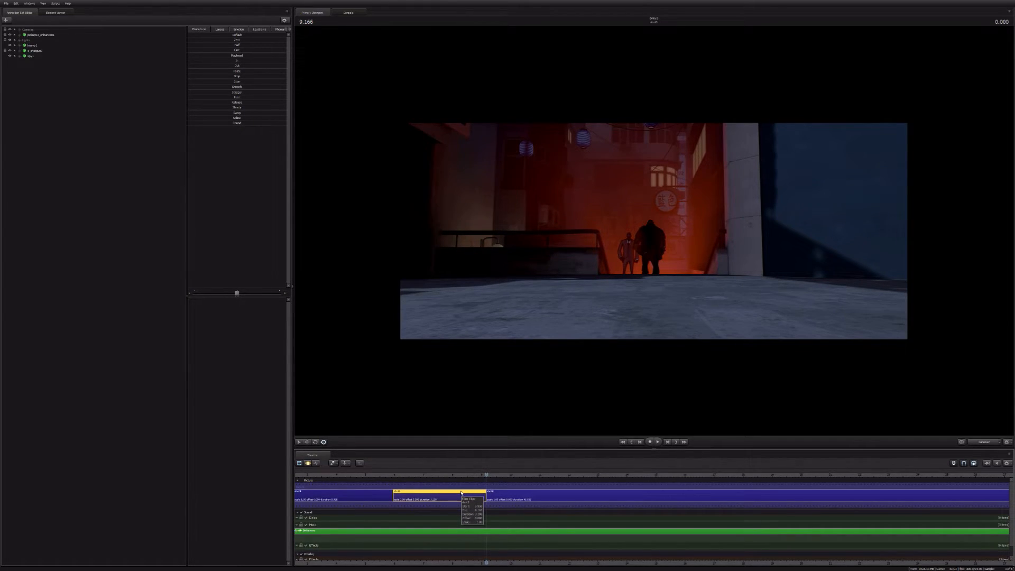
pyautogui.press('Up')
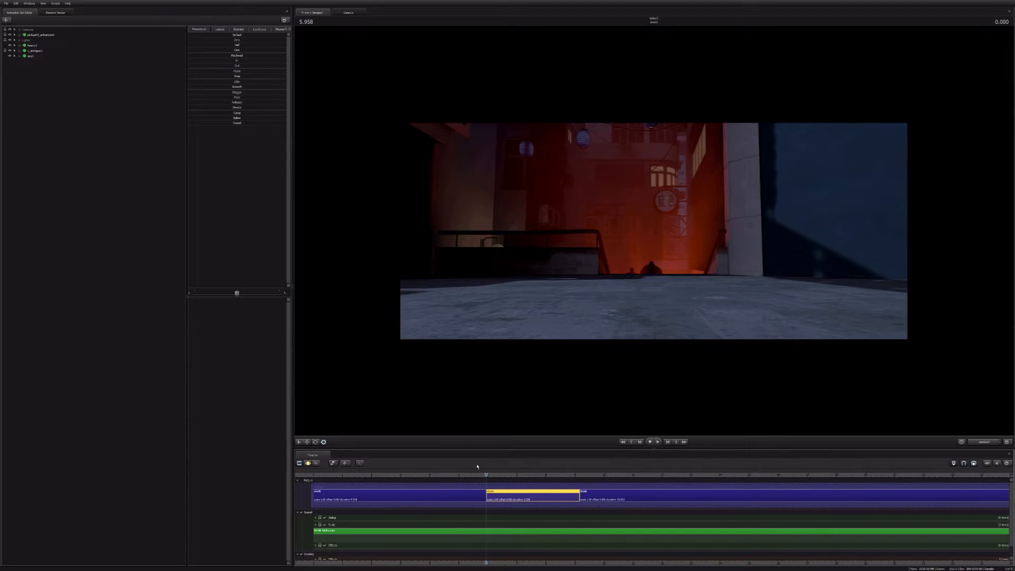
pyautogui.click(20, 30)
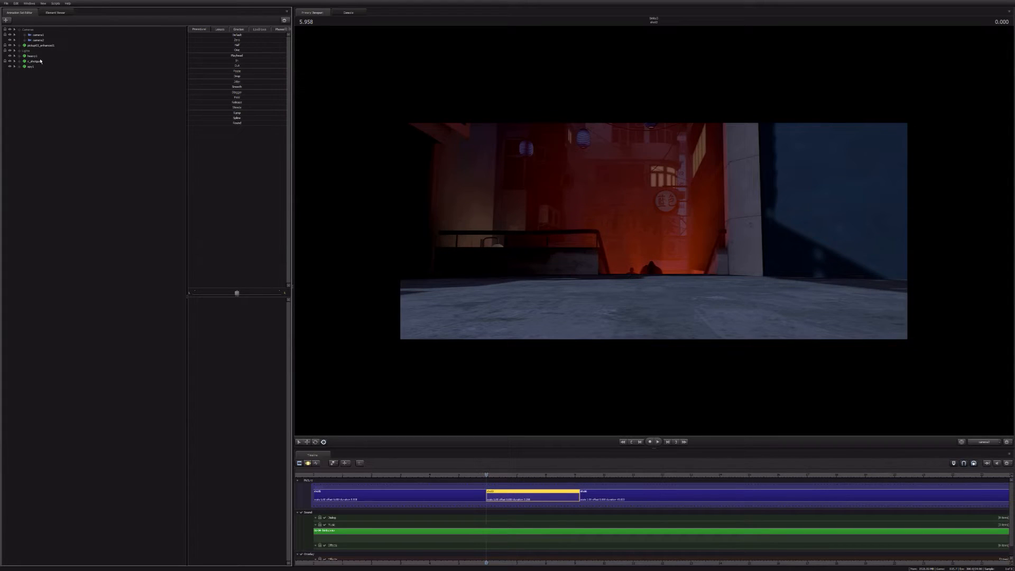
pyautogui.rightClick(42, 148)
pyautogui.click(56, 187)
pyautogui.click(40, 41)
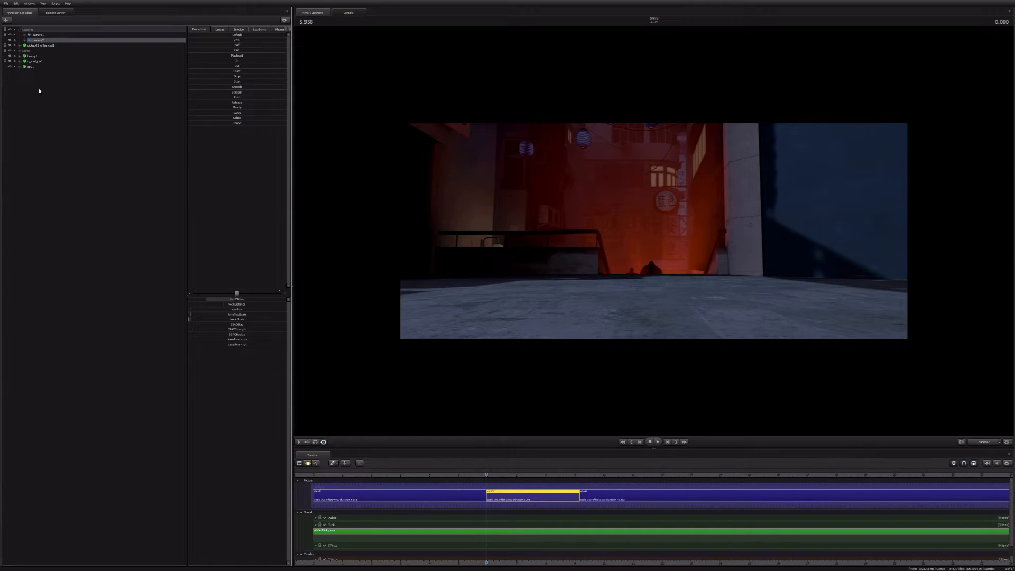
pyautogui.rightClick(37, 111)
pyautogui.click(43, 114)
pyautogui.click(40, 50)
pyautogui.click(40, 47)
pyautogui.moveTo(40, 48); pyautogui.dragTo(618, 242)
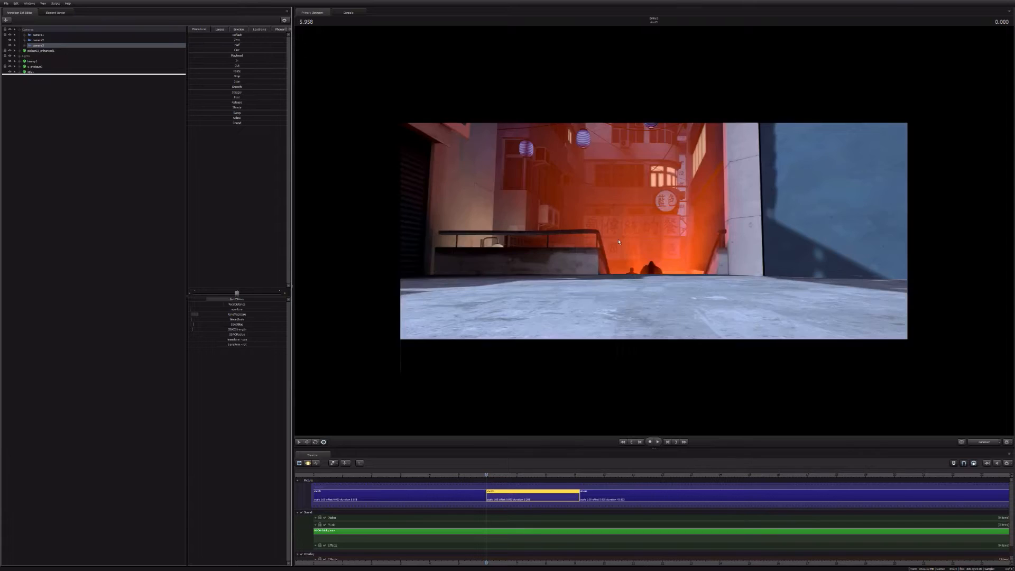
pyautogui.press('Delete')
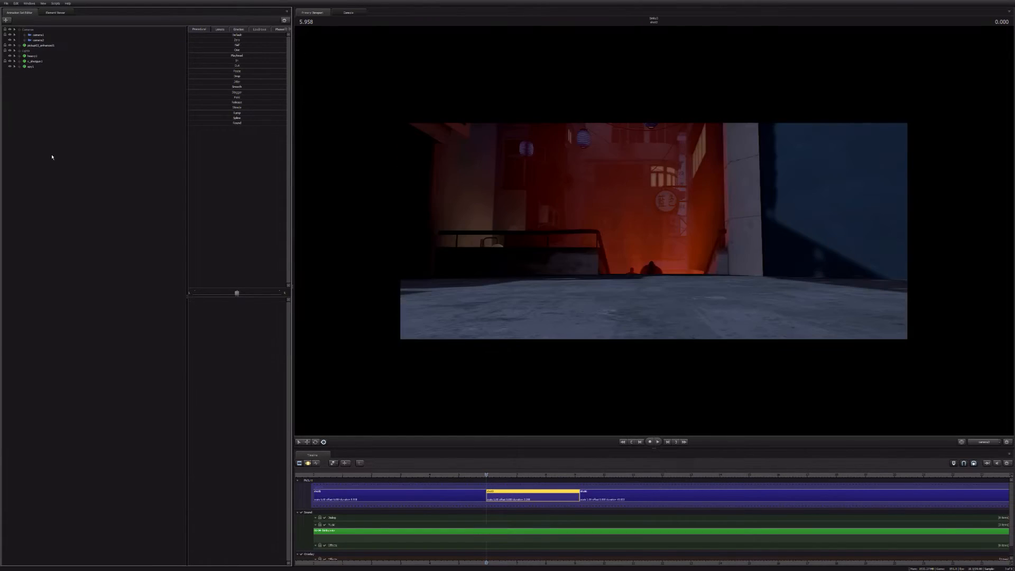
# Step: View the shot through camera1 and, in the Motion Editor, move and turn it to frame the plaza with the pagoda
pyautogui.click(38, 41)
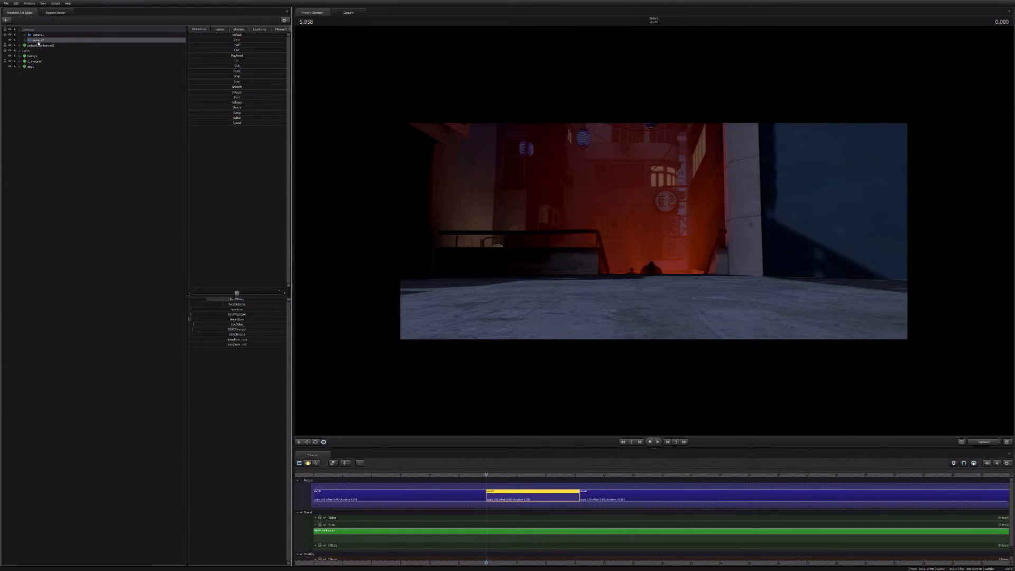
pyautogui.moveTo(38, 34); pyautogui.dragTo(663, 226)
pyautogui.press('F3')
pyautogui.moveTo(512, 265); pyautogui.dragTo(656, 225)
pyautogui.press('w')
pyautogui.press('w')
pyautogui.press('x')
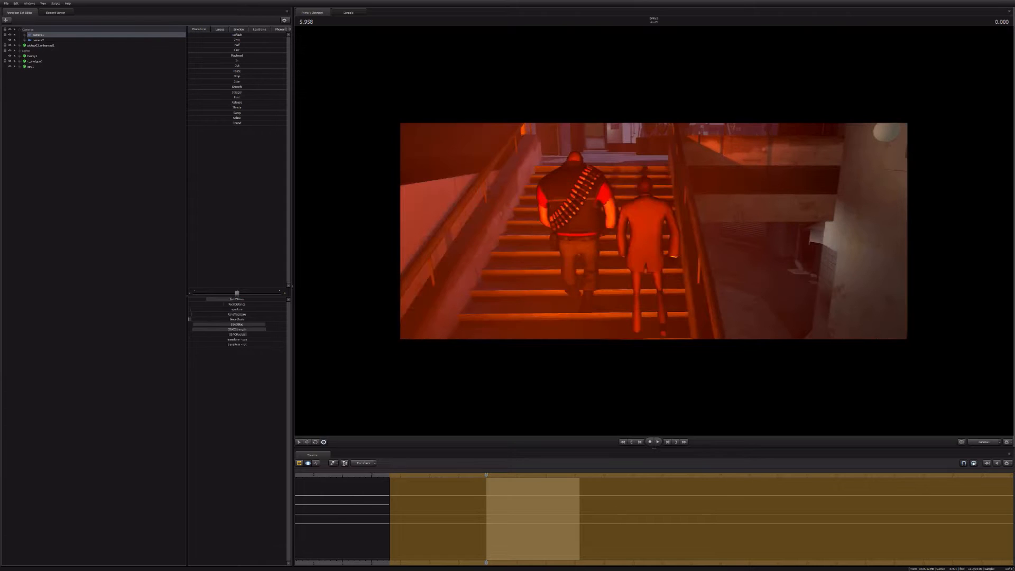
pyautogui.moveTo(654, 231); pyautogui.dragTo(655, 222)
pyautogui.press('w')
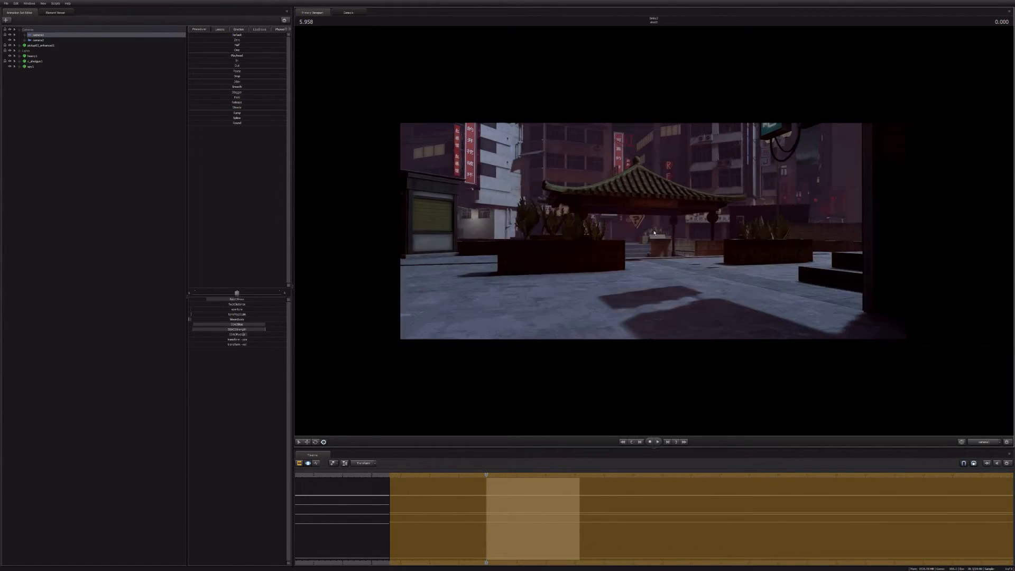
# Step: Start an animation set for a new model and browse the models filtered by "medic"
pyautogui.rightClick(26, 80)
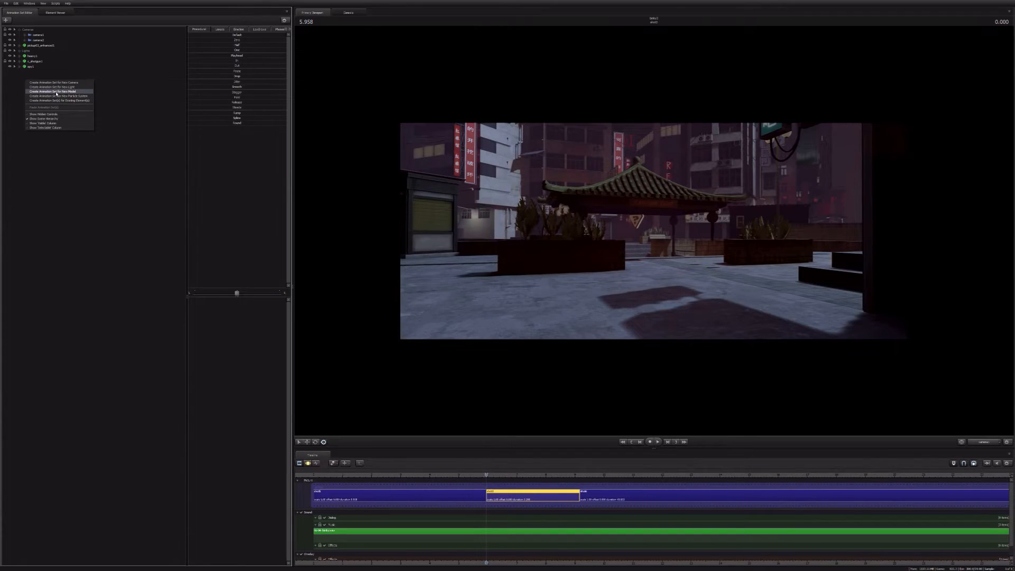
pyautogui.click(57, 92)
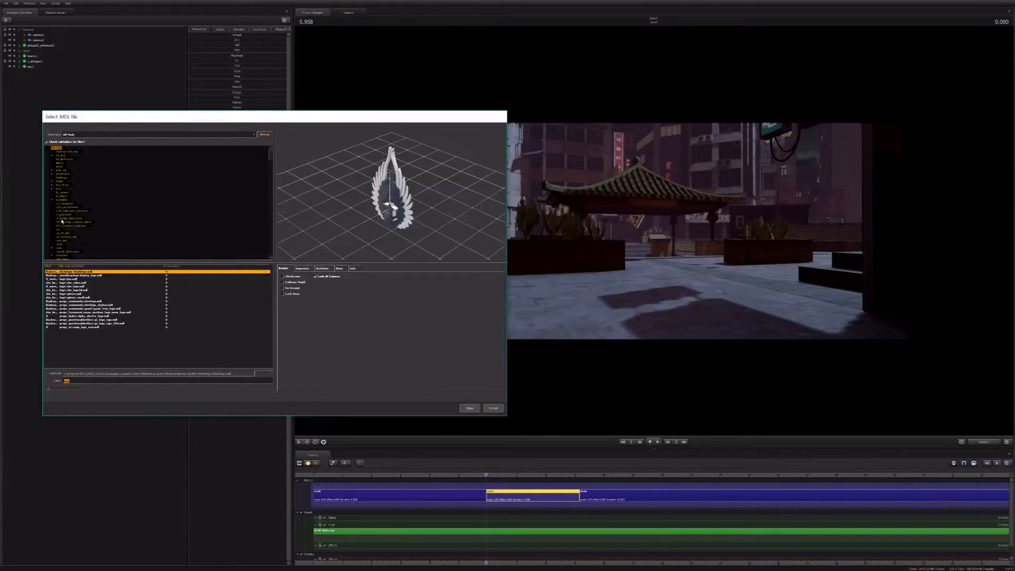
pyautogui.press('BackSpace')
pyautogui.write('medic')
pyautogui.press('Down')
pyautogui.press('Down')
pyautogui.press('Down')
pyautogui.press('Down')
pyautogui.press('Down')
pyautogui.press('Down')
pyautogui.press('Down')
pyautogui.press('Down')
pyautogui.press('Down')
pyautogui.press('Down')
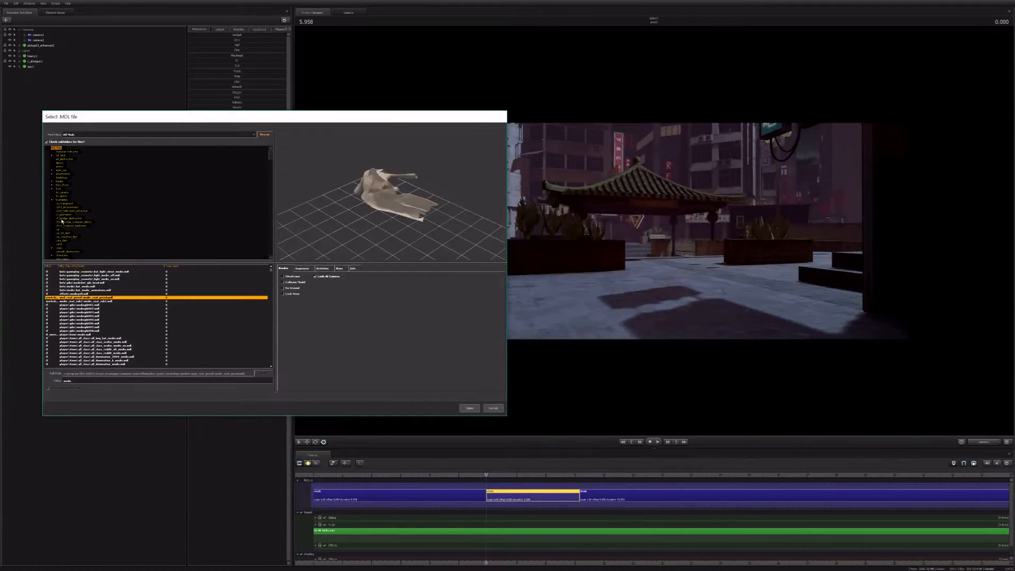
pyautogui.press('Down')
pyautogui.press('Down')
pyautogui.press('Down')
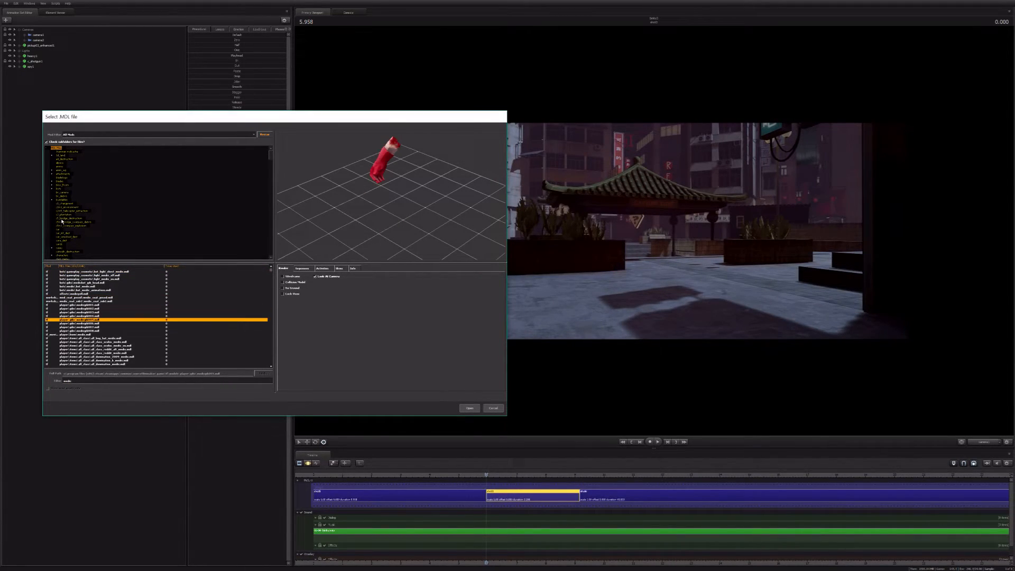
# Step: Narrow the model filter to "medic.mdl" and load the full Medic character model
pyautogui.write('.mdl')
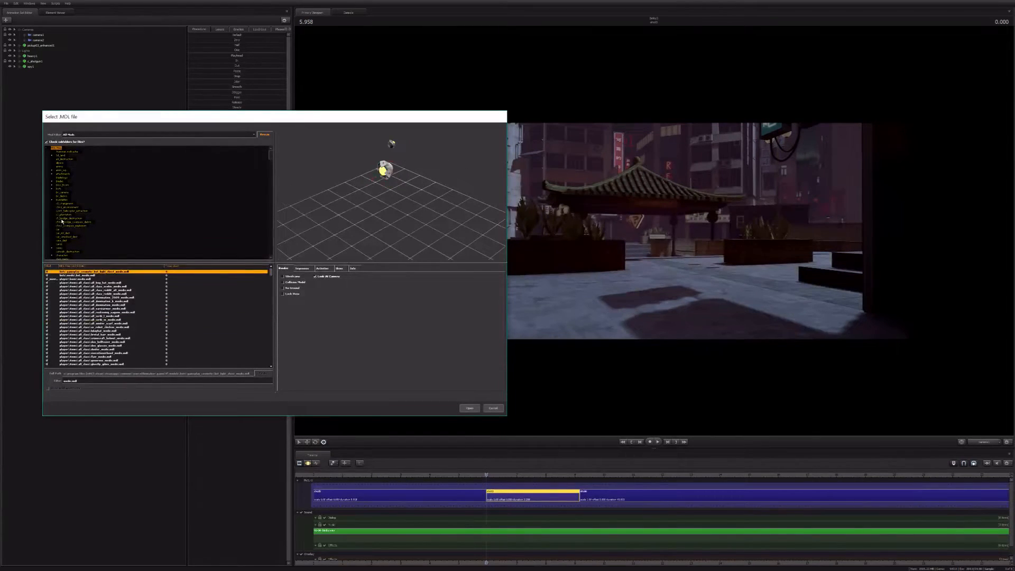
pyautogui.press('Down')
pyautogui.press('Down')
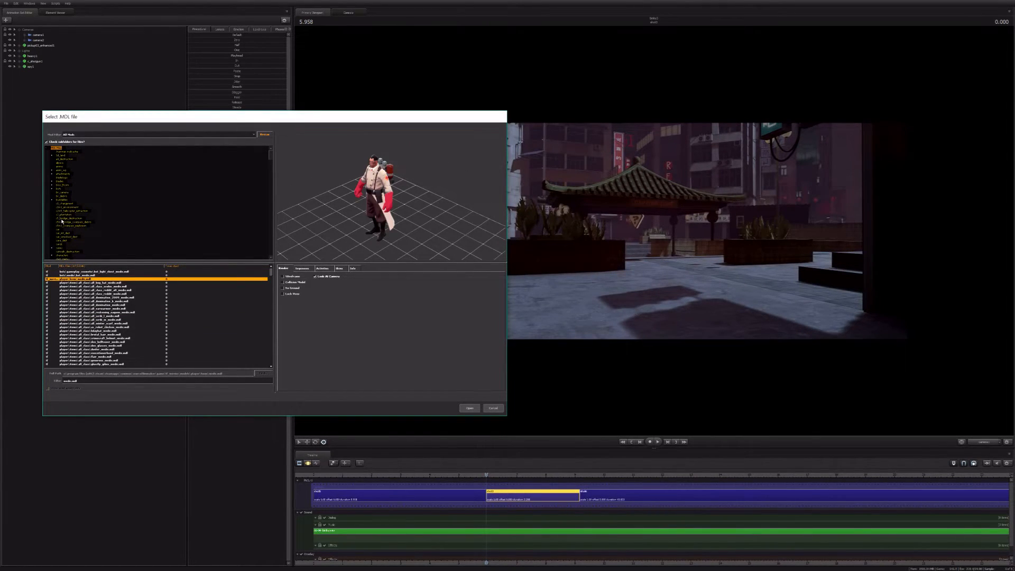
pyautogui.press('Return')
# Step: Change the Medic's skin to the blue-gloved variant
pyautogui.click(29, 72)
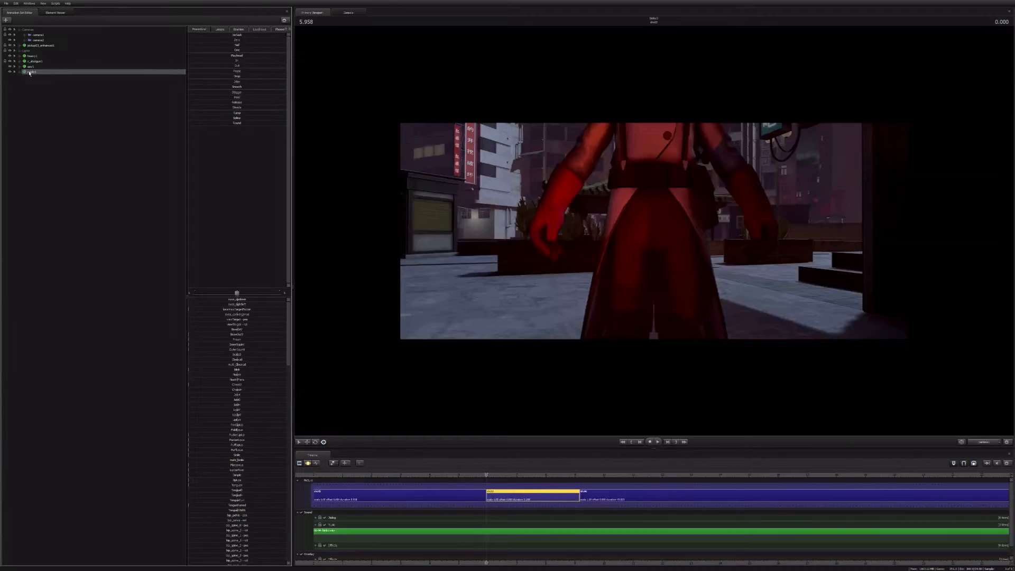
pyautogui.rightClick(32, 72)
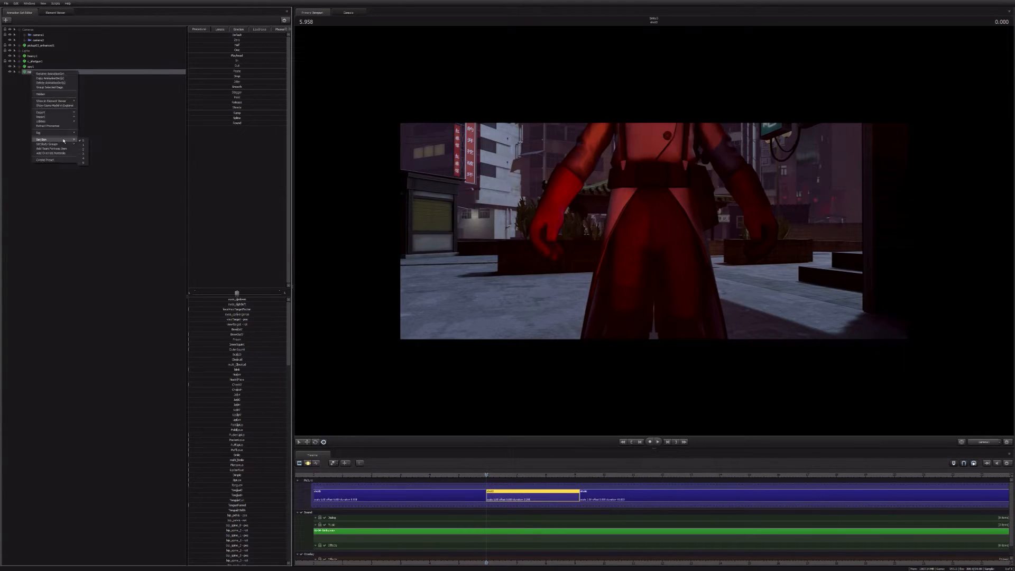
pyautogui.click(85, 145)
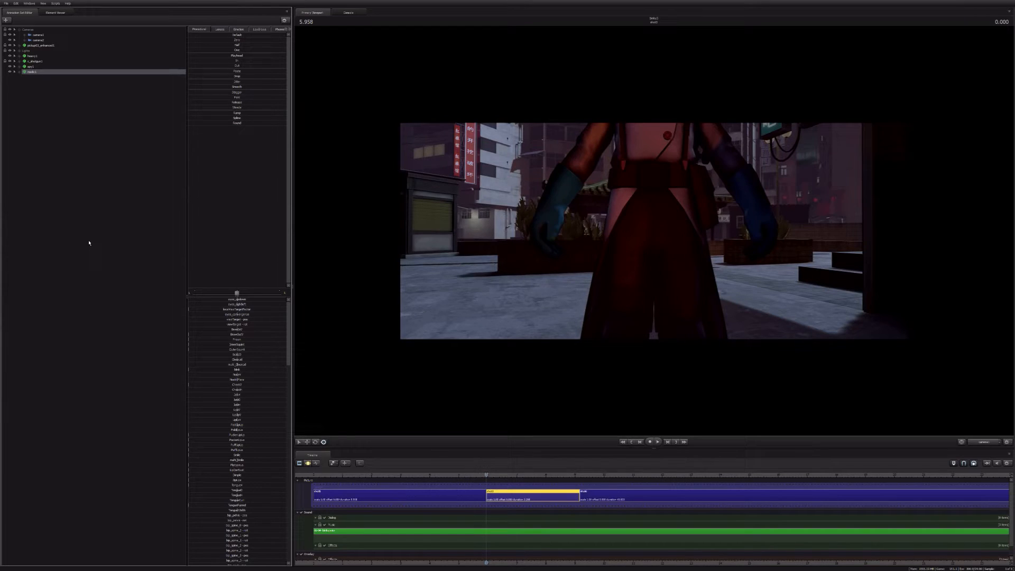
pyautogui.click(88, 243)
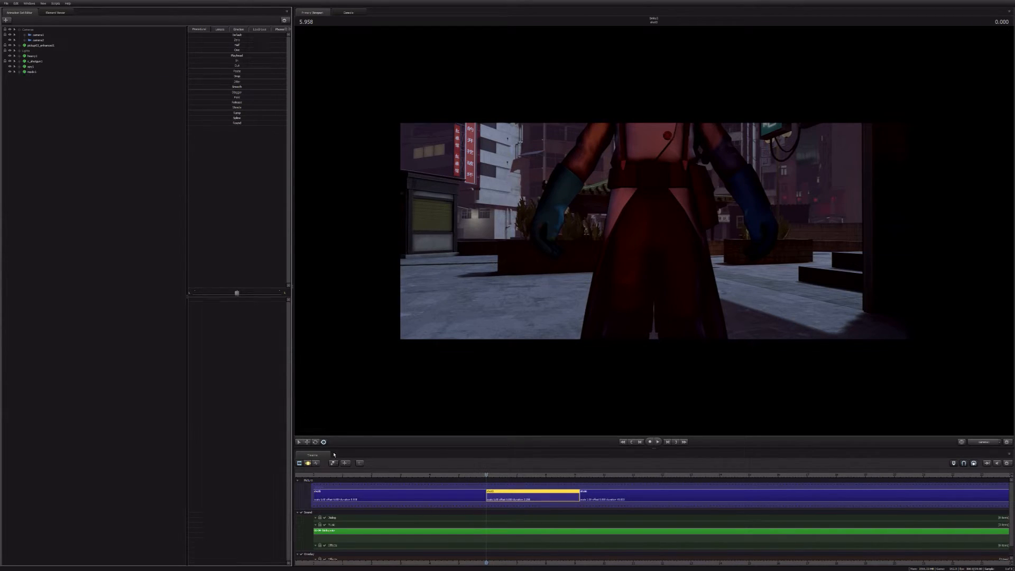
# Step: Move the Medic by its root control farther from the camera, onto the paving in front of the pagoda, using the Motion Editor
pyautogui.press('F3')
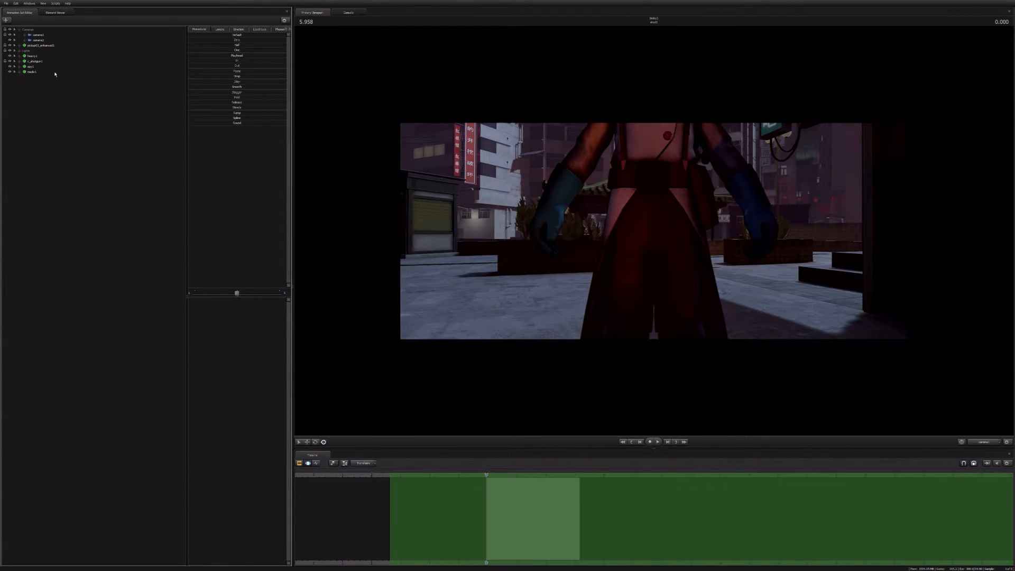
pyautogui.click(31, 72)
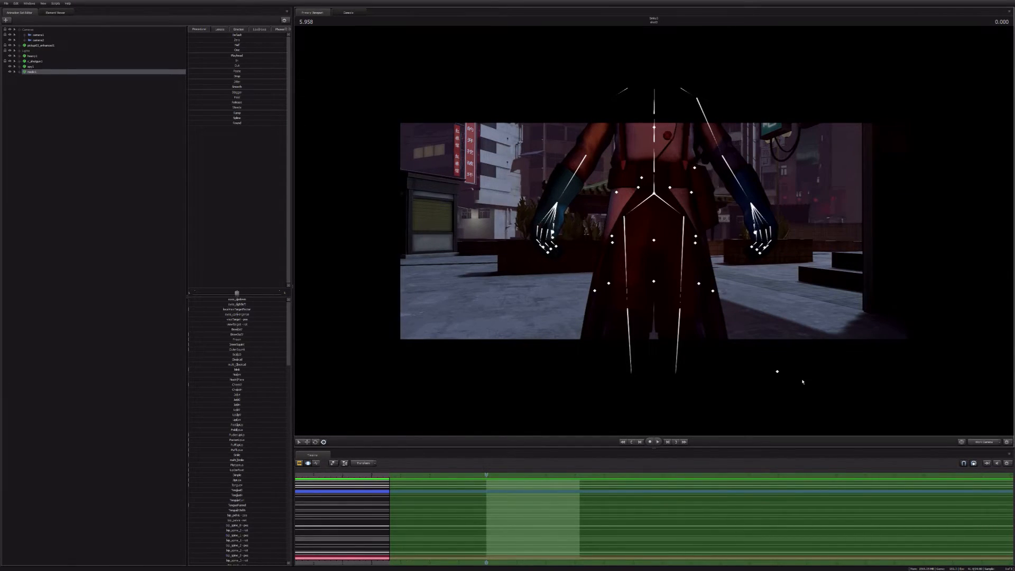
pyautogui.press('f')
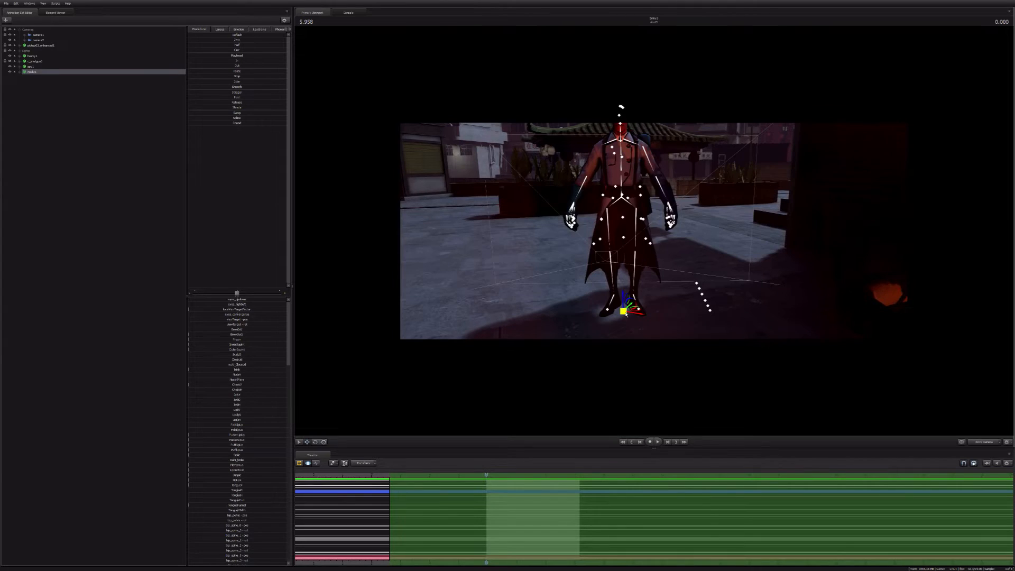
pyautogui.moveTo(625, 313); pyautogui.dragTo(662, 225)
pyautogui.press('f')
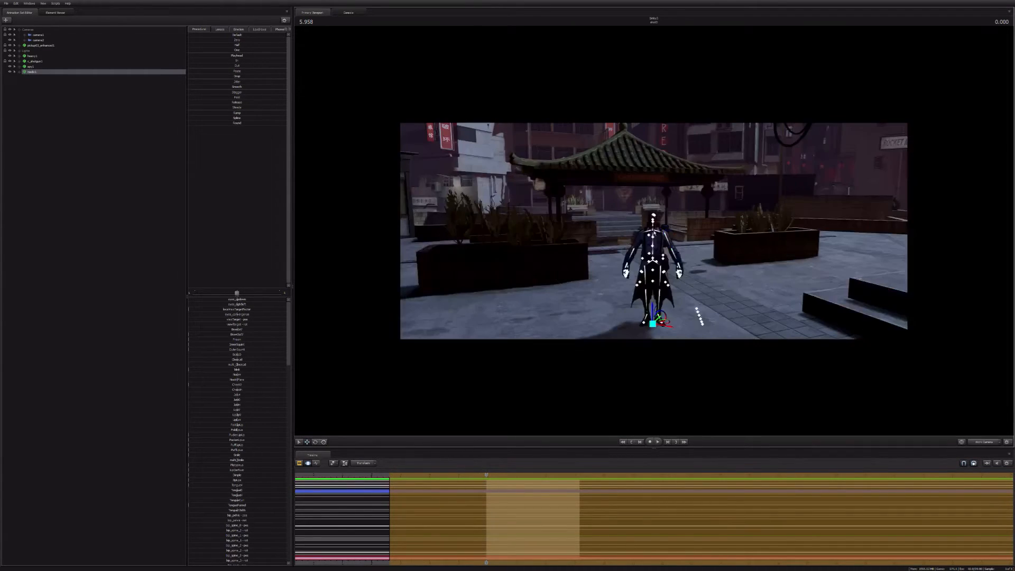
# Step: Reposition the Medic on the paving by its root control, closer to the long planter, using the Motion Editor
pyautogui.press('F2')
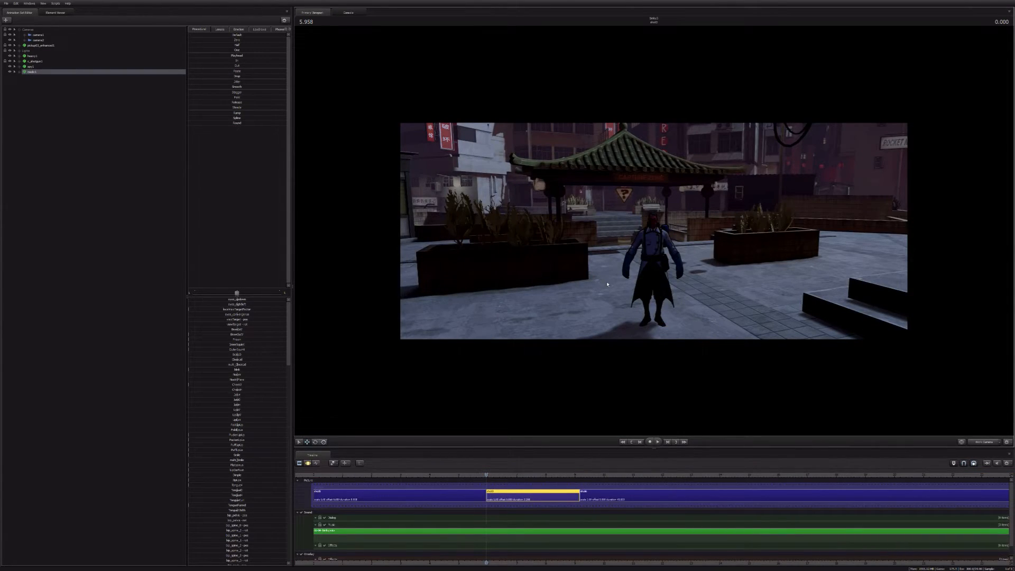
pyautogui.moveTo(605, 317); pyautogui.dragTo(629, 339)
pyautogui.press('w')
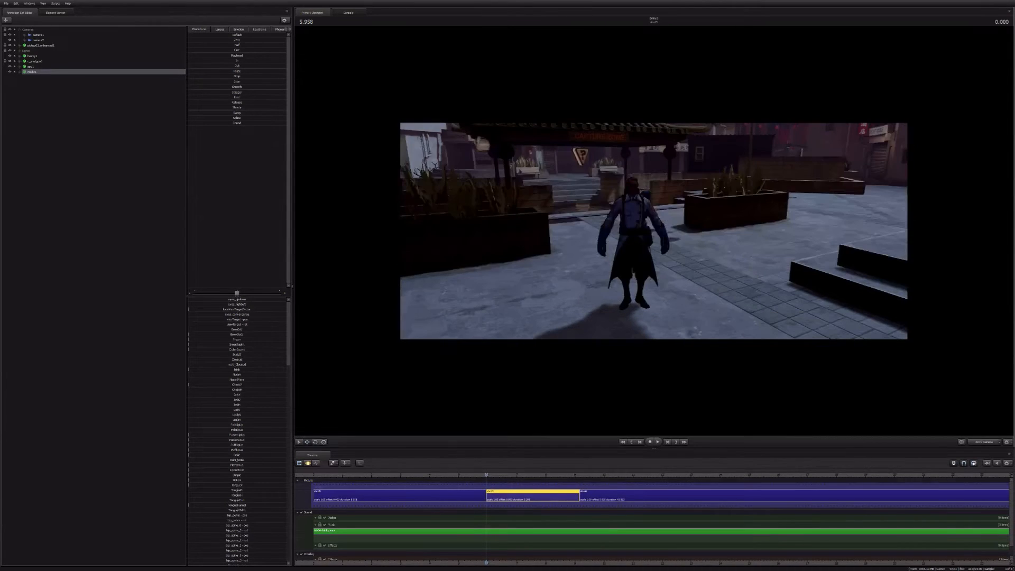
pyautogui.press('F3')
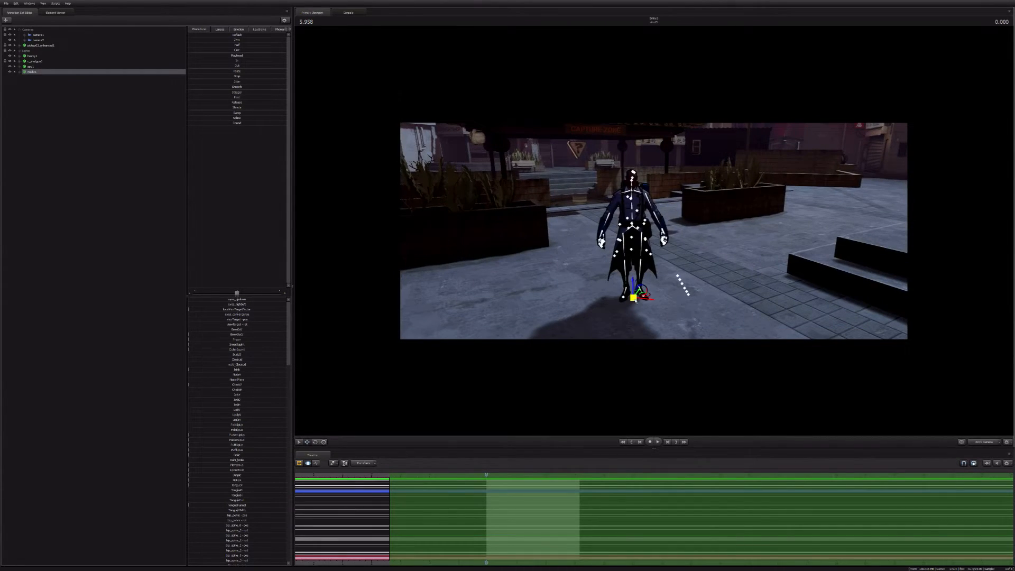
pyautogui.keyDown('ctrl'); pyautogui.moveTo(636, 300); pyautogui.dragTo(567, 266); pyautogui.keyUp('ctrl')
pyautogui.press('w')
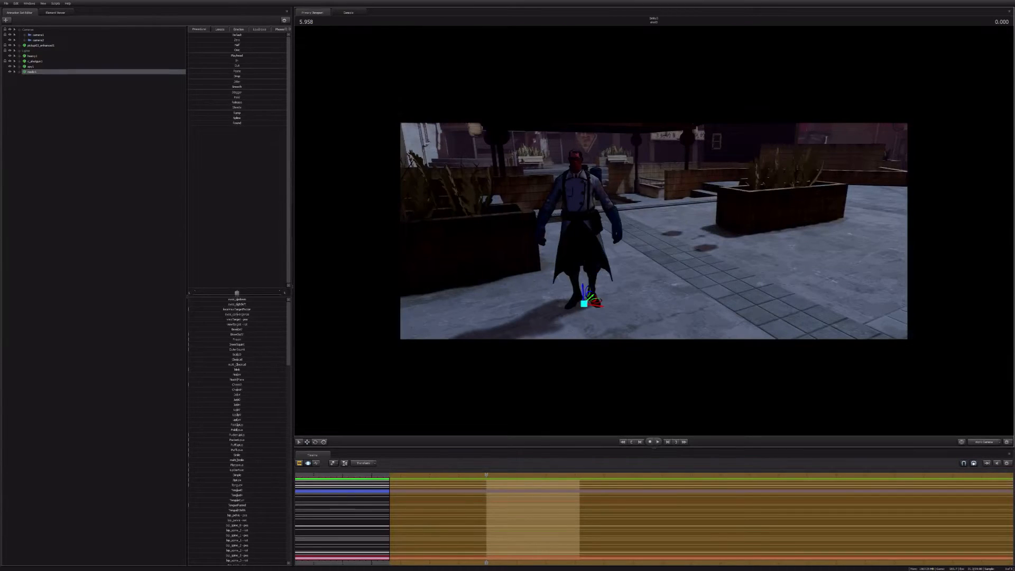
pyautogui.press('w')
# Step: Start an animation set for a new model and browse the models filtered by "scout"
pyautogui.click(57, 124)
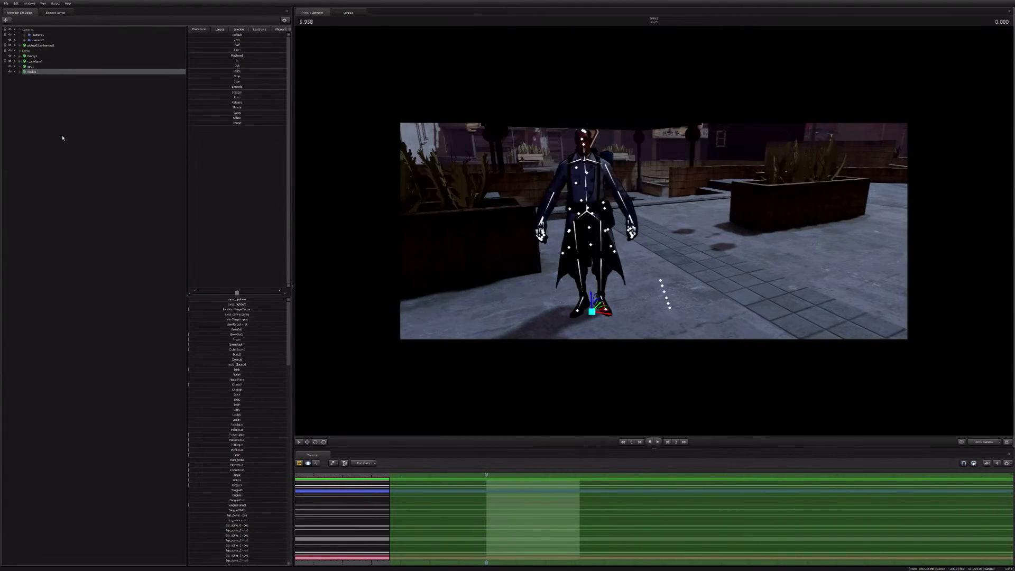
pyautogui.rightClick(62, 138)
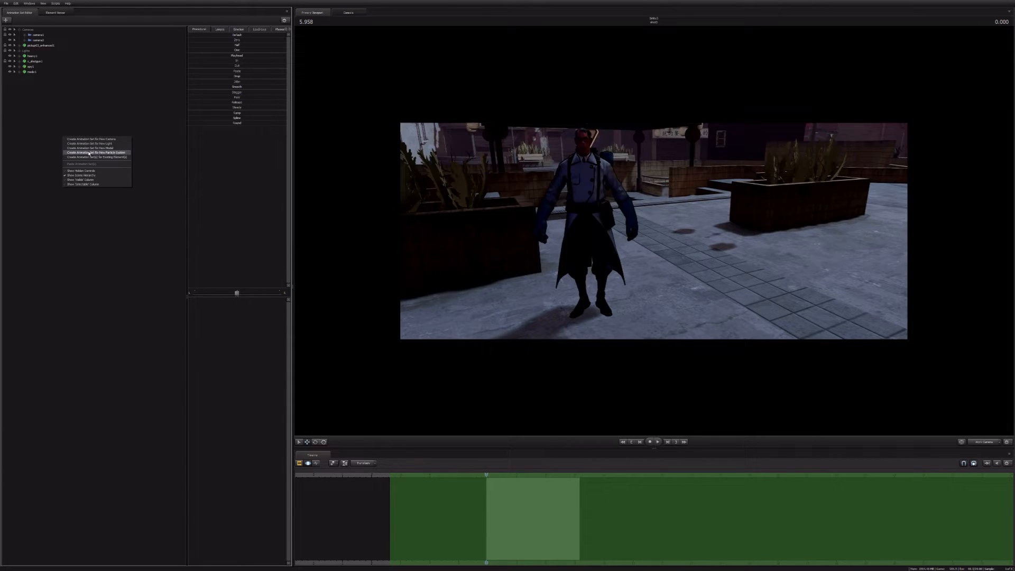
pyautogui.click(89, 148)
pyautogui.write('sco')
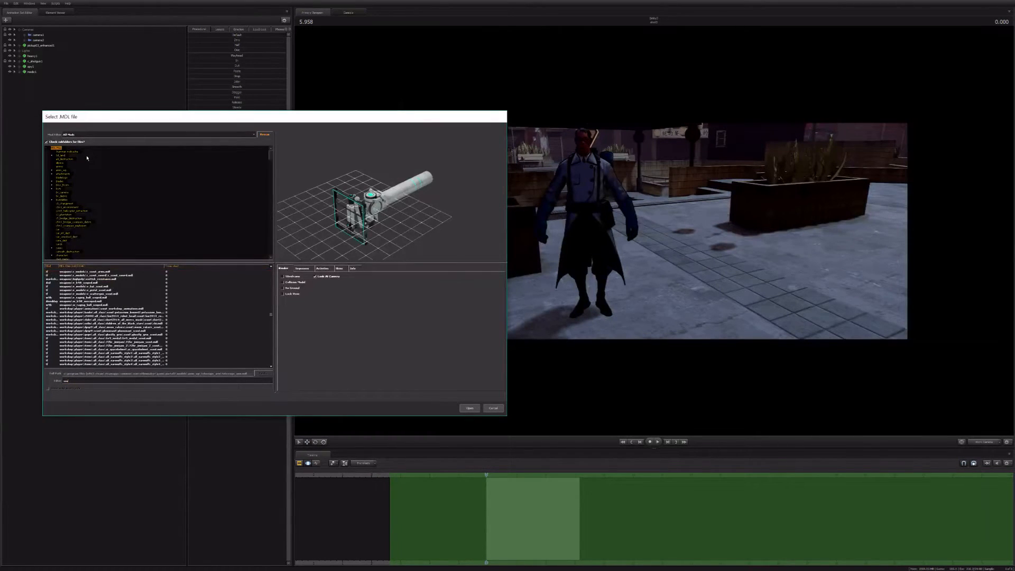
pyautogui.write('ut')
pyautogui.press('Down')
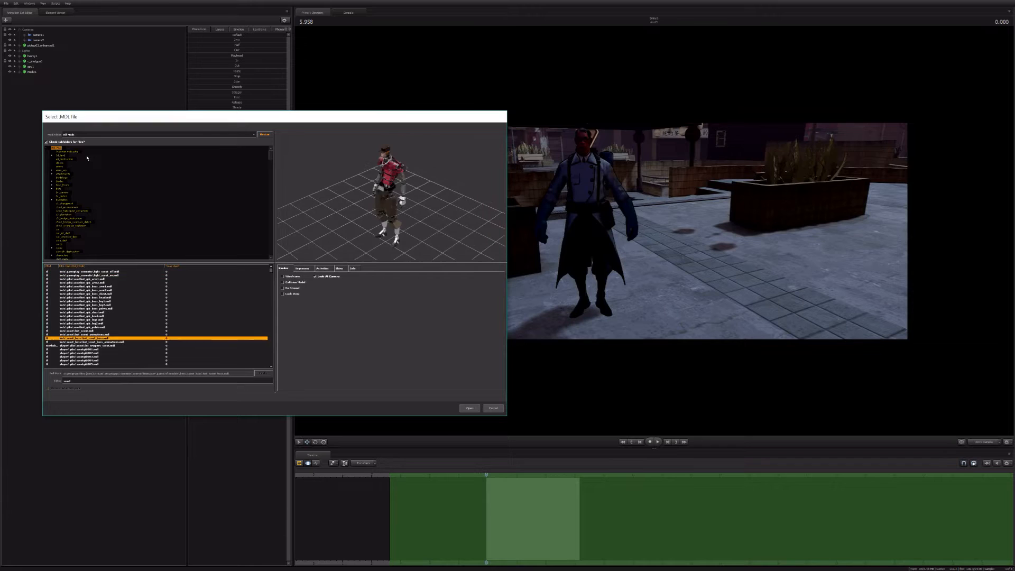
# Step: Narrow the model filter to "scout.mdl" and load the full Scout character model
pyautogui.write('.mdl')
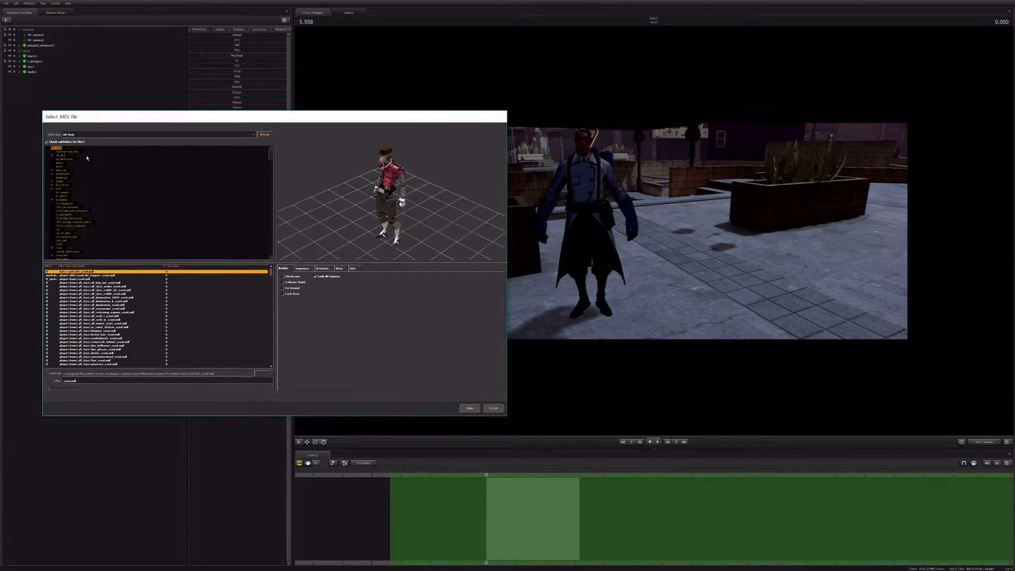
pyautogui.press('Down')
pyautogui.press('Down')
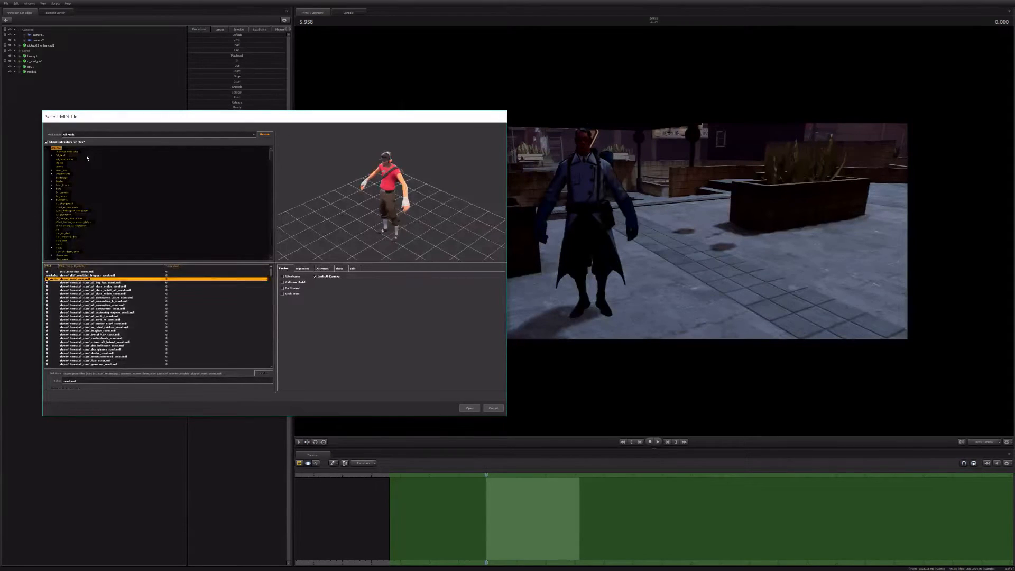
pyautogui.press('Return')
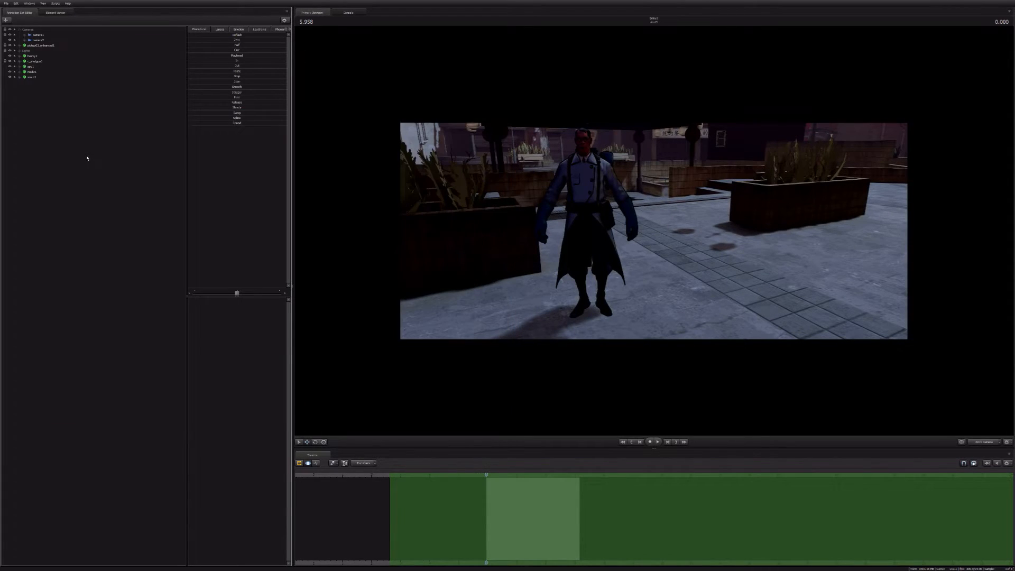
# Step: Move the Scout by its root control from the alley entrance onto the paving near the Medic, keeping the playhead inside the new shot
pyautogui.moveTo(653, 231); pyautogui.dragTo(740, 231)
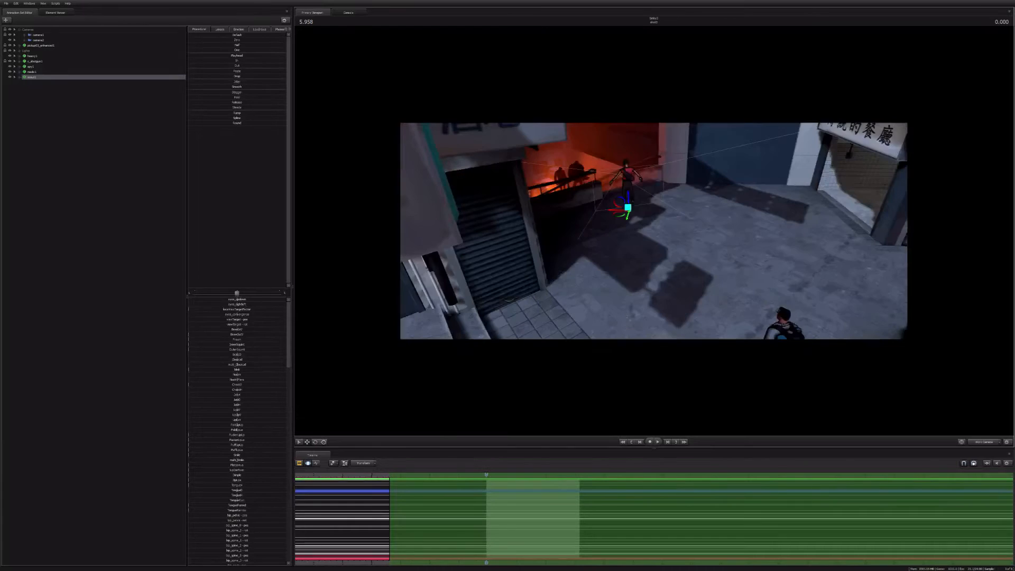
pyautogui.press('s')
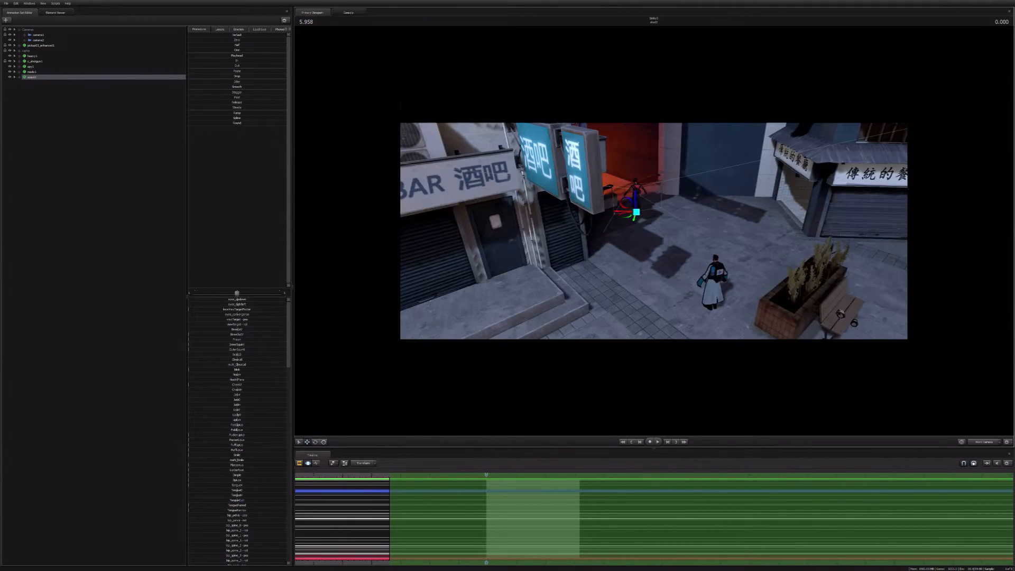
pyautogui.press('w')
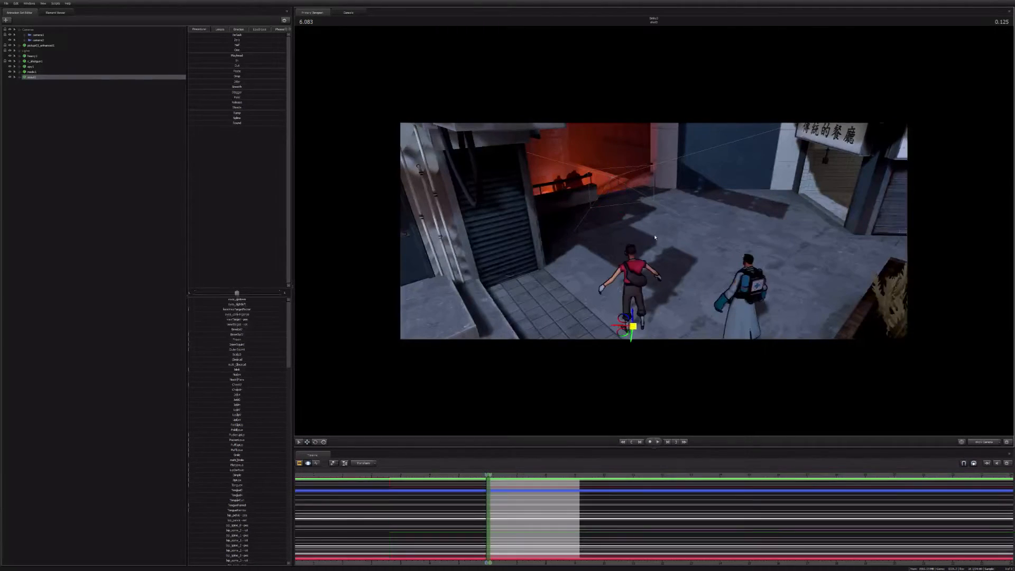
pyautogui.press('Right')
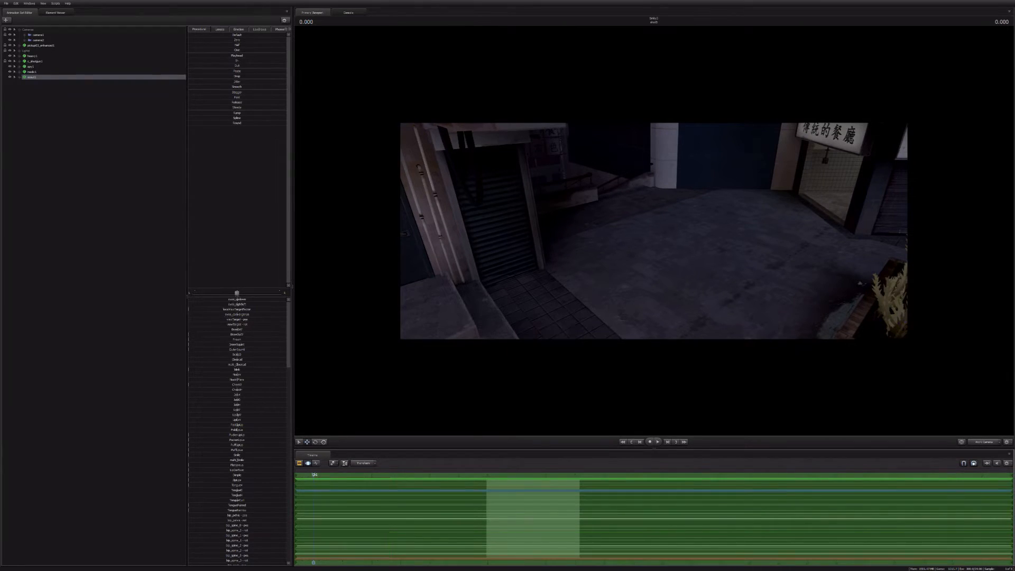
pyautogui.moveTo(315, 475); pyautogui.dragTo(490, 481)
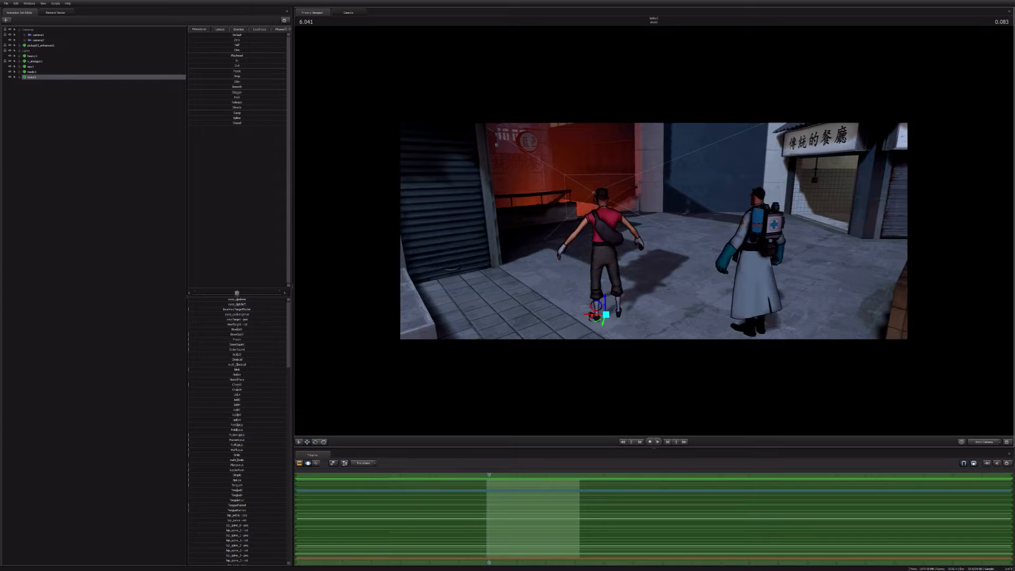
# Step: Shift the Scout by its root control level with the Medic and change its skin to the blue variant
pyautogui.press('w')
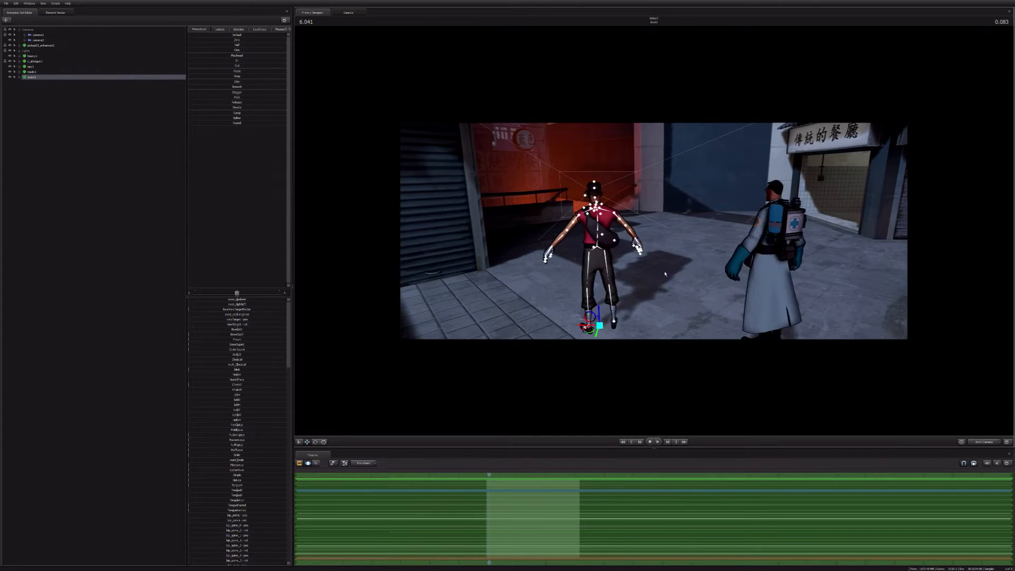
pyautogui.moveTo(665, 274); pyautogui.dragTo(661, 323)
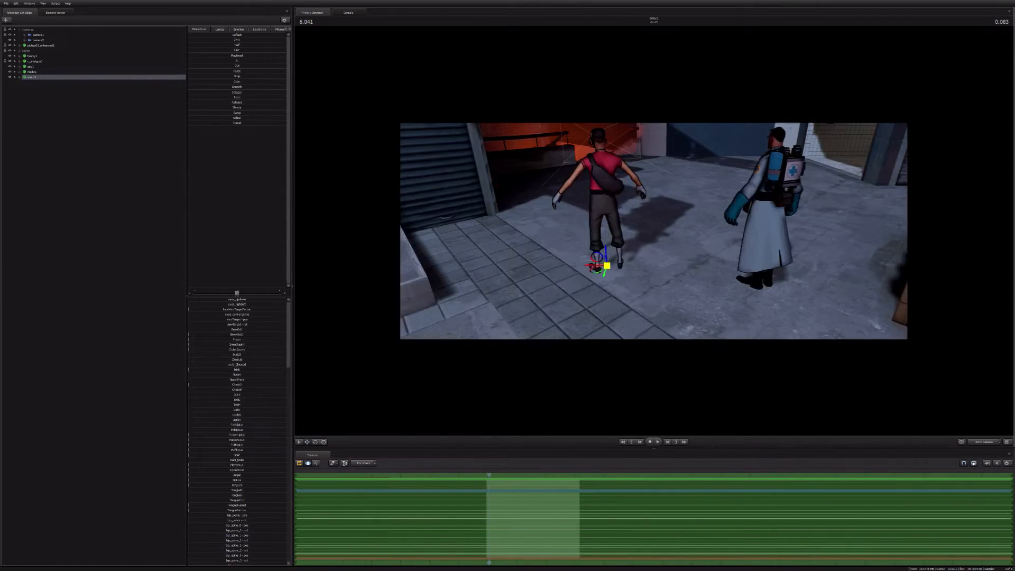
pyautogui.moveTo(607, 266); pyautogui.dragTo(608, 290)
pyautogui.rightClick(32, 77)
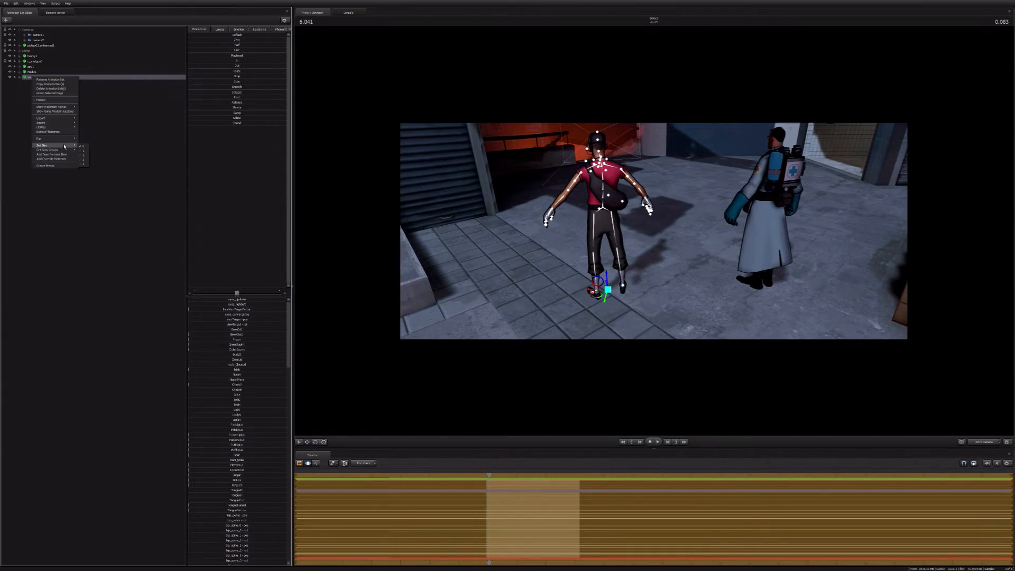
pyautogui.click(83, 150)
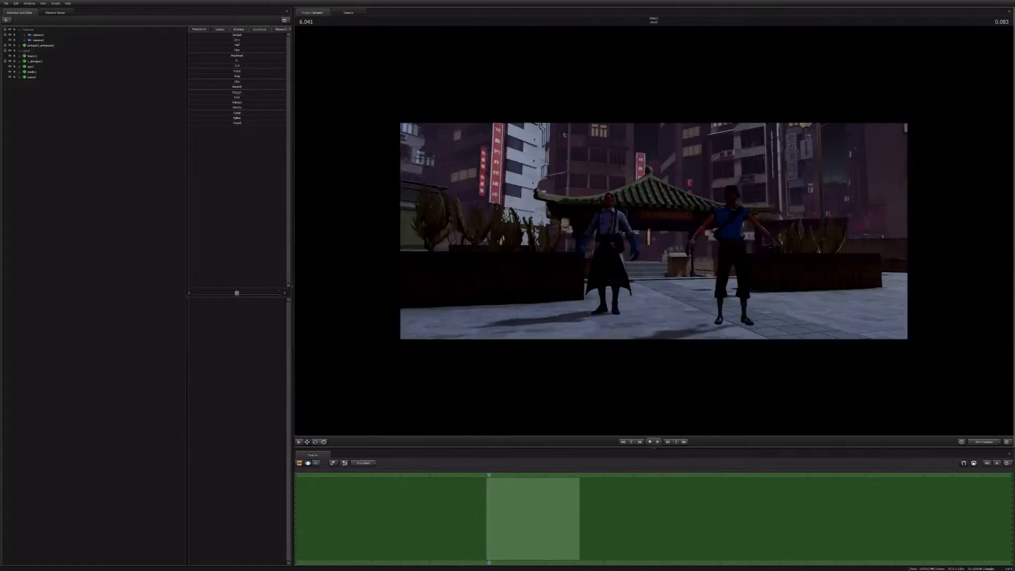
# Step: Check the placement of the Medic and Scout through the scene camera and from several work camera viewpoints
pyautogui.click(981, 444)
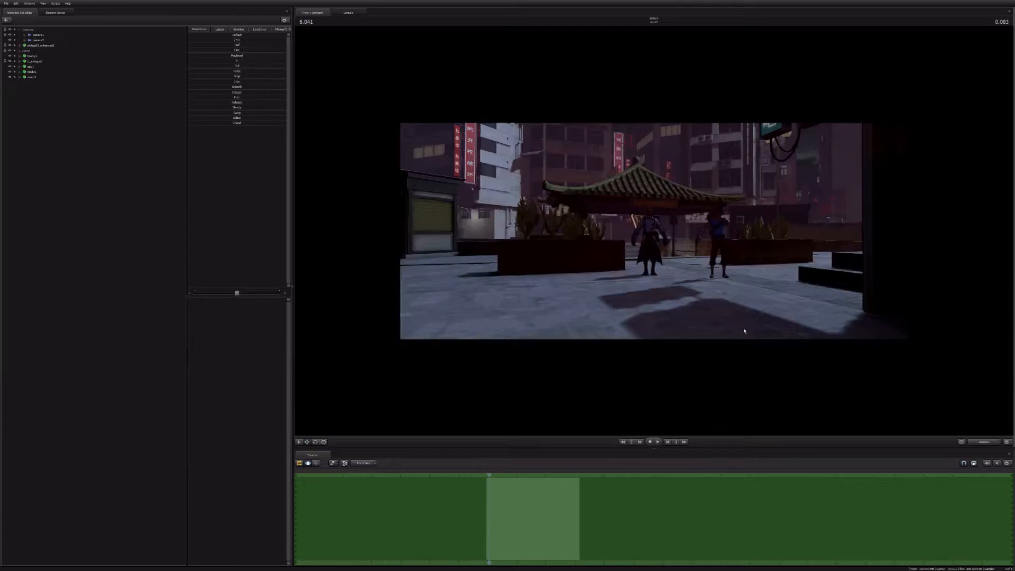
pyautogui.click(745, 323)
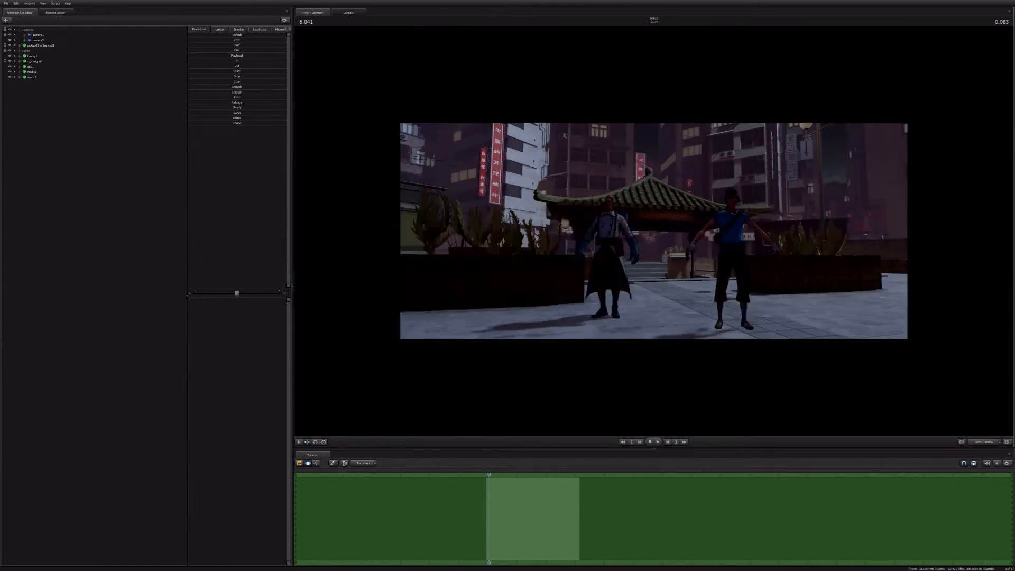
pyautogui.press('w')
pyautogui.moveTo(654, 233)
pyautogui.mouseDown()
pyautogui.moveTo(672, 232)
pyautogui.moveTo(665, 251)
pyautogui.moveTo(657, 220)
pyautogui.mouseUp()
pyautogui.press('s')
pyautogui.press('a')
pyautogui.press('s')
pyautogui.press('s')
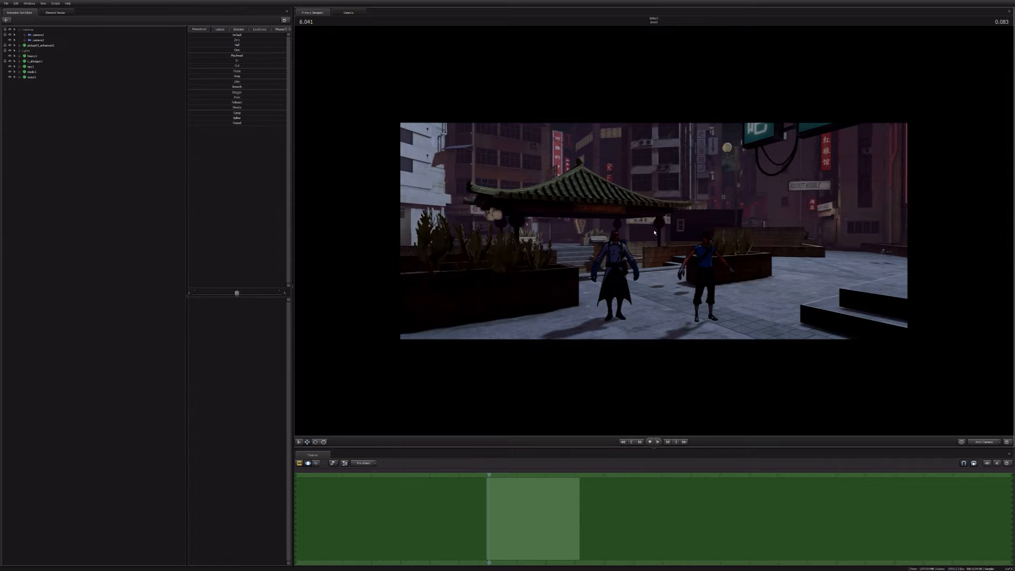
pyautogui.moveTo(654, 233); pyautogui.dragTo(662, 289)
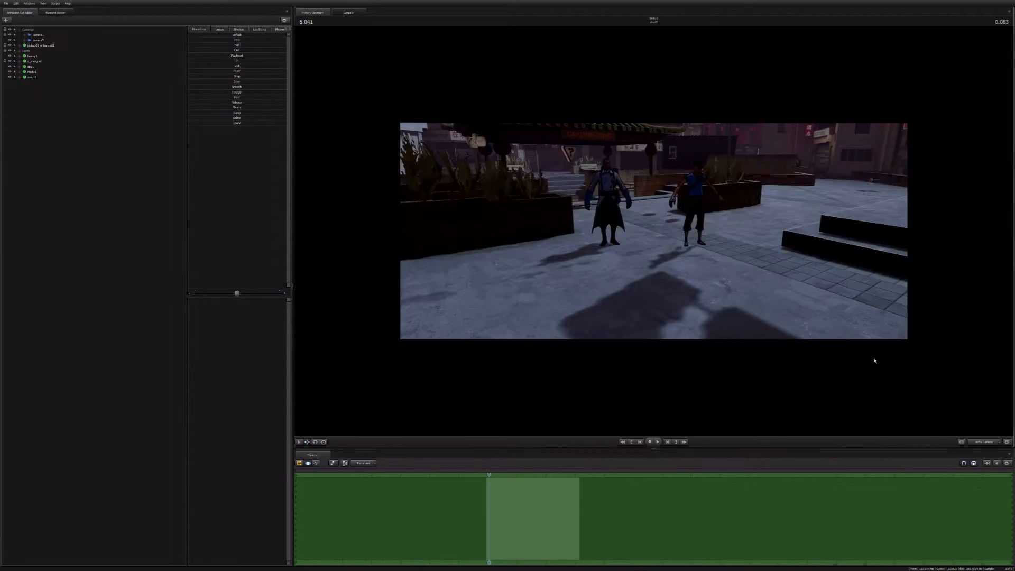
# Step: Switch to the scene camera and reframe camera1 closer to the Medic and Scout
pyautogui.click(980, 442)
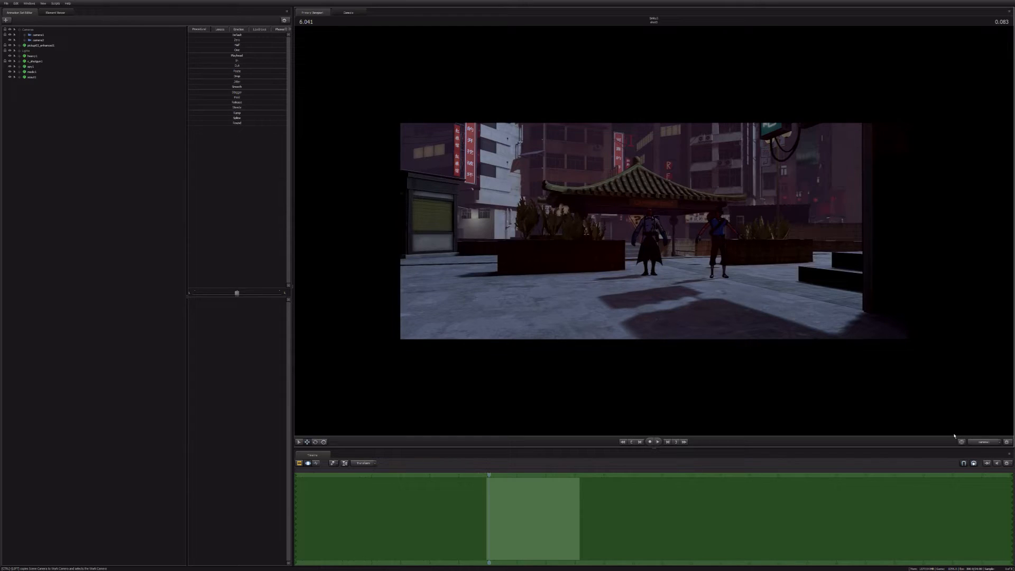
pyautogui.click(38, 35)
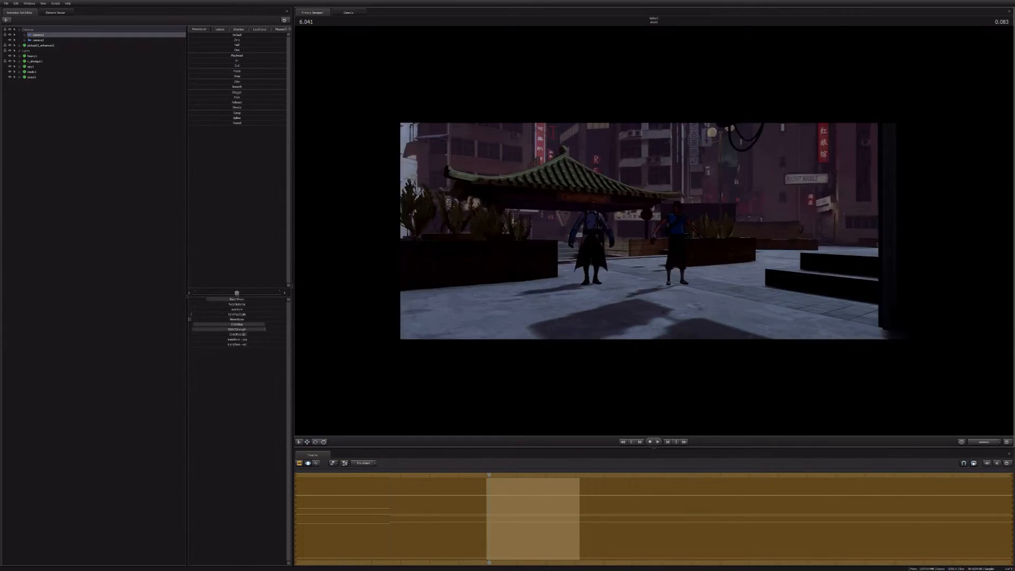
pyautogui.press('a')
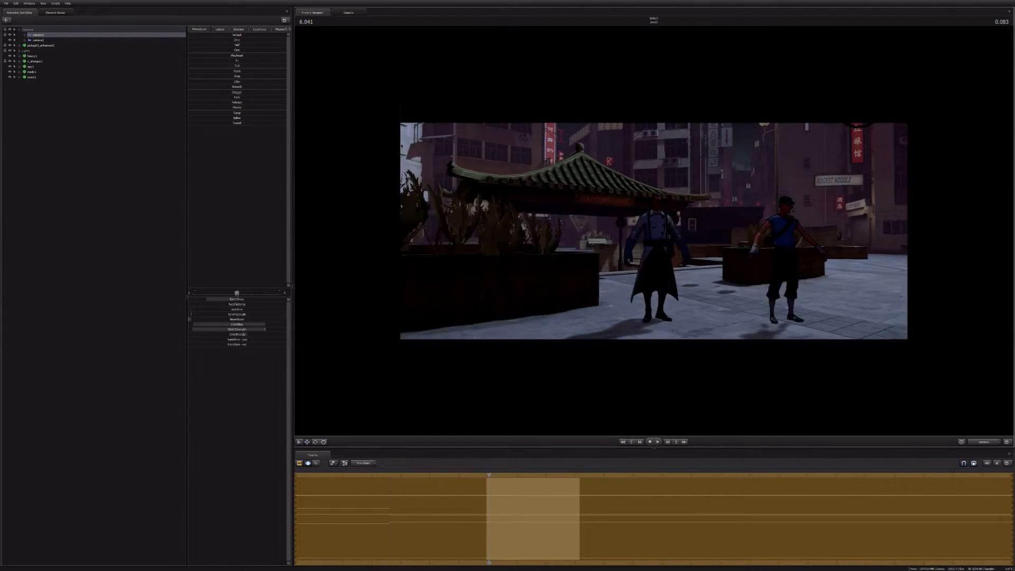
# Step: Move the Medic by its root control into the background, beside the far planter behind the Scout
pyautogui.press('ctrl')
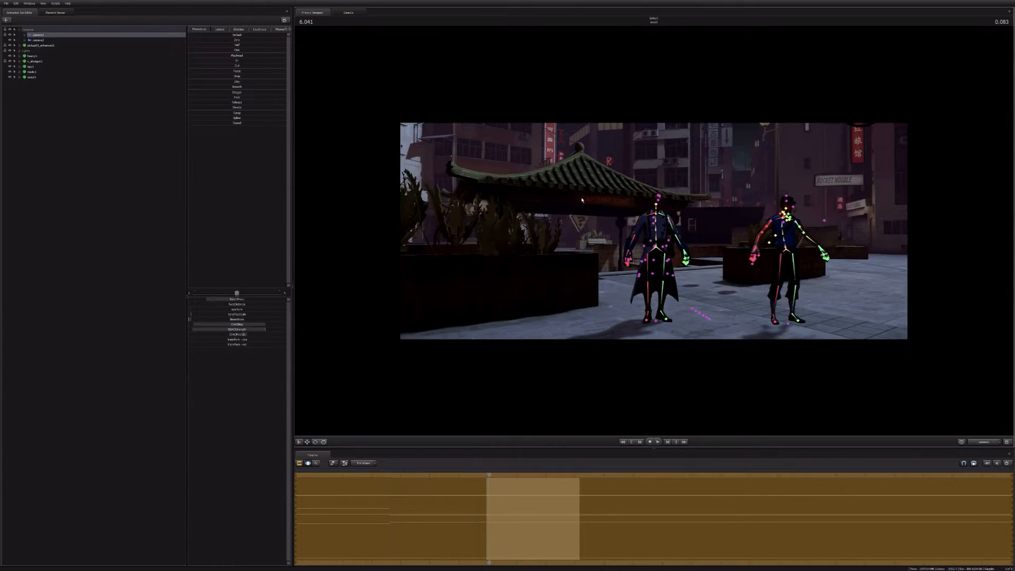
pyautogui.keyDown('ctrl'); pyautogui.click(642, 217); pyautogui.keyUp('ctrl')
pyautogui.click(38, 41)
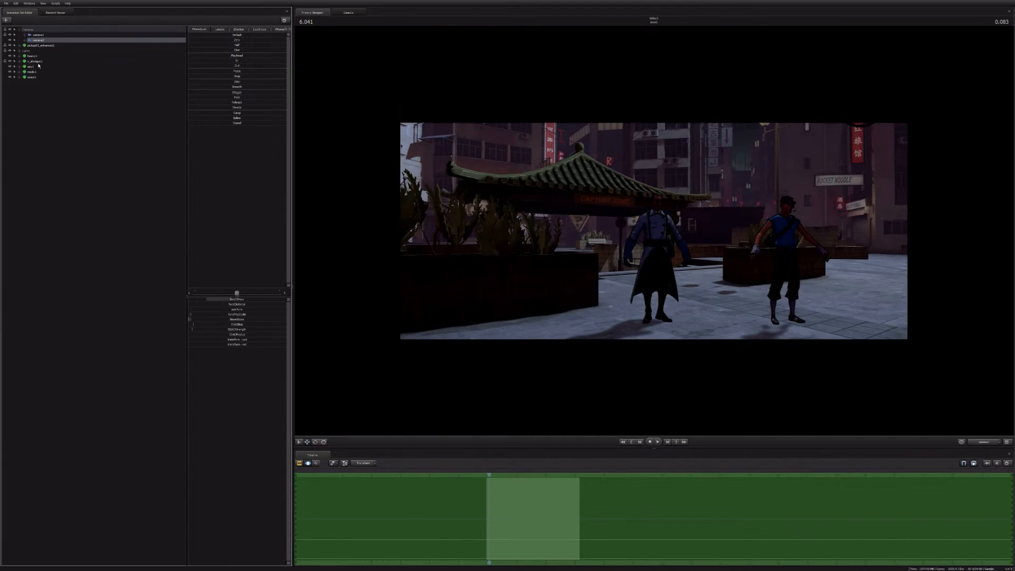
pyautogui.keyDown('ctrl'); pyautogui.click(656, 322); pyautogui.keyUp('ctrl')
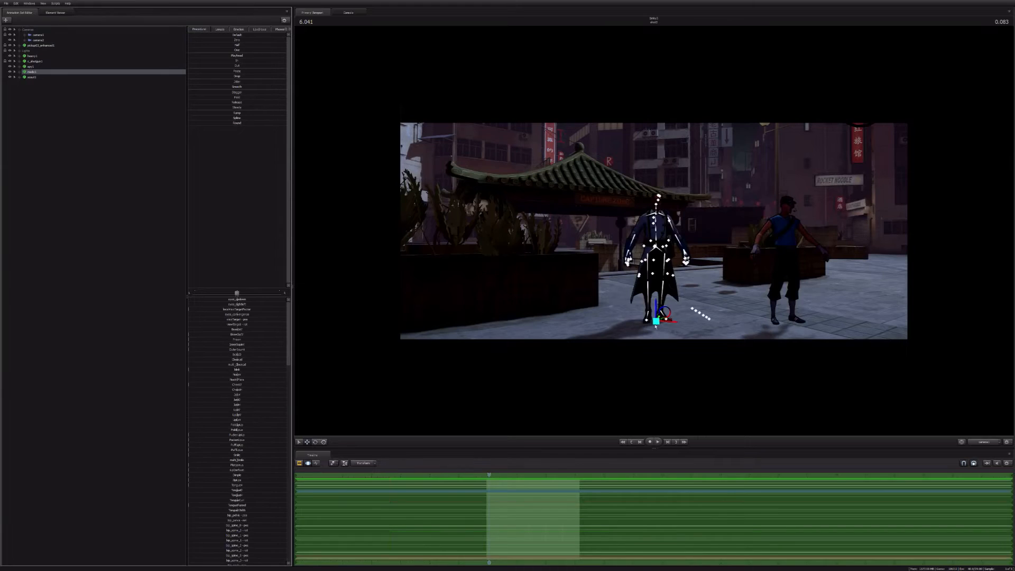
pyautogui.moveTo(656, 323); pyautogui.dragTo(733, 289)
pyautogui.press('e')
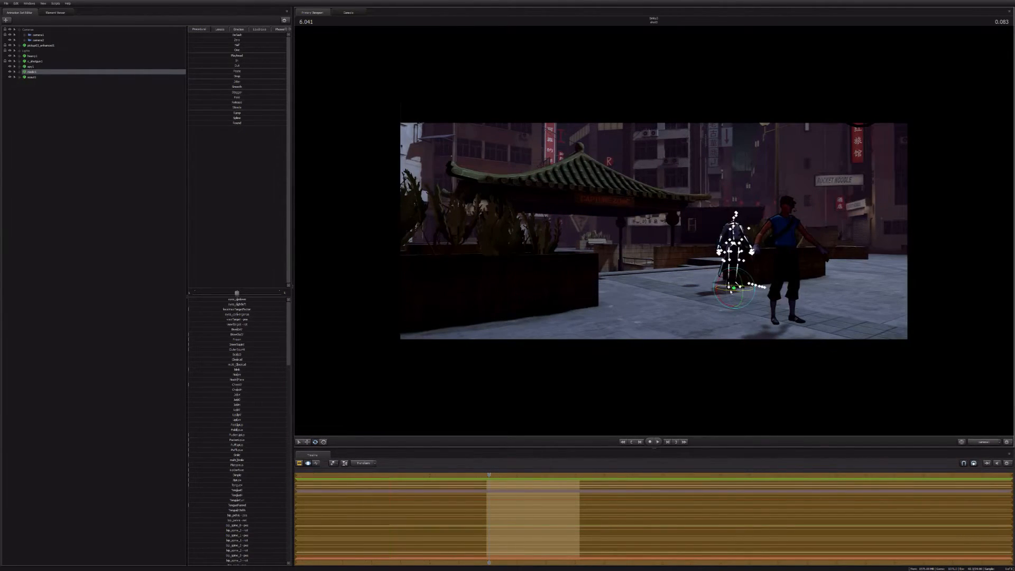
# Step: Move the Scout by its root control into the foreground close to the scene camera, and switch to the work camera
pyautogui.click(31, 77)
pyautogui.press('w')
pyautogui.moveTo(788, 324); pyautogui.dragTo(569, 370)
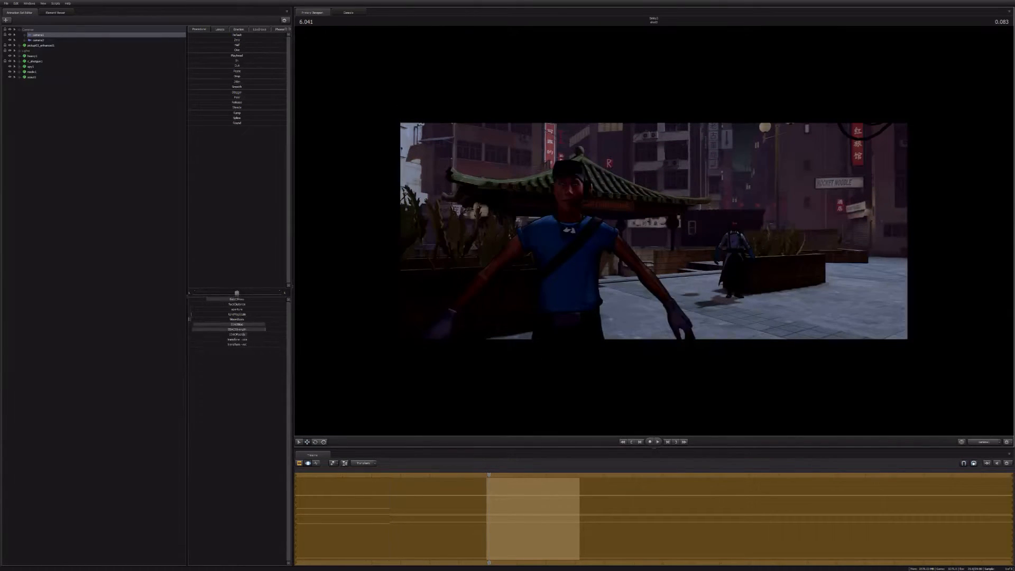
pyautogui.click(975, 442)
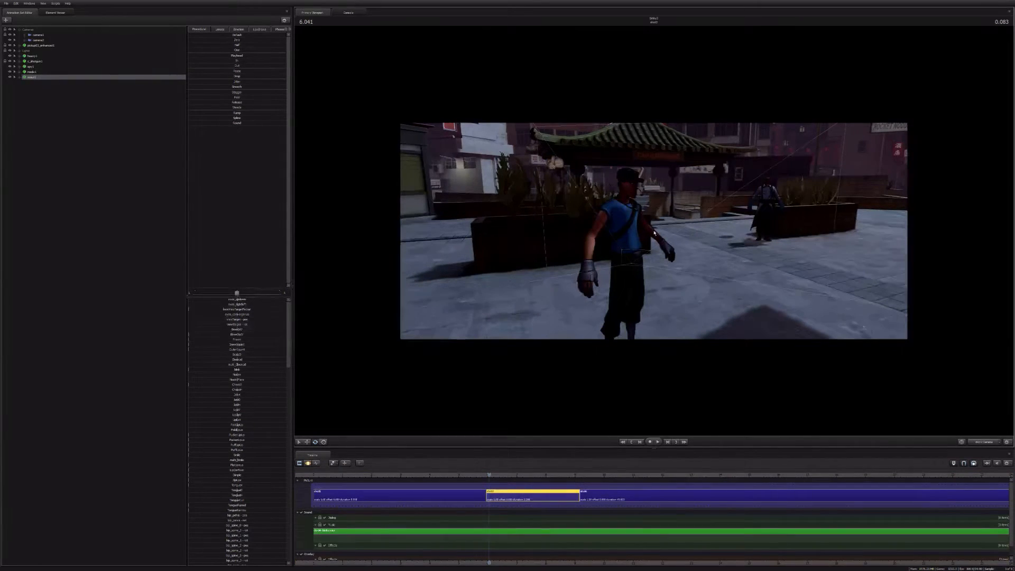
# Step: Open the model browser to add another model and preview the entries matching scout.mdl
pyautogui.click(37, 114)
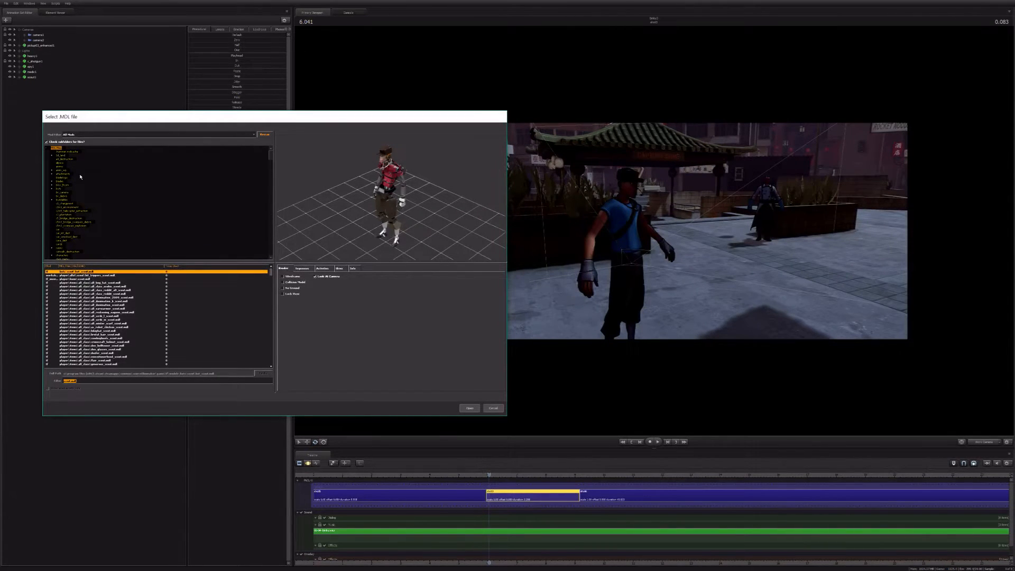
pyautogui.press('Down')
pyautogui.press('Down')
pyautogui.press('Down')
pyautogui.press('Down')
pyautogui.press('Down')
pyautogui.press('Down')
pyautogui.press('Down')
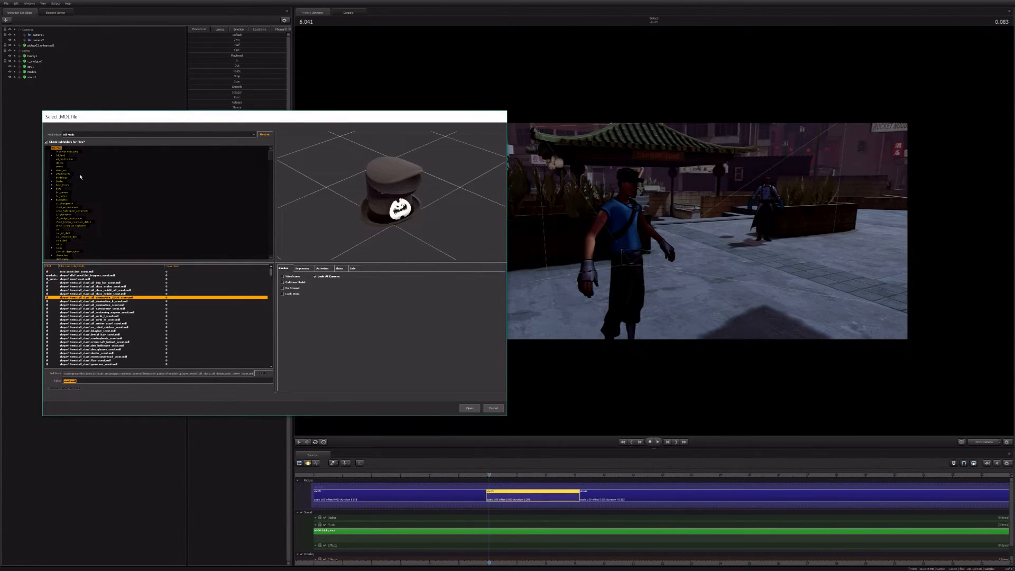
pyautogui.press('Down')
pyautogui.press('Down')
pyautogui.press('Down')
pyautogui.press('Down')
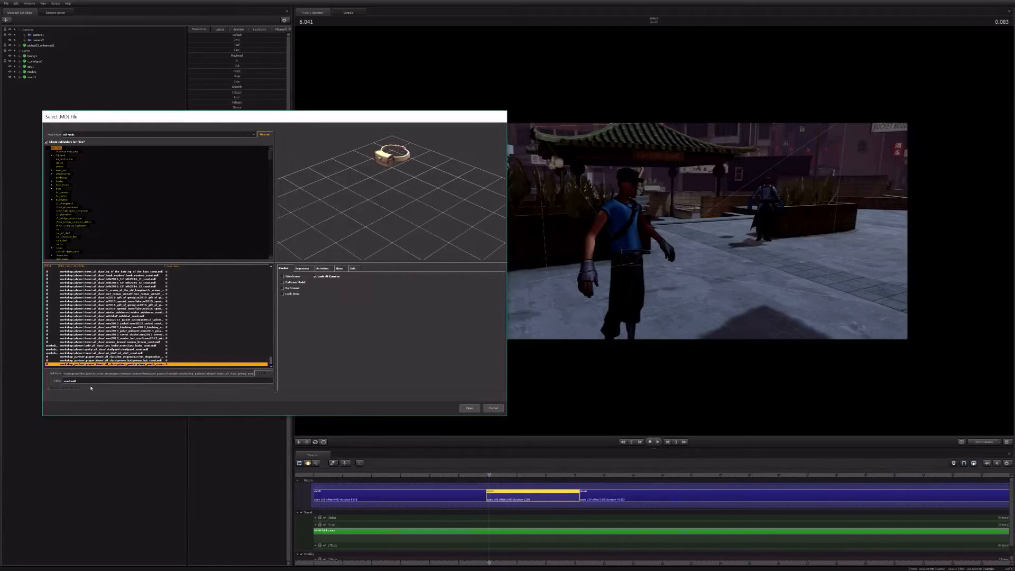
# Step: Broaden the model filter to "scout" and look through the workshop items at the end of the list
pyautogui.press('BackSpace')
pyautogui.press('BackSpace')
pyautogui.press('BackSpace')
pyautogui.press('BackSpace')
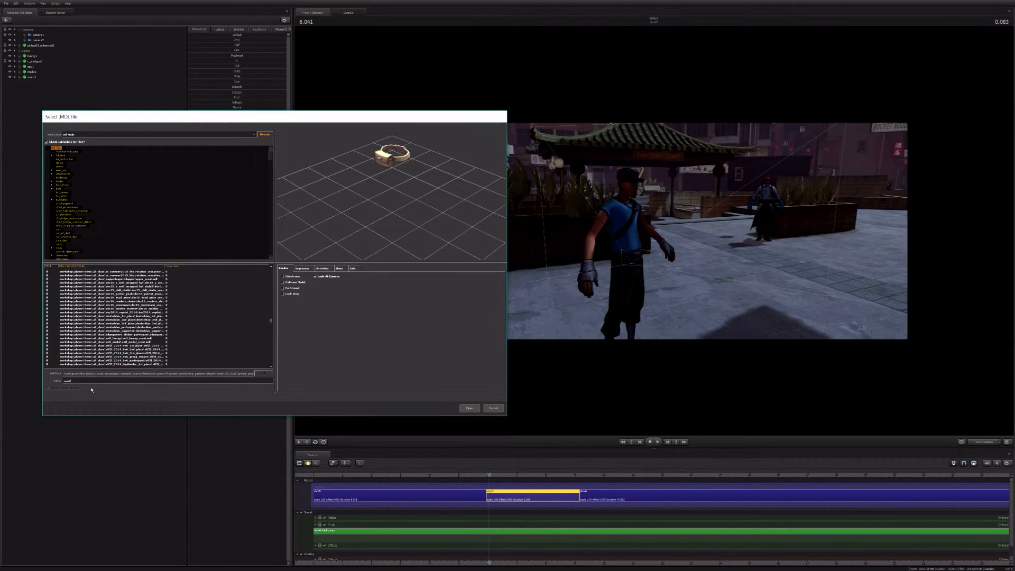
pyautogui.scroll(-10, 163, 352)
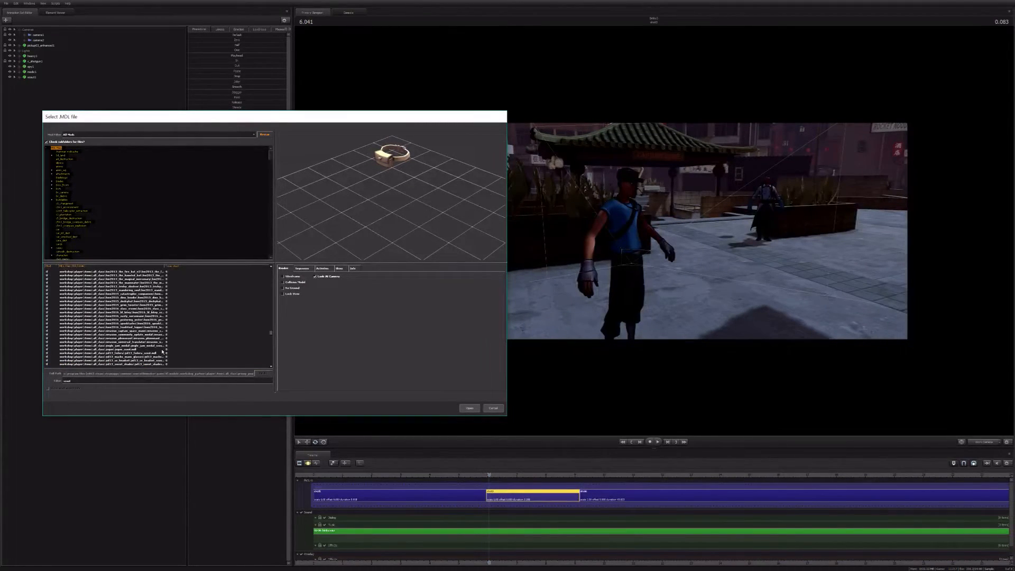
pyautogui.scroll(-9, 162, 351)
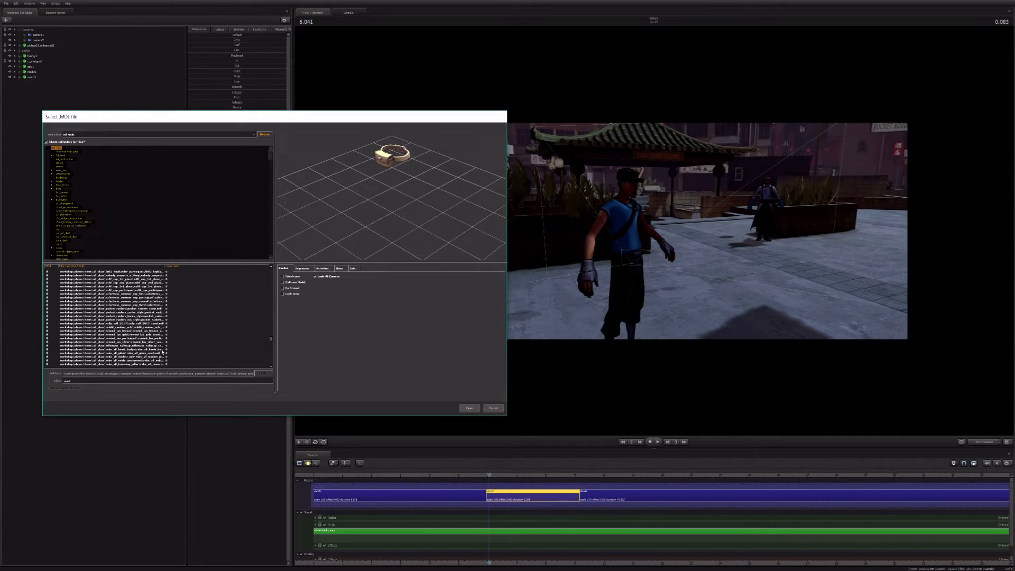
pyautogui.scroll(-5, 163, 352)
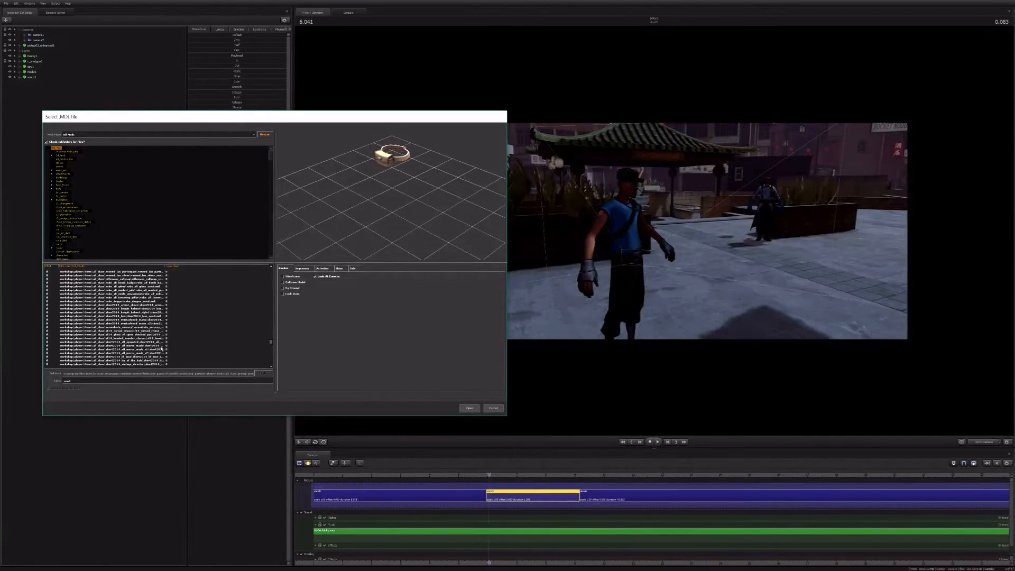
pyautogui.scroll(-5, 163, 349)
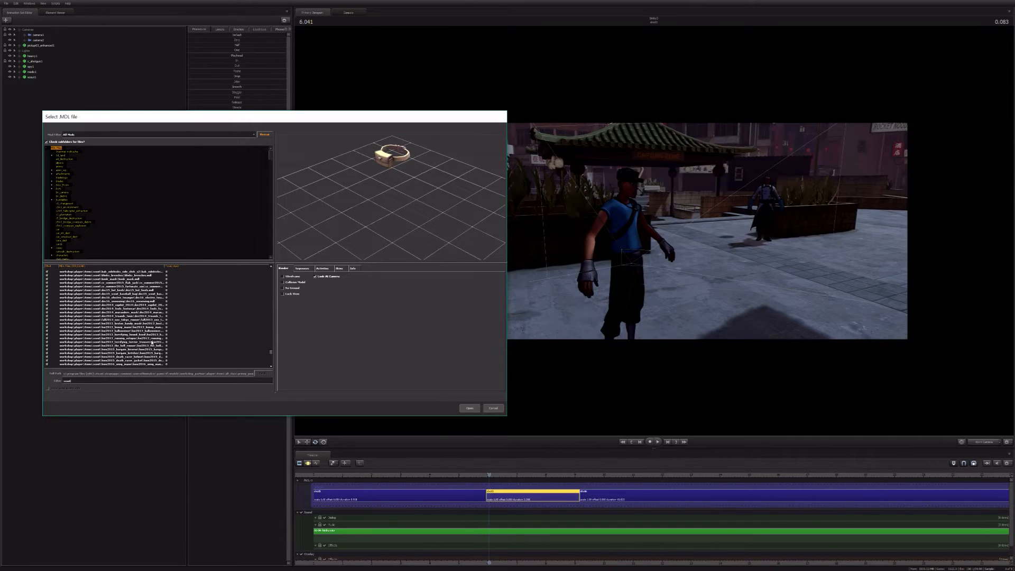
pyautogui.scroll(-5, 152, 343)
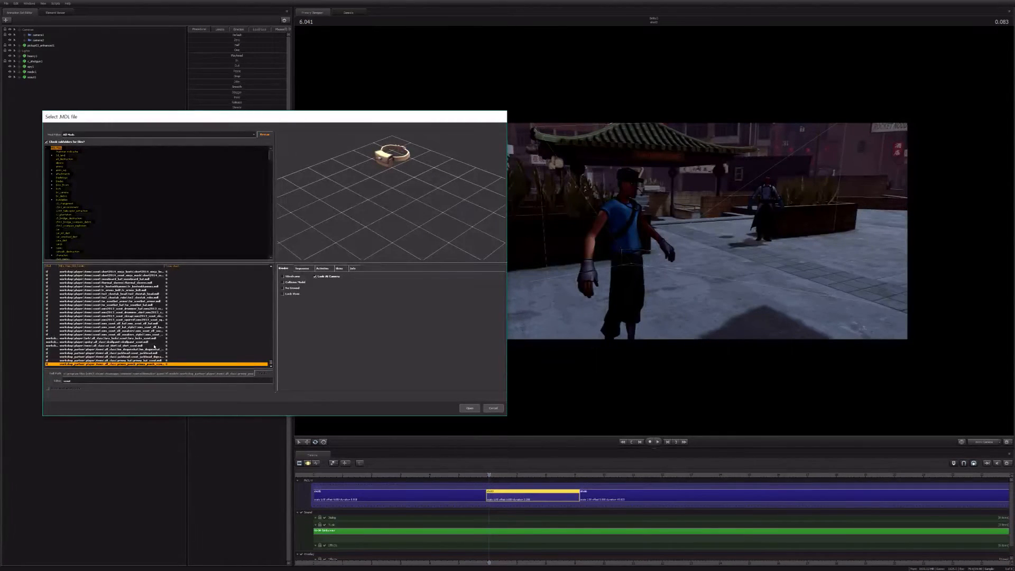
pyautogui.press('Up')
pyautogui.press('Up')
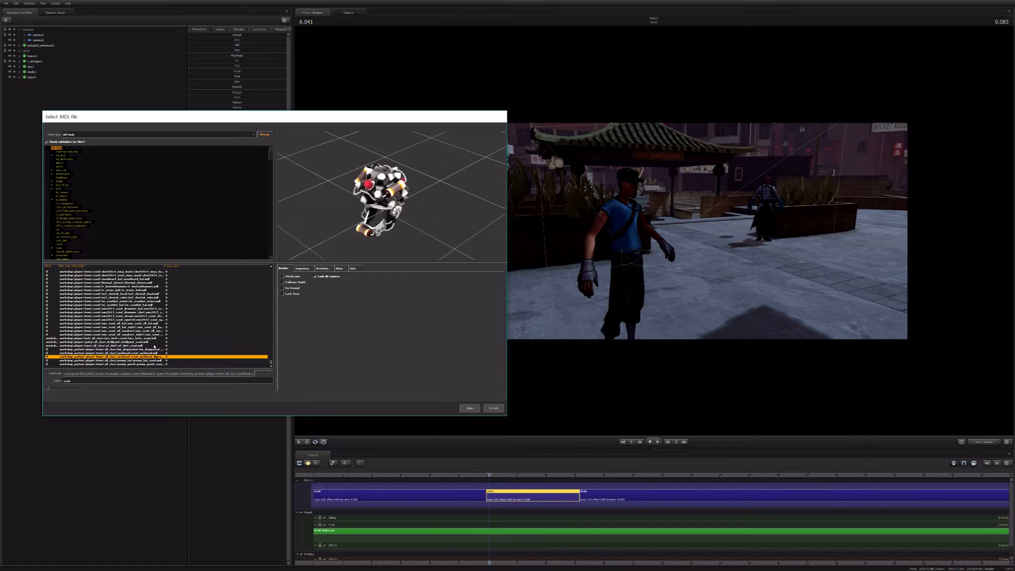
# Step: Try other model filters, including "alien", and preview the alien props down to the destroyed walker
pyautogui.doubleClick(79, 381)
pyautogui.write('medic')
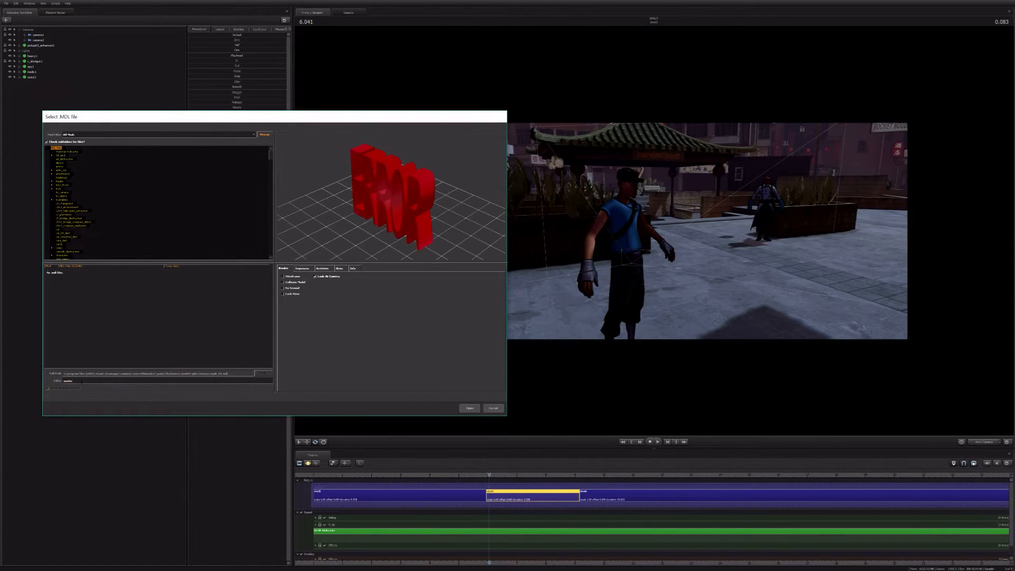
pyautogui.press('BackSpace')
pyautogui.press('BackSpace')
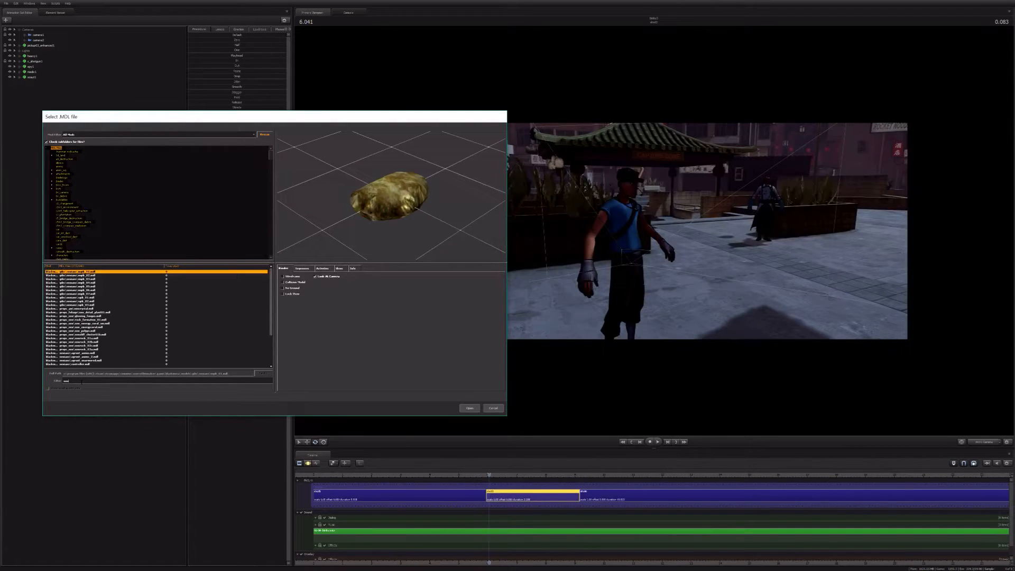
pyautogui.write('o')
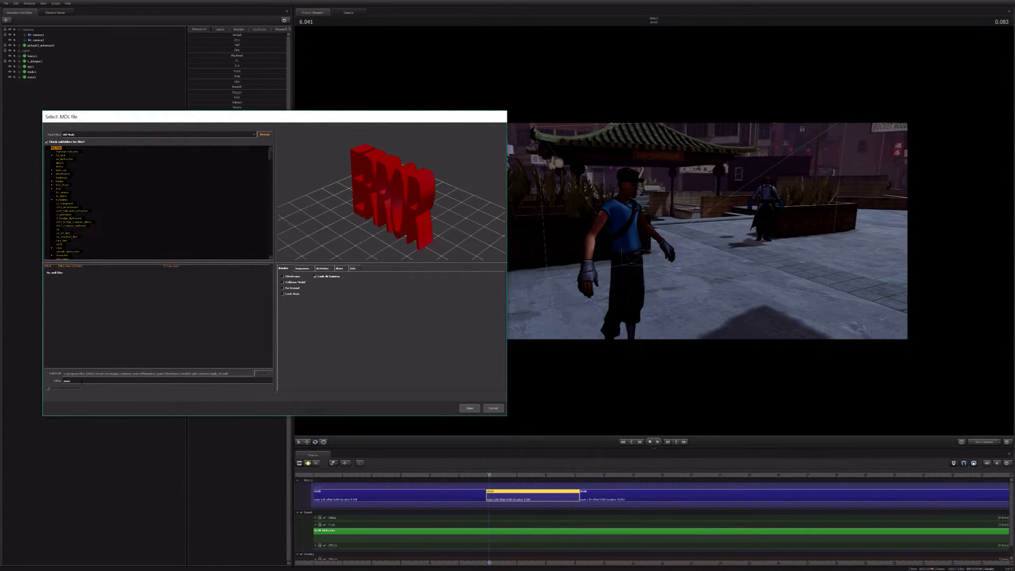
pyautogui.press('BackSpace')
pyautogui.press('BackSpace')
pyautogui.press('BackSpace')
pyautogui.press('BackSpace')
pyautogui.write('al')
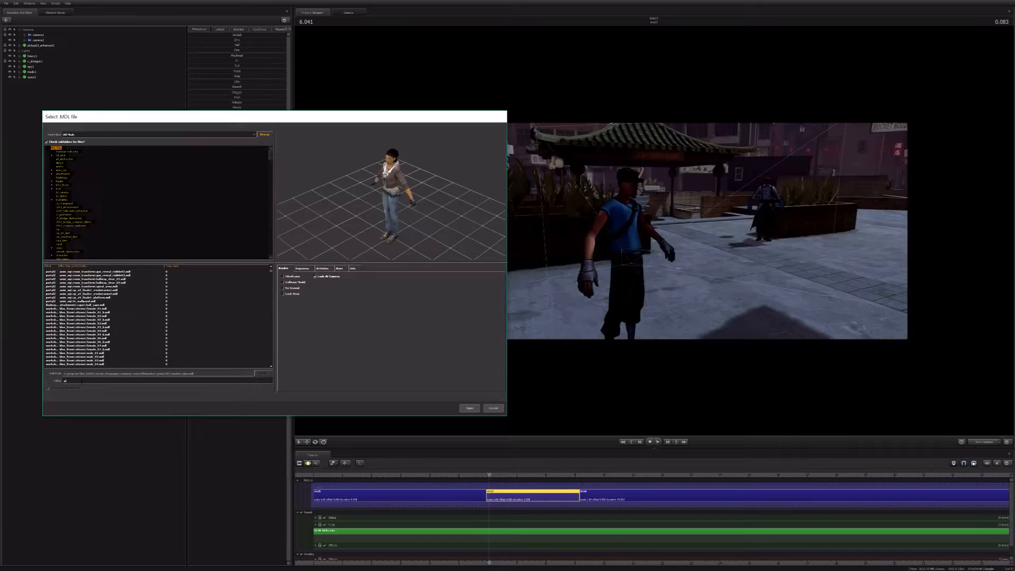
pyautogui.write('ien')
pyautogui.press('Down')
pyautogui.press('Down')
pyautogui.press('Down')
pyautogui.press('Down')
pyautogui.press('Down')
pyautogui.press('Down')
pyautogui.press('Down')
pyautogui.press('Down')
pyautogui.press('Down')
pyautogui.press('Down')
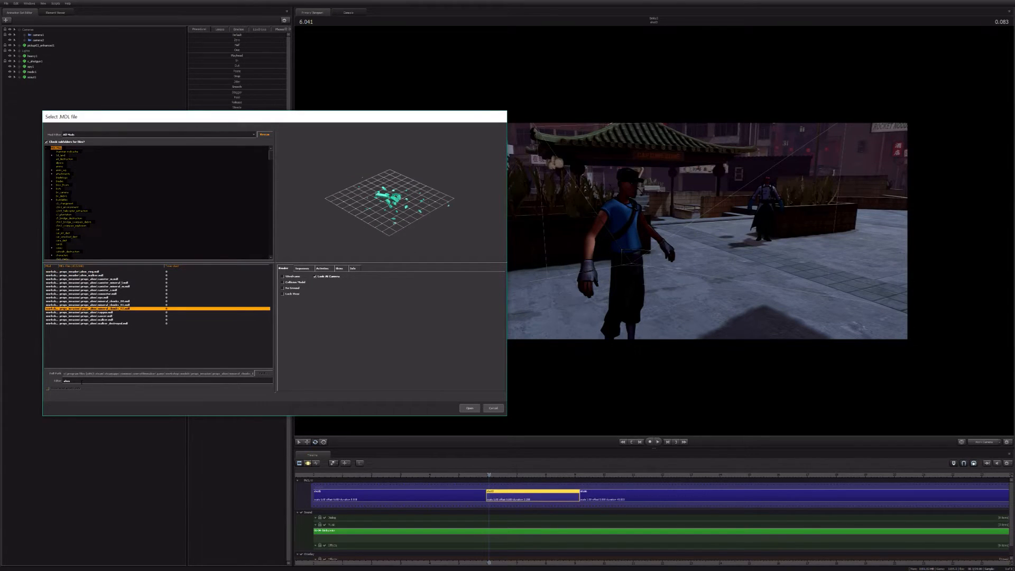
pyautogui.press('Down')
pyautogui.press('Down')
pyautogui.press('Down')
pyautogui.press('Down')
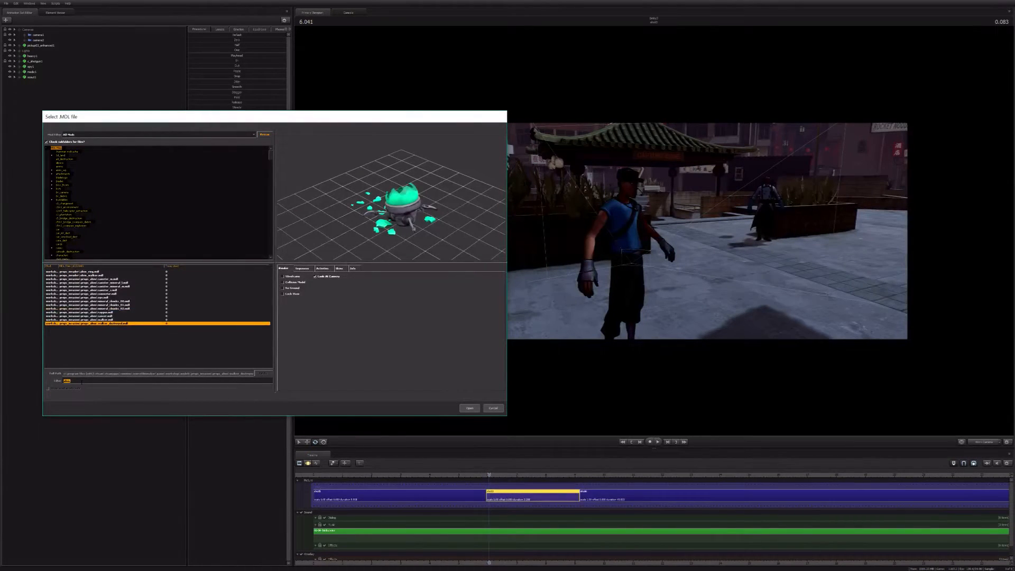
# Step: Filter the models by "scout" again and preview the robot parts, hats and other Scout items
pyautogui.write('scout')
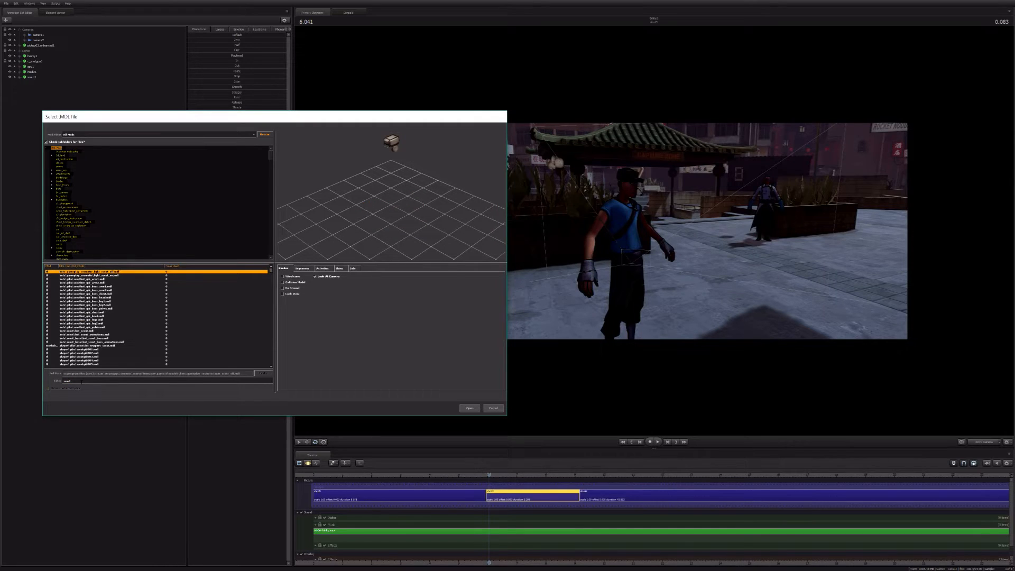
pyautogui.press('Down')
pyautogui.press('Down')
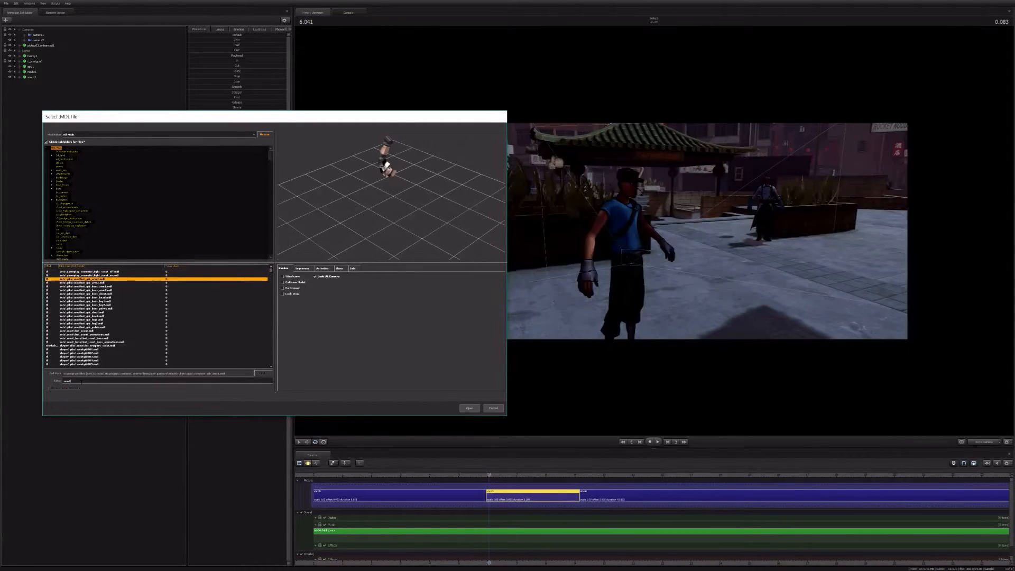
pyautogui.press('Down')
pyautogui.press('Down')
pyautogui.press('Down')
pyautogui.press('Down')
pyautogui.press('Down')
pyautogui.press('Down')
pyautogui.press('Down')
pyautogui.press('Down')
pyautogui.press('Down')
pyautogui.press('Down')
pyautogui.press('Down')
pyautogui.press('Down')
pyautogui.press('Down')
pyautogui.press('Down')
pyautogui.press('Down')
pyautogui.press('Down')
pyautogui.press('Down')
pyautogui.press('Down')
pyautogui.press('Down')
pyautogui.press('Down')
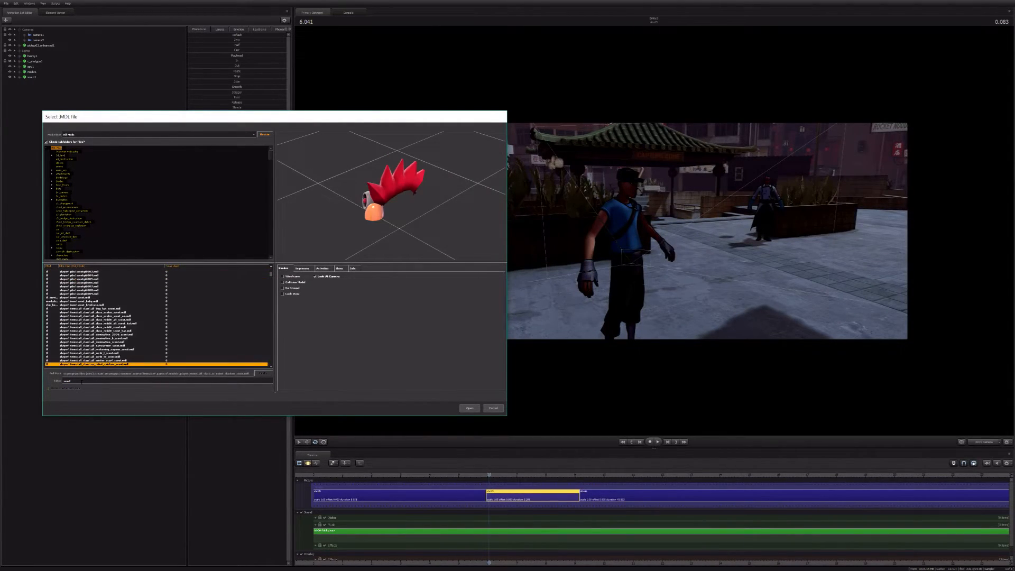
pyautogui.press('Down')
pyautogui.press('Down')
pyautogui.press('Down')
pyautogui.press('Down')
pyautogui.press('Down')
pyautogui.press('Down')
pyautogui.press('Down')
pyautogui.press('Down')
pyautogui.press('Down')
pyautogui.press('Down')
pyautogui.press('Down')
pyautogui.press('Down')
pyautogui.press('Down')
pyautogui.press('Down')
pyautogui.press('Down')
pyautogui.press('Down')
pyautogui.press('Down')
pyautogui.press('Down')
pyautogui.press('Down')
pyautogui.press('Down')
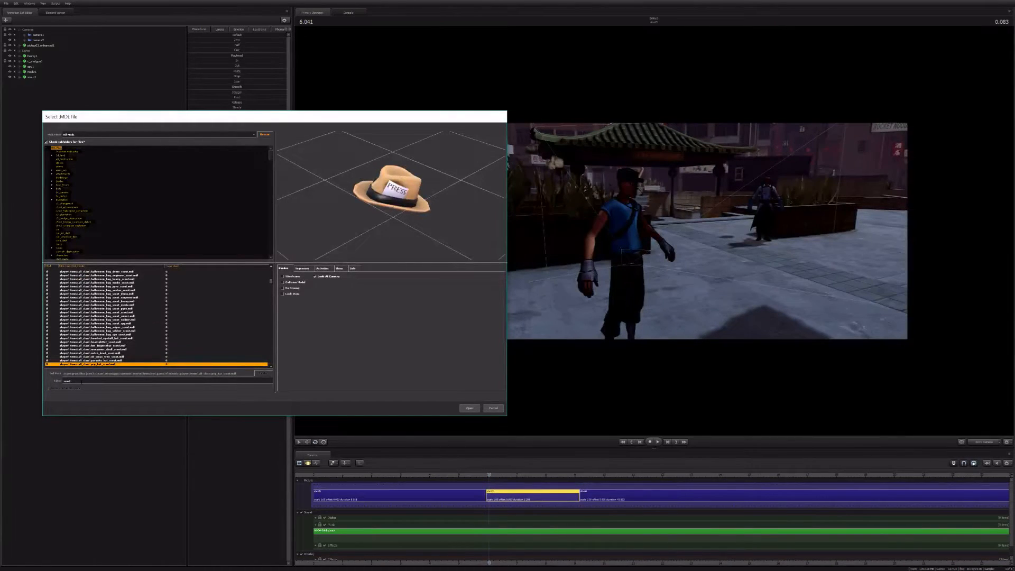
pyautogui.press('Down')
pyautogui.press('Down')
pyautogui.press('Down')
pyautogui.press('Down')
pyautogui.press('Down')
pyautogui.press('Down')
pyautogui.press('Down')
pyautogui.press('Down')
pyautogui.press('Down')
pyautogui.press('Down')
pyautogui.press('Down')
pyautogui.press('Down')
pyautogui.press('Down')
pyautogui.press('Down')
pyautogui.press('Down')
pyautogui.press('Down')
pyautogui.press('Down')
pyautogui.press('Down')
pyautogui.press('Down')
pyautogui.press('Down')
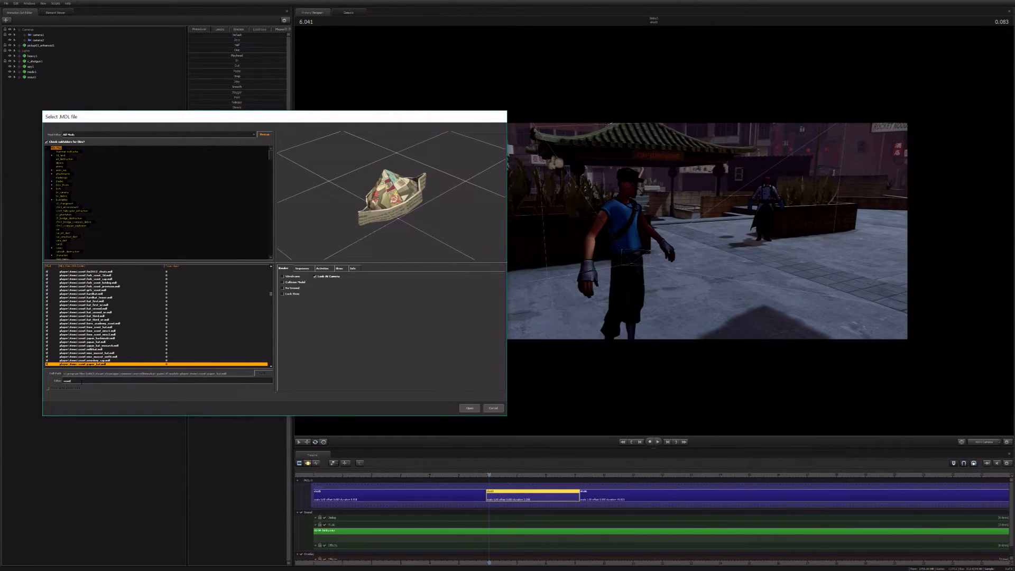
pyautogui.press('Down')
pyautogui.press('Down')
pyautogui.press('Down')
pyautogui.press('Down')
pyautogui.press('Down')
pyautogui.press('Down')
pyautogui.press('Down')
pyautogui.press('Down')
pyautogui.press('Down')
pyautogui.press('Down')
pyautogui.press('Down')
pyautogui.press('Down')
pyautogui.press('Down')
pyautogui.press('Down')
pyautogui.press('Down')
pyautogui.press('Down')
pyautogui.press('Down')
pyautogui.press('Down')
pyautogui.press('Down')
pyautogui.press('Down')
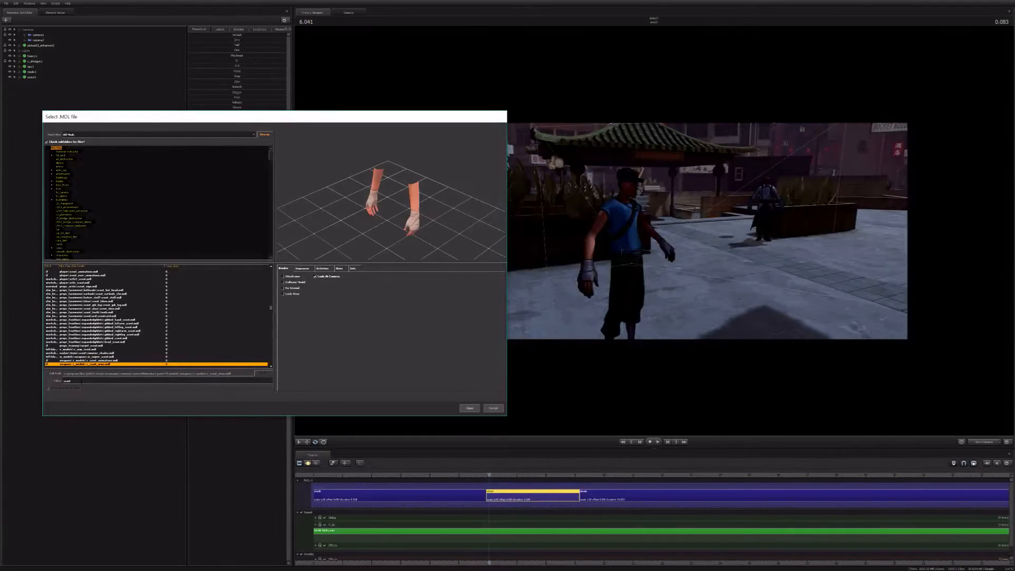
pyautogui.press('Down')
pyautogui.press('Down')
pyautogui.press('Down')
pyautogui.press('Down')
pyautogui.press('Down')
pyautogui.press('Down')
pyautogui.press('Down')
pyautogui.press('Down')
pyautogui.press('Down')
pyautogui.press('Down')
pyautogui.press('Down')
pyautogui.press('Down')
pyautogui.press('Down')
pyautogui.press('Down')
pyautogui.press('Down')
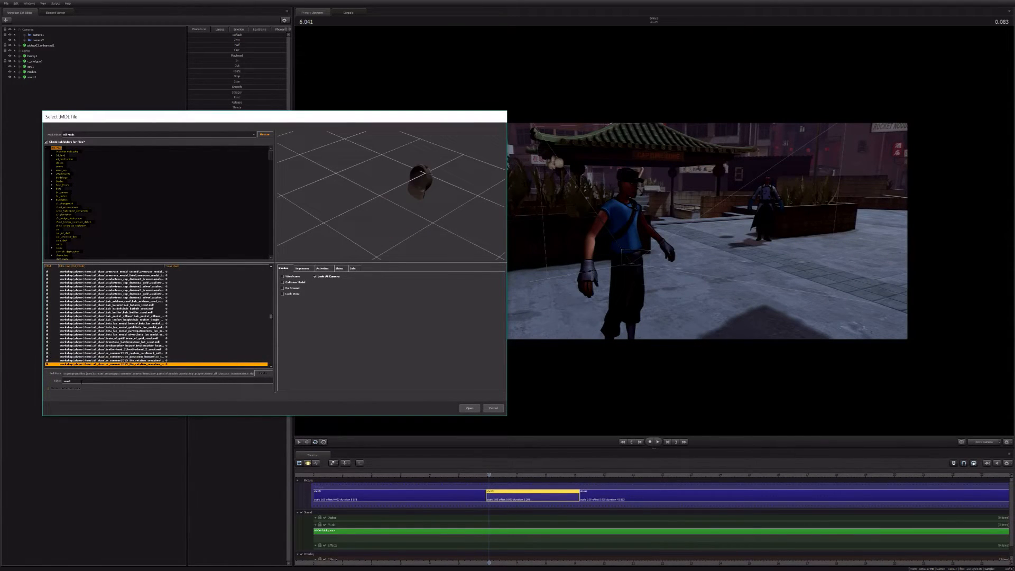
pyautogui.press('Down')
pyautogui.press('Down')
pyautogui.press('Down')
pyautogui.press('Down')
pyautogui.press('Down')
pyautogui.press('Down')
pyautogui.press('Down')
pyautogui.press('Down')
pyautogui.press('Down')
pyautogui.press('Down')
pyautogui.press('Down')
pyautogui.press('Down')
pyautogui.press('Down')
pyautogui.press('Down')
pyautogui.press('Down')
pyautogui.press('Down')
pyautogui.press('Down')
pyautogui.press('Down')
pyautogui.press('Down')
pyautogui.press('Down')
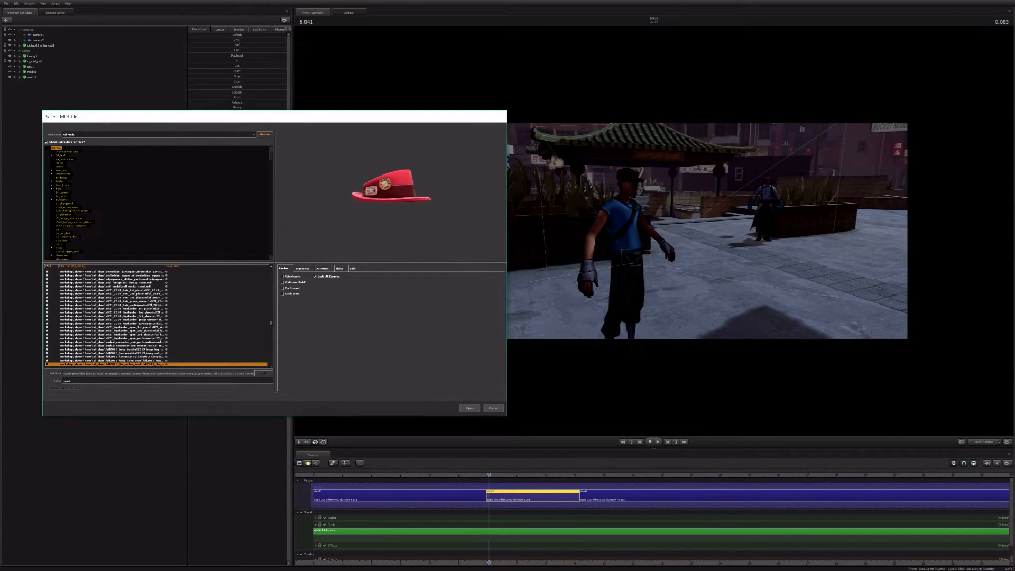
# Step: Preview the workshop hats and the red hoodie for the Scout, and close the model browser without loading anything
pyautogui.scroll(-2, 213, 347)
pyautogui.click(213, 347)
pyautogui.scroll(-1, 144, 337)
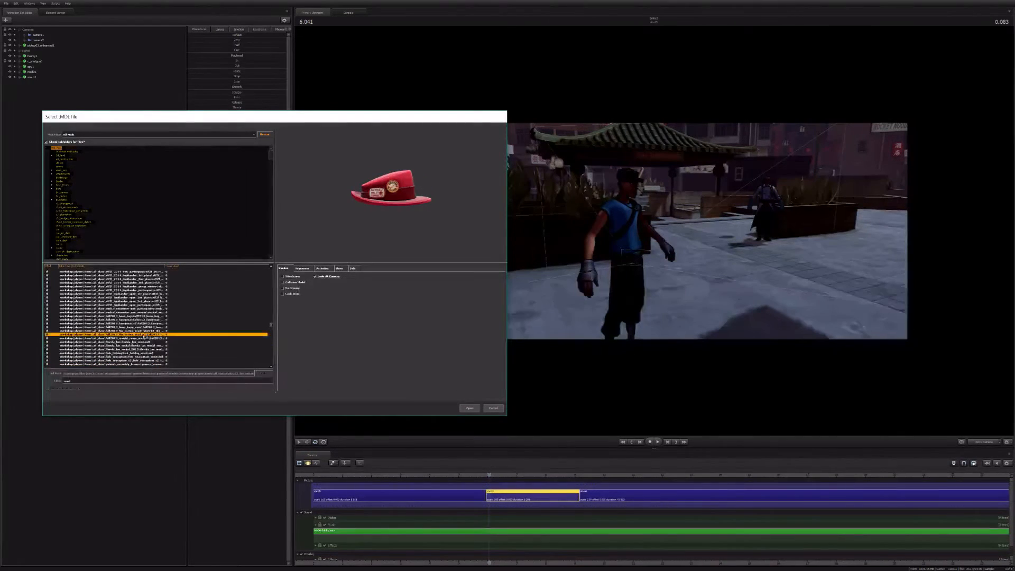
pyautogui.press('Down')
pyautogui.press('Down')
pyautogui.press('Down')
pyautogui.press('Down')
pyautogui.press('Down')
pyautogui.press('Down')
pyautogui.press('Down')
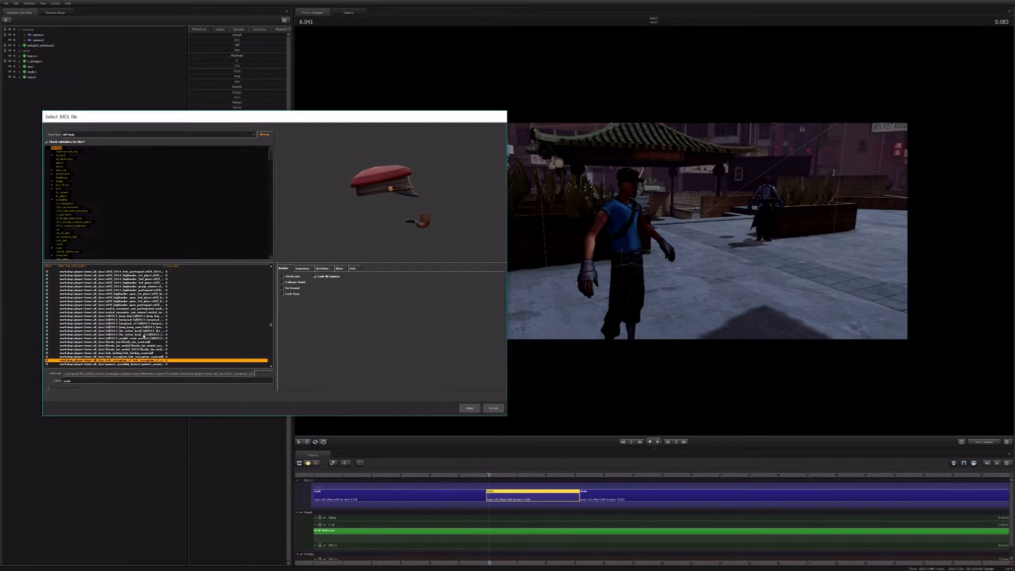
pyautogui.click(144, 337)
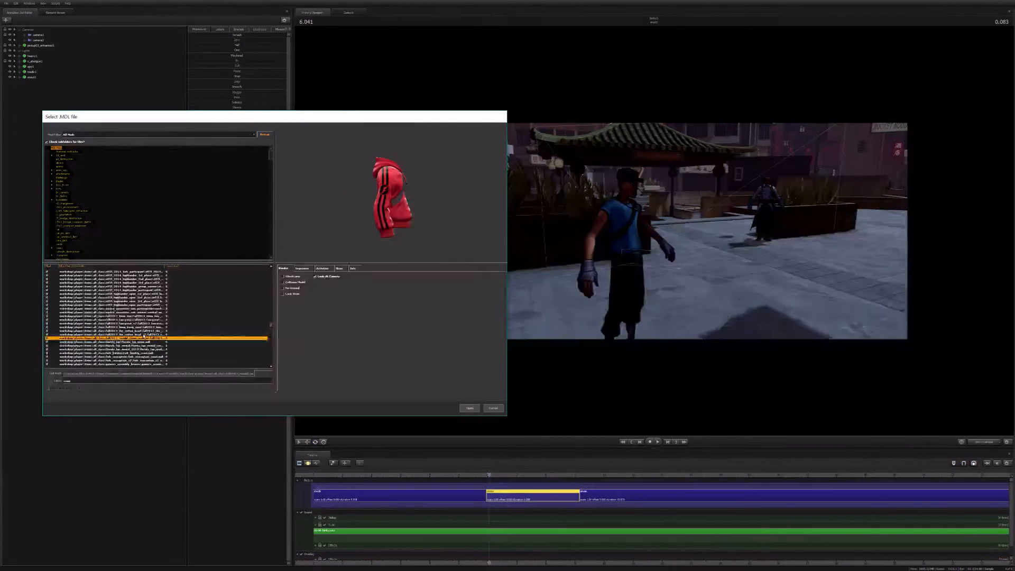
pyautogui.click(491, 410)
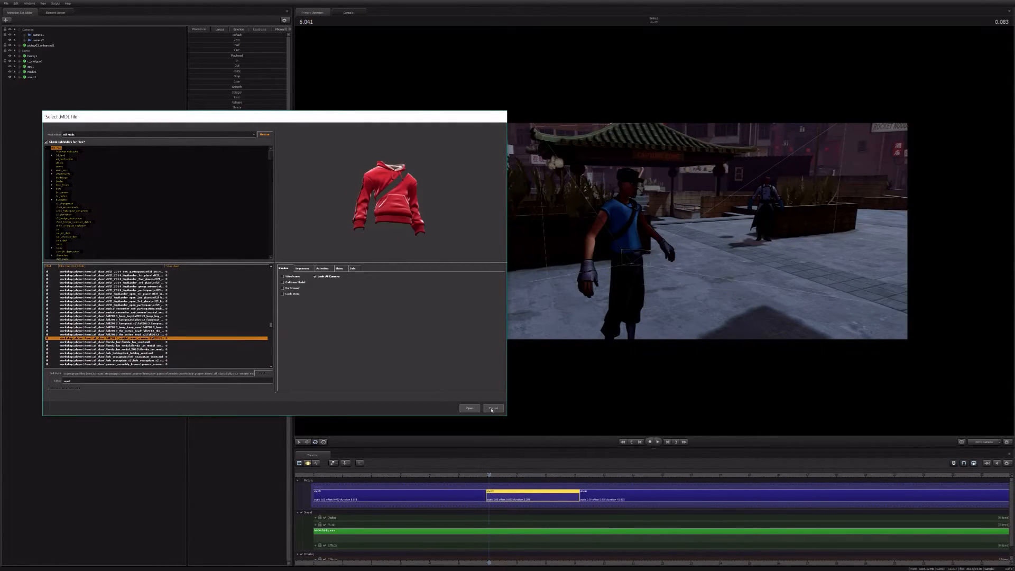
pyautogui.click(492, 409)
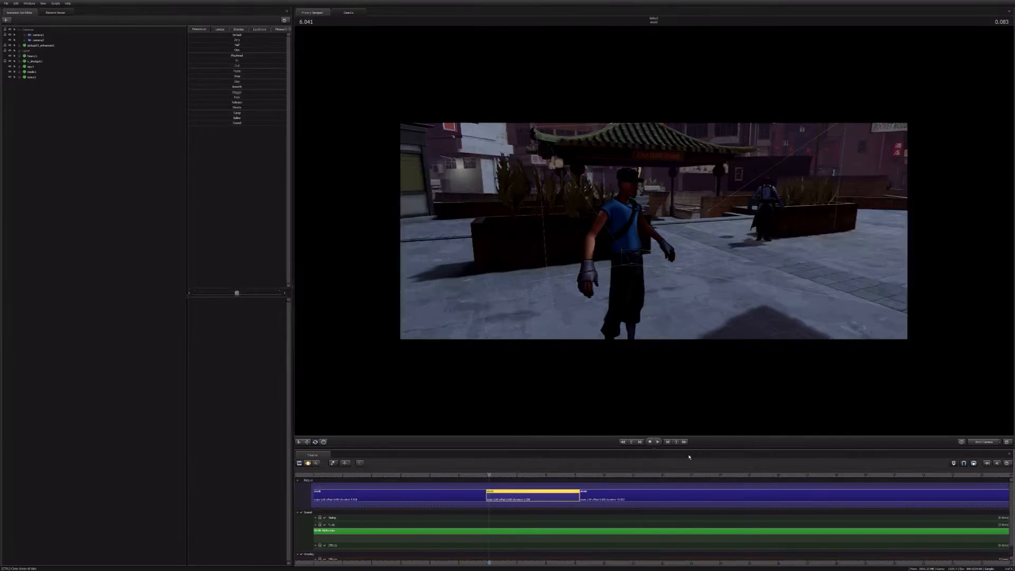
# Step: Switch to the scene camera, compare lens presets on camera1 and apply one with a slightly narrower field of view
pyautogui.click(980, 443)
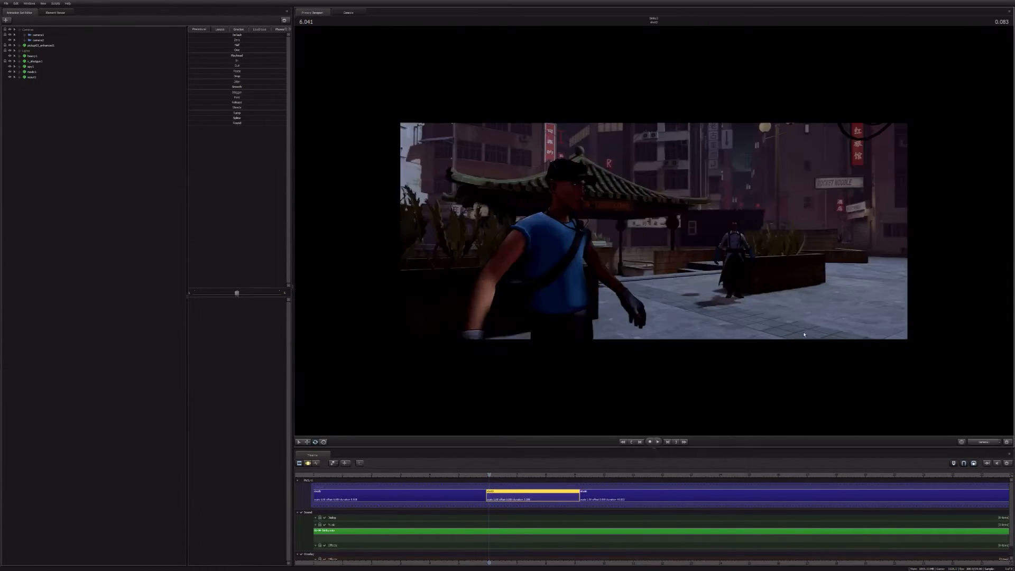
pyautogui.click(38, 35)
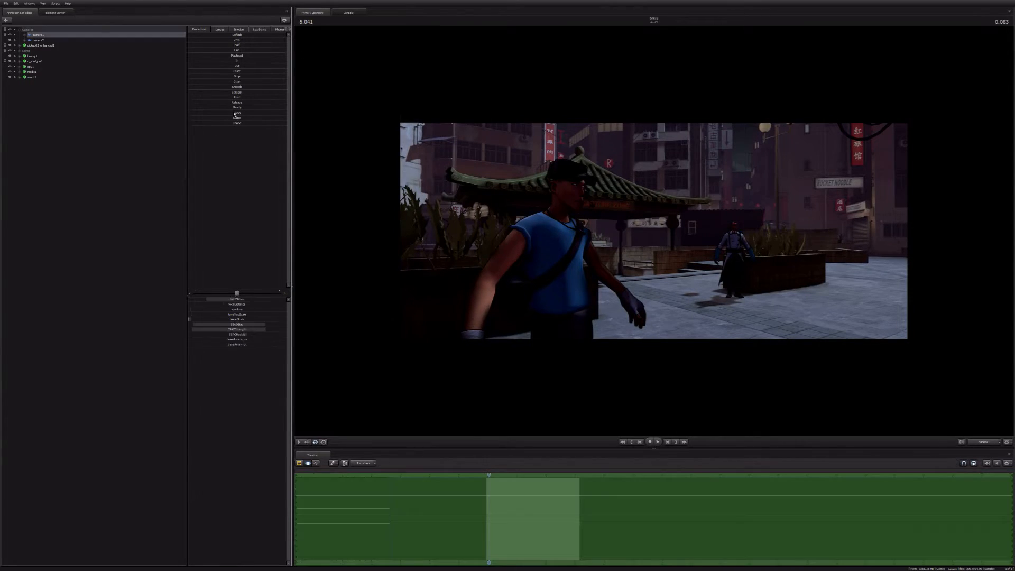
pyautogui.click(220, 29)
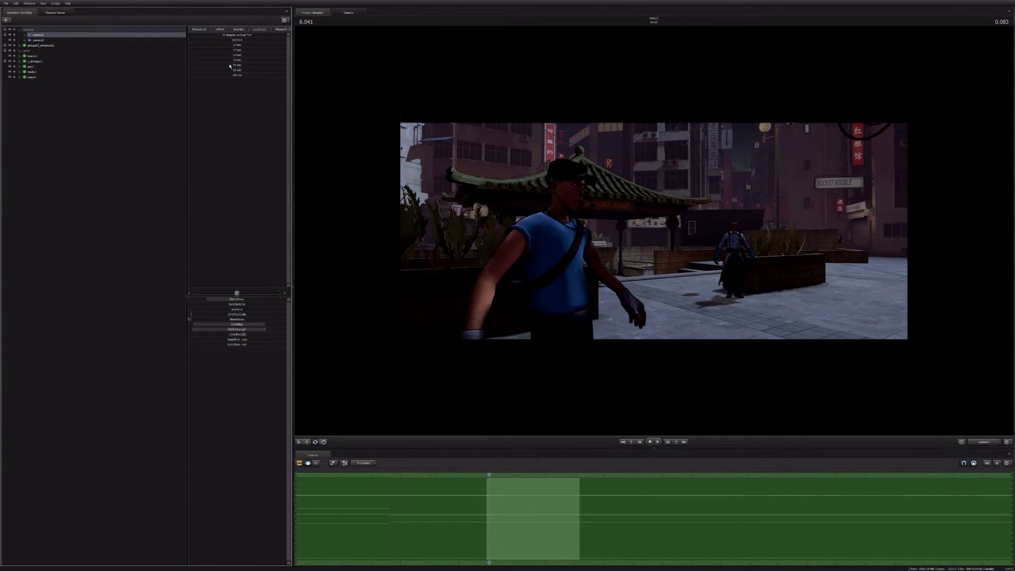
pyautogui.click(230, 65)
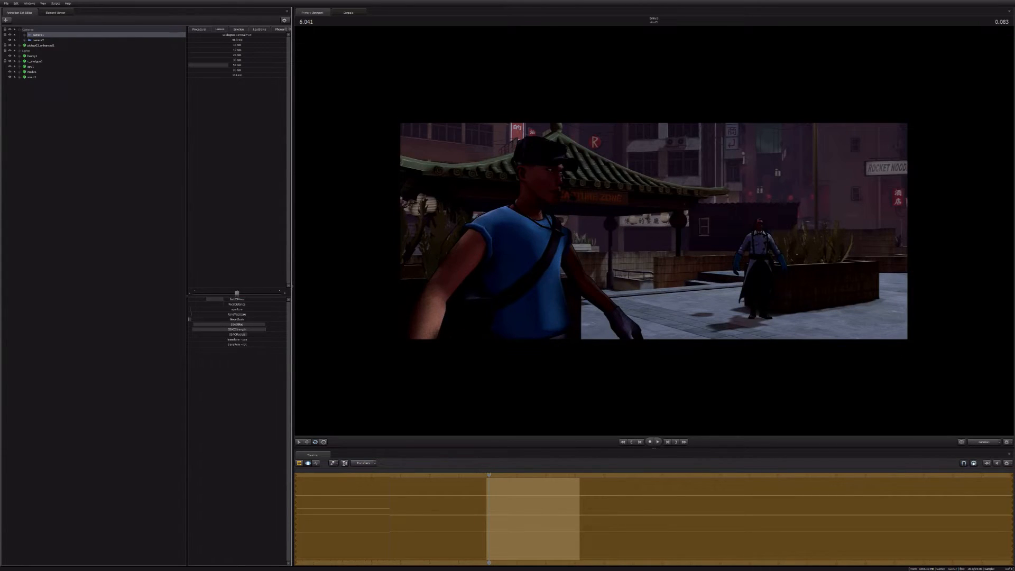
pyautogui.click(259, 60)
pyautogui.click(246, 55)
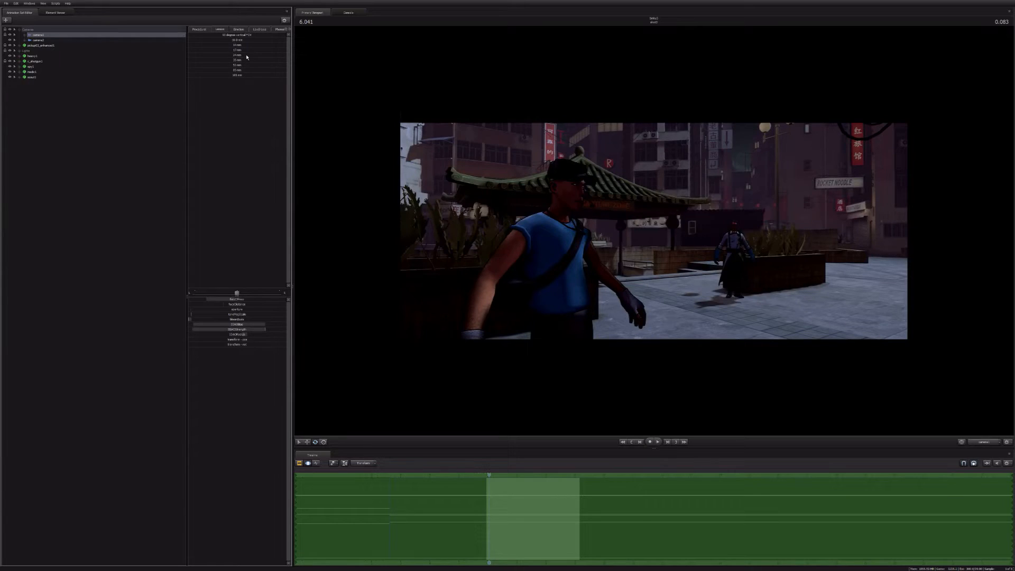
pyautogui.click(247, 55)
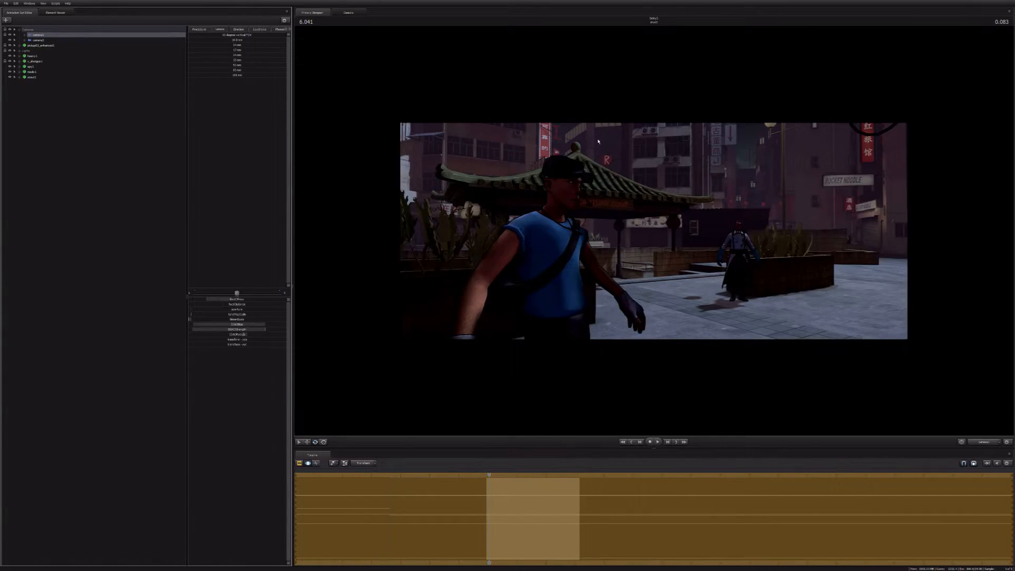
# Step: Fine-tune camera1's framing so the Scout fills the foreground with the Medic standing by the planter behind him
pyautogui.moveTo(599, 141); pyautogui.dragTo(608, 161)
pyautogui.scroll(5, 598, 141)
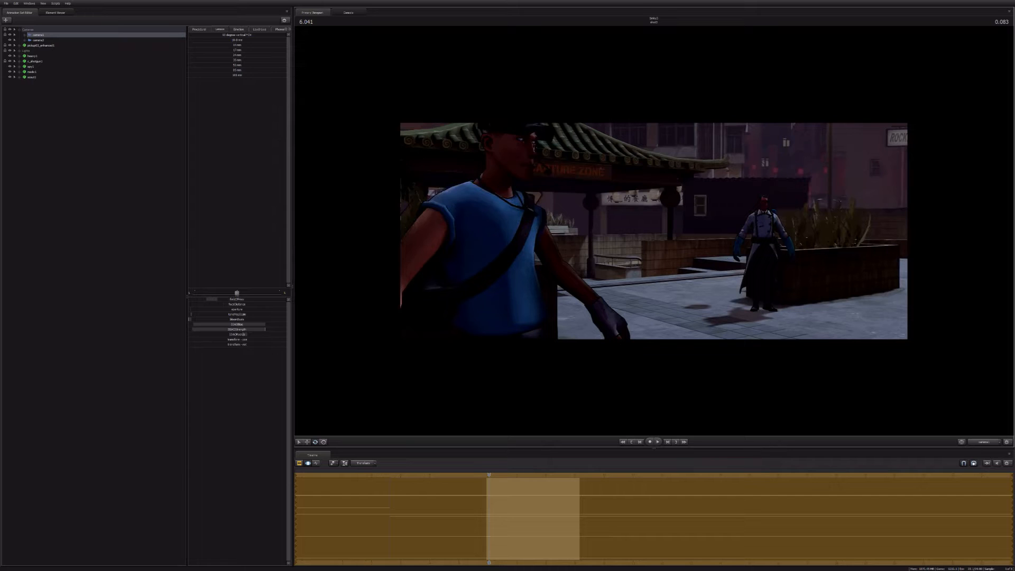
pyautogui.press('s')
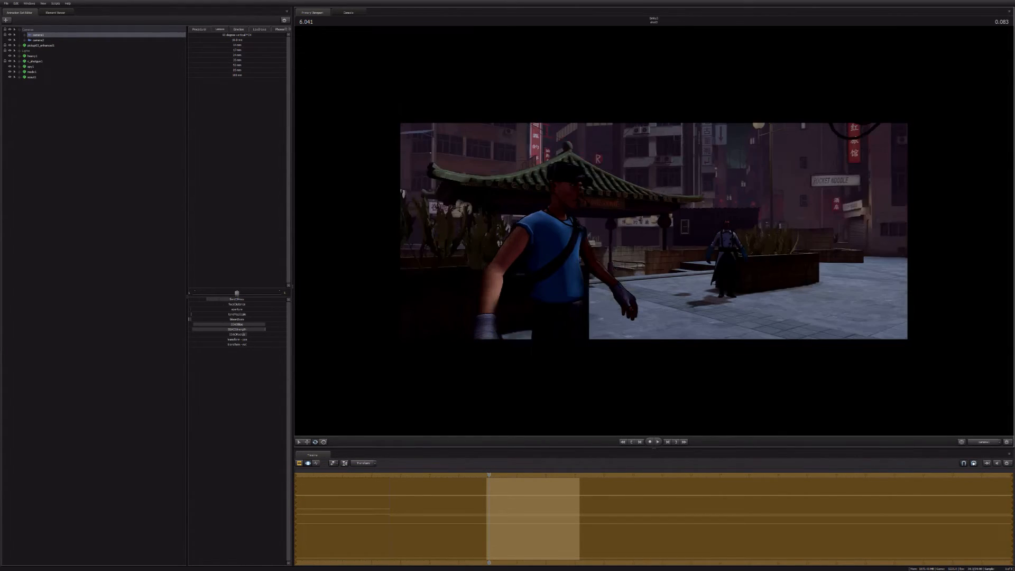
pyautogui.press('w')
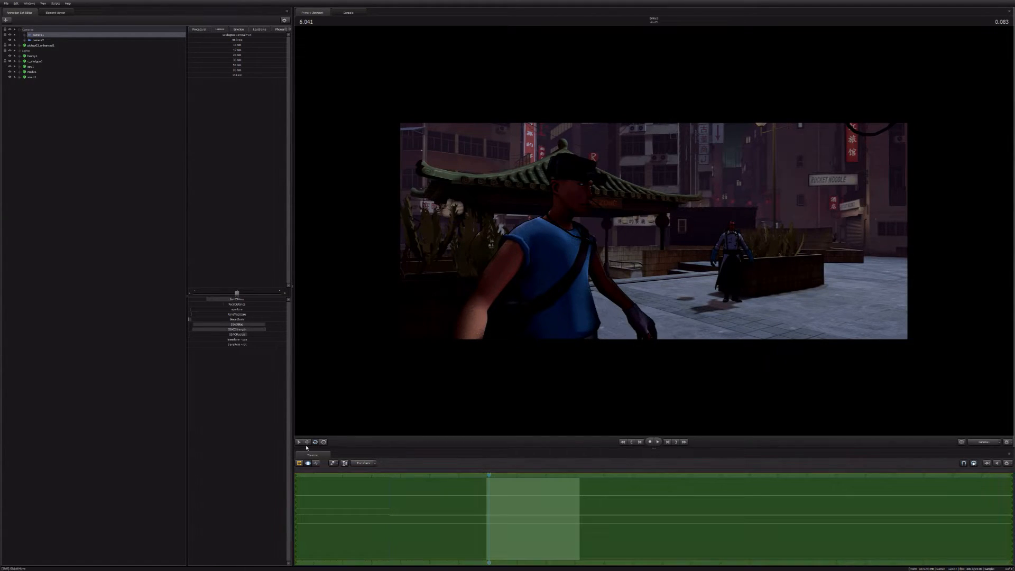
# Step: Play the second shot through to the third shot, then extend the third shot's start about 1.79 seconds earlier
pyautogui.click(299, 463)
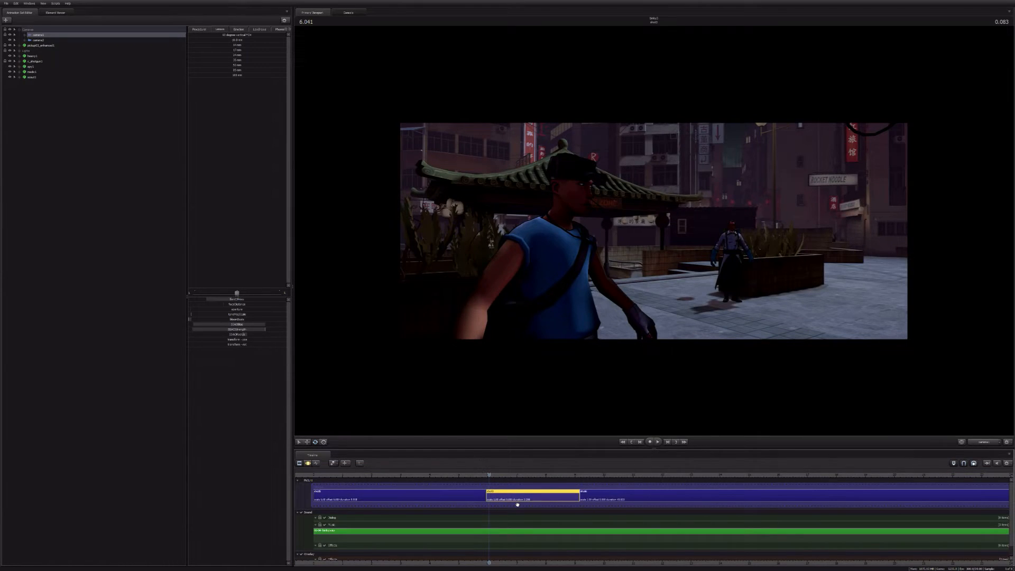
pyautogui.press('space')
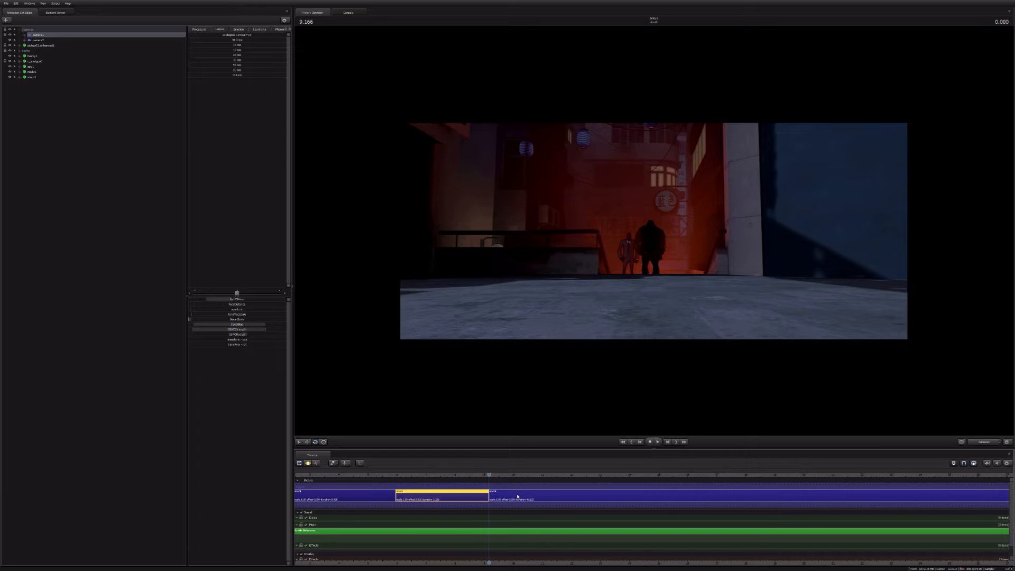
pyautogui.click(531, 498)
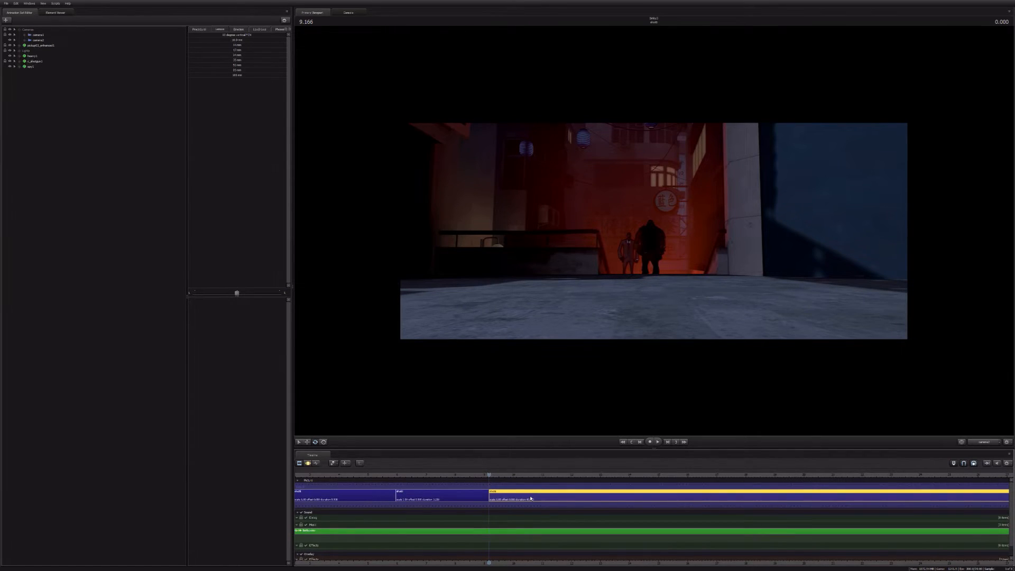
pyautogui.moveTo(489, 497); pyautogui.dragTo(477, 498)
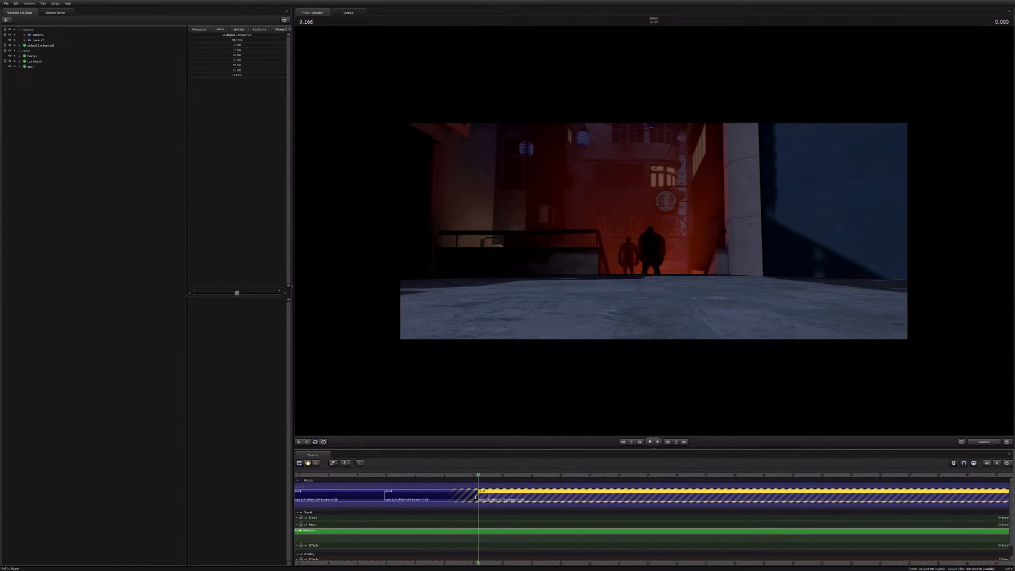
pyautogui.moveTo(477, 497); pyautogui.dragTo(453, 469)
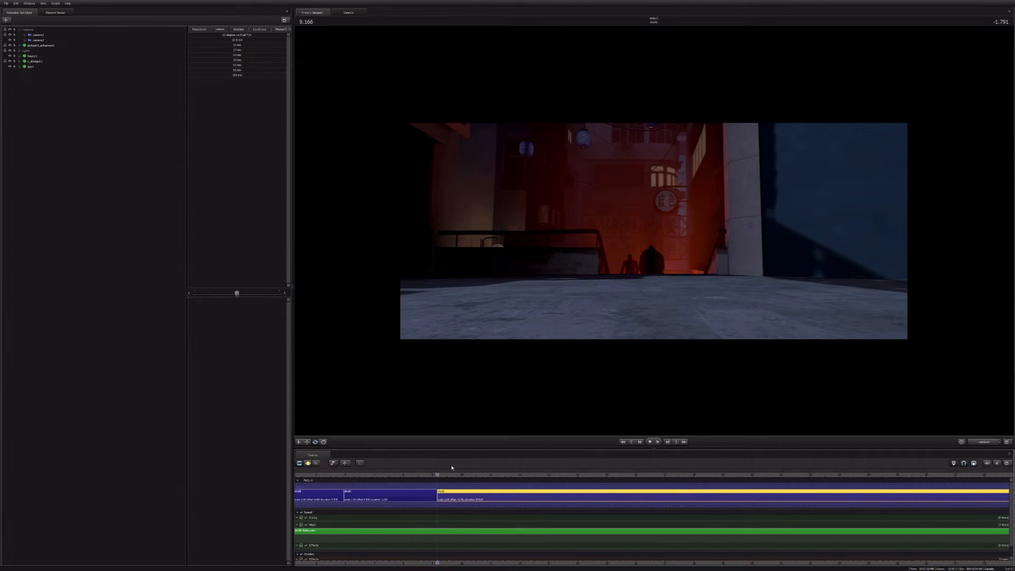
pyautogui.click(38, 40)
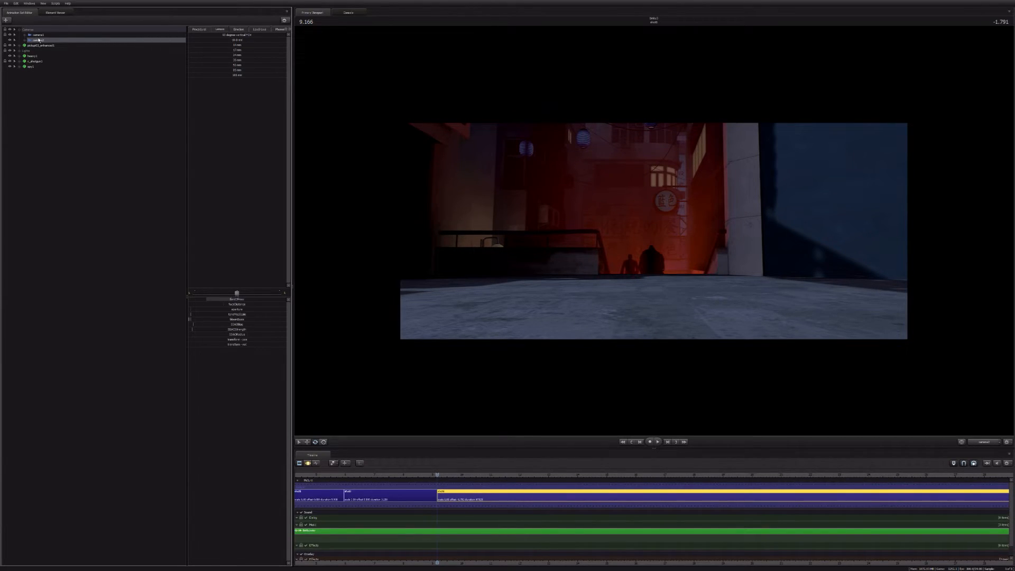
pyautogui.click(63, 189)
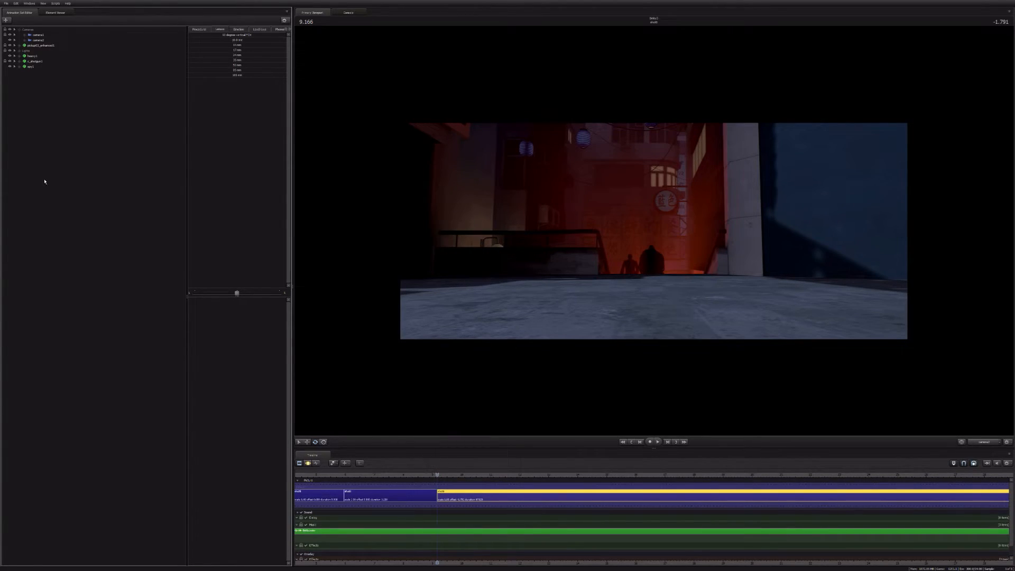
pyautogui.click(39, 40)
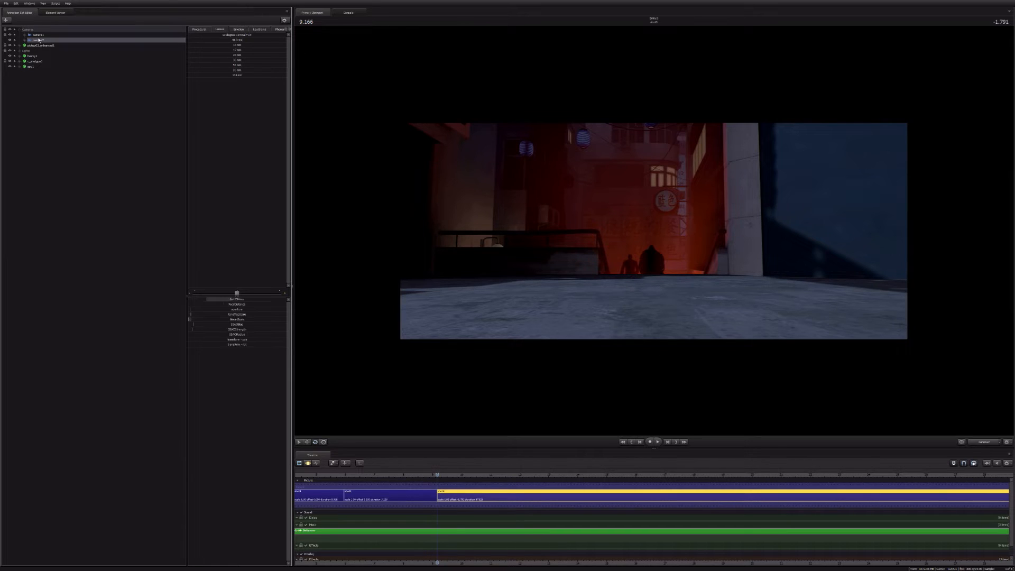
pyautogui.press('q')
# Step: Copy the Medic and Scout animation sets from the second shot and paste them into the third shot
pyautogui.click(364, 493)
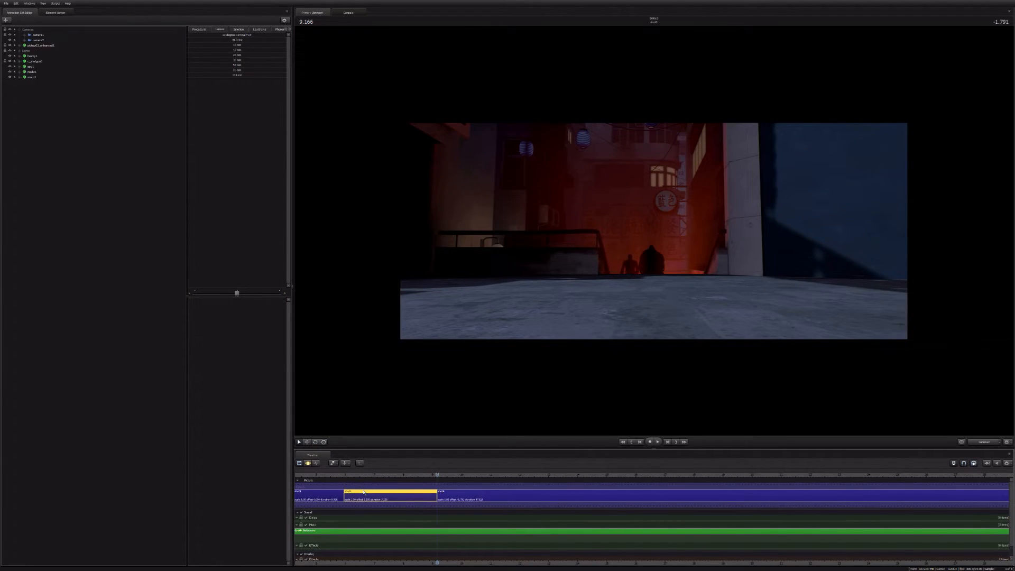
pyautogui.moveTo(33, 72); pyautogui.dragTo(33, 78)
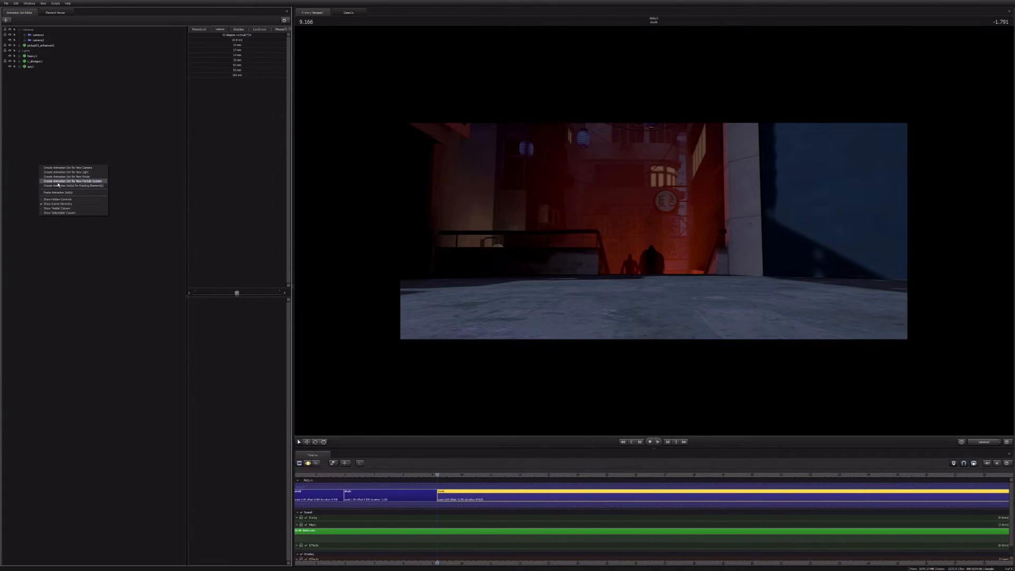
pyautogui.click(58, 185)
pyautogui.click(31, 74)
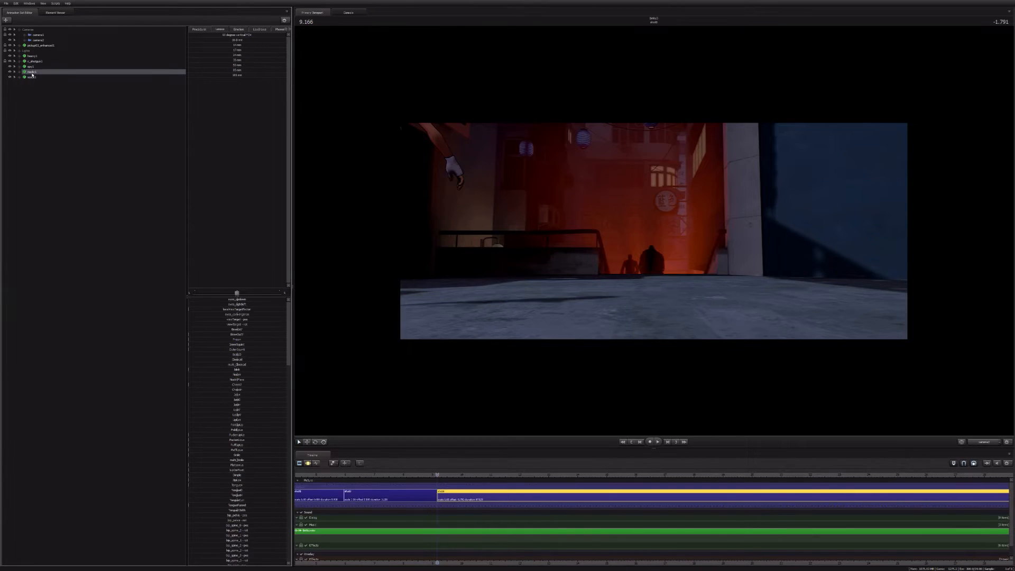
pyautogui.click(37, 143)
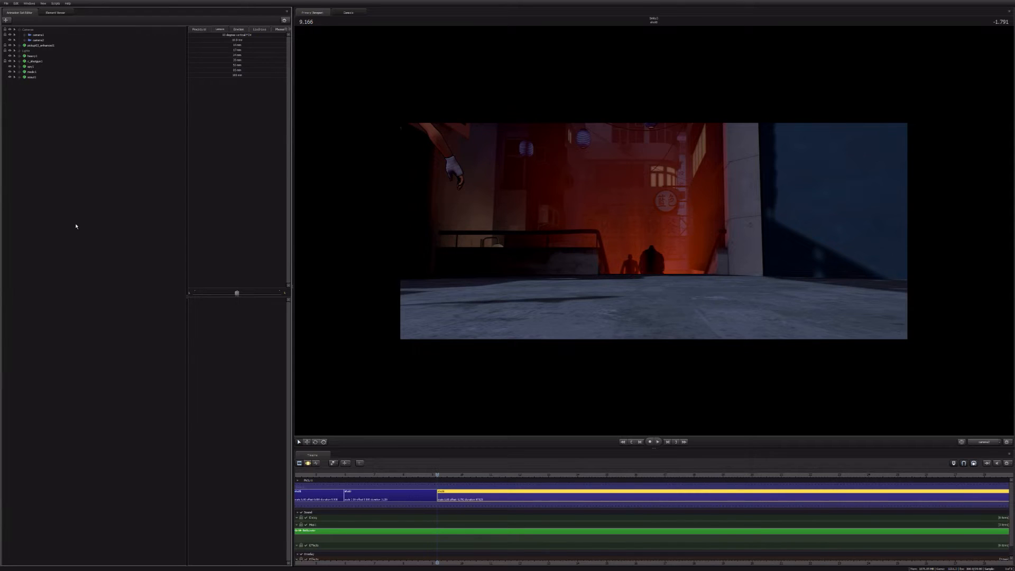
# Step: Pull camera2 back and up in the third shot until the Scout stands ahead of the two silhouettes in the alley
pyautogui.click(38, 41)
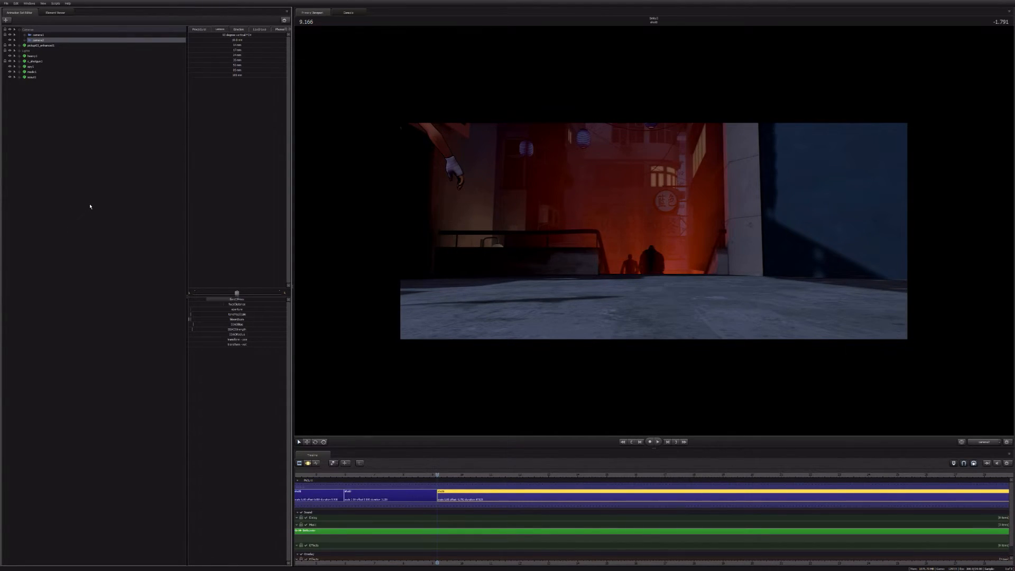
pyautogui.click(41, 40)
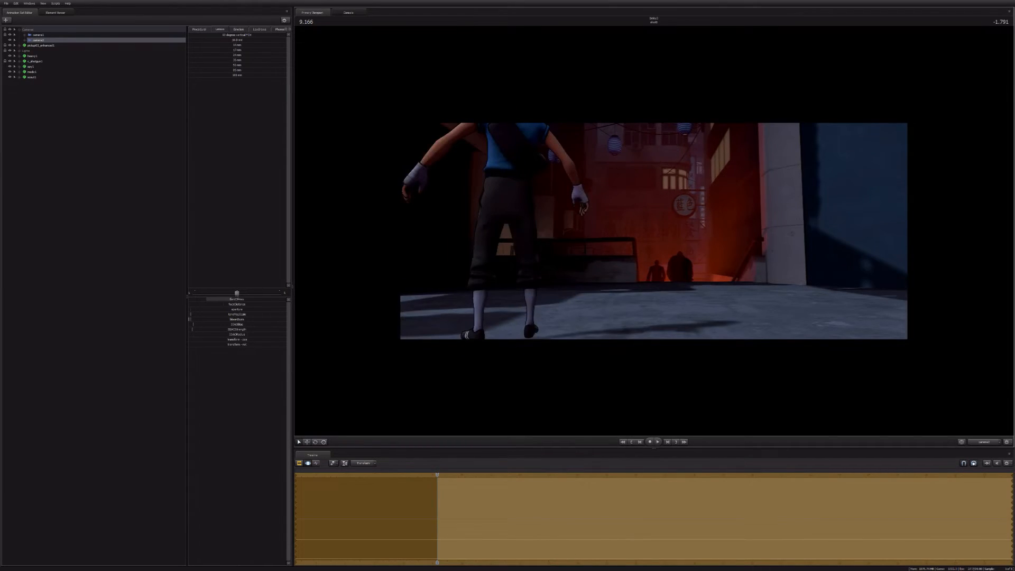
pyautogui.press('z')
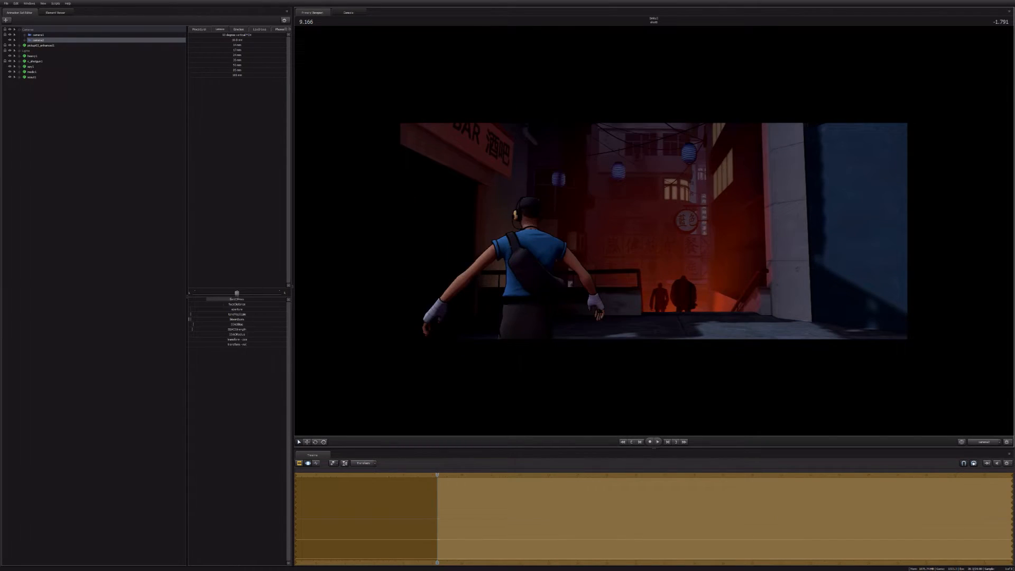
pyautogui.press('s')
pyautogui.moveTo(654, 233); pyautogui.dragTo(664, 247)
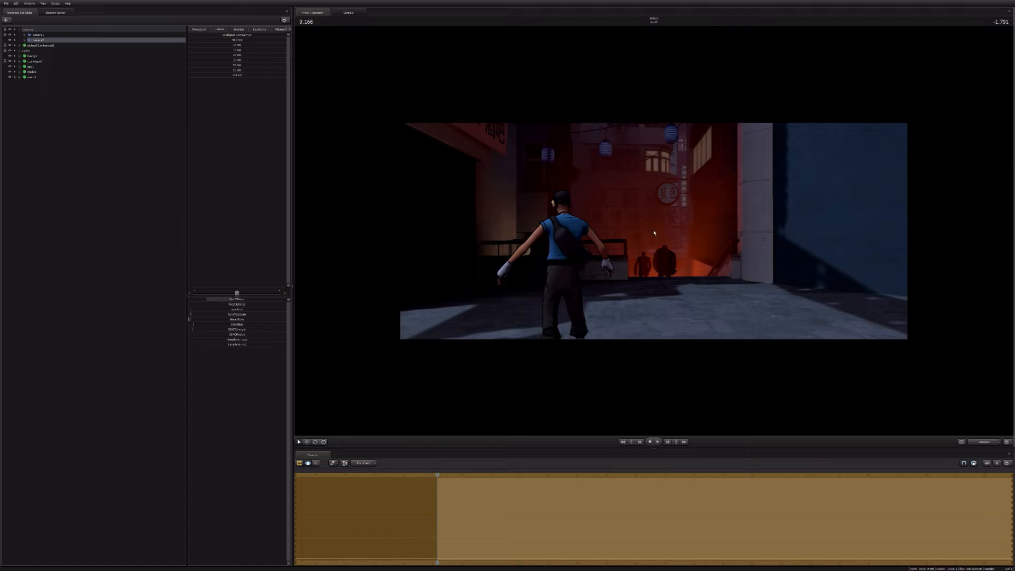
pyautogui.press('Return')
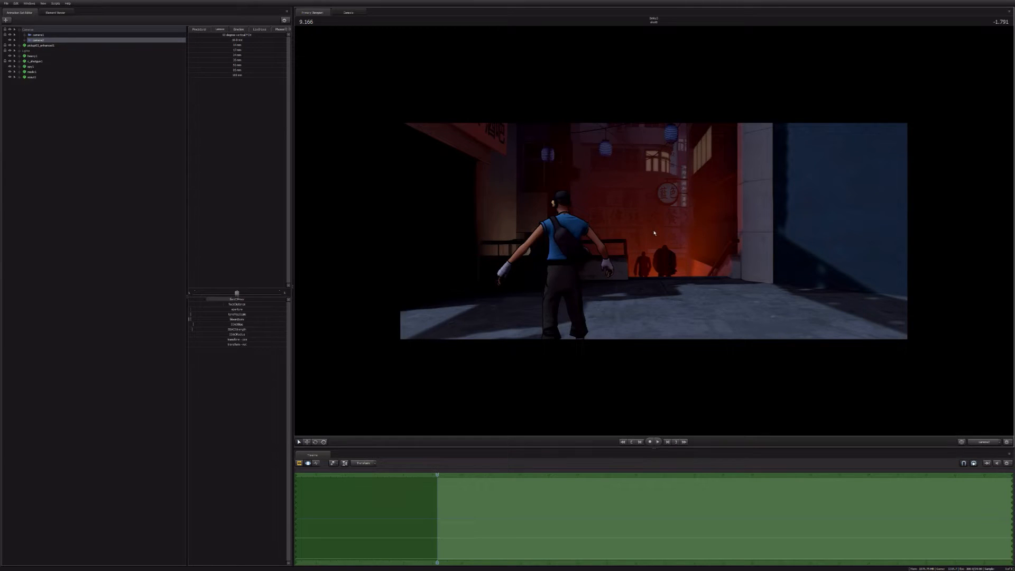
# Step: Raise camera2 slightly, shift it sideways to uncover the silhouettes beside the Scout, and narrow its field of view
pyautogui.moveTo(655, 233); pyautogui.dragTo(654, 233)
pyautogui.press('x')
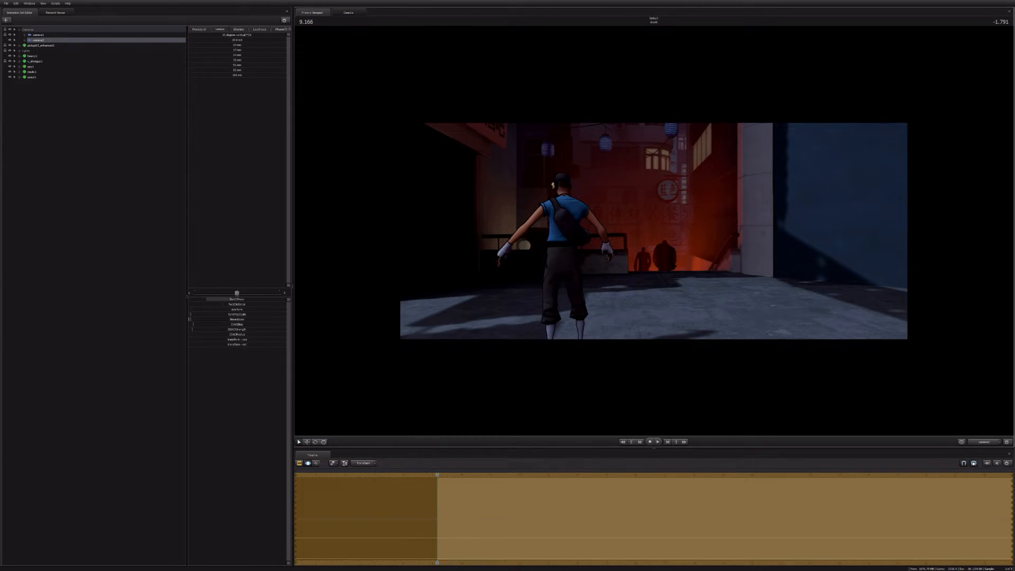
pyautogui.press('x')
pyautogui.press('d')
pyautogui.press('ctrl')
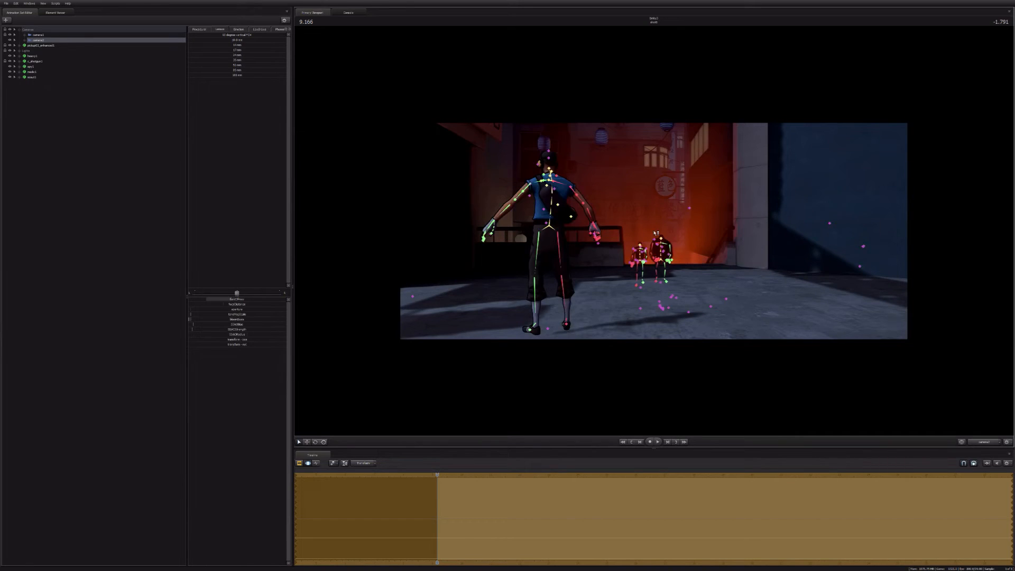
pyautogui.moveTo(655, 233); pyautogui.dragTo(655, 232)
pyautogui.press('z')
pyautogui.press('d')
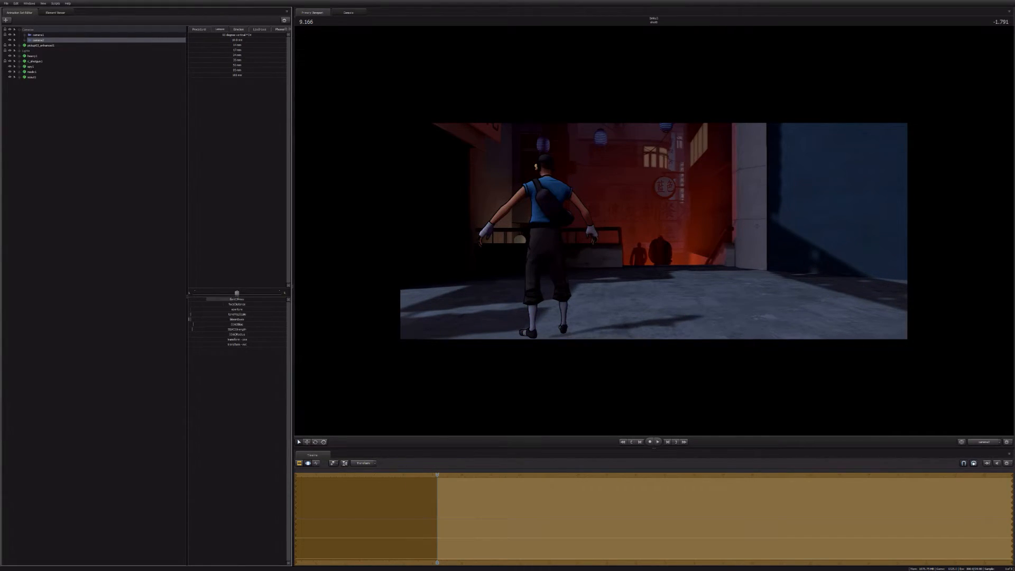
pyautogui.moveTo(655, 232); pyautogui.dragTo(655, 233)
pyautogui.scroll(5, 655, 233)
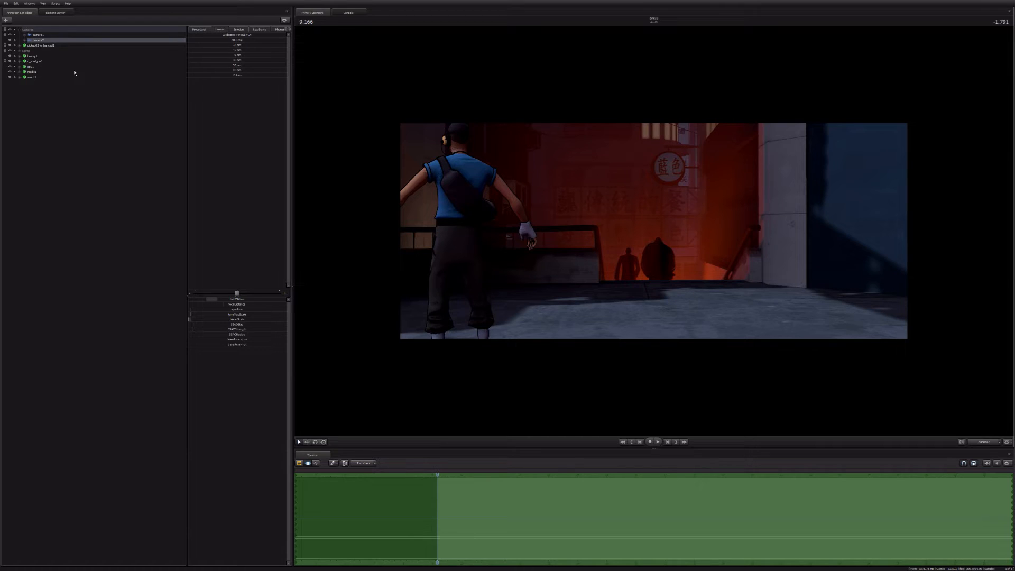
# Step: Move the Scout closer to camera2 and toward the middle of its frame, checking the placement through the scene camera
pyautogui.click(31, 71)
pyautogui.click(32, 77)
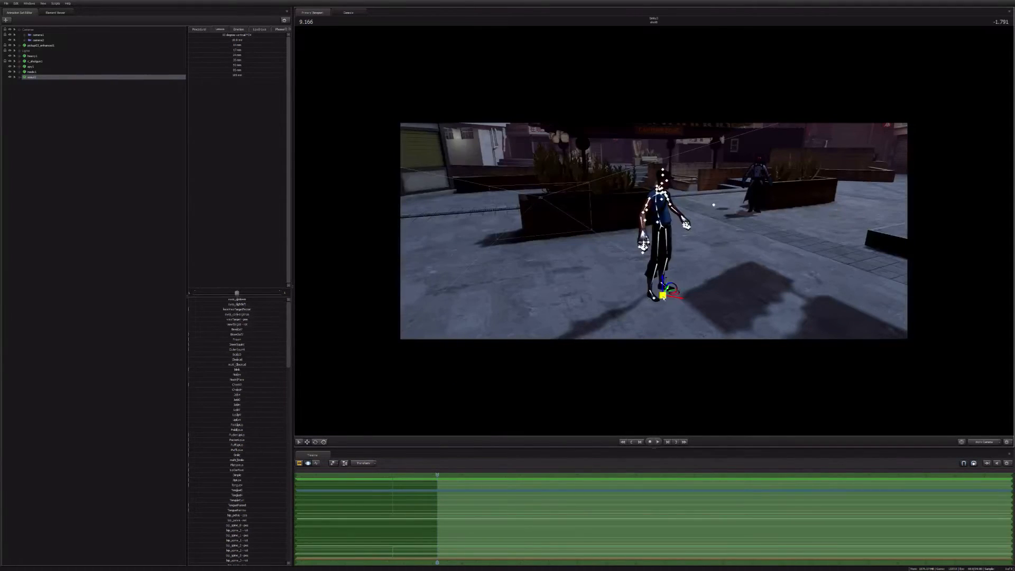
pyautogui.click(974, 442)
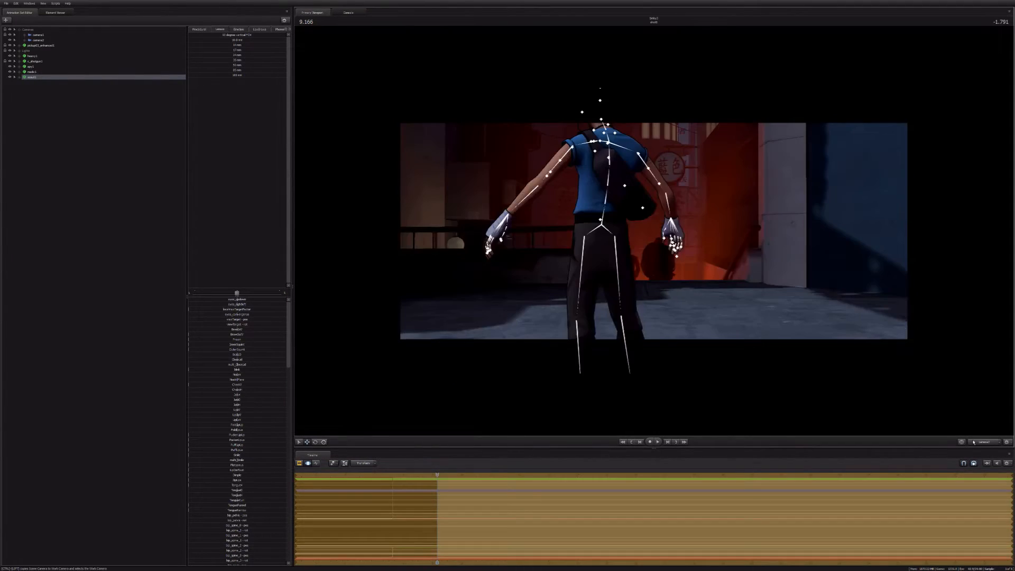
pyautogui.press('F2')
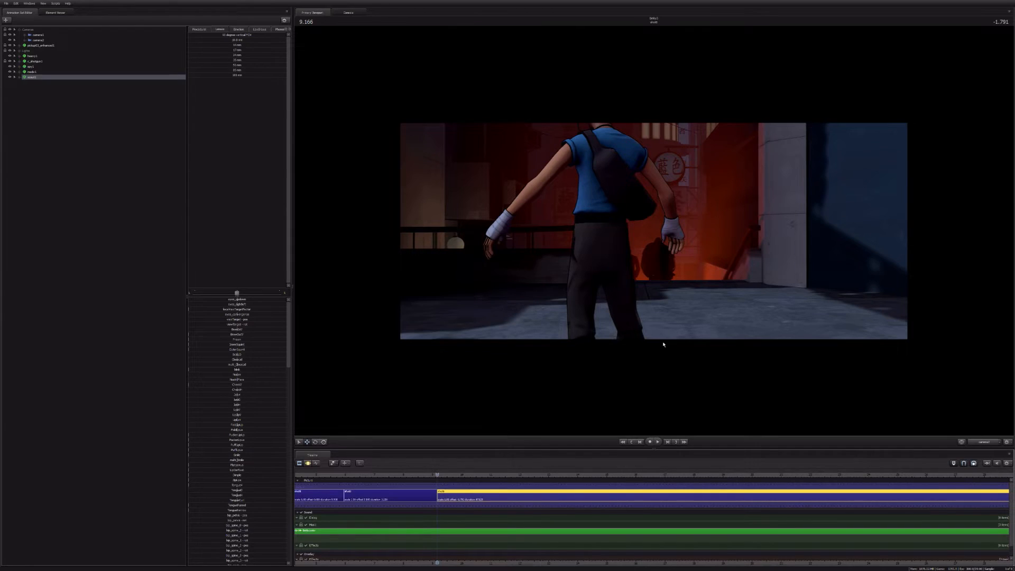
pyautogui.press('F3')
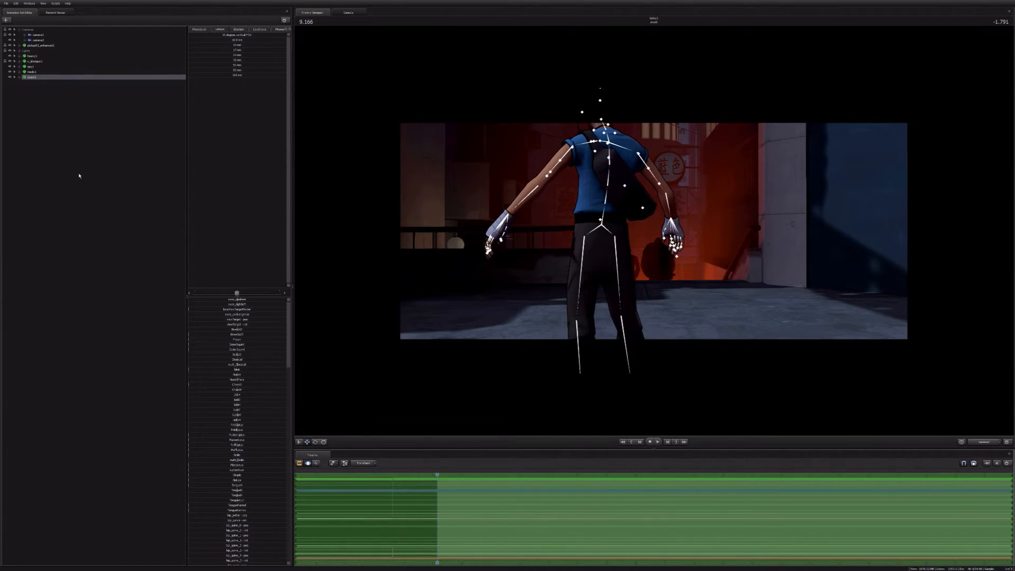
# Step: Pull camera2 farther back behind the planter so the plant's foliage fills the foreground beside the Scout
pyautogui.click(38, 40)
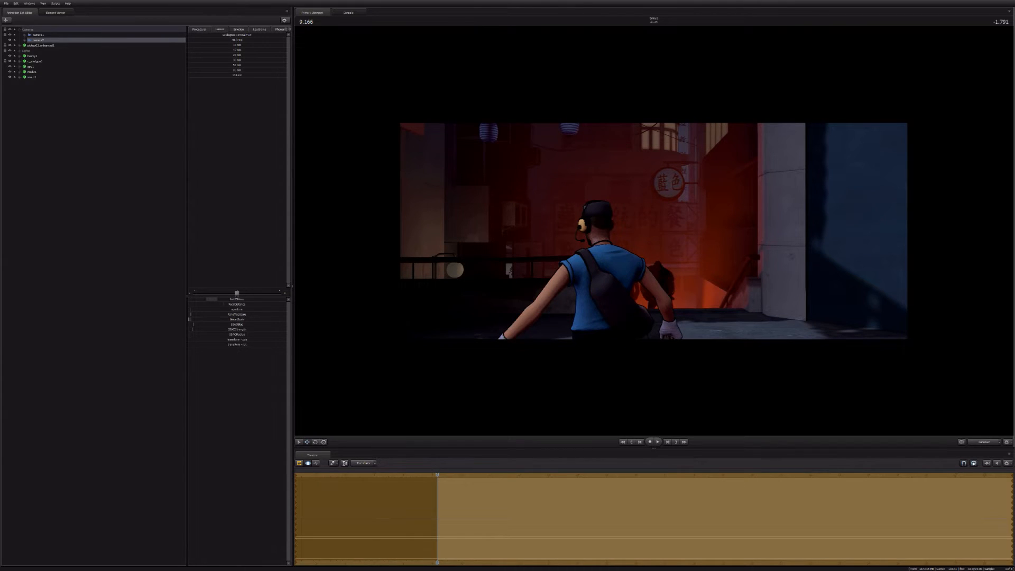
pyautogui.press('w')
pyautogui.press('s')
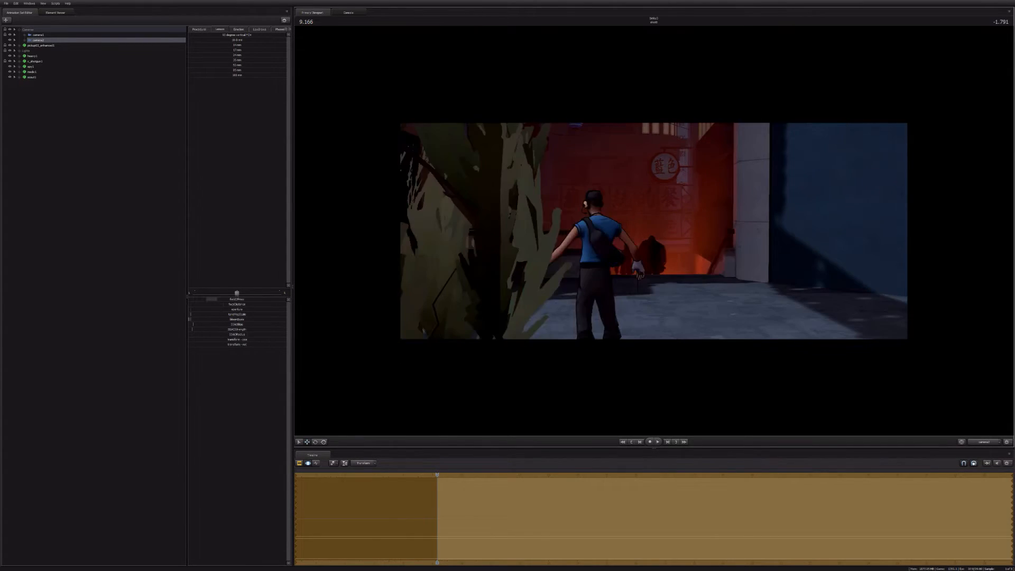
pyautogui.press('s')
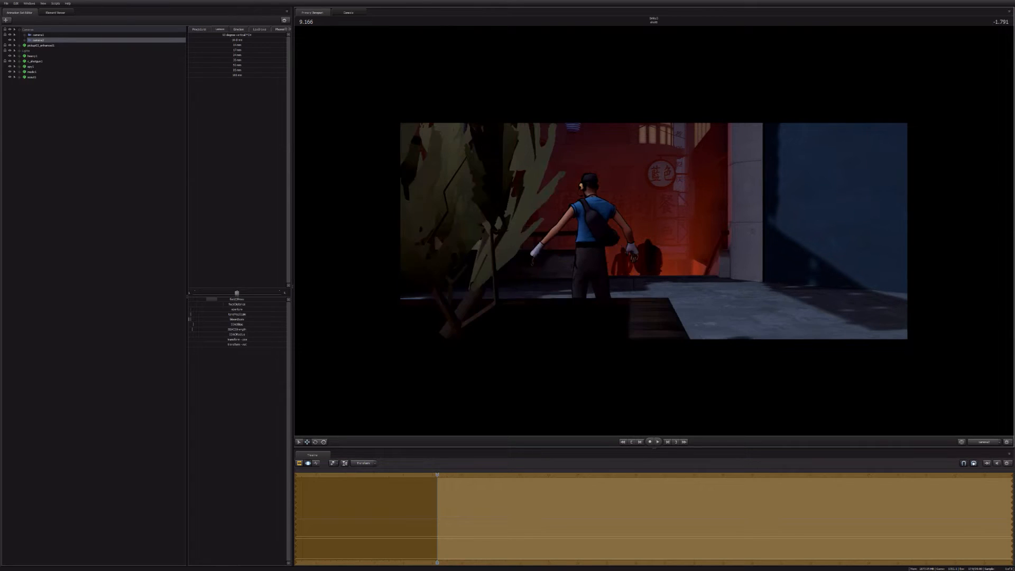
pyautogui.press('s')
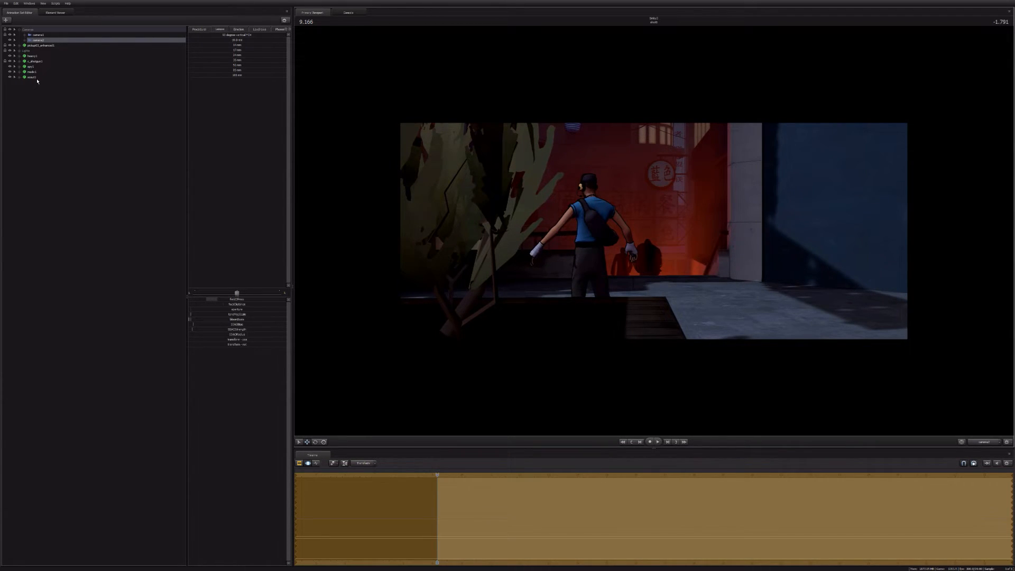
# Step: Move the Scout close to camera2 beside the alley silhouettes so the Scout's back and arms loom large opposite the plant
pyautogui.click(33, 78)
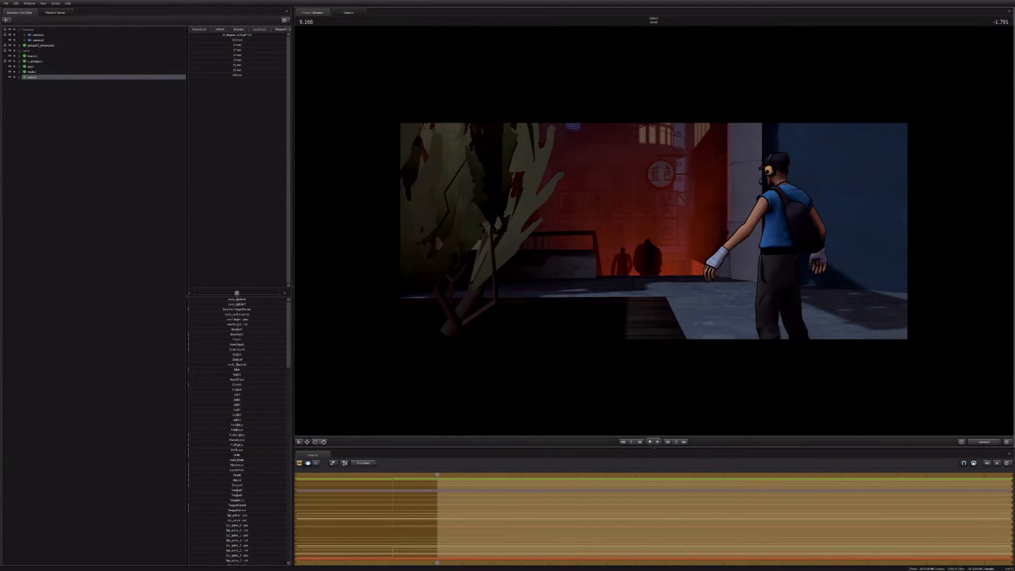
pyautogui.moveTo(786, 227); pyautogui.dragTo(762, 275)
pyautogui.press('ctrl')
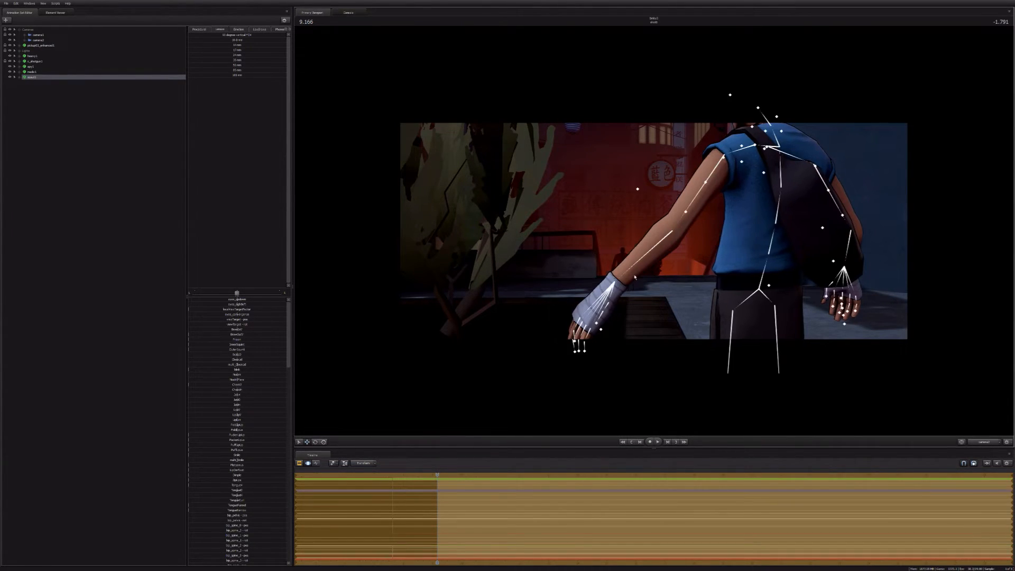
# Step: Apply an inverse-kinematics rig script to the Scout's animation set
pyautogui.click(37, 78)
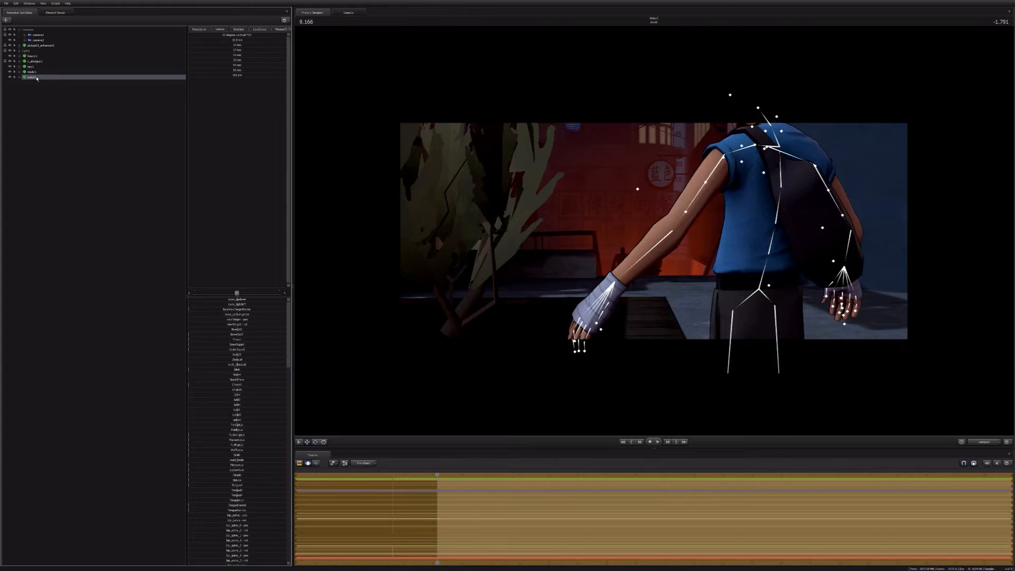
pyautogui.rightClick(37, 79)
pyautogui.moveTo(64, 139)
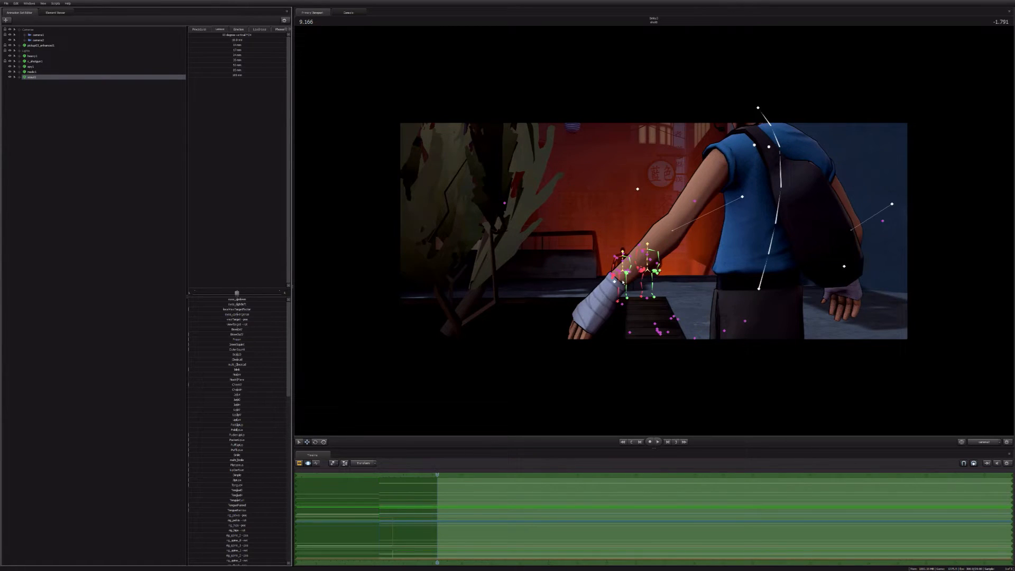
# Step: Lower the Scout's rig_hand_L so the left arm hangs beside the hip with the hand slightly away from the body
pyautogui.click(622, 282)
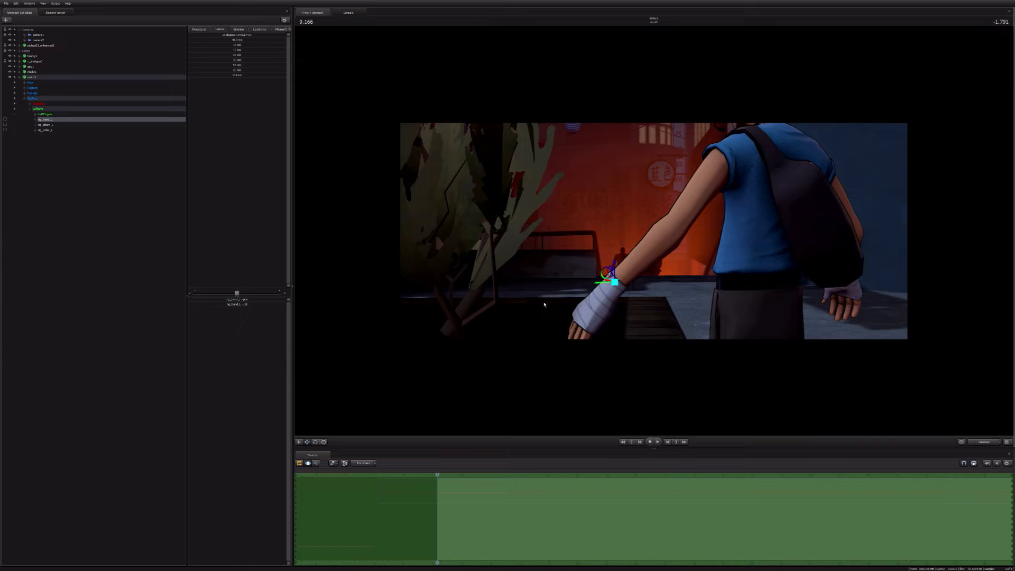
pyautogui.moveTo(615, 282); pyautogui.dragTo(614, 282)
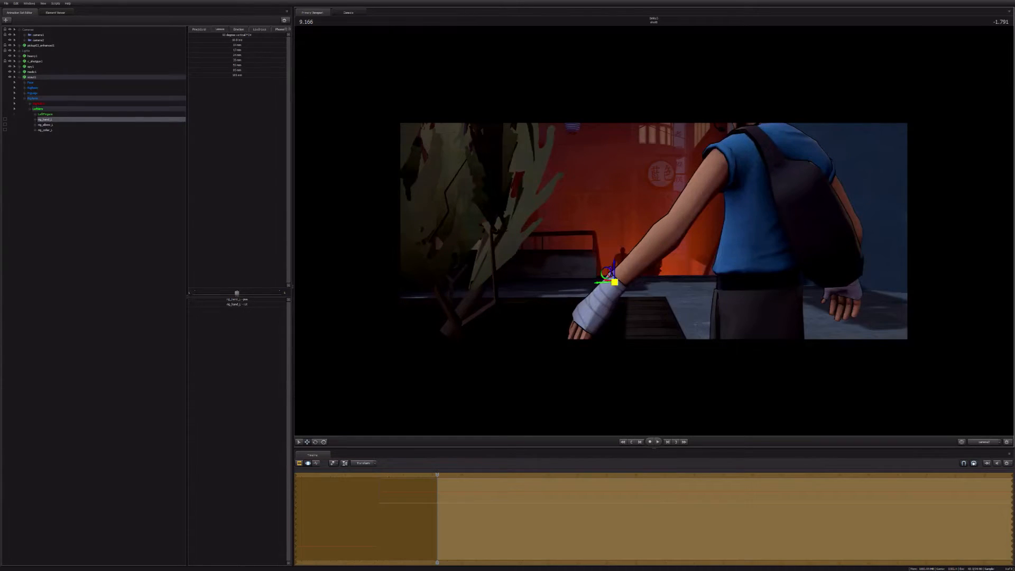
pyautogui.moveTo(615, 282); pyautogui.dragTo(725, 313)
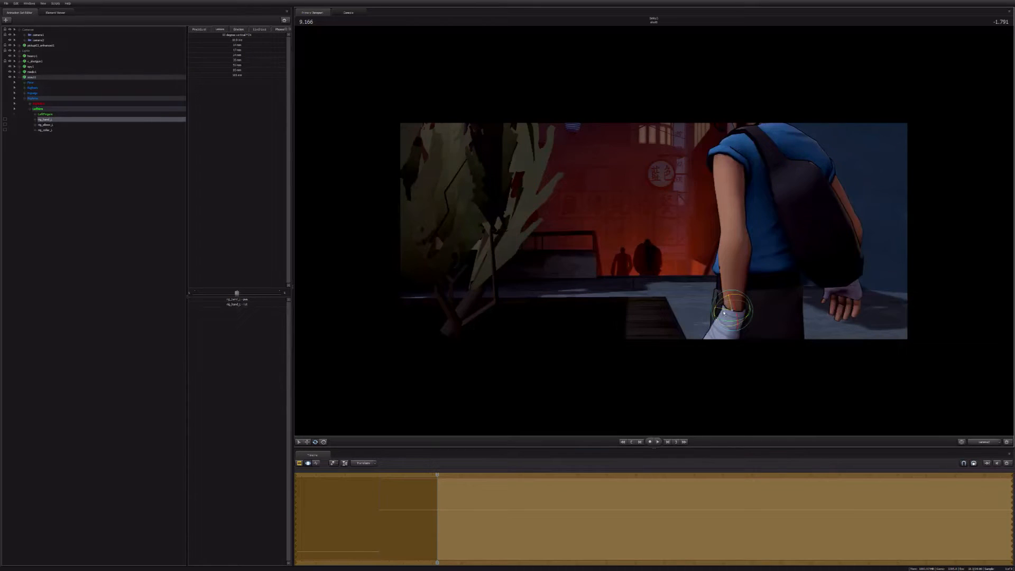
pyautogui.press('w')
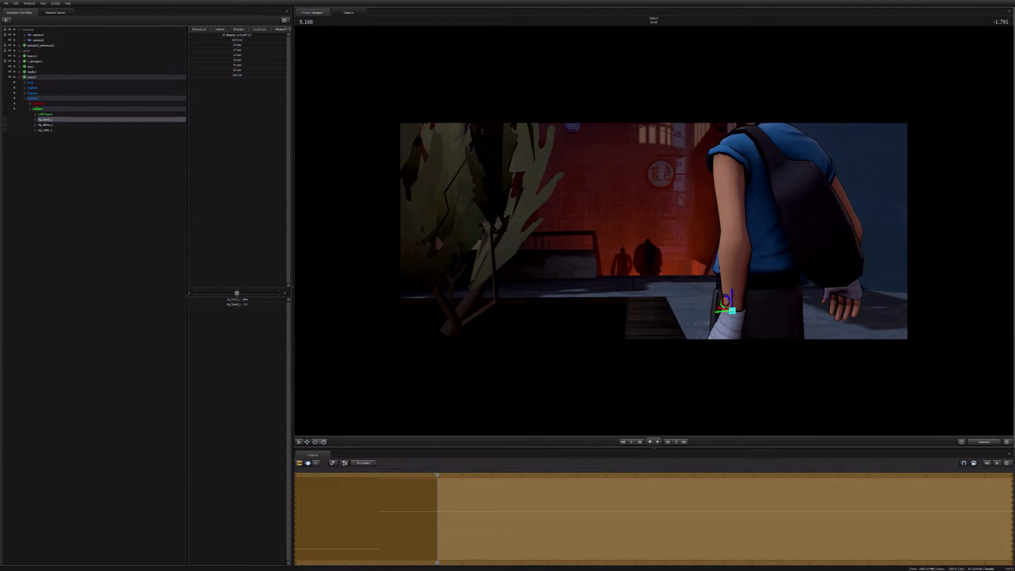
pyautogui.moveTo(727, 299); pyautogui.dragTo(710, 293)
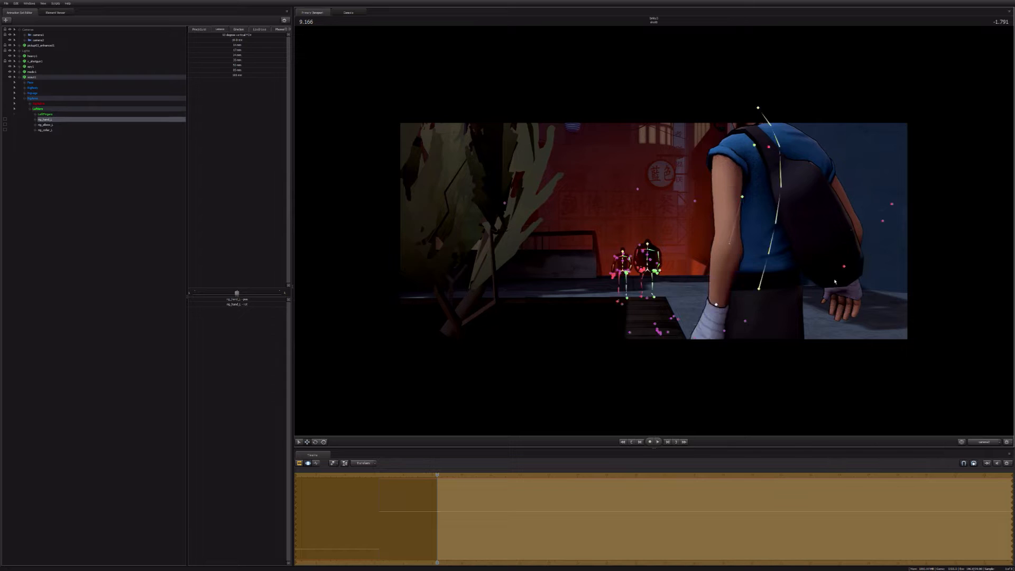
# Step: Lower the Scout's rig_hand_R beside the thigh, rotate it to point downward, and check the pose through camera2
pyautogui.click(844, 266)
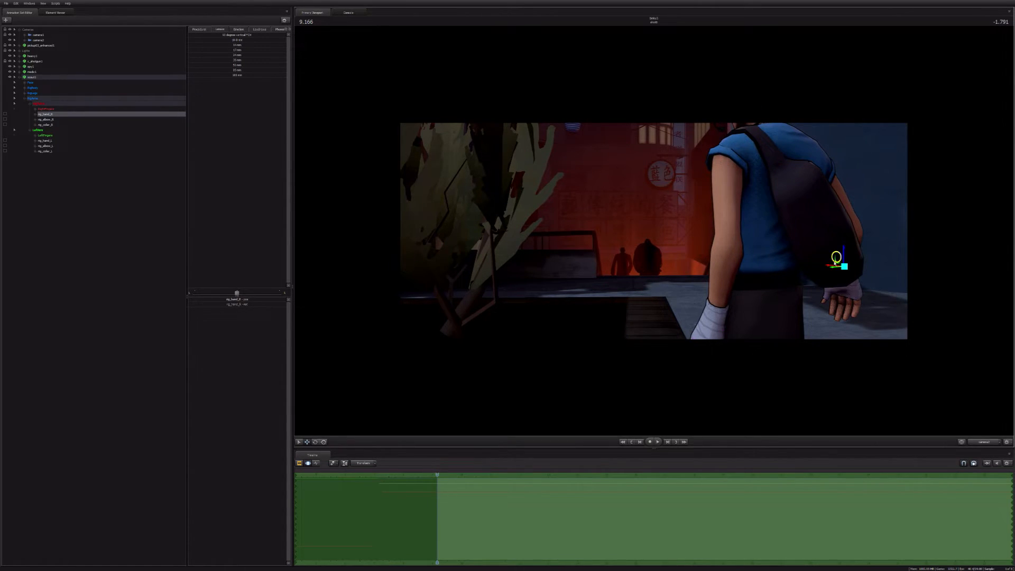
pyautogui.press('F4')
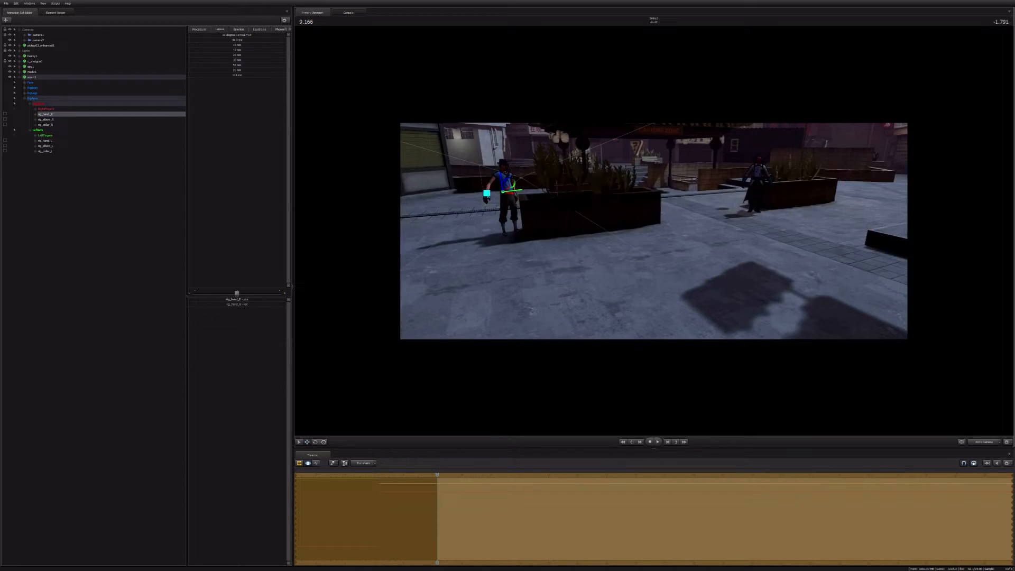
pyautogui.press('f')
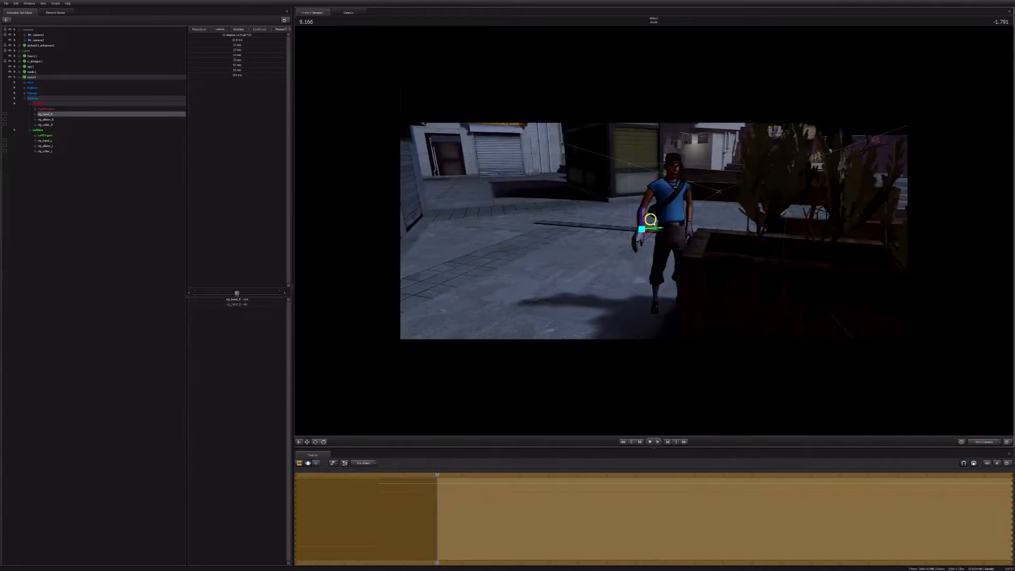
pyautogui.moveTo(651, 219); pyautogui.dragTo(661, 217)
pyautogui.keyDown('alt'); pyautogui.moveTo(654, 231); pyautogui.dragTo(656, 225); pyautogui.keyUp('alt')
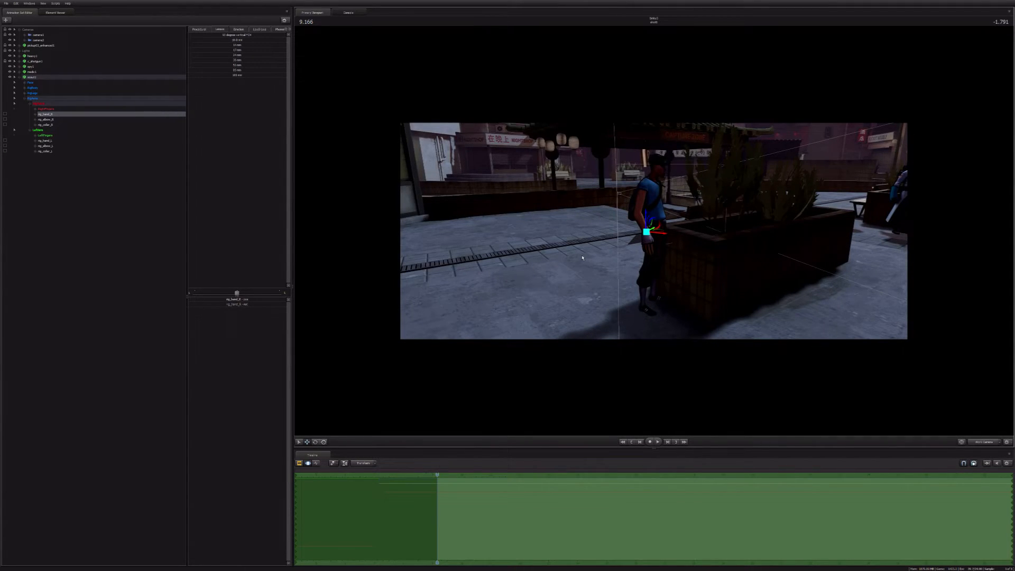
pyautogui.keyDown('alt'); pyautogui.moveTo(583, 258); pyautogui.dragTo(654, 234); pyautogui.keyUp('alt')
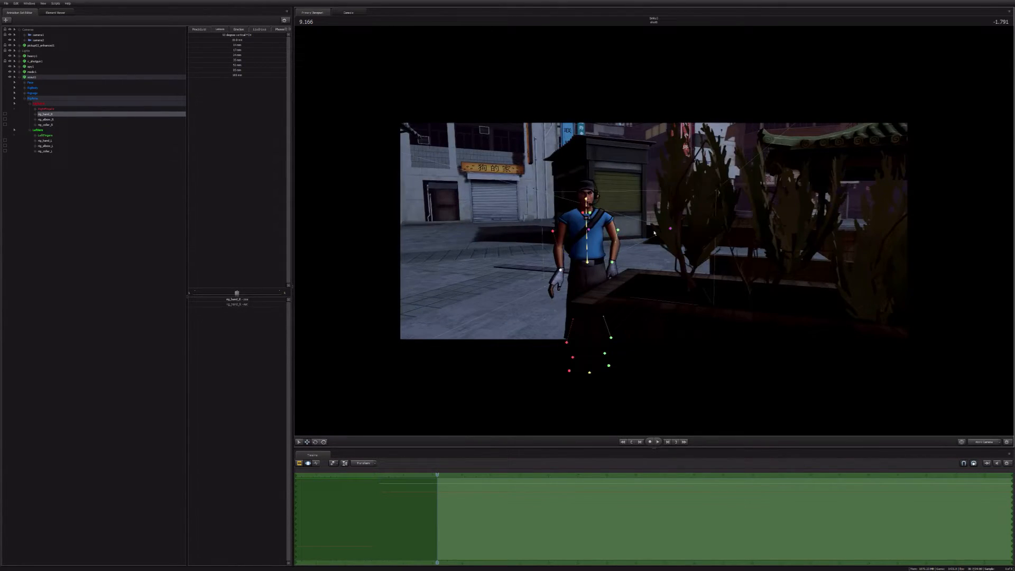
pyautogui.press('e')
pyautogui.moveTo(543, 267); pyautogui.dragTo(543, 276)
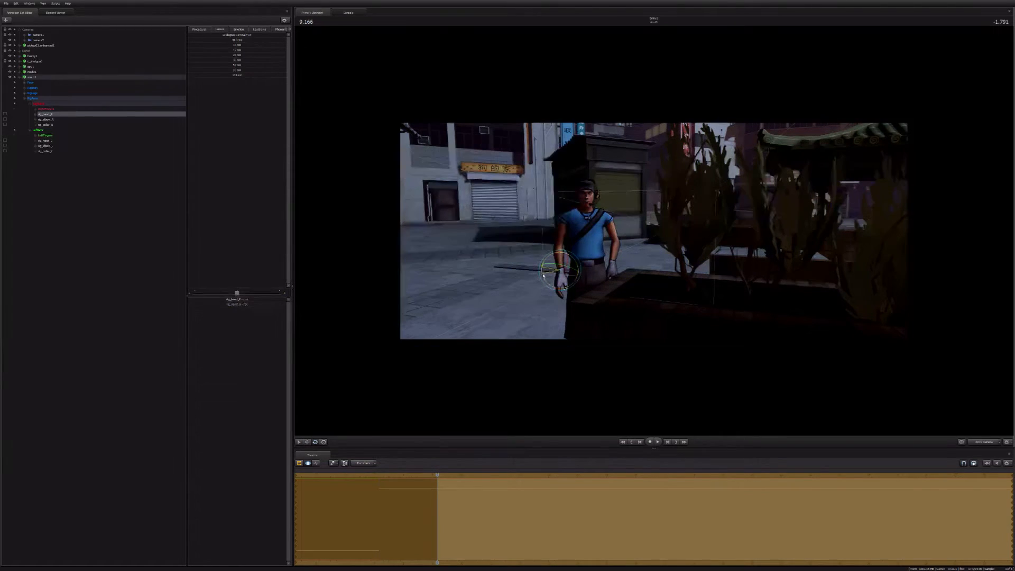
pyautogui.click(984, 442)
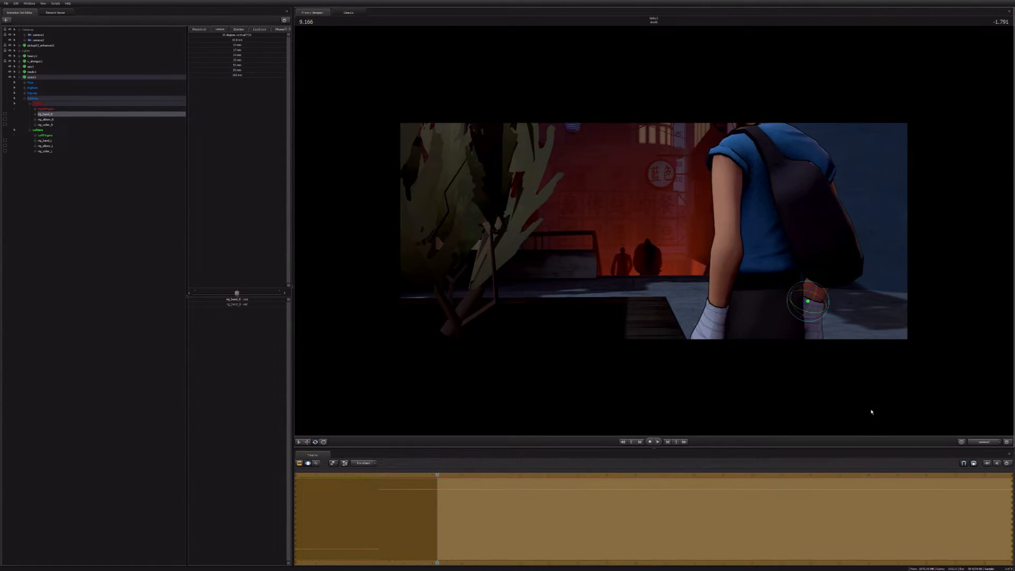
# Step: Examine the shading of the two silhouettes on the alley stairs and of the Scout with the work camera
pyautogui.press('F1')
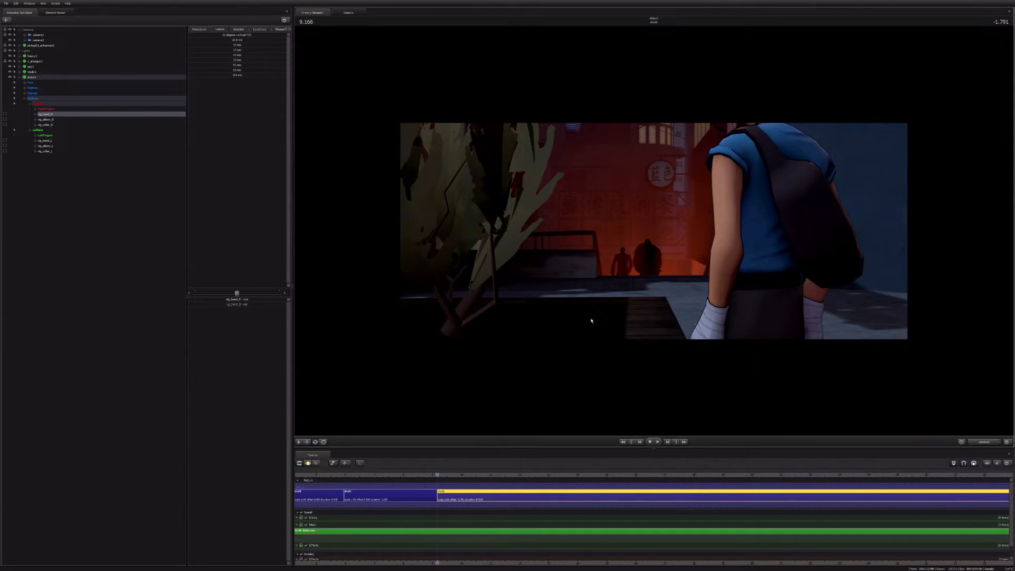
pyautogui.click(20, 78)
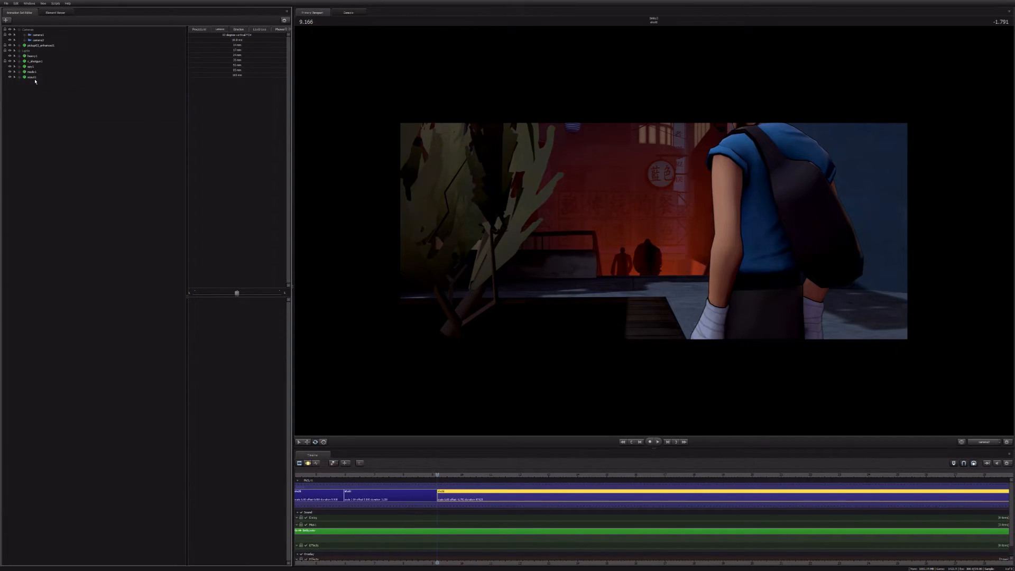
pyautogui.click(32, 77)
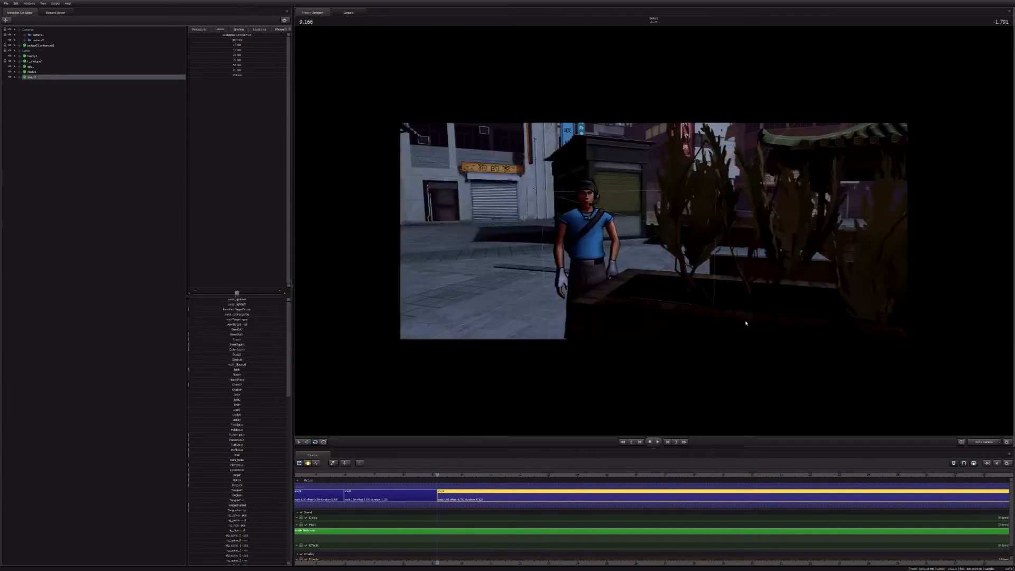
pyautogui.moveTo(746, 323); pyautogui.dragTo(654, 317)
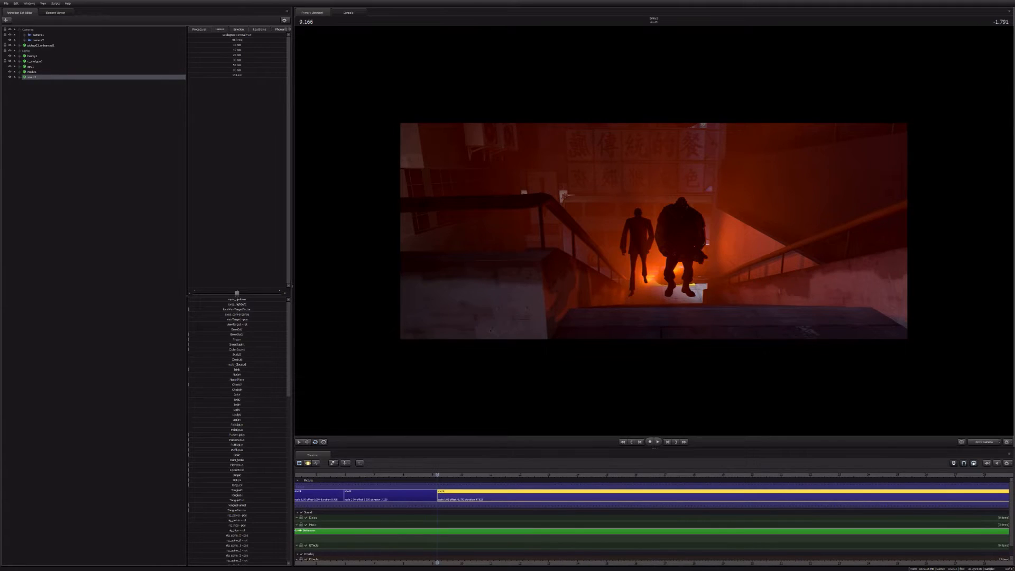
pyautogui.press('w')
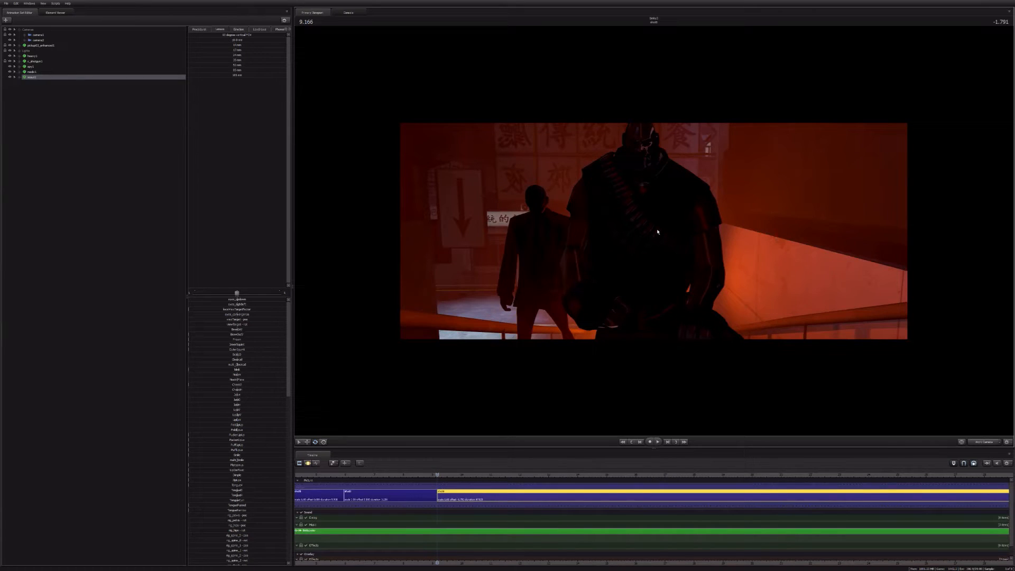
pyautogui.press('s')
pyautogui.moveTo(658, 232); pyautogui.dragTo(663, 227)
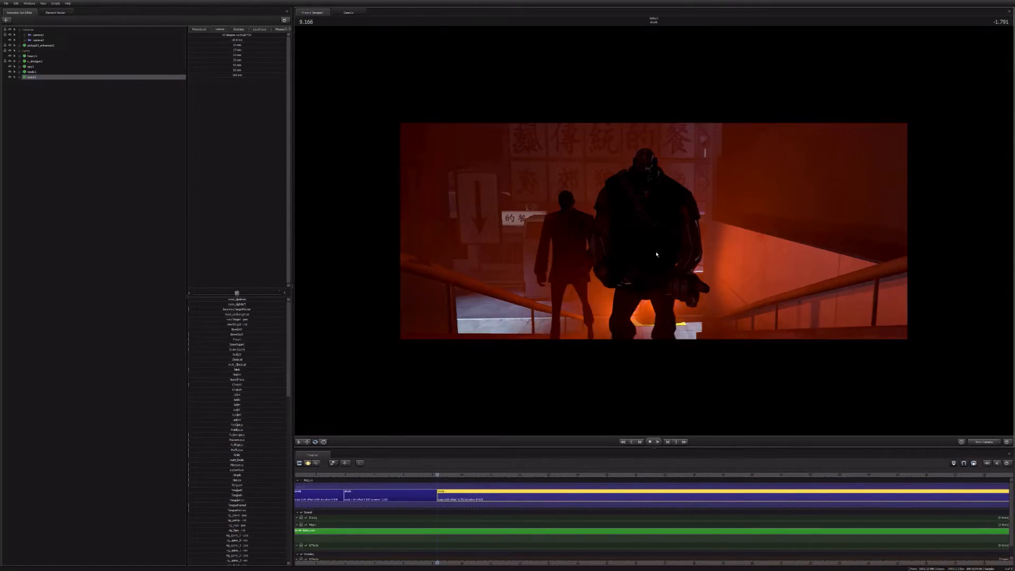
pyautogui.moveTo(656, 254); pyautogui.dragTo(704, 264)
pyautogui.moveTo(654, 231); pyautogui.dragTo(740, 225)
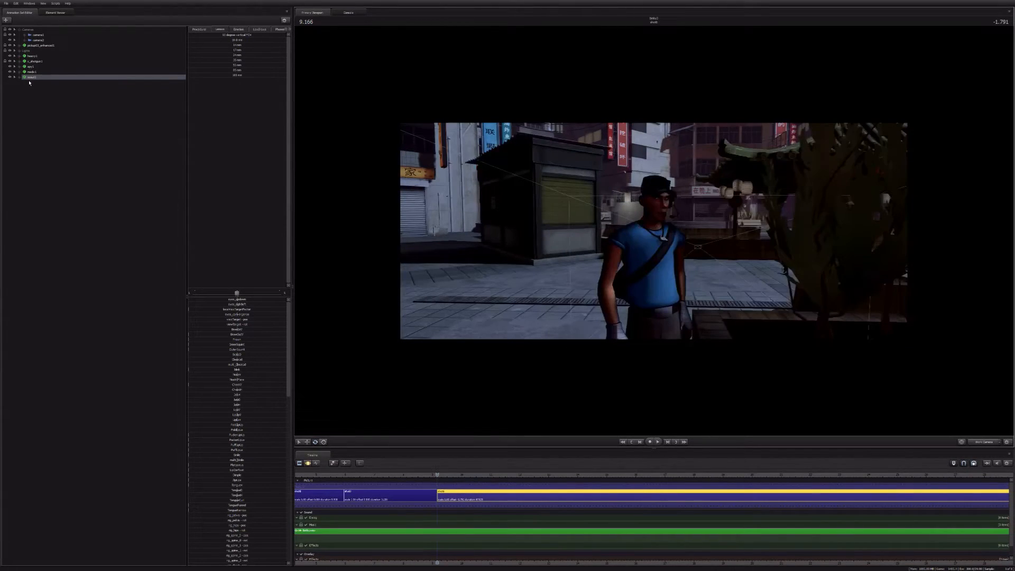
# Step: Add override materials to the Scout
pyautogui.rightClick(30, 78)
pyautogui.moveTo(53, 109)
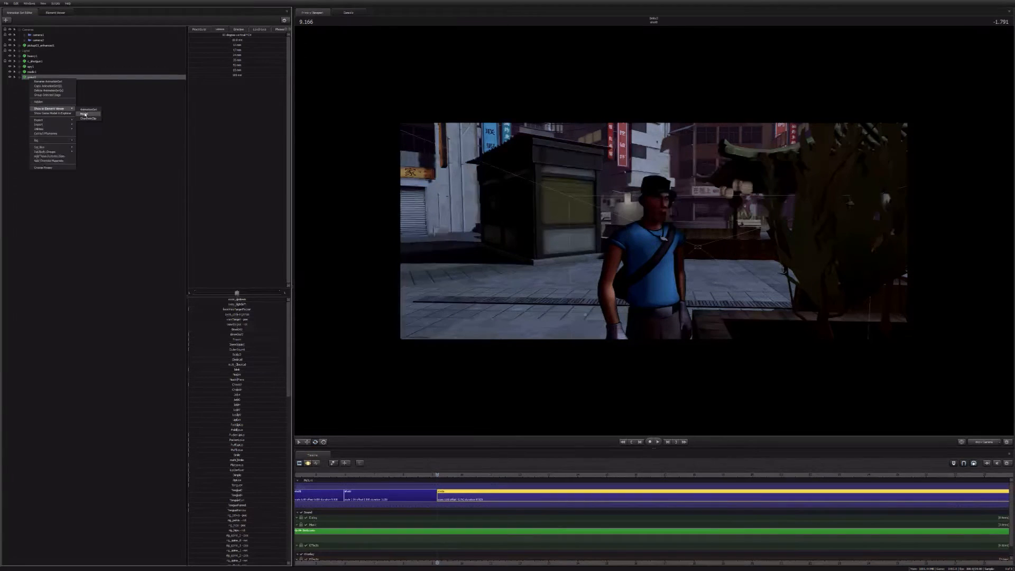
pyautogui.click(50, 162)
# Step: Show the Scout's model in the Element Viewer and expand its scout_blue material
pyautogui.rightClick(36, 77)
pyautogui.moveTo(82, 110)
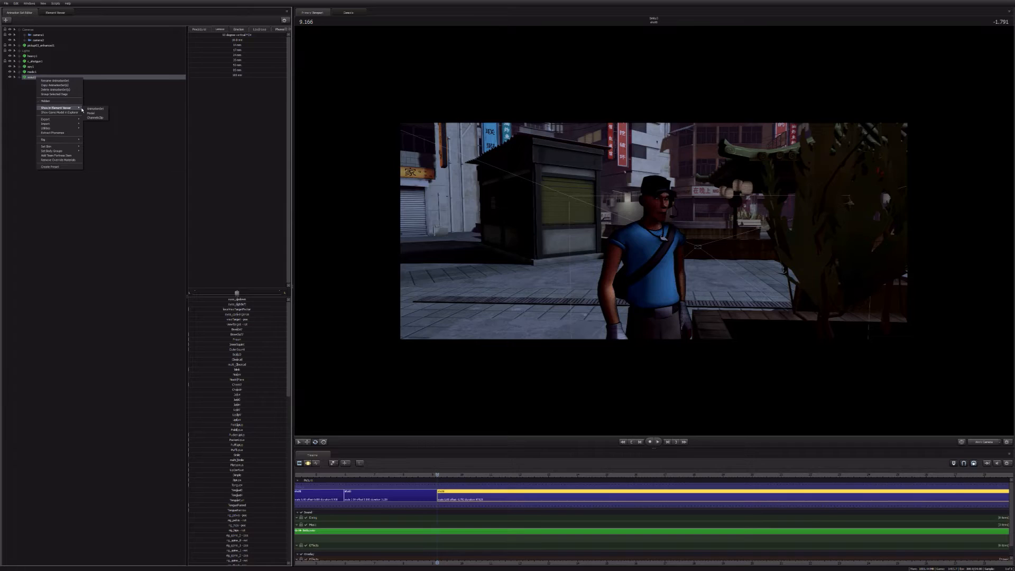
pyautogui.click(91, 112)
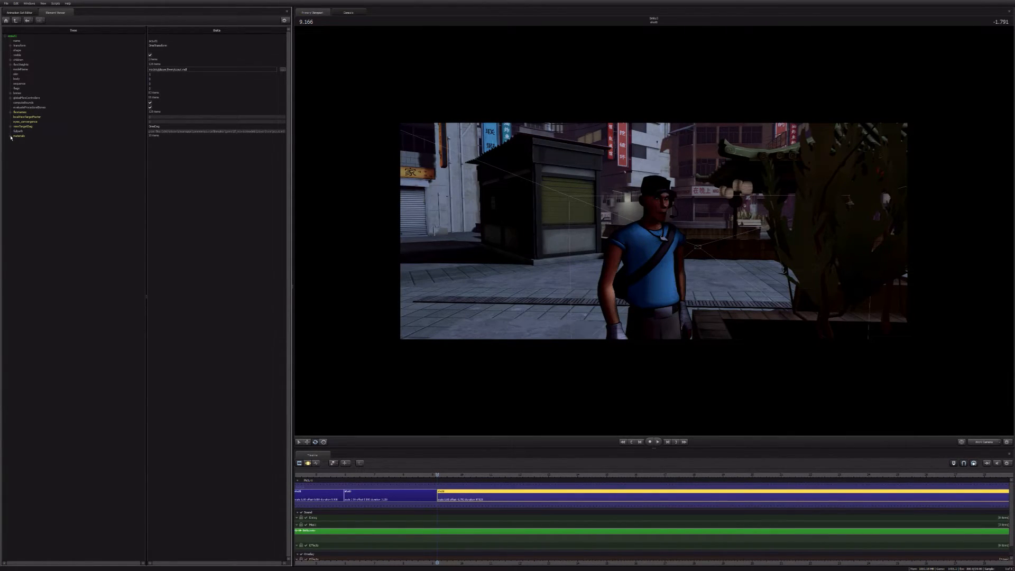
pyautogui.click(11, 136)
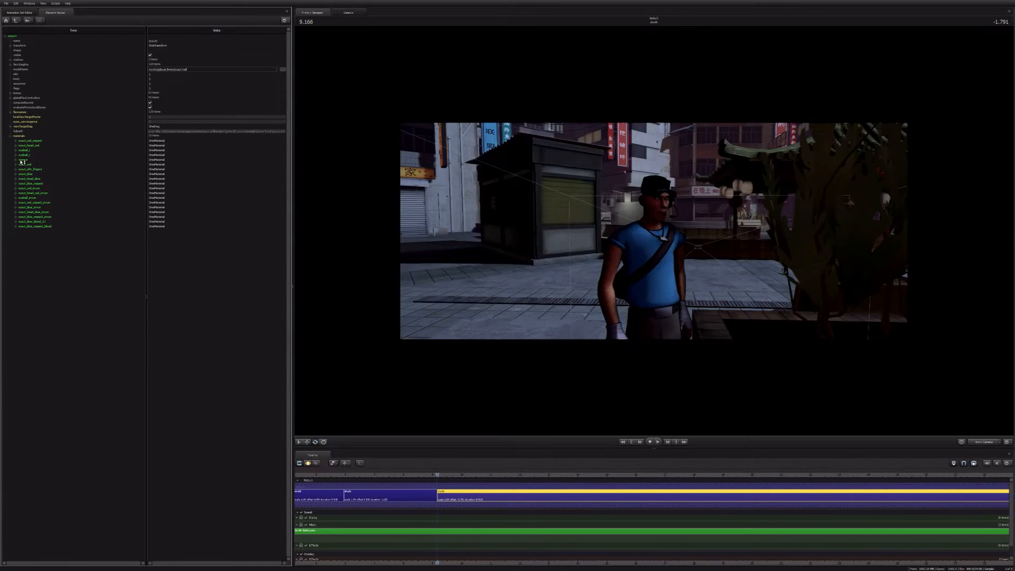
pyautogui.click(15, 175)
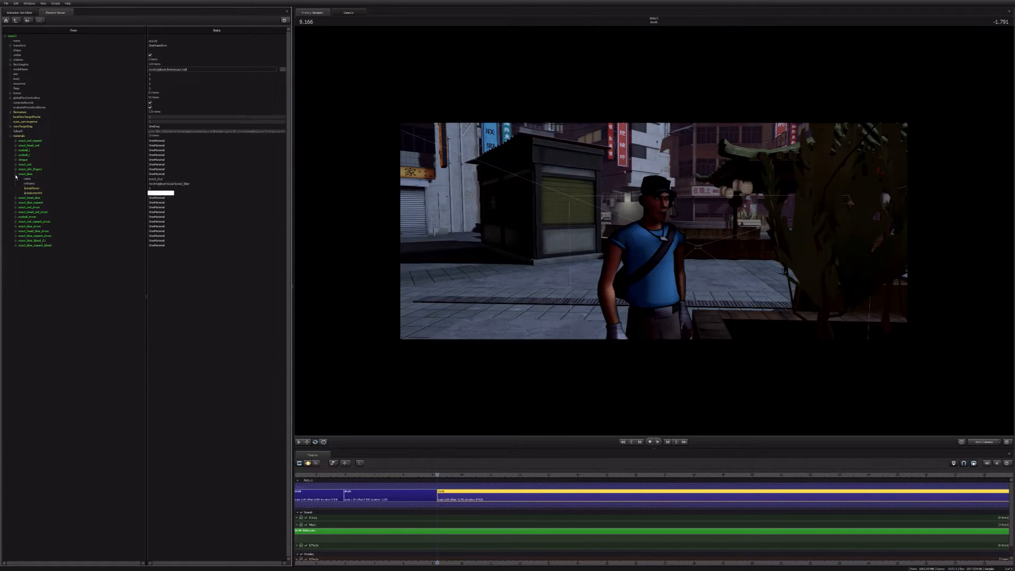
pyautogui.click(25, 174)
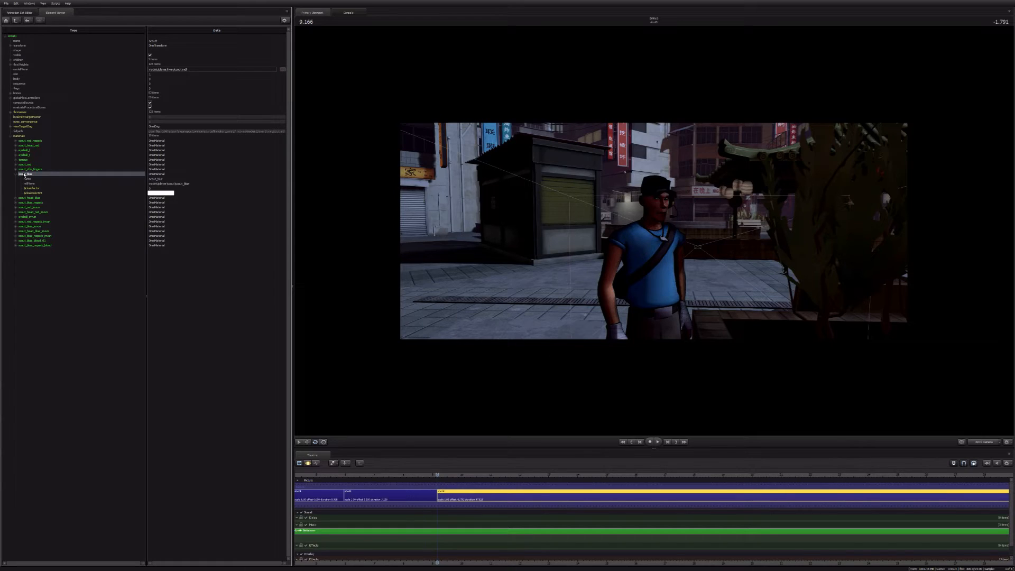
# Step: Add a string attribute named $lightwarptexture to the scout_blue material and inspect the Scout's shading up close
pyautogui.rightClick(24, 175)
pyautogui.moveTo(53, 210)
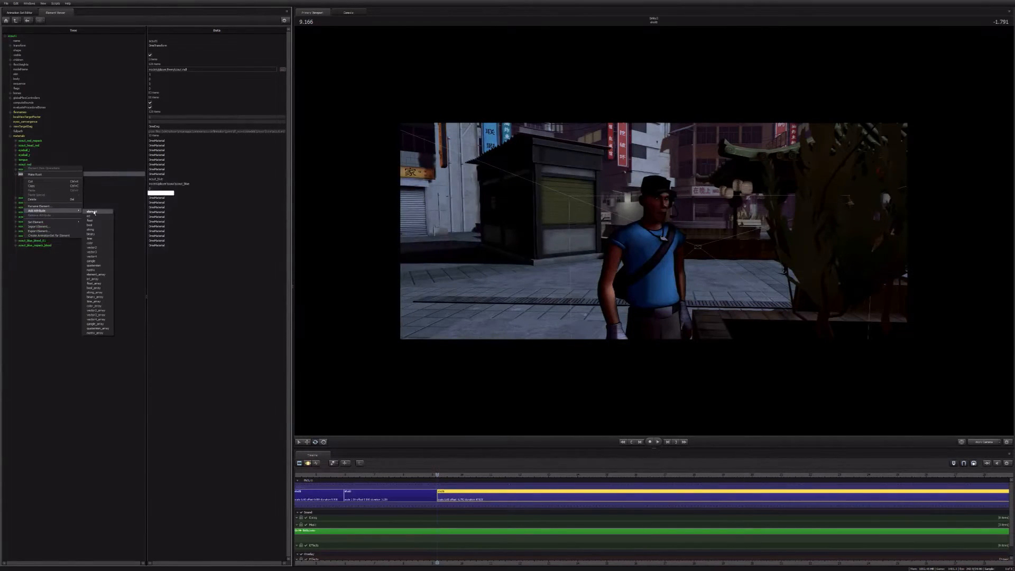
pyautogui.click(90, 220)
pyautogui.doubleClick(59, 198)
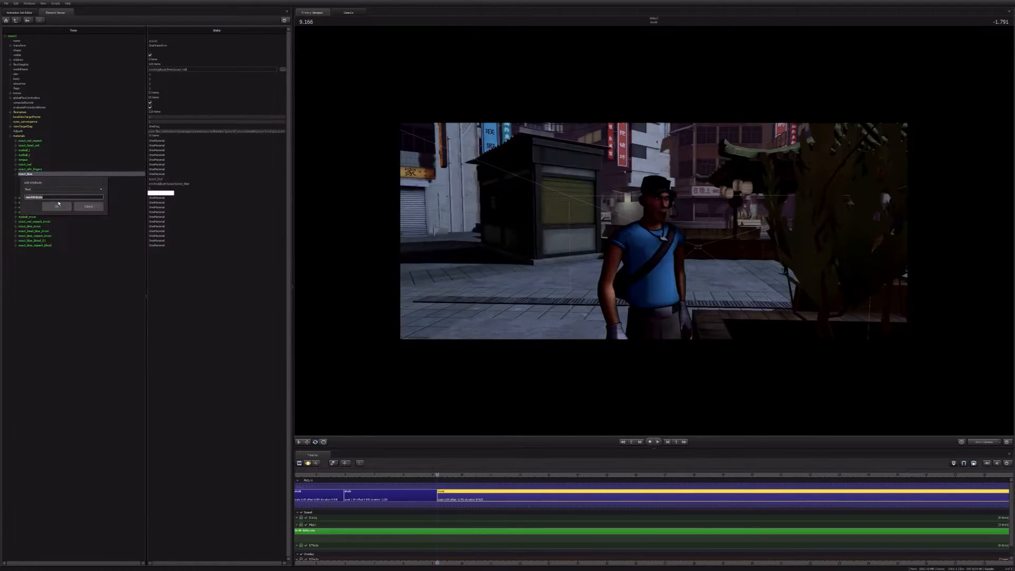
pyautogui.click(45, 189)
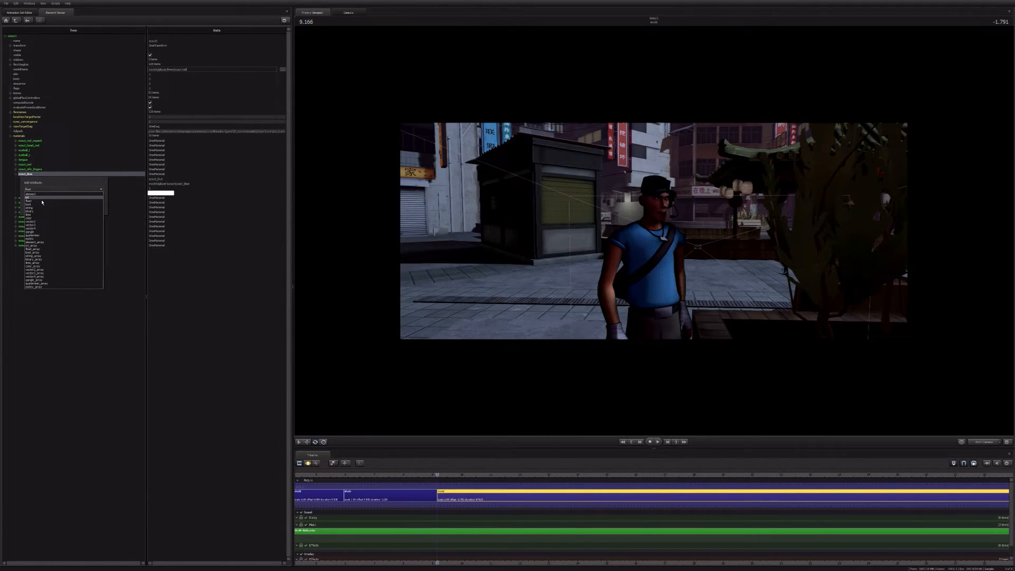
pyautogui.click(29, 208)
pyautogui.write('s')
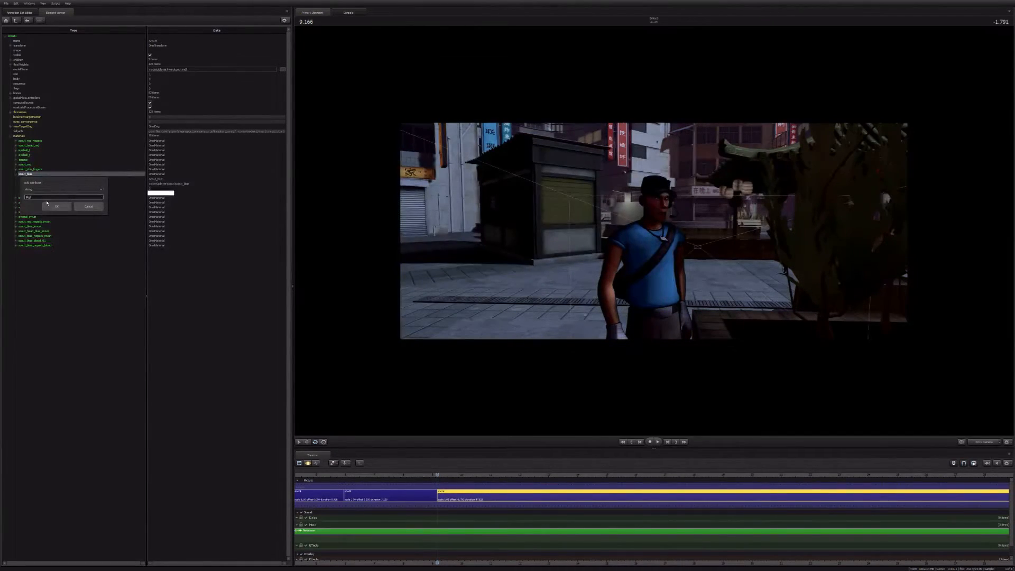
pyautogui.write('$lightwarp')
pyautogui.write('texture')
pyautogui.press('Return')
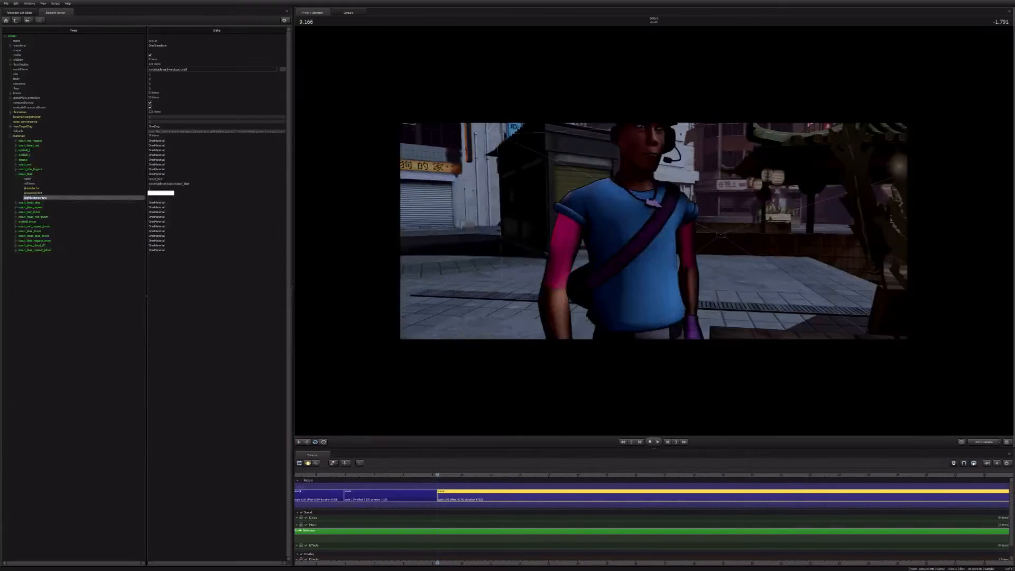
pyautogui.press('s')
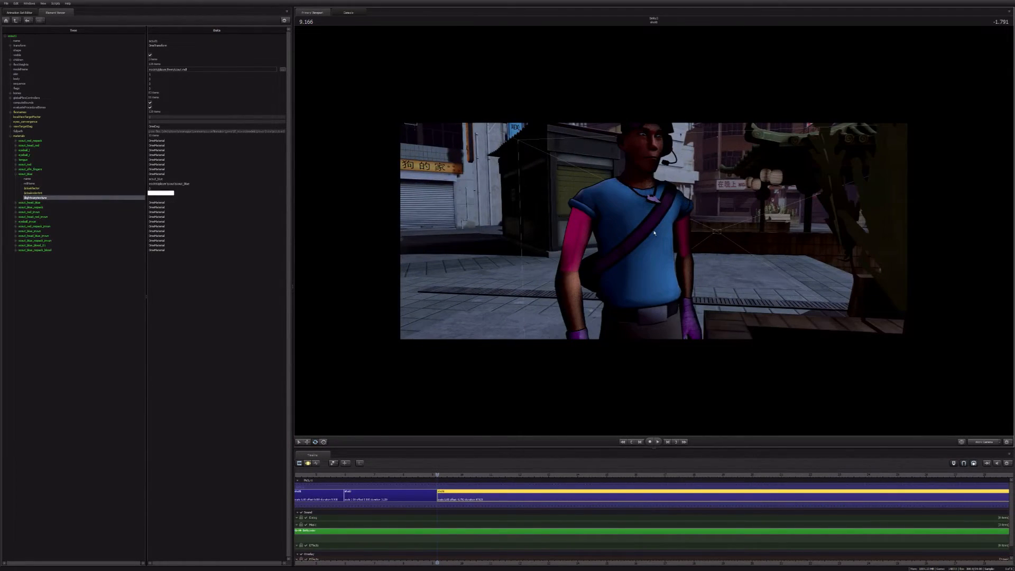
# Step: Set the $lightwarptexture value of the scout_blue material to a texture path under models\lightwarps and copy that path
pyautogui.moveTo(654, 233); pyautogui.dragTo(660, 208)
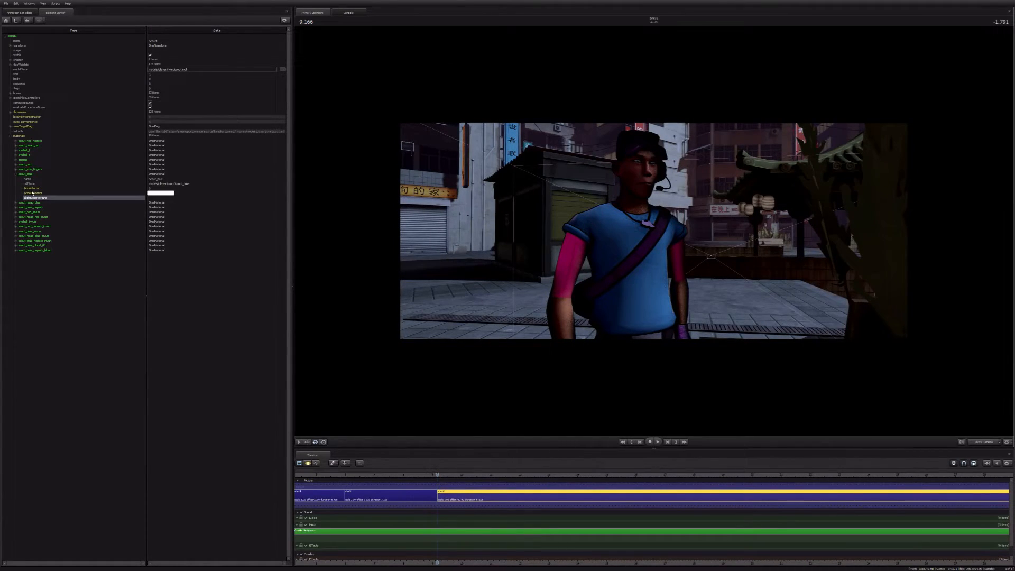
pyautogui.click(173, 198)
pyautogui.write('models')
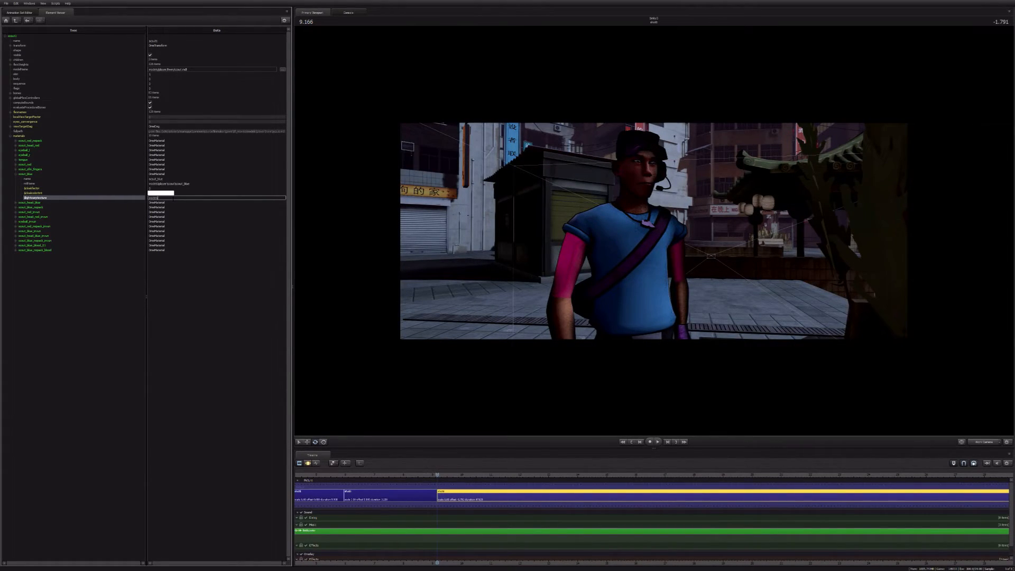
pyautogui.write('\\lightwarp\\c_used')
pyautogui.press('Return')
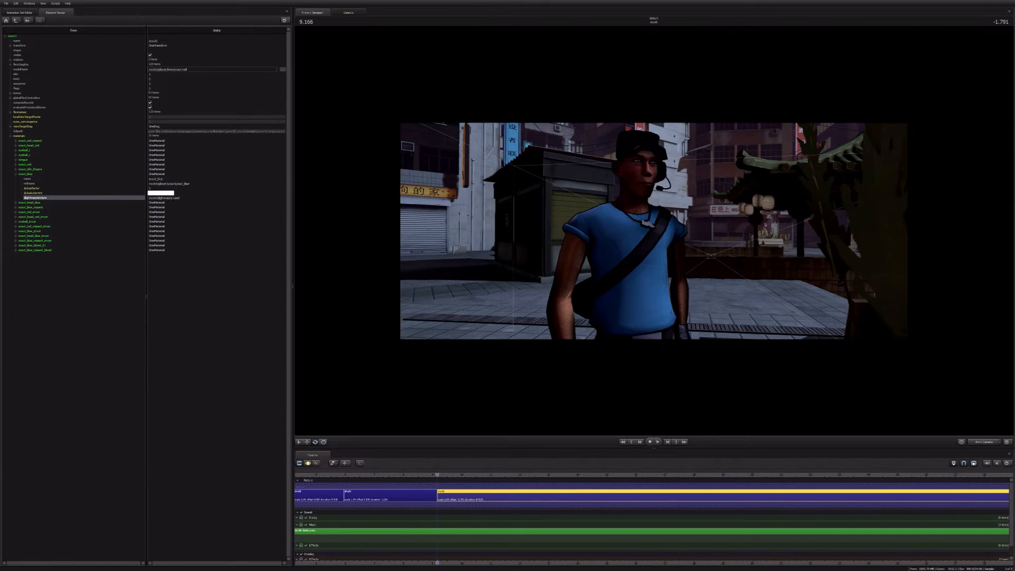
pyautogui.doubleClick(177, 198)
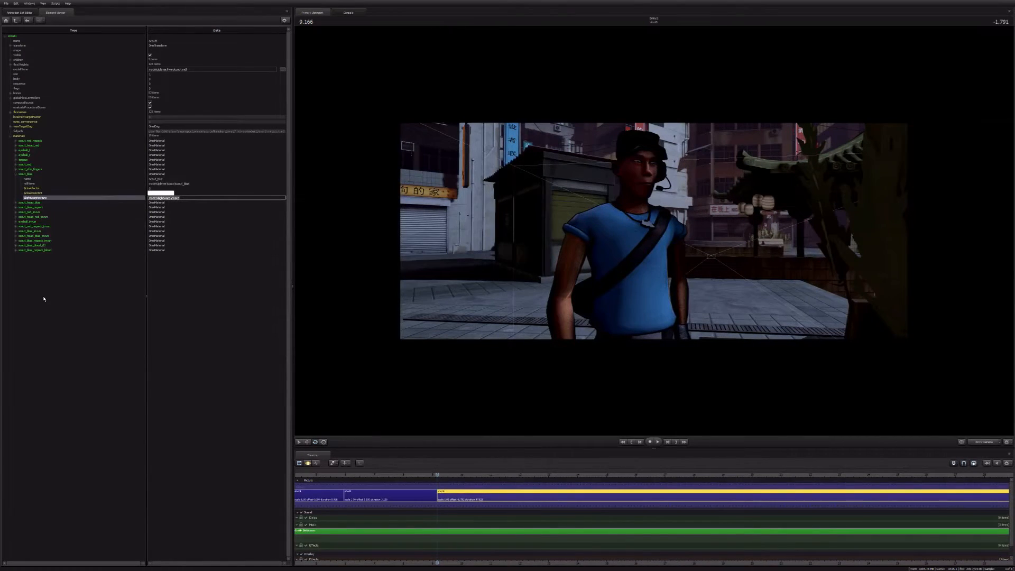
pyautogui.click(43, 299)
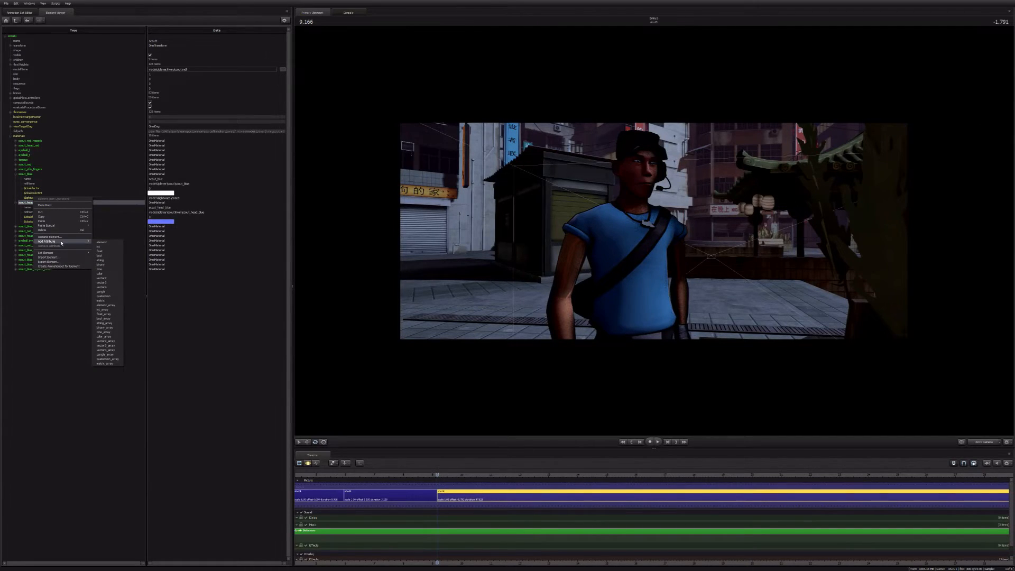
# Step: Add a string attribute named $lightwarptexture to the scout_head_blue material and give it the same path as scout_blue
pyautogui.click(44, 206)
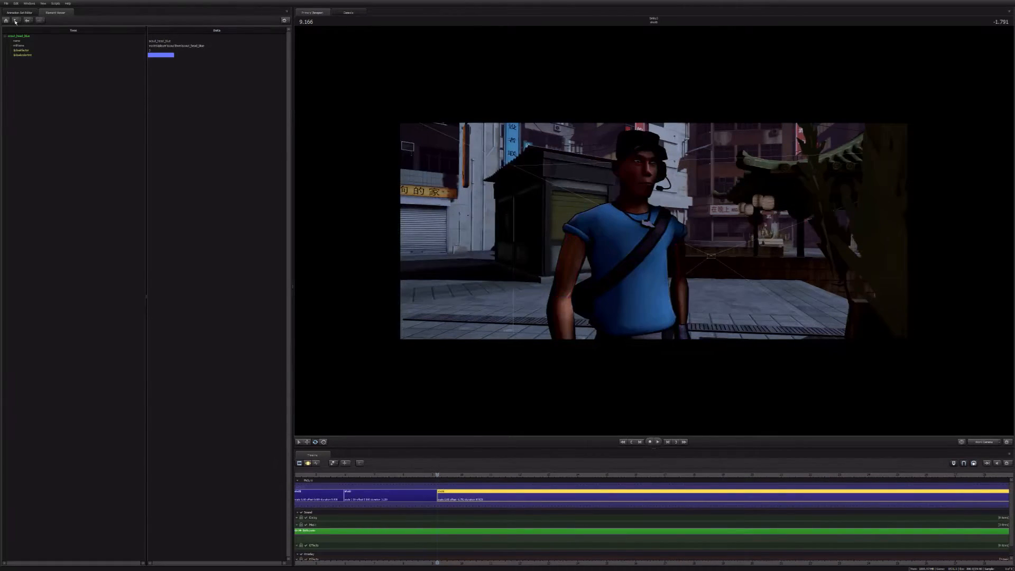
pyautogui.click(15, 21)
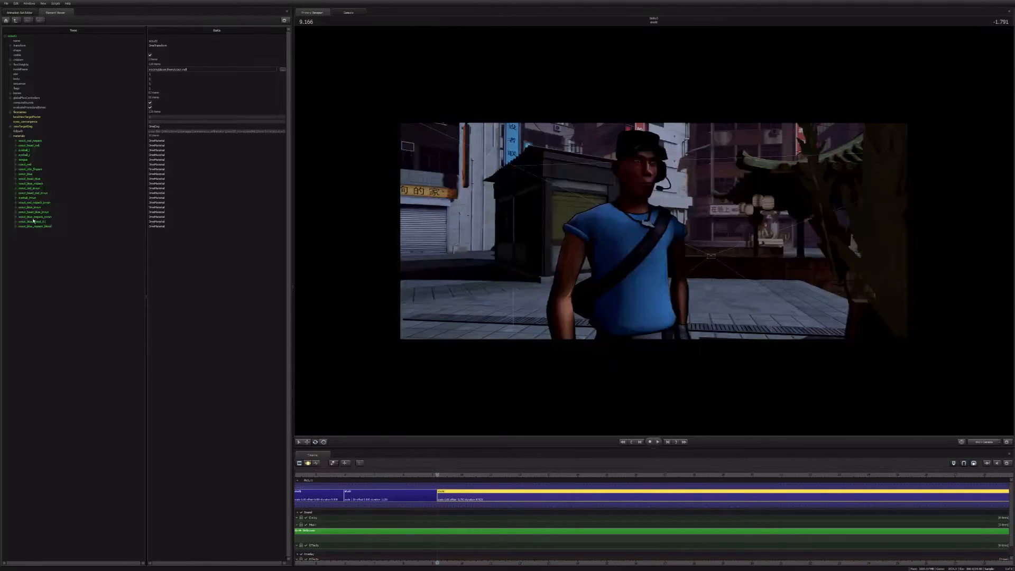
pyautogui.click(14, 180)
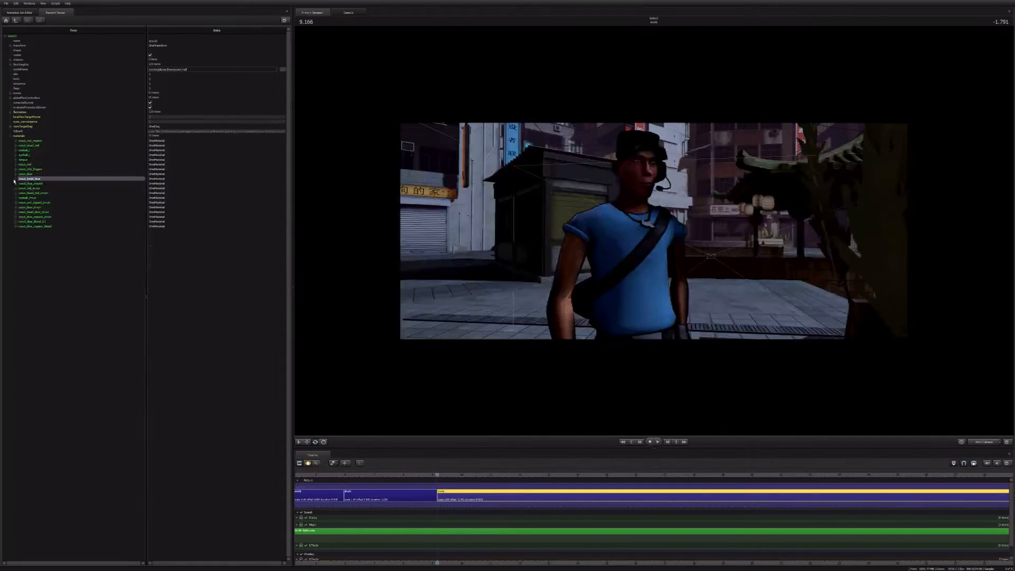
pyautogui.click(14, 180)
pyautogui.rightClick(30, 182)
pyautogui.moveTo(53, 217)
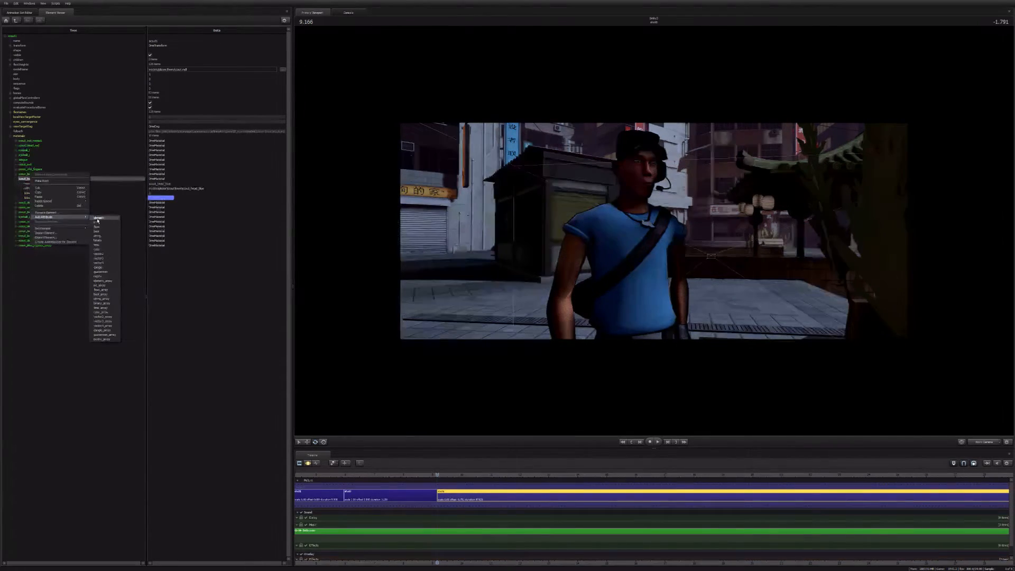
pyautogui.click(97, 235)
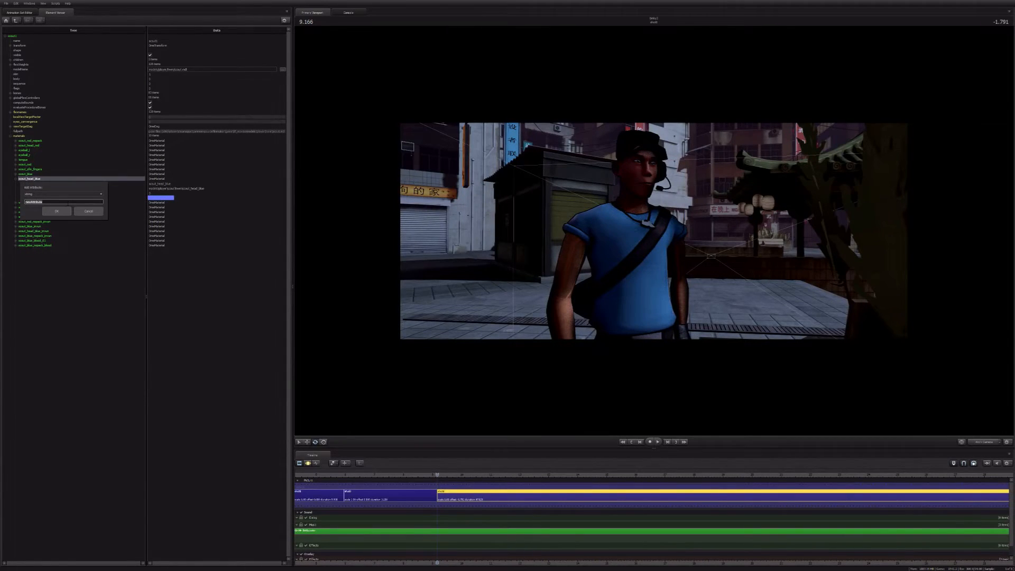
pyautogui.write('$lightwarptexture')
pyautogui.press('Return')
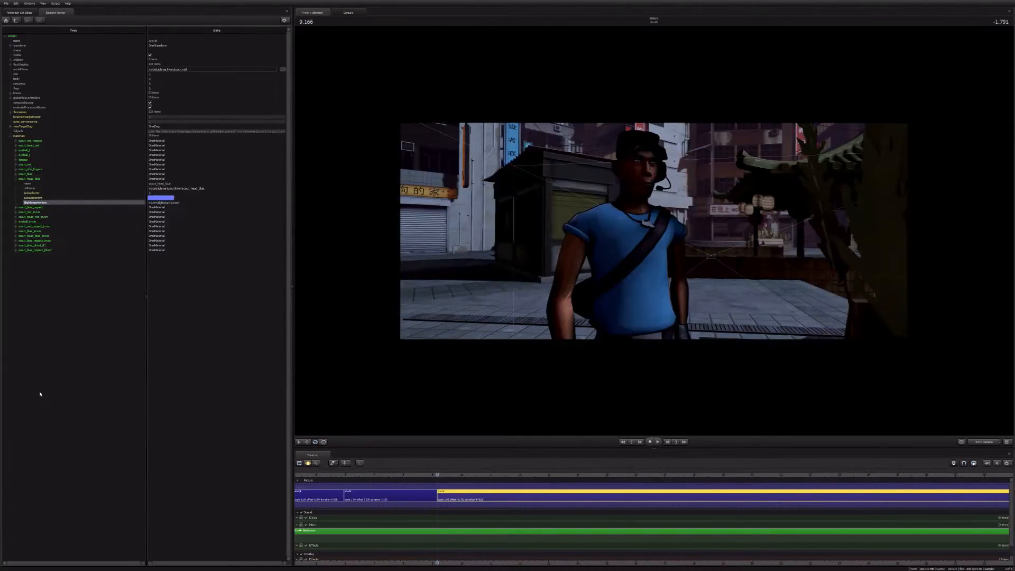
# Step: Examine the shading of the Scout and of the silhouettes on the alley stairs from several distances
pyautogui.moveTo(653, 231); pyautogui.dragTo(655, 236)
pyautogui.press('s')
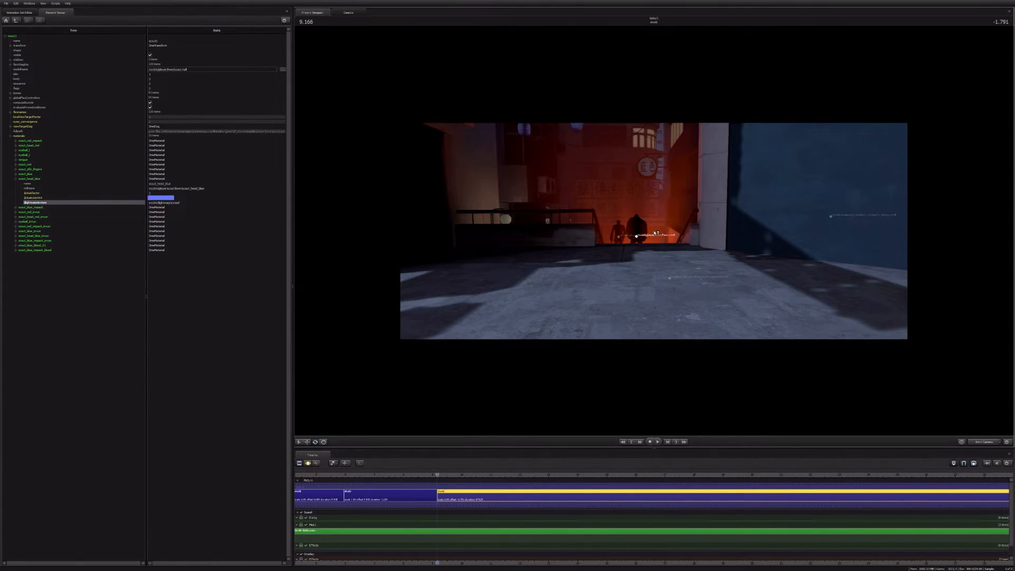
pyautogui.press('w')
pyautogui.moveTo(656, 233); pyautogui.dragTo(655, 233)
pyautogui.press('w')
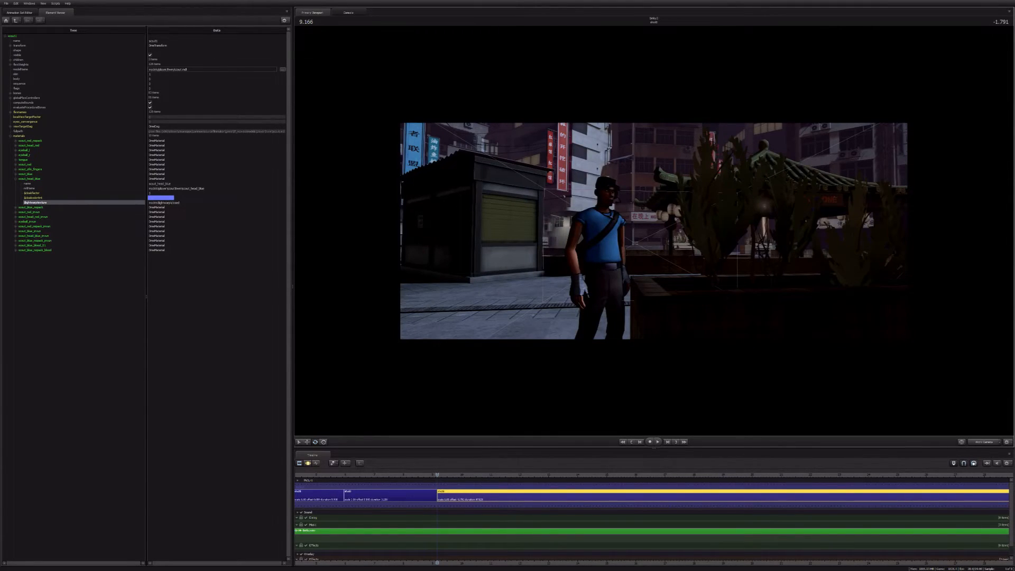
pyautogui.moveTo(654, 233); pyautogui.dragTo(654, 233)
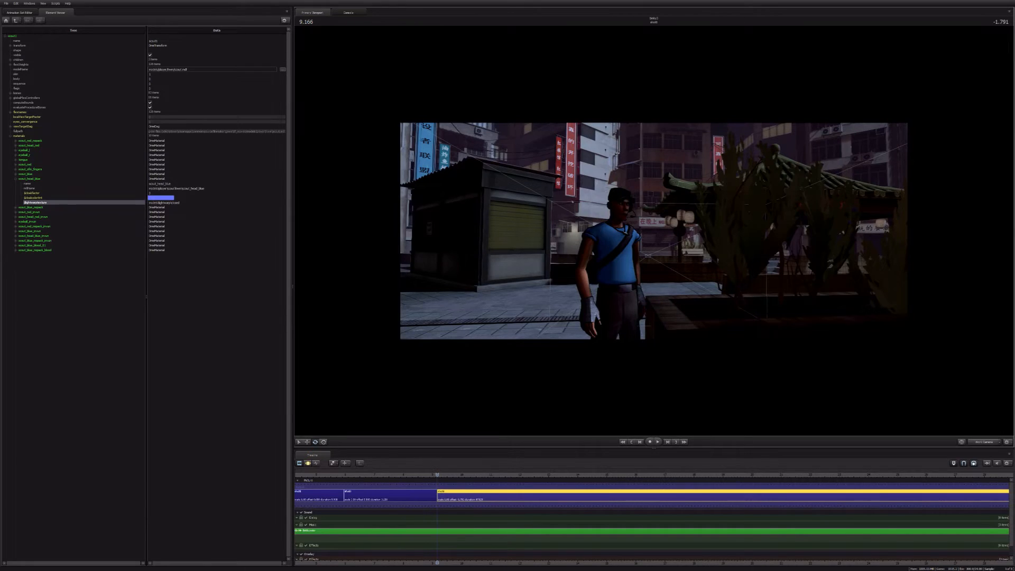
pyautogui.moveTo(654, 233); pyautogui.dragTo(651, 268)
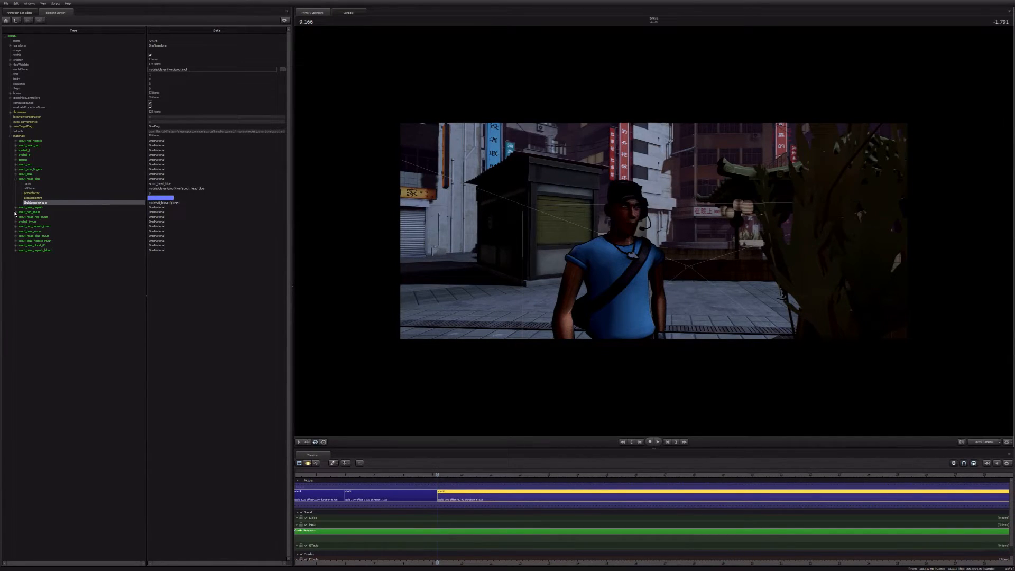
# Step: Add a string attribute to the material listed directly below scout_head_blue
pyautogui.click(16, 208)
pyautogui.click(43, 208)
pyautogui.rightClick(43, 207)
pyautogui.moveTo(63, 244)
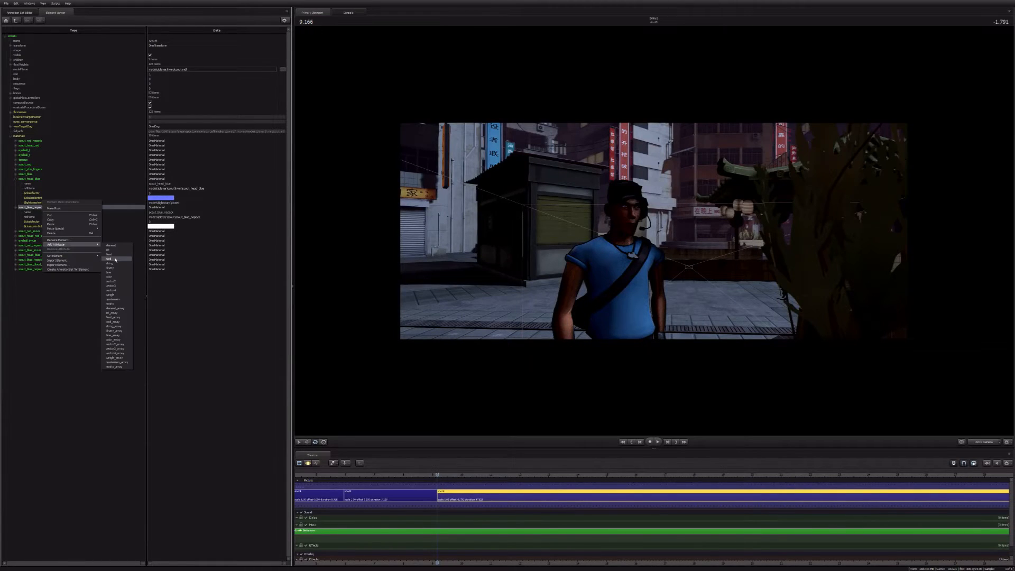
pyautogui.click(110, 264)
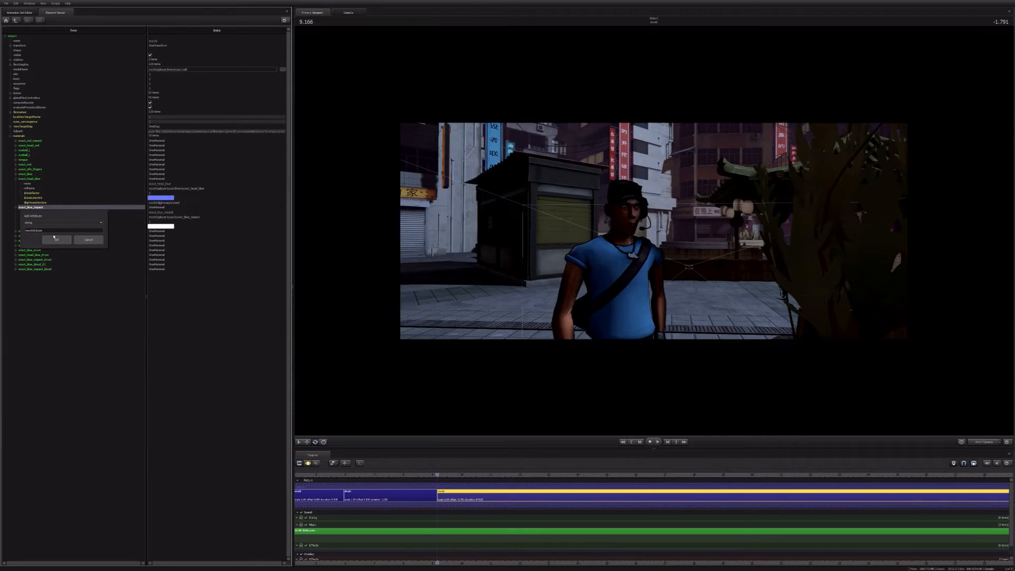
pyautogui.doubleClick(55, 232)
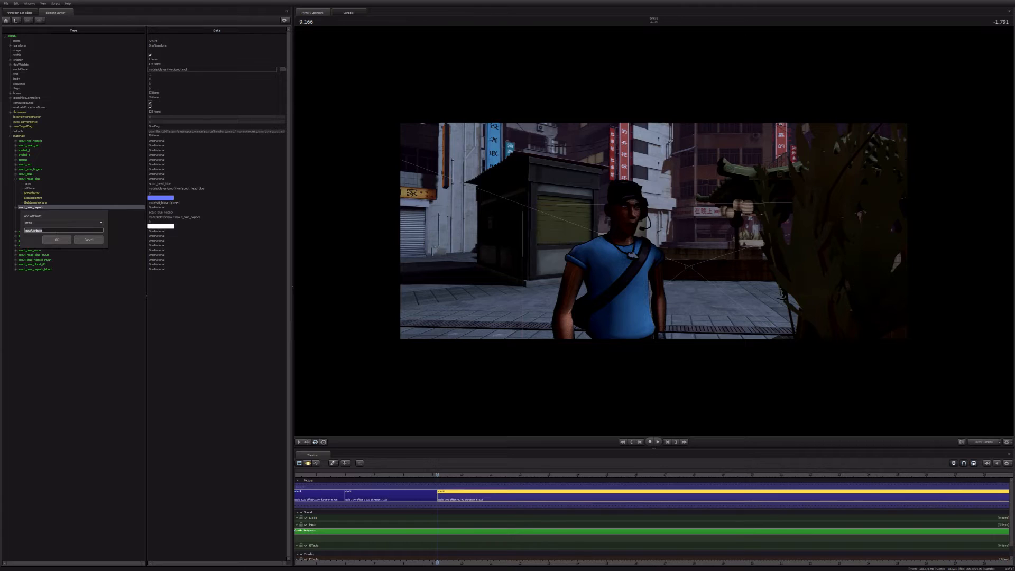
pyautogui.press('super+e')
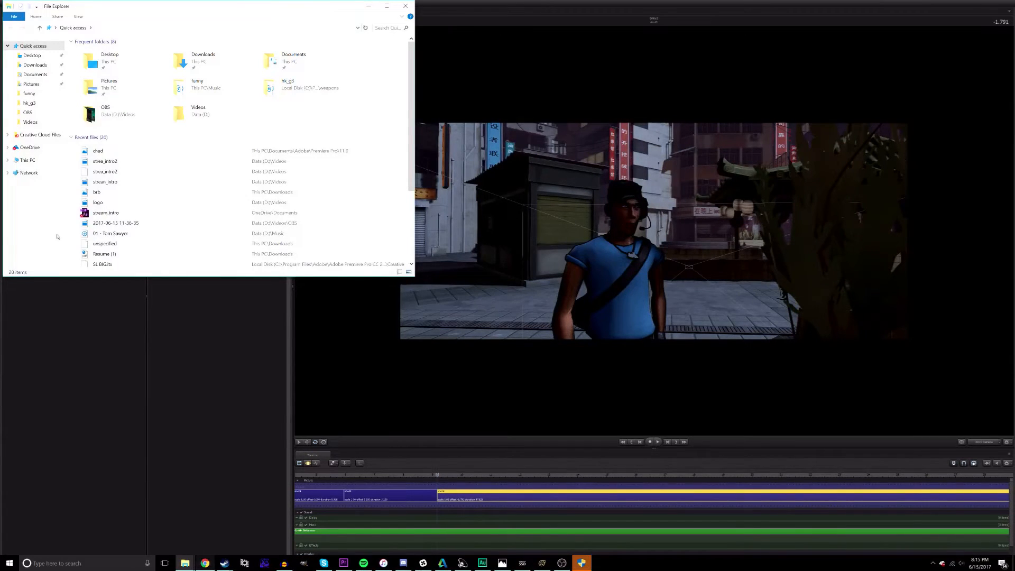
pyautogui.hotkey('alt', 'Tab')
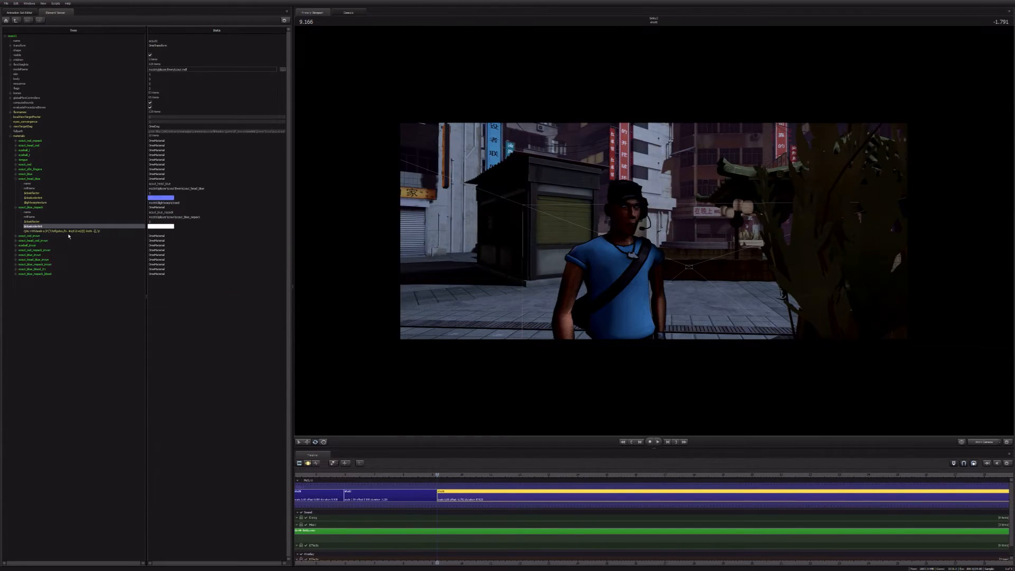
# Step: Rename the new string attribute as $lightwarptexture and paste the lightwarp texture path as its value
pyautogui.click(65, 232)
pyautogui.doubleClick(65, 232)
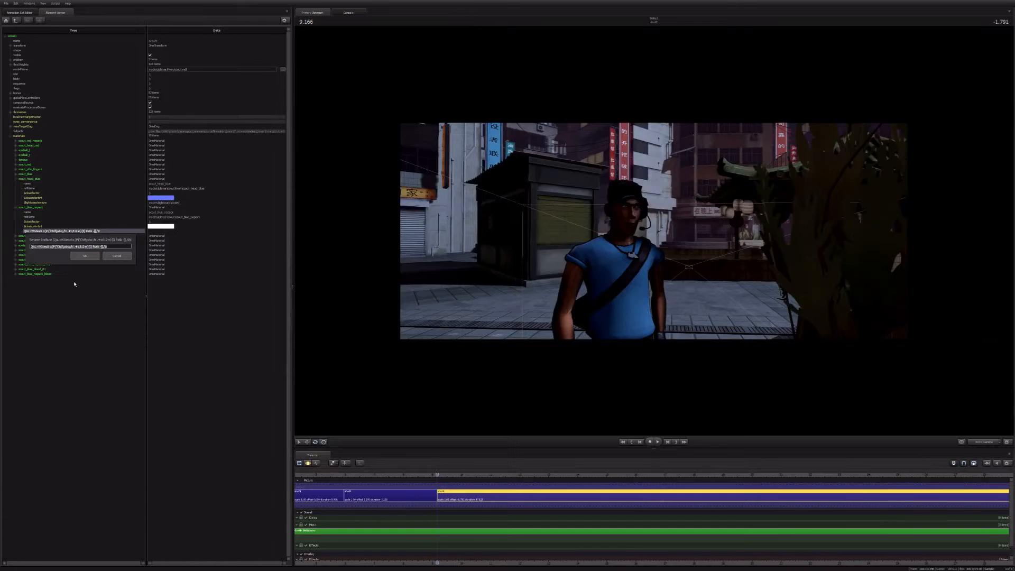
pyautogui.write('models\\lightwarp\\closed')
pyautogui.hotkey('ctrl', 'a')
pyautogui.hotkey('ctrl', 'c')
pyautogui.write('$lightw')
pyautogui.press('Return')
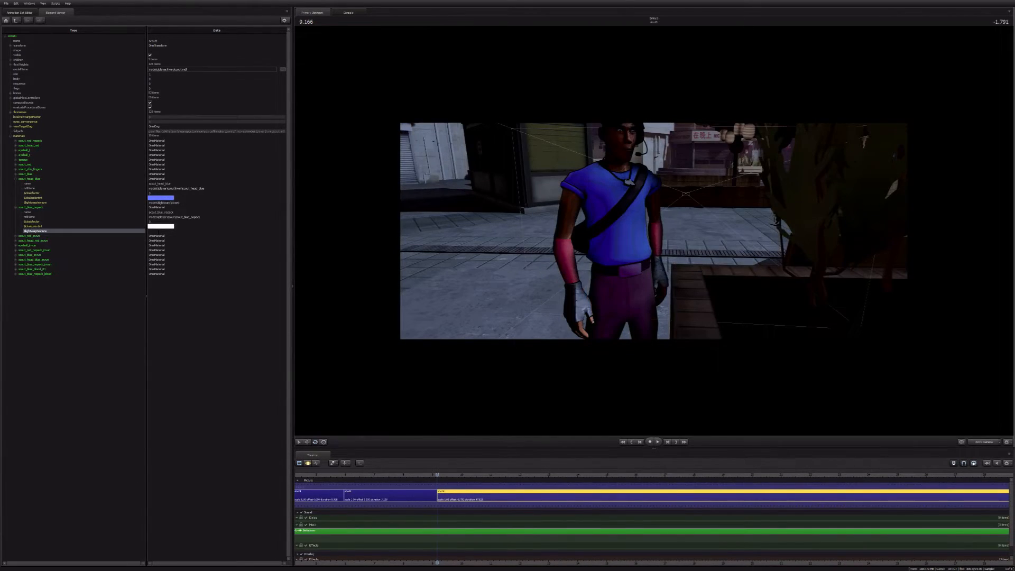
pyautogui.hotkey('ctrl', 'v')
pyautogui.press('Return')
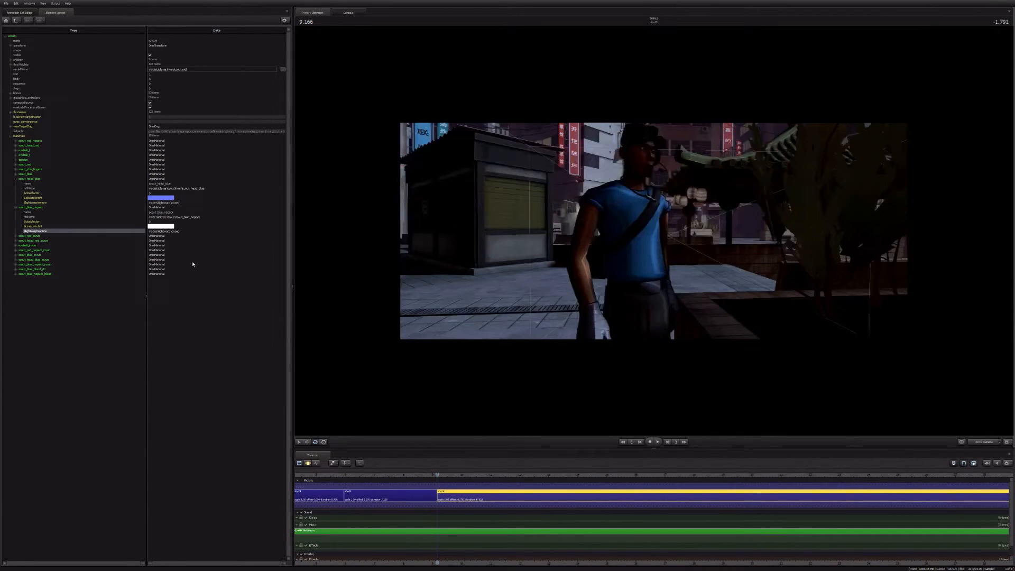
# Step: Change the $lightwarptexture paths of scout_head_blue and the material below it to the grey lightwarp texture
pyautogui.click(186, 203)
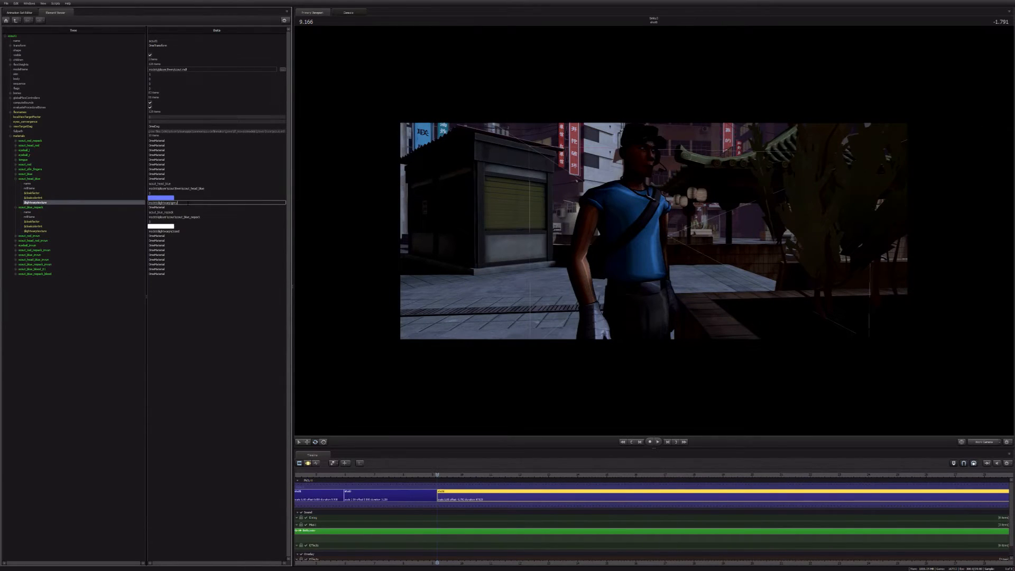
pyautogui.press('Return')
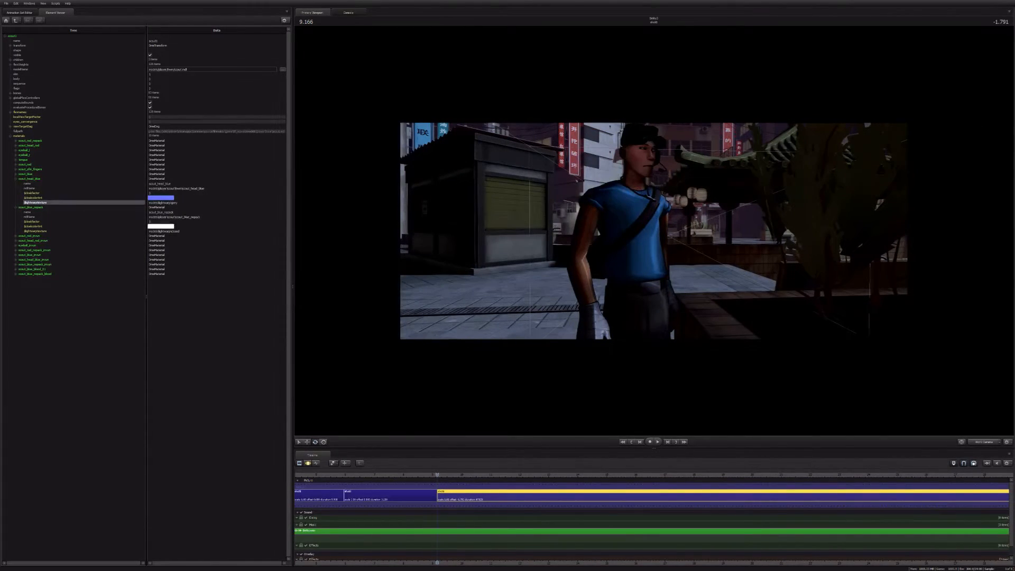
pyautogui.click(189, 235)
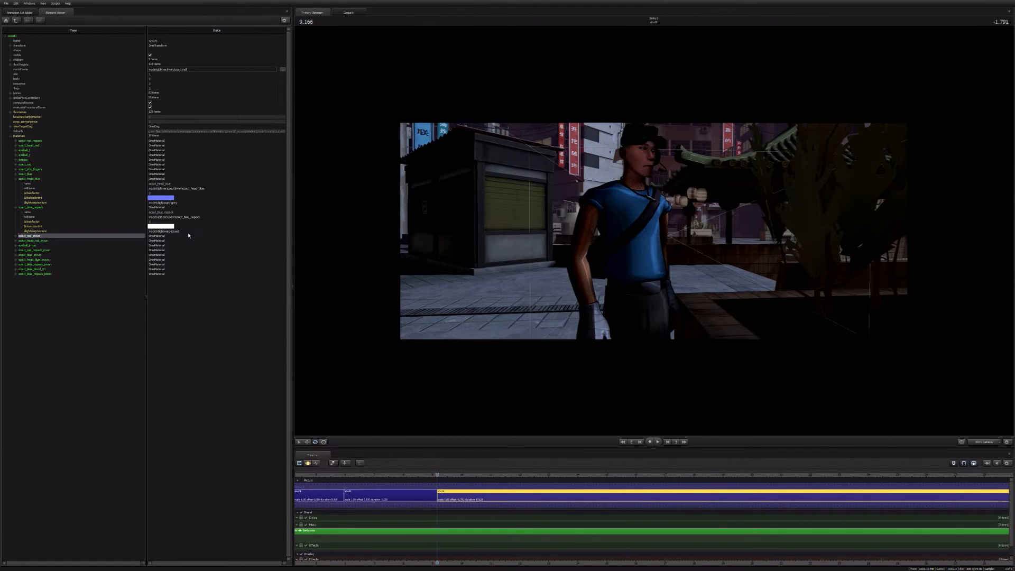
pyautogui.click(188, 231)
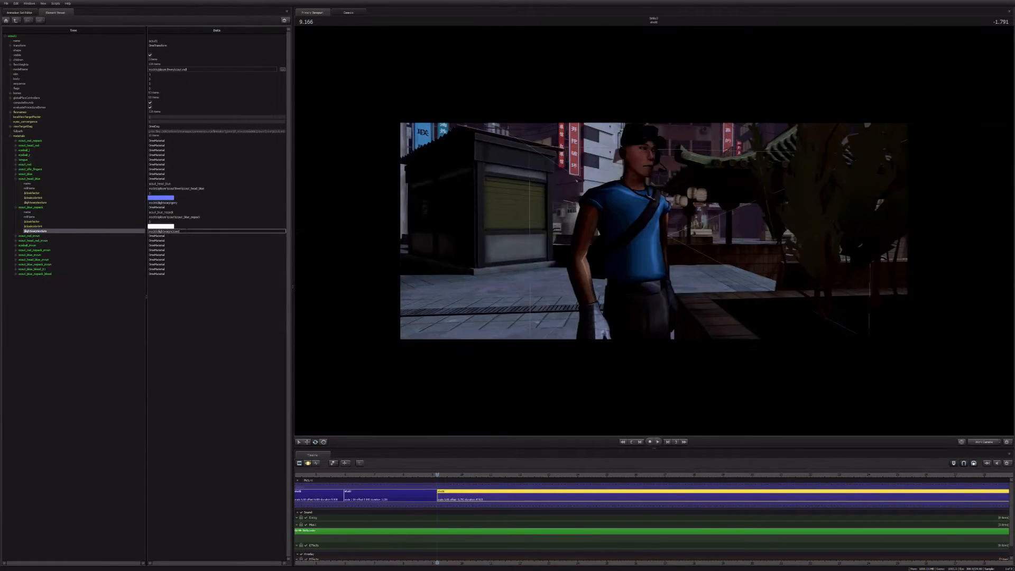
pyautogui.press('Return')
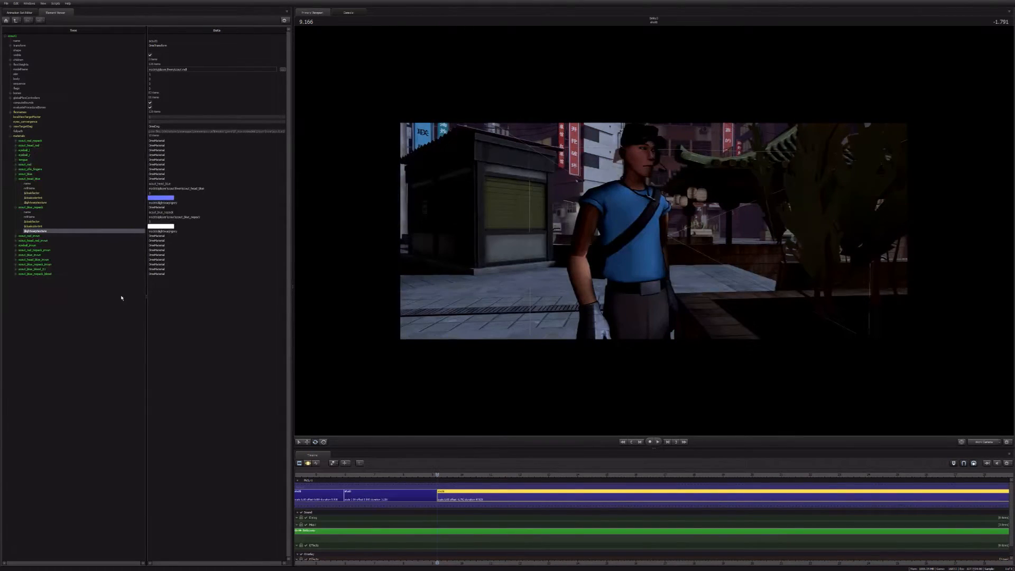
# Step: Change the end of scout_blue's $lightwarptexture path to grey and check the Scout's shading from the side
pyautogui.click(16, 174)
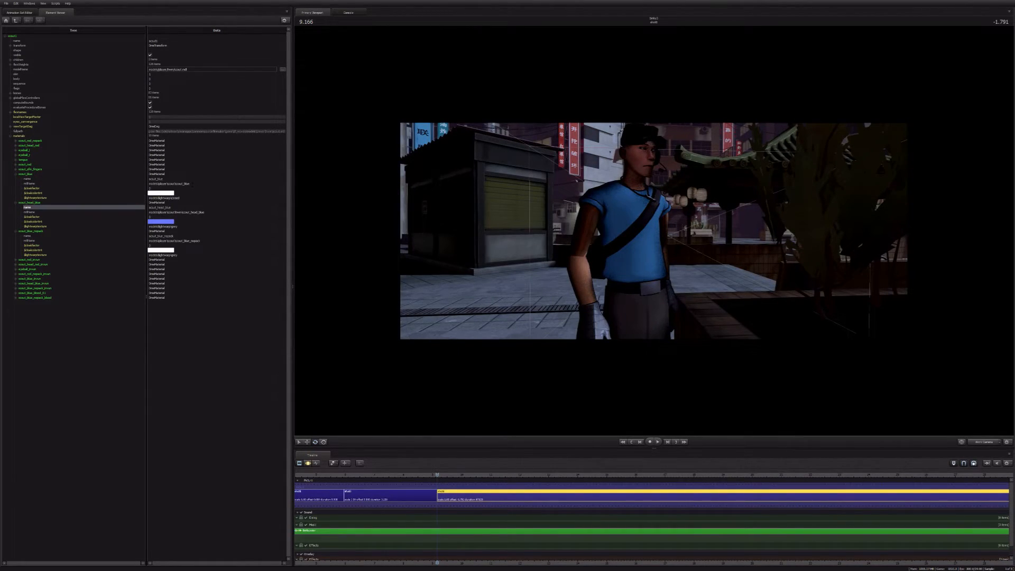
pyautogui.doubleClick(179, 198)
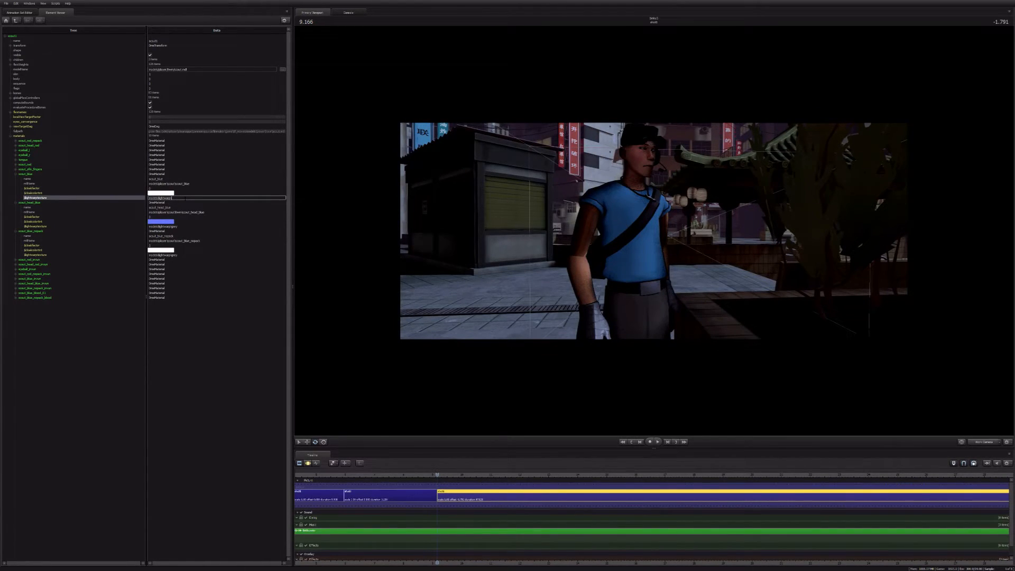
pyautogui.write('grey')
pyautogui.press('Return')
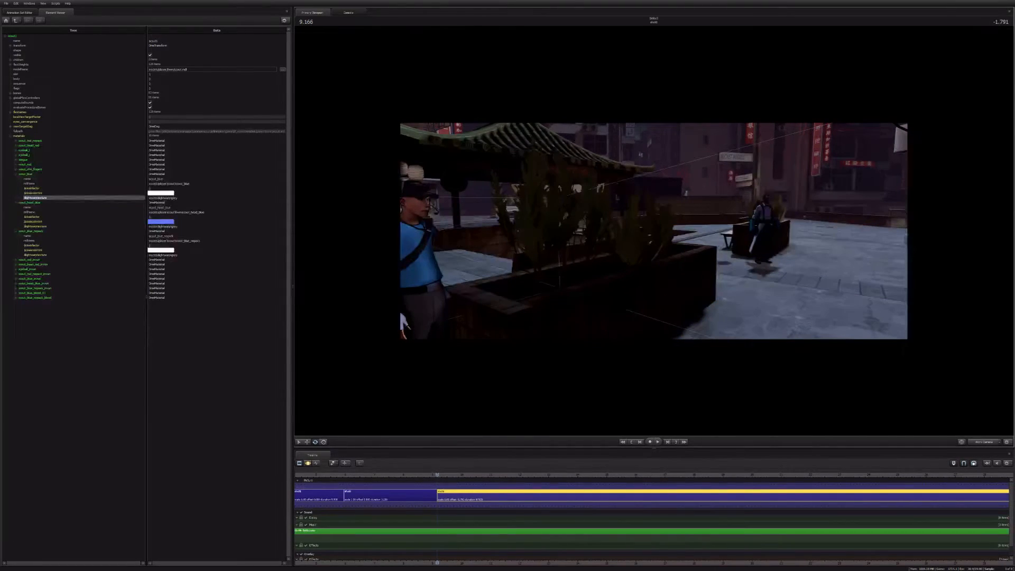
pyautogui.moveTo(654, 231); pyautogui.dragTo(653, 235)
pyautogui.press('a')
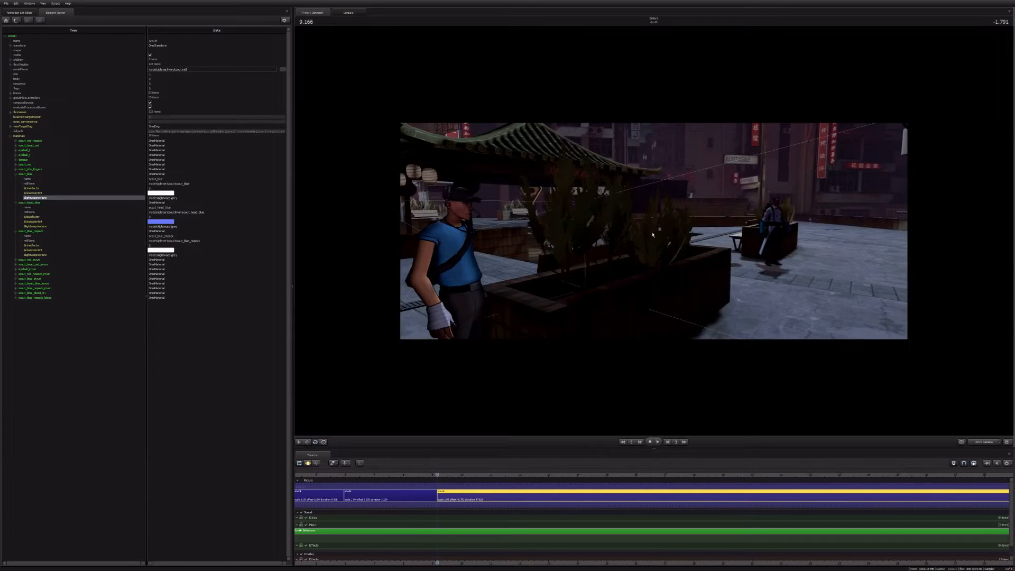
pyautogui.press('super+d')
pyautogui.click(654, 233)
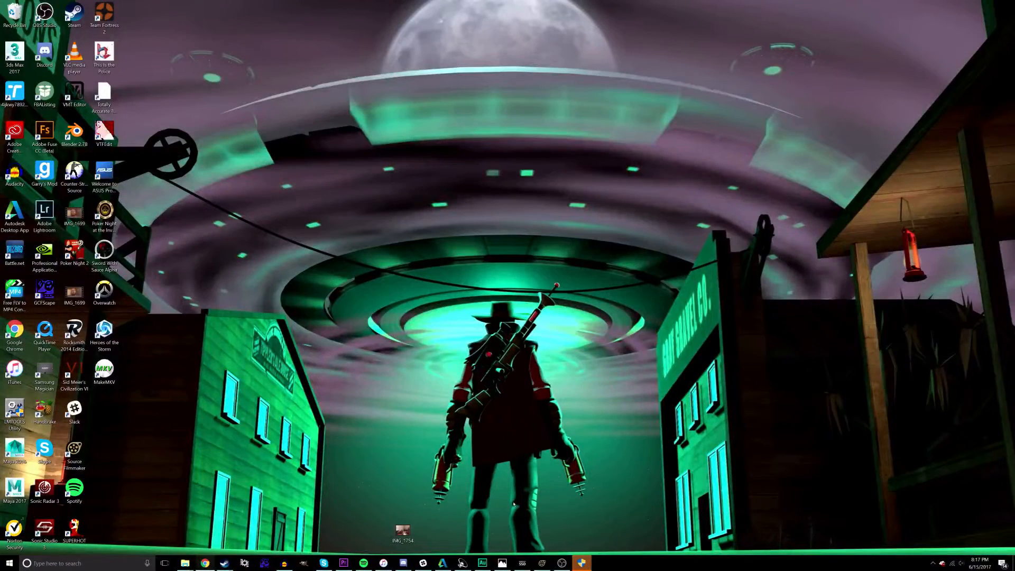
pyautogui.click(582, 563)
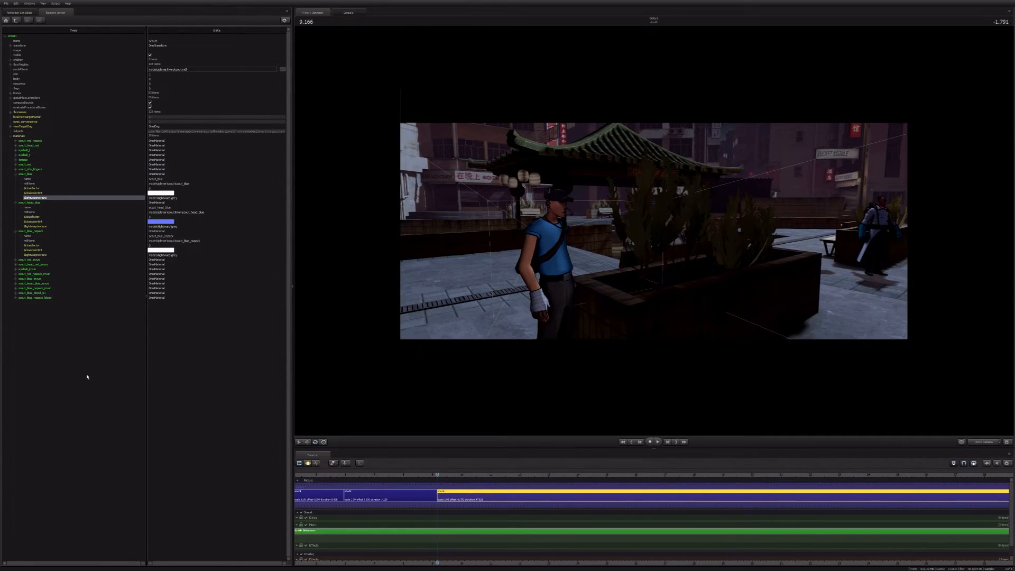
pyautogui.hotkey('alt', 'Tab')
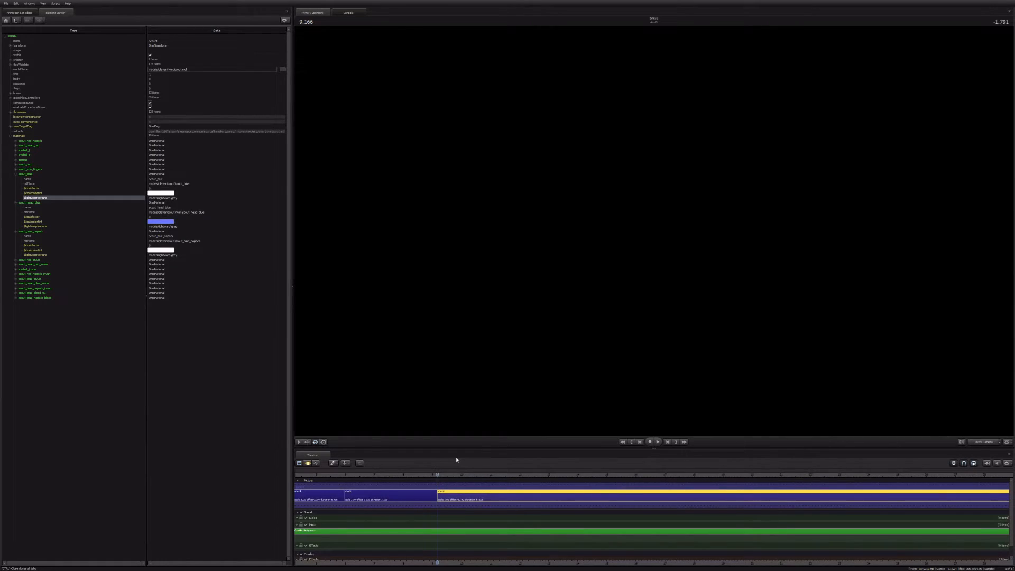
pyautogui.press('F3')
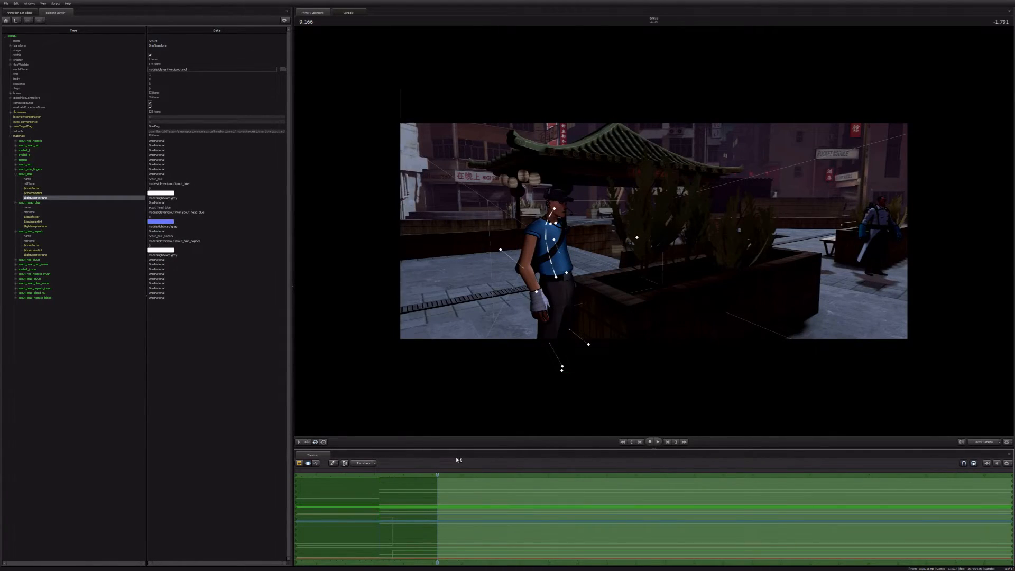
pyautogui.press('F2')
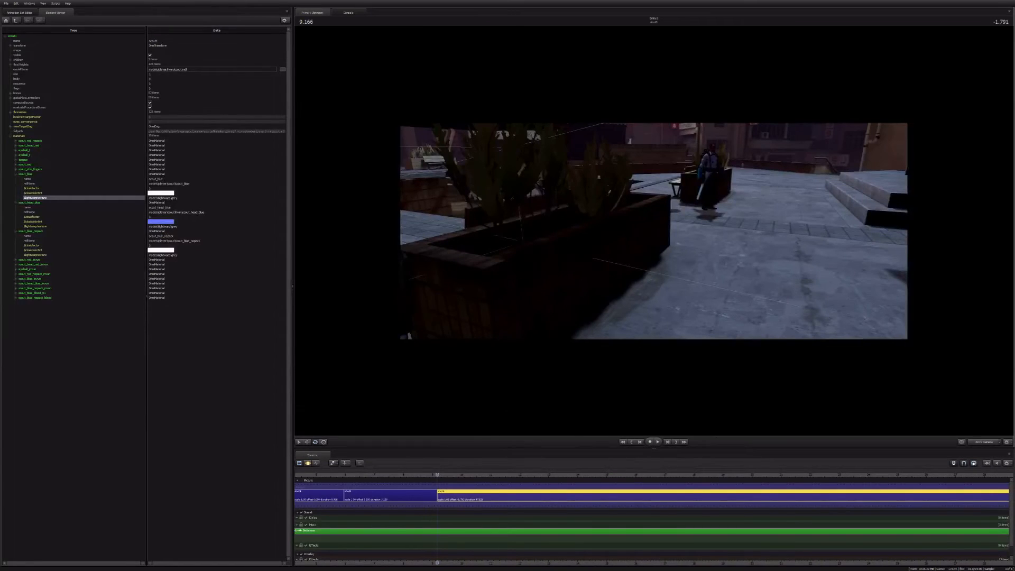
# Step: Check the Scout's shading from the side with the work camera, then return to the shot camera
pyautogui.moveTo(654, 231); pyautogui.dragTo(476, 177)
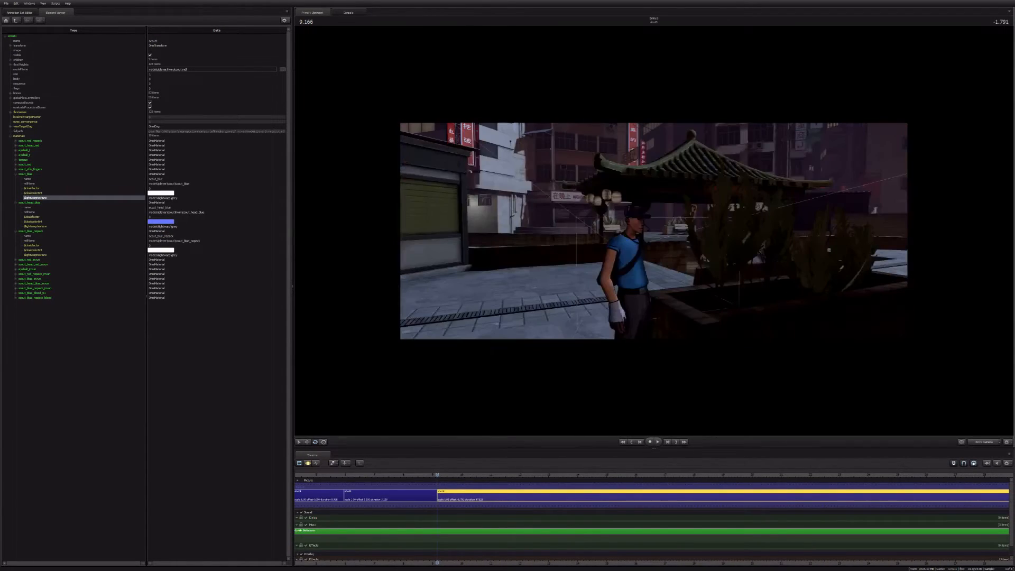
pyautogui.press('x')
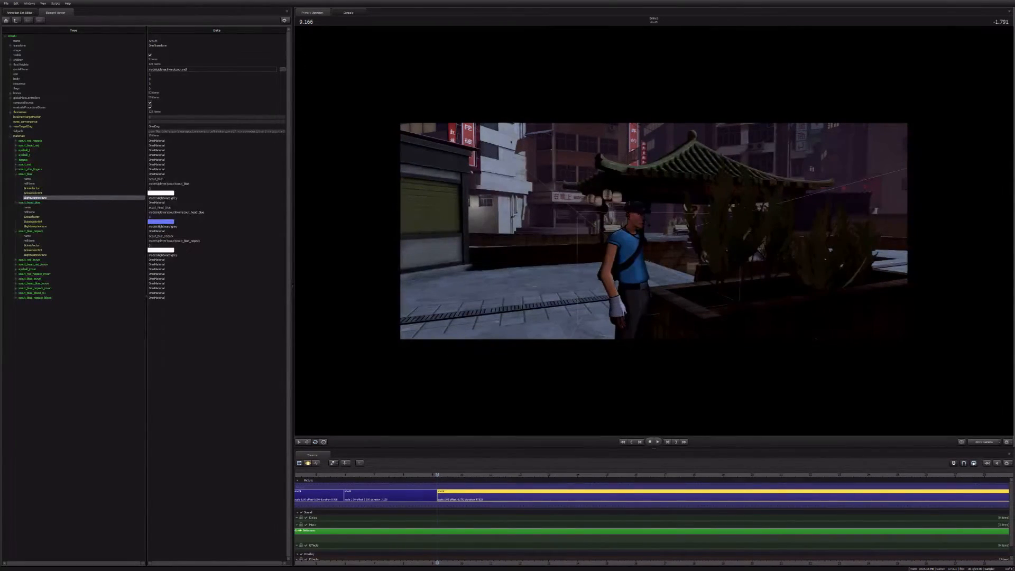
pyautogui.press('d')
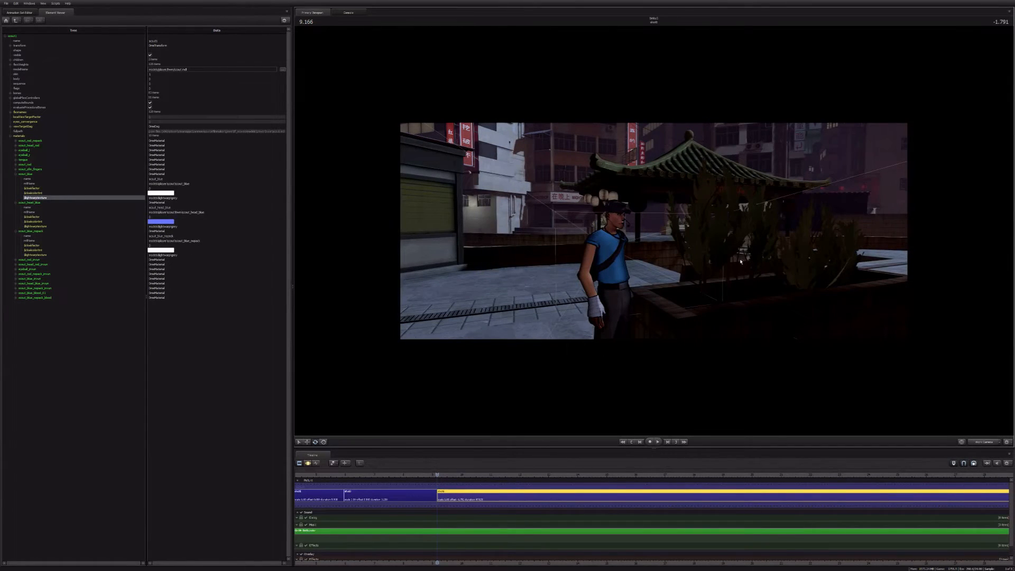
pyautogui.moveTo(741, 262); pyautogui.dragTo(804, 300)
pyautogui.click(984, 442)
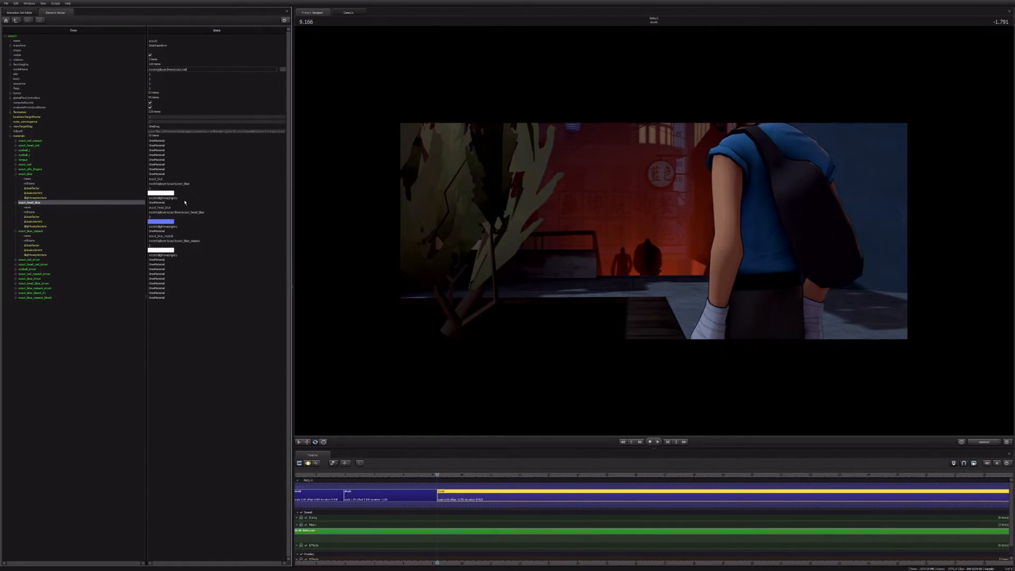
# Step: Change the end of the $lightwarptexture paths of scout_blue, scout_head_blue and the material below them from grey to ruin
pyautogui.doubleClick(187, 199)
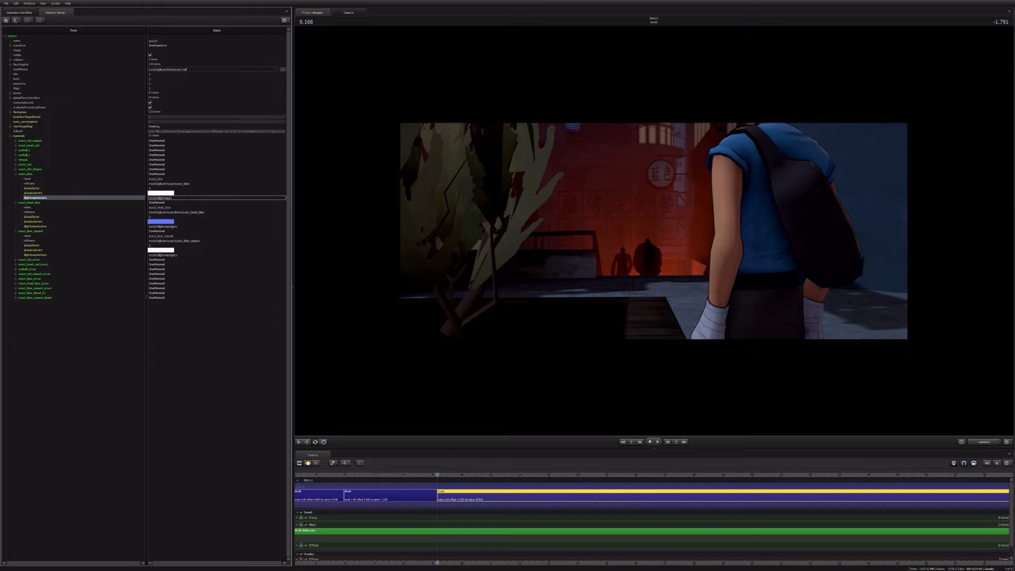
pyautogui.write('null')
pyautogui.press('Return')
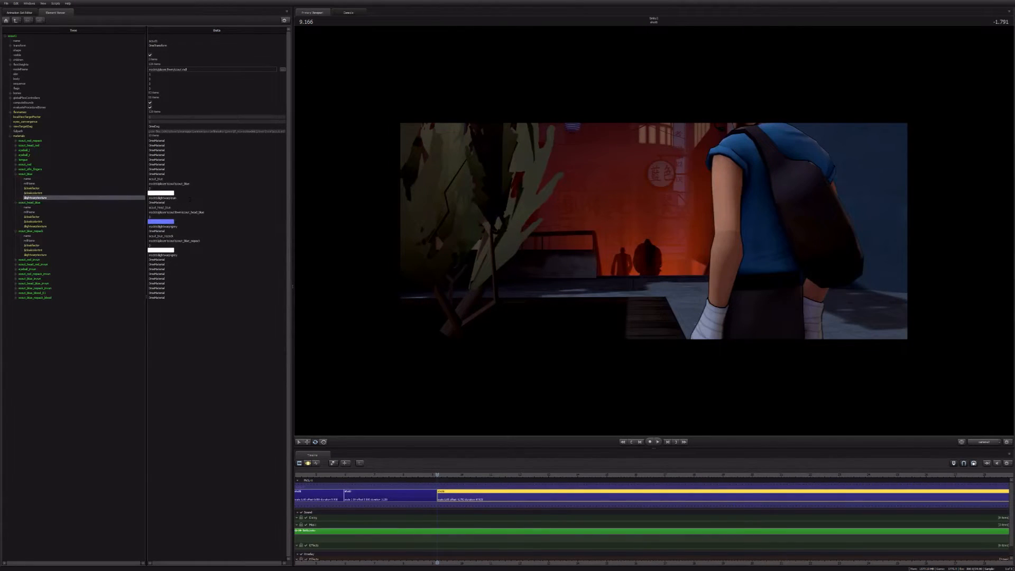
pyautogui.doubleClick(190, 198)
pyautogui.doubleClick(175, 227)
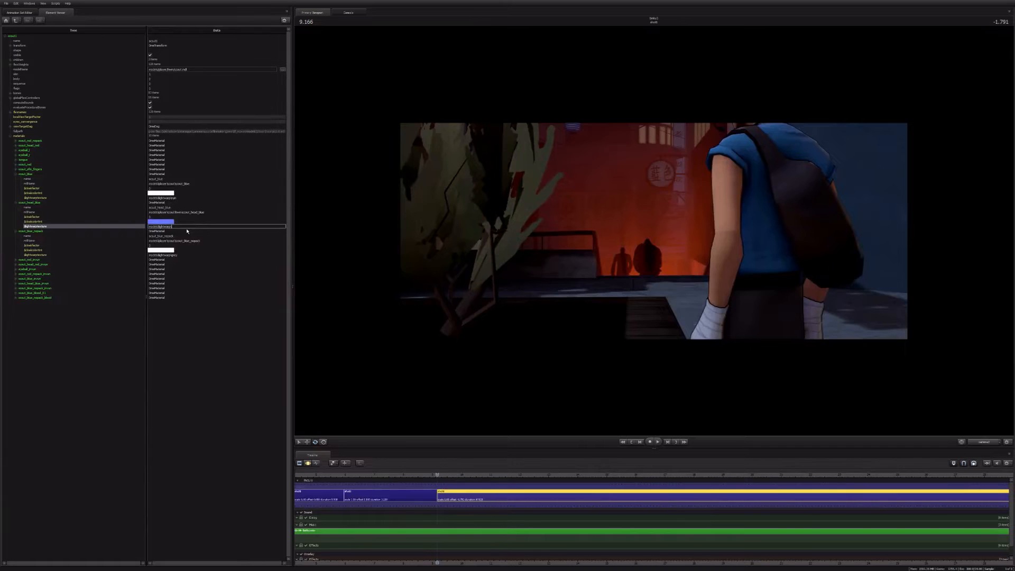
pyautogui.write('ruin')
pyautogui.doubleClick(185, 255)
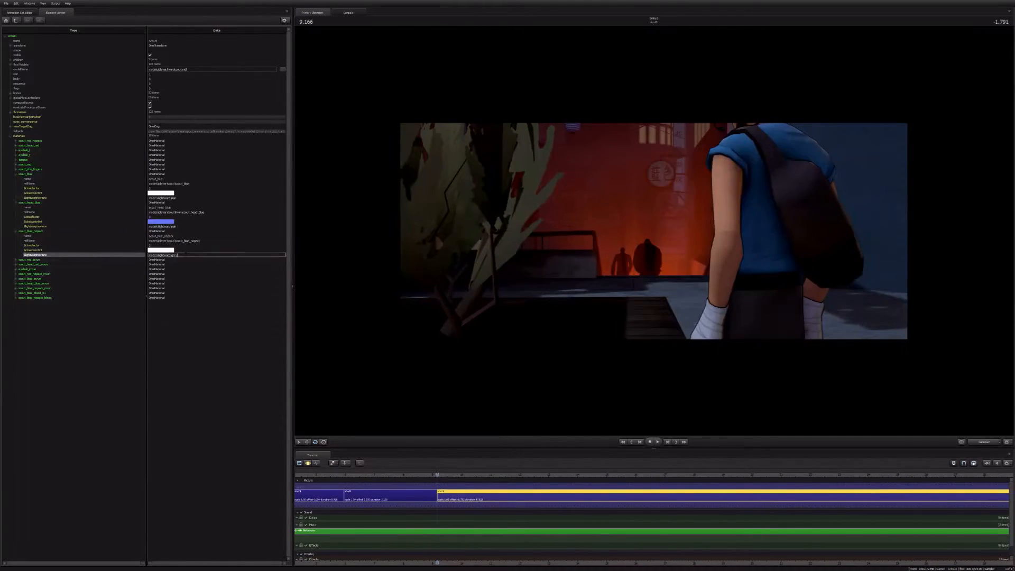
pyautogui.write('ruin')
pyautogui.press('Return')
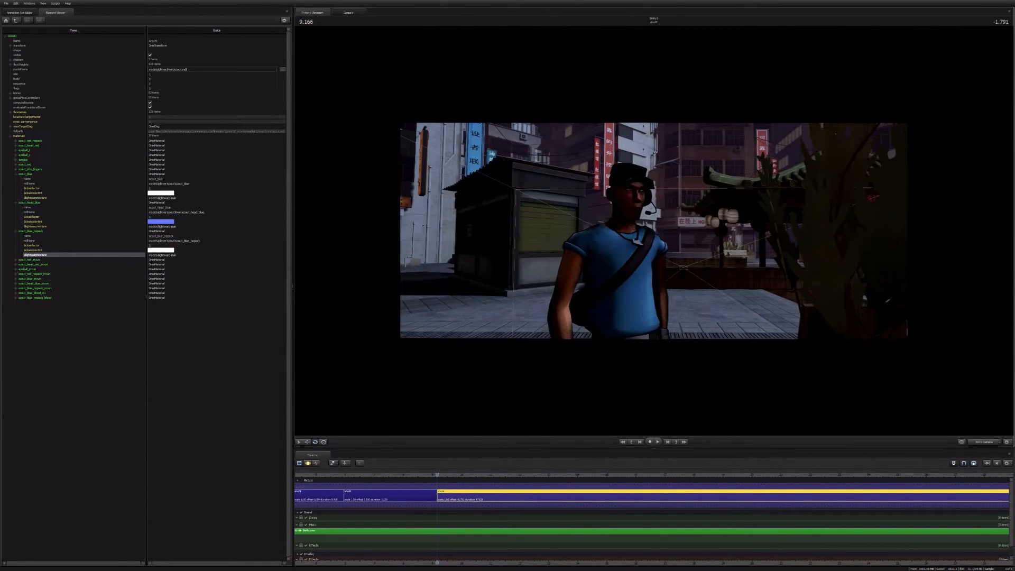
# Step: Examine the Scout's shading under the new lightwarp from the front and from behind
pyautogui.moveTo(654, 231); pyautogui.dragTo(654, 232)
pyautogui.press('s')
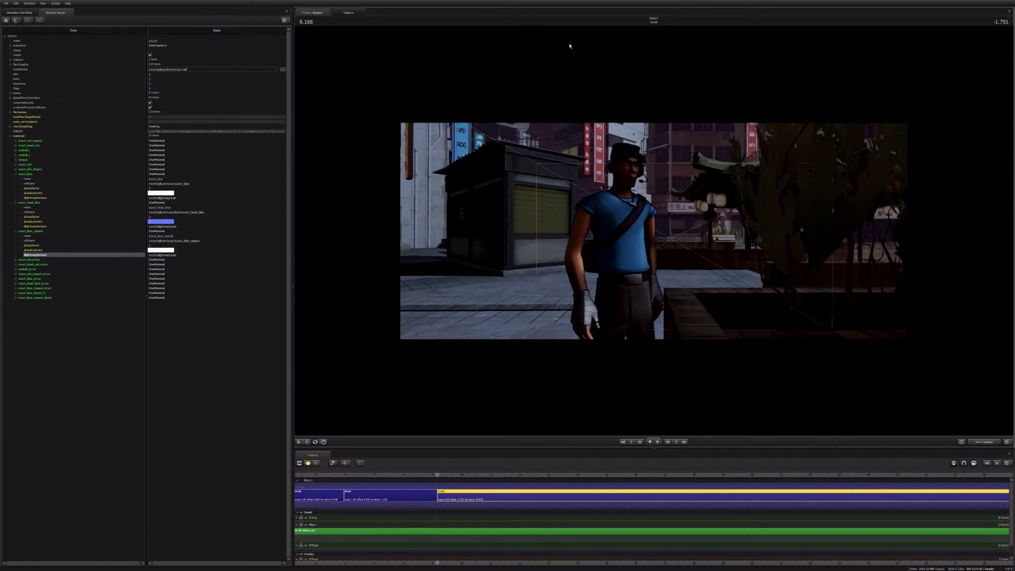
pyautogui.moveTo(570, 46); pyautogui.dragTo(573, 79)
pyautogui.press('w')
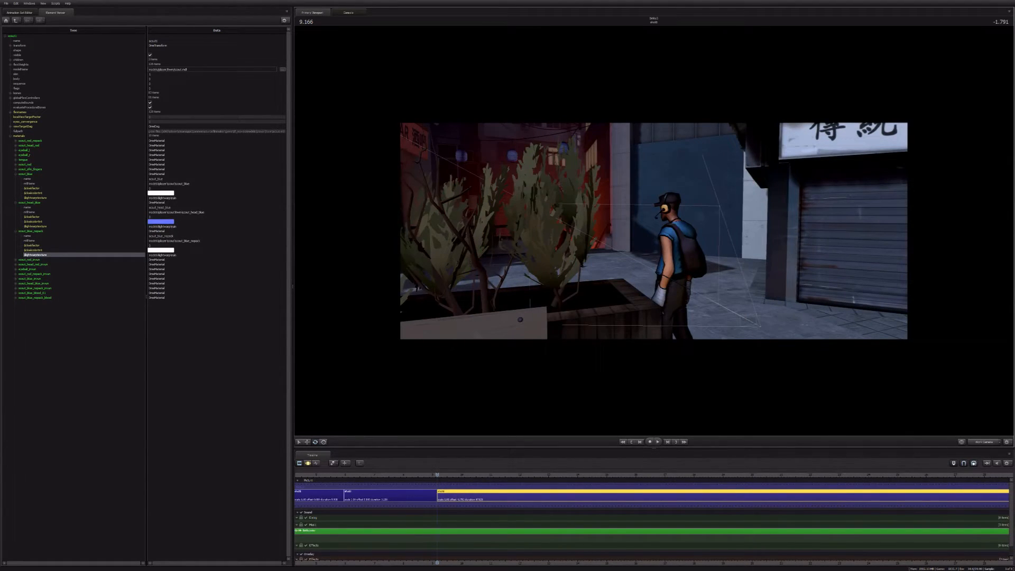
pyautogui.moveTo(656, 267); pyautogui.dragTo(625, 270)
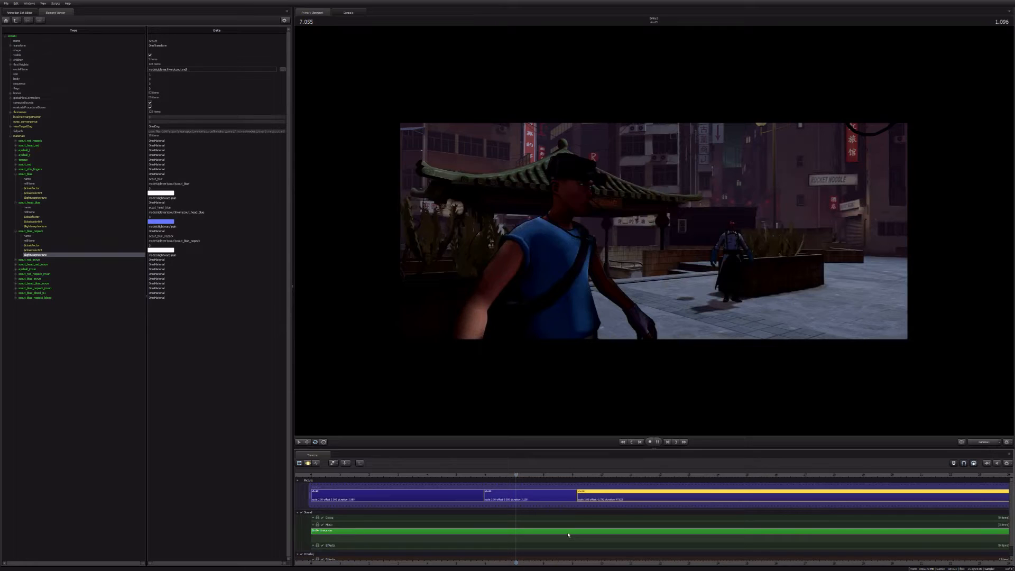
# Step: Duplicate the short second shot, placing the copy between the first and second shots
pyautogui.press('Up')
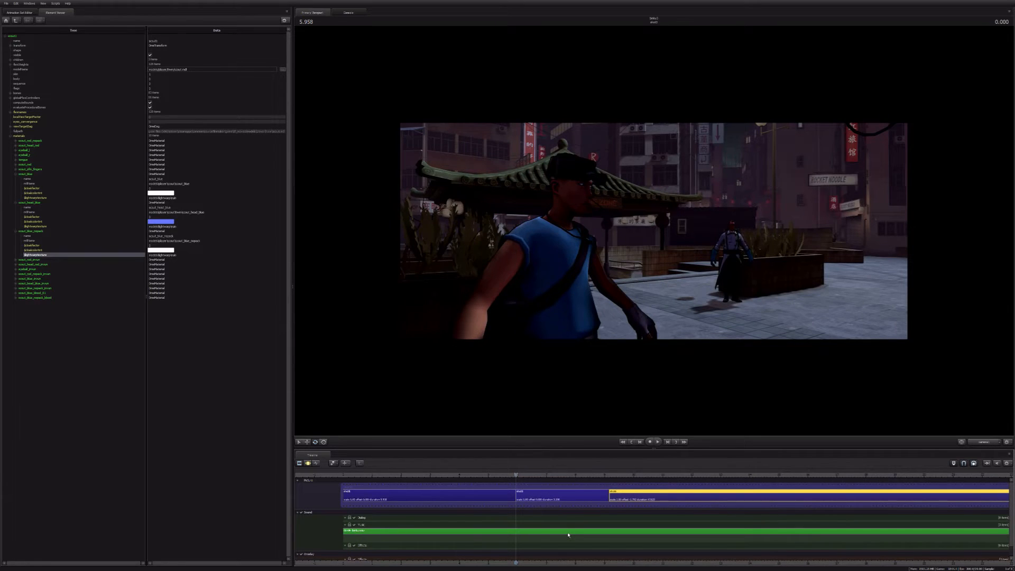
pyautogui.click(555, 492)
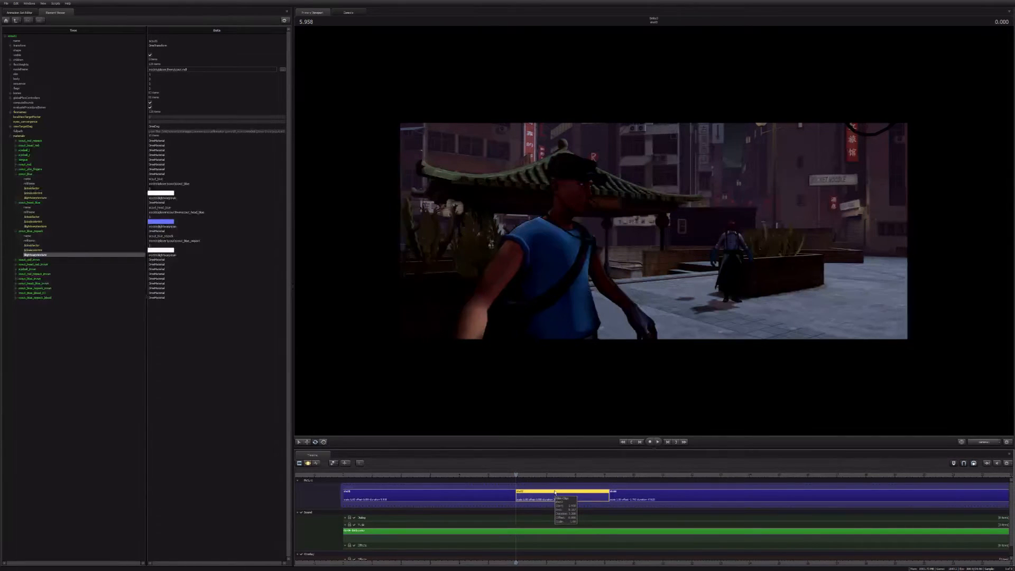
pyautogui.hotkey('ctrl', 'v')
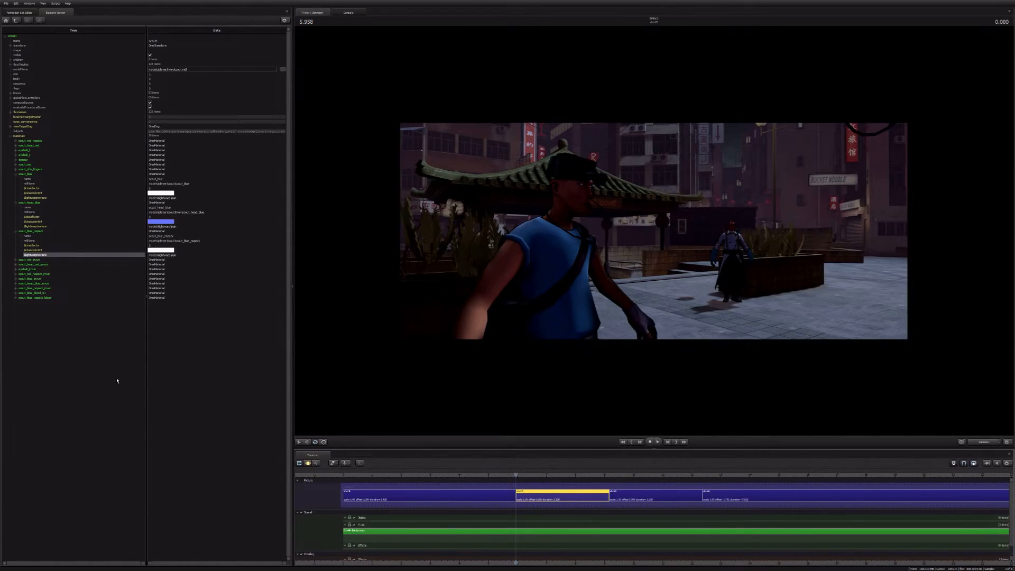
# Step: Show the copied shot through camera1 at the stairs and move that camera farther back
pyautogui.click(20, 12)
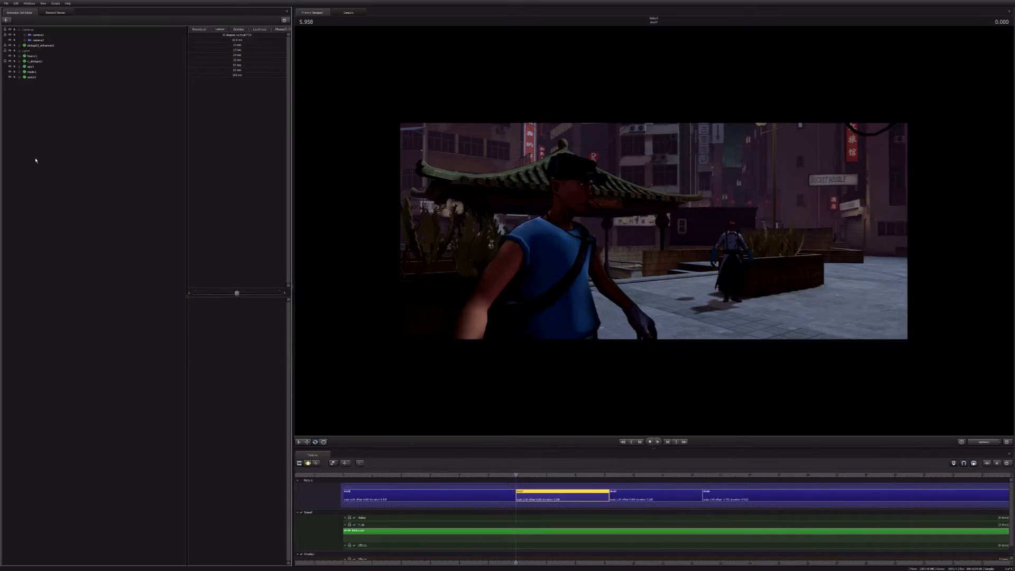
pyautogui.click(38, 39)
pyautogui.click(37, 35)
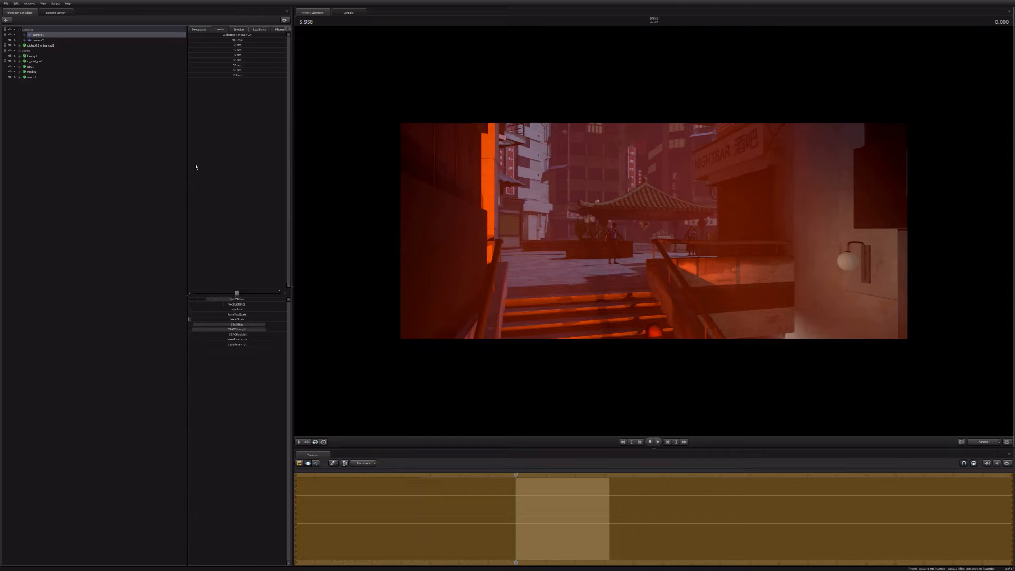
pyautogui.click(219, 50)
pyautogui.press('s')
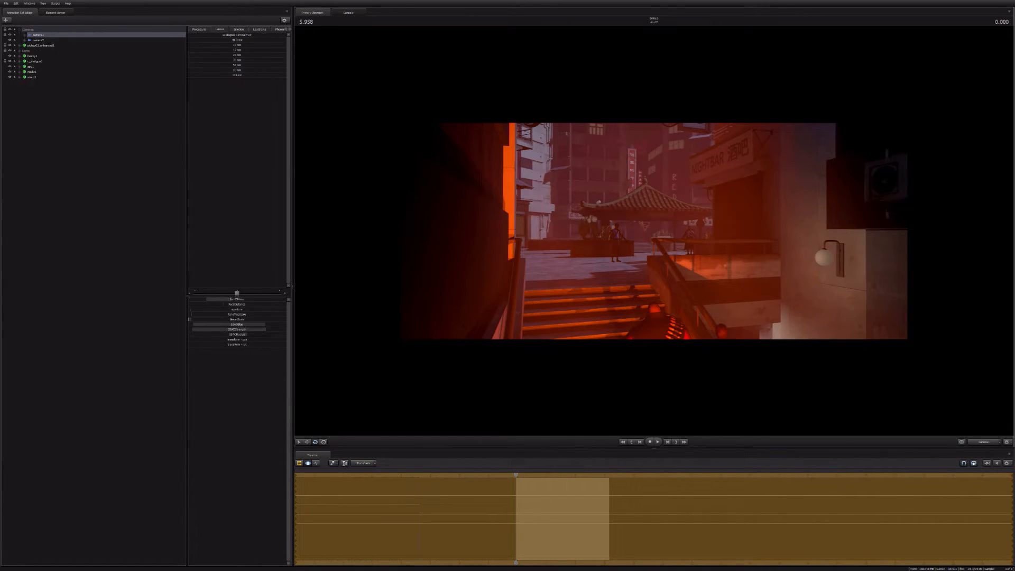
pyautogui.moveTo(654, 231); pyautogui.dragTo(653, 233)
pyautogui.press('z')
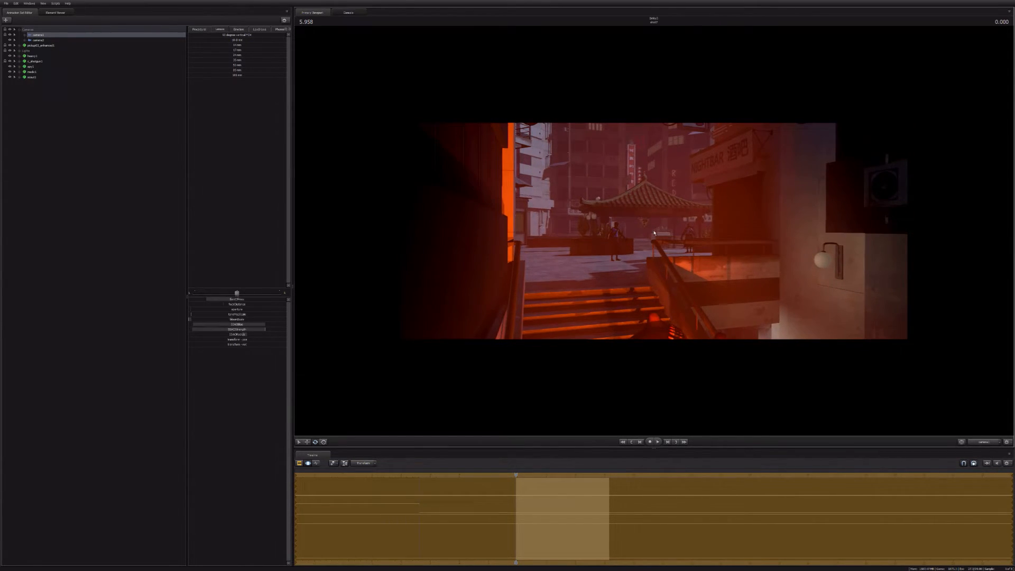
# Step: Hide the foreground models at the stairs and select the first two lights in the graph editor
pyautogui.click(10, 61)
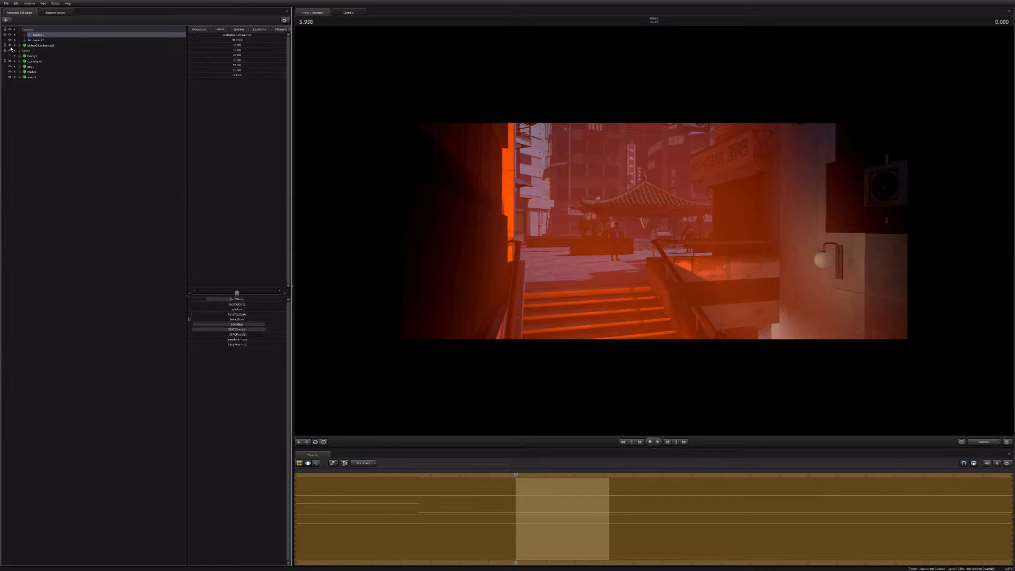
pyautogui.click(20, 61)
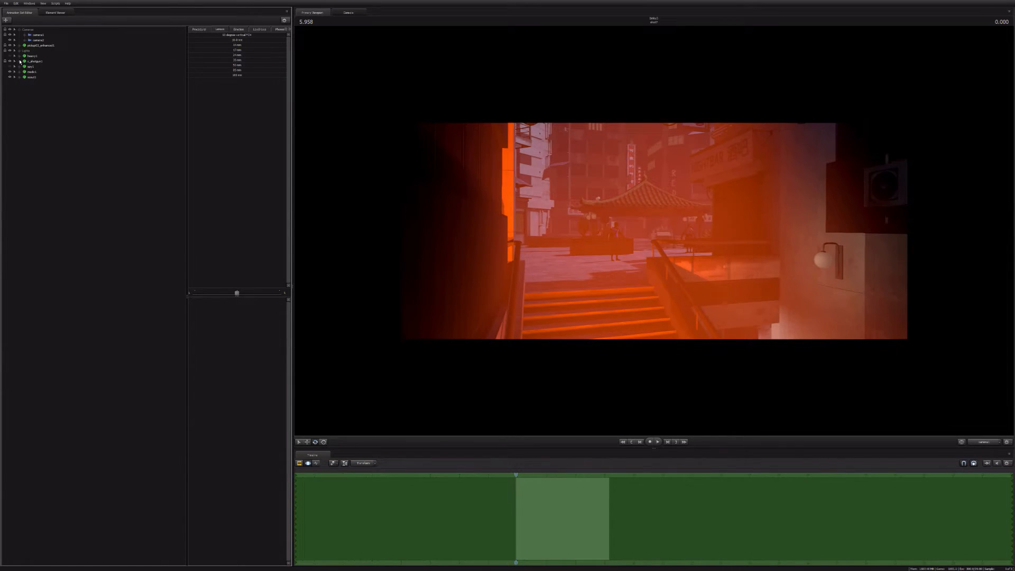
pyautogui.click(20, 51)
pyautogui.click(37, 56)
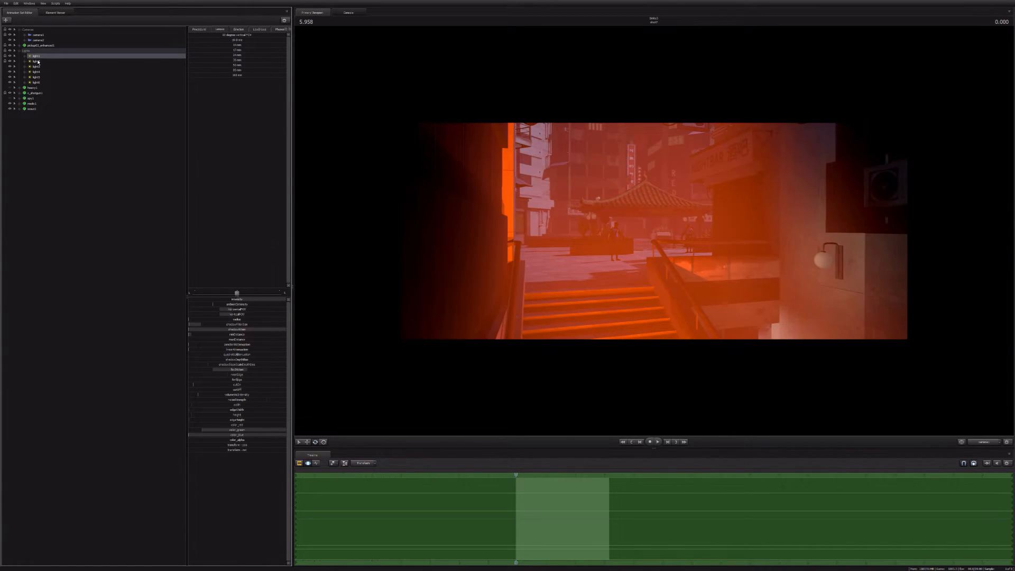
pyautogui.keyDown('ctrl'); pyautogui.click(38, 62); pyautogui.keyUp('ctrl')
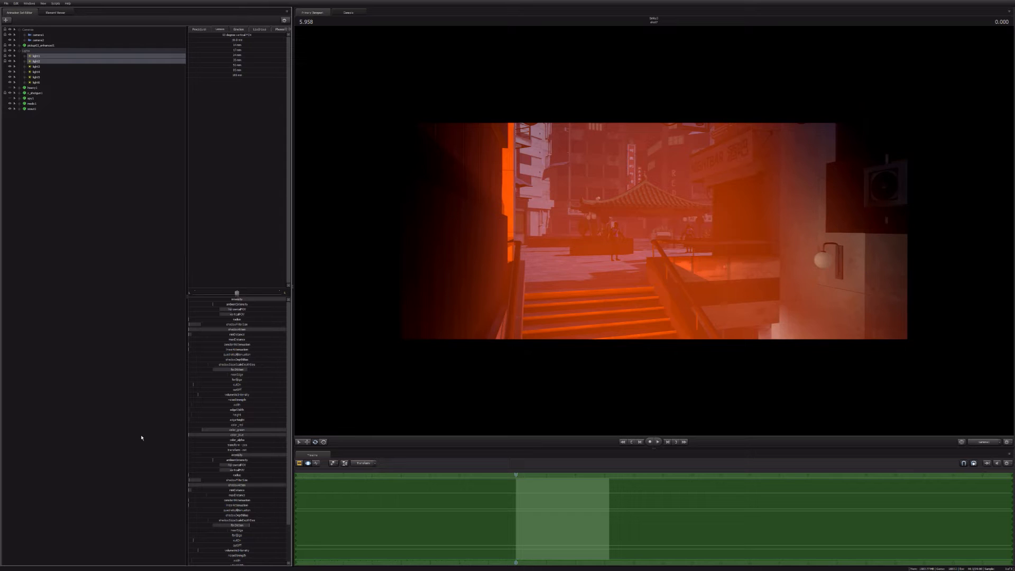
pyautogui.press('F4')
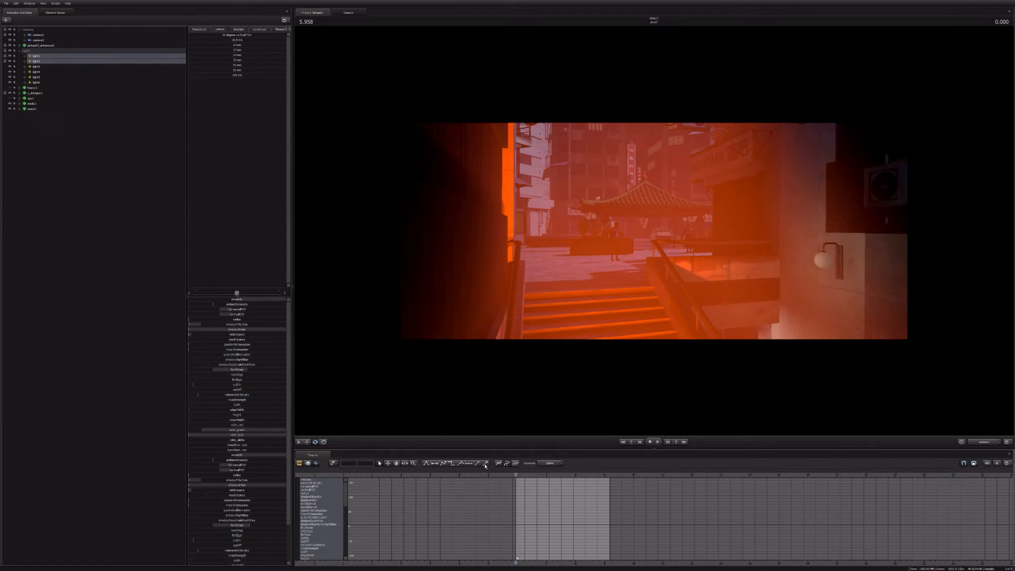
# Step: Unlock the transforms of the two orange lights below the stairs and reselect both to show their animation curves
pyautogui.click(985, 442)
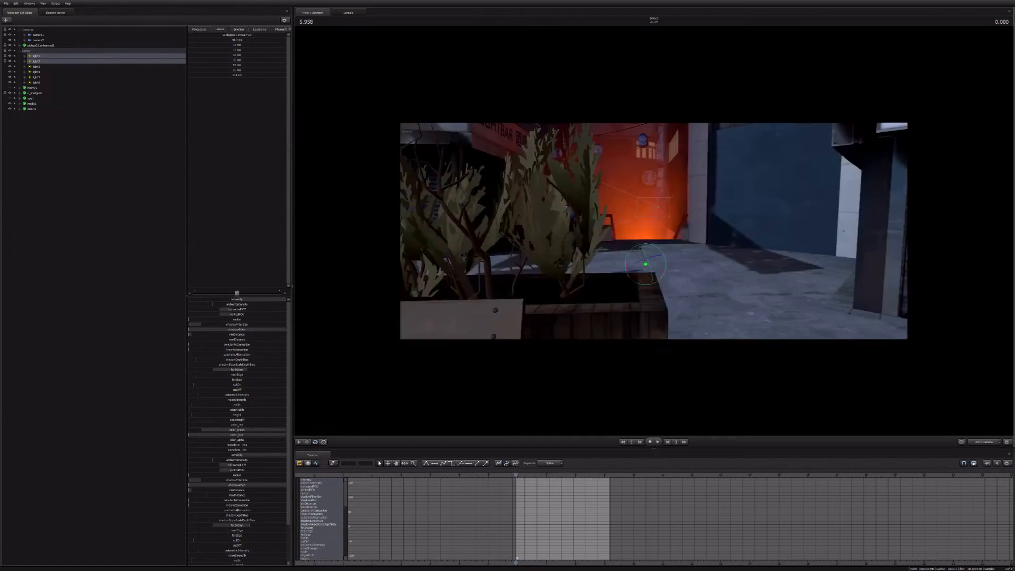
pyautogui.press('w')
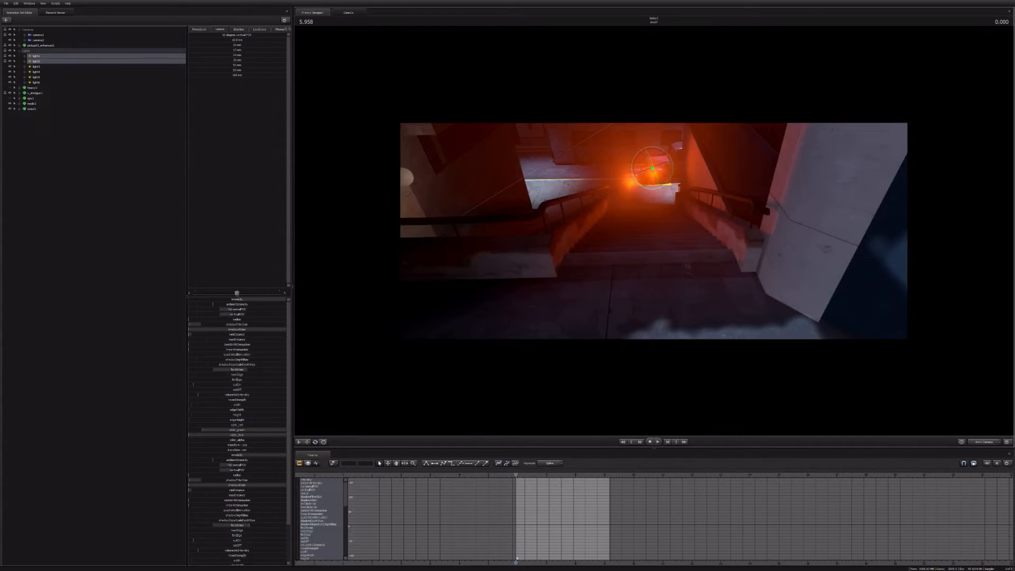
pyautogui.press('w')
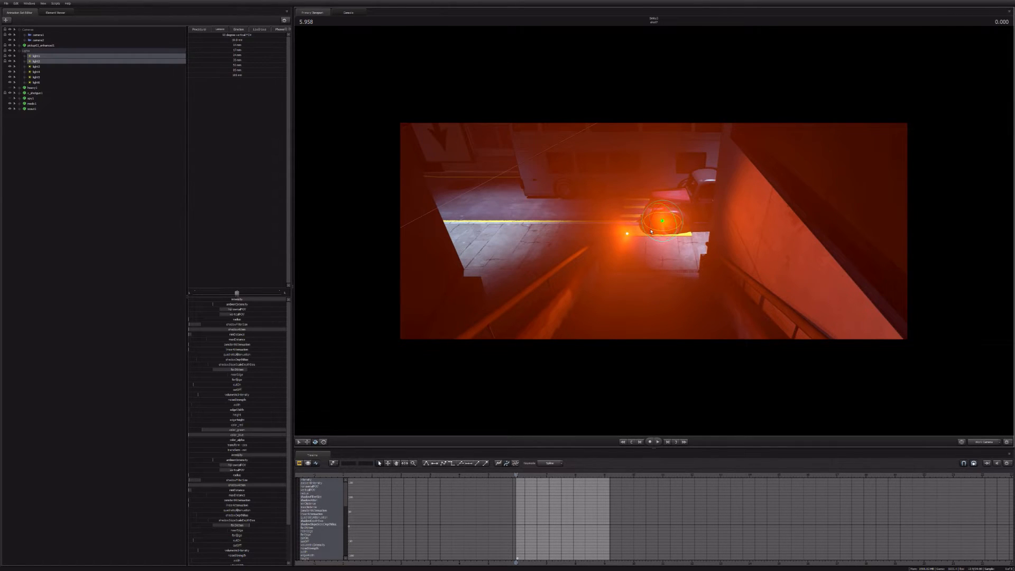
pyautogui.rightClick(37, 62)
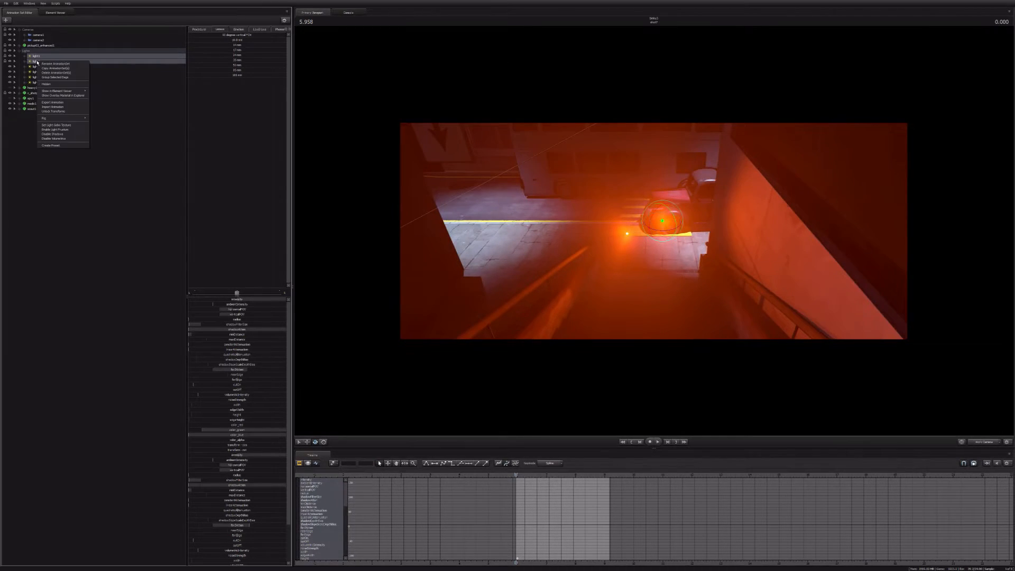
pyautogui.click(64, 112)
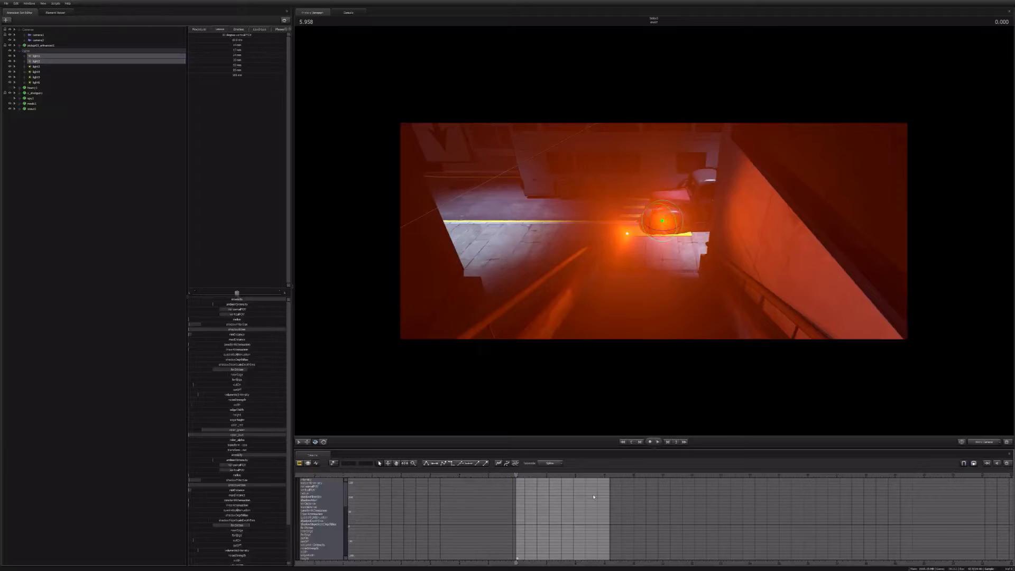
pyautogui.click(36, 62)
pyautogui.press('Up')
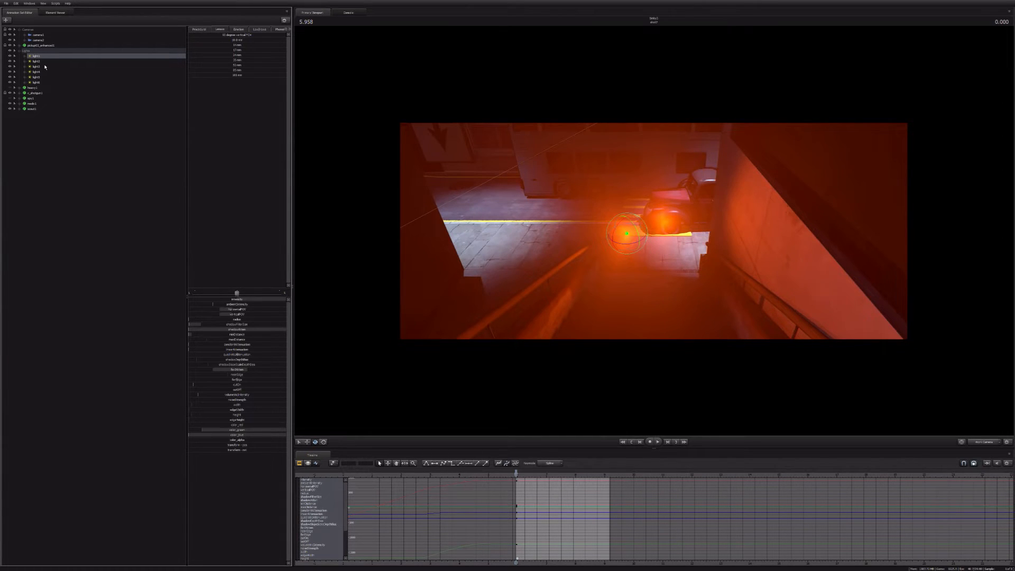
pyautogui.hotkey('shift', 'Down')
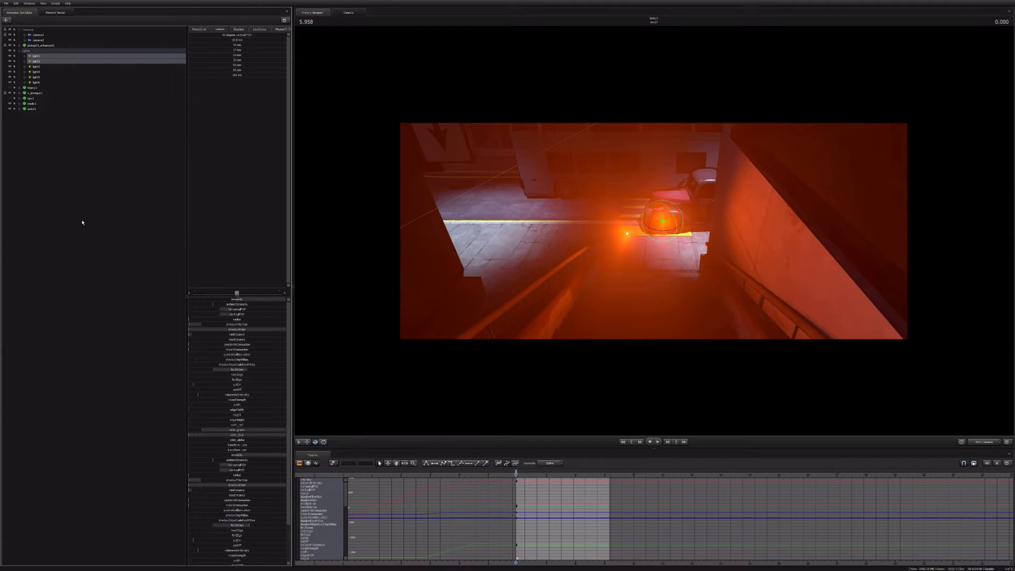
# Step: Re-aim the two orange lights below the stairs at the start of the copied shot and play back their sweep
pyautogui.moveTo(667, 238); pyautogui.dragTo(647, 230)
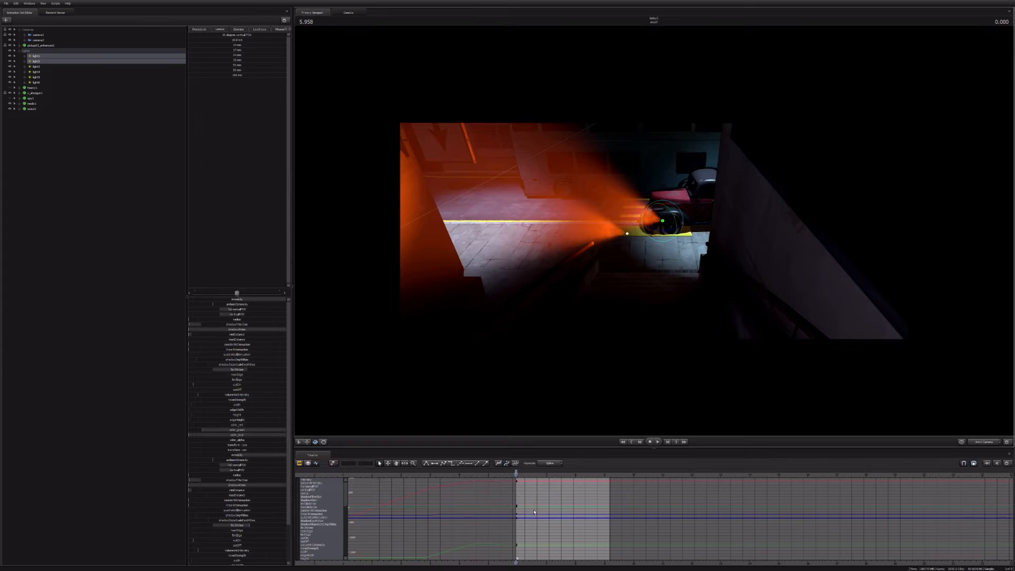
pyautogui.press('space')
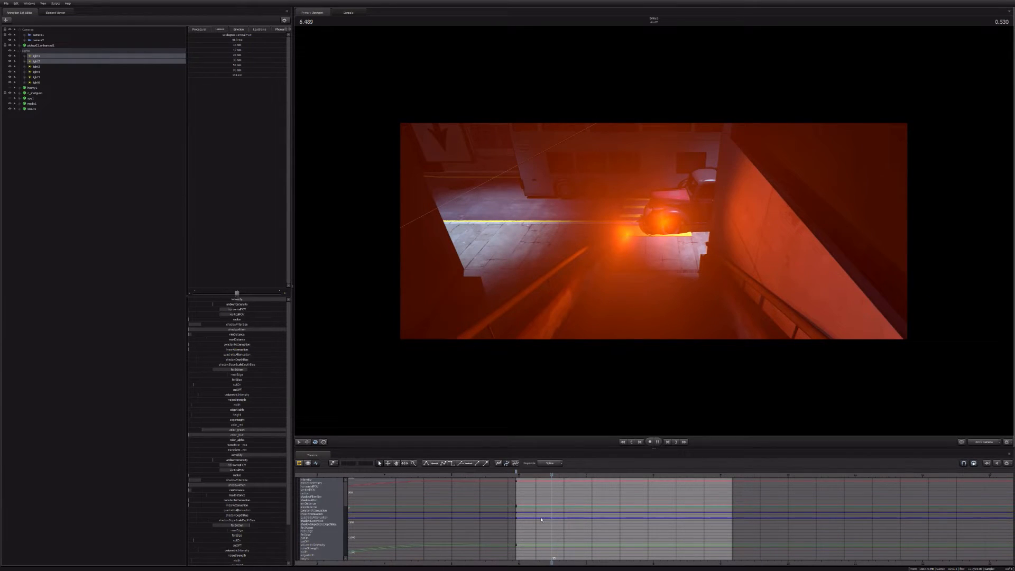
pyautogui.press('space')
pyautogui.moveTo(661, 231); pyautogui.dragTo(650, 229)
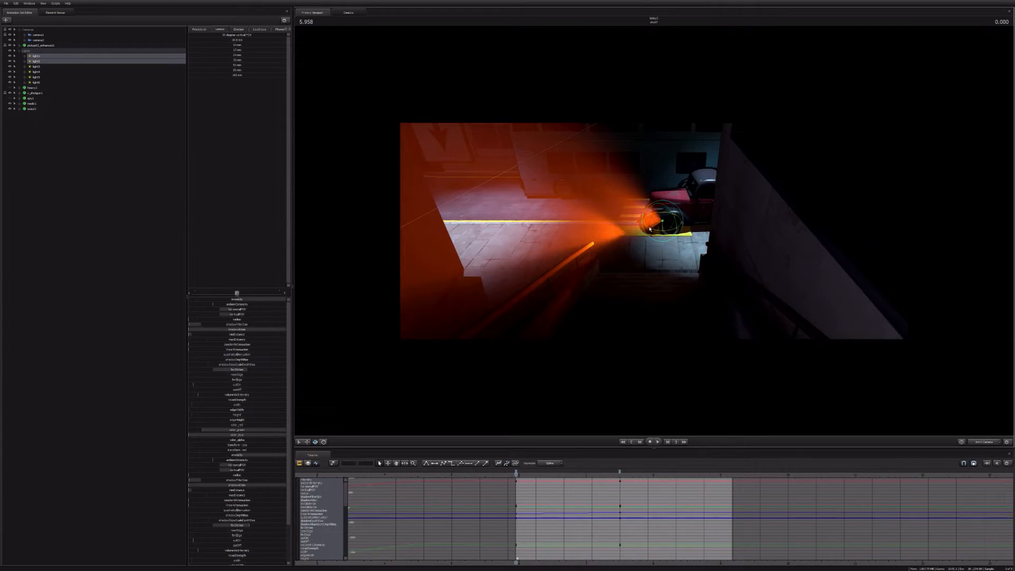
# Step: Add a key for the two orange lights at about 8.375 seconds, judging their glow through the copied shot's camera
pyautogui.press('F3')
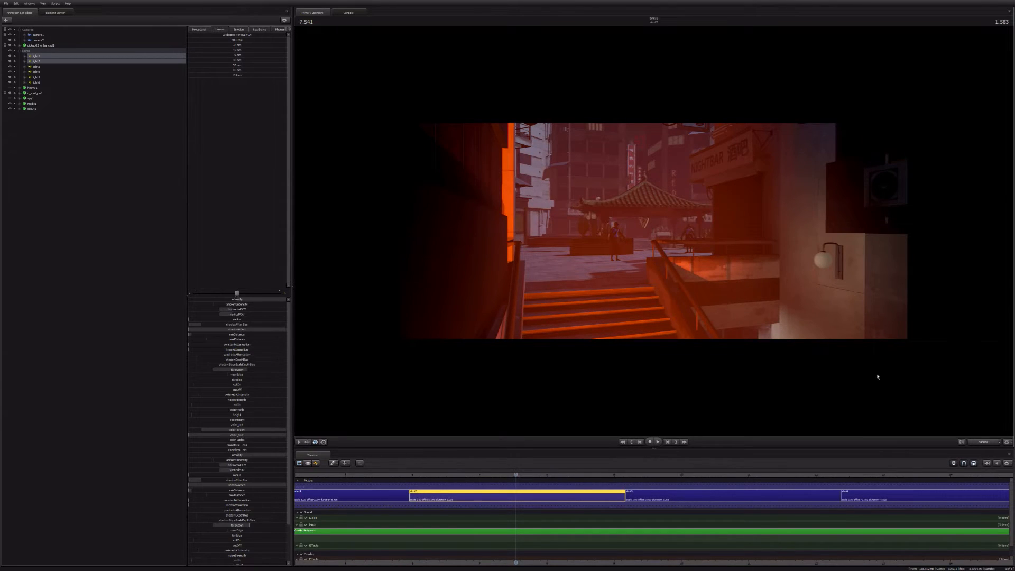
pyautogui.press('F4')
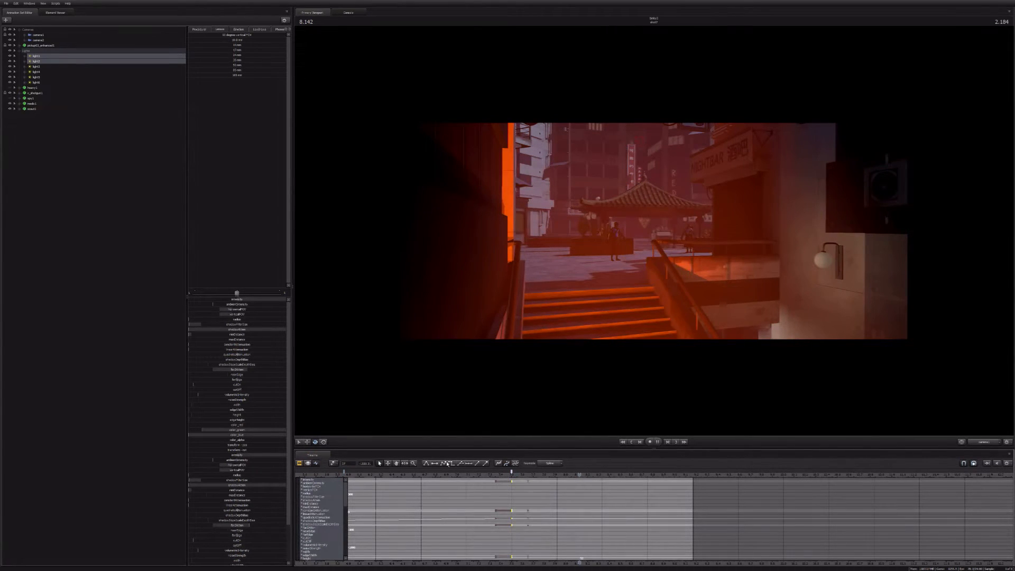
pyautogui.press('space')
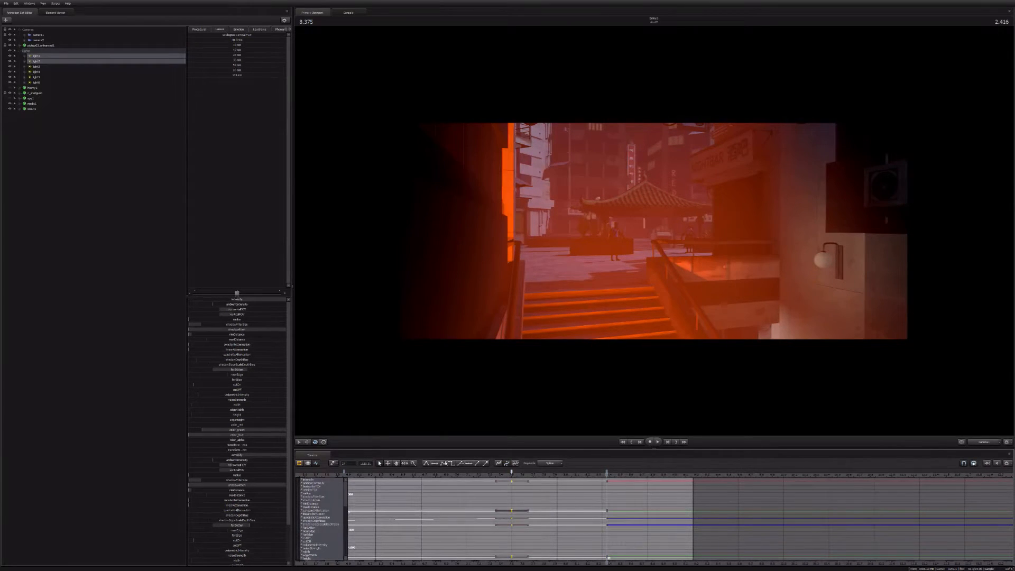
pyautogui.scroll(-2, 429, 473)
pyautogui.click(424, 472)
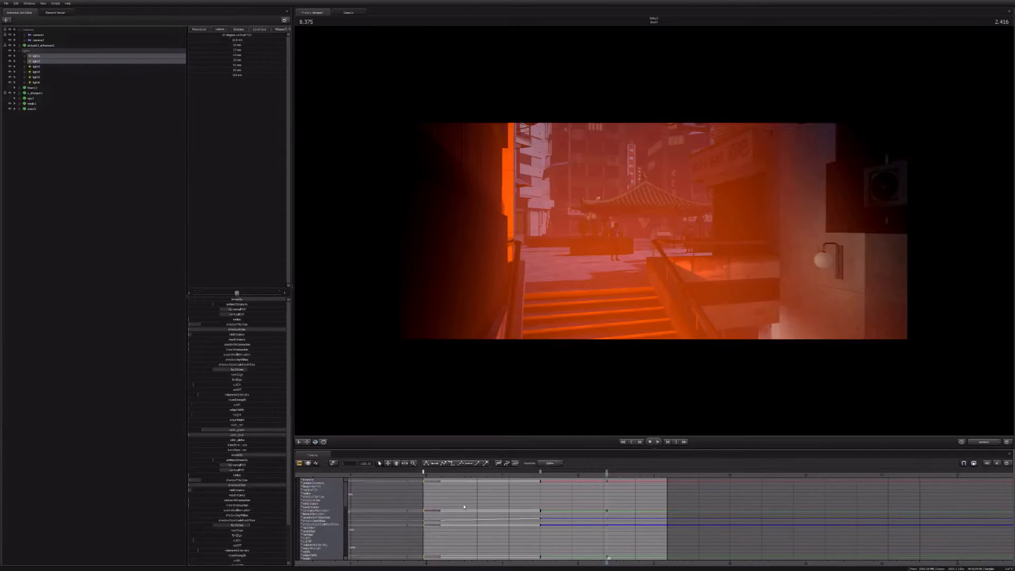
# Step: Play the copied shot from its start and continue into the following Scout shot to check the cut
pyautogui.press('Up')
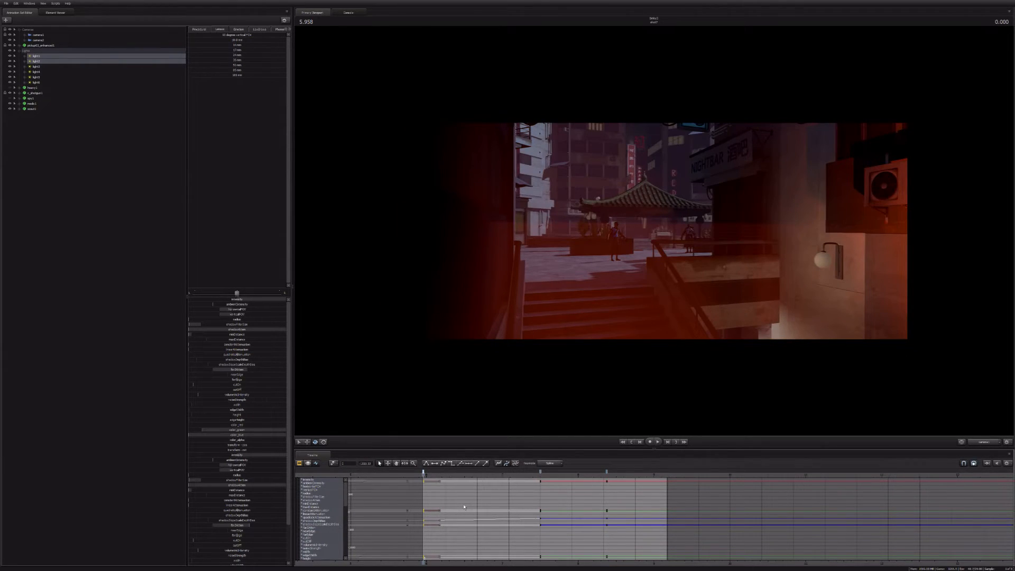
pyautogui.press('F2')
pyautogui.press('space')
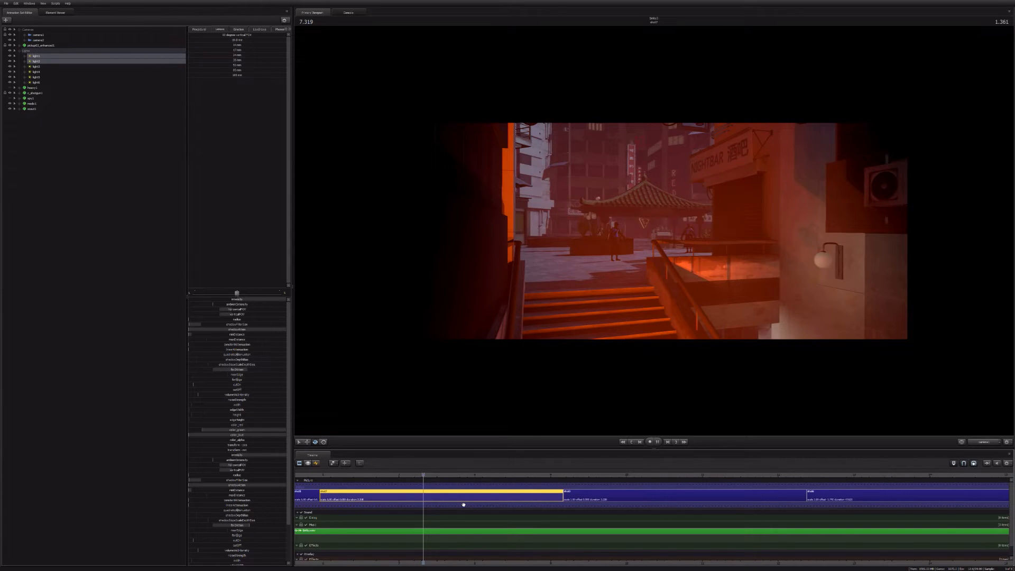
pyautogui.press('Down')
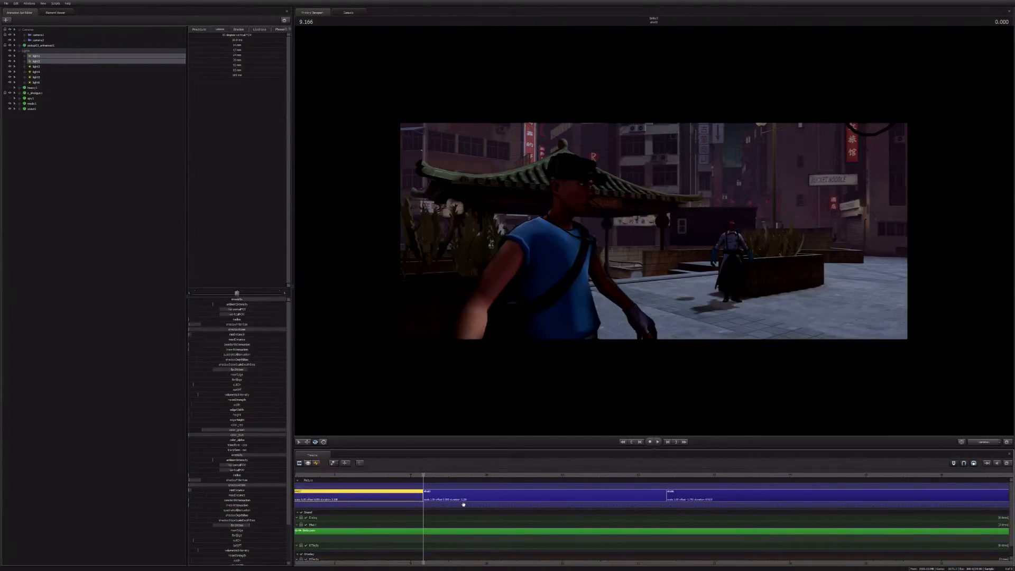
pyautogui.press('Up')
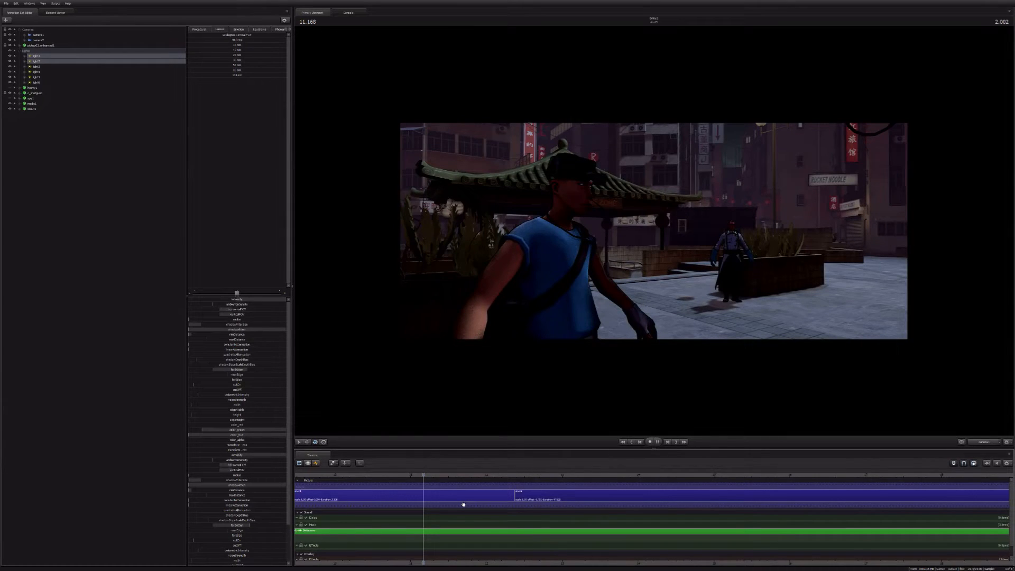
pyautogui.press('space')
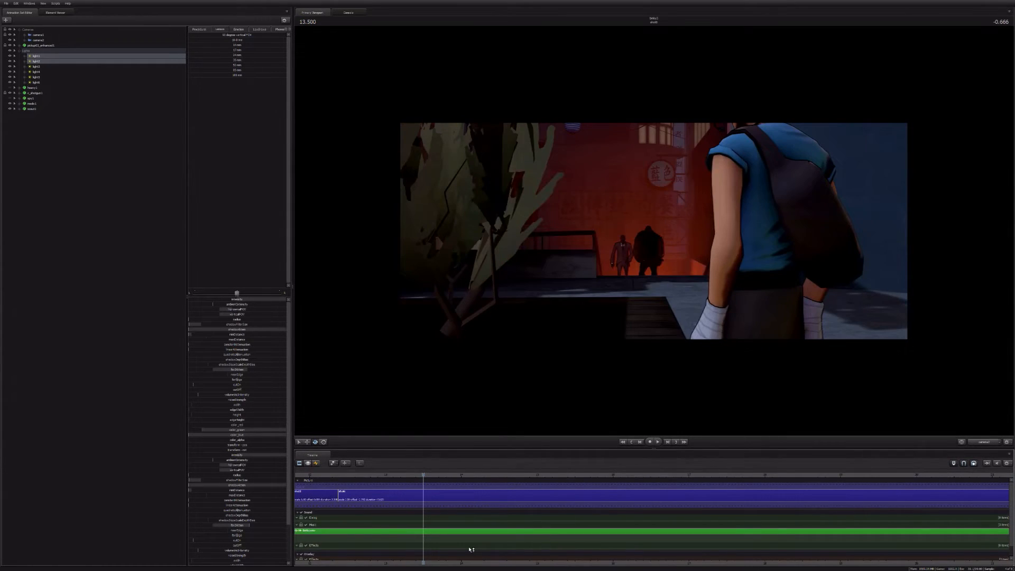
# Step: Scrub to the end of the Scout shot, play the opening overhead truck shot and leave only that shot selected
pyautogui.moveTo(471, 550); pyautogui.dragTo(816, 558, button='middle')
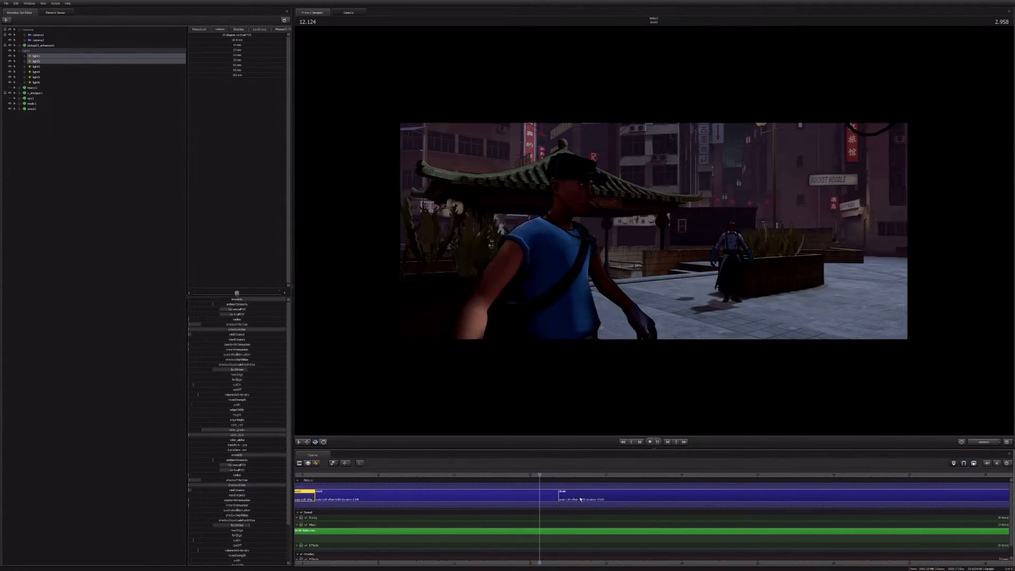
pyautogui.press('space')
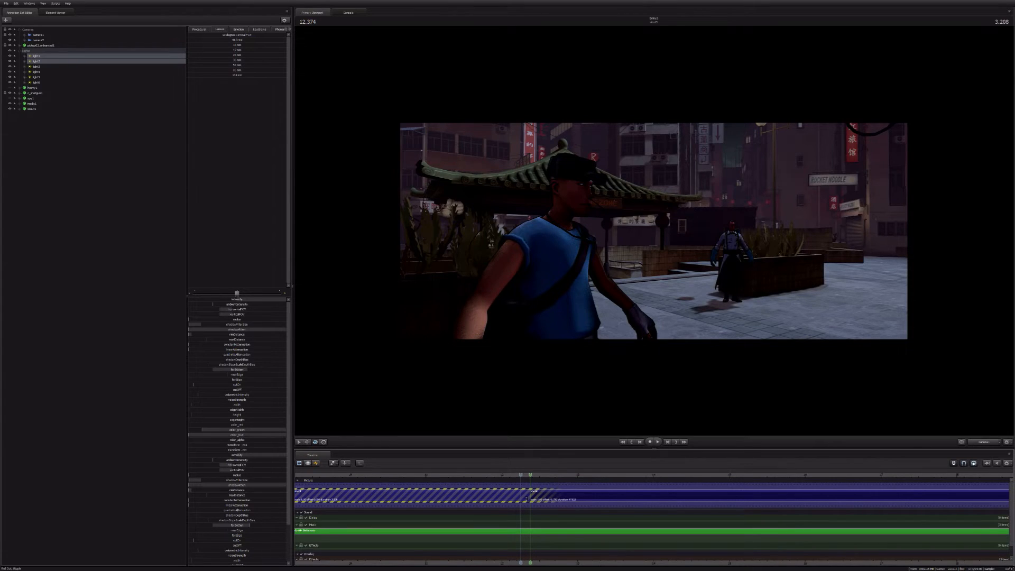
pyautogui.scroll(-4, 467, 517)
pyautogui.scroll(-2, 467, 516)
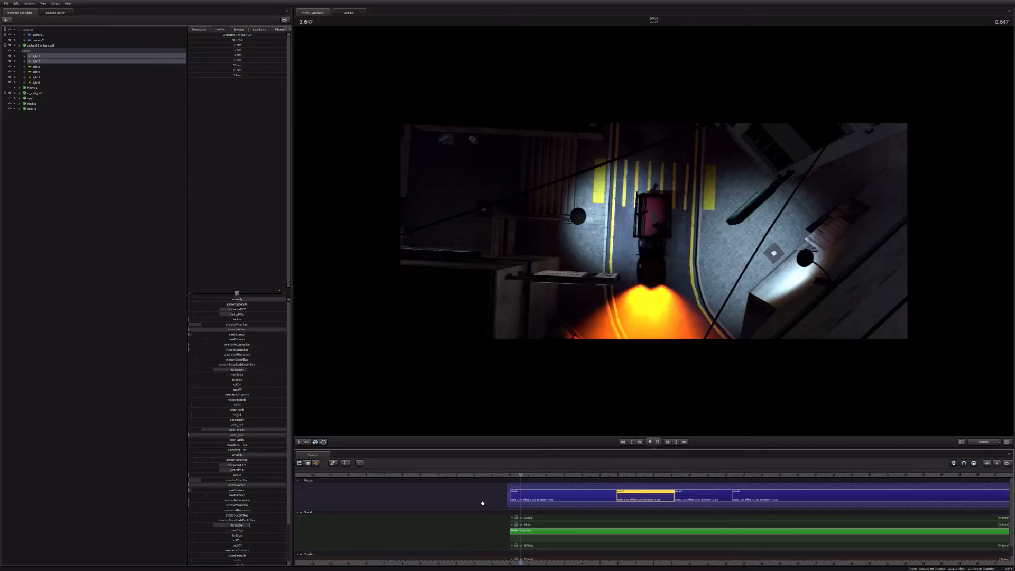
pyautogui.press('space')
pyautogui.hotkey('ctrl', 'a')
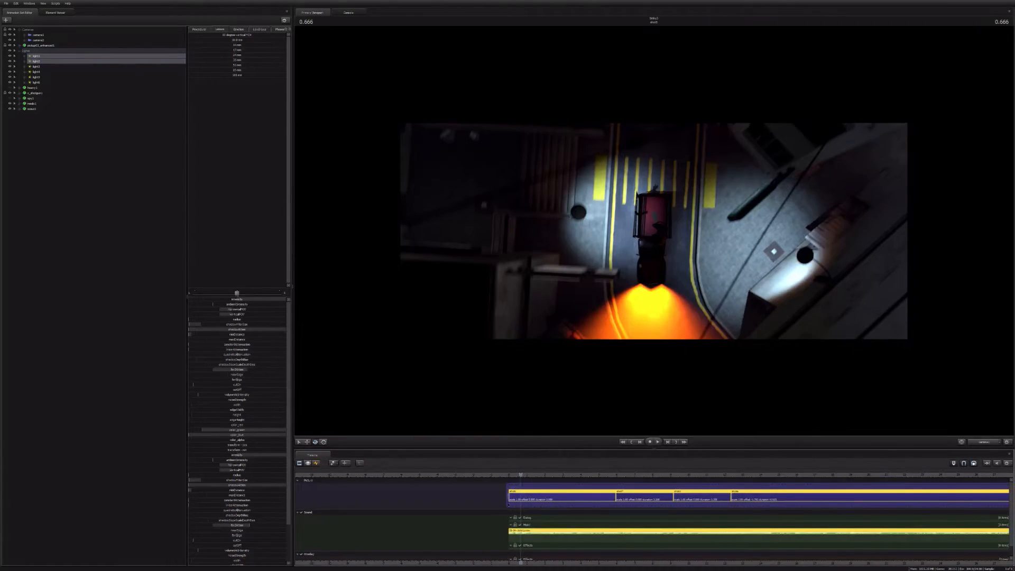
pyautogui.click(545, 498)
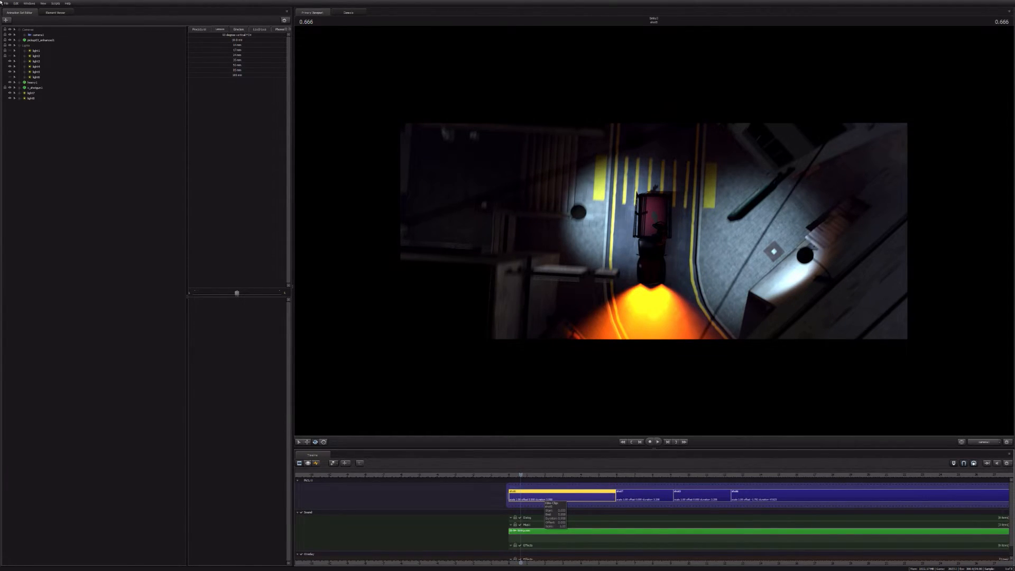
# Step: Open another recently used session file and play its longer shot sequence from the beginning
pyautogui.click(6, 3)
pyautogui.moveTo(21, 38)
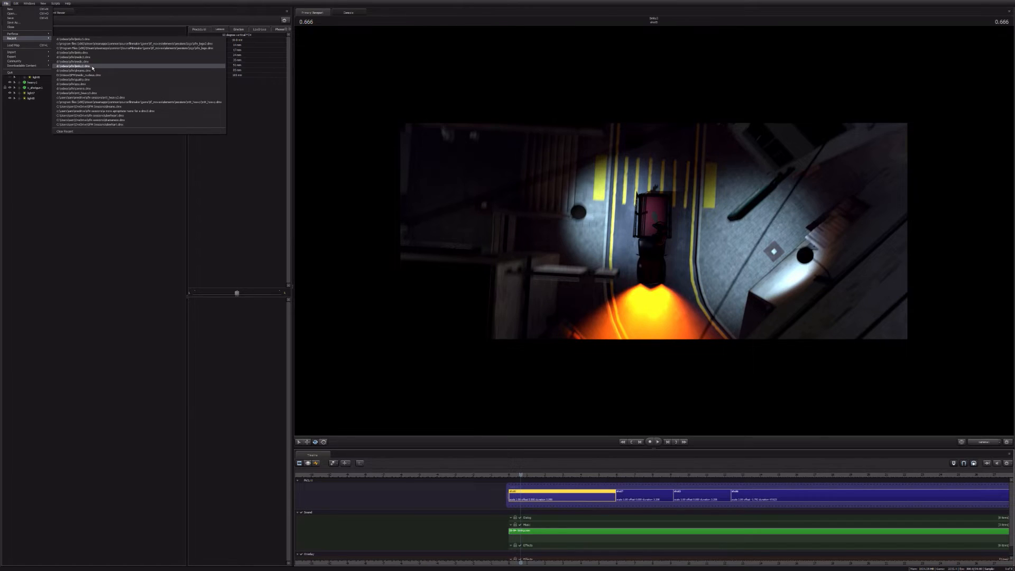
pyautogui.click(93, 68)
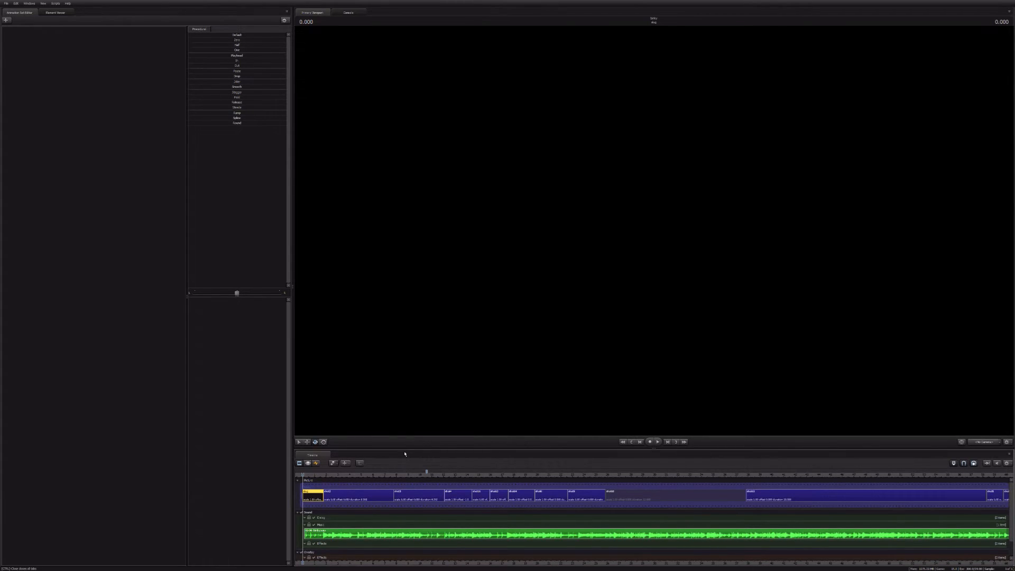
pyautogui.press('space')
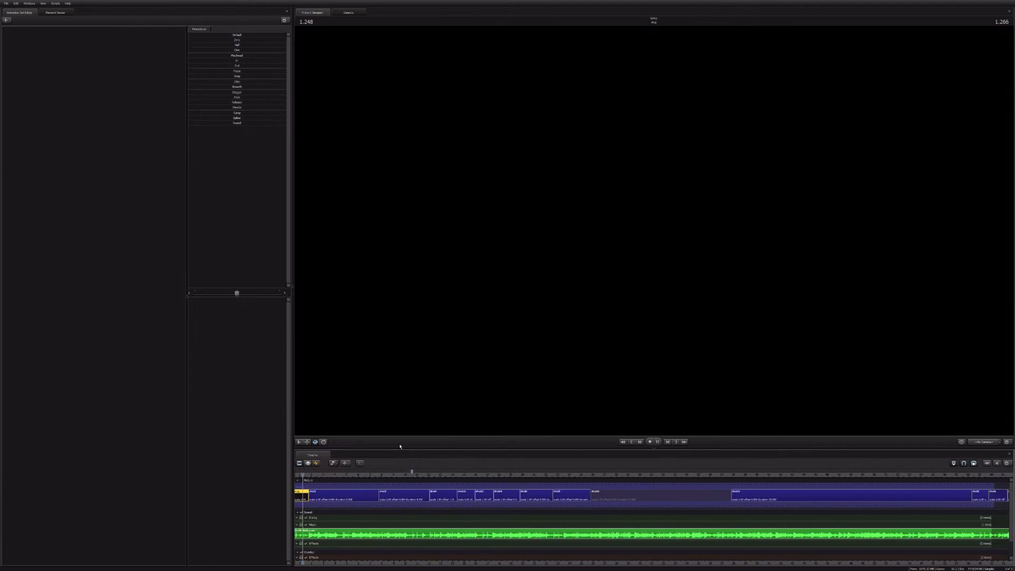
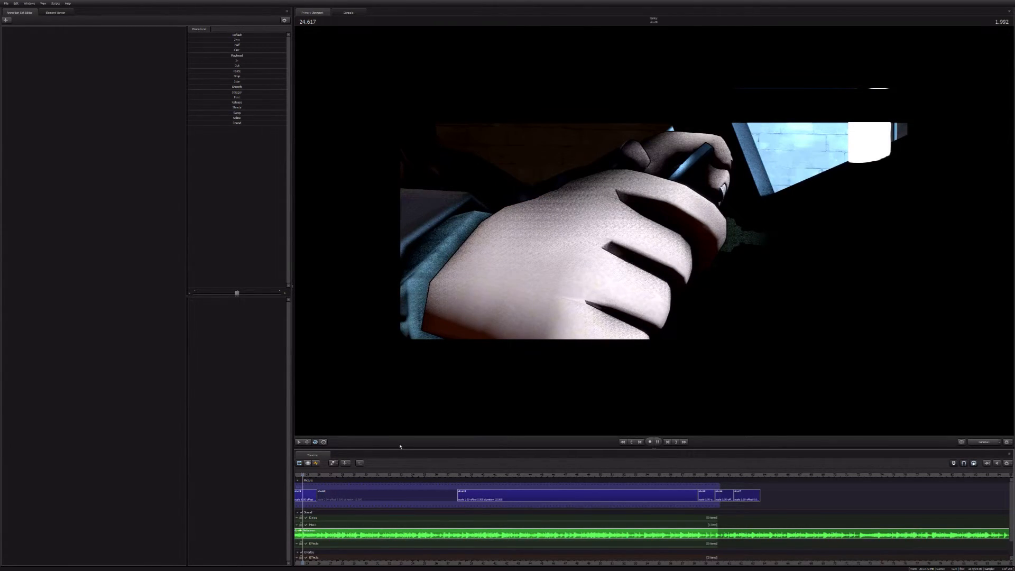
# Step: Stop playback, open the recently used session with the dark night street, and play its shots from the beginning
pyautogui.press('space')
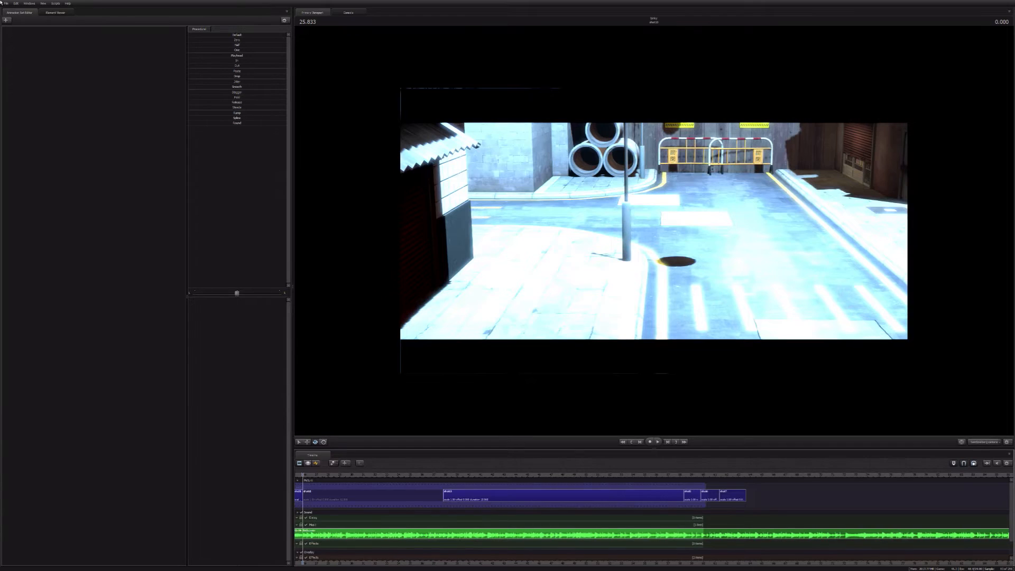
pyautogui.click(6, 3)
pyautogui.moveTo(39, 39)
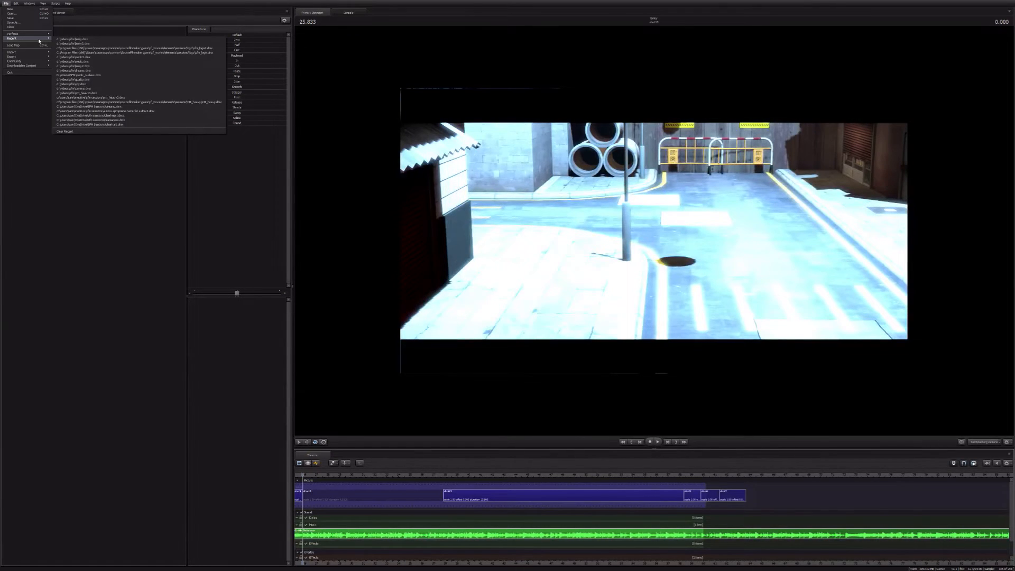
pyautogui.click(92, 65)
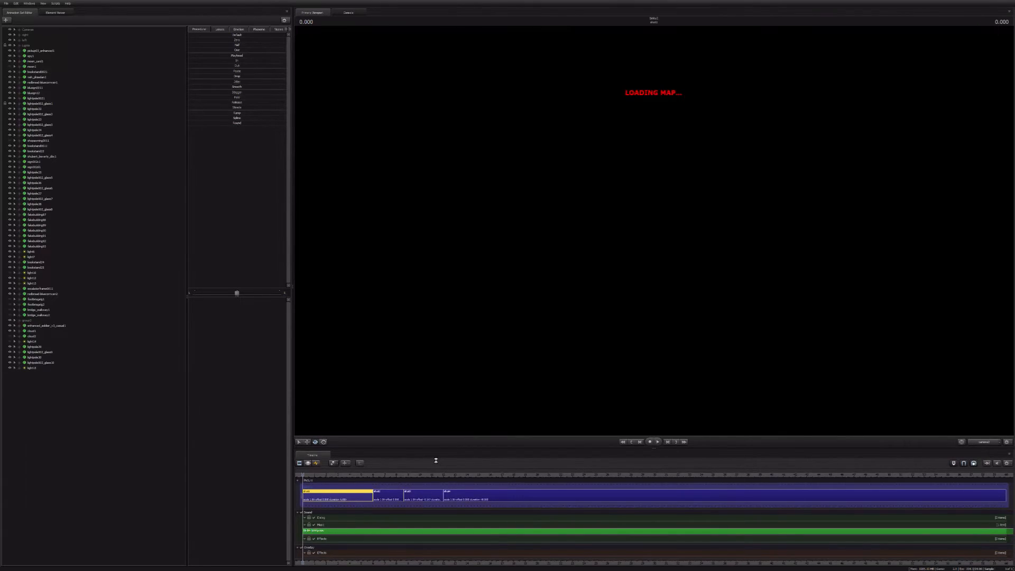
pyautogui.press('space')
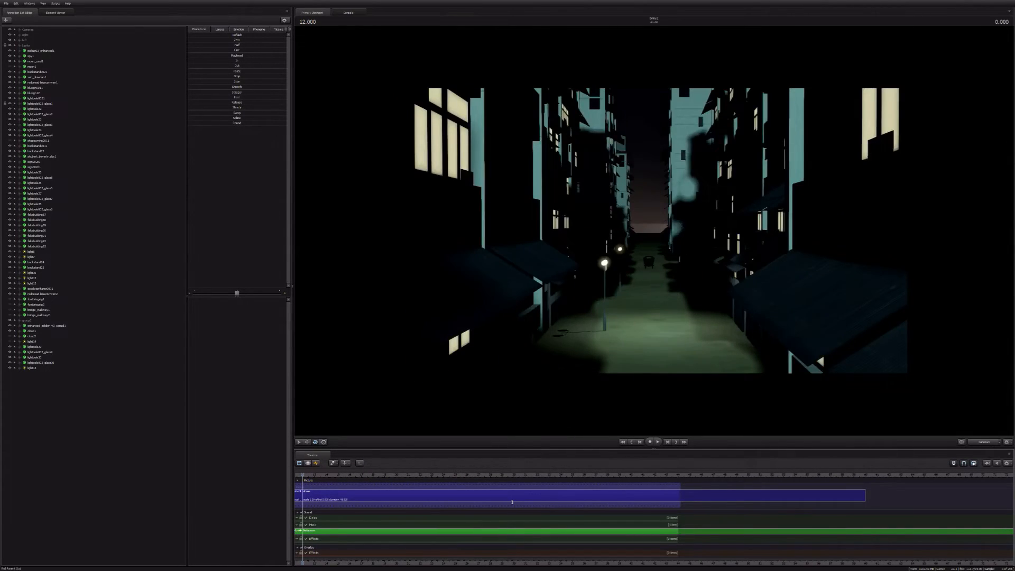
# Step: Bring the night street session's earlier shots into timeline view and toggle drawing of Other Entities at the fourth shot's start
pyautogui.moveTo(513, 503); pyautogui.dragTo(306, 500)
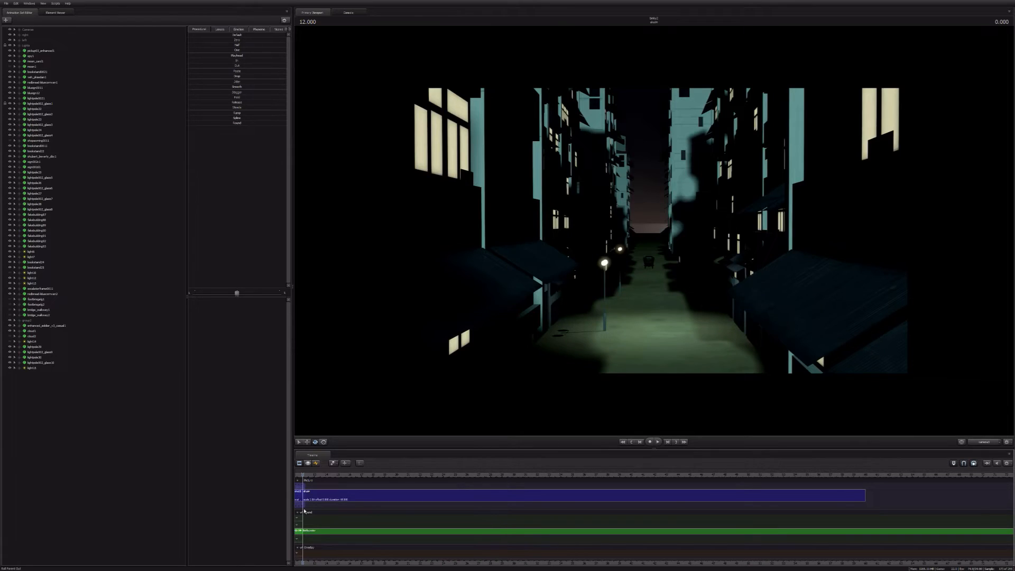
pyautogui.moveTo(304, 511); pyautogui.dragTo(826, 498, button='middle')
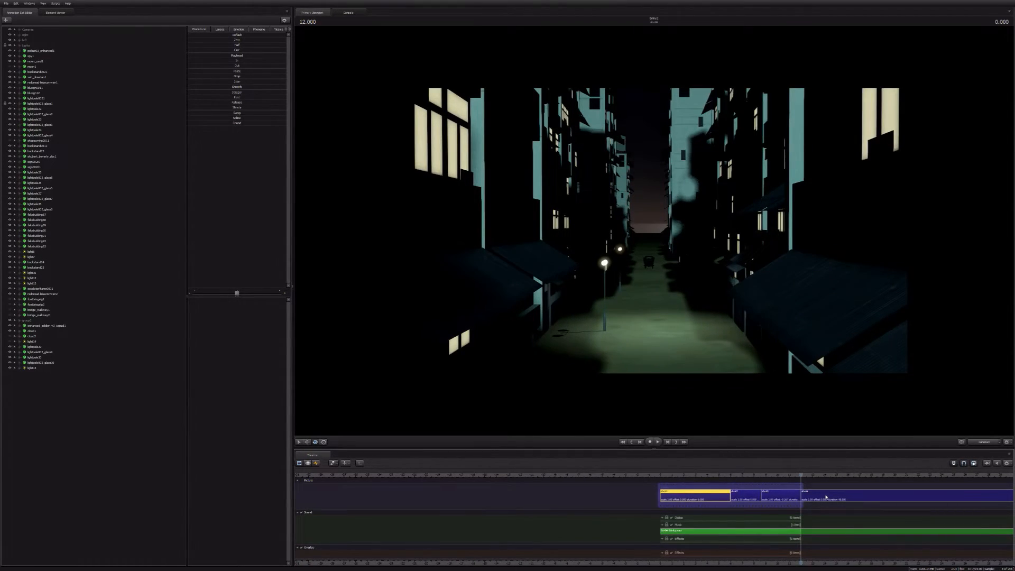
pyautogui.rightClick(673, 248)
pyautogui.moveTo(691, 272)
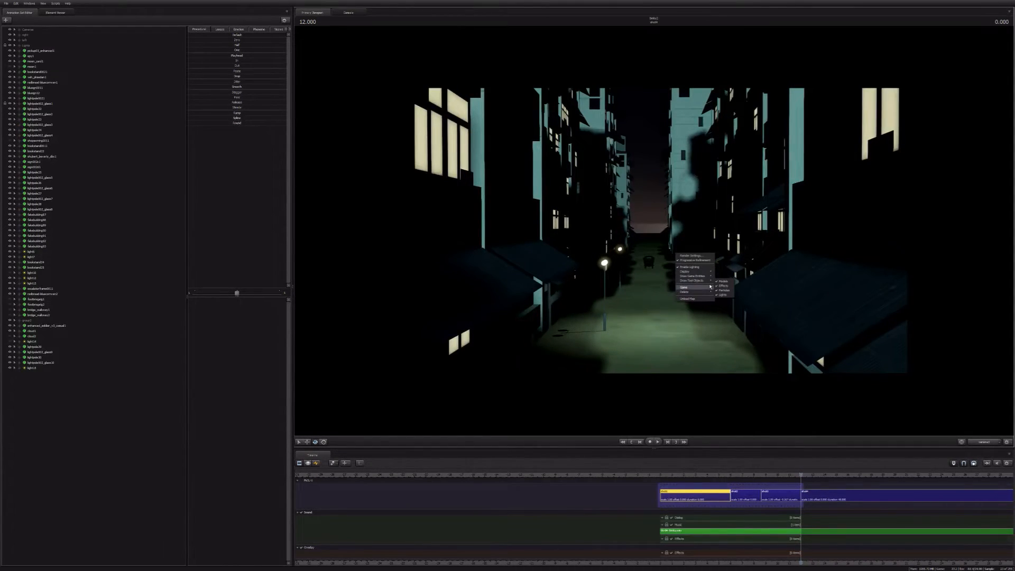
pyautogui.moveTo(711, 280)
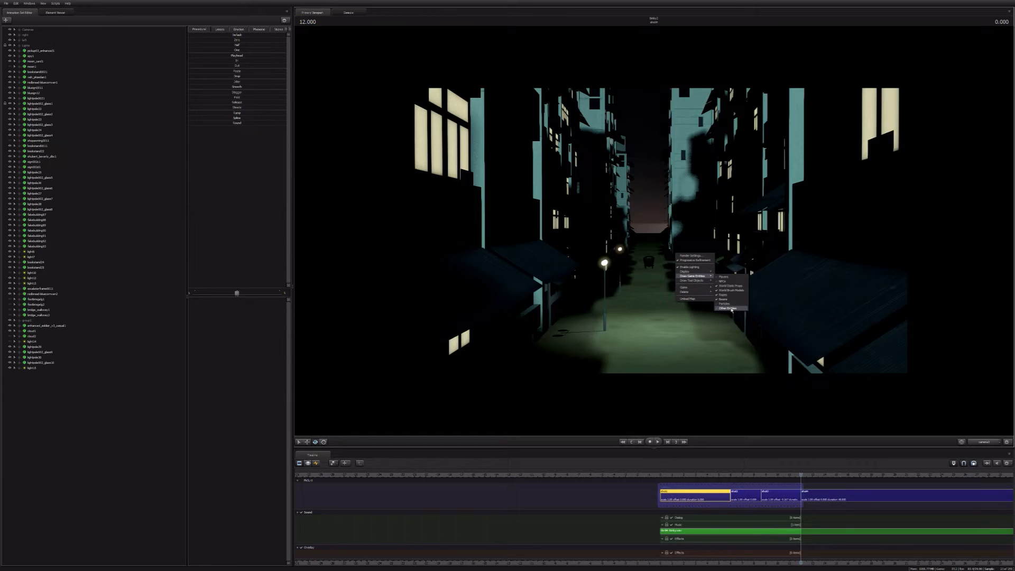
pyautogui.click(731, 309)
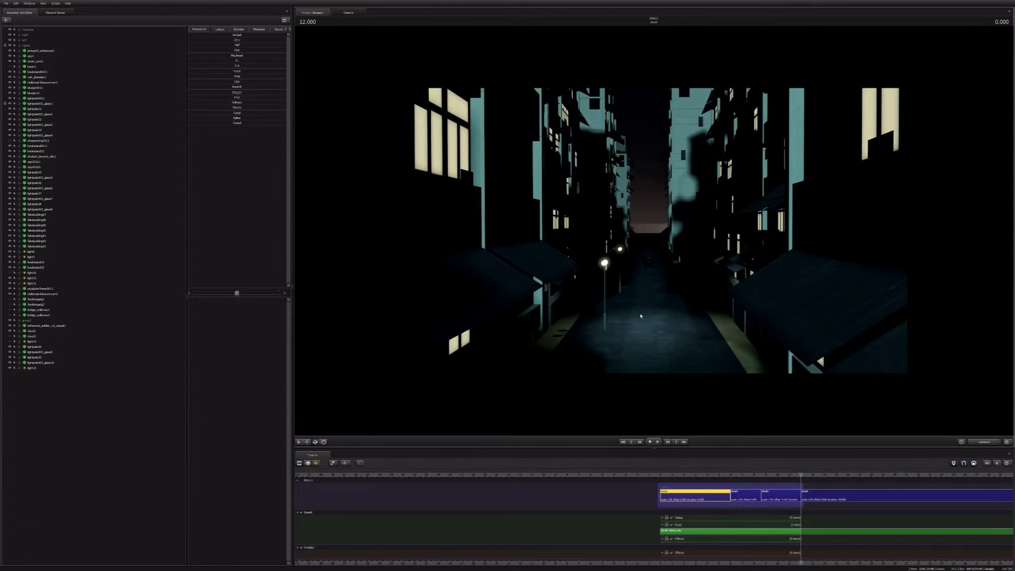
# Step: Reopen the plaza session from the recent files and play its opening shots from the beginning
pyautogui.click(6, 3)
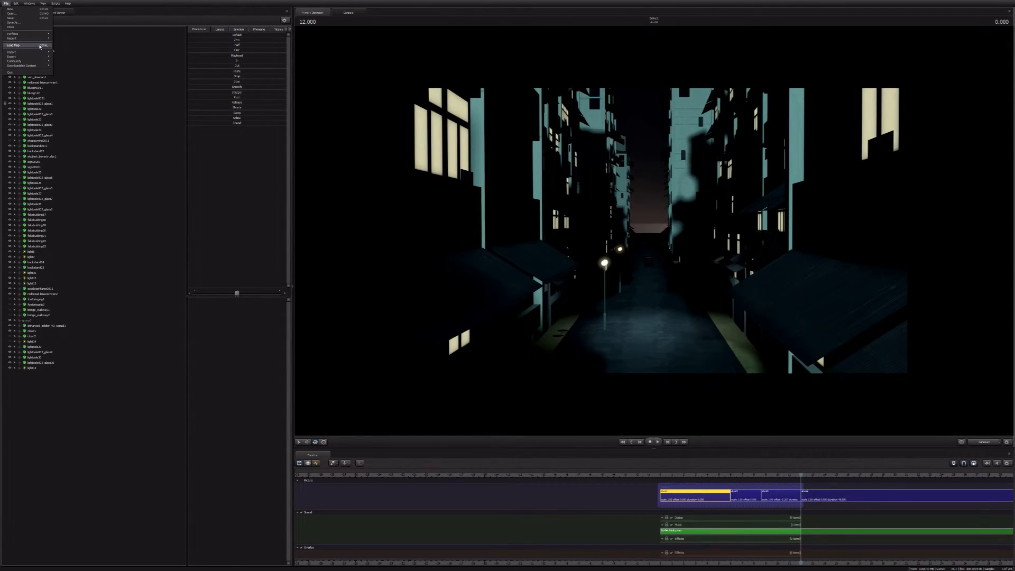
pyautogui.moveTo(41, 38)
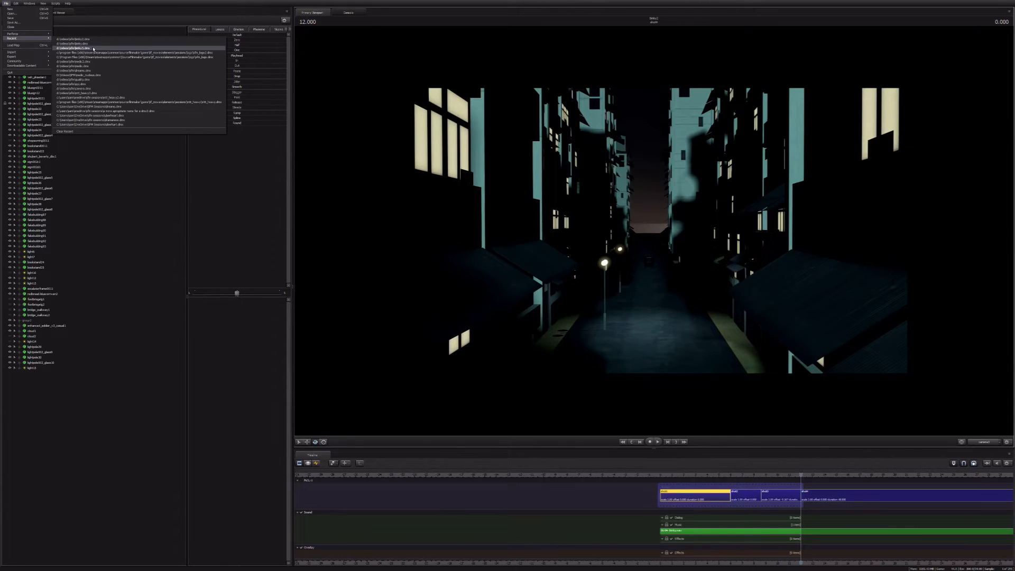
pyautogui.click(93, 49)
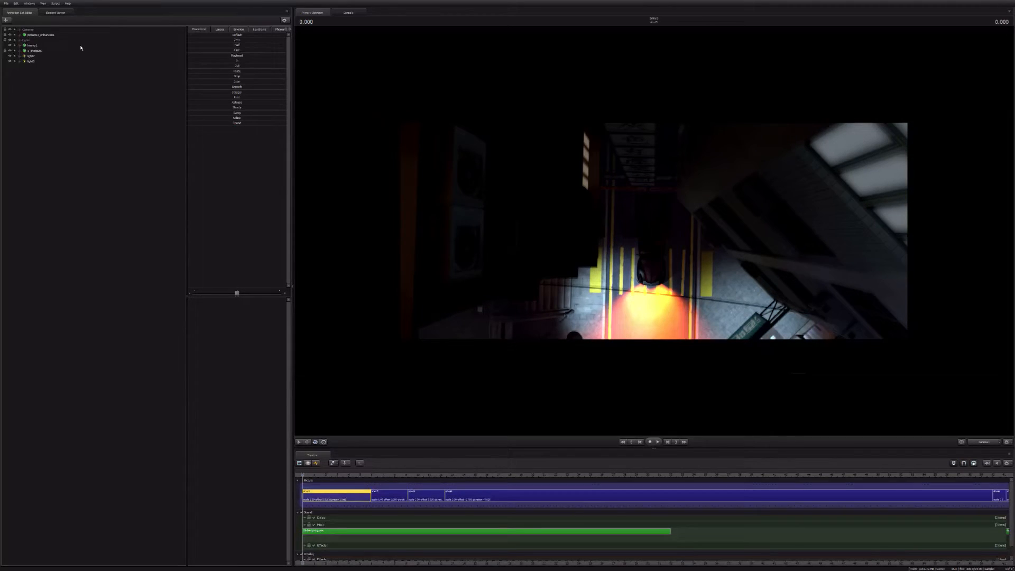
pyautogui.press('space')
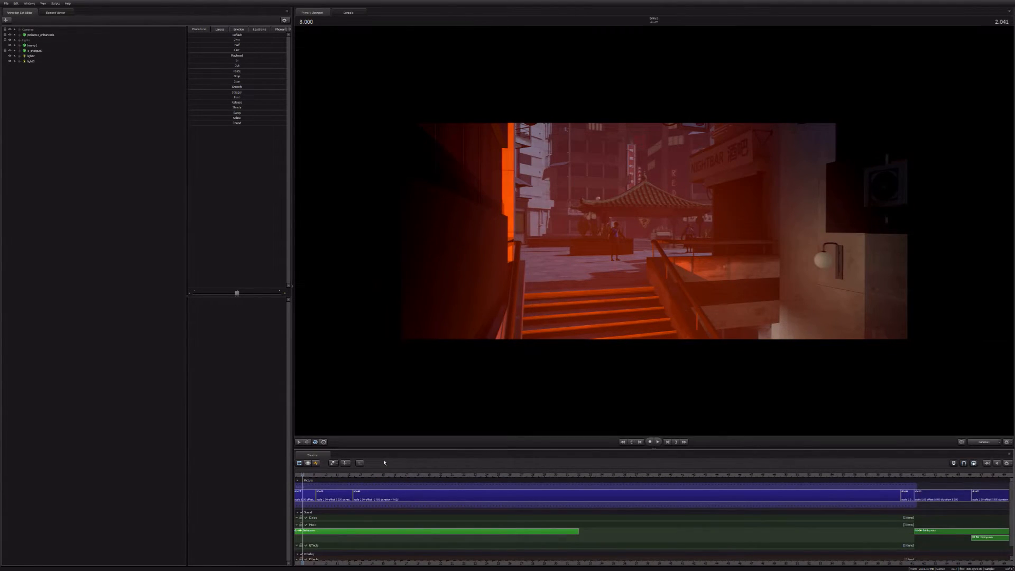
# Step: Show the second shot's first two lights in the Graph Editor and move the playhead to the shot's start
pyautogui.moveTo(348, 521); pyautogui.dragTo(594, 566, button='middle')
pyautogui.scroll(2, 535, 499)
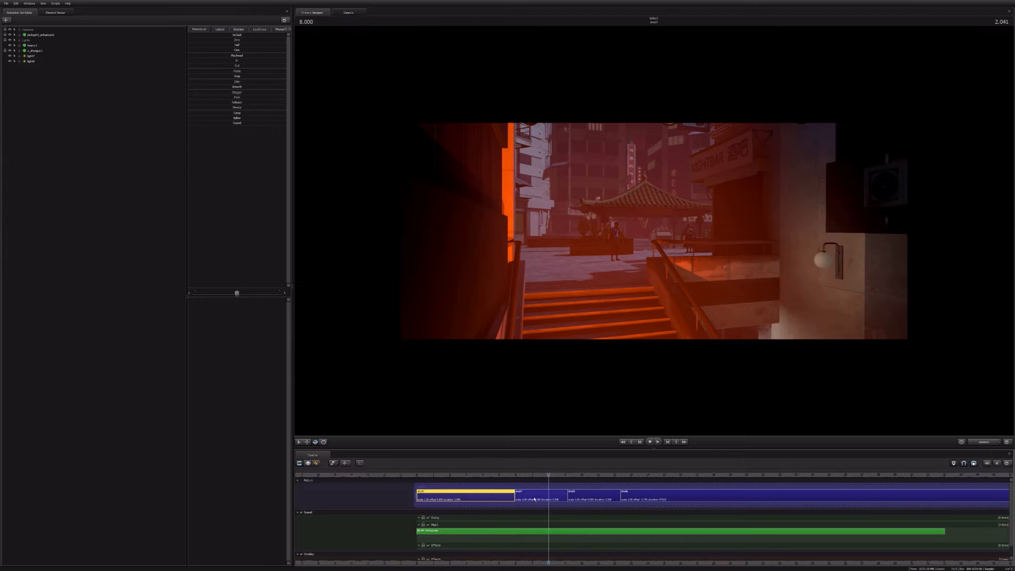
pyautogui.doubleClick(535, 499)
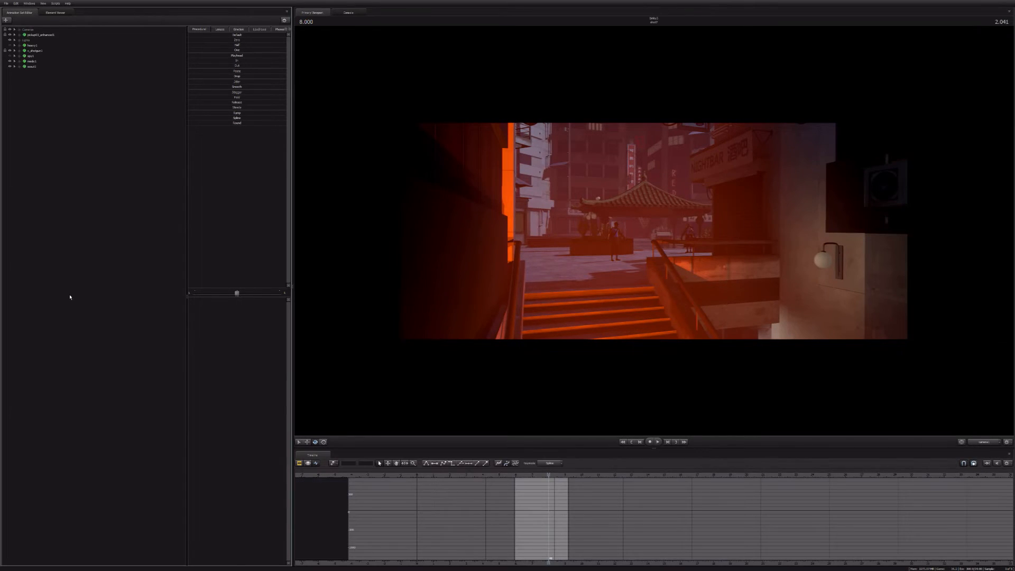
pyautogui.click(14, 39)
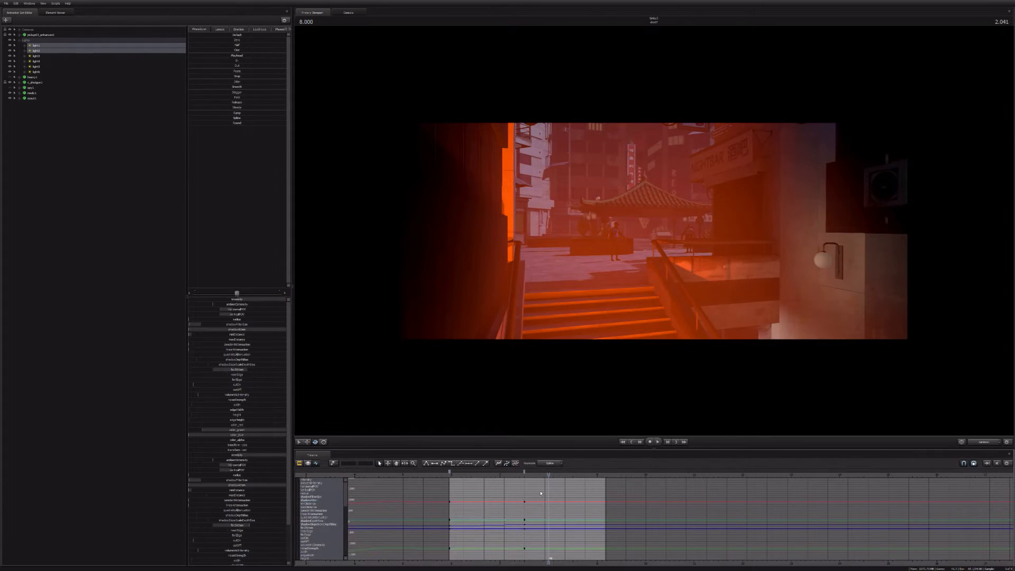
pyautogui.press('Home')
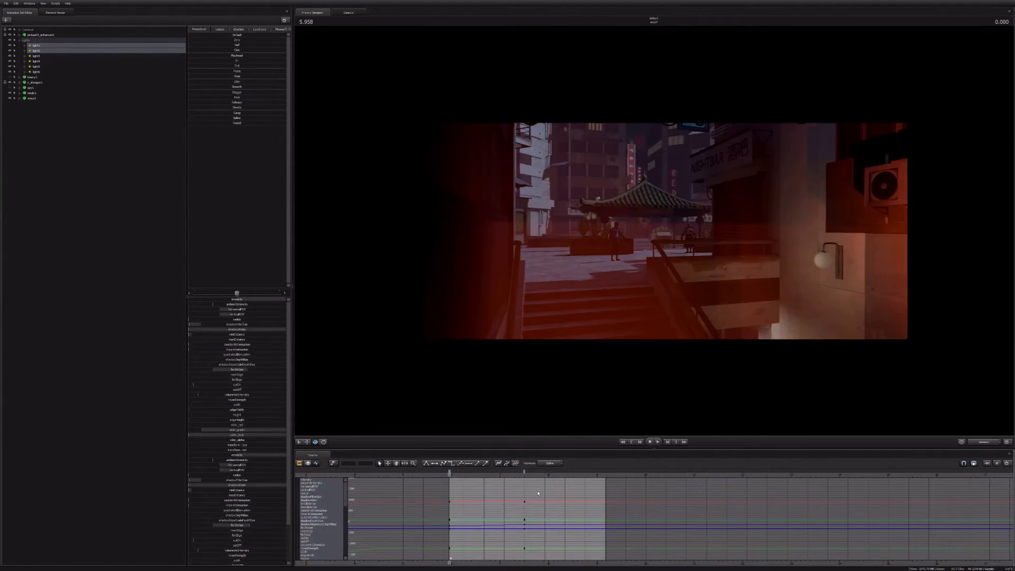
# Step: Switch to the work camera and examine the two orange lights around the parked truck
pyautogui.click(984, 443)
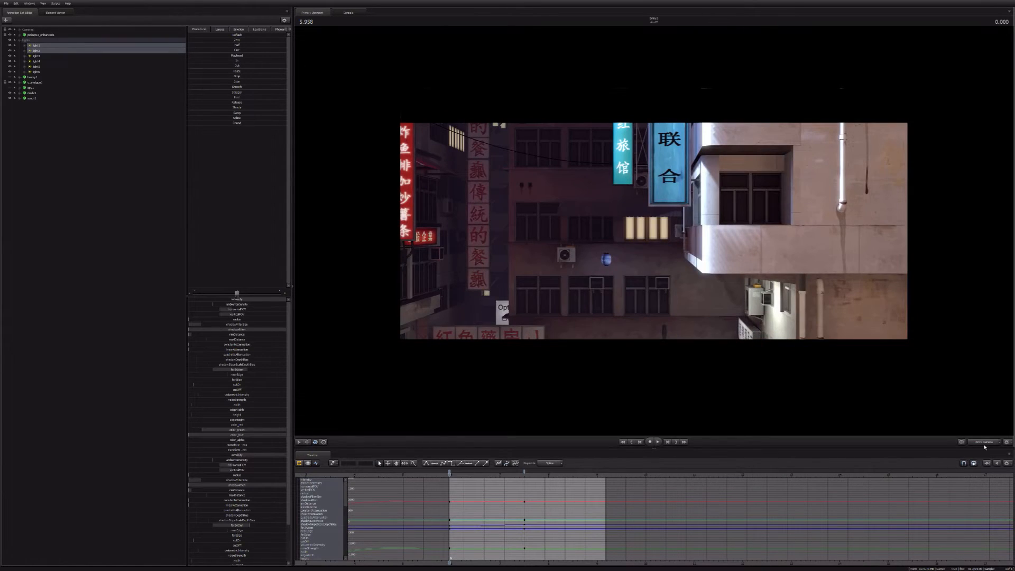
pyautogui.moveTo(984, 448); pyautogui.dragTo(956, 446)
pyautogui.click(962, 442)
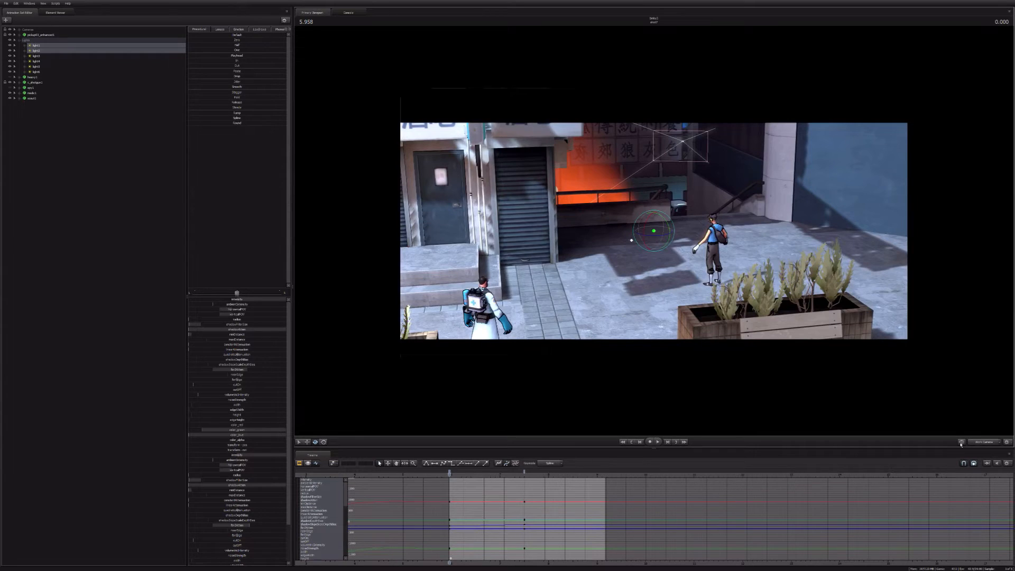
pyautogui.click(961, 443)
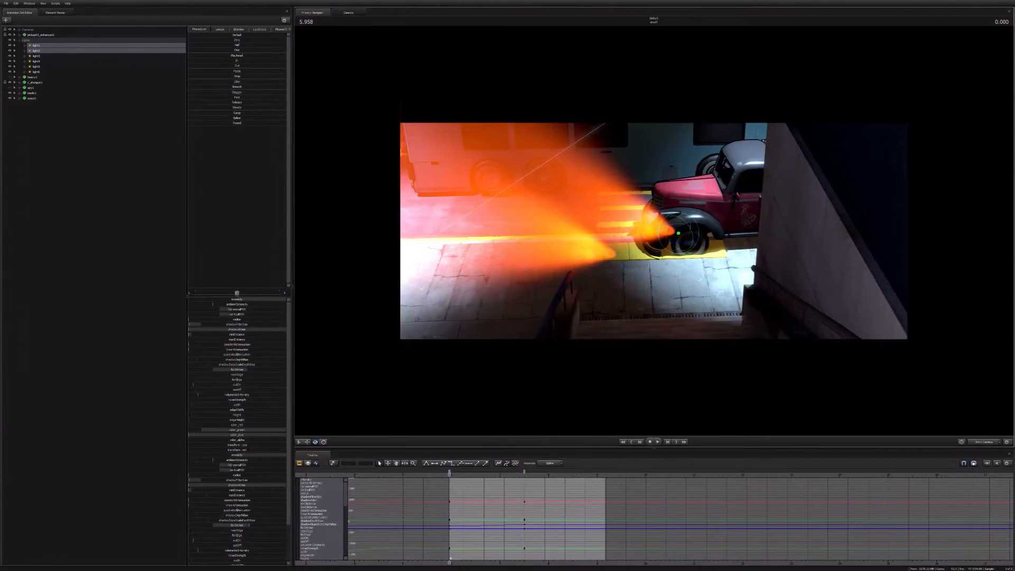
pyautogui.moveTo(654, 231); pyautogui.dragTo(696, 253)
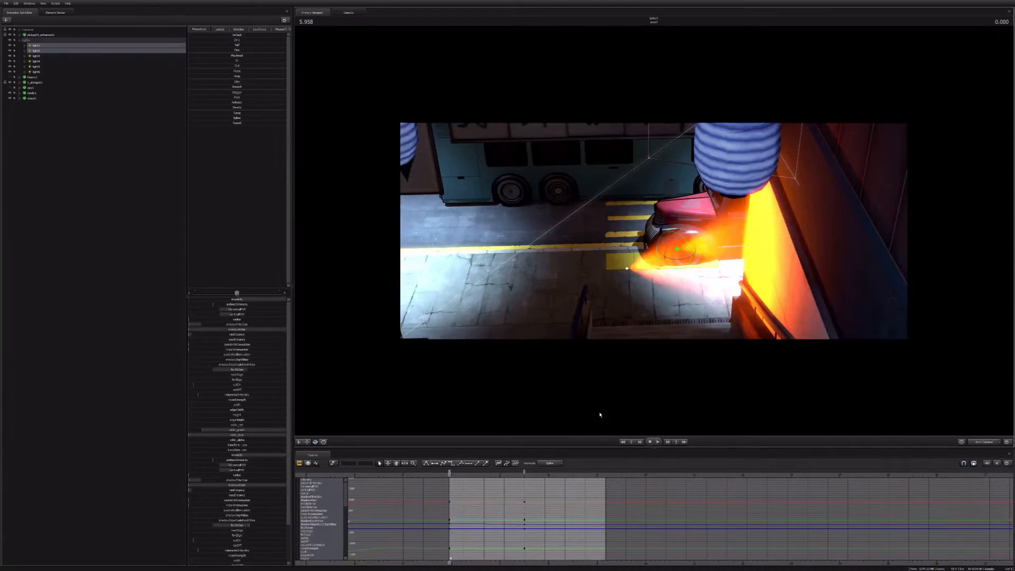
# Step: Return to the shot camera and play the shot twice to review the orange lights sweeping across the plaza
pyautogui.click(982, 443)
pyautogui.press('space')
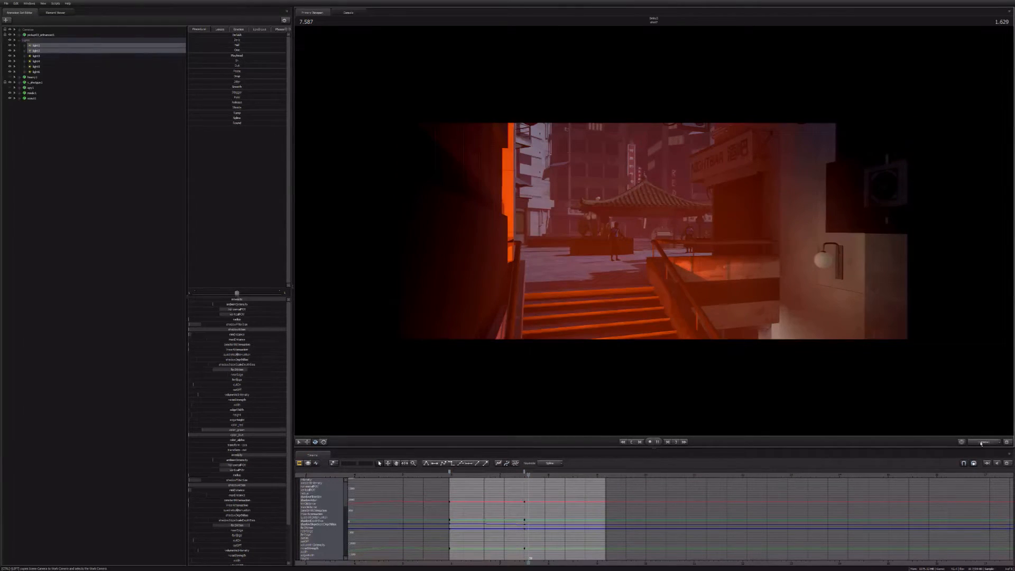
pyautogui.press('space')
pyautogui.scroll(4, 542, 499)
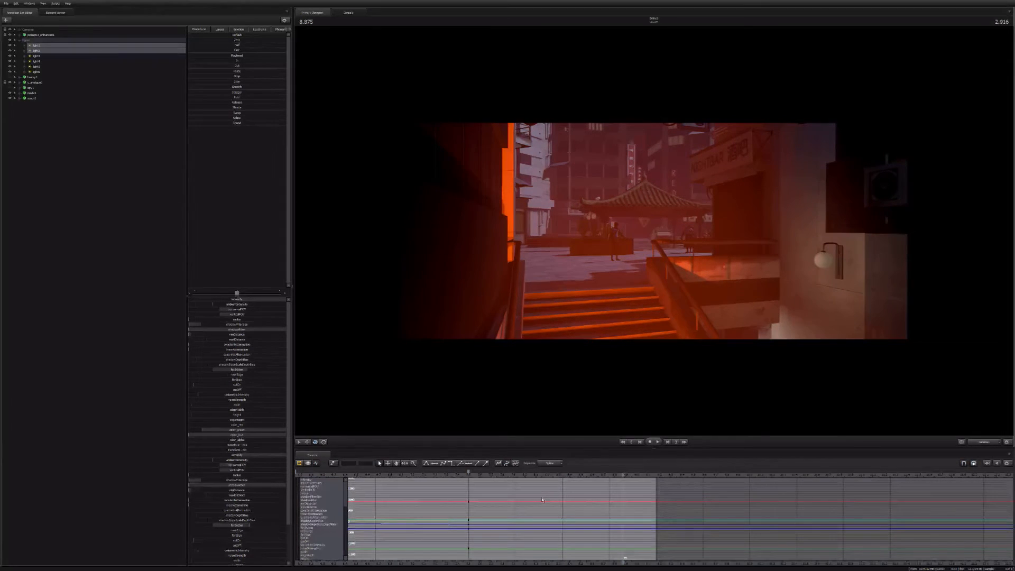
pyautogui.press('space')
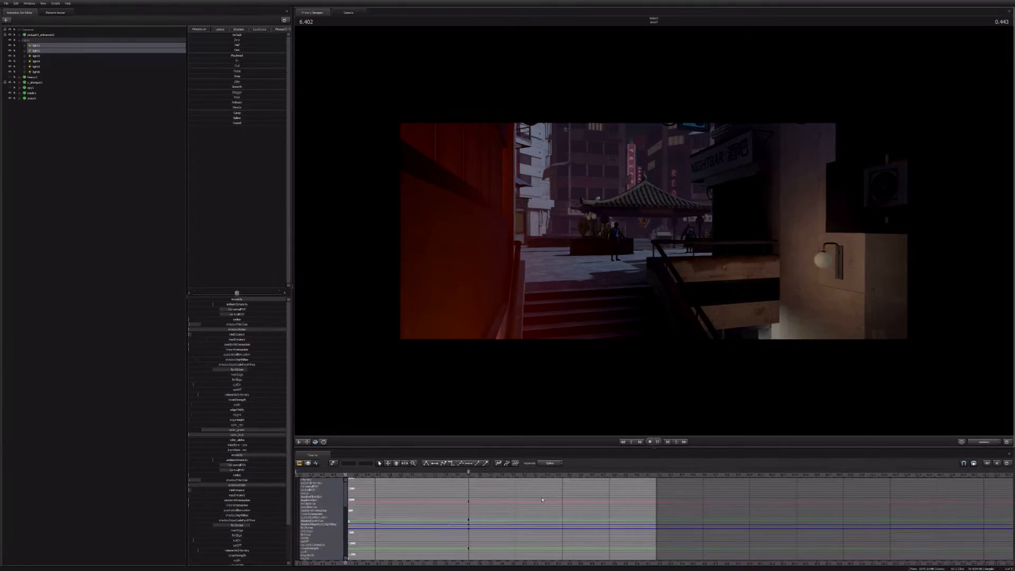
pyautogui.press('space')
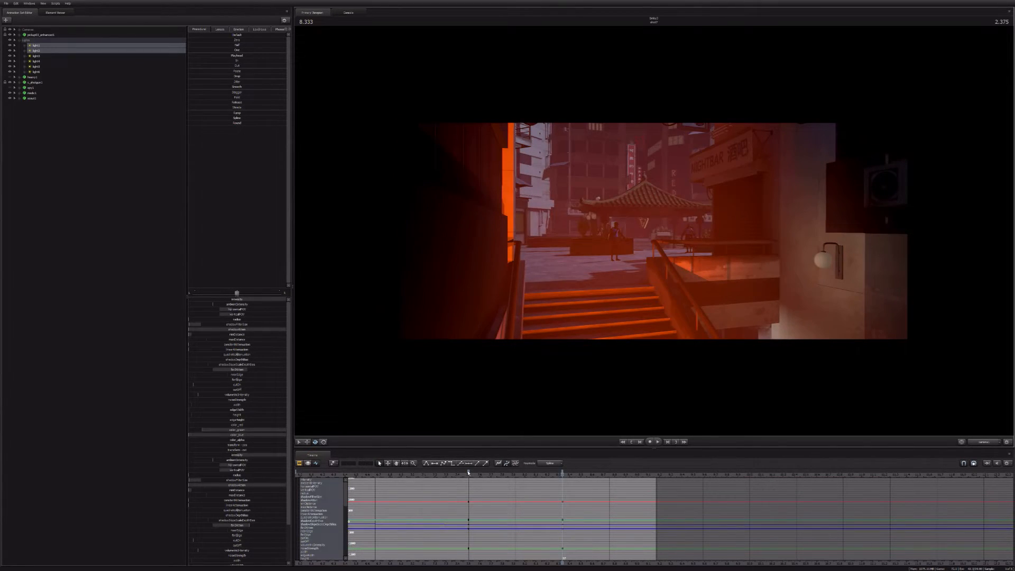
# Step: Inspect the two lights' middle, first and last keys in turn, comparing the glow at the shot's start and at 8.375 seconds
pyautogui.click(468, 473)
pyautogui.scroll(-3, 468, 473)
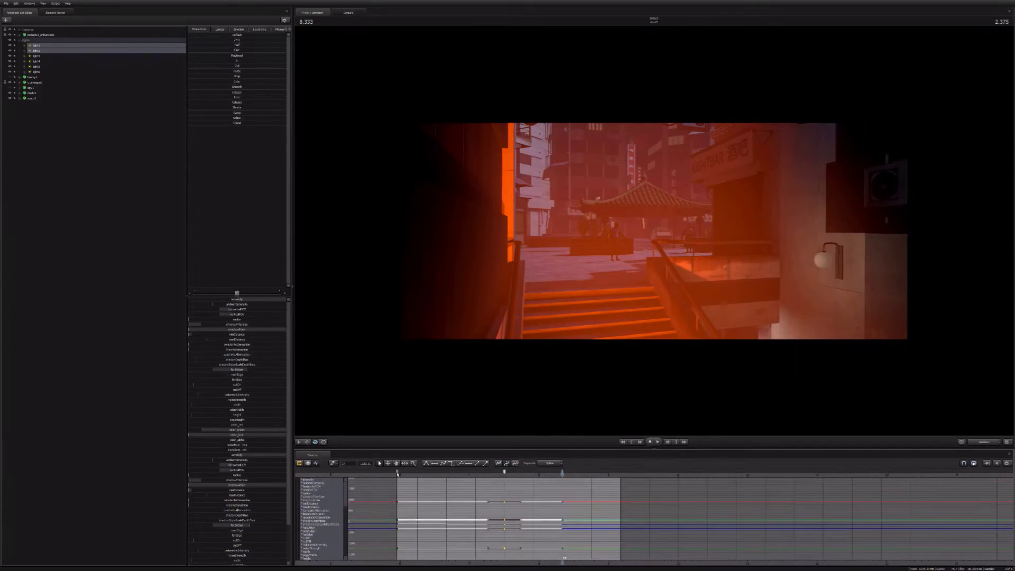
pyautogui.click(398, 473)
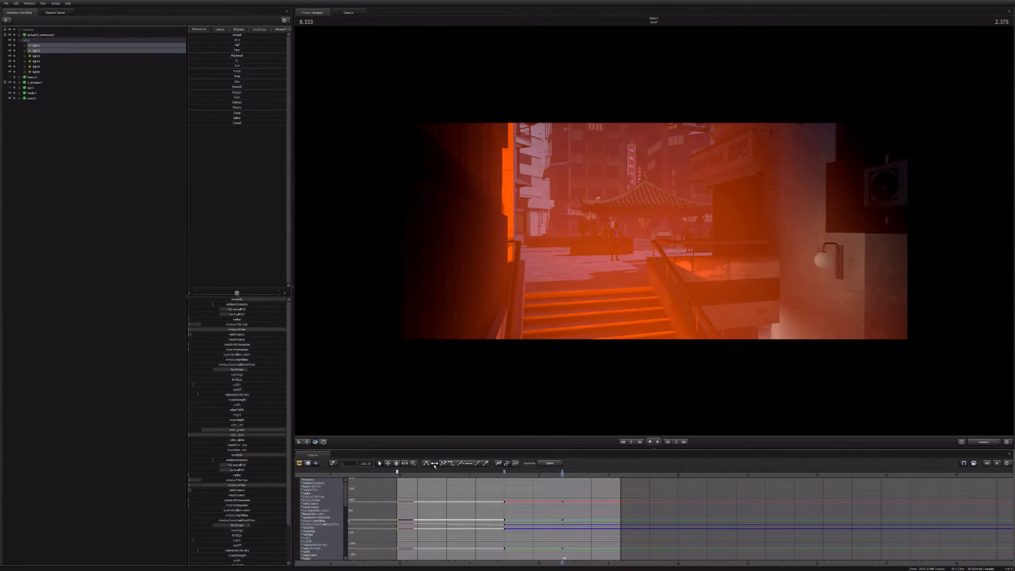
pyautogui.press('Up')
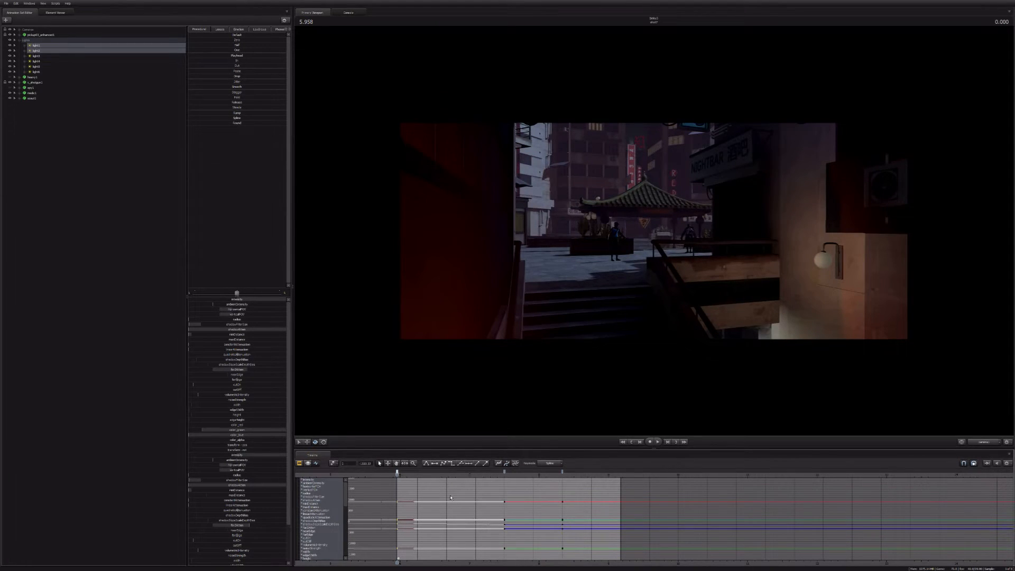
pyautogui.click(563, 472)
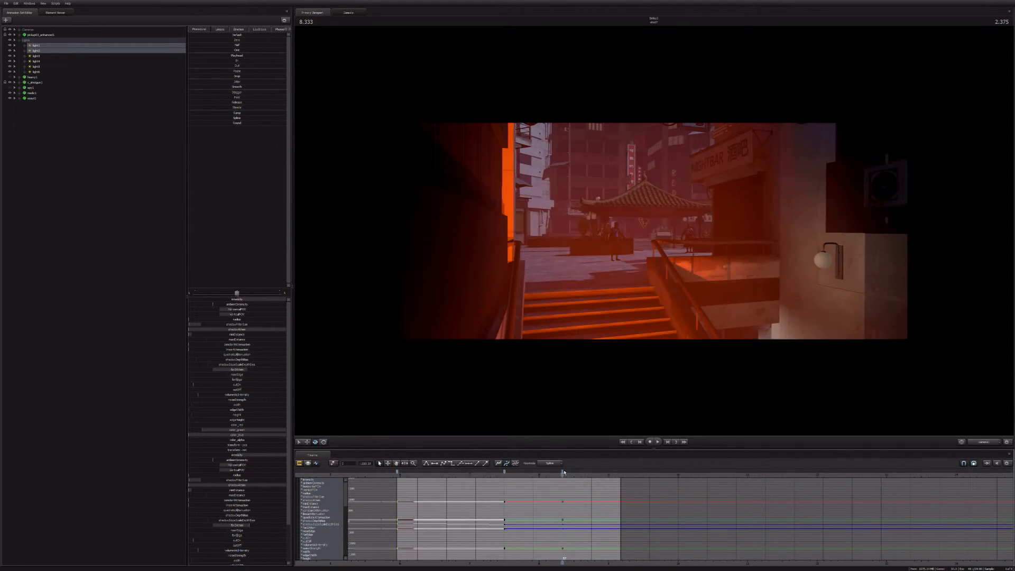
pyautogui.click(564, 472)
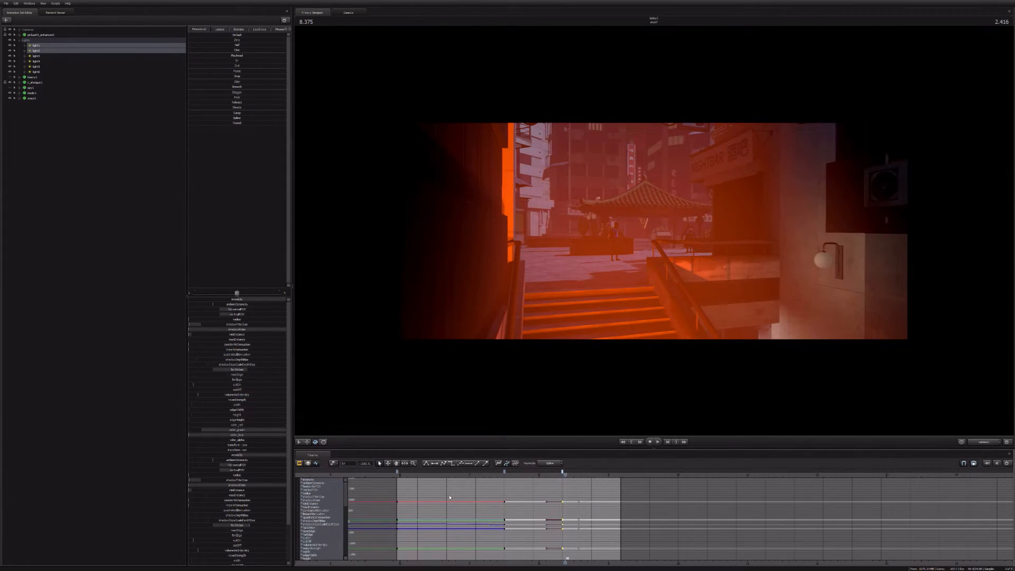
# Step: Return to the second shot's start via the Clip Editor and display its first camera's curves in the Graph Editor
pyautogui.press('F2')
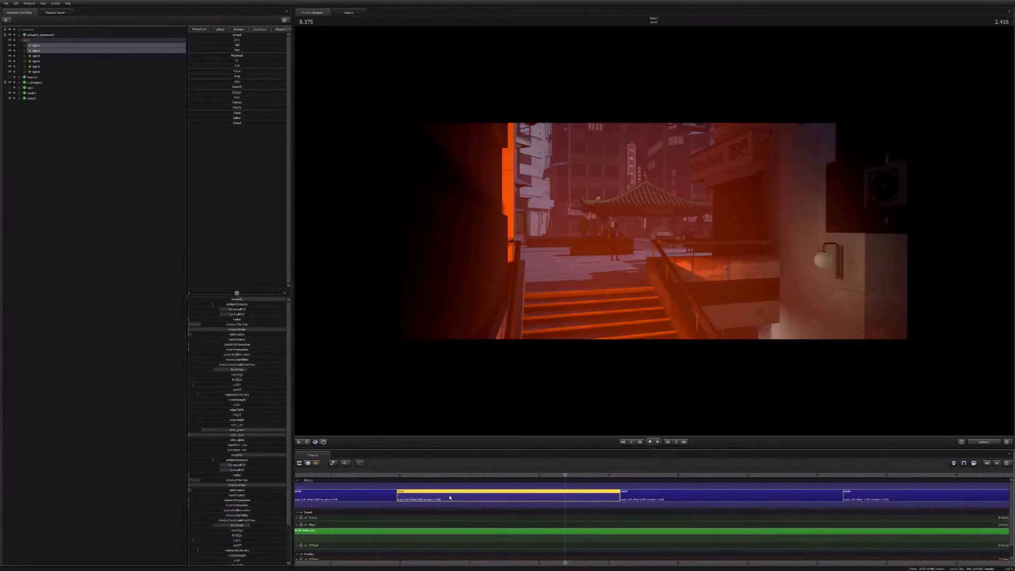
pyautogui.press('Up')
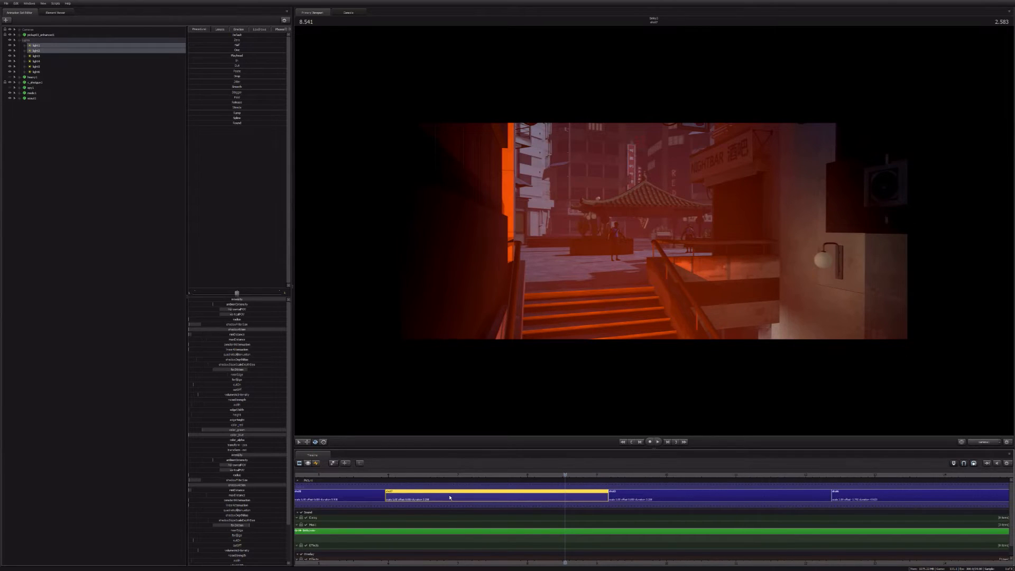
pyautogui.press('Up')
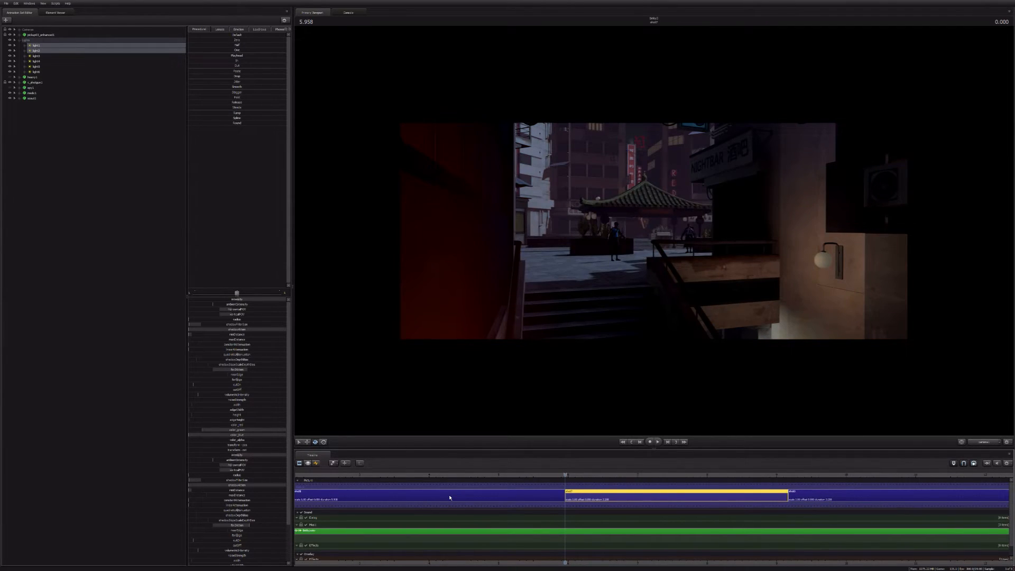
pyautogui.press('F4')
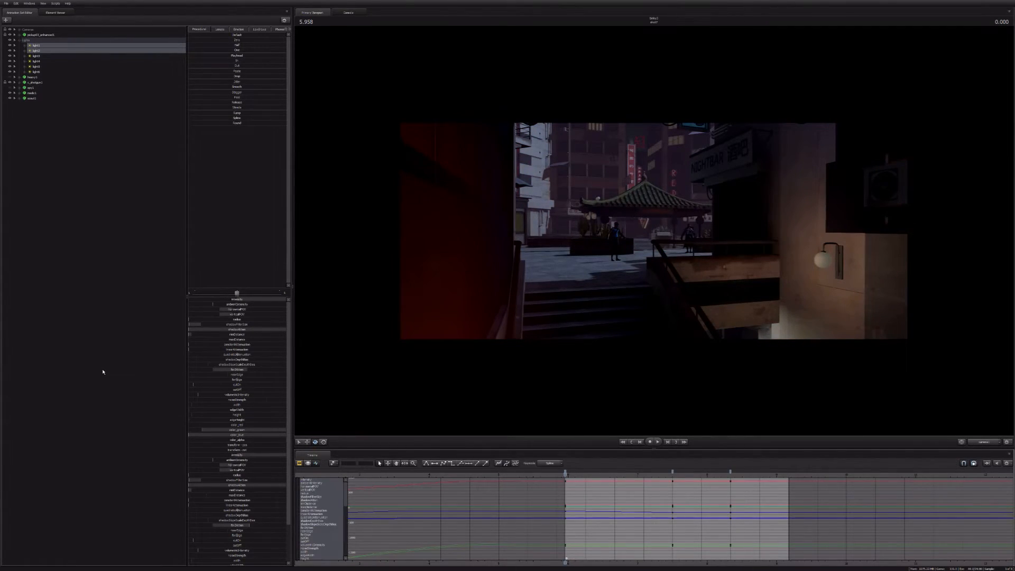
pyautogui.click(20, 29)
pyautogui.click(39, 35)
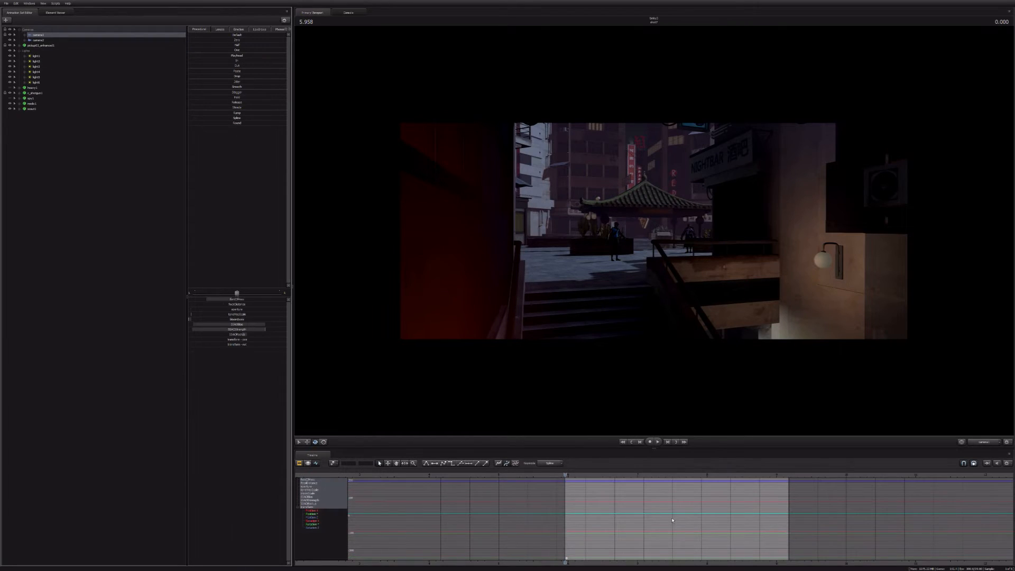
# Step: Key the second shot's camera so it pushes slowly forward up the stairs toward the plaza, ending at 9.125 seconds
pyautogui.press('space')
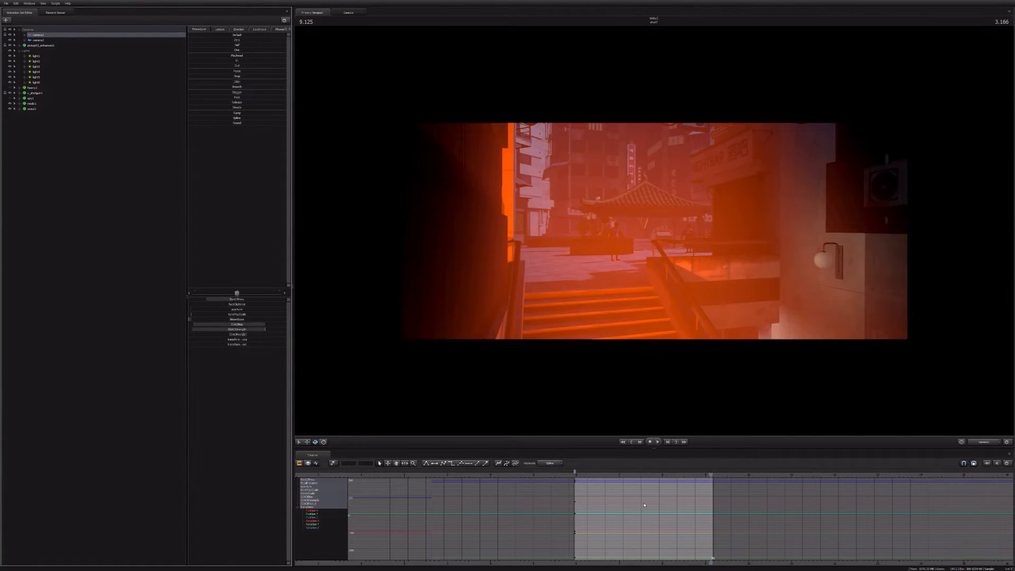
pyautogui.click(646, 327)
pyautogui.press('w')
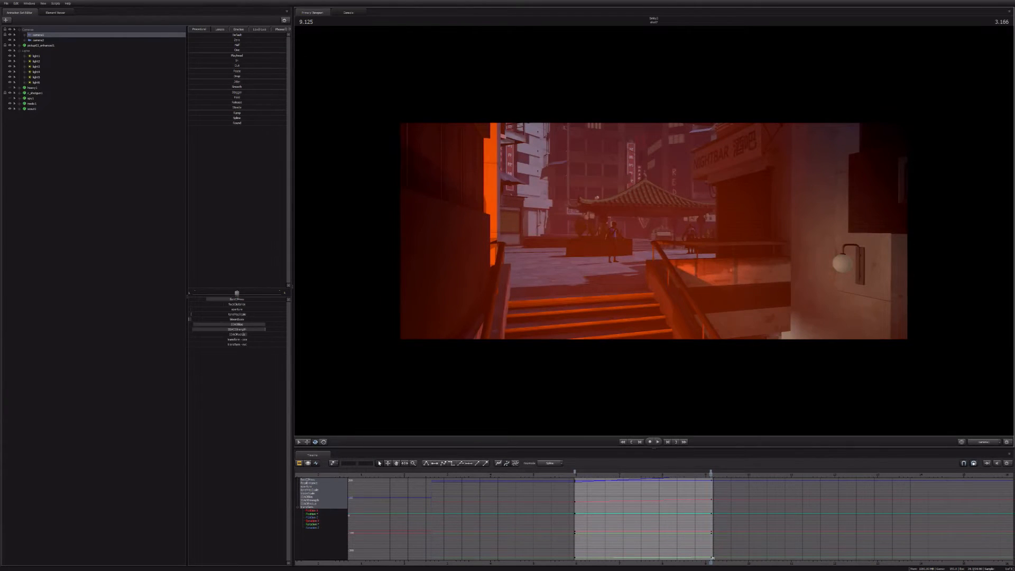
# Step: Play the second shot's camera move through into the third shot from the Clip Editor
pyautogui.press('space')
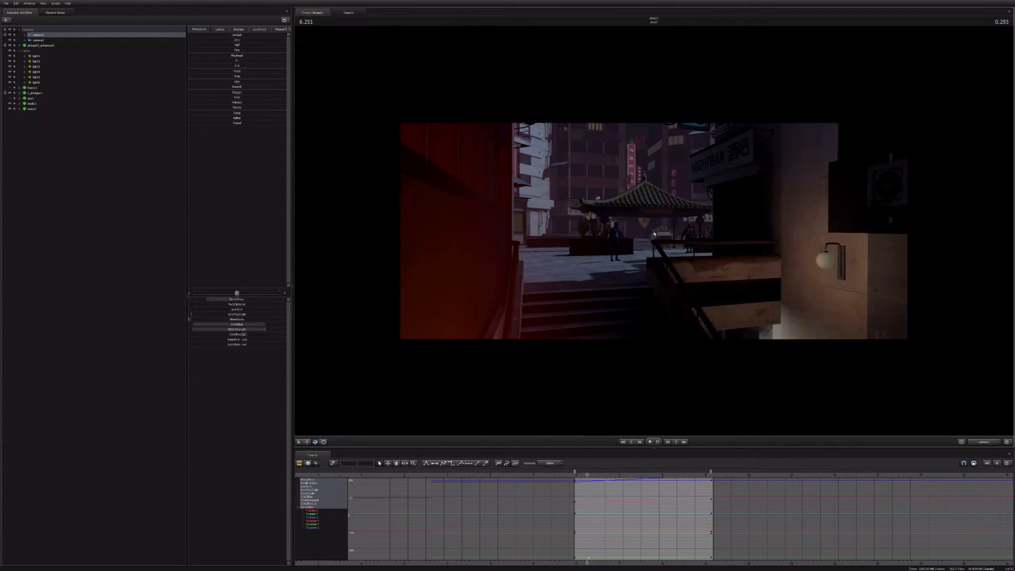
pyautogui.press('F1')
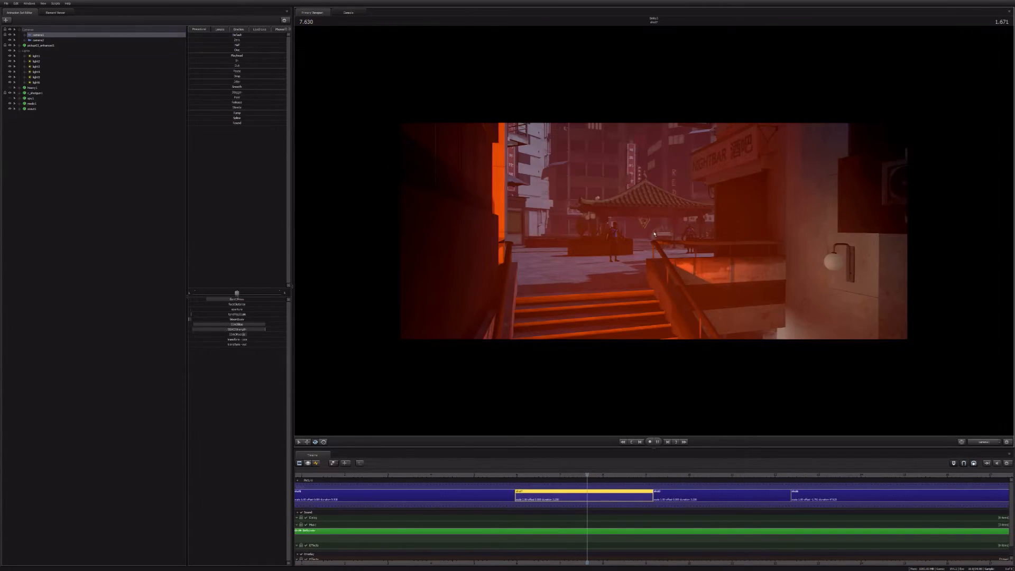
pyautogui.press('space')
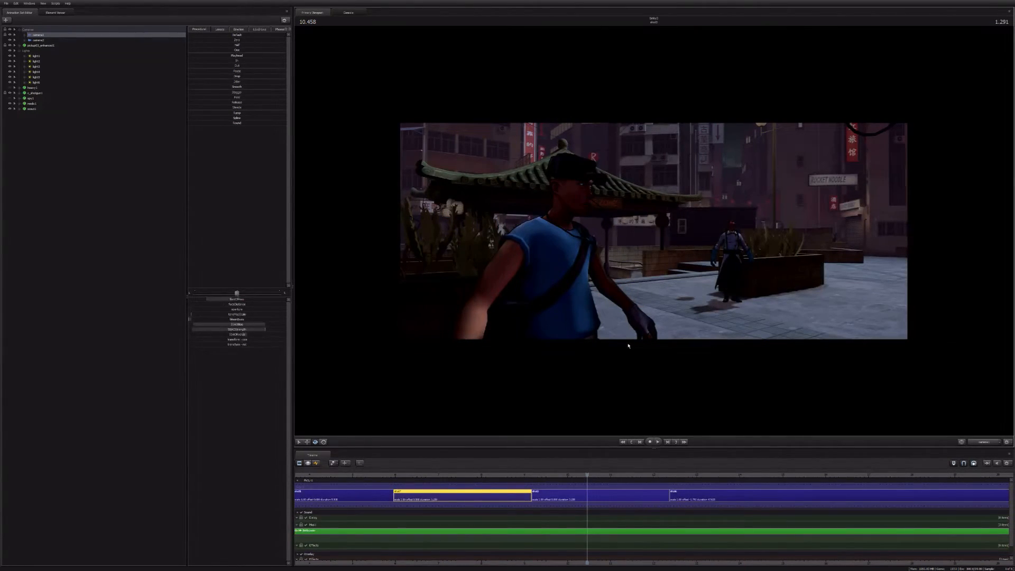
# Step: Select the third shot, go to its start and display its first camera's curves in the Graph Editor
pyautogui.click(592, 499)
pyautogui.scroll(3, 592, 500)
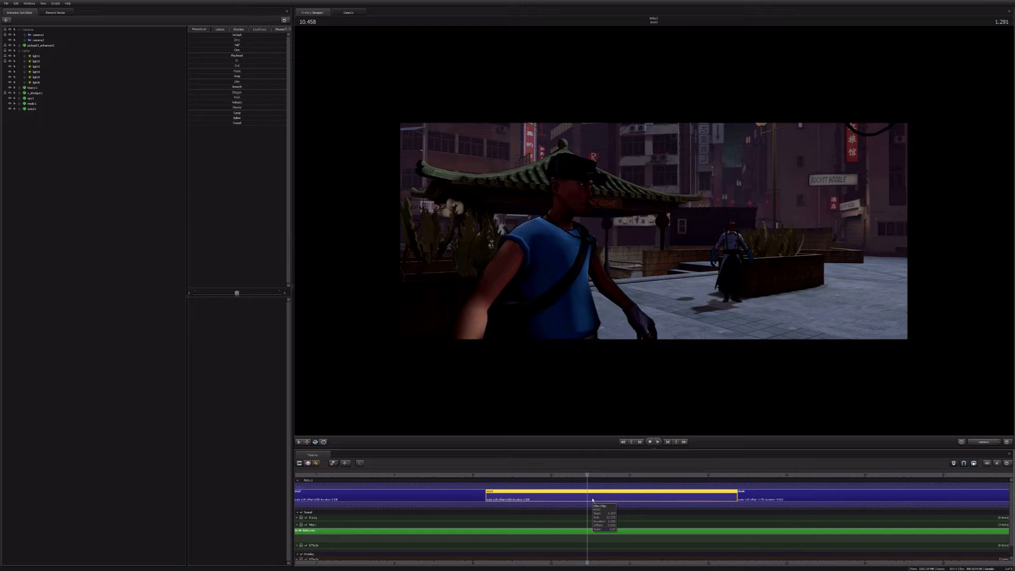
pyautogui.press('Up')
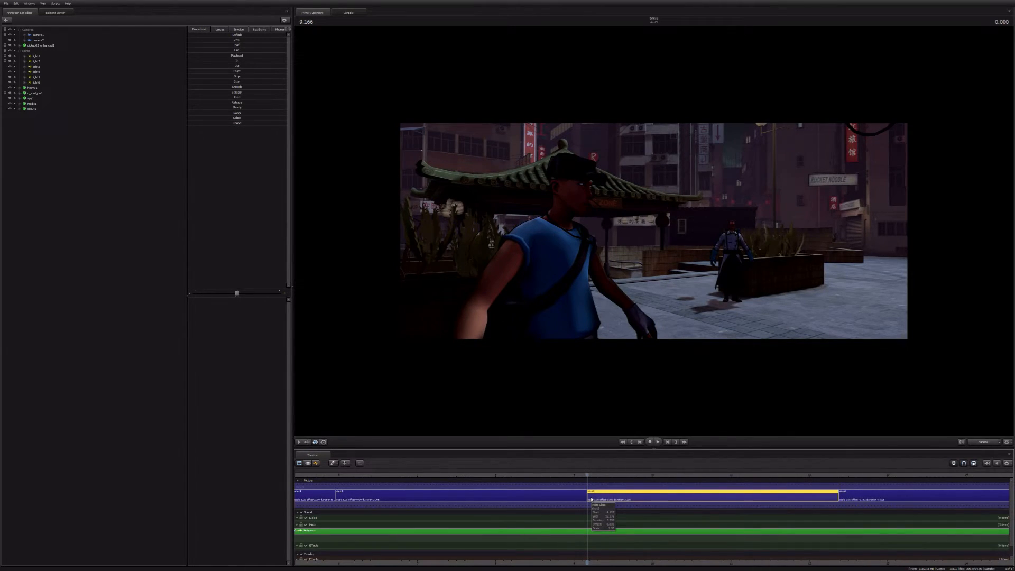
pyautogui.press('Down')
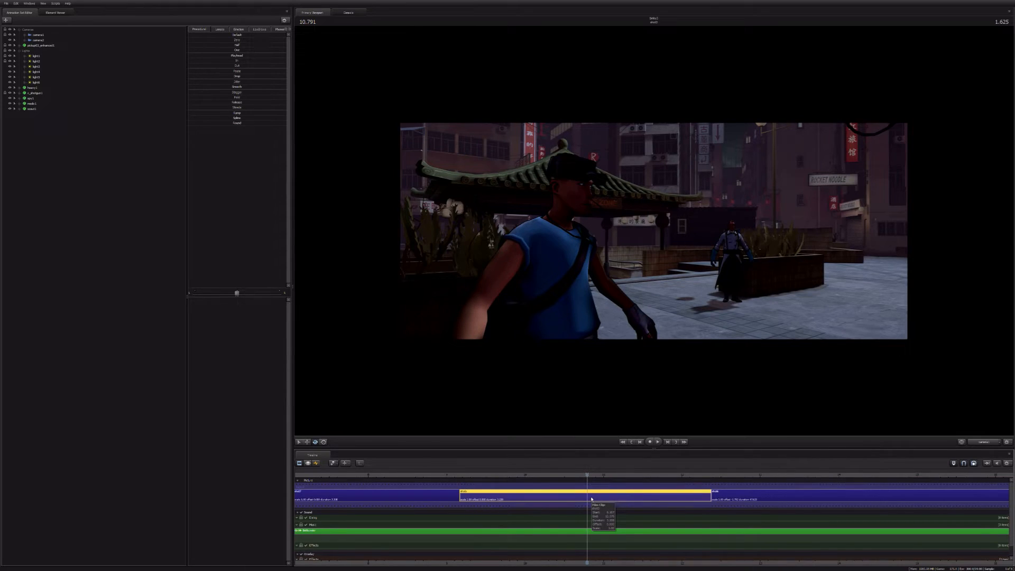
pyautogui.press('Up')
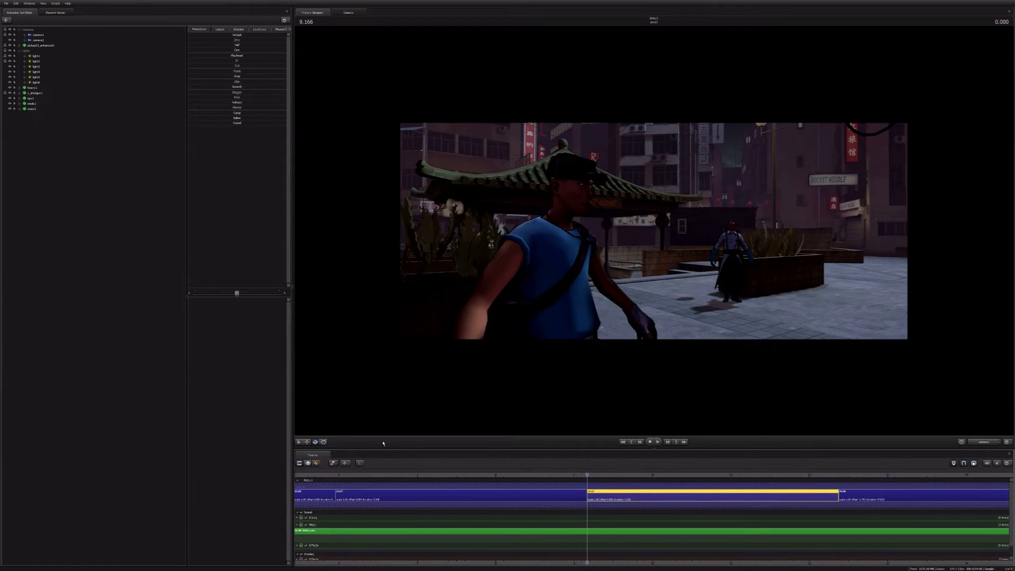
pyautogui.click(315, 464)
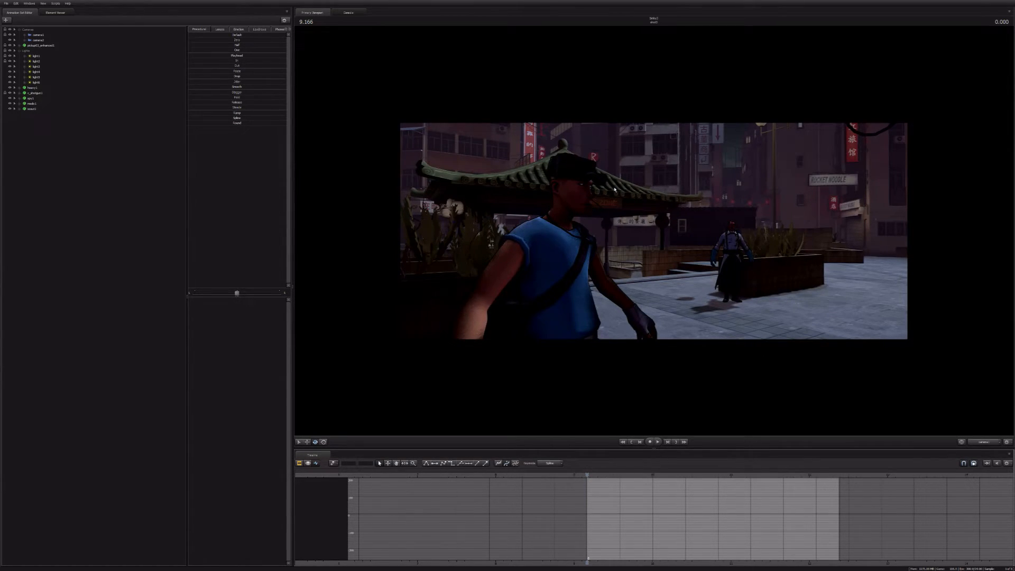
pyautogui.hotkey('ctrl', 'a')
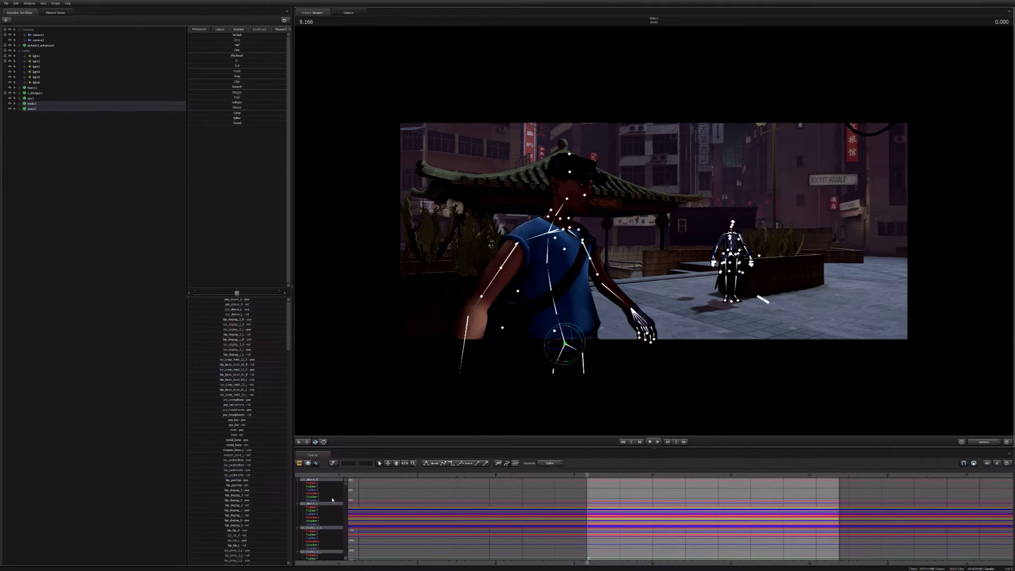
pyautogui.press('F2')
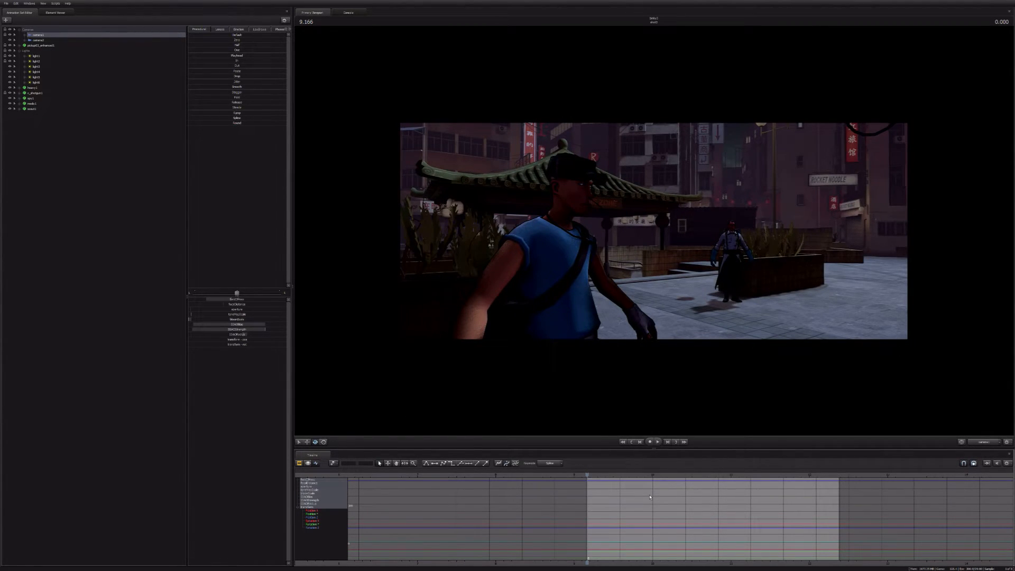
# Step: Key the third shot's camera near its start and change its focal distance and aperture at 10.5 seconds to shift the focus
pyautogui.press('space')
pyautogui.press('space')
pyautogui.press('m')
pyautogui.press('space')
pyautogui.press('space')
pyautogui.moveTo(238, 304); pyautogui.dragTo(210, 309)
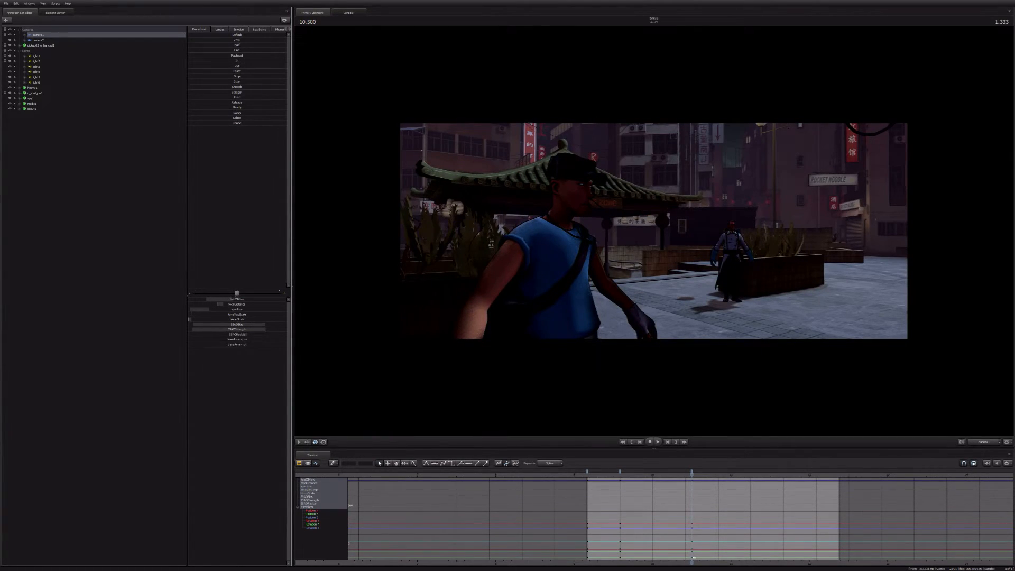
# Step: Return to the third shot's first key and play the shot in the Clip Editor to review the focus shift
pyautogui.click(588, 473)
pyautogui.press('F2')
pyautogui.press('space')
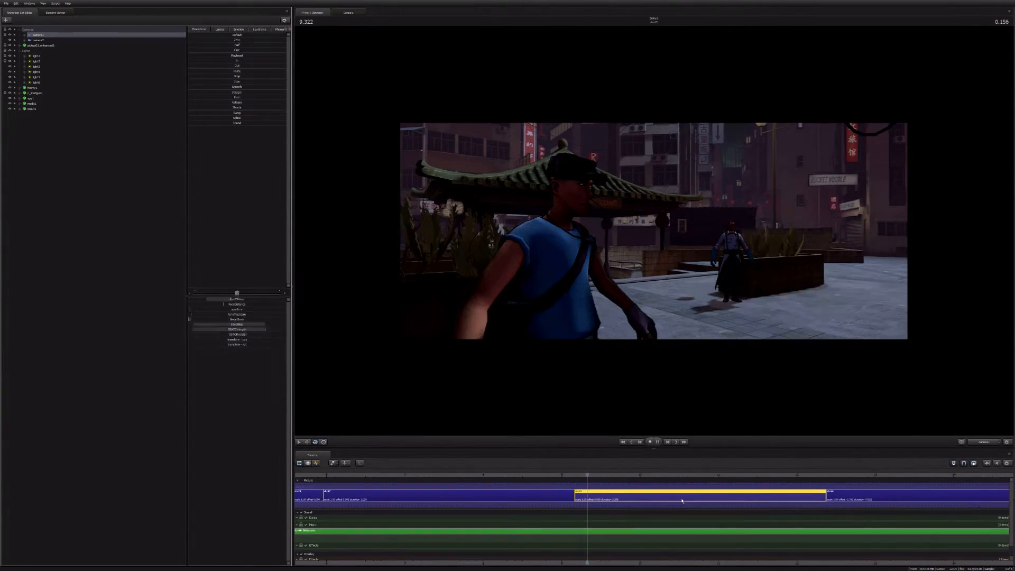
pyautogui.press('space')
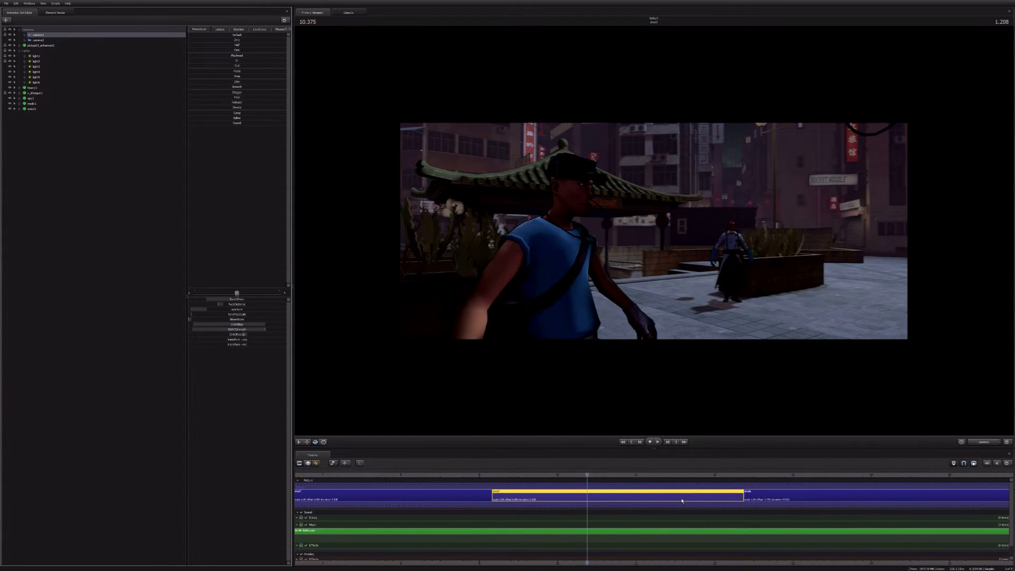
# Step: Enlarge the viewport by narrowing the side panels and shortening the timeline, and return to the third shot's start
pyautogui.moveTo(292, 206); pyautogui.dragTo(147, 206)
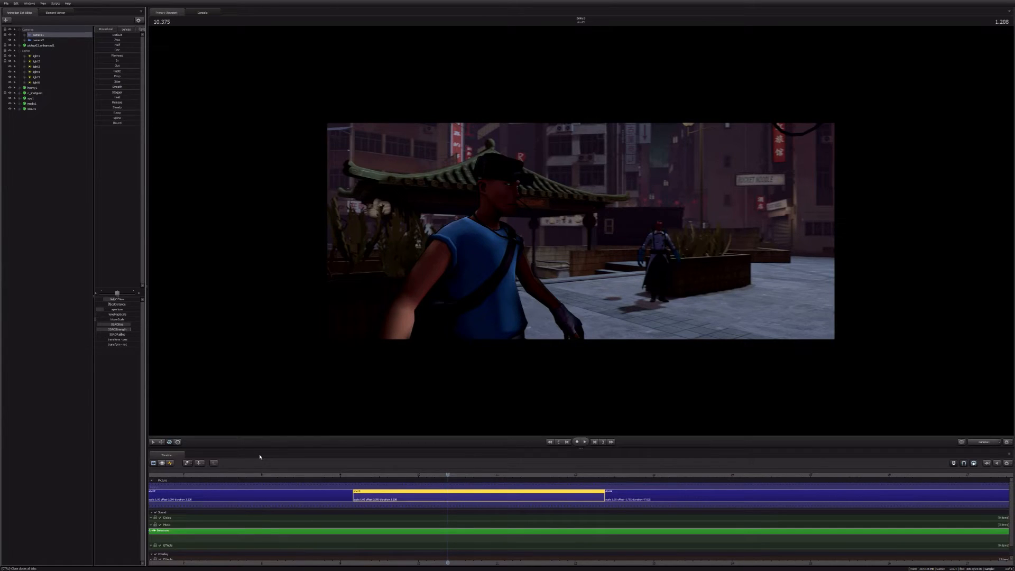
pyautogui.moveTo(260, 456); pyautogui.dragTo(261, 479)
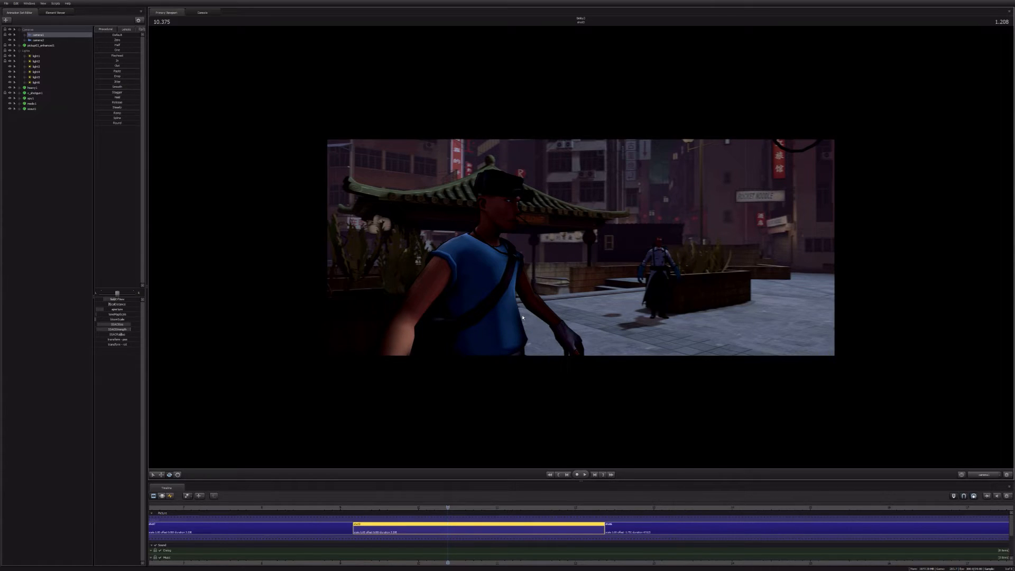
pyautogui.press('Up')
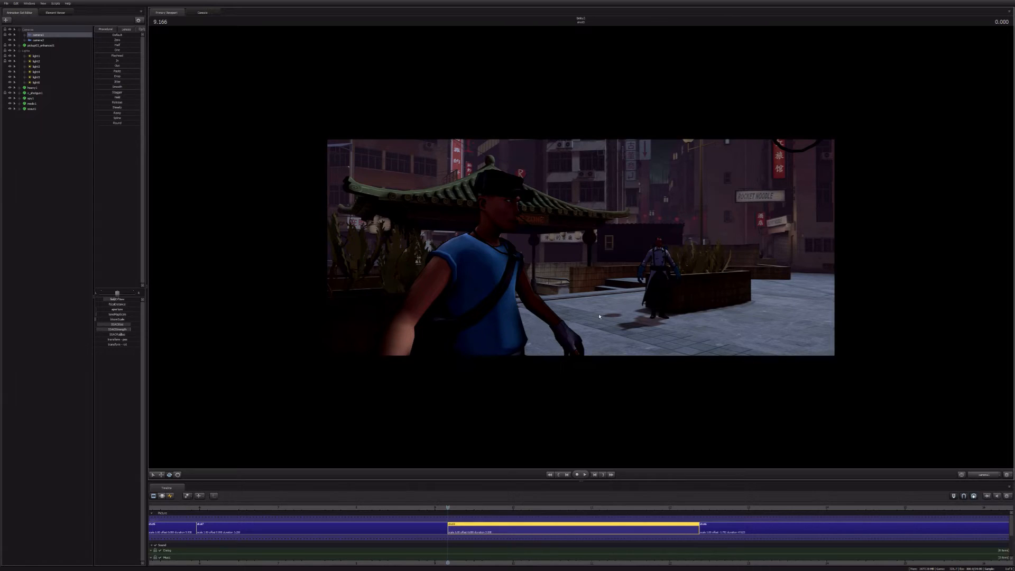
# Step: Replay the second shot with its orange glow and check the first shot's overhead truck view at 4.250 seconds
pyautogui.click(172, 498)
pyautogui.press('F2')
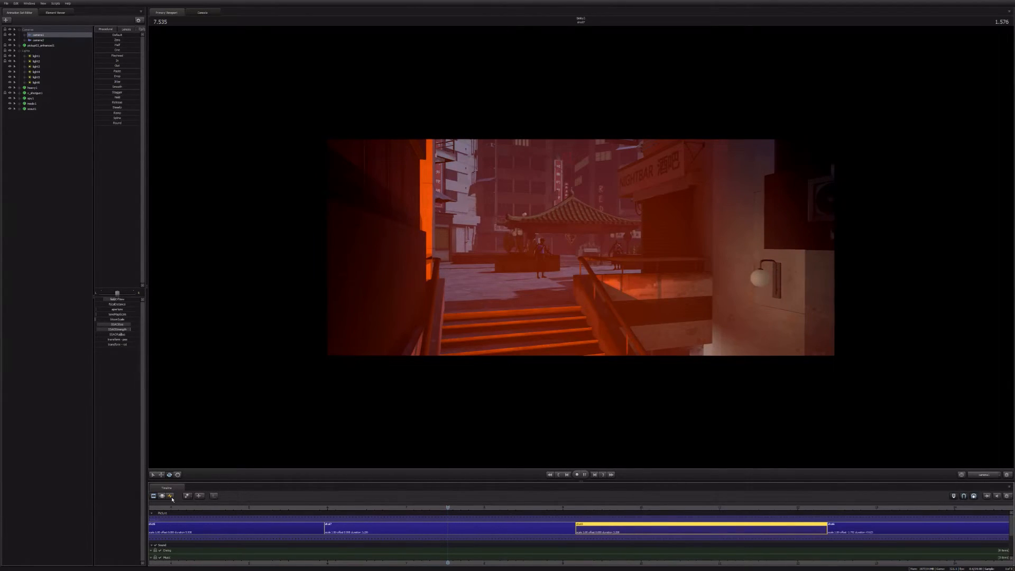
pyautogui.press('space')
pyautogui.hotkey('ctrl', 'a')
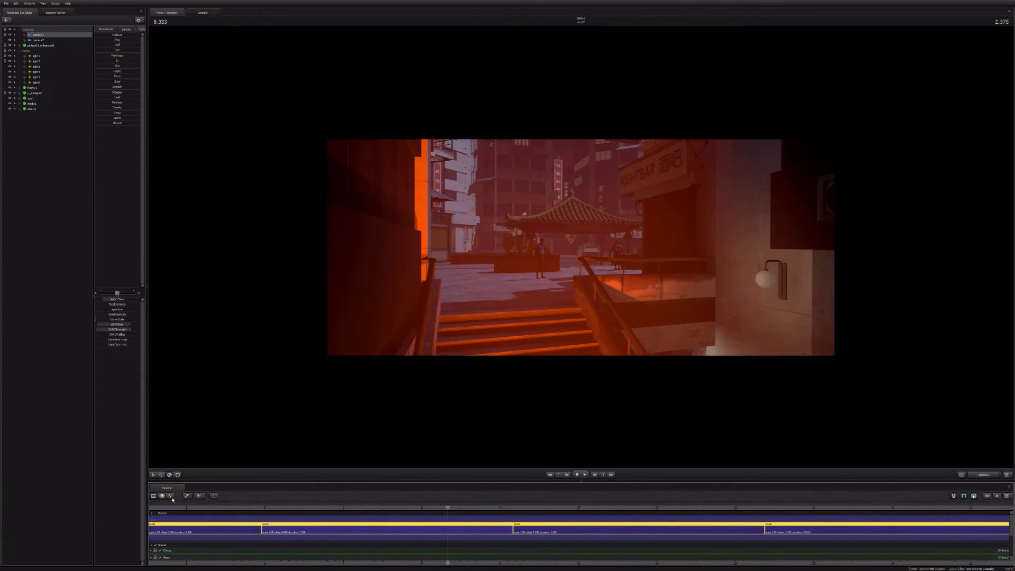
pyautogui.click(266, 559)
pyautogui.scroll(-3, 266, 560)
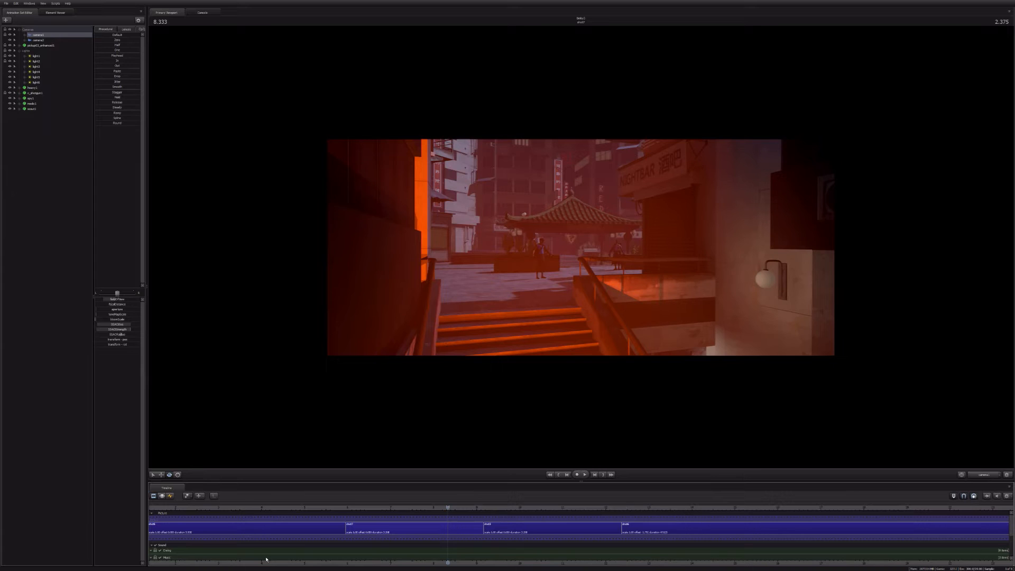
pyautogui.moveTo(266, 559); pyautogui.dragTo(511, 534, button='middle')
pyautogui.click(518, 510)
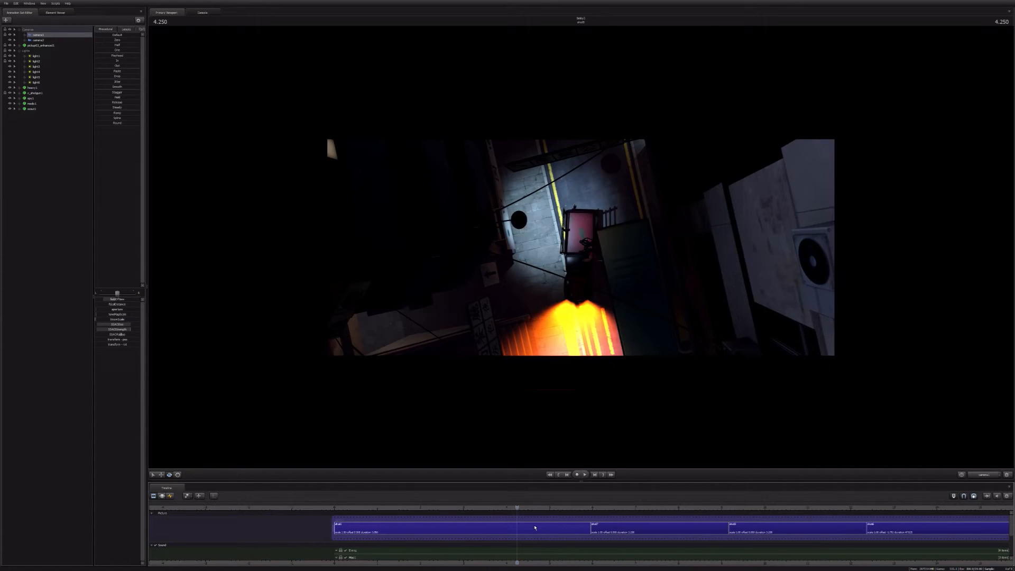
pyautogui.click(534, 528)
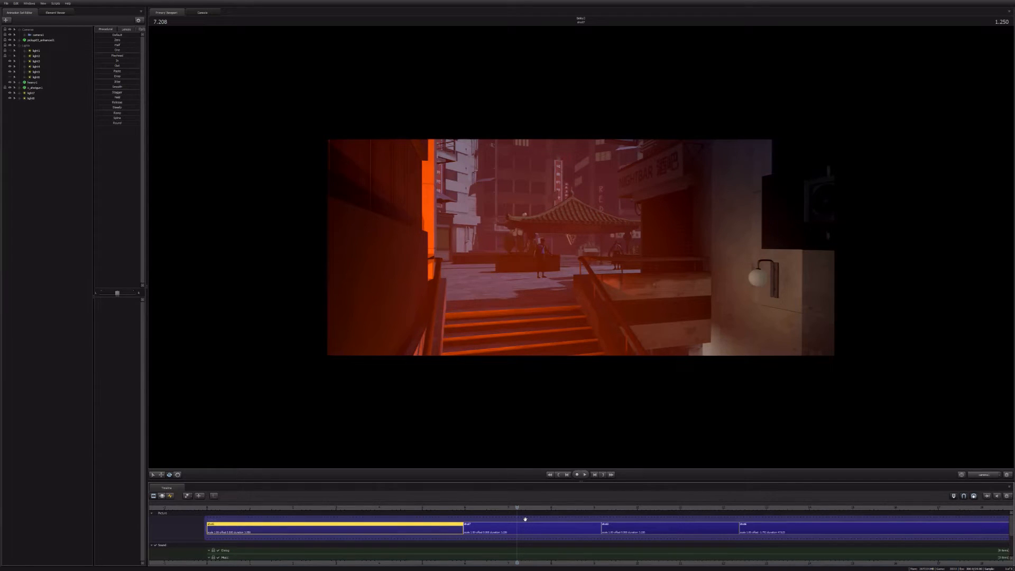
# Step: Show the second shot's two orange lights in the Graph Editor, remove their first and middle keys, and play the shot
pyautogui.click(525, 521)
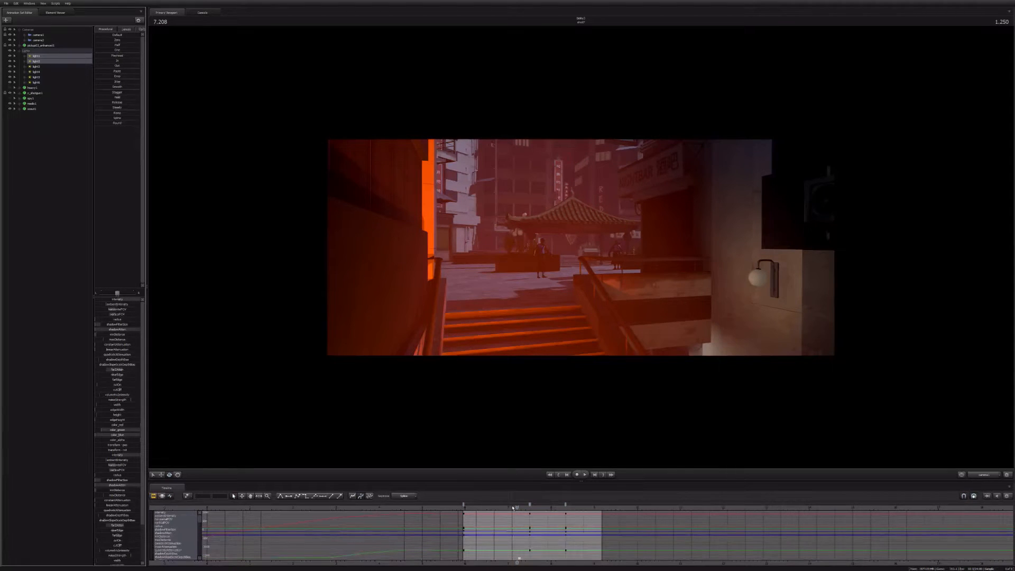
pyautogui.click(464, 504)
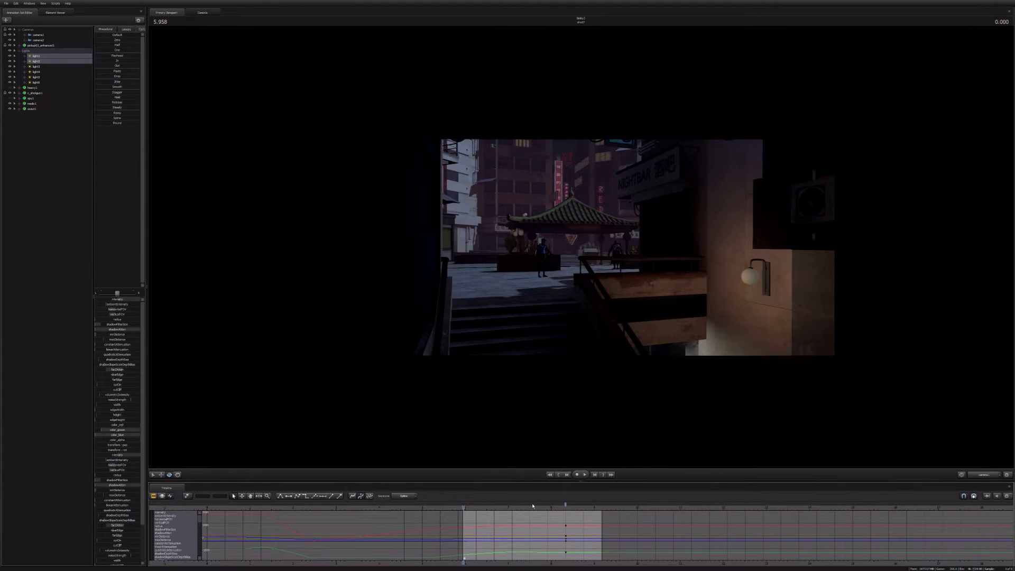
pyautogui.press('space')
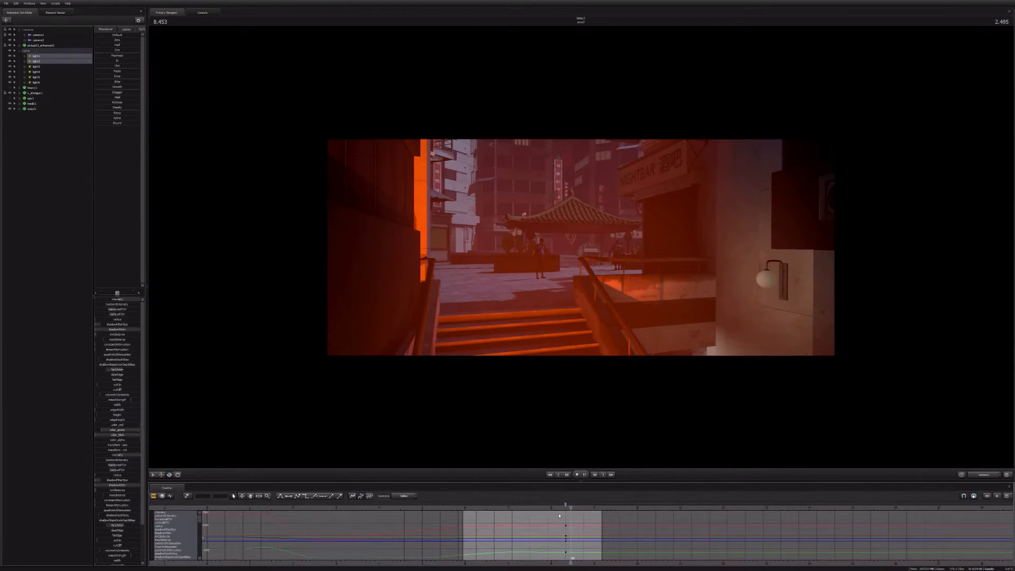
# Step: Hold the two orange lights at their 8.625-second values across the whole shot in the Motion Editor, and replay it from its start
pyautogui.click(162, 496)
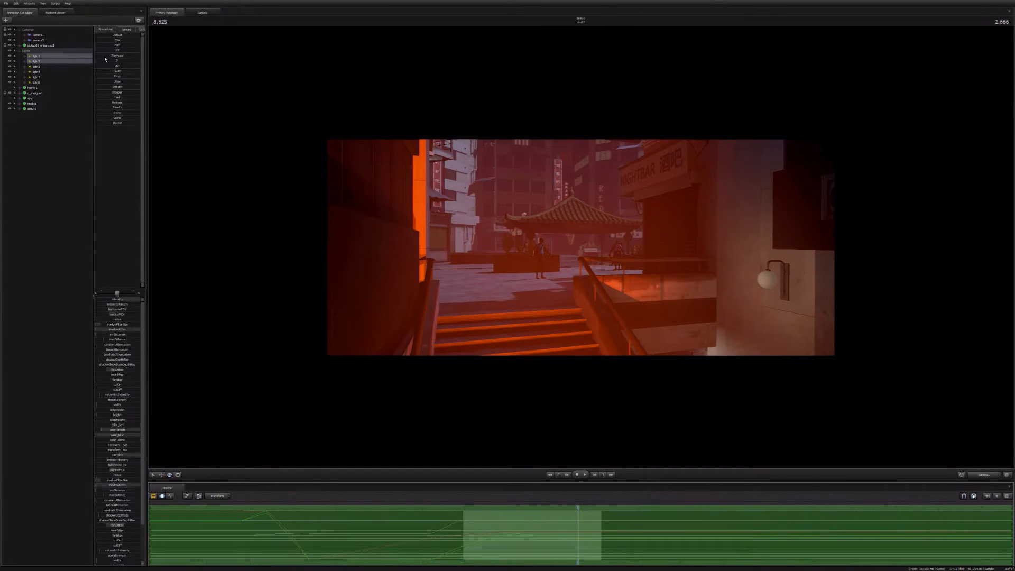
pyautogui.press('F2')
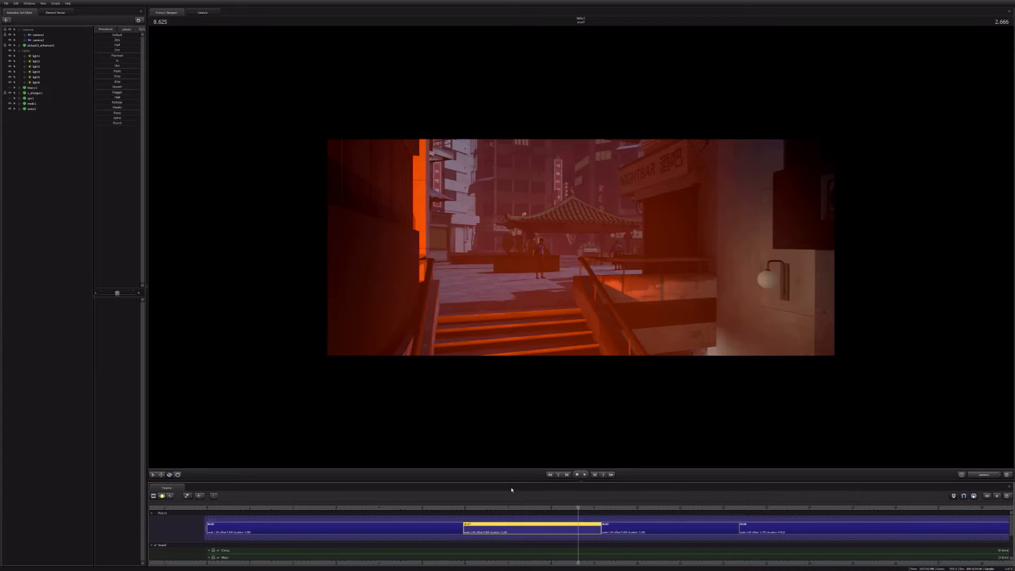
pyautogui.press('Up')
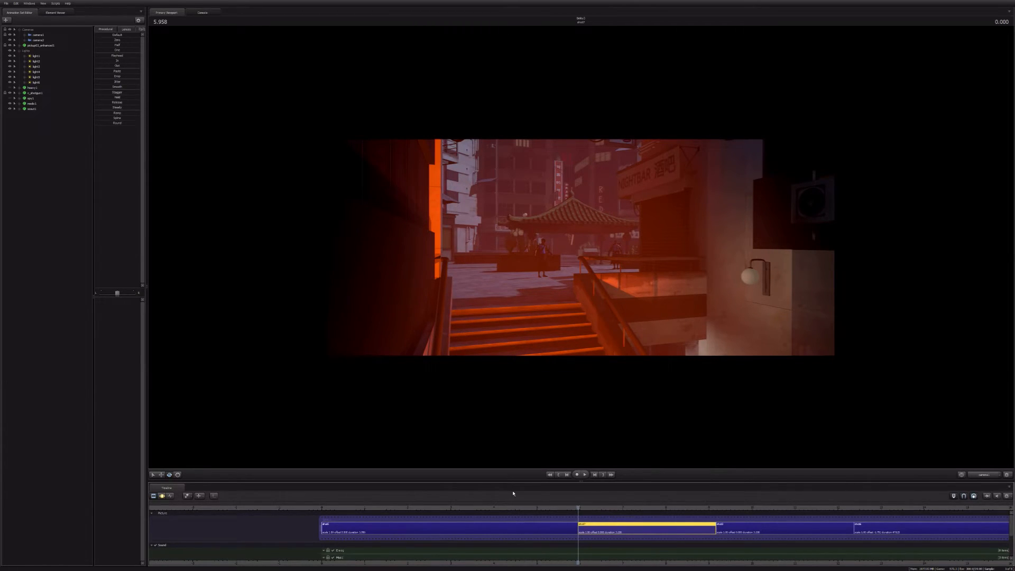
pyautogui.press('space')
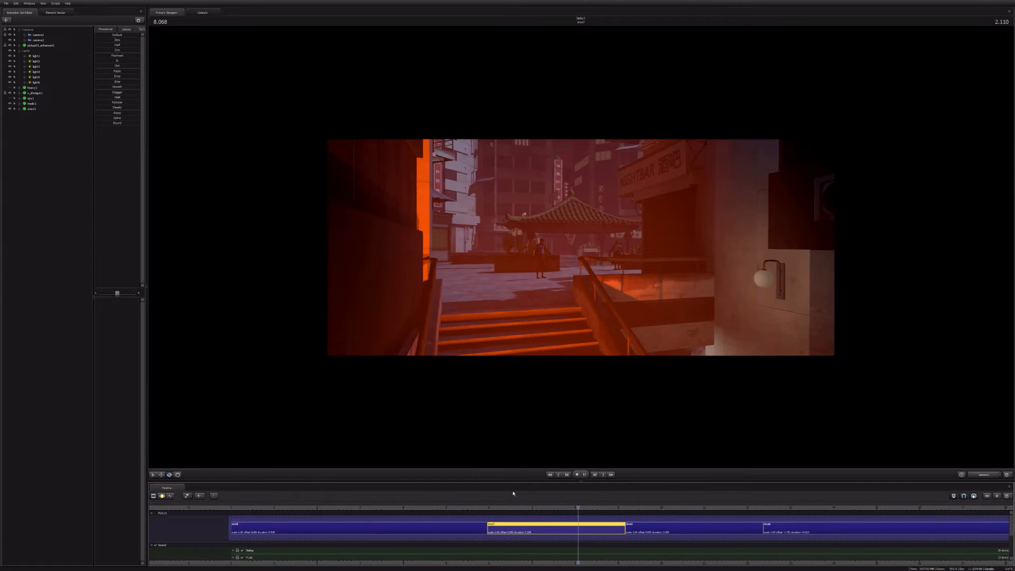
pyautogui.press('space')
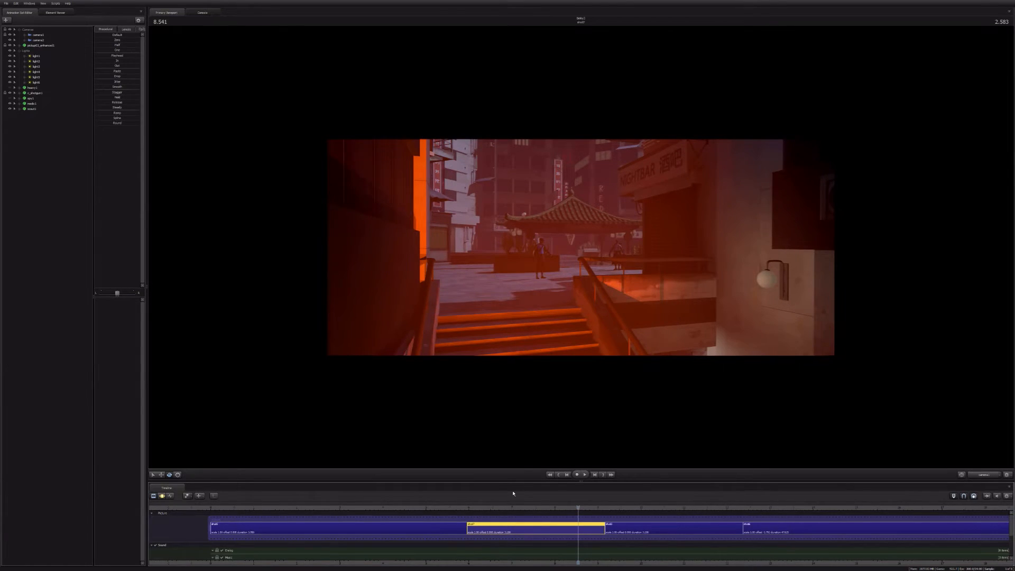
# Step: Go to the sequence's start, scrub to the cut into the second shot, and play through to the third shot
pyautogui.press('Home')
pyautogui.moveTo(604, 566); pyautogui.dragTo(452, 556, button='middle')
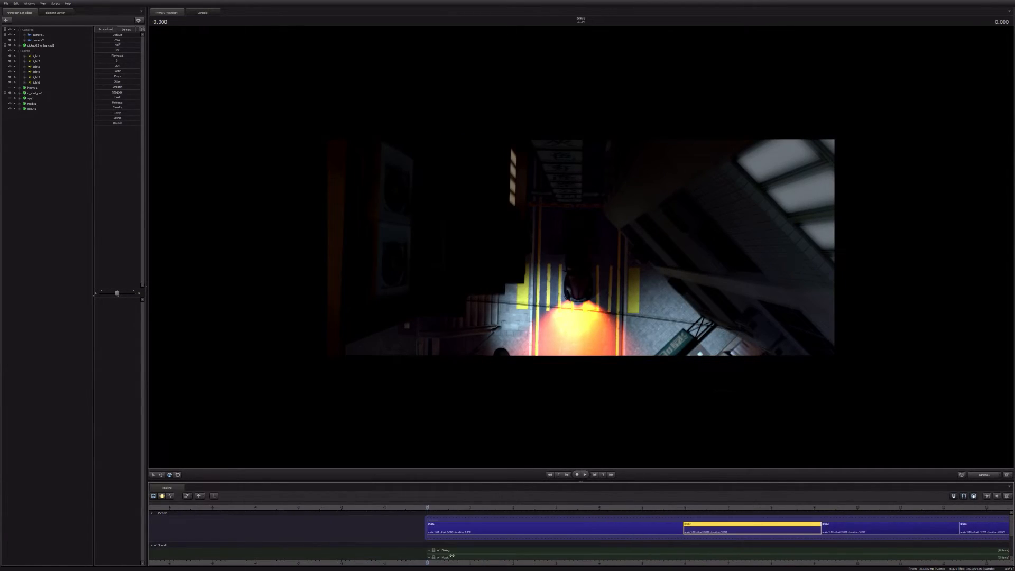
pyautogui.scroll(-2, 487, 516)
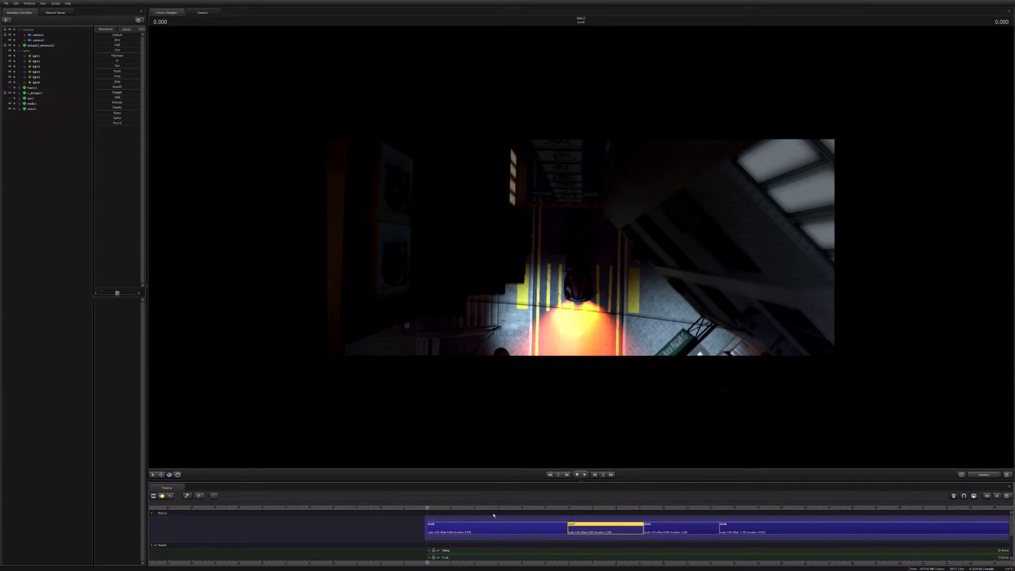
pyautogui.click(558, 511)
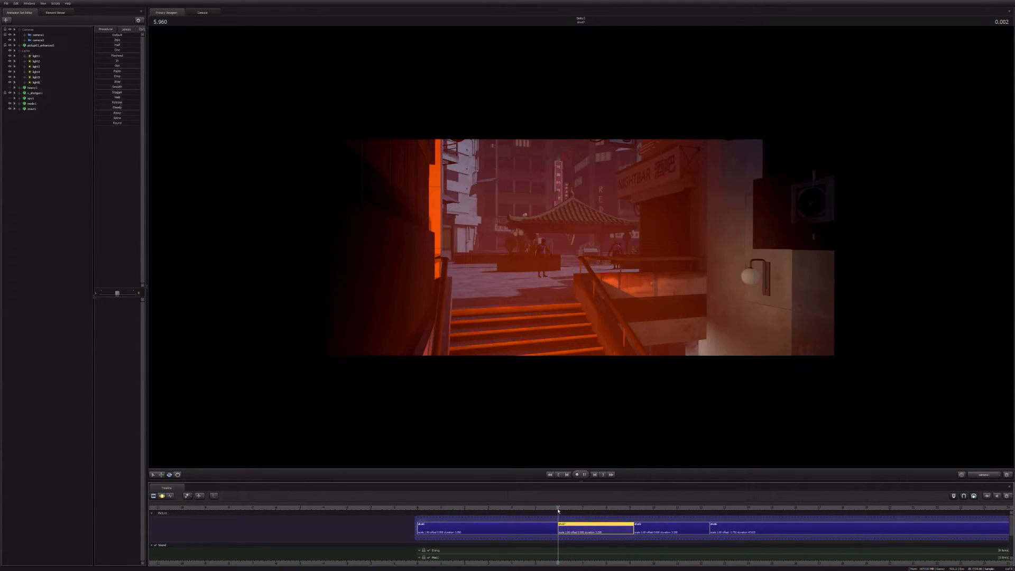
pyautogui.press('space')
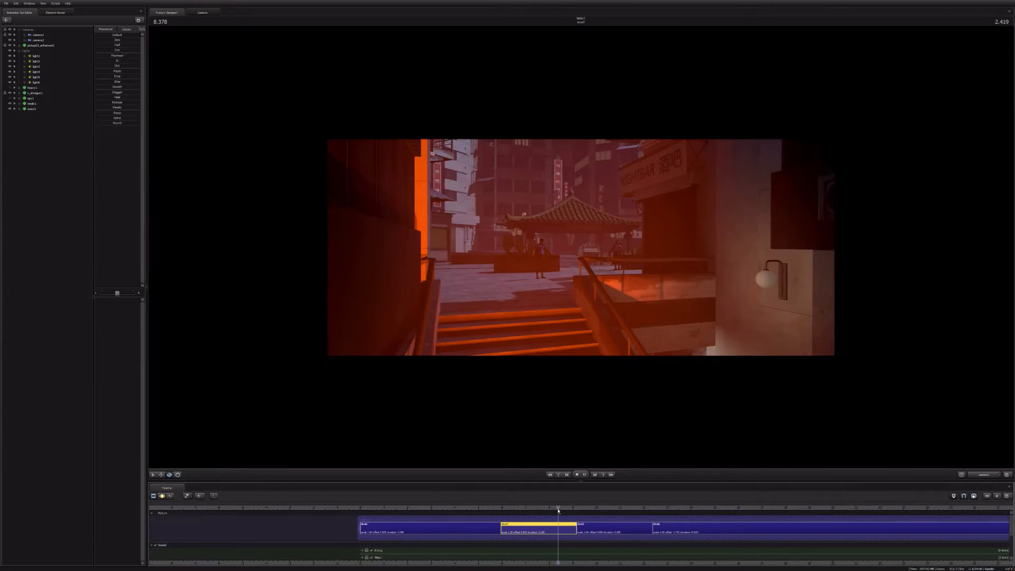
pyautogui.press('Down')
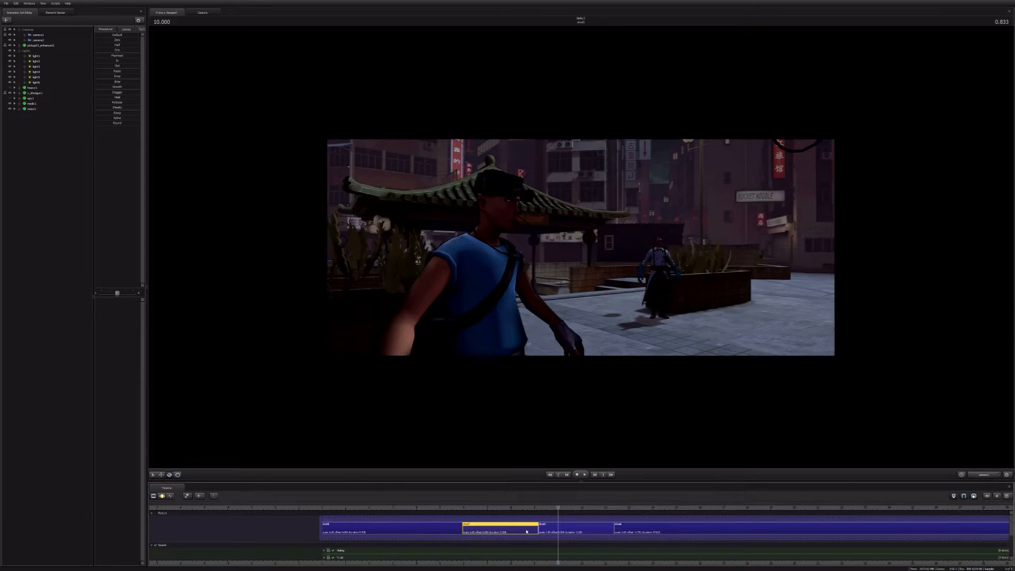
# Step: Scrub to 8.041 seconds in the second shot, select that shot, and play across the cut into the third shot
pyautogui.scroll(2, 534, 534)
pyautogui.click(541, 536)
pyautogui.click(413, 508)
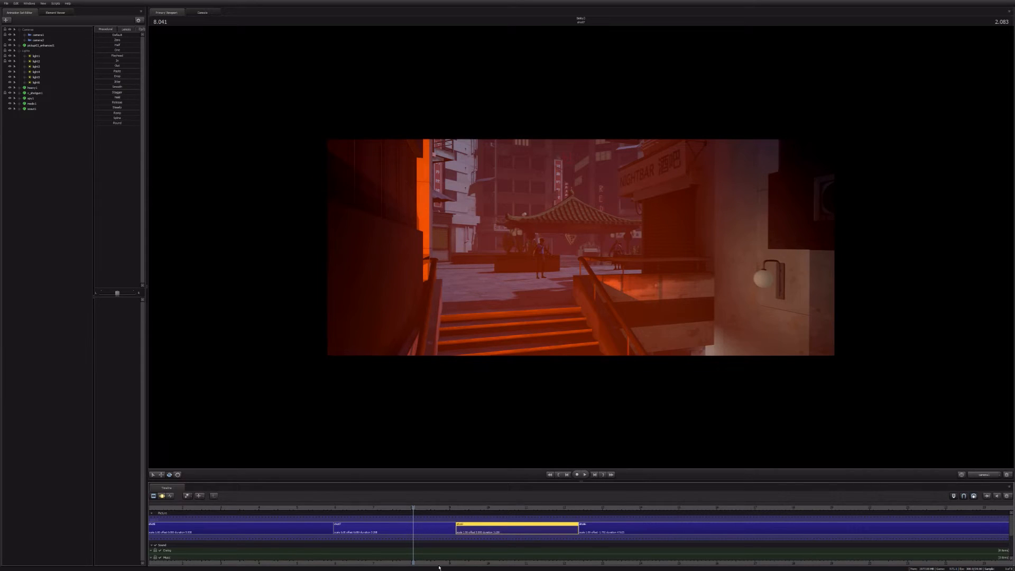
pyautogui.scroll(2, 439, 568)
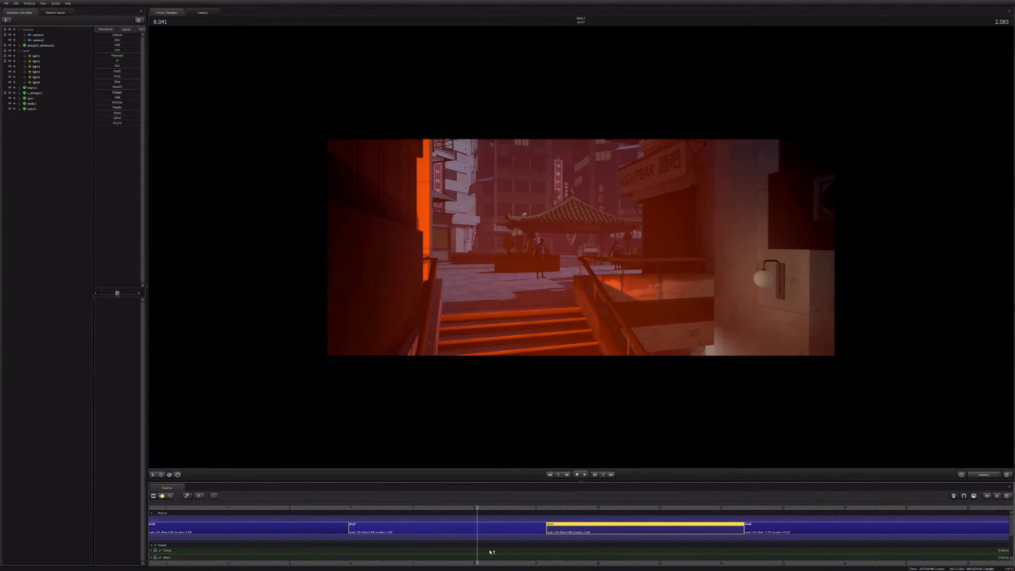
pyautogui.click(487, 528)
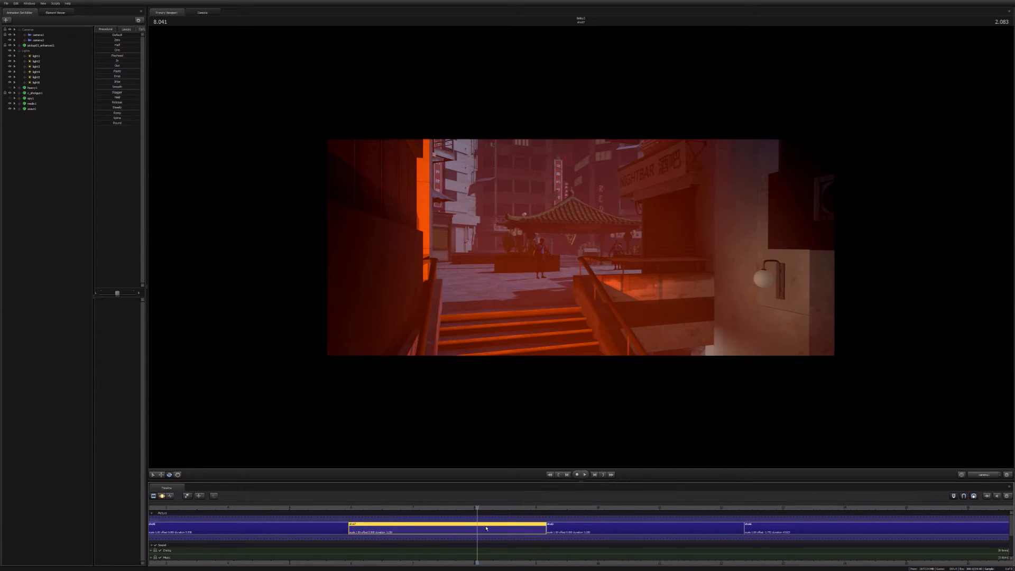
pyautogui.press('space')
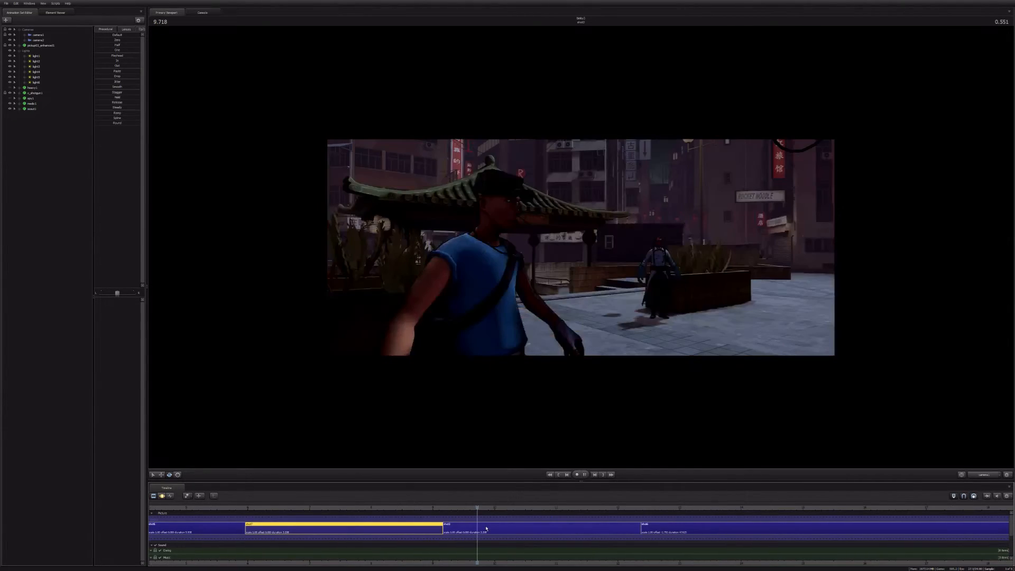
pyautogui.press('space')
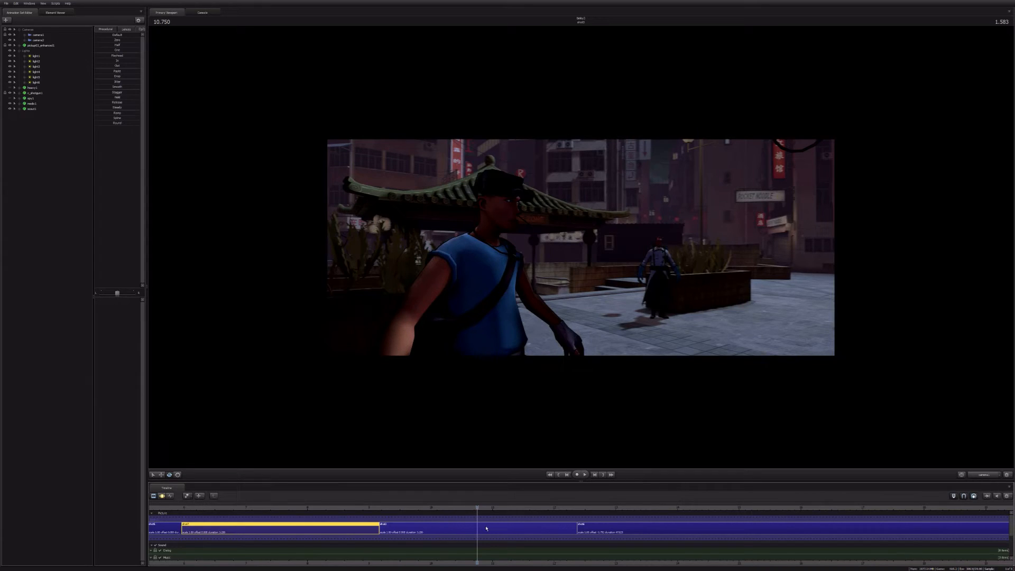
# Step: Play the sequence from its start through the second and third shots, and continue into the fourth shot
pyautogui.press('Home')
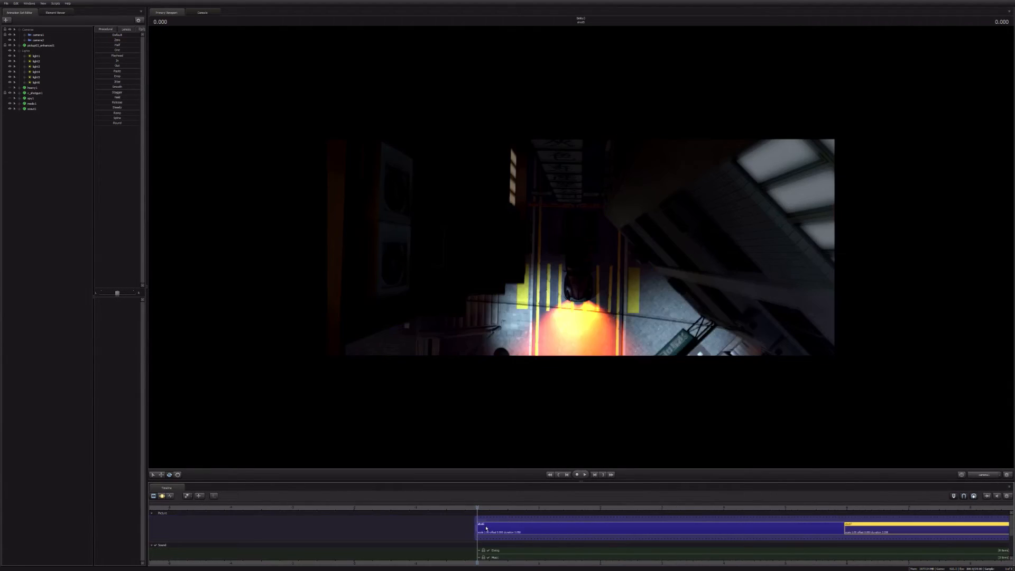
pyautogui.press('space')
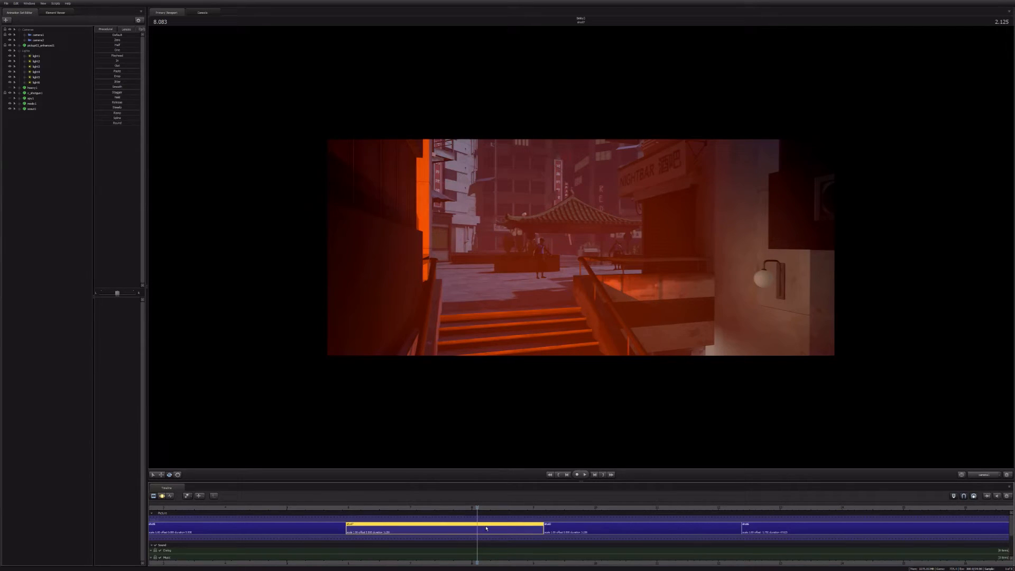
pyautogui.press('space')
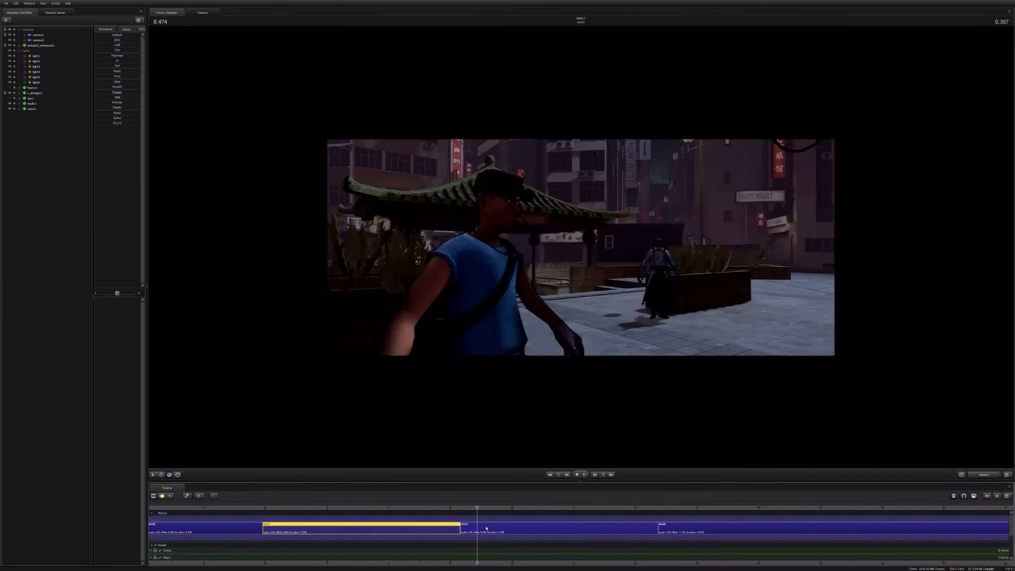
pyautogui.press('space')
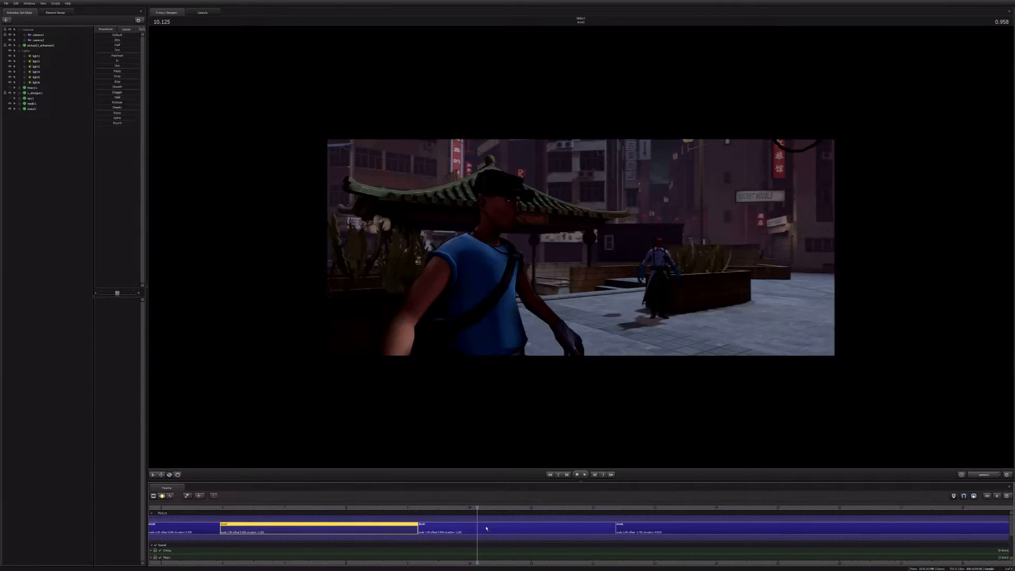
pyautogui.press('Down')
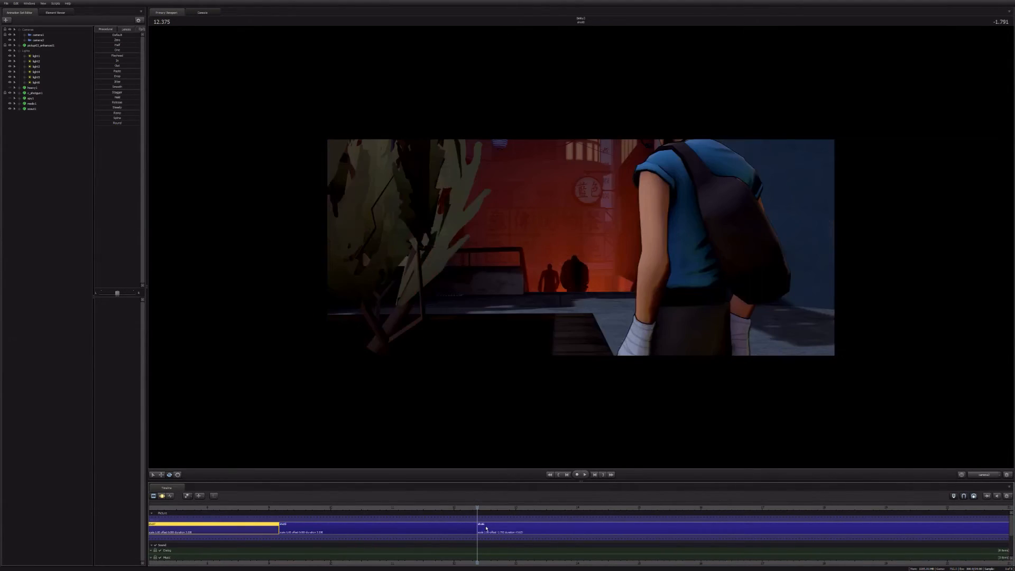
pyautogui.press('space')
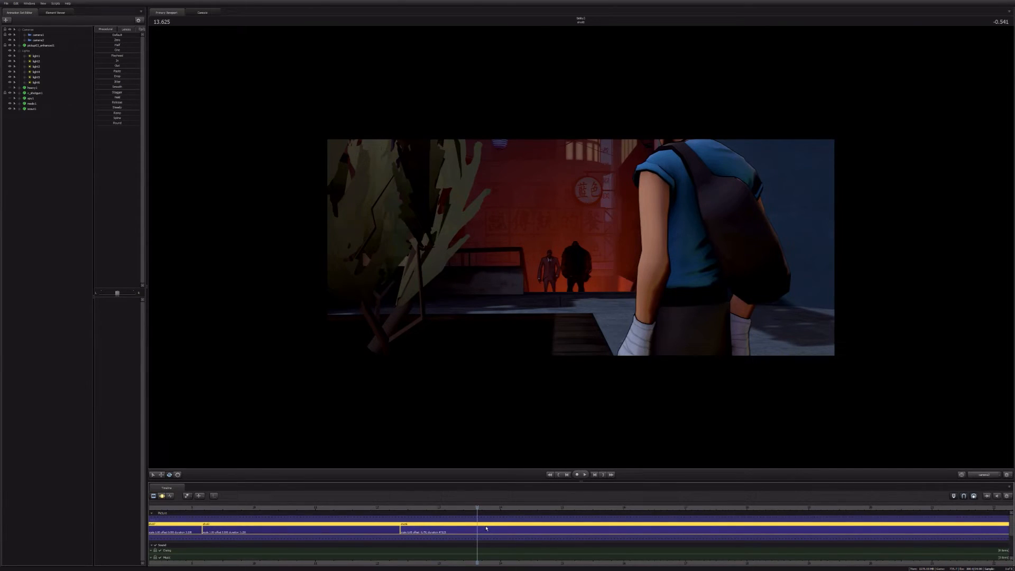
# Step: Select the third shot, scrub back into the second, and replay the cut between them up to 10.375 seconds
pyautogui.press('Up')
pyautogui.click(463, 531)
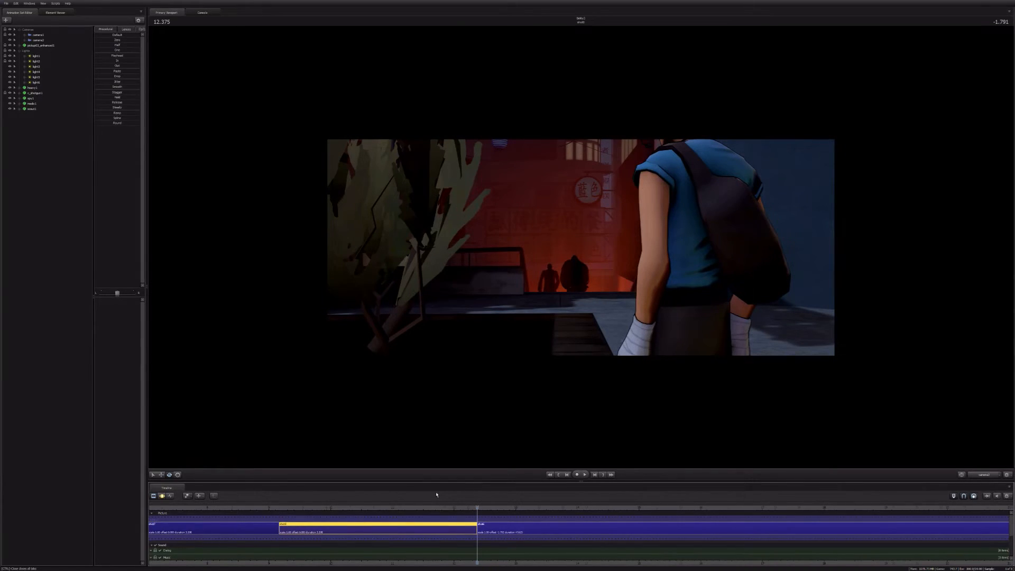
pyautogui.scroll(-3, 345, 516)
pyautogui.click(319, 510)
pyautogui.press('space')
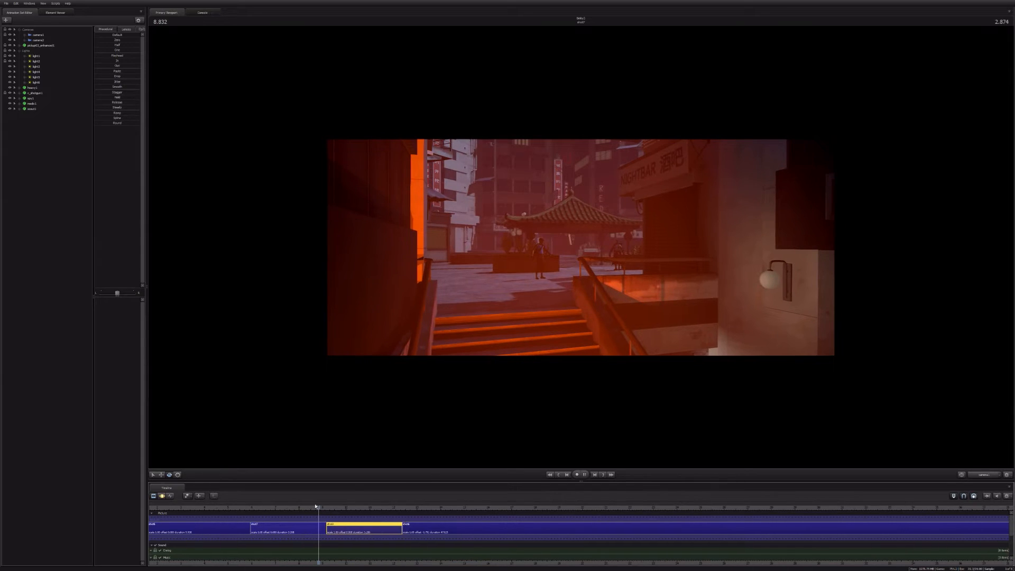
pyautogui.press('space')
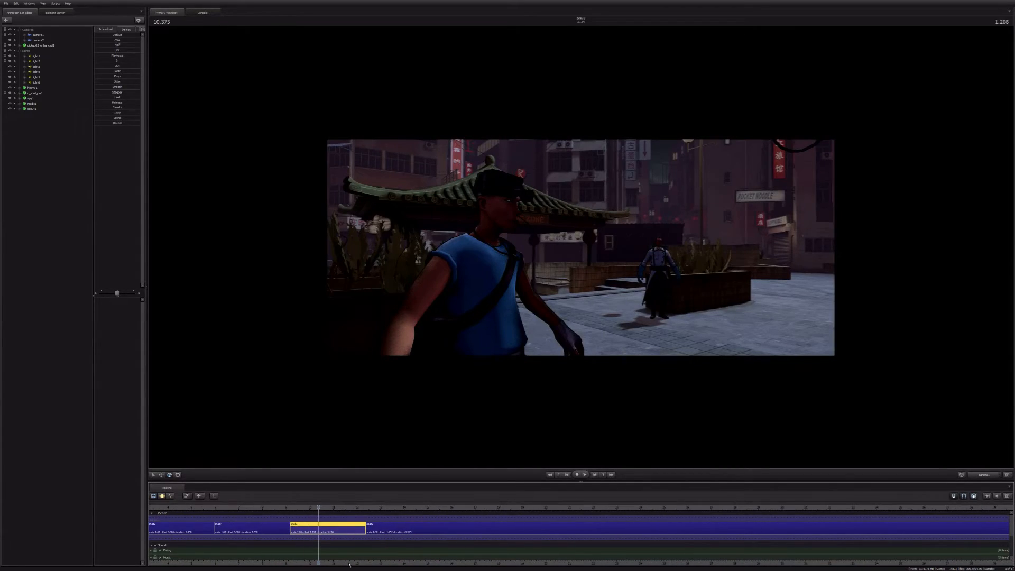
# Step: Show the Scout's curves in the Graph Editor, key him at the third shot's start (9.166 seconds), and play the shot
pyautogui.scroll(3, 255, 509)
pyautogui.click(170, 496)
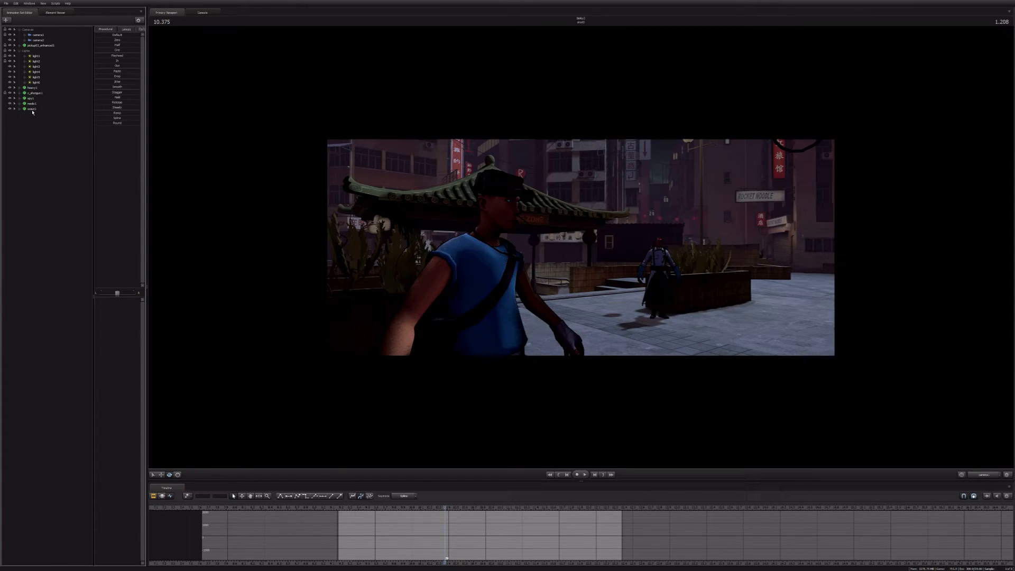
pyautogui.click(32, 110)
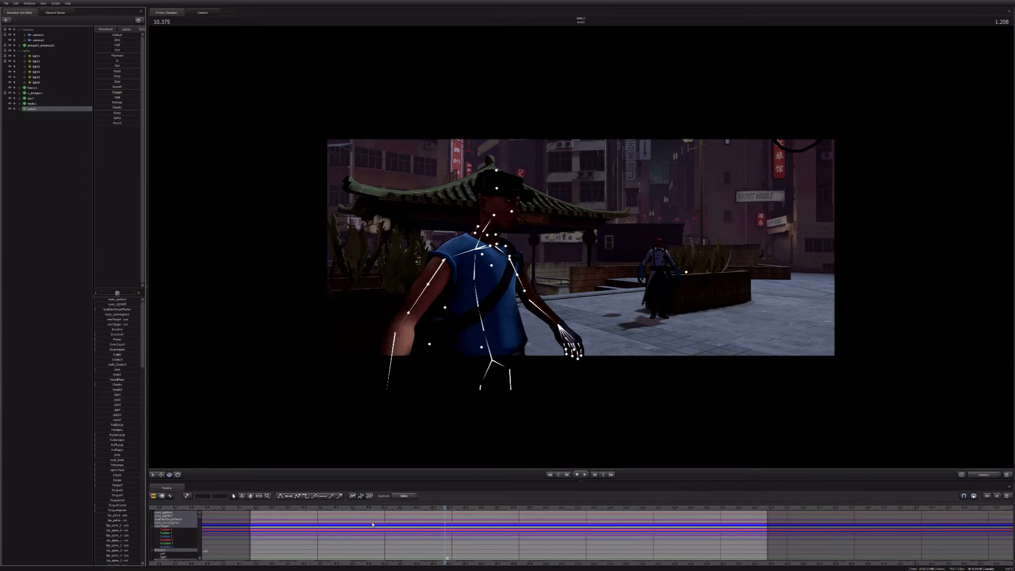
pyautogui.scroll(-4, 372, 525)
pyautogui.press('Up')
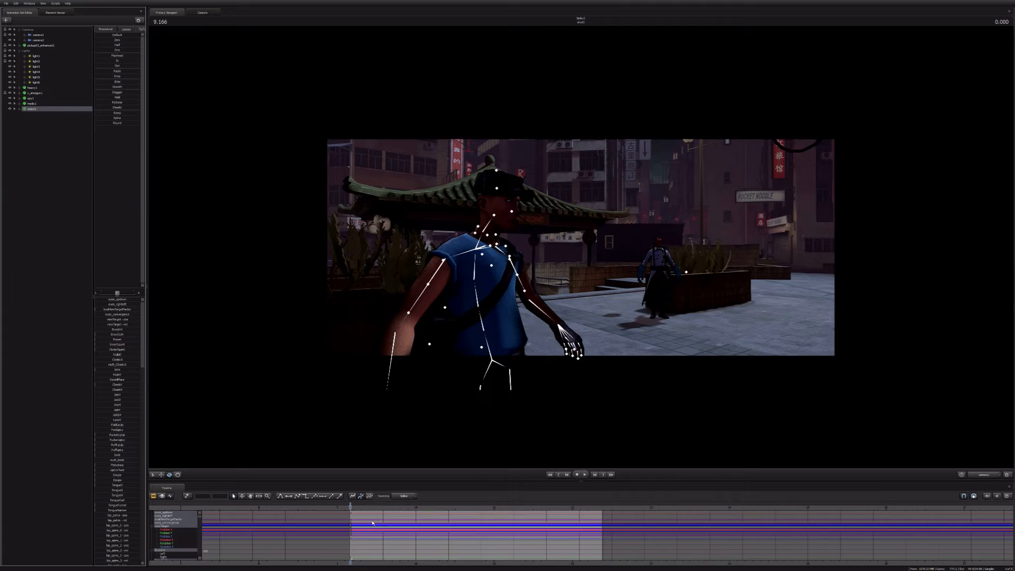
pyautogui.press('space')
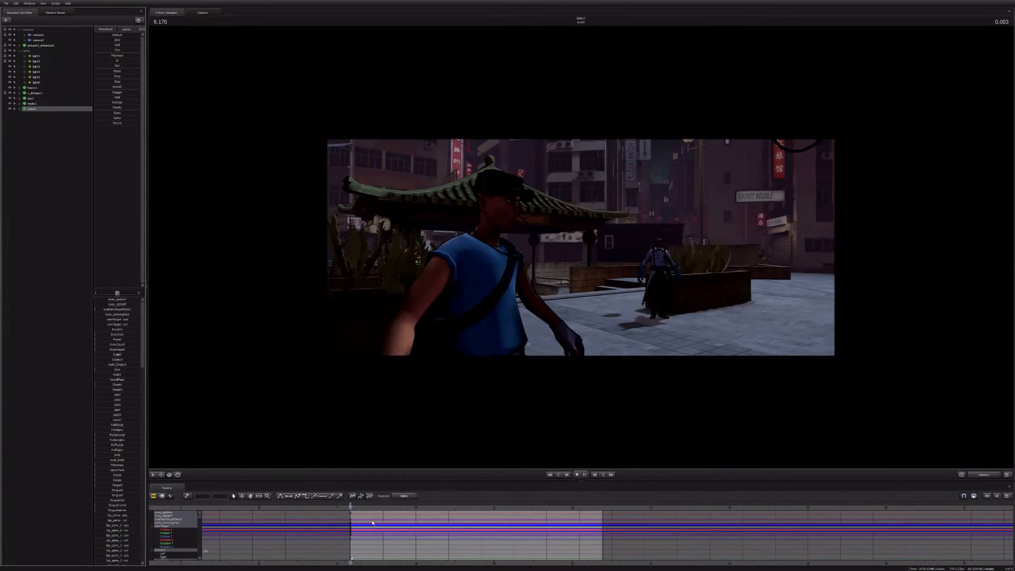
pyautogui.press('space')
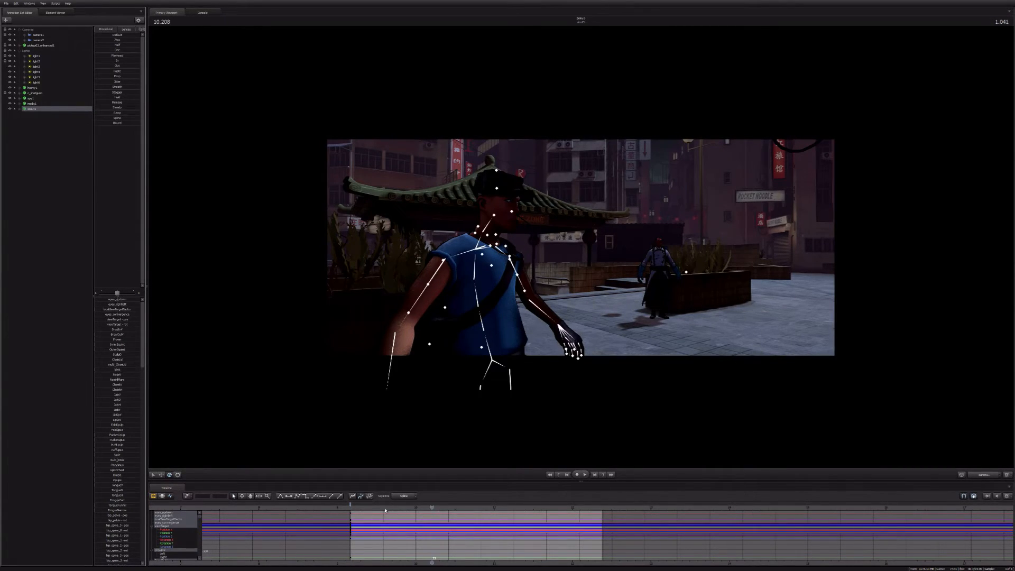
# Step: Add Scout keyframes at 9.791 and 10.125 seconds, and return to the third shot's start
pyautogui.press('space')
pyautogui.press('space')
pyautogui.moveTo(412, 508)
pyautogui.mouseDown()
pyautogui.moveTo(351, 509)
pyautogui.moveTo(428, 511)
pyautogui.mouseUp()
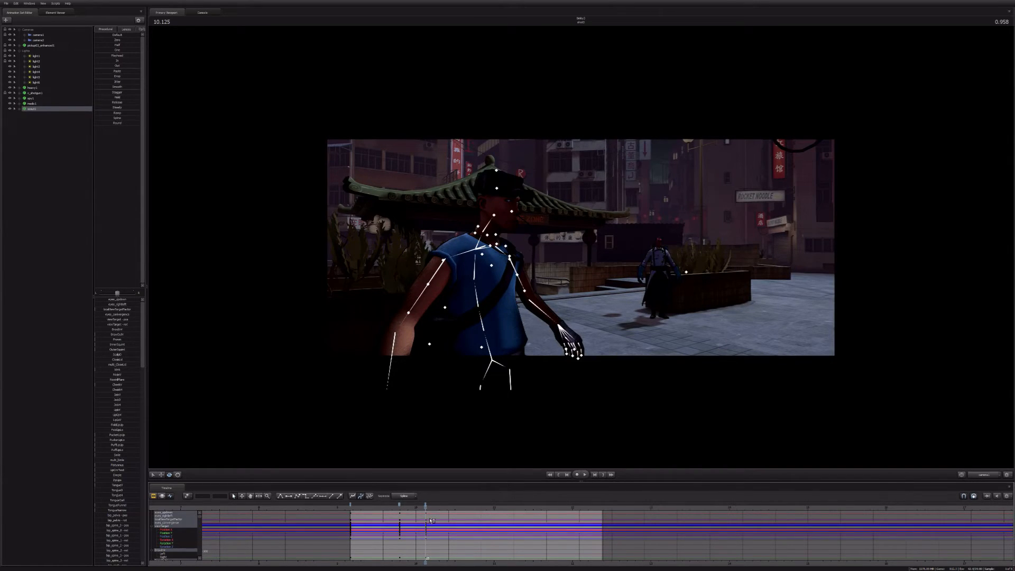
pyautogui.press('Up')
pyautogui.scroll(4, 439, 526)
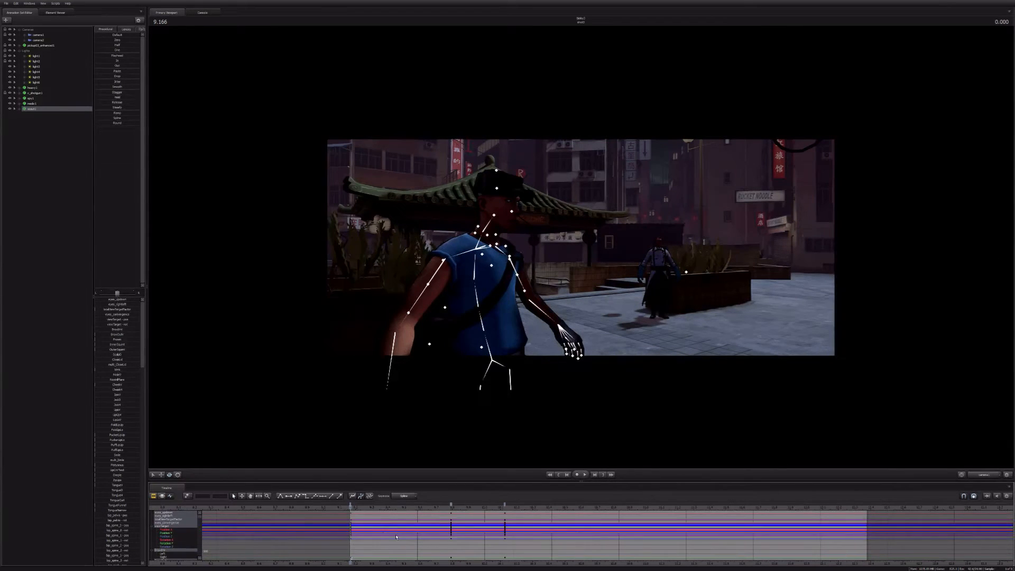
# Step: At 10.125 seconds, rotate the Scout's rootTransform in the work camera so he turns toward the shot camera
pyautogui.press('space')
pyautogui.press('space')
pyautogui.press('Right')
pyautogui.moveTo(745, 332); pyautogui.dragTo(994, 415)
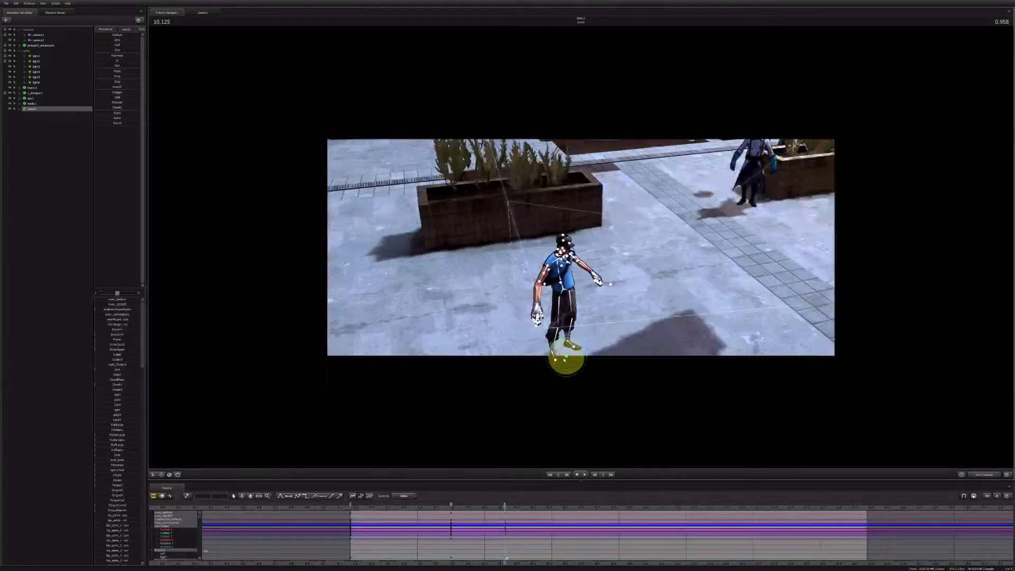
pyautogui.moveTo(569, 370); pyautogui.dragTo(556, 368)
pyautogui.hotkey('ctrl', 'z')
pyautogui.click(566, 363)
pyautogui.click(987, 476)
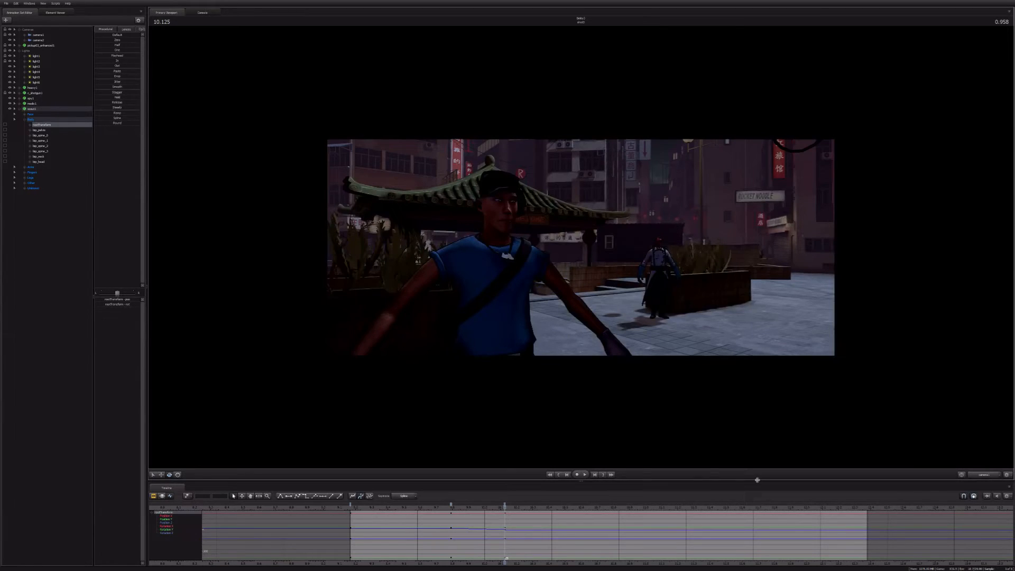
# Step: Go back to the 9.791-second keyframe and apply the last rig script listed to the Scout model
pyautogui.moveTo(502, 508); pyautogui.dragTo(448, 507)
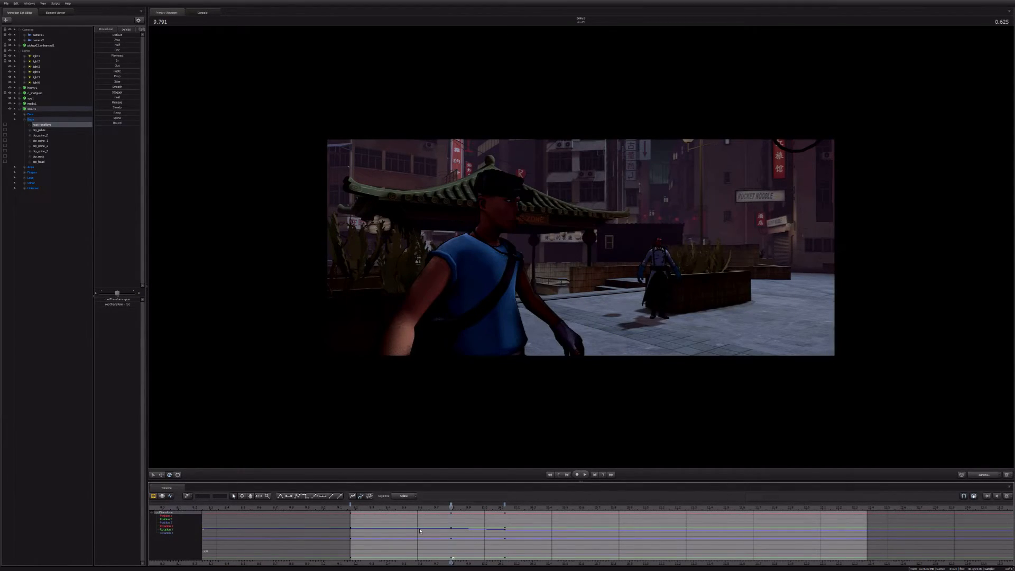
pyautogui.click(29, 110)
pyautogui.rightClick(29, 111)
pyautogui.moveTo(69, 177)
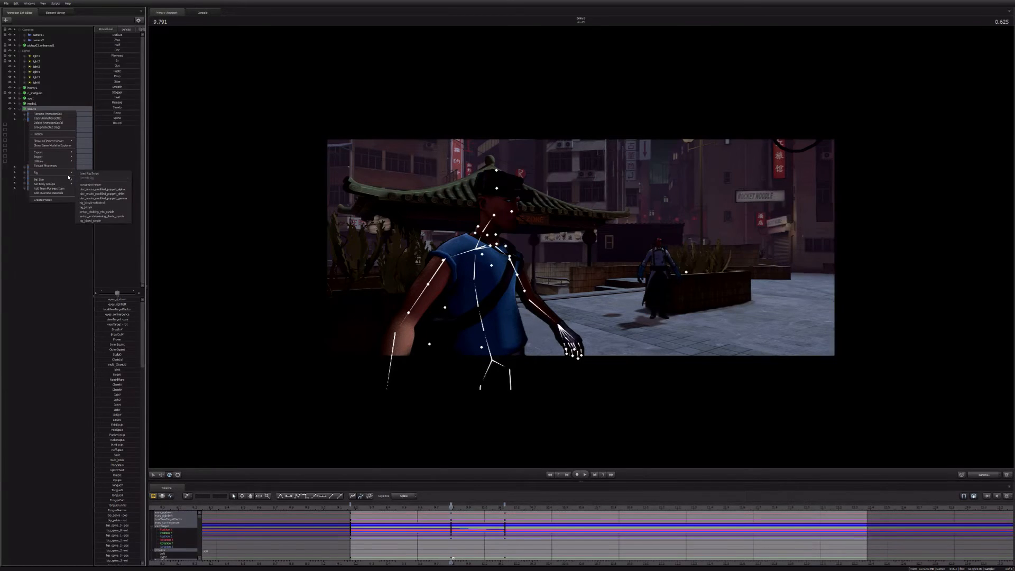
pyautogui.click(100, 222)
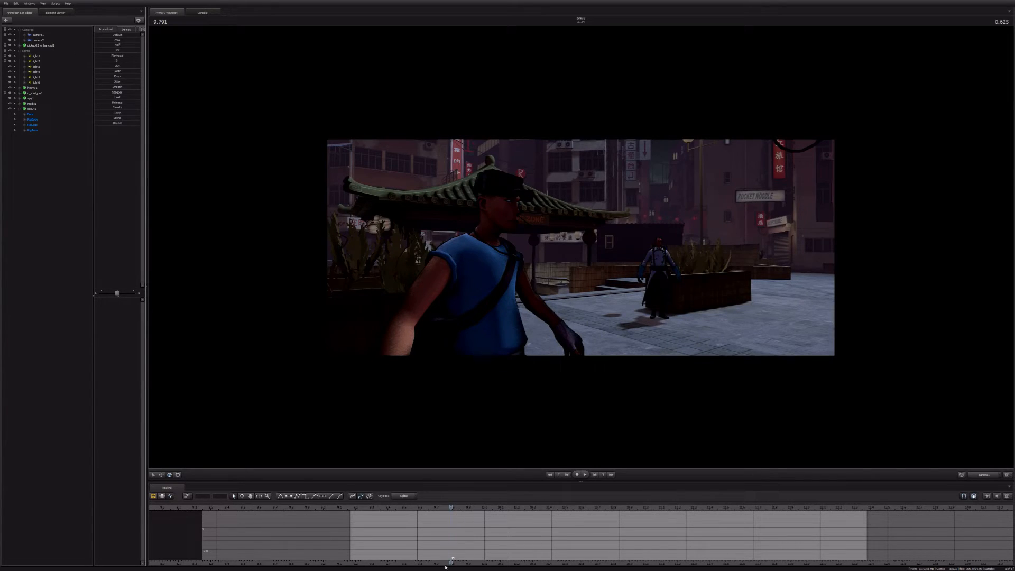
# Step: Remove the rigged Scout's keyframe at the third shot's start, and compare his poses at 9.791 and 10.125 seconds
pyautogui.scroll(4, 452, 523)
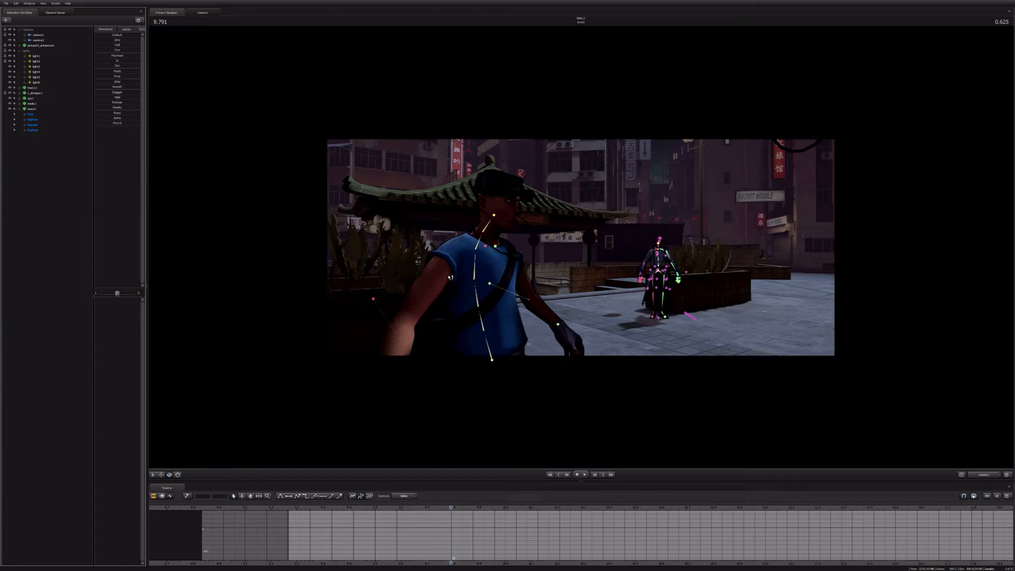
pyautogui.click(32, 110)
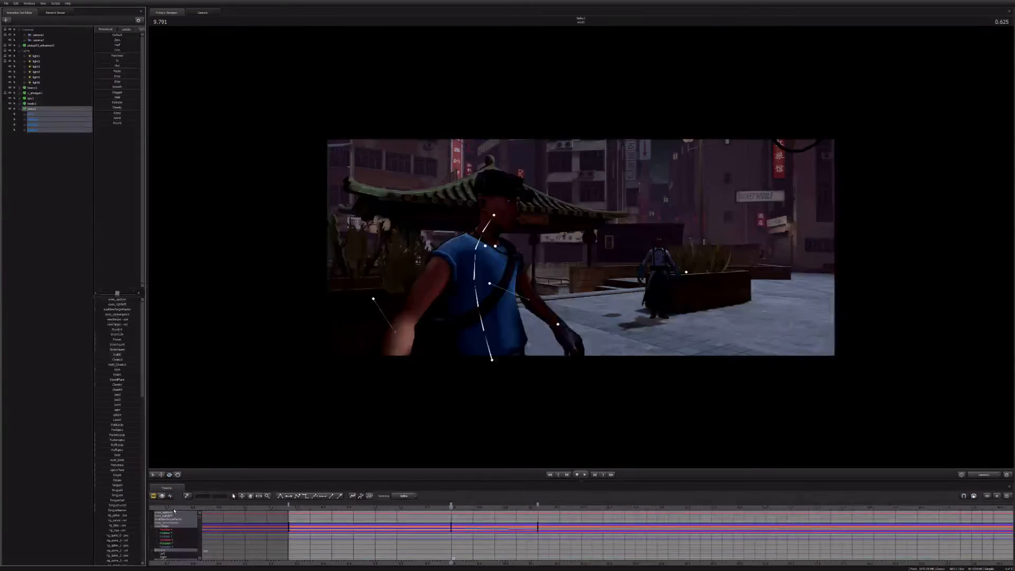
pyautogui.click(289, 506)
pyautogui.click(419, 531)
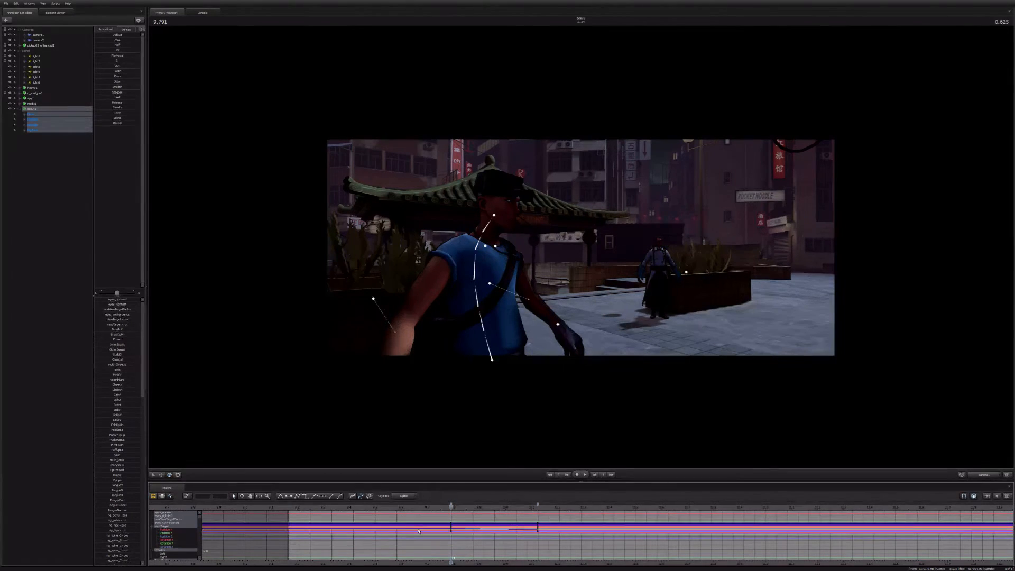
pyautogui.press('Down')
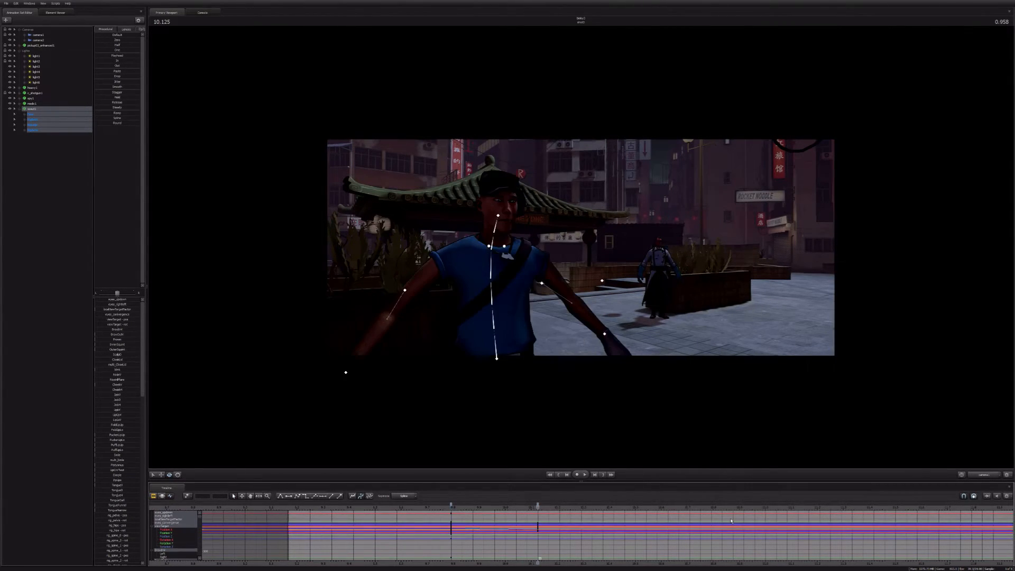
pyautogui.press('Up')
# Step: In the work camera at 9.791 seconds, lower the Scout's right hand to his side
pyautogui.click(984, 476)
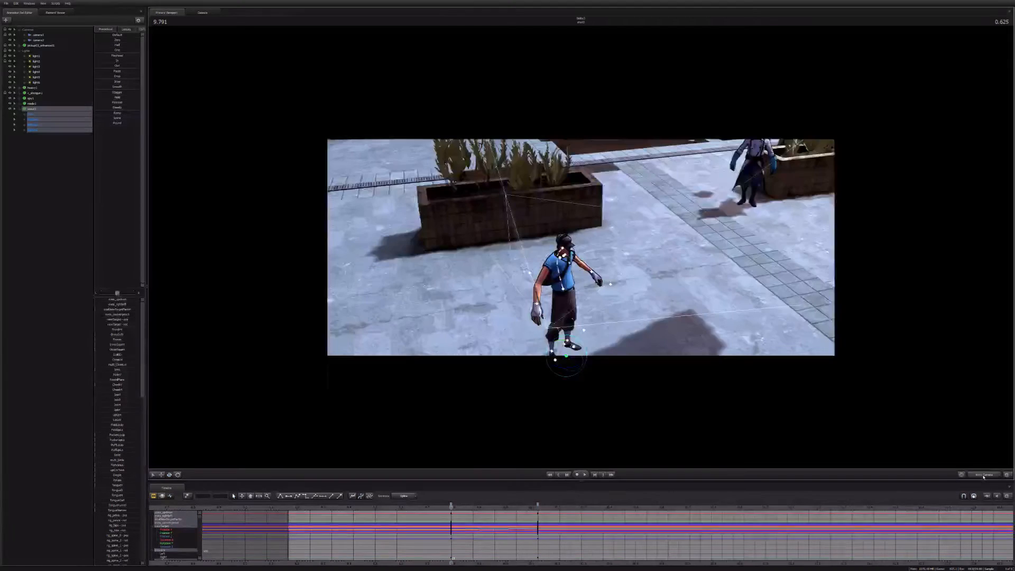
pyautogui.moveTo(750, 363); pyautogui.dragTo(588, 205)
pyautogui.press('w')
pyautogui.press('d')
pyautogui.press('w')
pyautogui.press('x')
pyautogui.moveTo(488, 298); pyautogui.dragTo(540, 320)
pyautogui.press('e')
# Step: Move the Scout's left hand rig control in to hang beside his hip, undoing the last adjustment
pyautogui.click(675, 286)
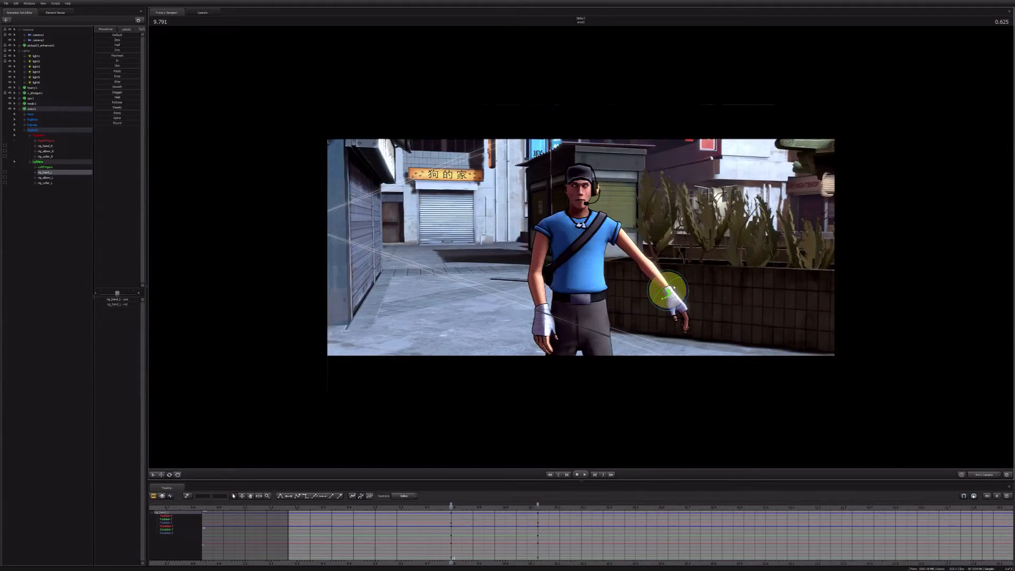
pyautogui.press('w')
pyautogui.moveTo(688, 286); pyautogui.dragTo(624, 256)
pyautogui.press('e')
pyautogui.hotkey('ctrl', 'z')
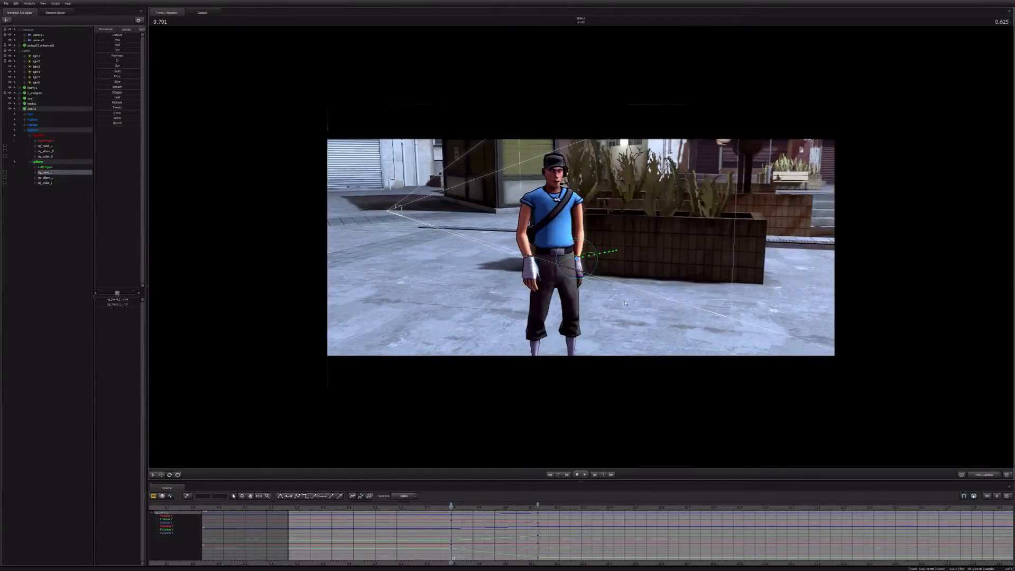
# Step: Adjust the Scout's right hand rig control beside his hip, and check his pelvis control from several angles
pyautogui.moveTo(625, 303); pyautogui.dragTo(682, 296)
pyautogui.keyDown('ctrl'); pyautogui.click(591, 298); pyautogui.keyUp('ctrl')
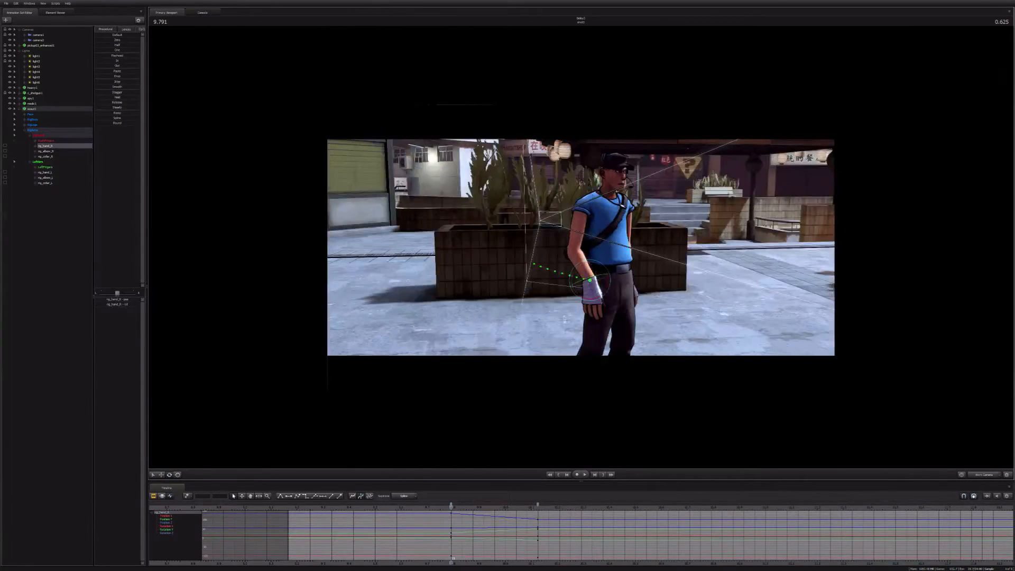
pyautogui.keyDown('alt'); pyautogui.moveTo(582, 248); pyautogui.dragTo(613, 248); pyautogui.keyUp('alt')
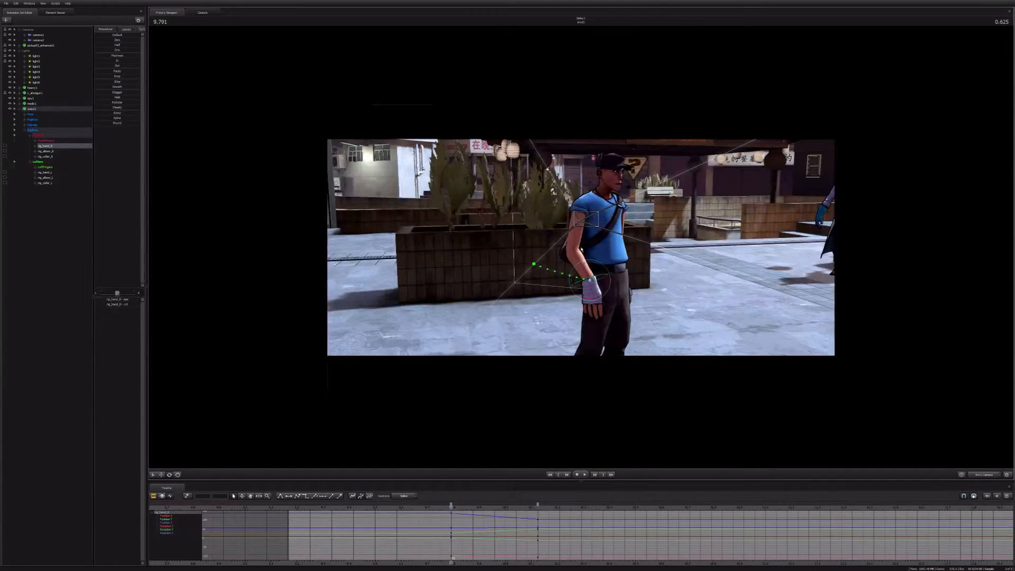
pyautogui.keyDown('alt'); pyautogui.moveTo(558, 256); pyautogui.dragTo(594, 271); pyautogui.keyUp('alt')
pyautogui.press('w')
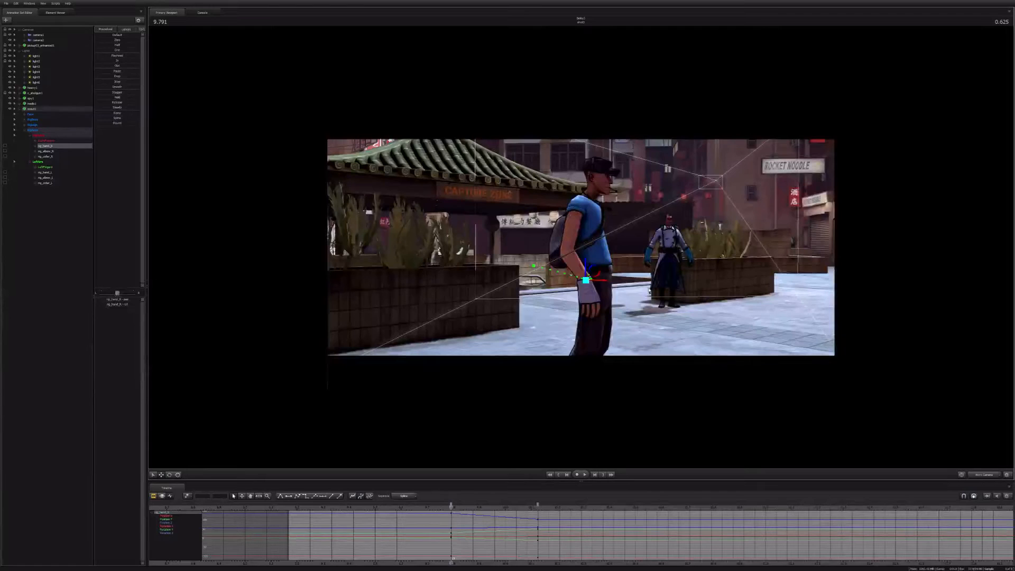
pyautogui.moveTo(596, 270); pyautogui.dragTo(594, 271)
pyautogui.press('ctrl')
pyautogui.click(594, 273)
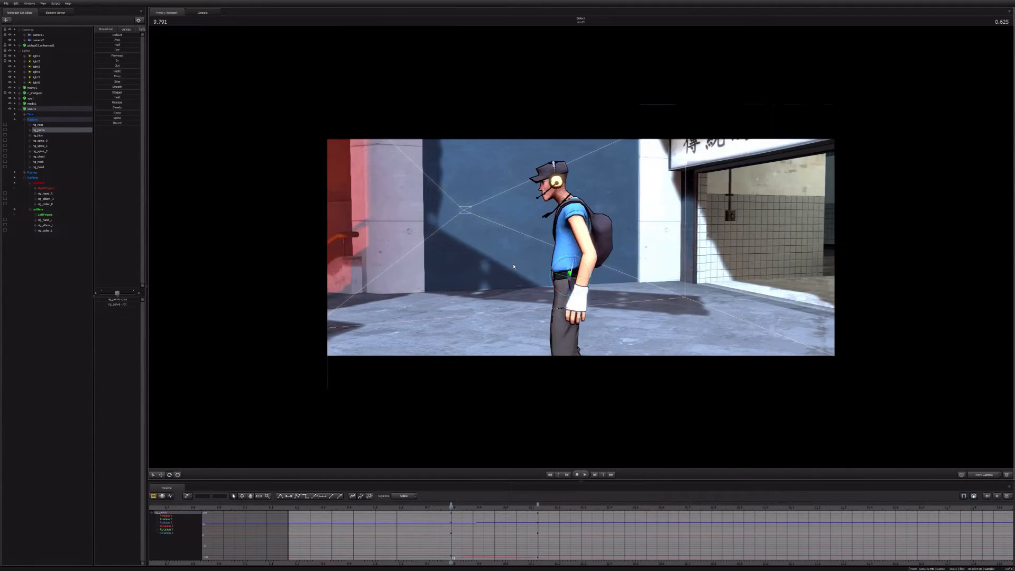
pyautogui.press('ctrl')
pyautogui.keyDown('alt'); pyautogui.moveTo(514, 315); pyautogui.dragTo(661, 315); pyautogui.keyUp('alt')
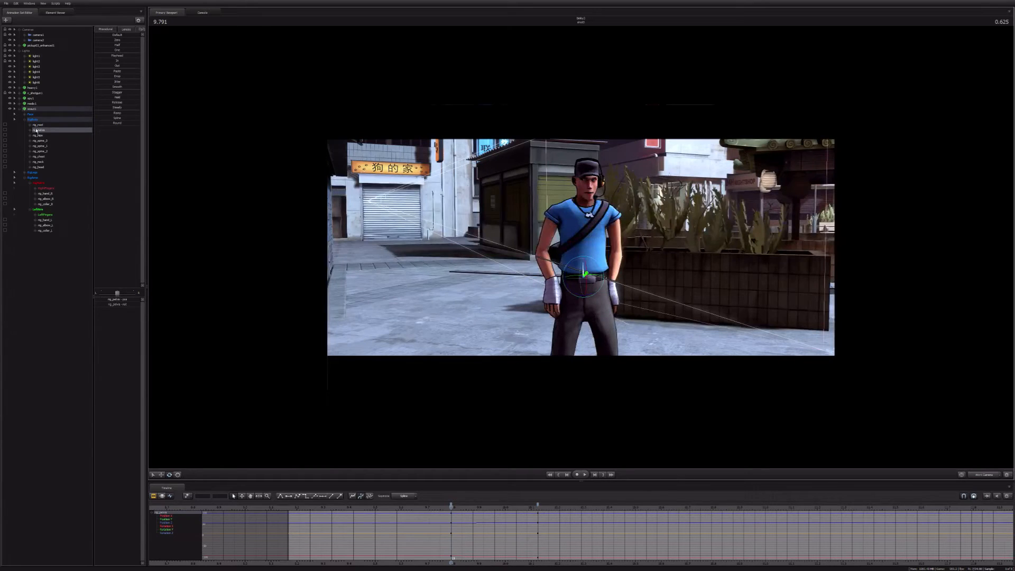
# Step: Start creating an animation set for a new model and filter the model list by "bat"
pyautogui.click(20, 110)
pyautogui.rightClick(30, 146)
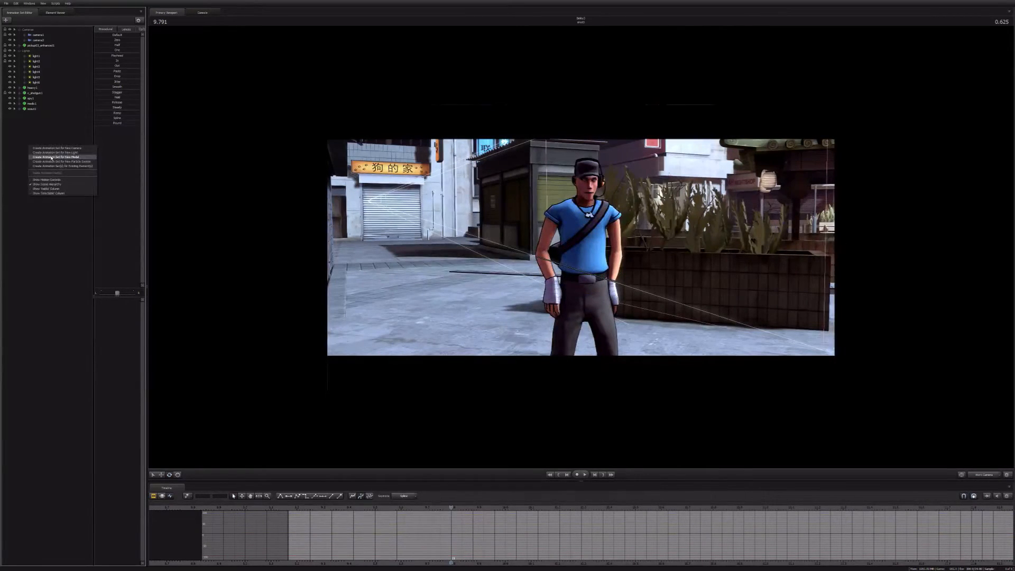
pyautogui.click(51, 157)
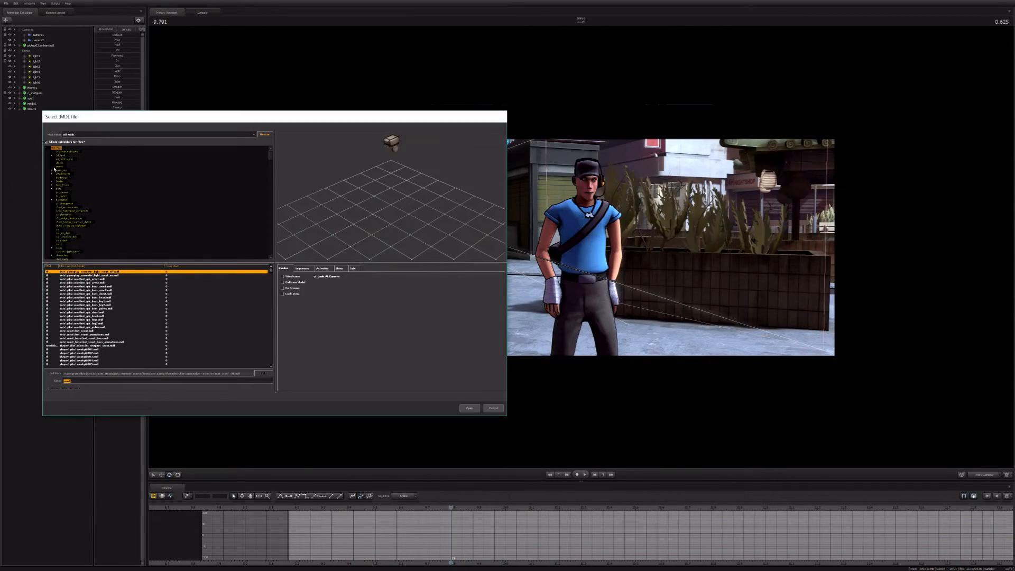
pyautogui.write('bat')
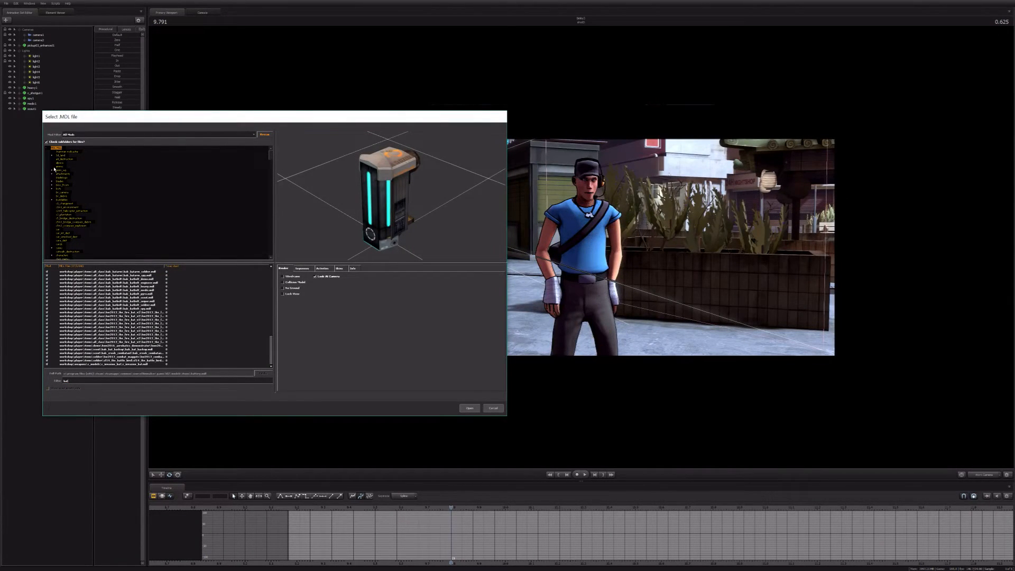
pyautogui.scroll(15, 155, 309)
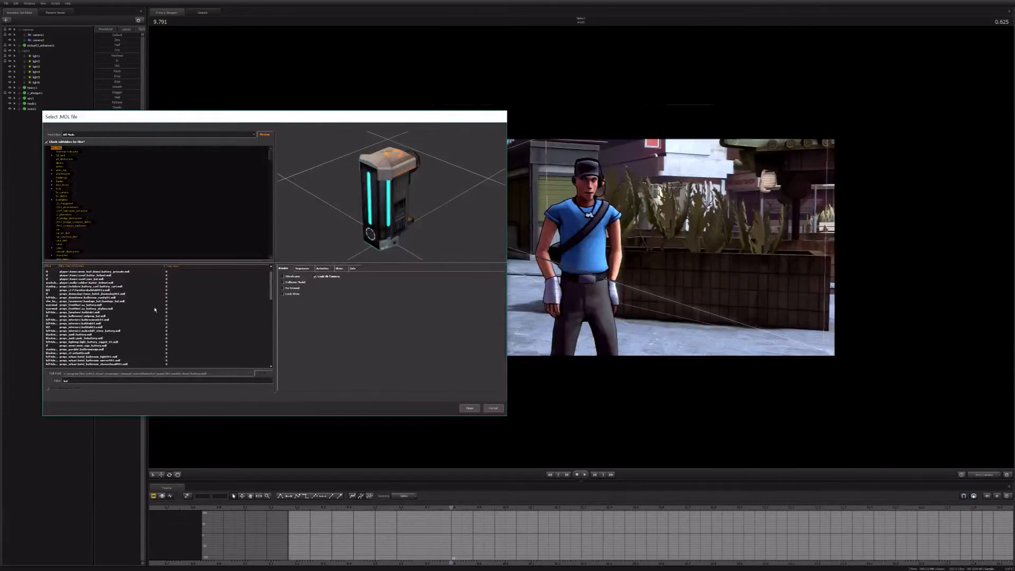
pyautogui.scroll(-10, 155, 309)
# Step: Preview the neighbouring bat weapon models and add the w_bat model to the shot
pyautogui.click(106, 291)
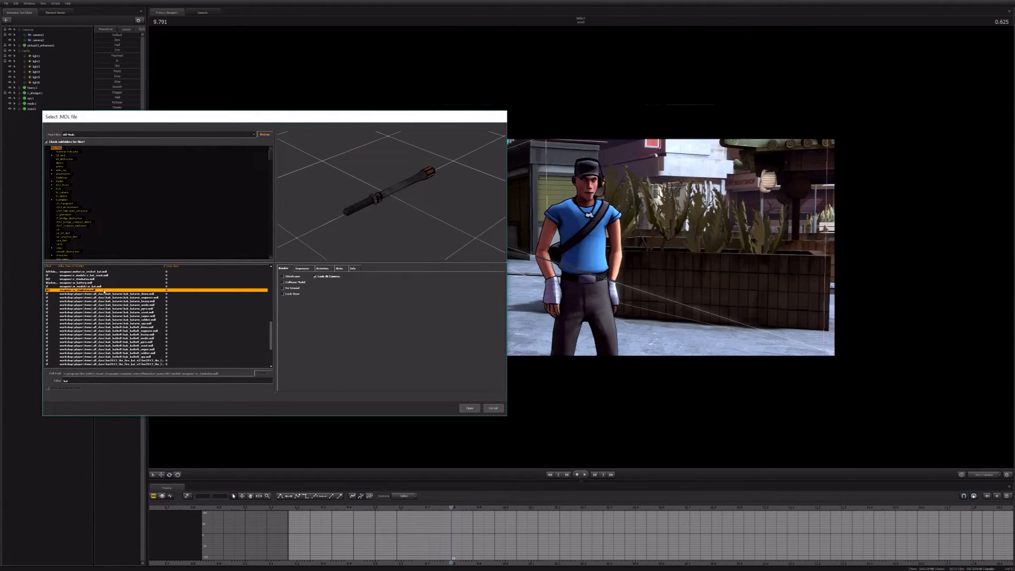
pyautogui.press('Up')
pyautogui.press('Up')
pyautogui.press('Down')
pyautogui.press('Up')
pyautogui.press('Up')
pyautogui.press('Up')
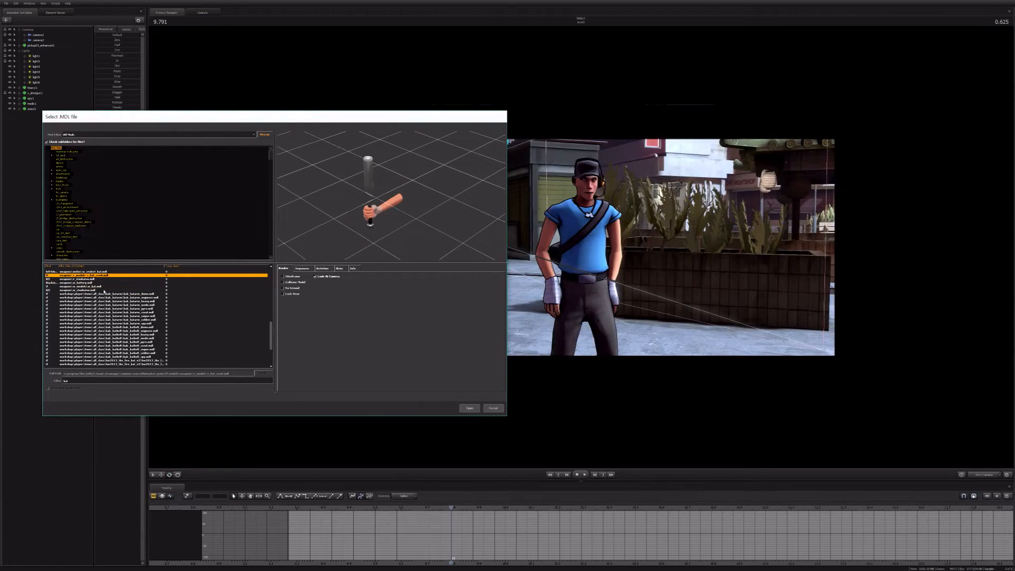
pyautogui.press('Down')
pyautogui.press('Down')
pyautogui.press('Down')
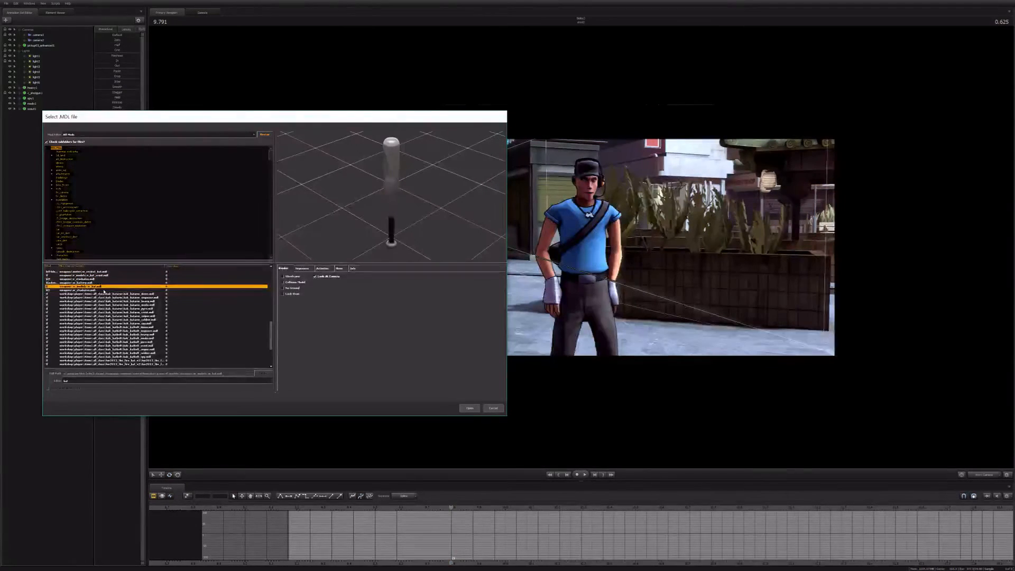
pyautogui.press('Return')
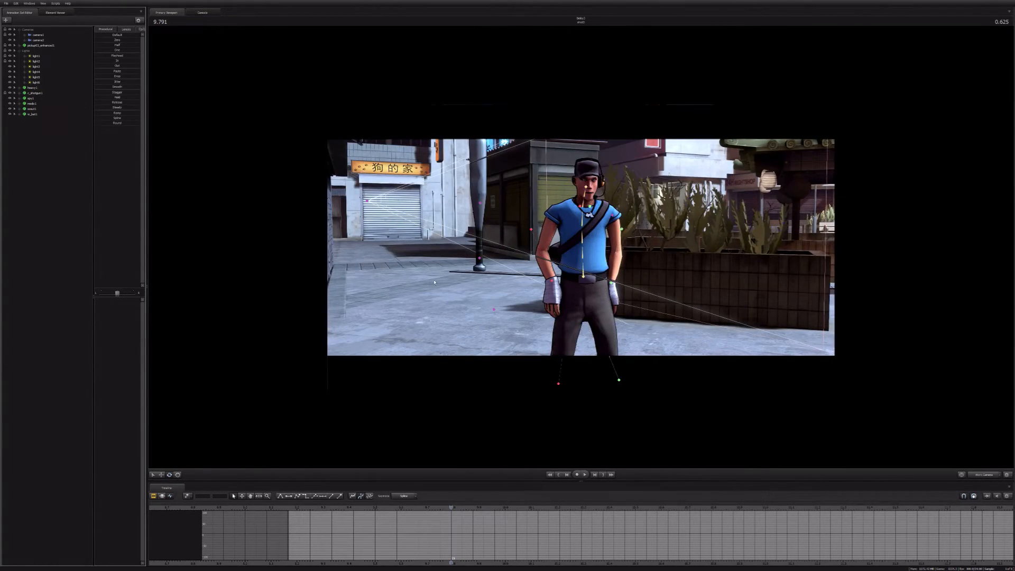
# Step: Expand the bat's and the Scout's control groups down to the weapon bone and the Scout's right hand rig control
pyautogui.click(32, 114)
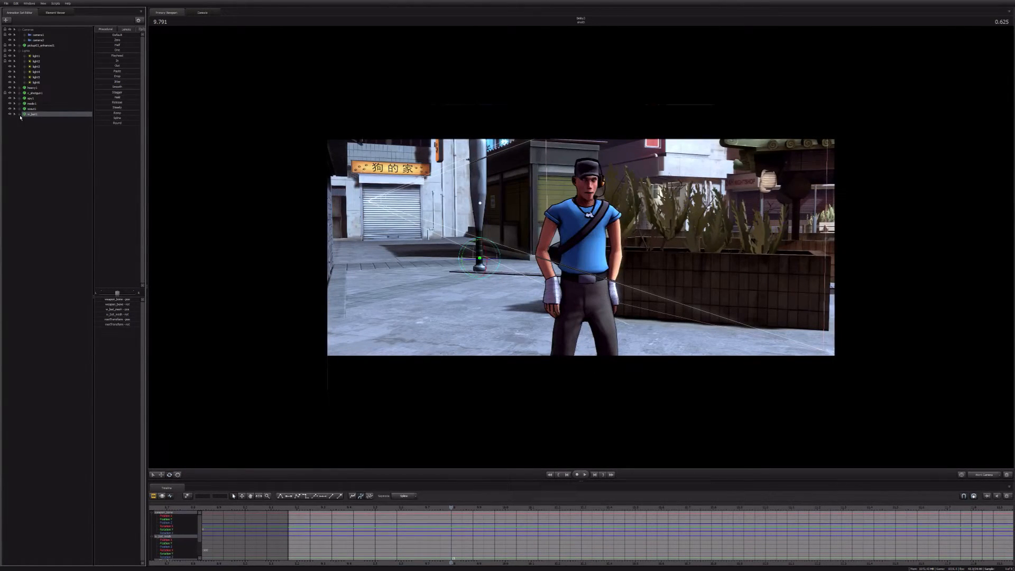
pyautogui.click(19, 115)
pyautogui.click(19, 109)
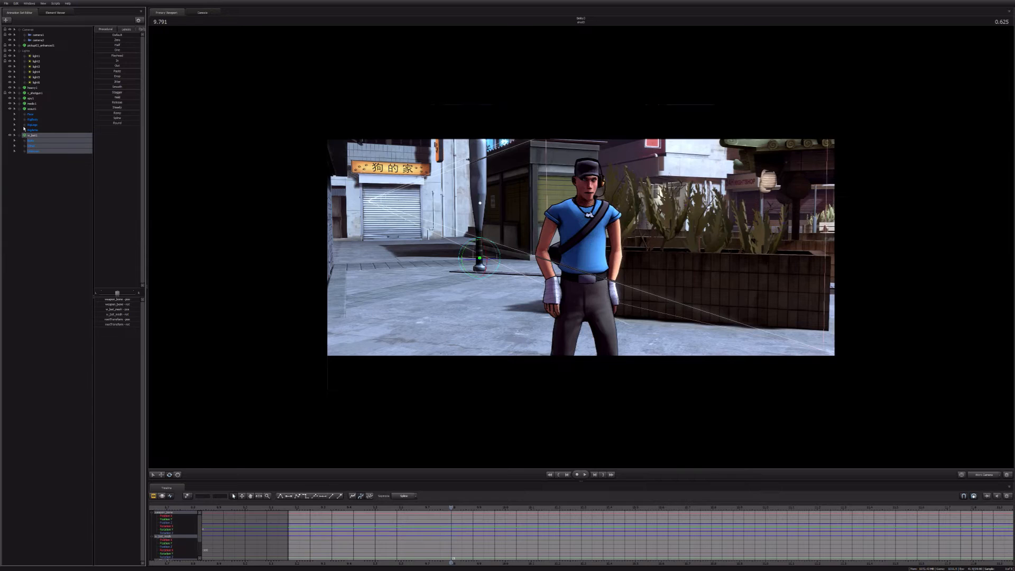
pyautogui.click(24, 131)
pyautogui.click(29, 136)
pyautogui.click(43, 146)
pyautogui.click(26, 179)
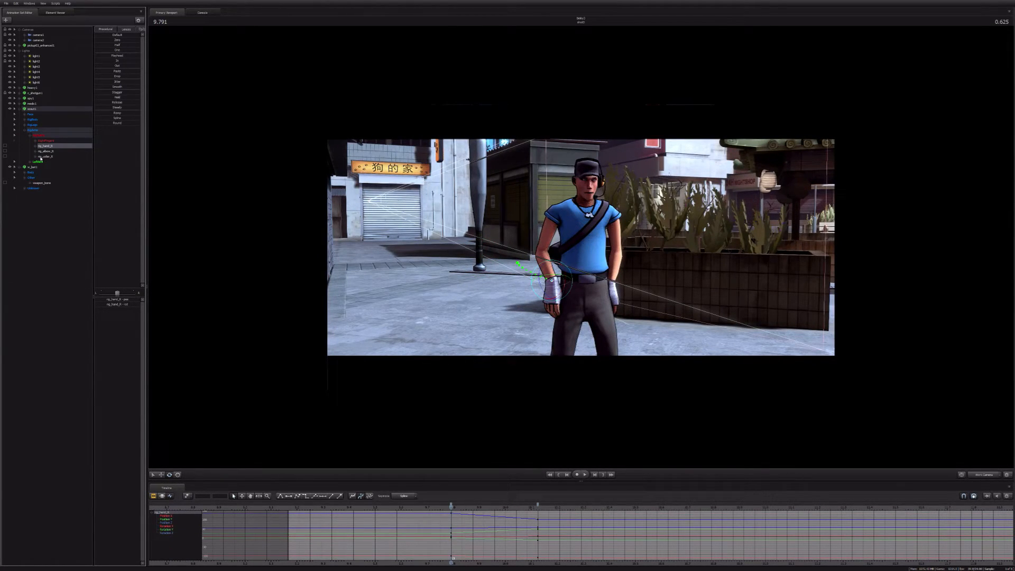
# Step: Raise the Scout's right and left hand rig controls to either side of his head at 9.791 seconds
pyautogui.moveTo(577, 241); pyautogui.dragTo(581, 249)
pyautogui.press('d')
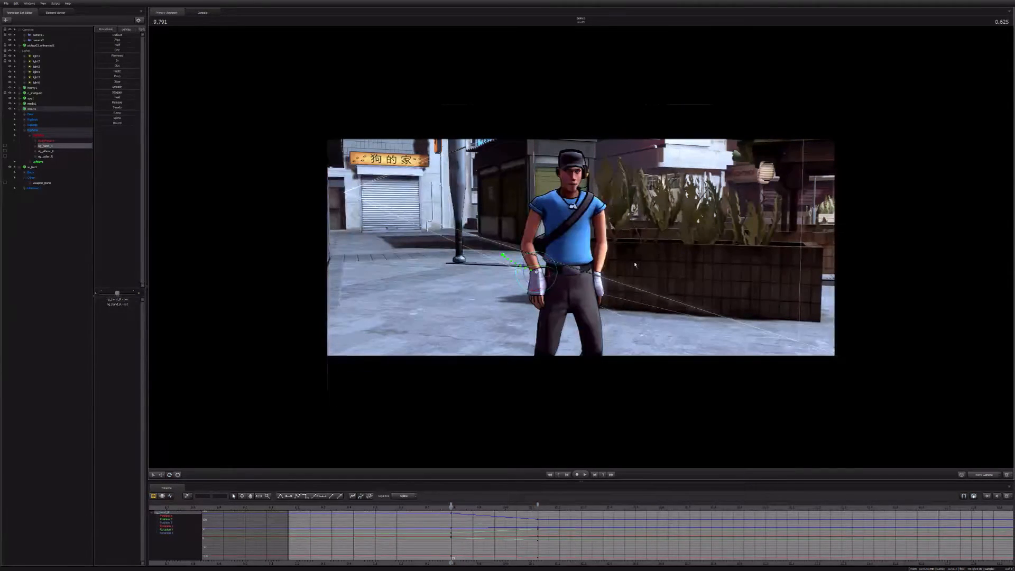
pyautogui.press('ctrl')
pyautogui.moveTo(536, 268); pyautogui.dragTo(552, 175)
pyautogui.press('ctrl')
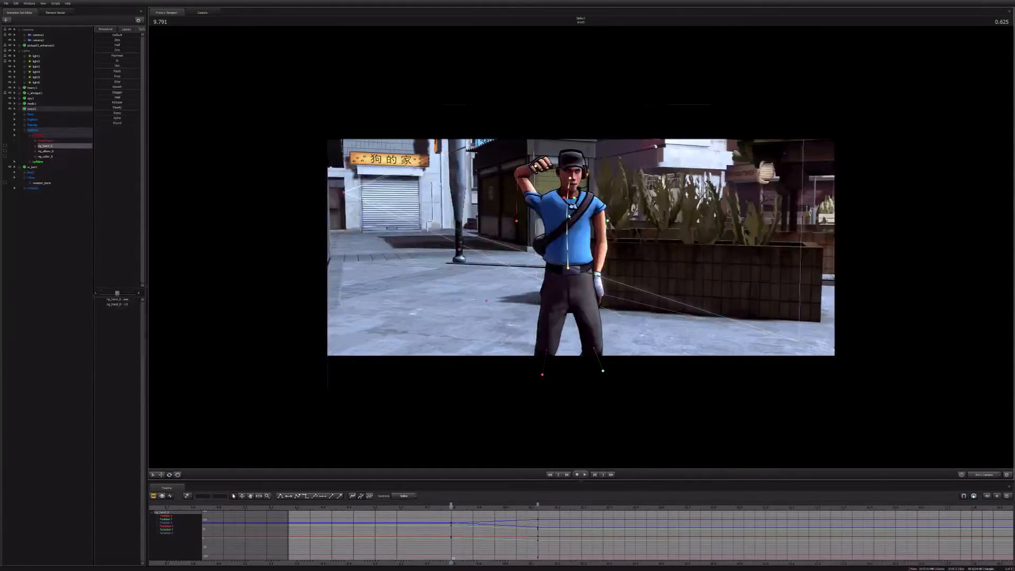
pyautogui.moveTo(597, 274); pyautogui.dragTo(596, 159)
pyautogui.keyDown('alt'); pyautogui.moveTo(561, 202); pyautogui.dragTo(559, 238); pyautogui.keyUp('alt')
pyautogui.moveTo(599, 170)
pyautogui.mouseDown()
pyautogui.moveTo(603, 183)
pyautogui.moveTo(594, 172)
pyautogui.mouseUp()
pyautogui.press('e')
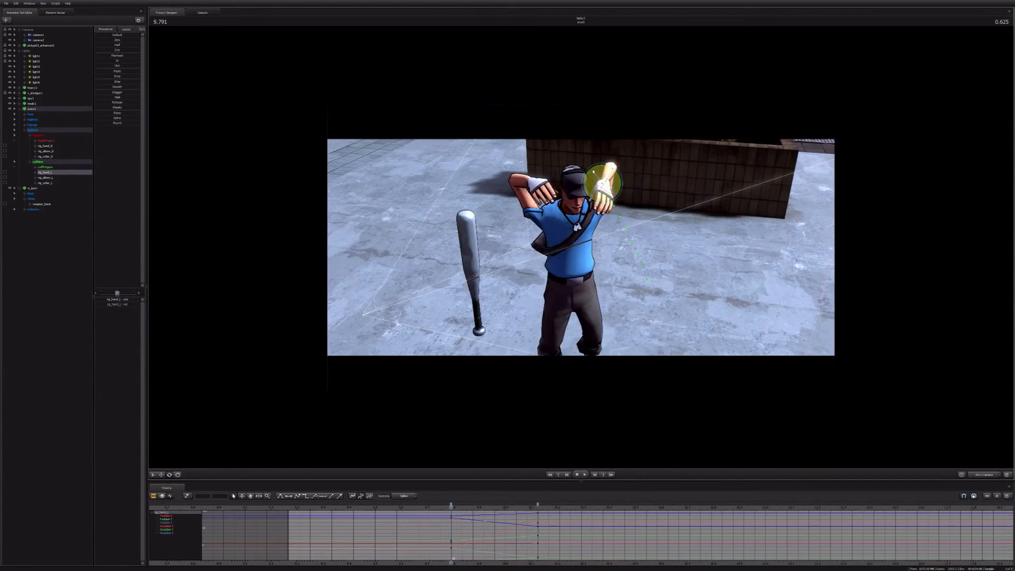
# Step: Move and rotate the bat's mesh control so the bat lies horizontally behind the Scout's neck
pyautogui.click(492, 268)
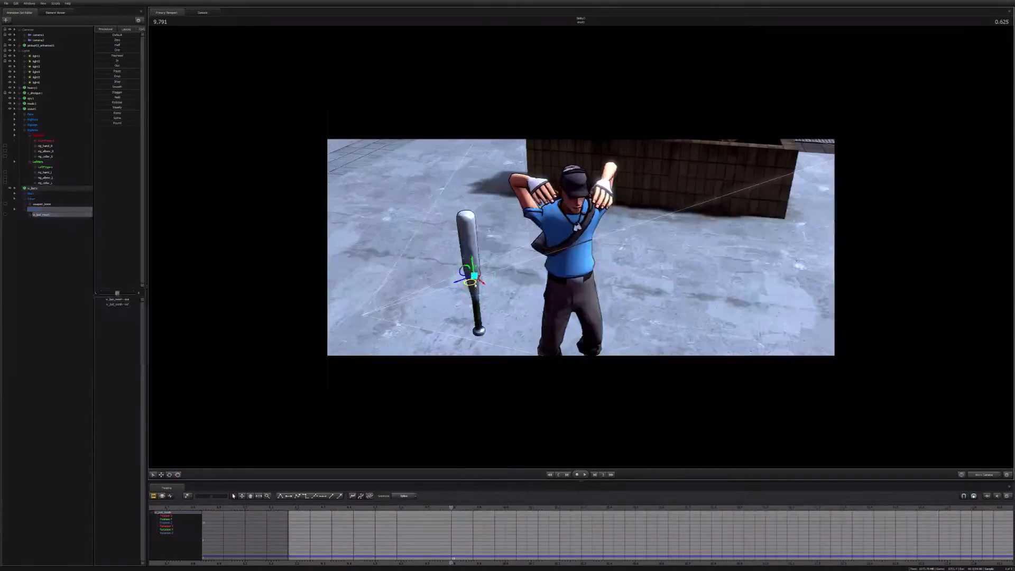
pyautogui.moveTo(493, 269); pyautogui.dragTo(521, 157)
pyautogui.press('e')
pyautogui.press('w')
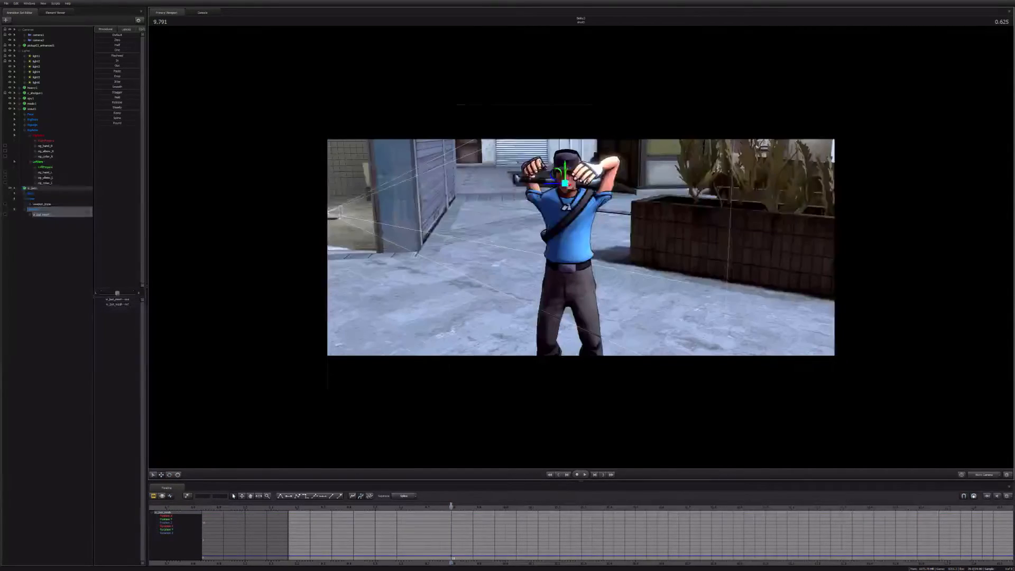
pyautogui.keyDown('alt'); pyautogui.moveTo(565, 183); pyautogui.dragTo(586, 200); pyautogui.keyUp('alt')
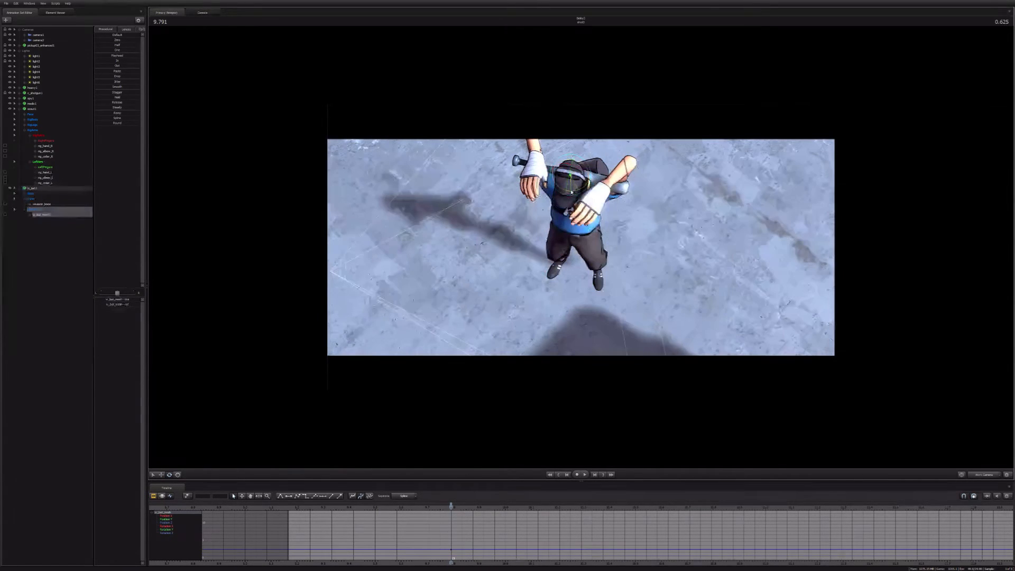
pyautogui.keyDown('alt'); pyautogui.moveTo(586, 200); pyautogui.dragTo(583, 247); pyautogui.keyUp('alt')
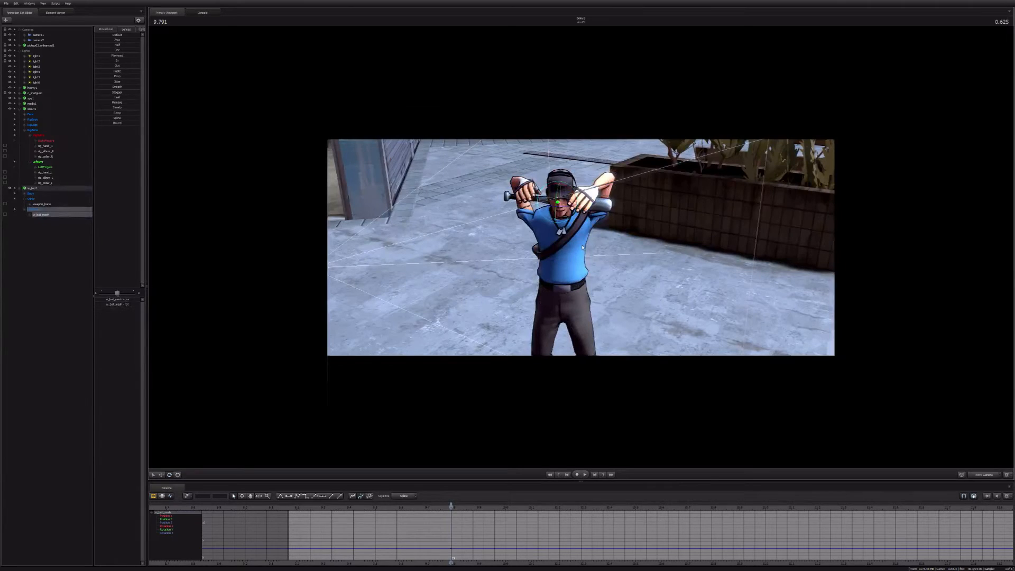
# Step: Lower the Scout's left hand in front of his waist, and place his right hand over the bat near his head
pyautogui.keyDown('ctrl'); pyautogui.click(590, 192); pyautogui.keyUp('ctrl')
pyautogui.press('w')
pyautogui.keyDown('alt'); pyautogui.moveTo(590, 192); pyautogui.dragTo(615, 267); pyautogui.keyUp('alt')
pyautogui.click(530, 196)
pyautogui.moveTo(539, 189); pyautogui.dragTo(635, 211)
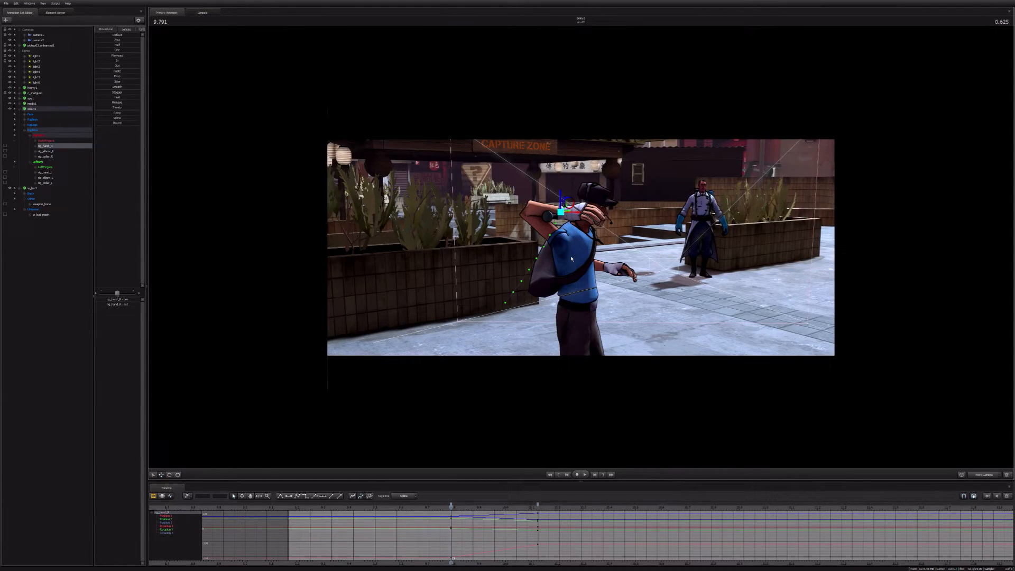
# Step: Review the Scout and bat across the third shot and into the following shot in the clip editor
pyautogui.press('F2')
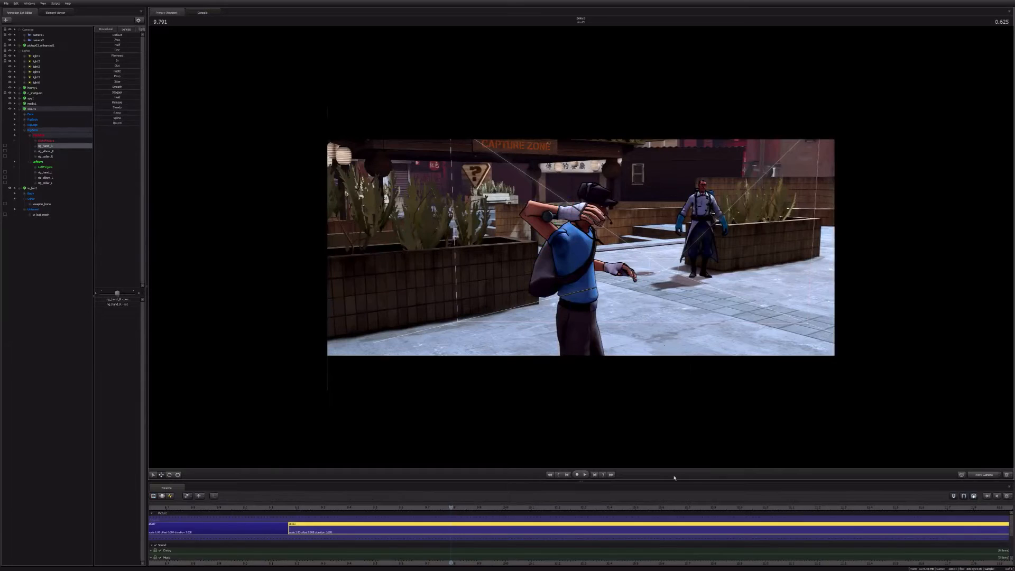
pyautogui.scroll(-5, 714, 535)
pyautogui.moveTo(714, 535); pyautogui.dragTo(584, 526, button='middle')
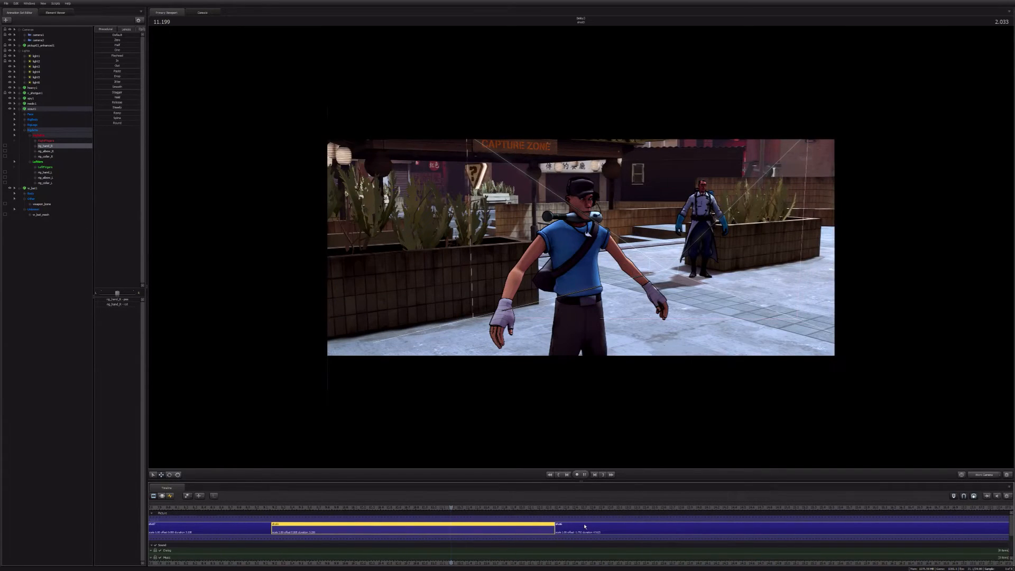
pyautogui.press('Down')
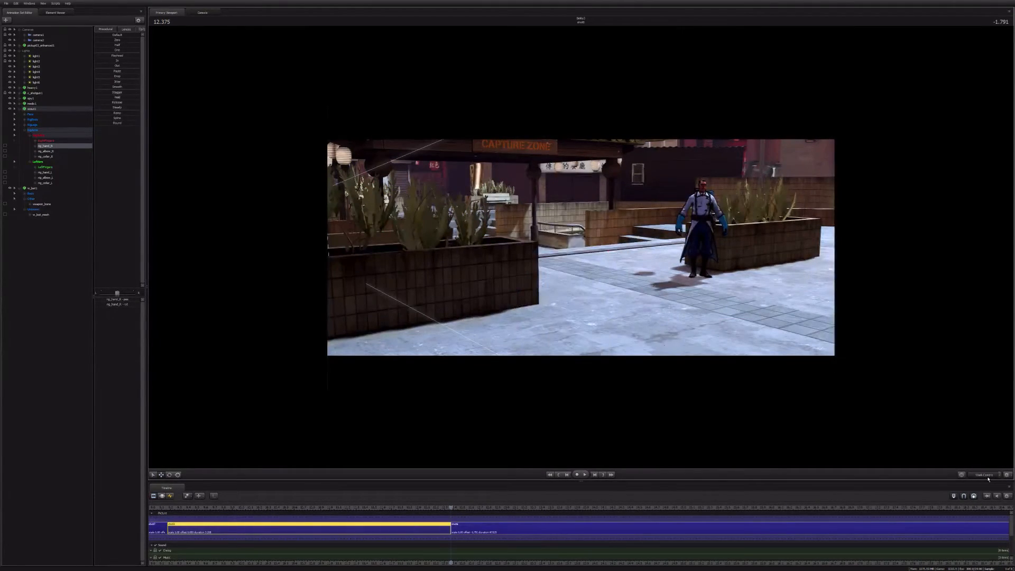
pyautogui.press('space')
pyautogui.press('space')
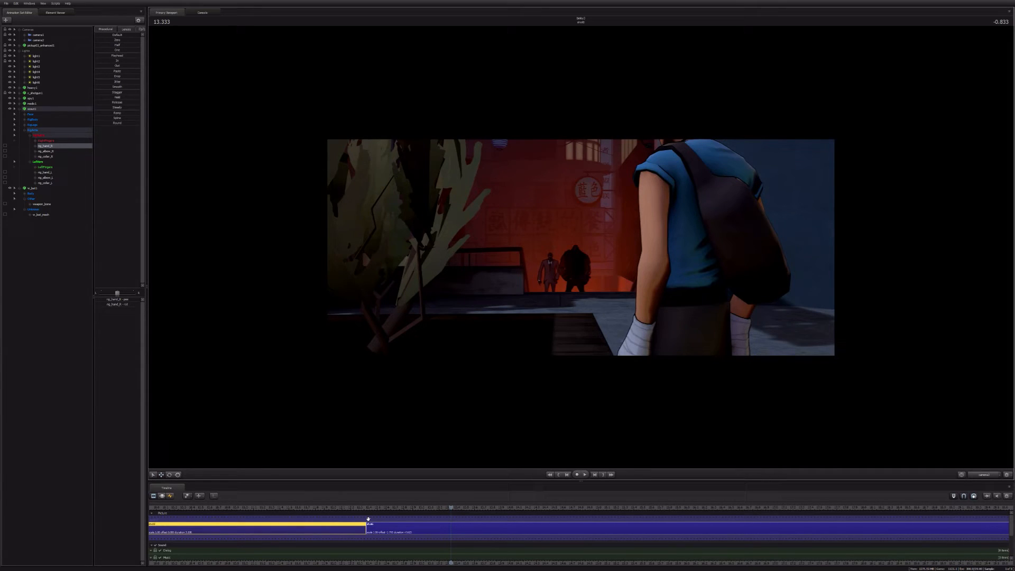
pyautogui.scroll(-5, 385, 563)
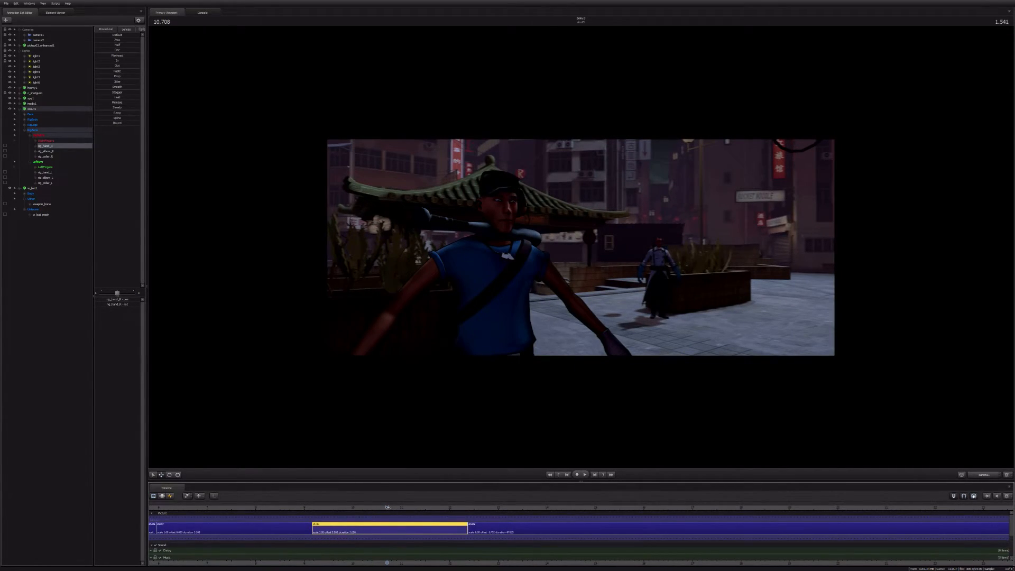
# Step: In the graph editor at 9.791 seconds, lower the Scout's right hand rig control from the bat to beside his hip
pyautogui.press('F4')
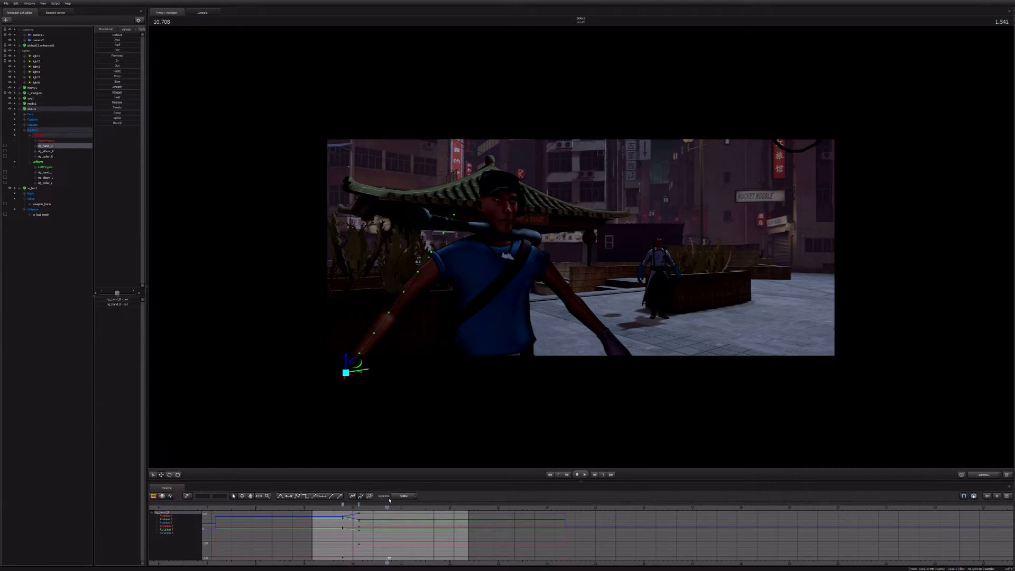
pyautogui.scroll(3, 358, 528)
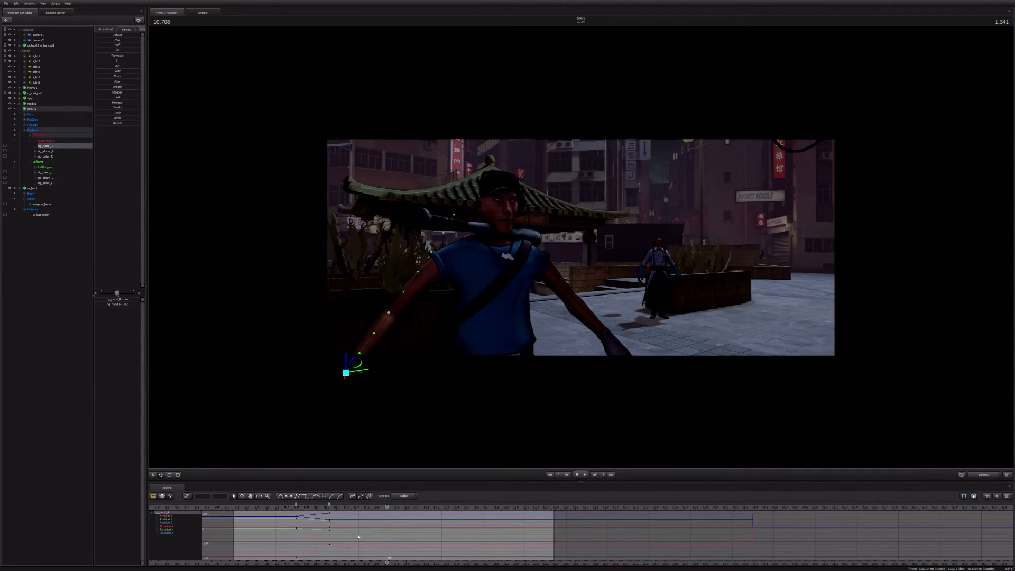
pyautogui.press('Up')
pyautogui.moveTo(462, 559); pyautogui.dragTo(610, 543, button='middle')
pyautogui.scroll(2, 609, 543)
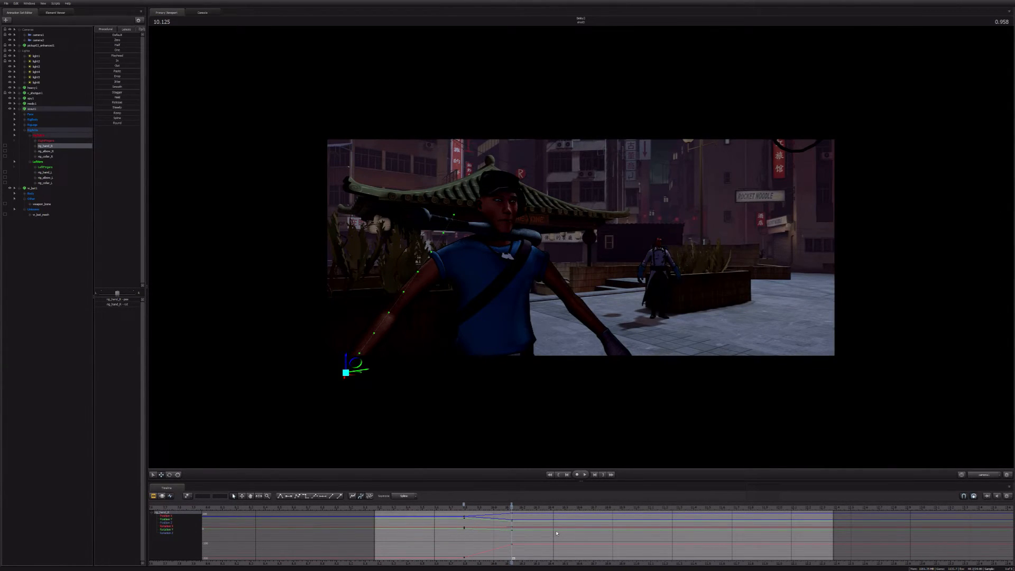
pyautogui.scroll(1, 506, 527)
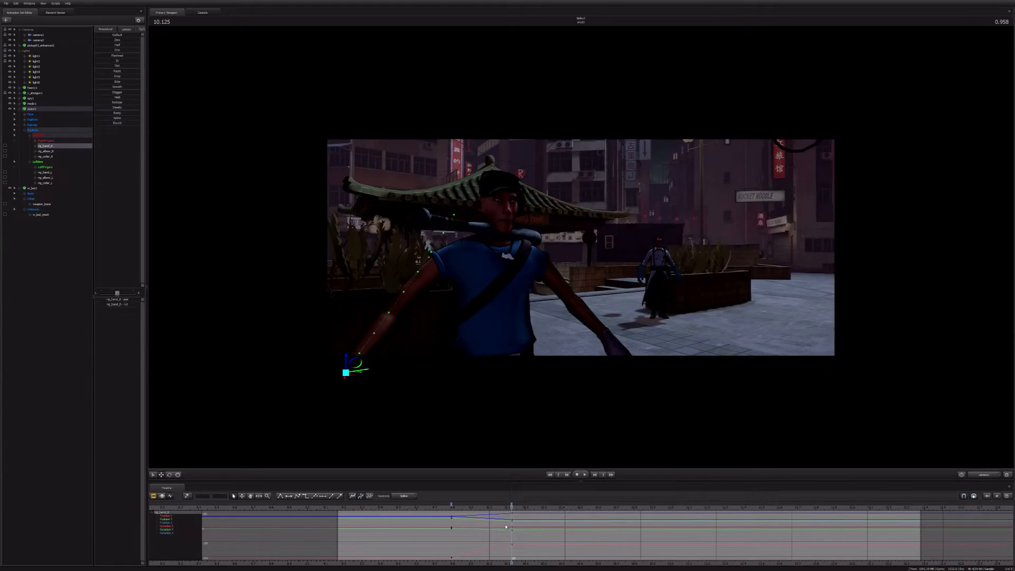
pyautogui.press('Up')
pyautogui.press('ctrl')
pyautogui.keyDown('ctrl'); pyautogui.click(499, 255); pyautogui.keyUp('ctrl')
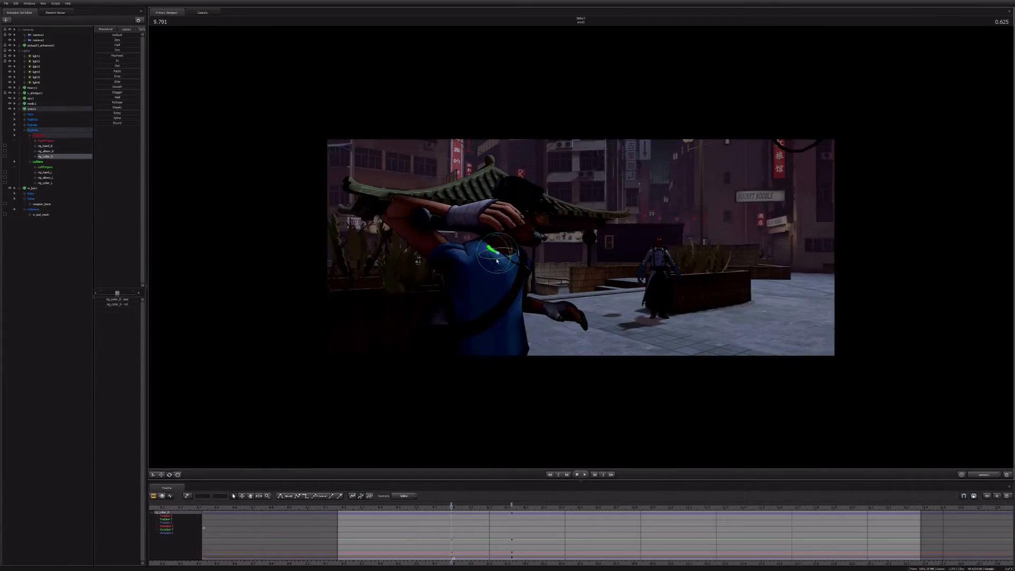
pyautogui.press('ctrl')
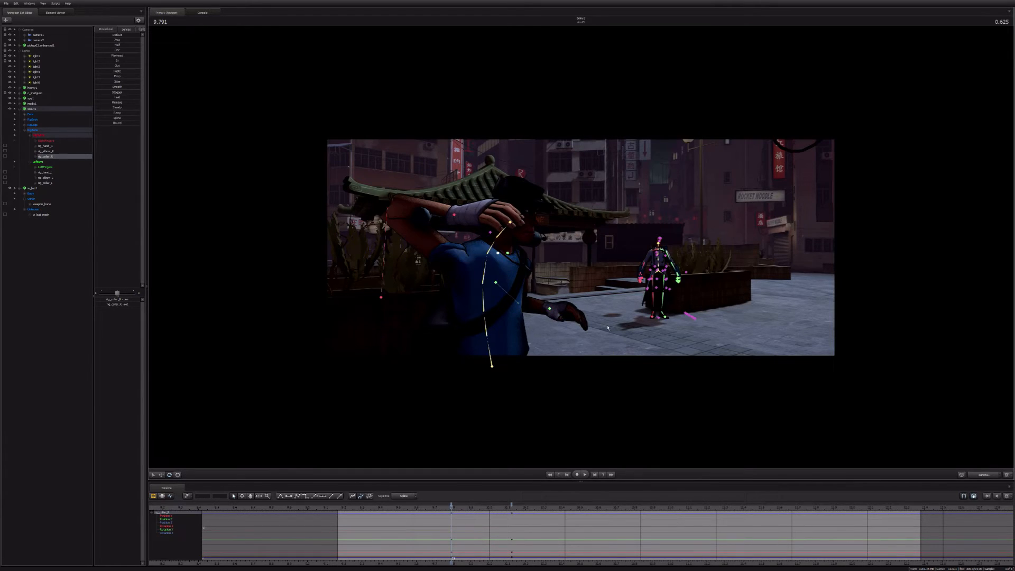
pyautogui.keyDown('ctrl'); pyautogui.click(454, 215); pyautogui.keyUp('ctrl')
pyautogui.moveTo(454, 214); pyautogui.dragTo(473, 383)
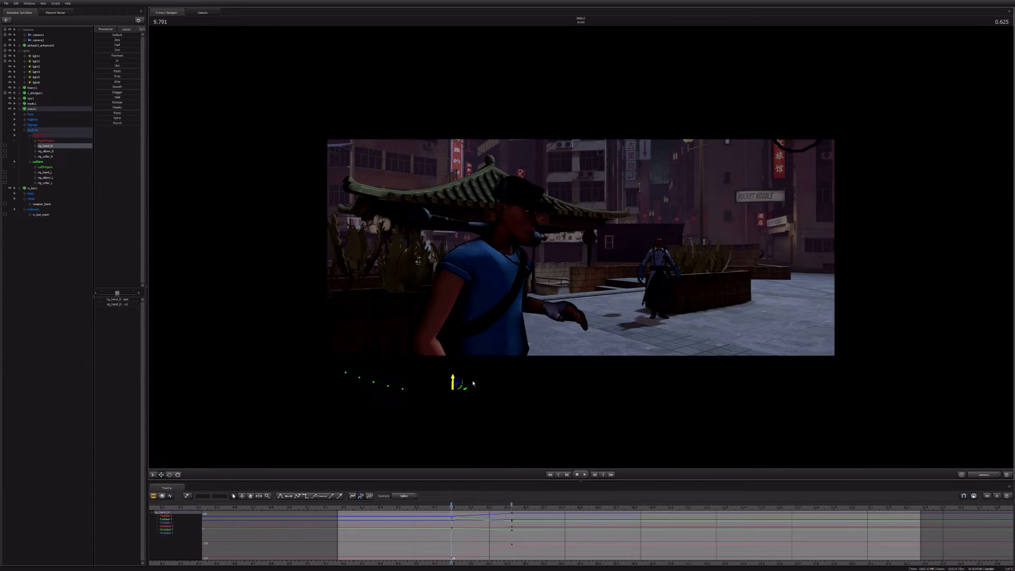
# Step: Switch to the work camera and rotate the Scout's right hand so it hangs straight down beside his thigh
pyautogui.click(982, 476)
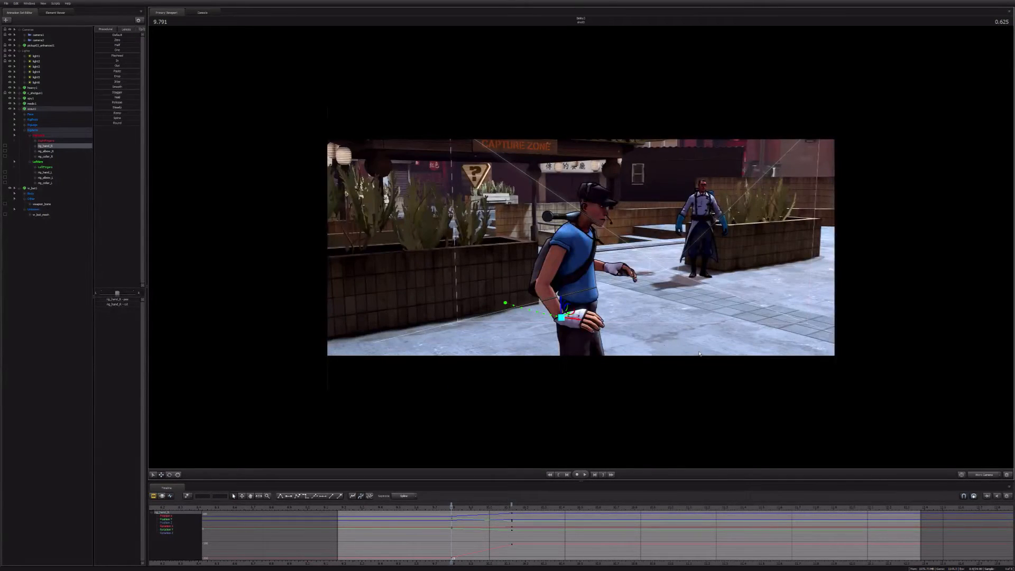
pyautogui.press('x')
pyautogui.moveTo(700, 354); pyautogui.dragTo(694, 338)
pyautogui.press('e')
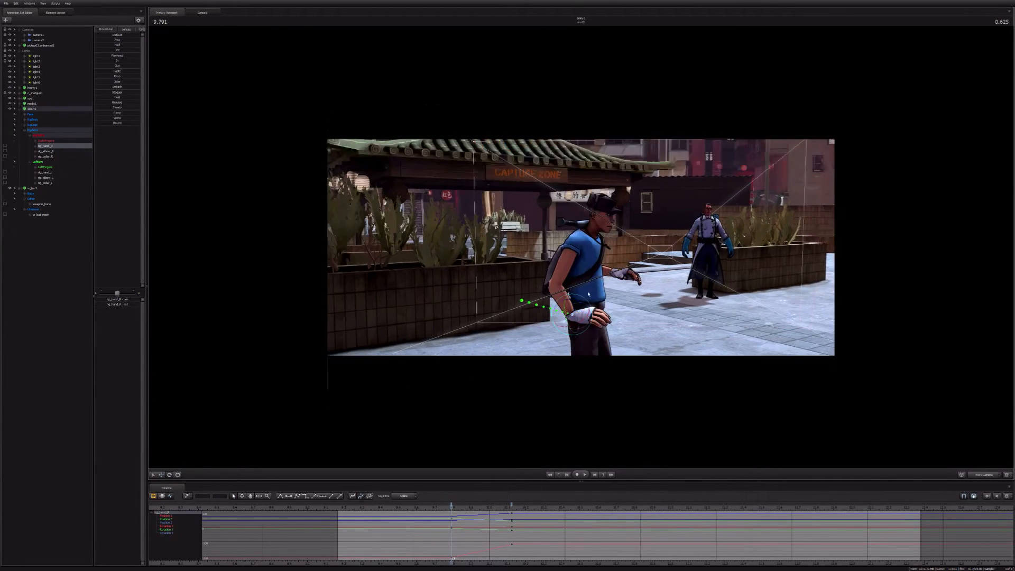
pyautogui.moveTo(589, 295); pyautogui.dragTo(588, 329)
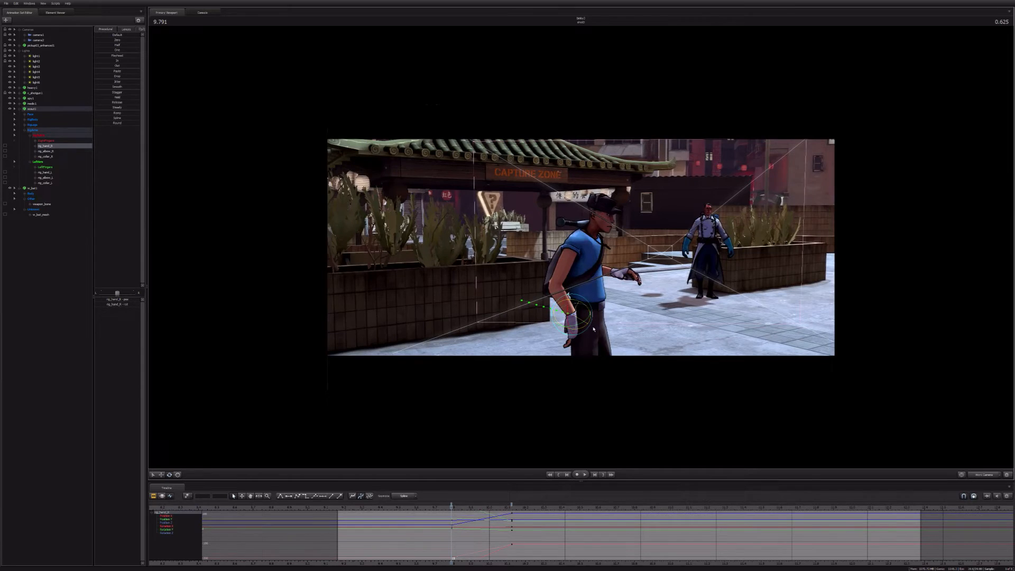
# Step: Hide the Scout model, show it again, and clear the rig control selection
pyautogui.click(9, 109)
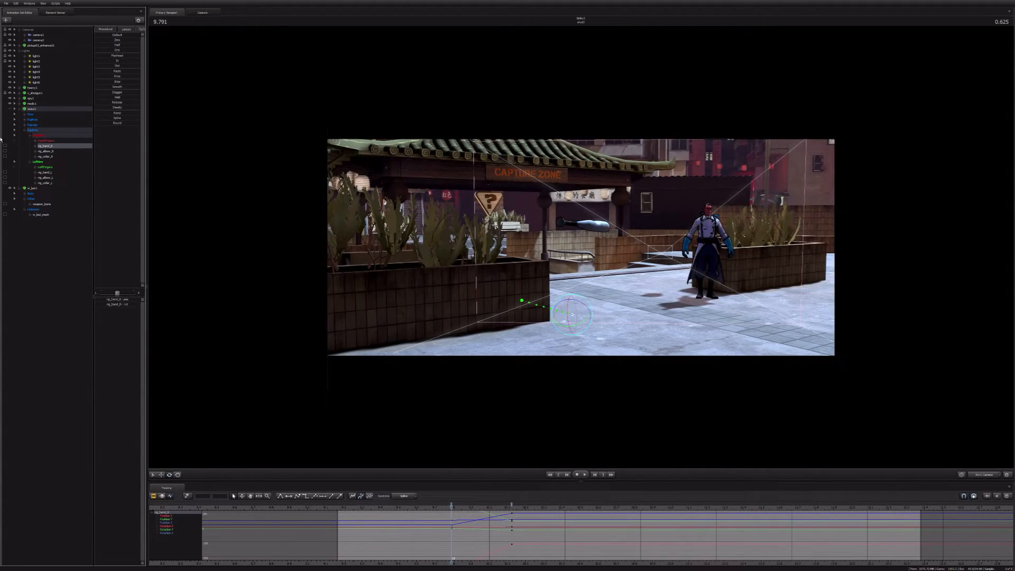
pyautogui.click(10, 109)
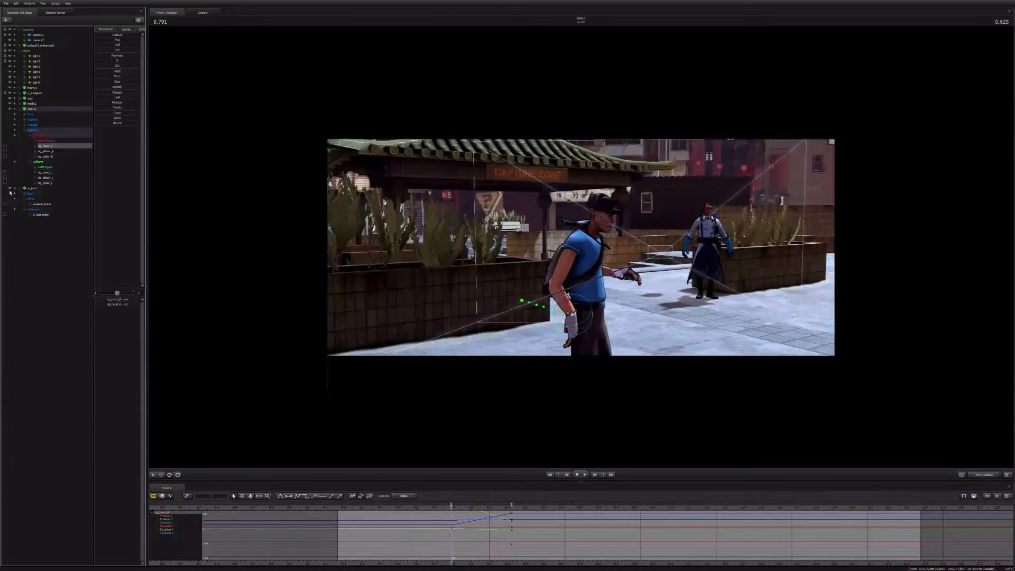
pyautogui.click(58, 329)
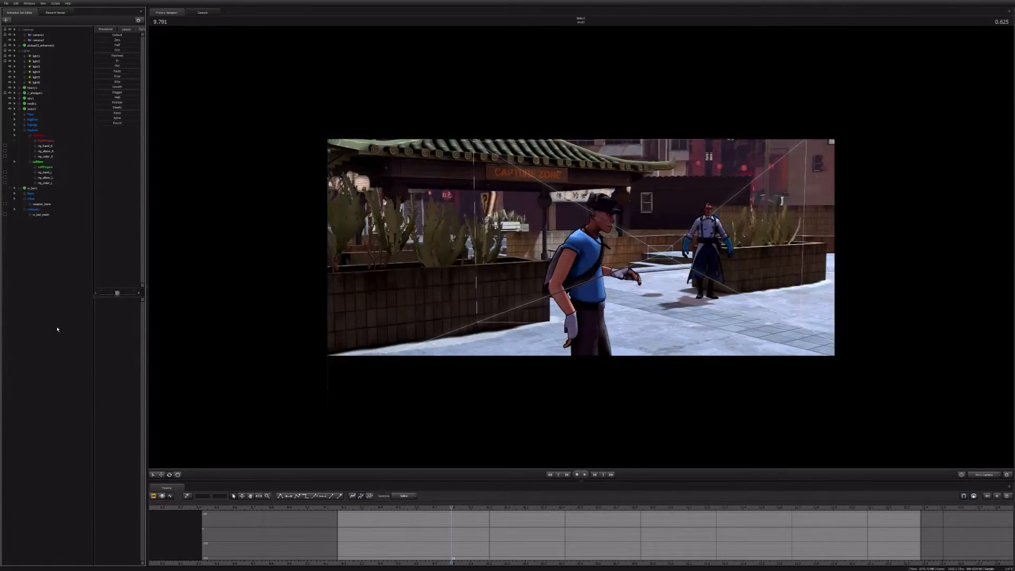
# Step: Play the Scout's turn through the work camera, and through the shot camera into the fourth shot
pyautogui.moveTo(507, 415); pyautogui.dragTo(581, 249)
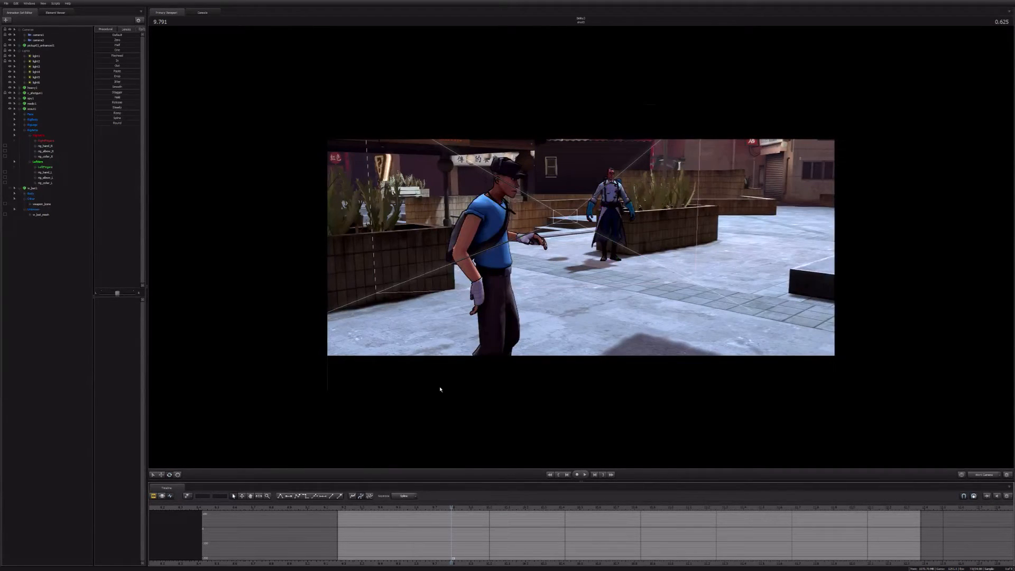
pyautogui.press('F3')
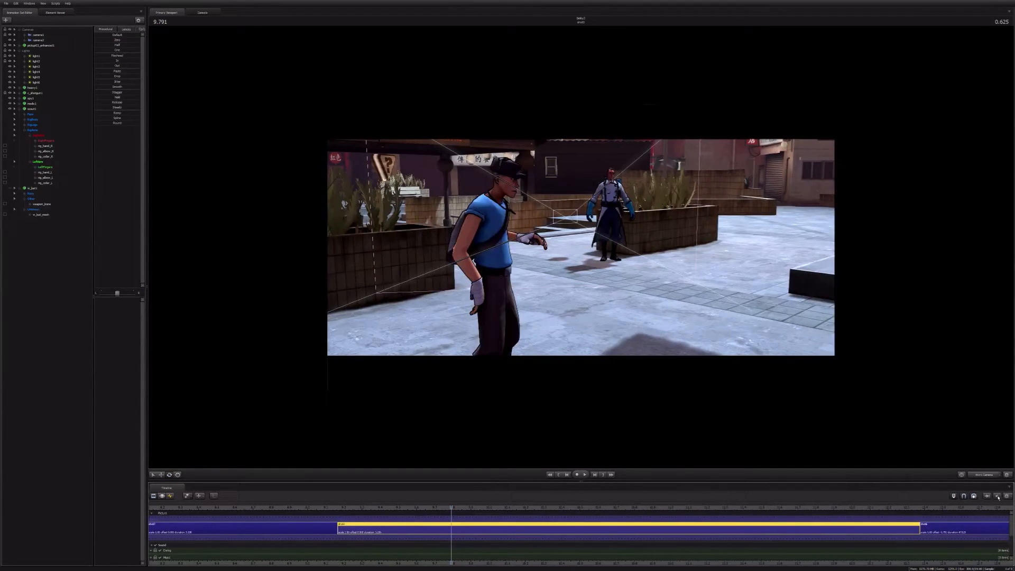
pyautogui.press('space')
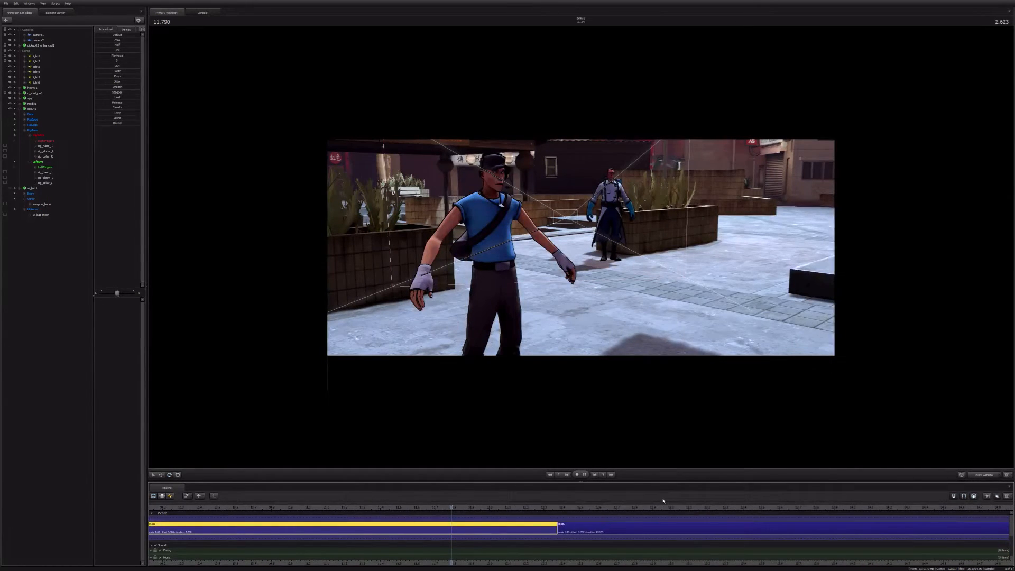
pyautogui.press('space')
pyautogui.click(984, 475)
pyautogui.press('space')
pyautogui.press('space')
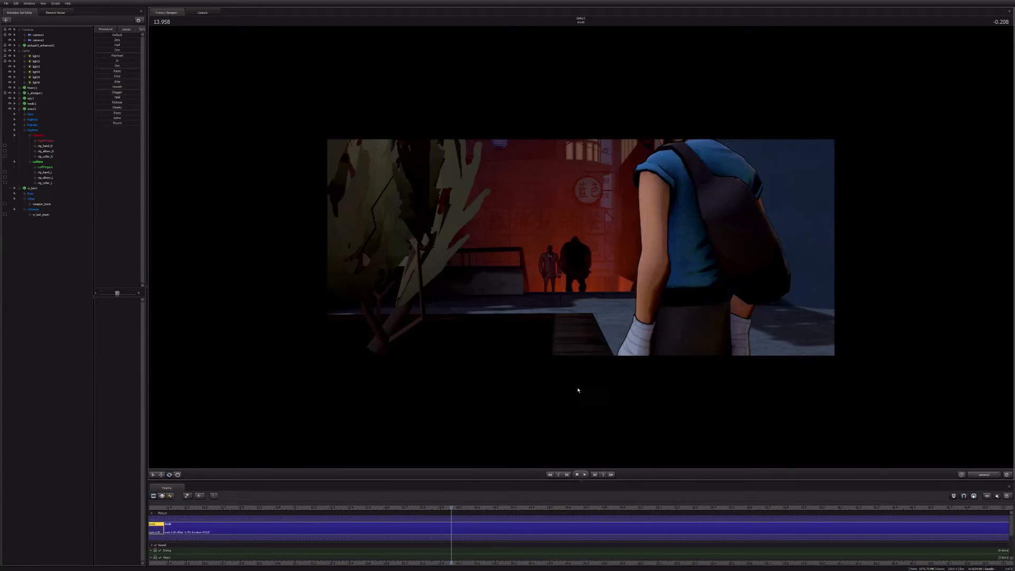
# Step: From the start of the fourth shot, shift the Heavy and Spy's approach animation later in the motion editor
pyautogui.press('Up')
pyautogui.click(538, 536)
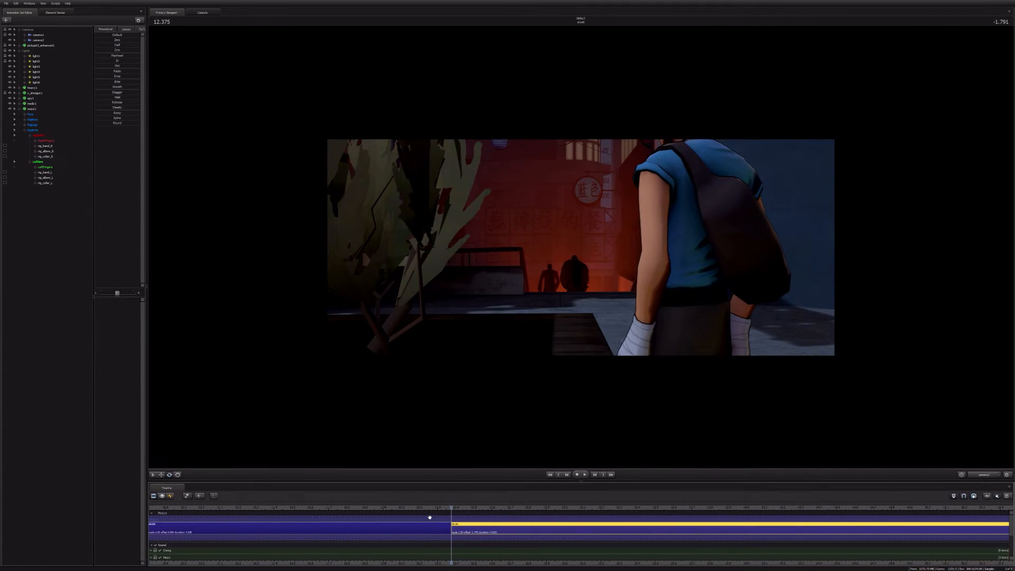
pyautogui.click(19, 109)
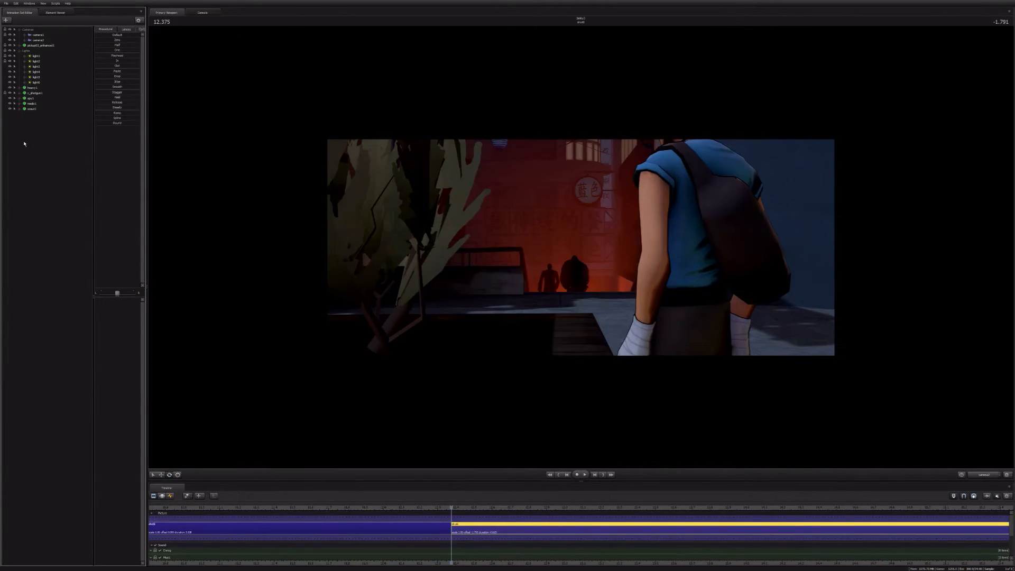
pyautogui.click(32, 88)
pyautogui.keyDown('ctrl'); pyautogui.click(31, 99); pyautogui.keyUp('ctrl')
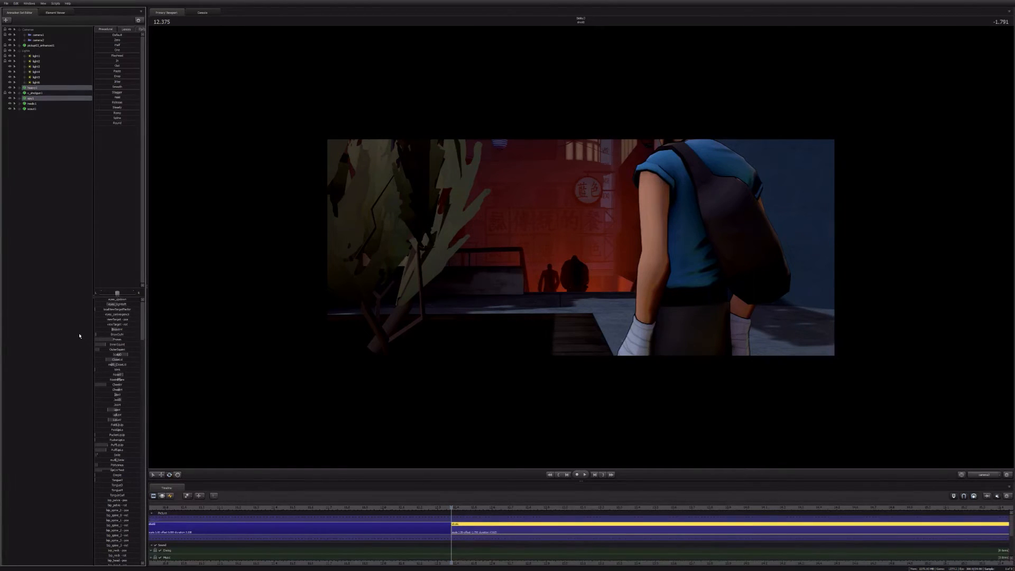
pyautogui.click(170, 496)
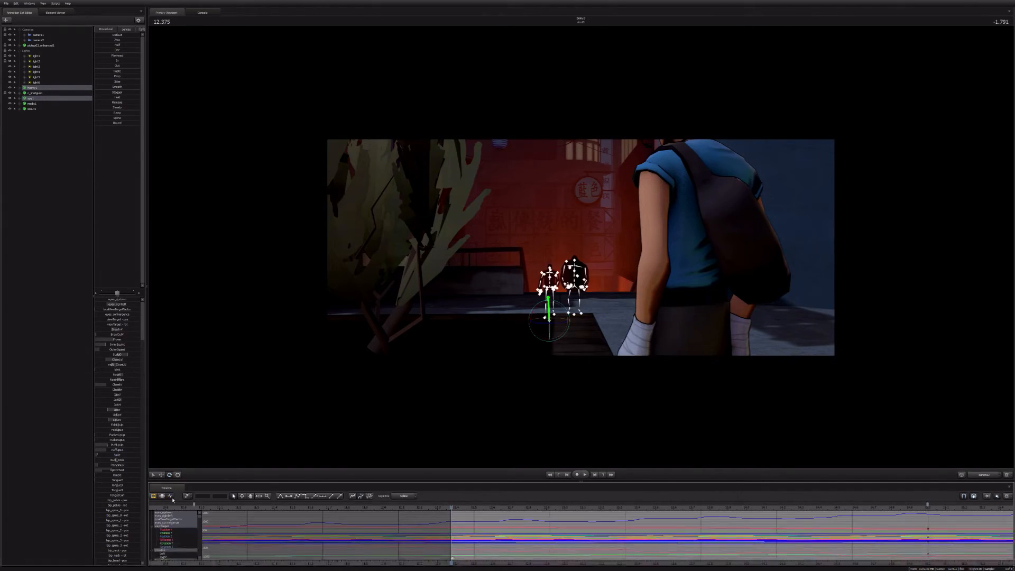
pyautogui.click(162, 496)
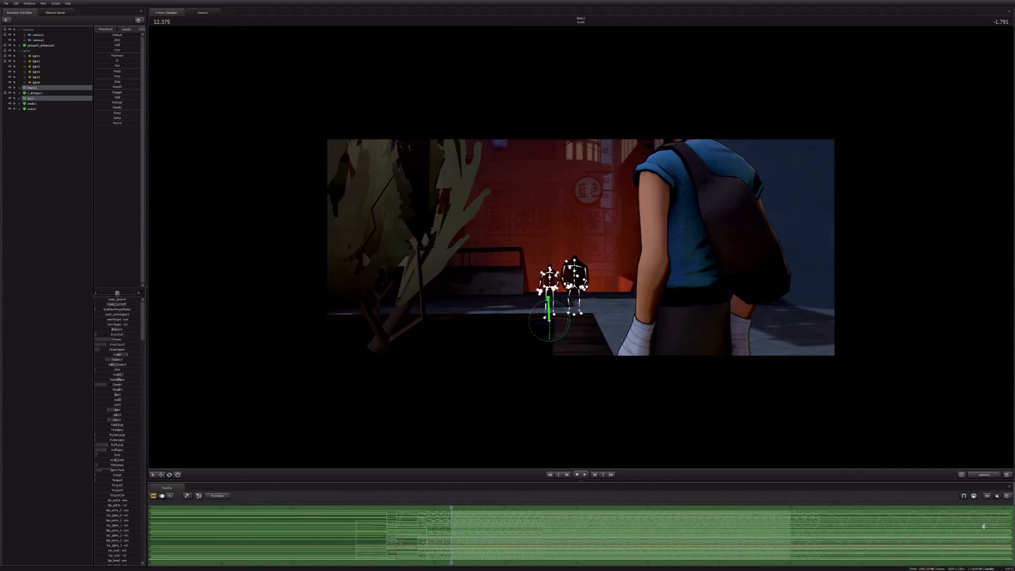
pyautogui.moveTo(1014, 536); pyautogui.dragTo(518, 537)
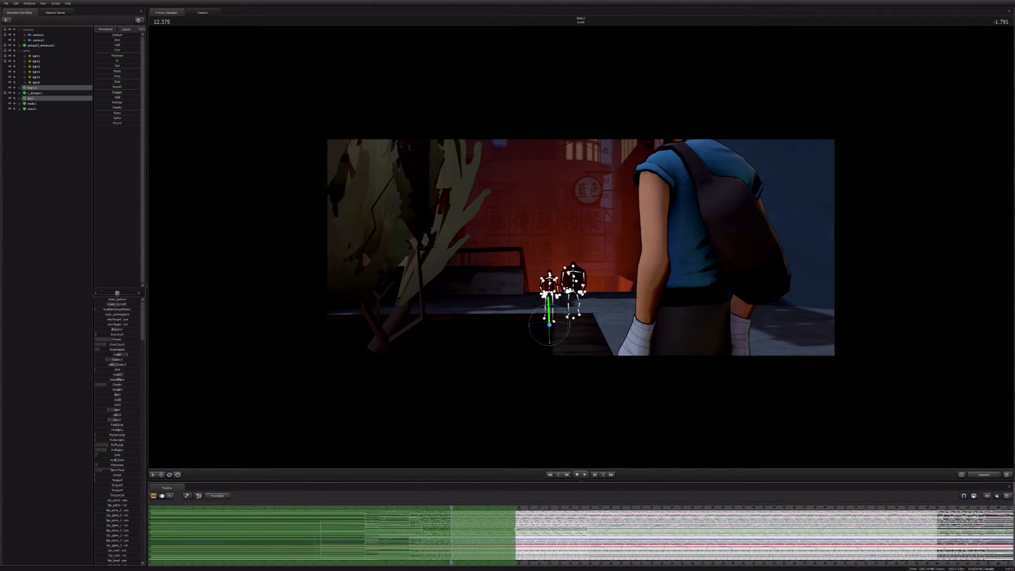
pyautogui.moveTo(153, 529); pyautogui.dragTo(564, 524)
# Step: Play the fourth shot in the clip editor to check the timing of the Heavy and Spy's approach
pyautogui.press('F2')
pyautogui.press('space')
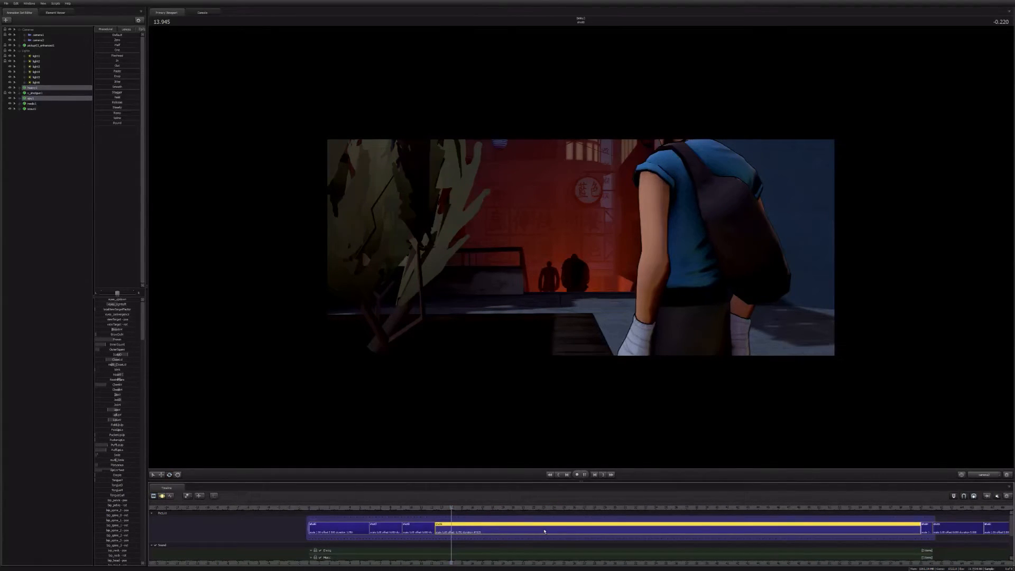
pyautogui.press('space')
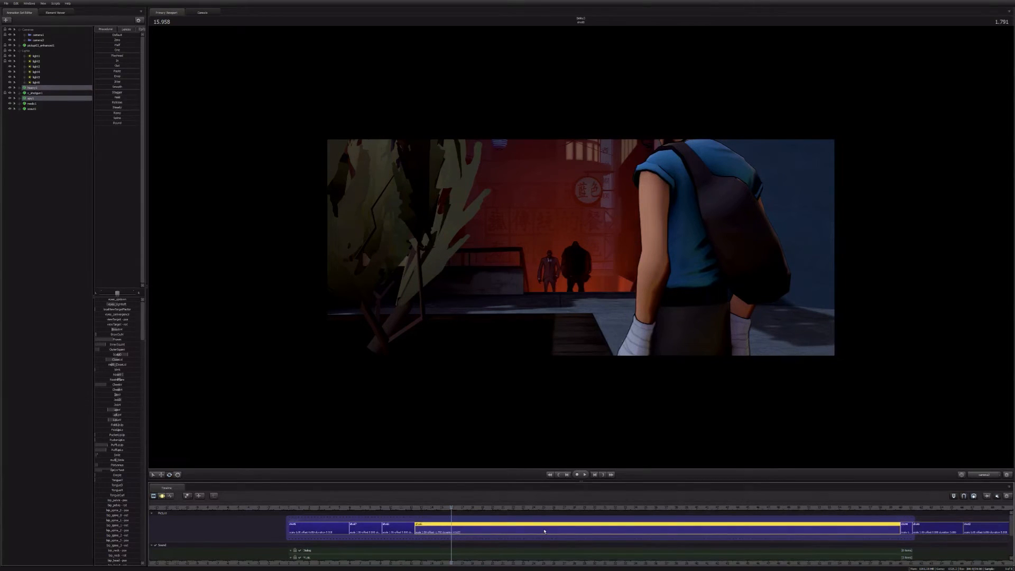
# Step: Key camera2 at the fourth shot's start at 12.375 seconds, and advance playback to 15.500 seconds
pyautogui.moveTo(544, 530)
pyautogui.press('Up')
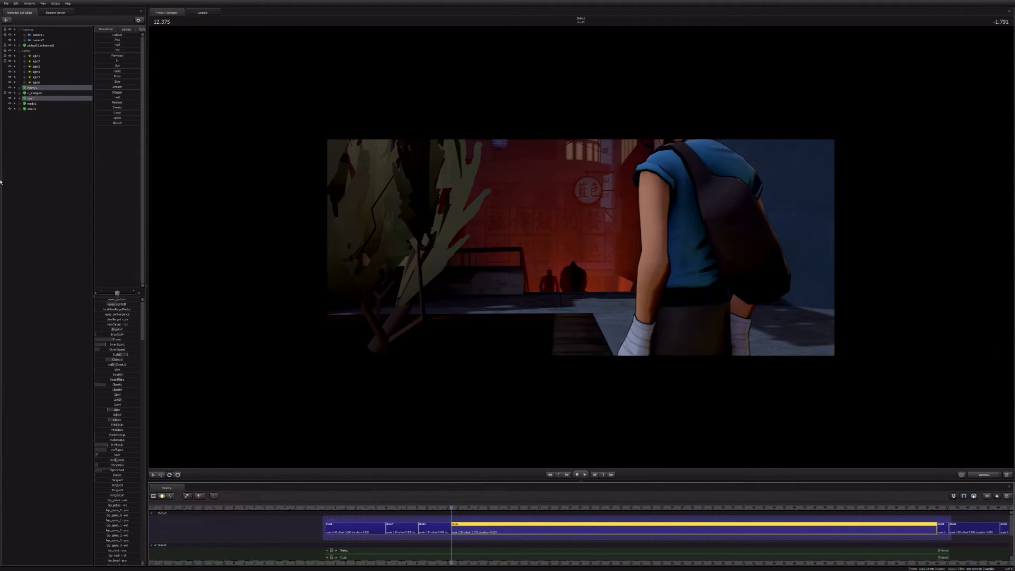
pyautogui.click(39, 40)
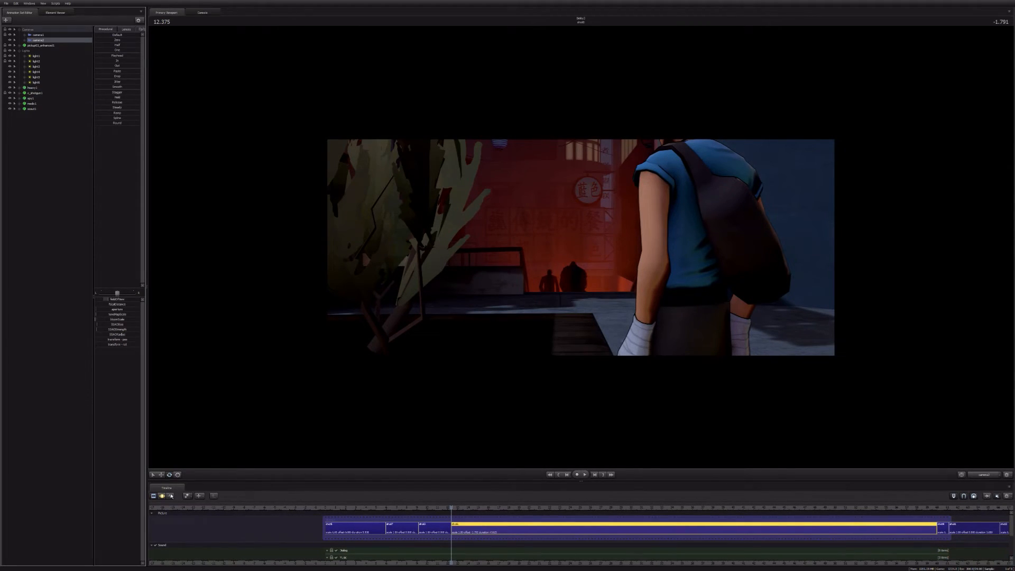
pyautogui.click(171, 496)
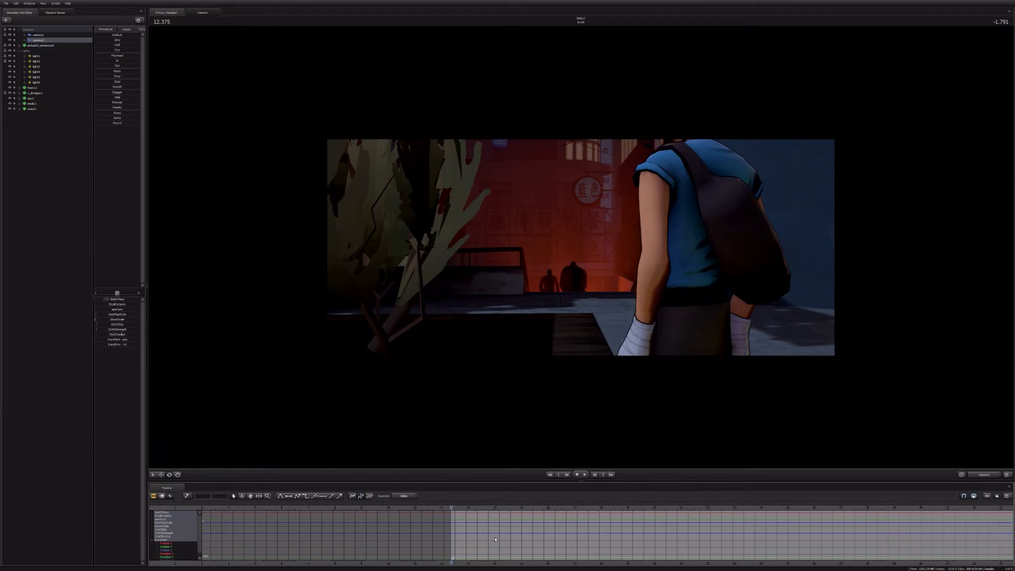
pyautogui.press('space')
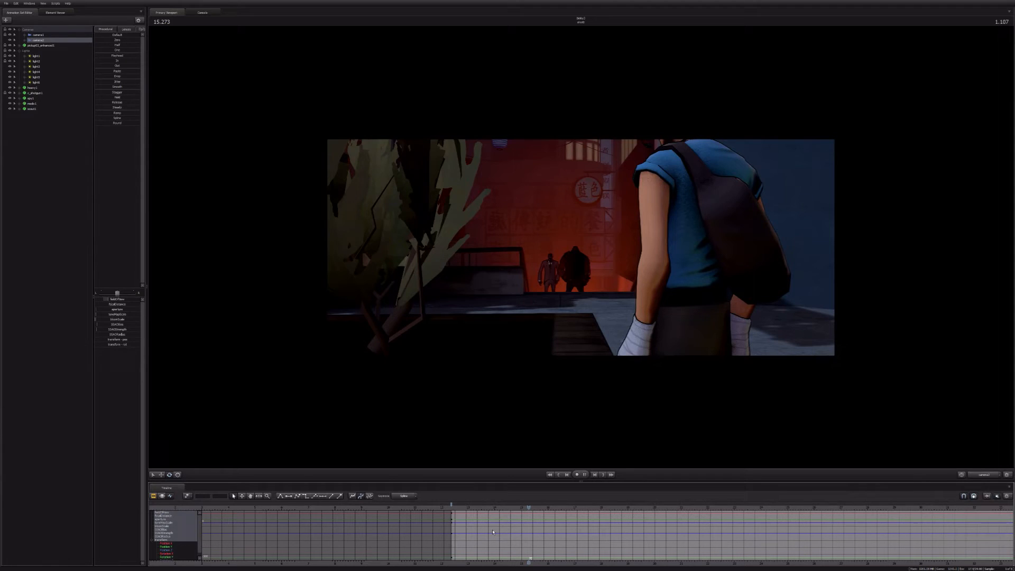
pyautogui.press('space')
# Step: Push camera2 forward toward the Heavy and Spy at 15.500 seconds, try a narrower field of view, and preview the move
pyautogui.click(35, 67)
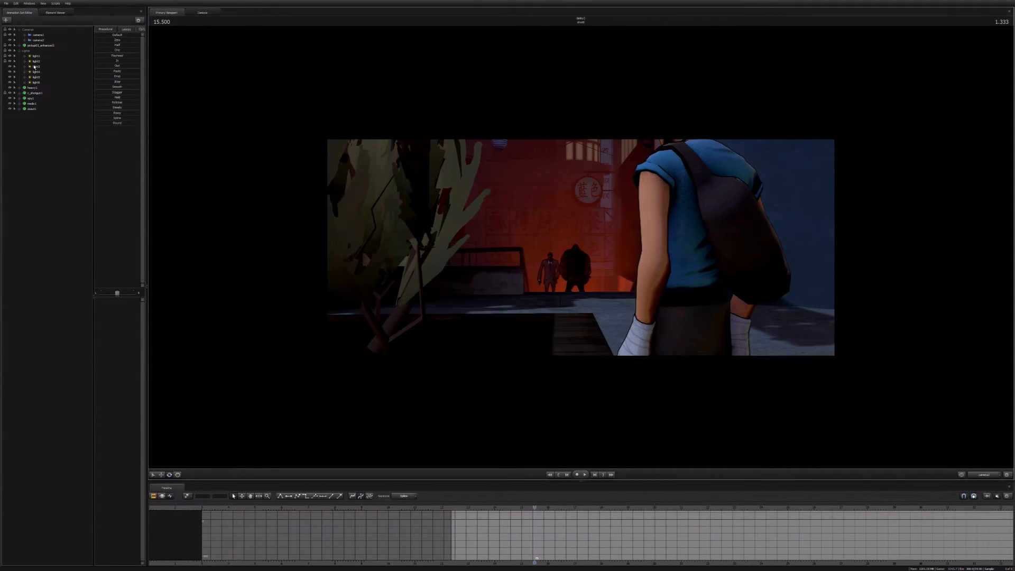
pyautogui.click(37, 40)
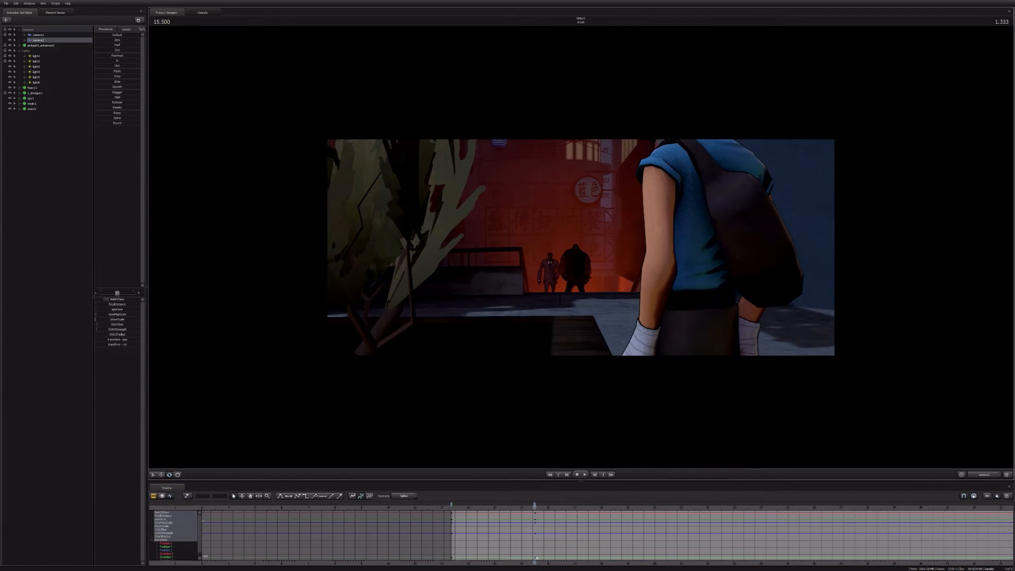
pyautogui.press('w')
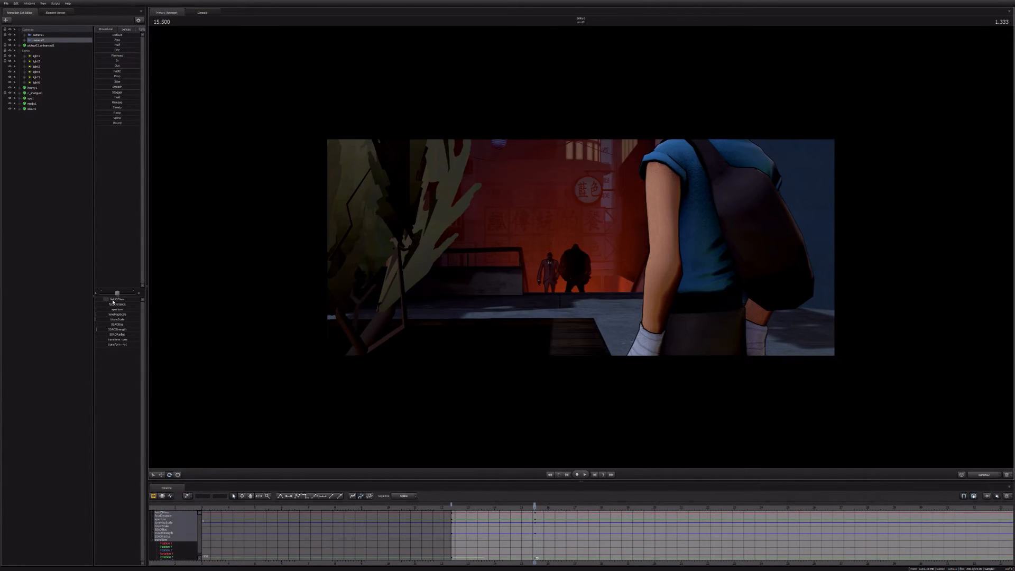
pyautogui.moveTo(113, 301); pyautogui.dragTo(110, 300)
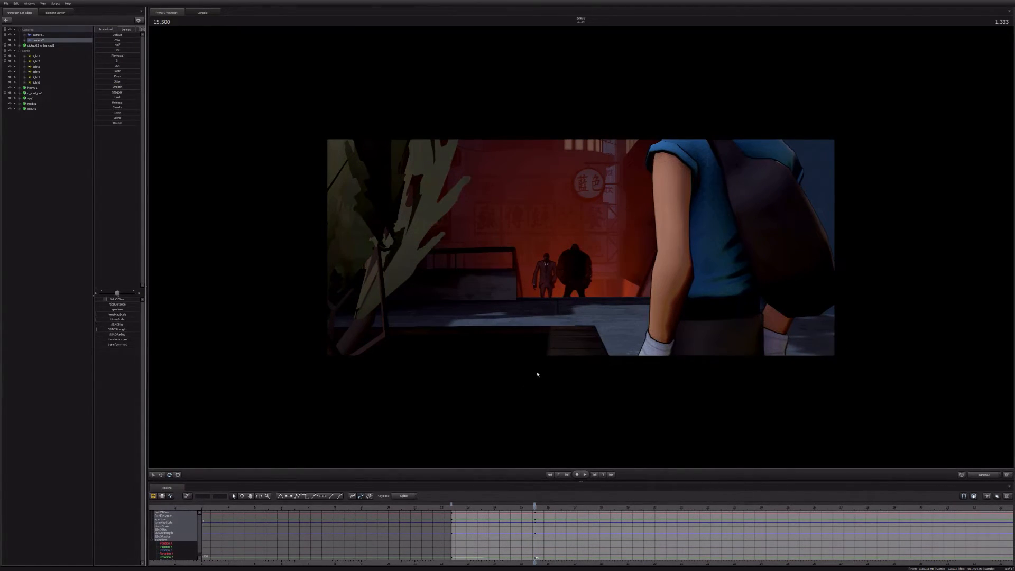
pyautogui.press('space')
pyautogui.press('space')
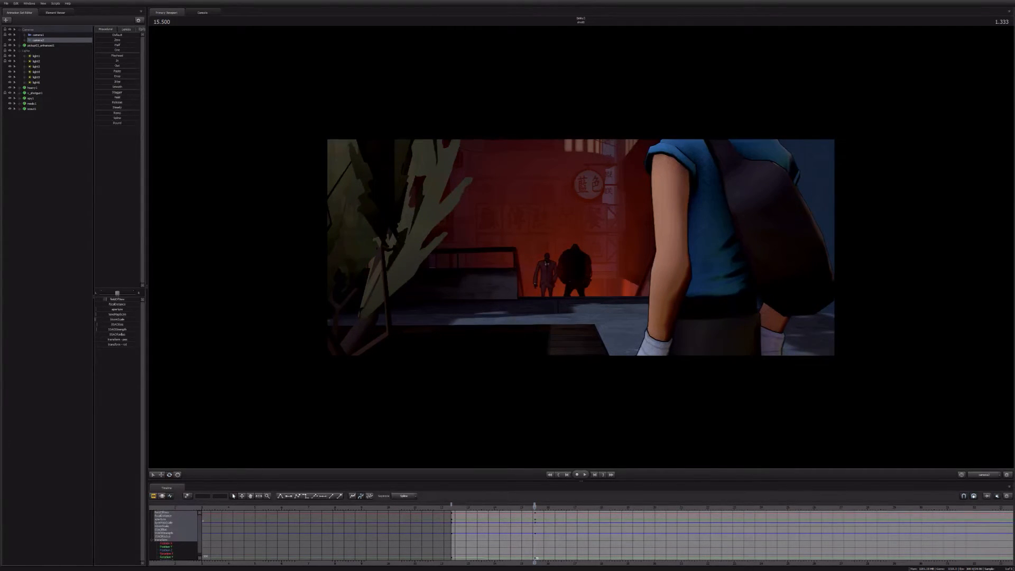
pyautogui.scroll(-3, 581, 248)
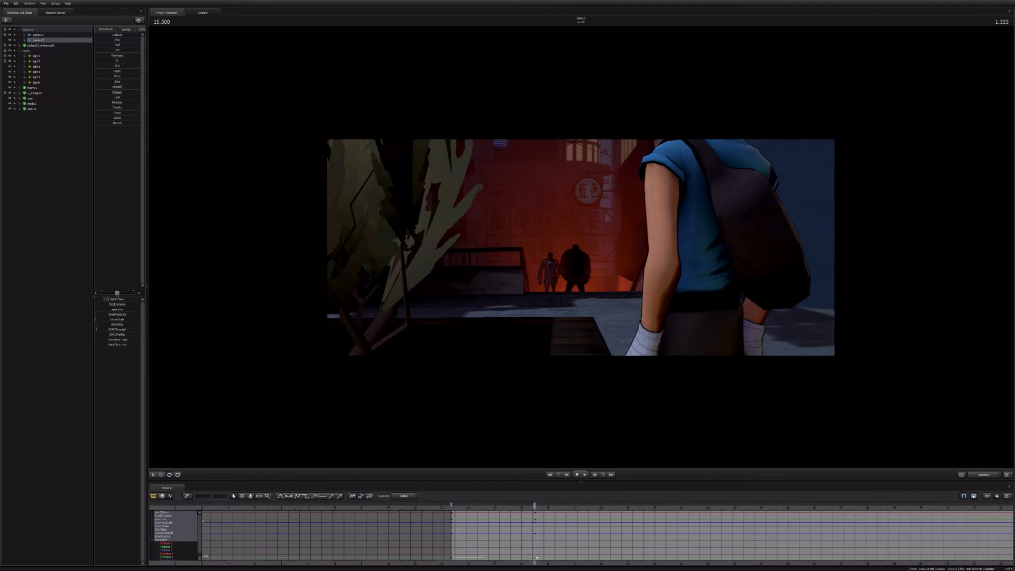
# Step: Adjust camera2's field of view at 15.500 seconds and lower its key on the field of view curve
pyautogui.moveTo(109, 299); pyautogui.dragTo(112, 299)
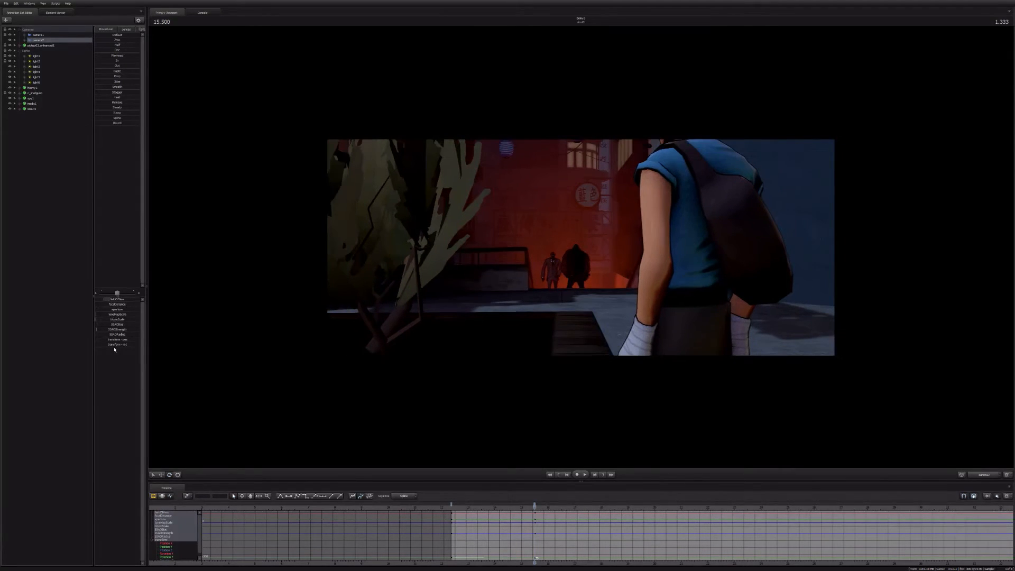
pyautogui.click(161, 512)
pyautogui.scroll(2, 430, 521)
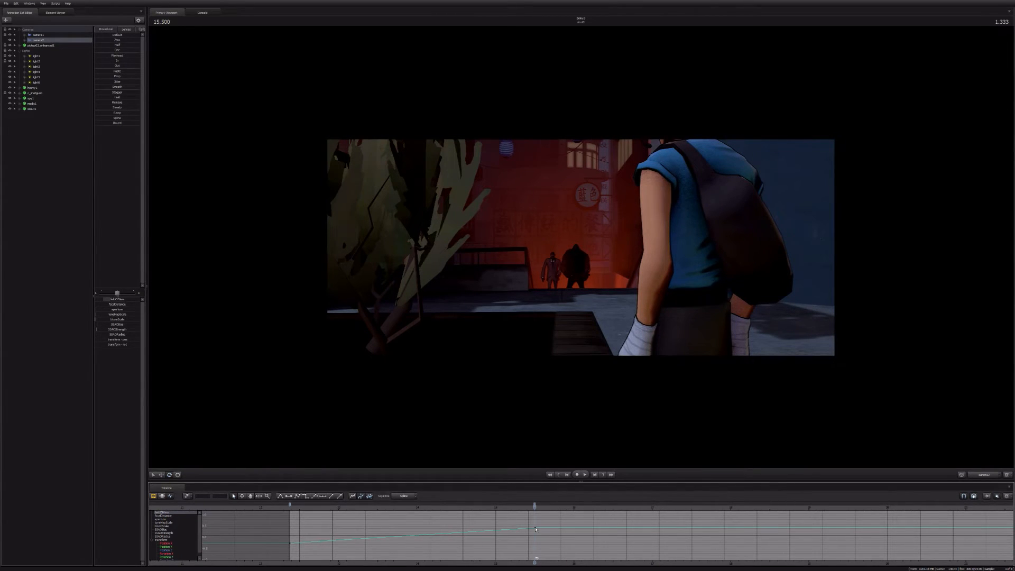
pyautogui.moveTo(535, 528); pyautogui.dragTo(536, 536)
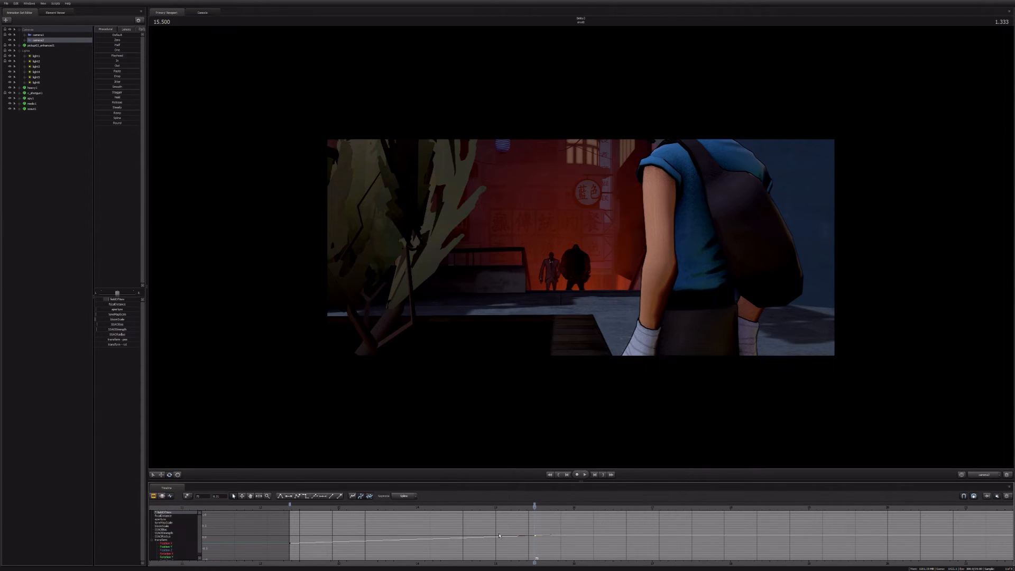
# Step: Preview camera2's zoom from the fourth shot's start, and check the continuation past 15.500 seconds in the clip editor
pyautogui.press('Up')
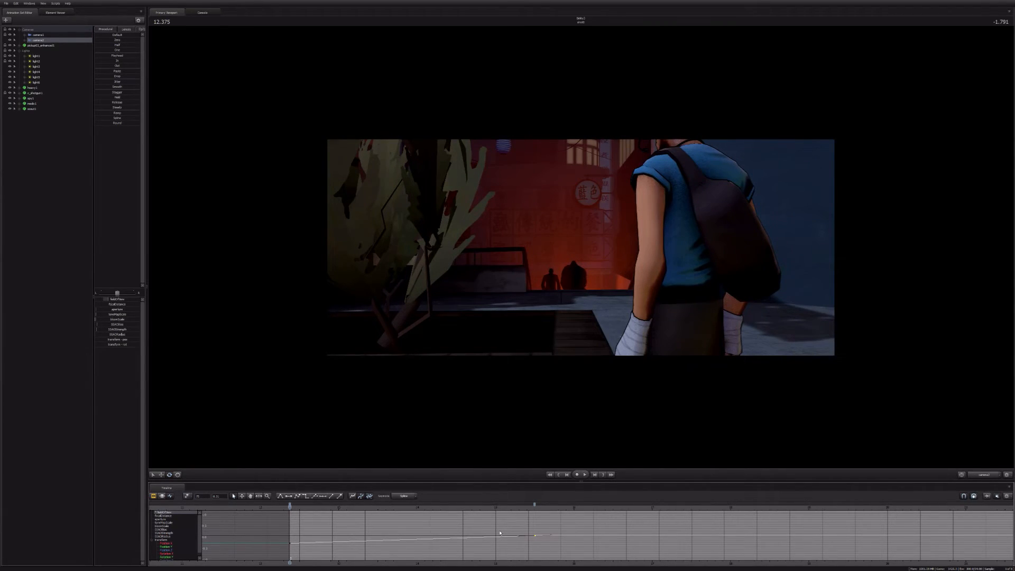
pyautogui.press('space')
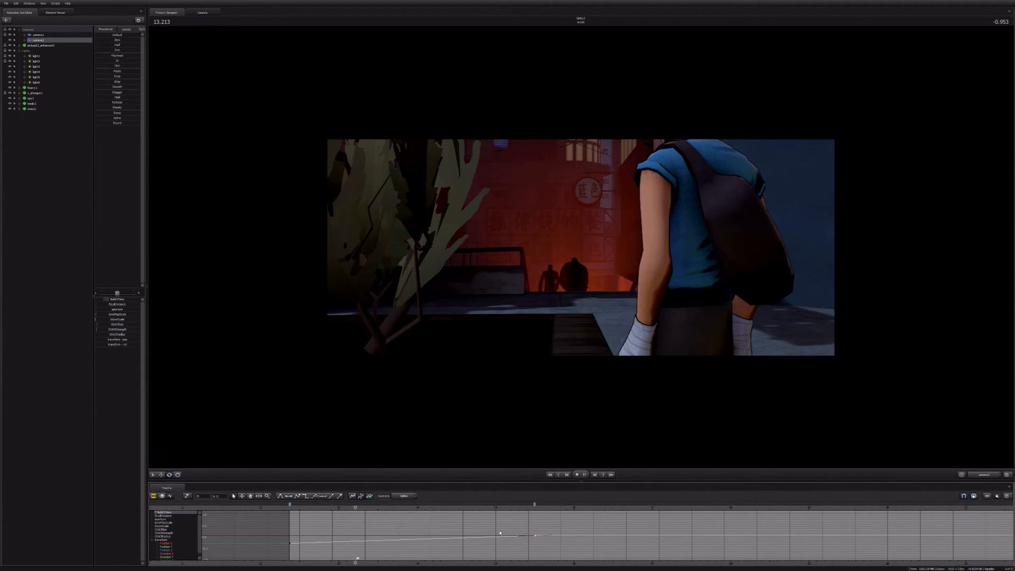
pyautogui.press('space')
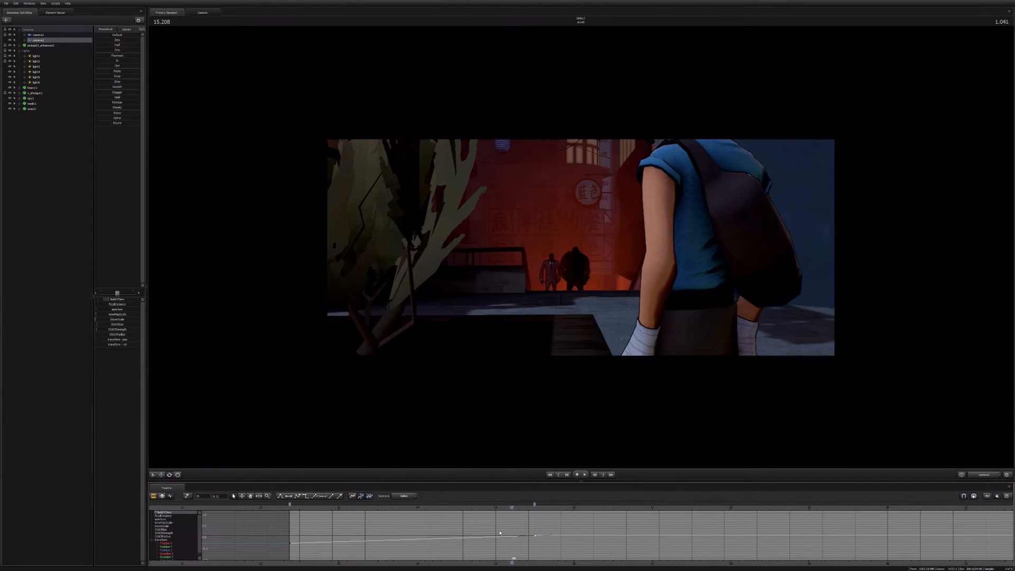
pyautogui.press('Down')
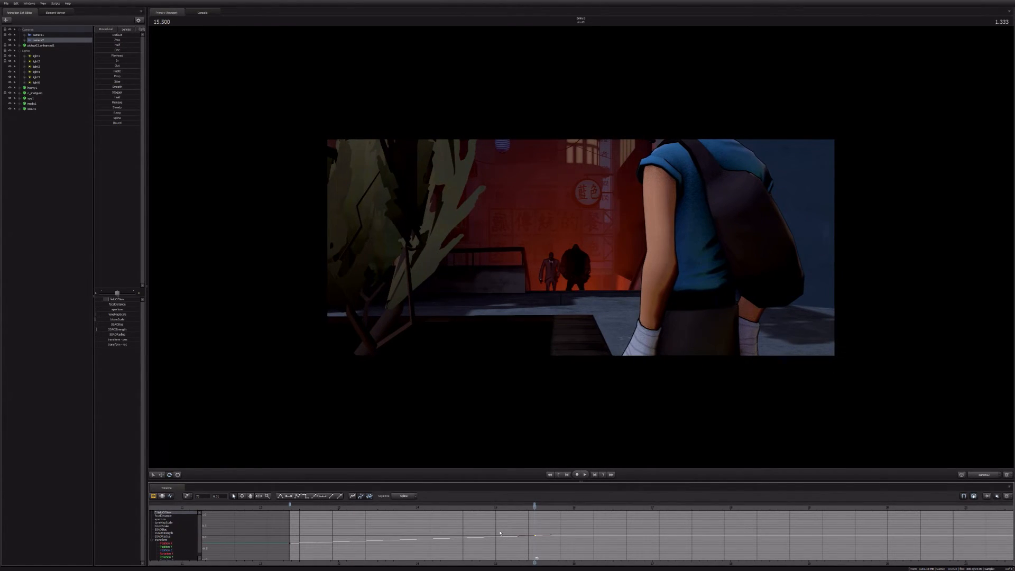
pyautogui.hotkey('ctrl', '1')
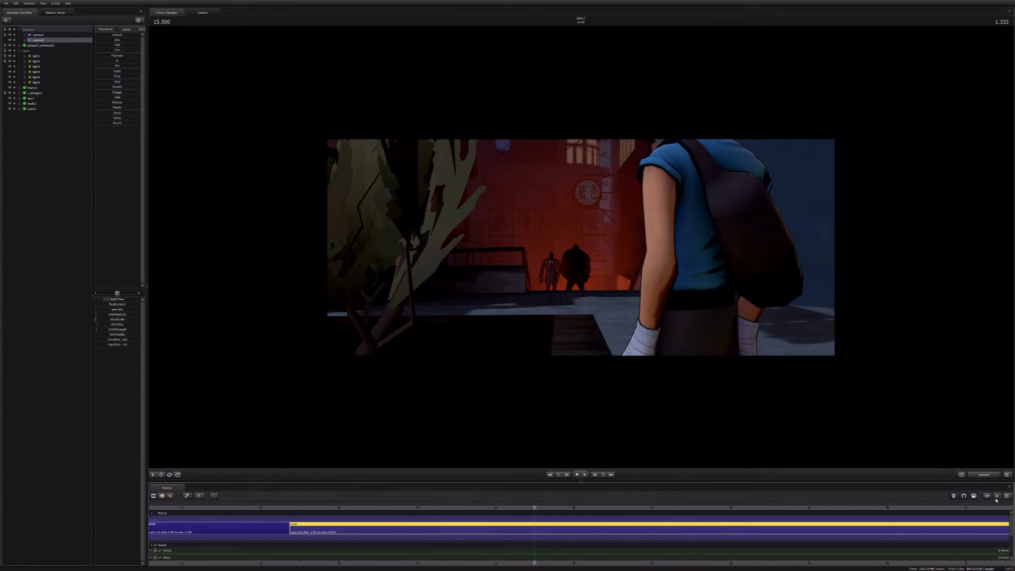
pyautogui.press('space')
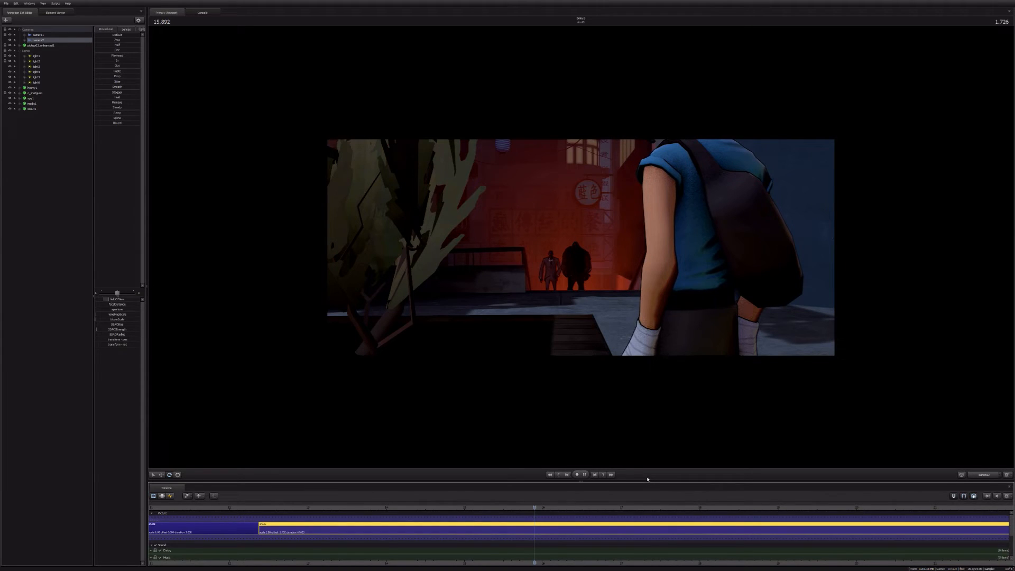
pyautogui.press('space')
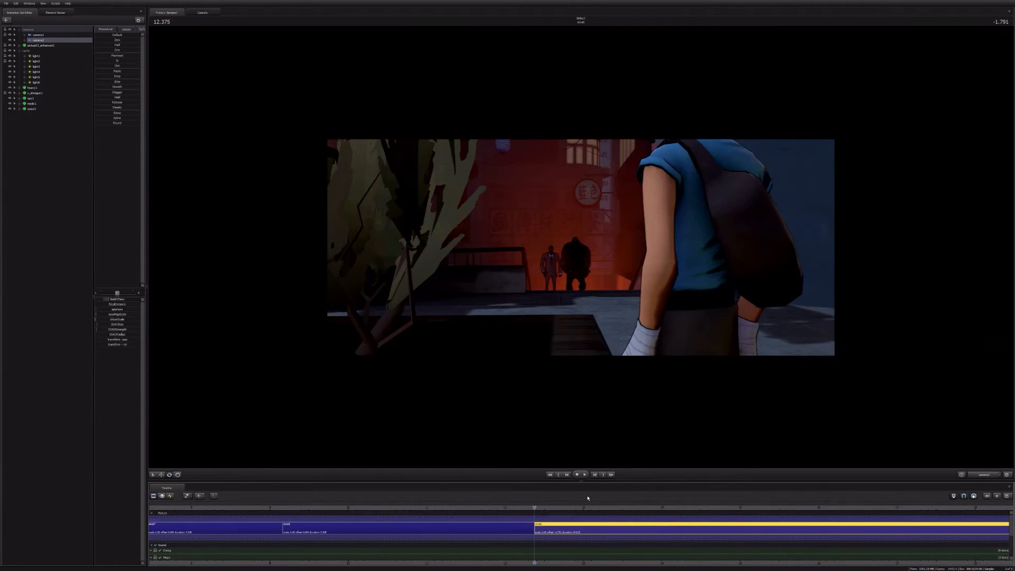
# Step: Isolate camera2's field of view curve in the graph editor and raise its key at 15.500 seconds
pyautogui.click(169, 497)
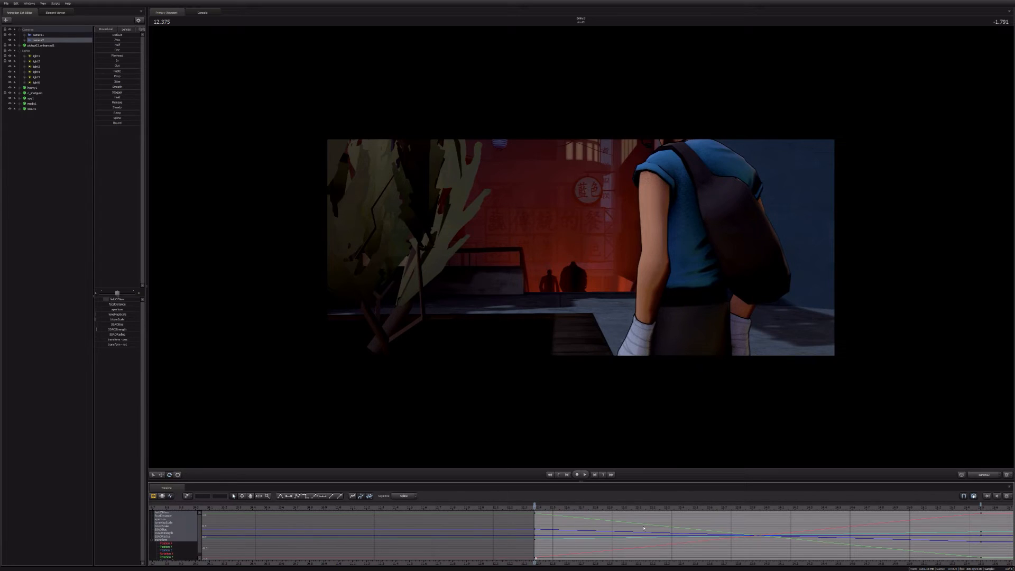
pyautogui.scroll(-2, 607, 538)
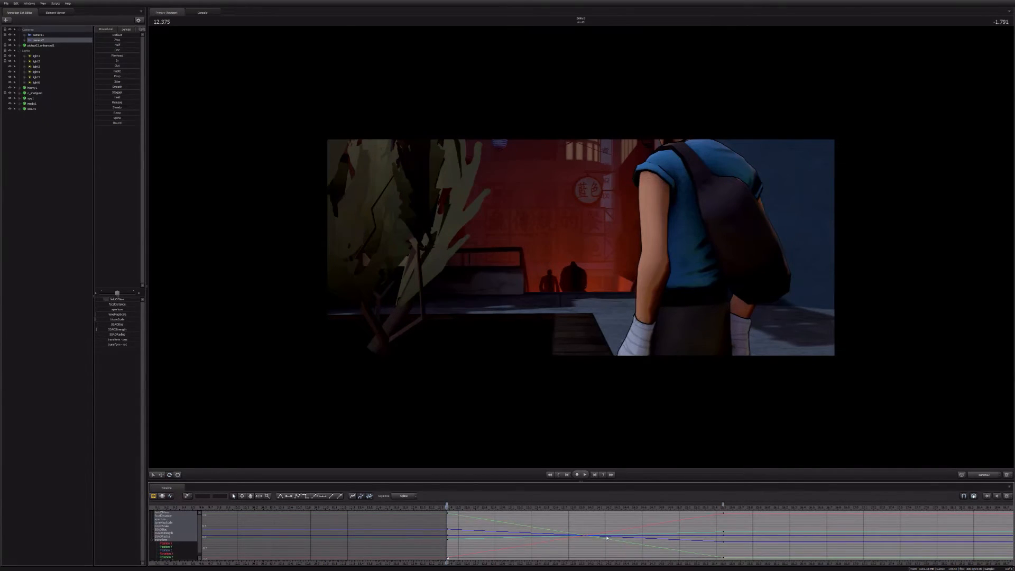
pyautogui.click(180, 510)
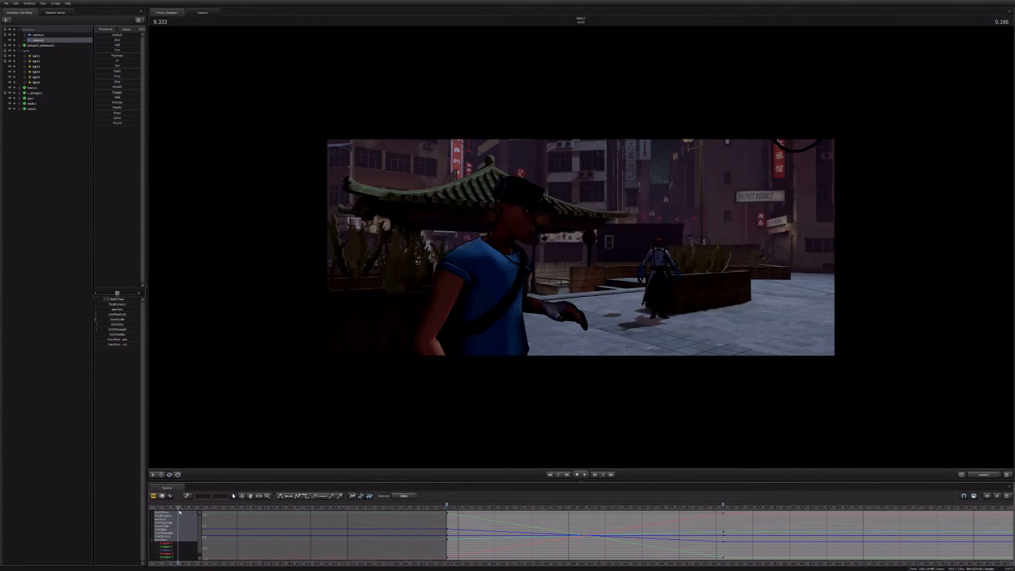
pyautogui.click(180, 513)
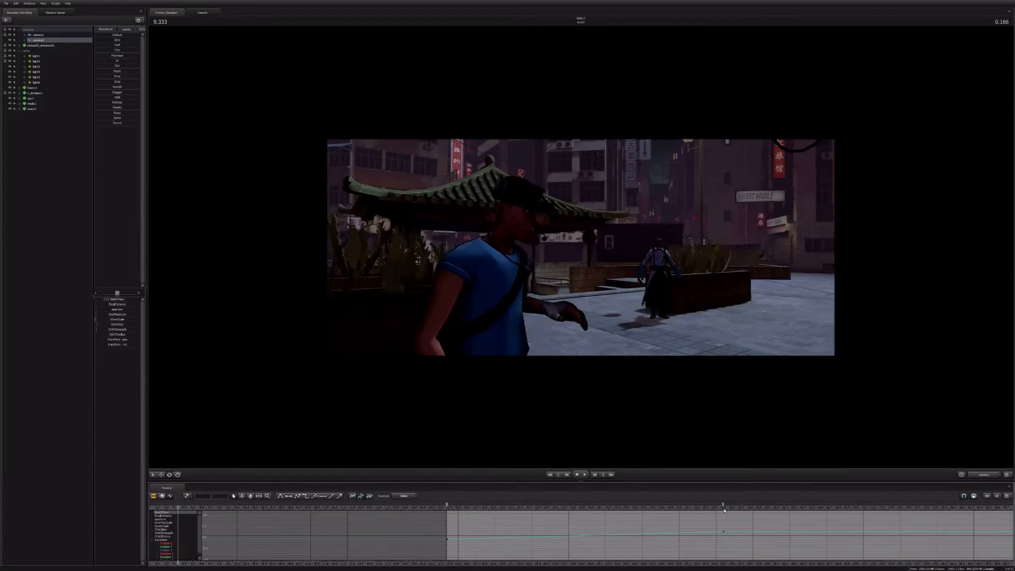
pyautogui.click(724, 508)
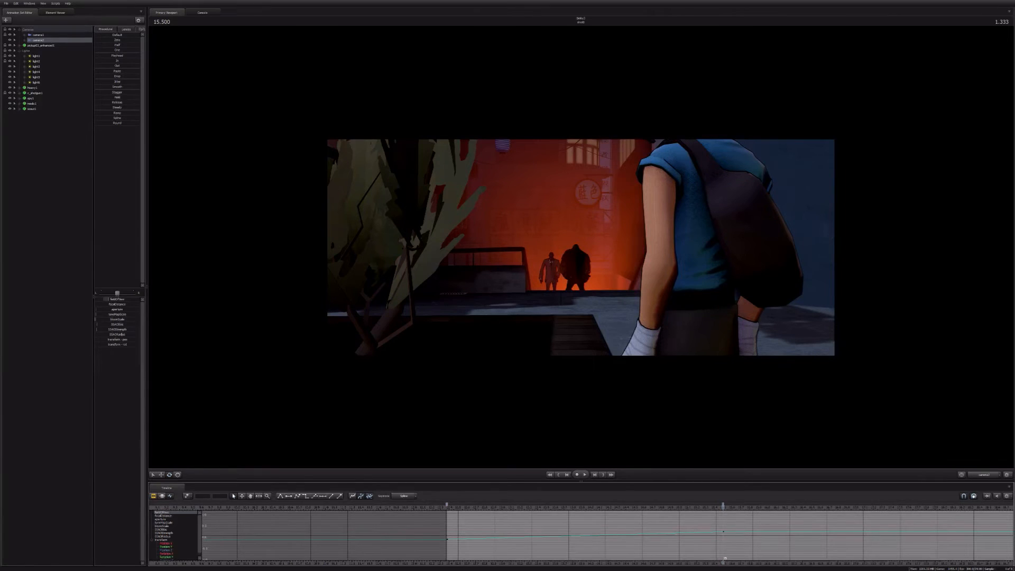
pyautogui.moveTo(723, 532); pyautogui.dragTo(723, 524)
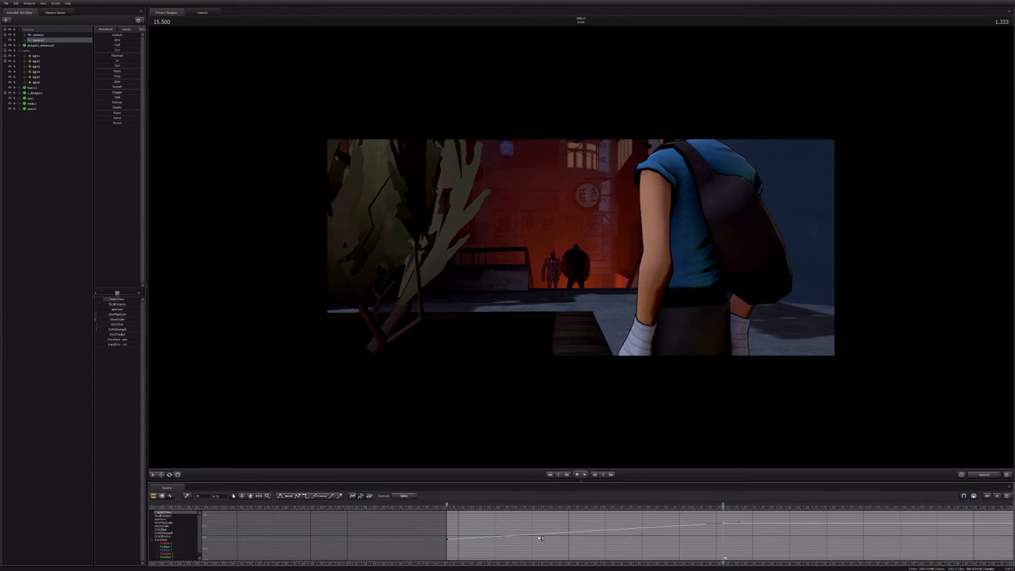
# Step: Isolate camera2's transform, push the camera farther forward at 15.500 seconds, and preview the move
pyautogui.click(25, 41)
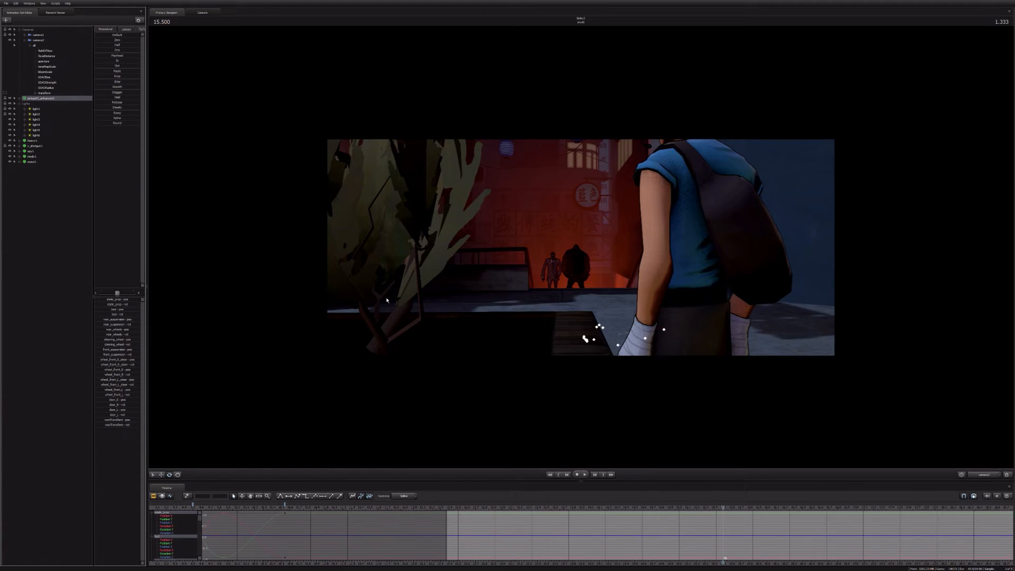
pyautogui.click(46, 93)
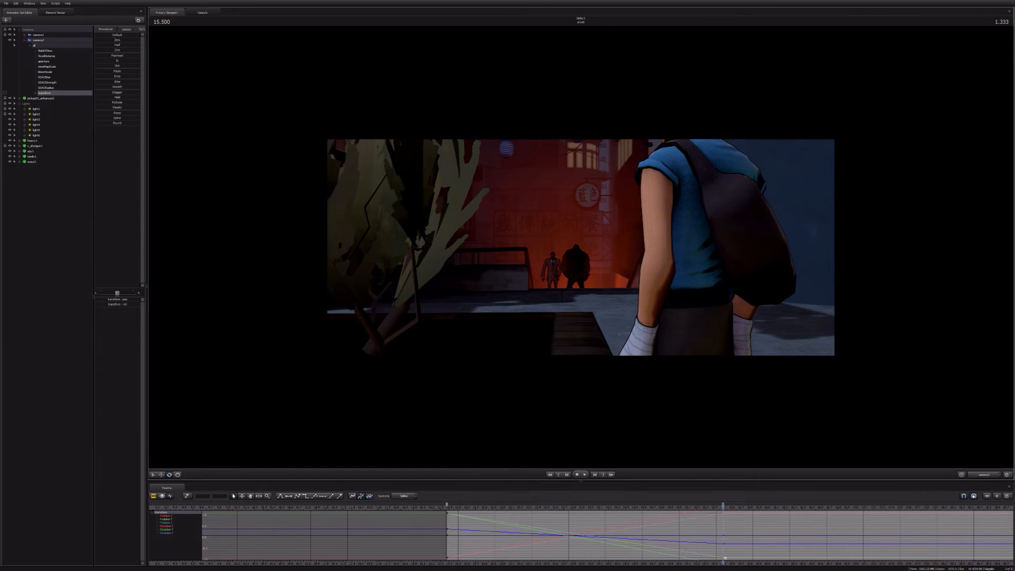
pyautogui.press('w')
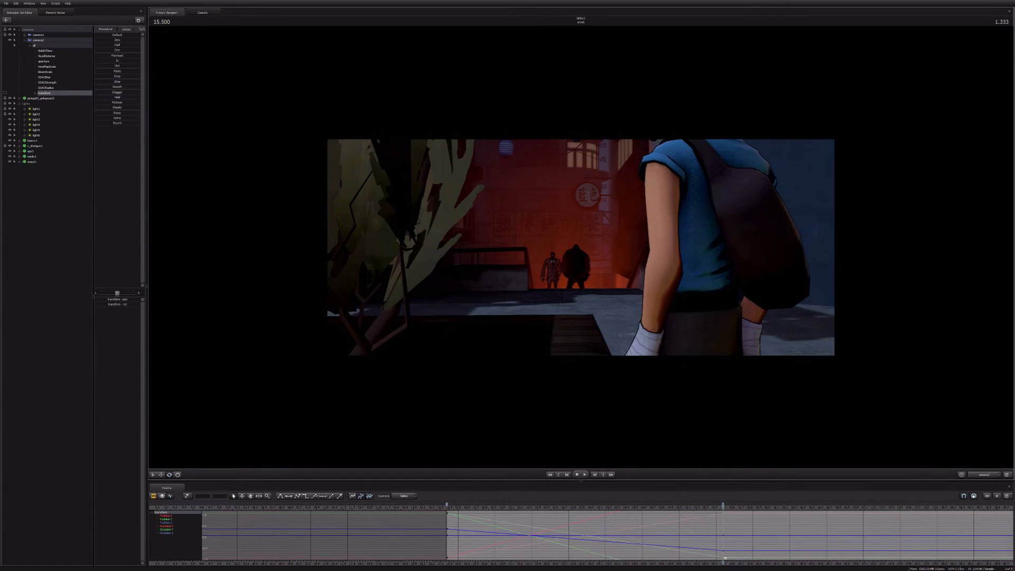
pyautogui.press('space')
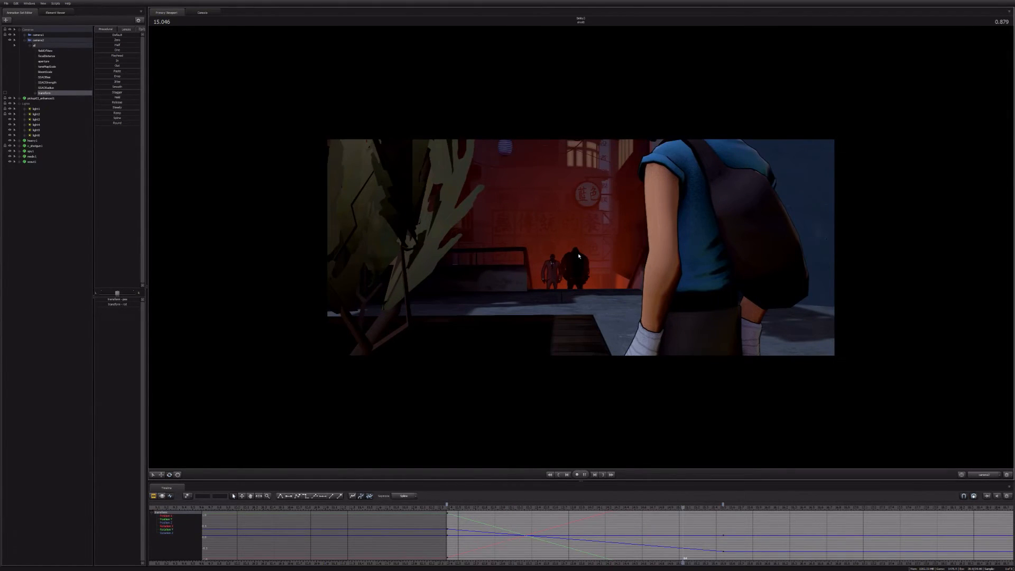
pyautogui.press('space')
# Step: Move camera2's transform and field of view keys from 15.500 seconds to a later time, and play the slower move
pyautogui.keyDown('ctrl'); pyautogui.click(46, 51); pyautogui.keyUp('ctrl')
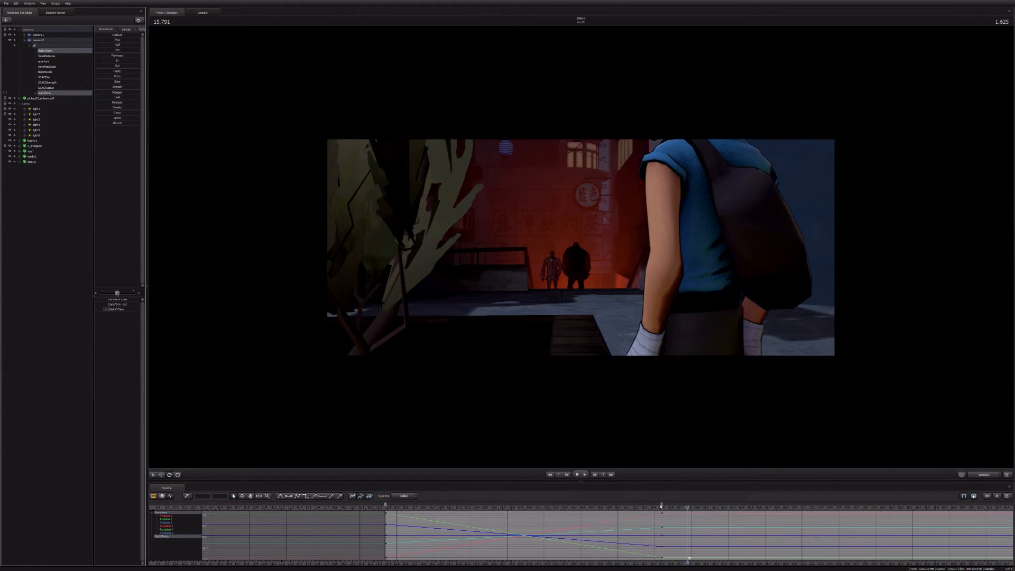
pyautogui.moveTo(661, 506); pyautogui.dragTo(765, 505)
pyautogui.press('Up')
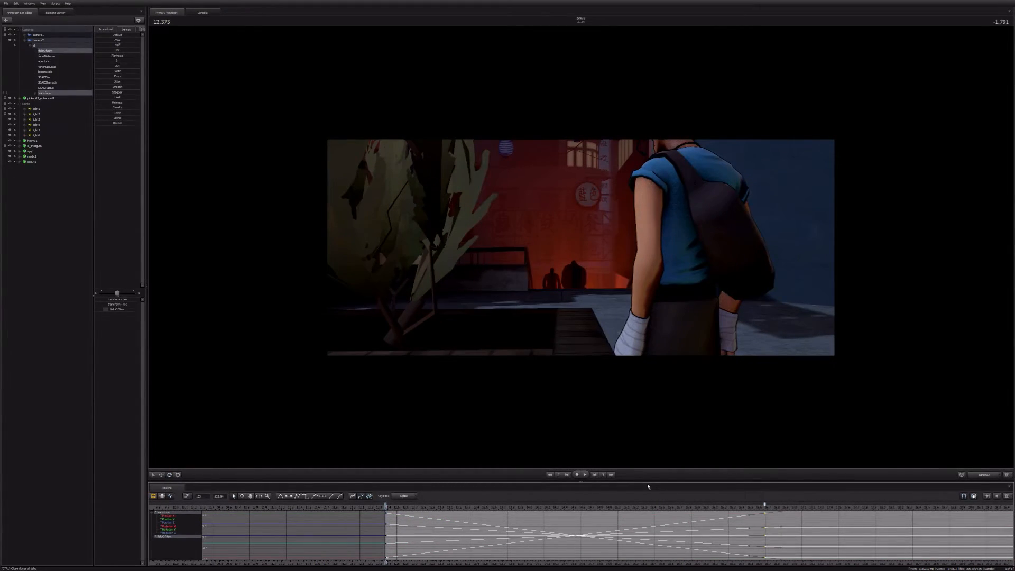
pyautogui.press('space')
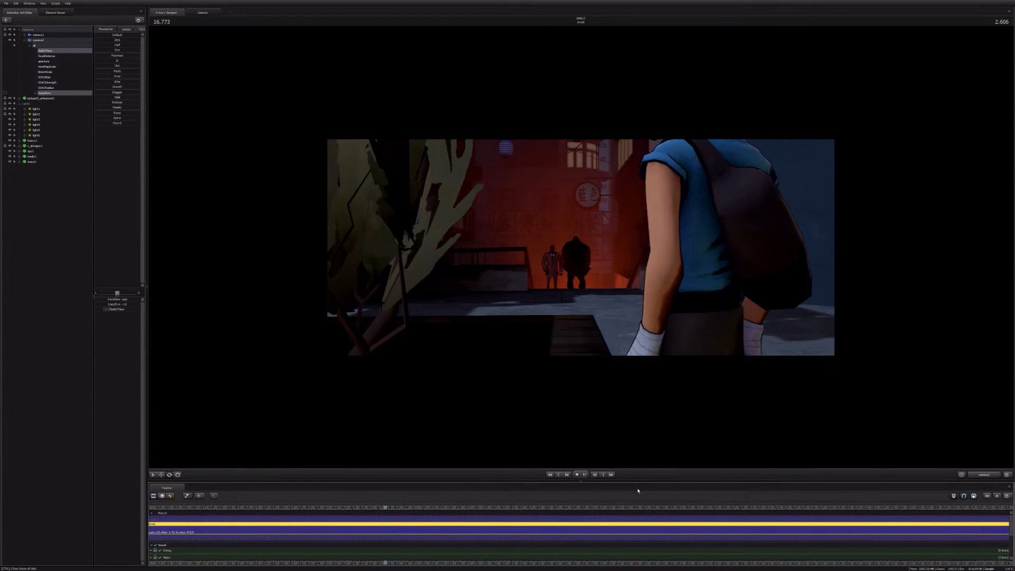
pyautogui.press('space')
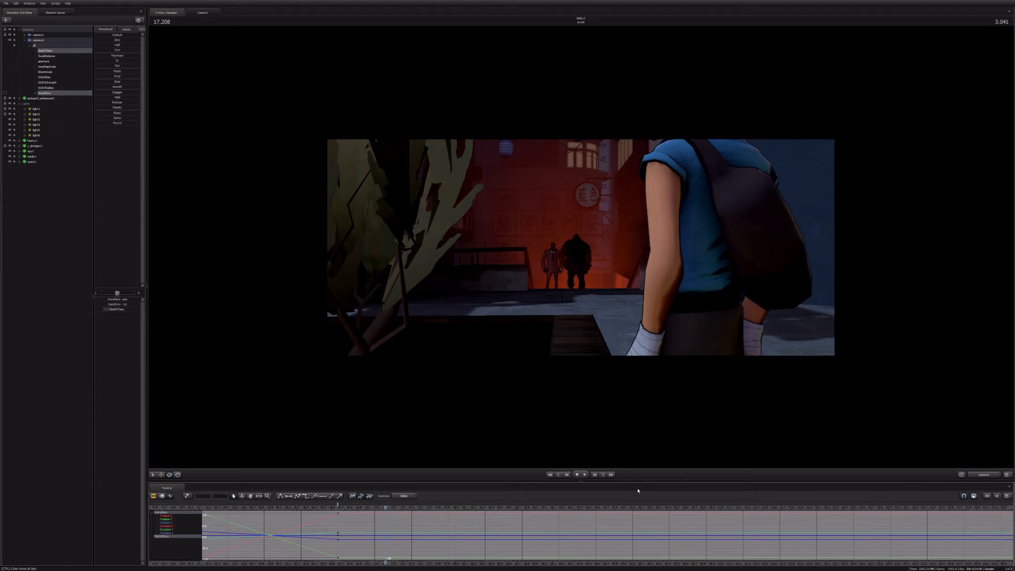
# Step: Inspect camera2's end and start keys in the graph editor, and replay the fourth shot's camera move
pyautogui.scroll(-4, 638, 492)
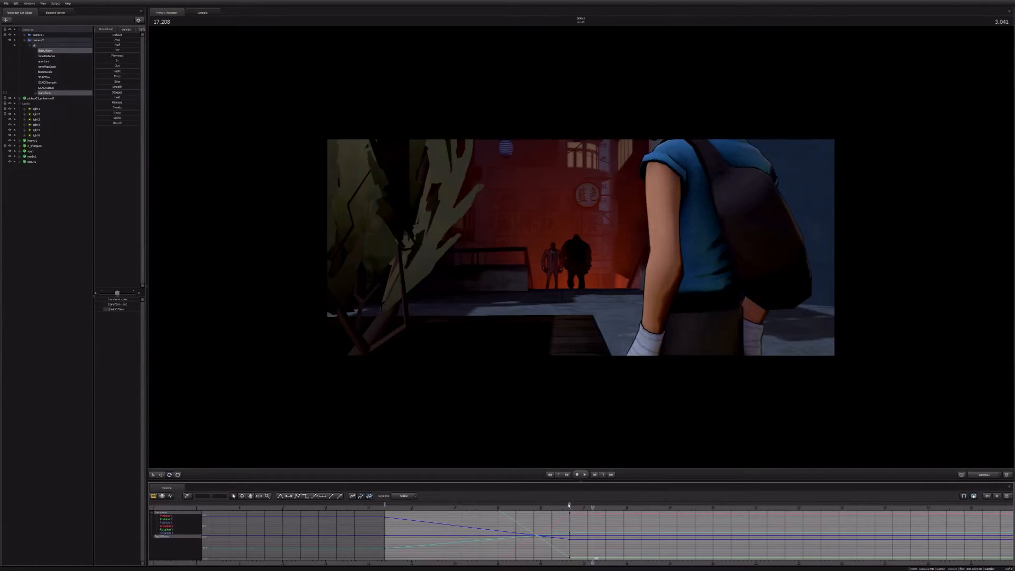
pyautogui.click(569, 505)
pyautogui.click(385, 505)
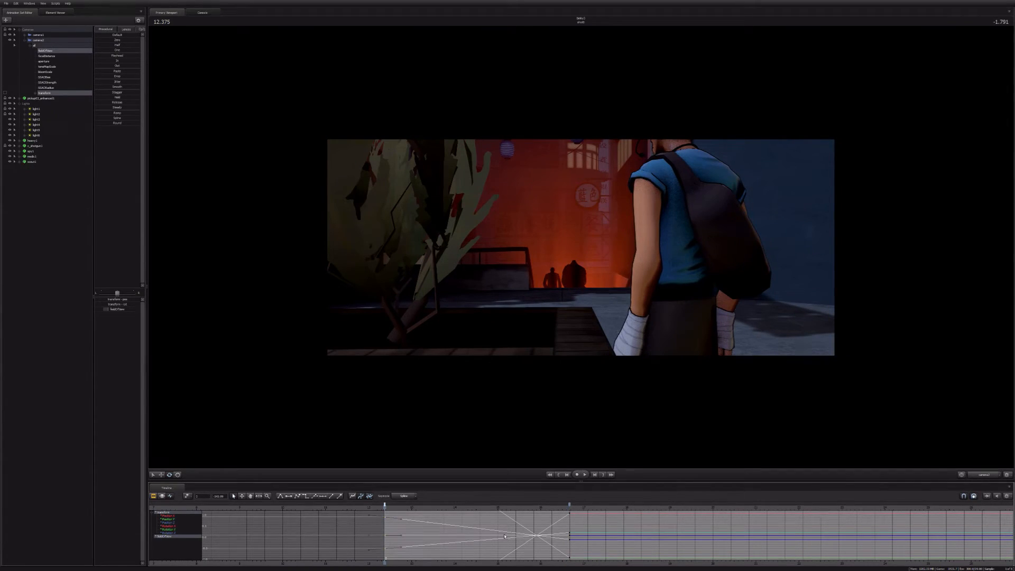
pyautogui.press('space')
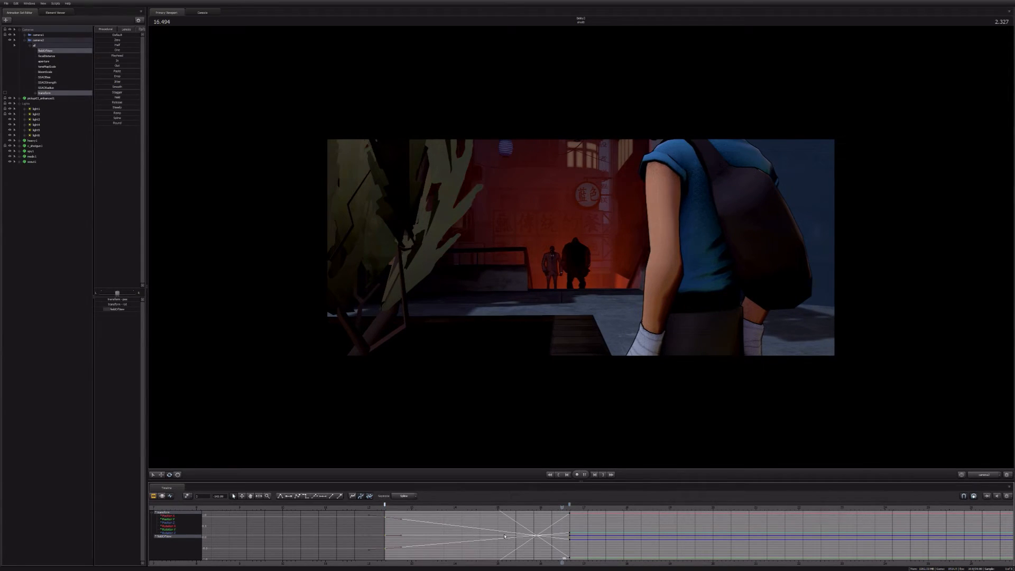
pyautogui.press('space')
# Step: Play the sequence in the clip editor from the second shot's start at 5.958 seconds to check the pacing
pyautogui.press('F2')
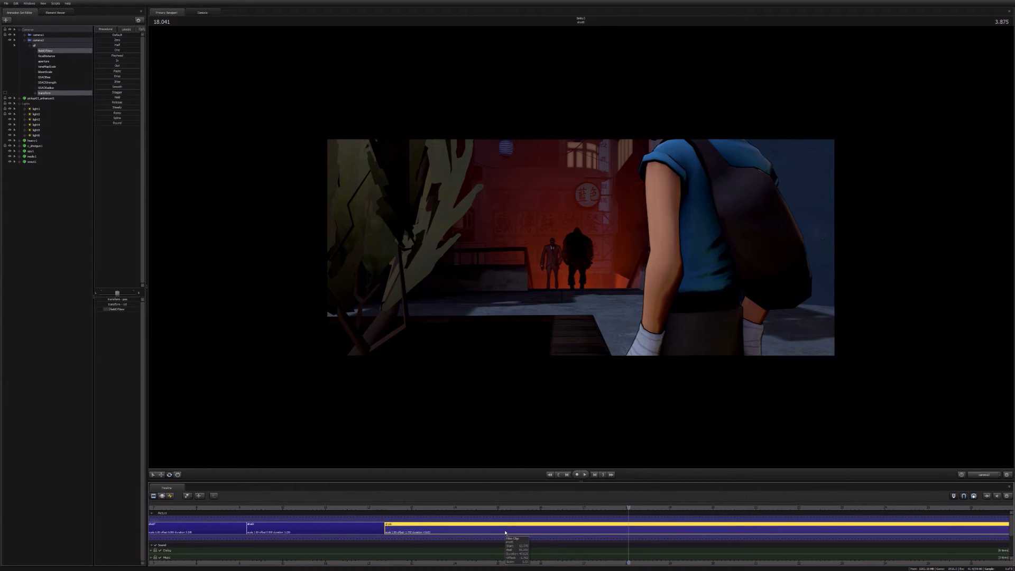
pyautogui.press('Up')
pyautogui.press('Up')
pyautogui.press('Up')
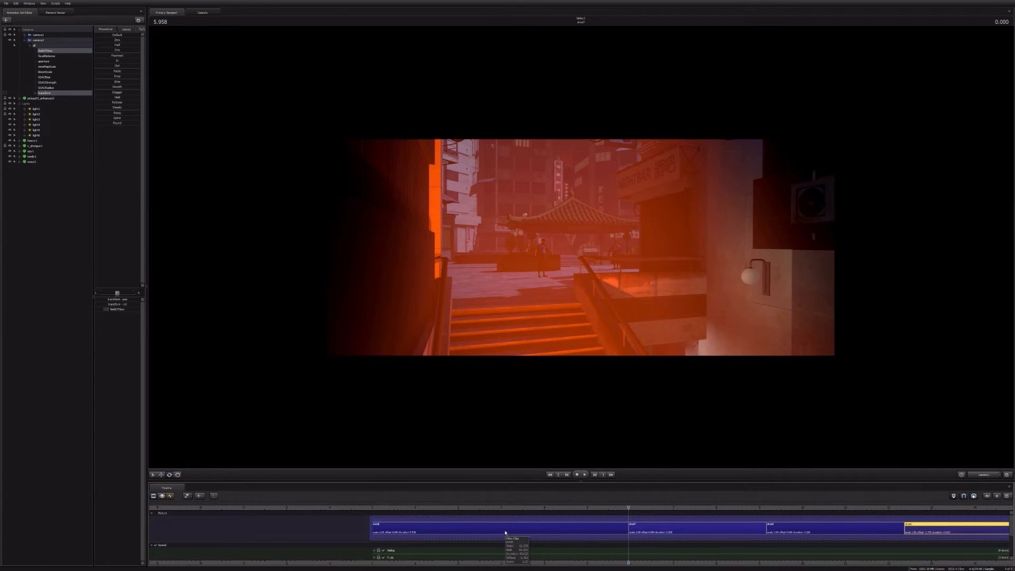
pyautogui.press('space')
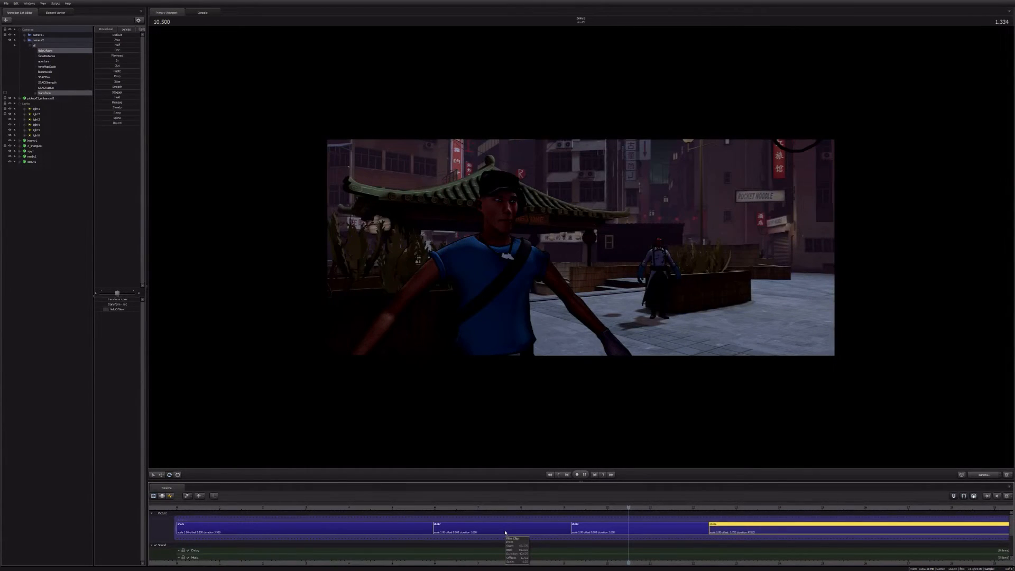
pyautogui.press('space')
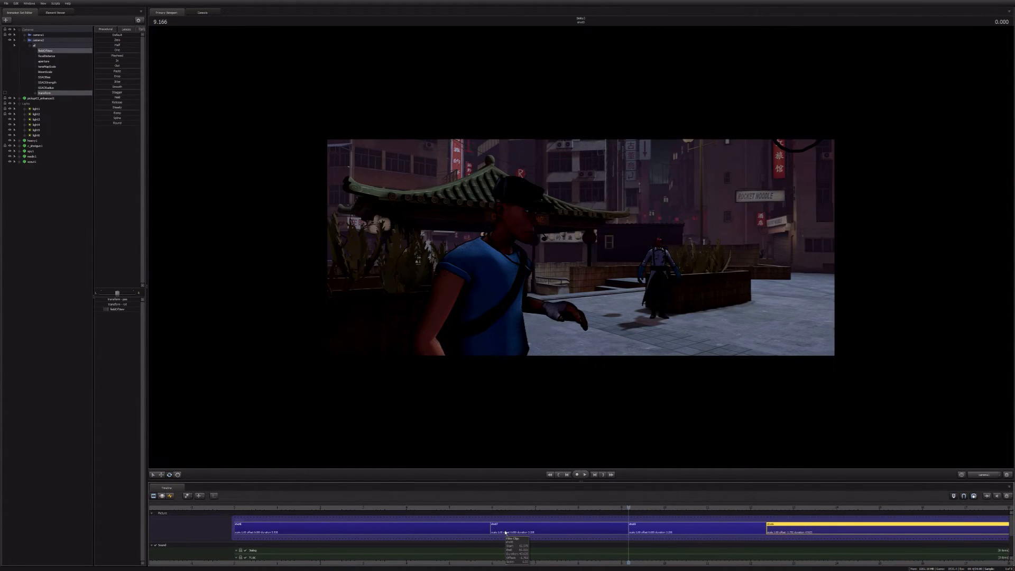
# Step: Split the third shot at 10.500 seconds, delete its trailing piece, and play the new cut into the fourth shot
pyautogui.hotkey('ctrl', 'z')
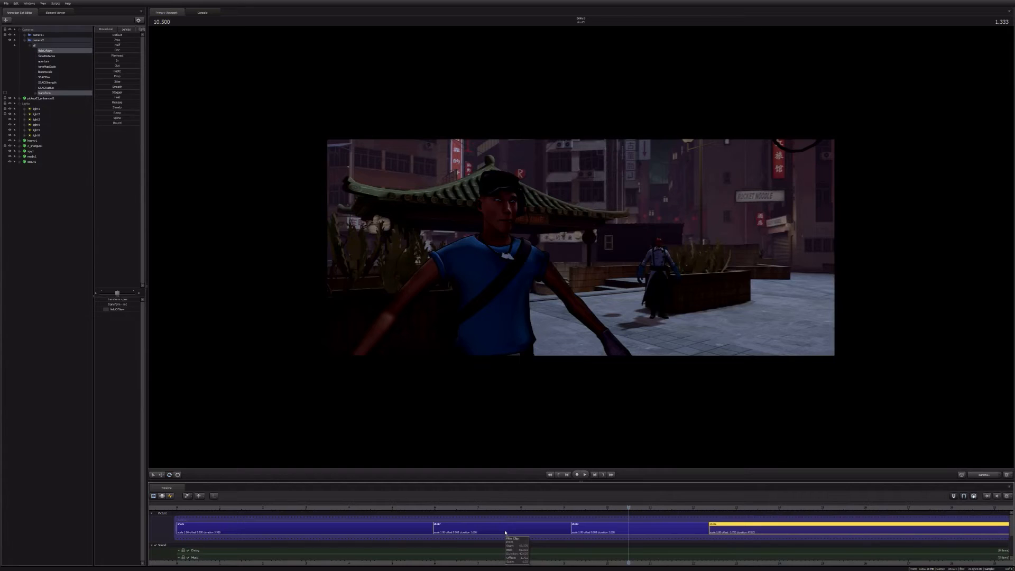
pyautogui.click(641, 527)
pyautogui.hotkey('ctrl', 'b')
pyautogui.click(663, 531)
pyautogui.press('Delete')
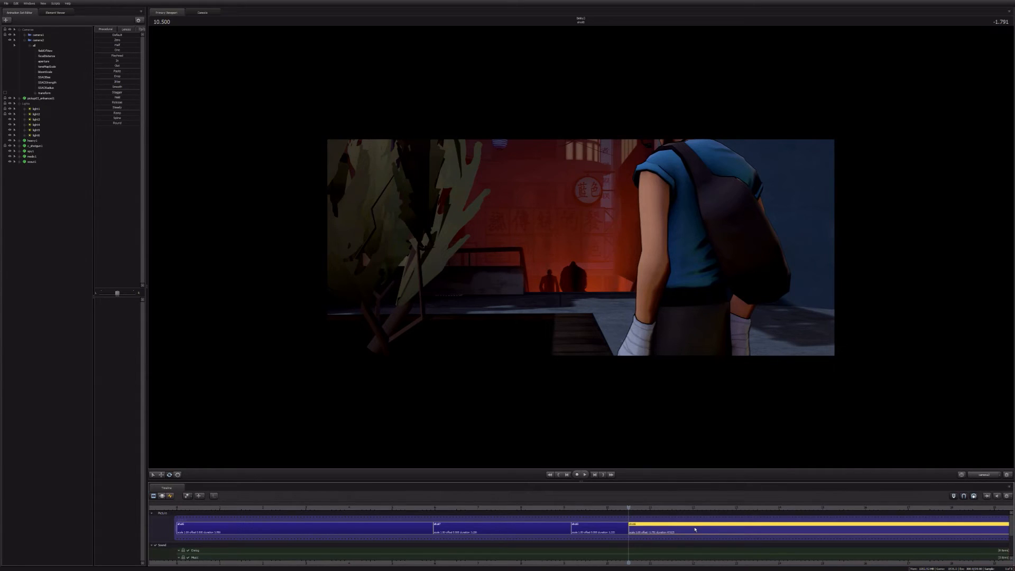
pyautogui.press('space')
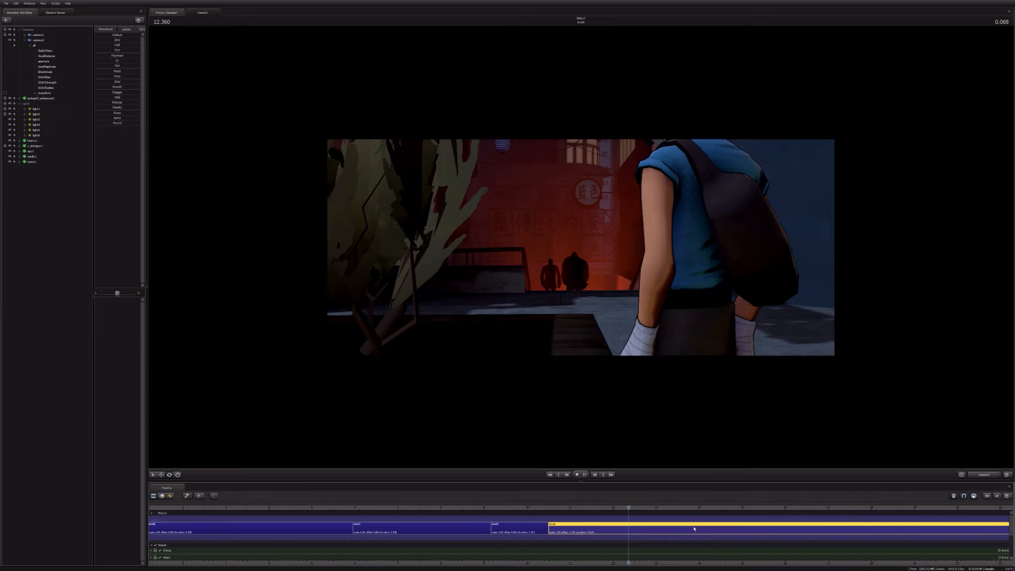
pyautogui.press('space')
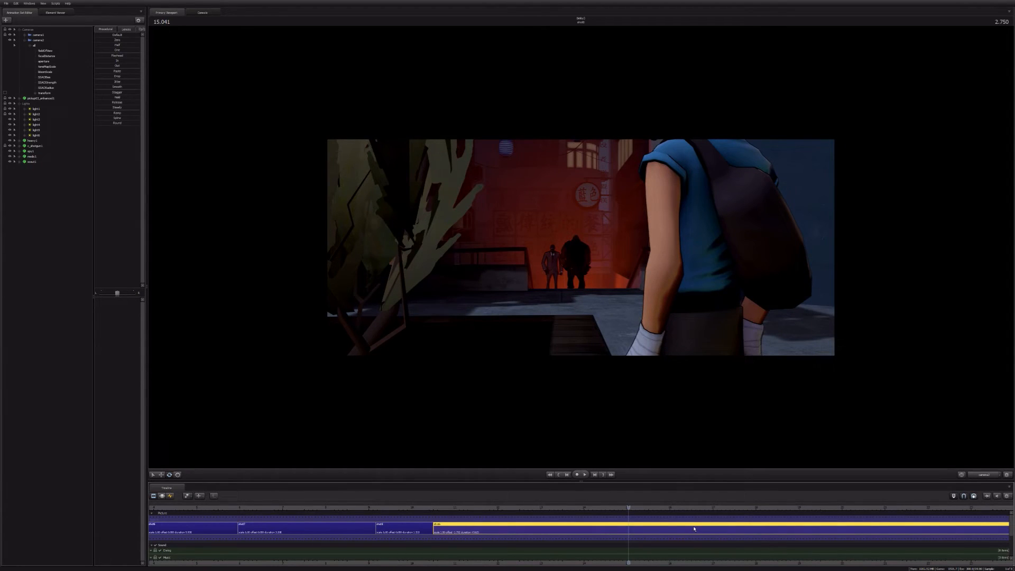
pyautogui.moveTo(695, 530)
pyautogui.press('super')
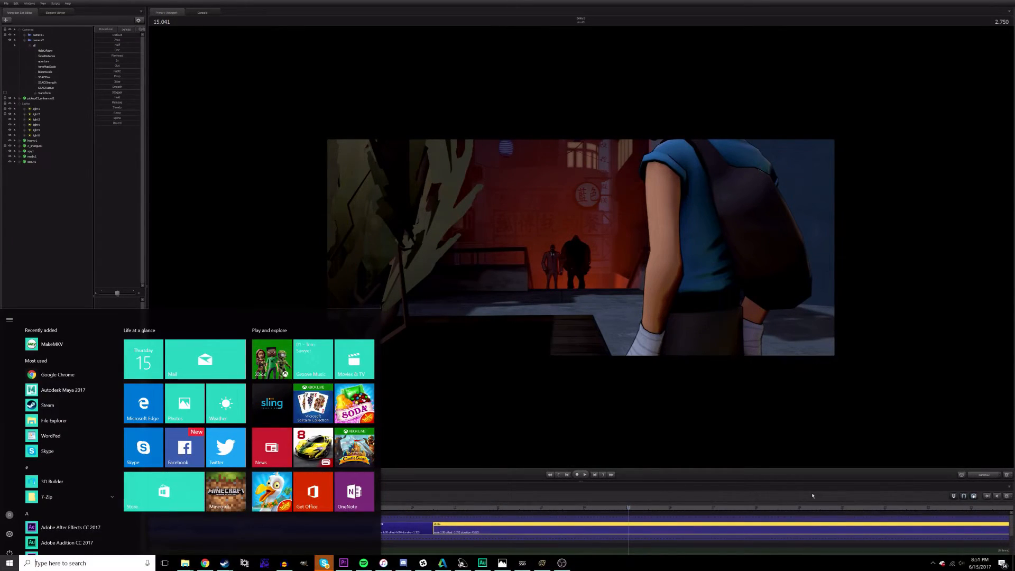
pyautogui.click(934, 563)
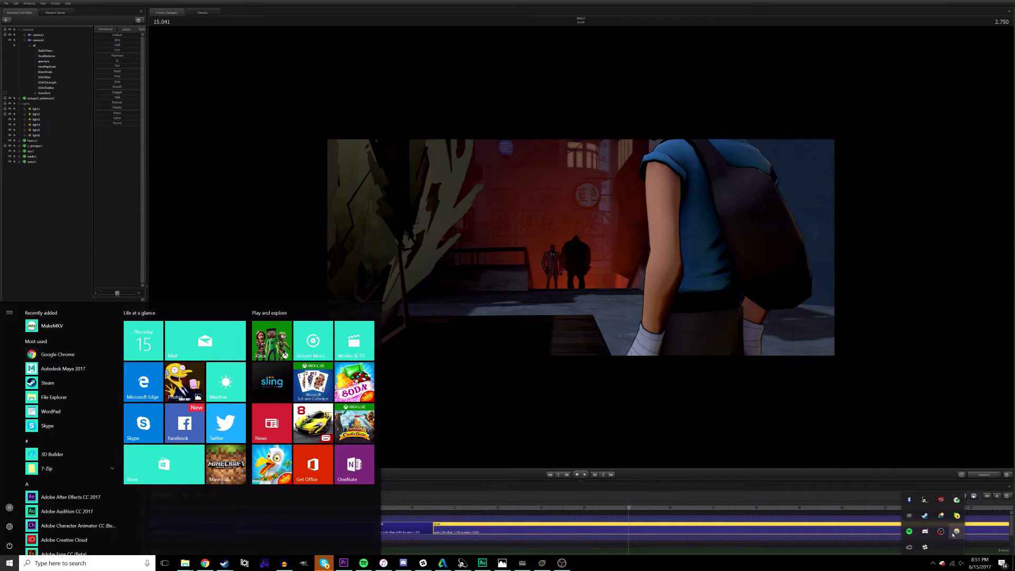
pyautogui.rightClick(955, 533)
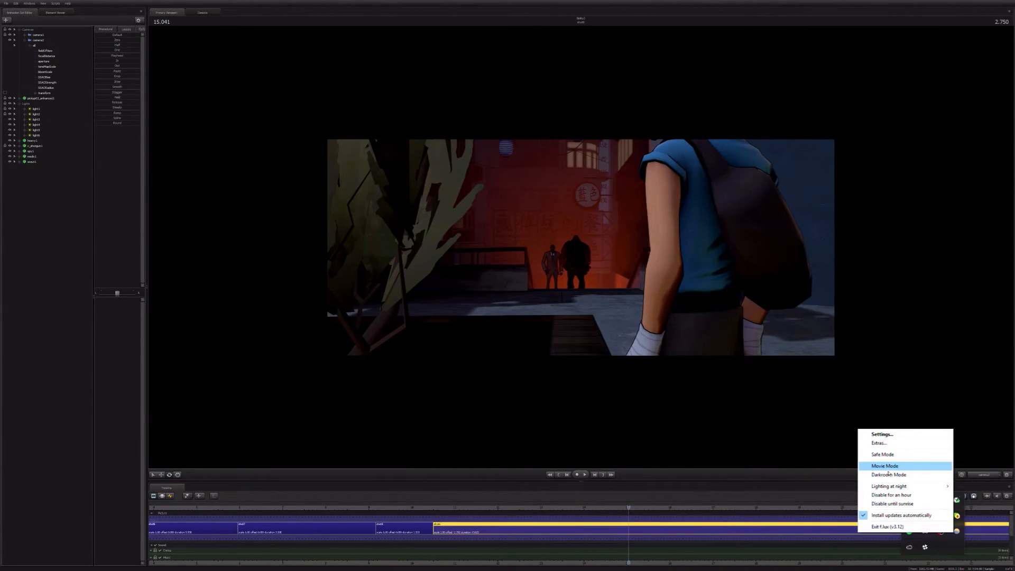
pyautogui.click(772, 498)
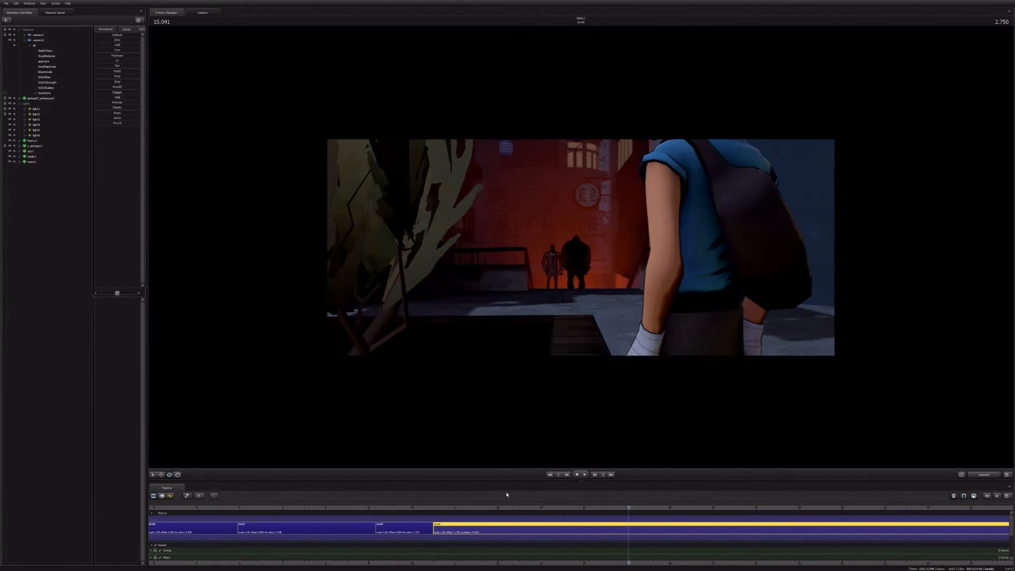
# Step: Review the second shot up to 8.500 seconds and set its clip color to light red
pyautogui.press('space')
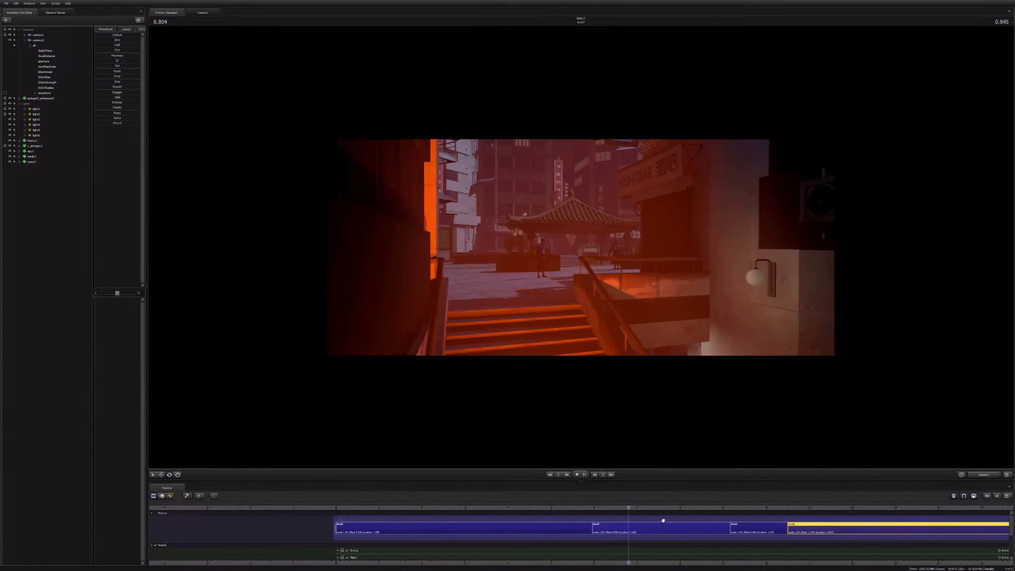
pyautogui.press('space')
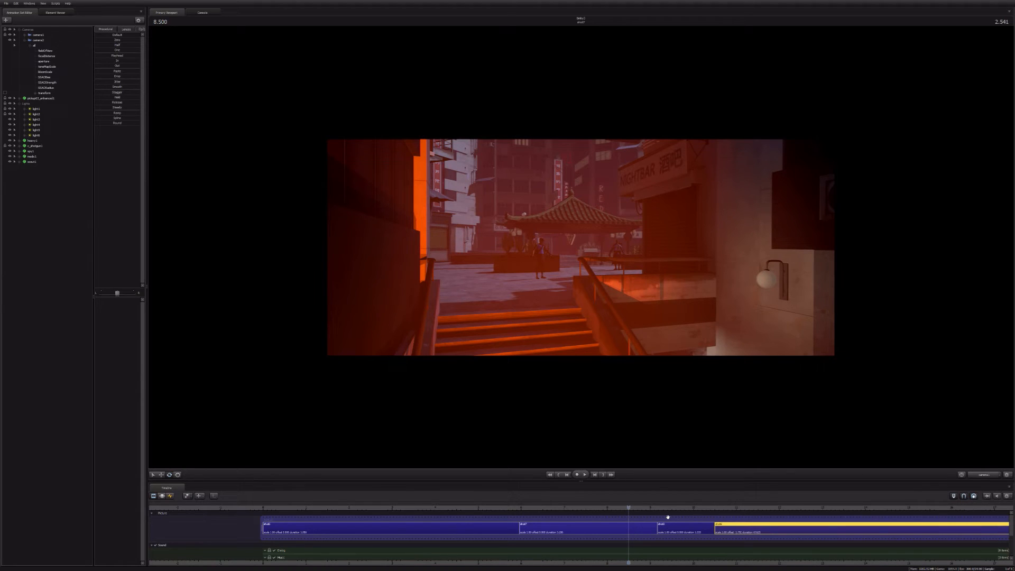
pyautogui.rightClick(594, 524)
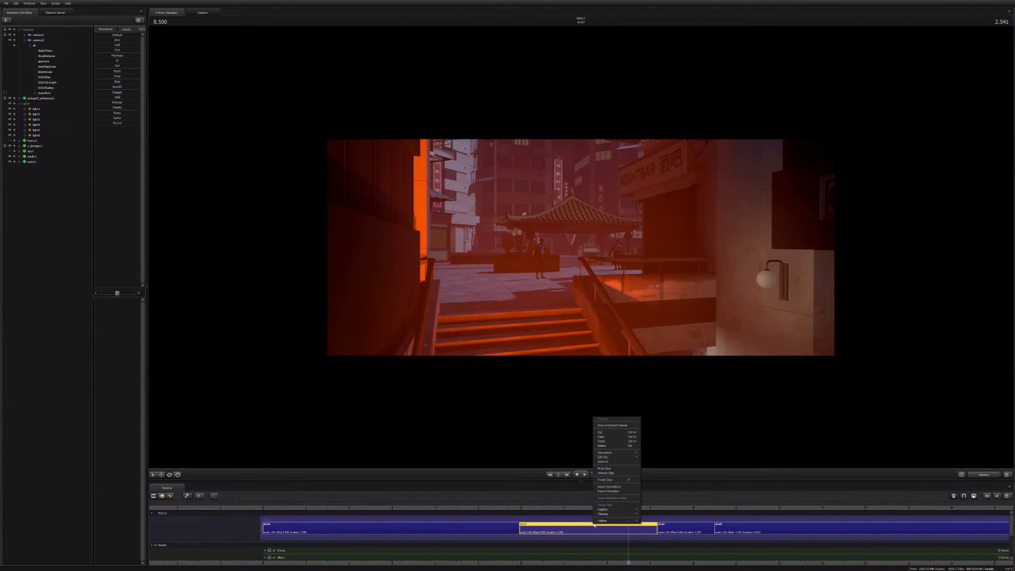
pyautogui.moveTo(608, 457)
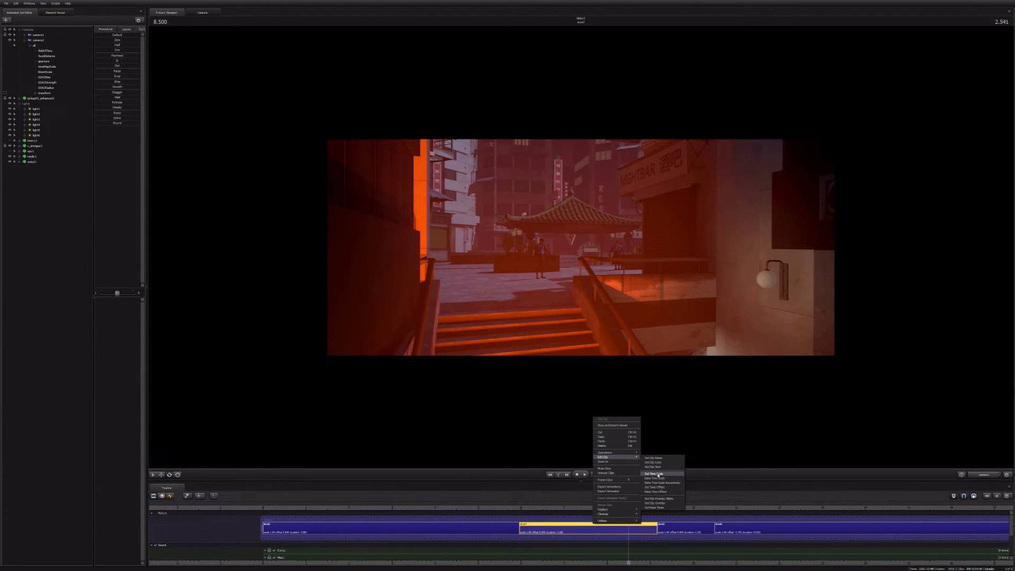
pyautogui.click(653, 463)
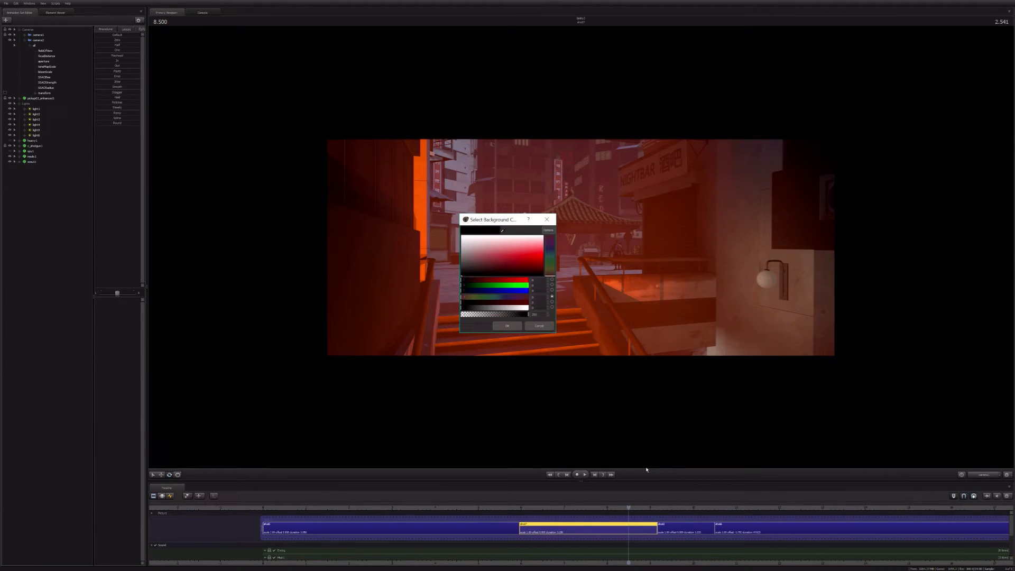
pyautogui.click(507, 326)
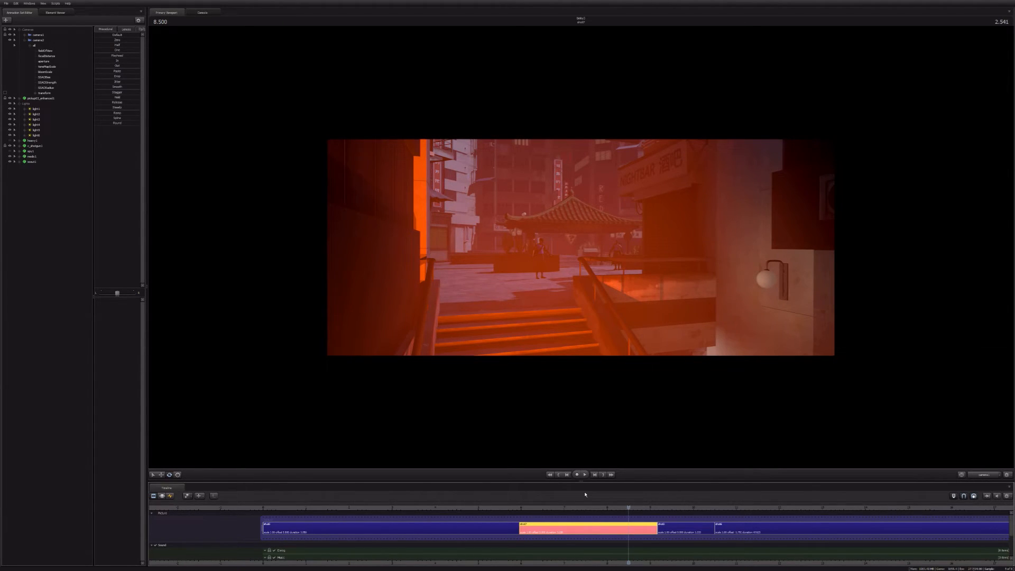
# Step: Play the sequence from the second shot's start at 5.958 seconds into the third shot, and return to the third shot's start
pyautogui.press('Up')
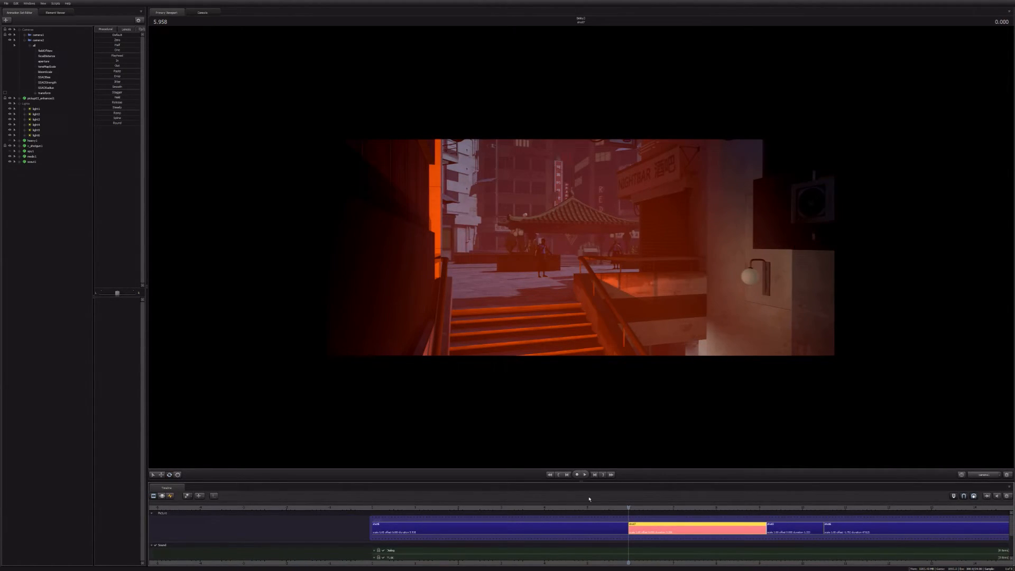
pyautogui.press('space')
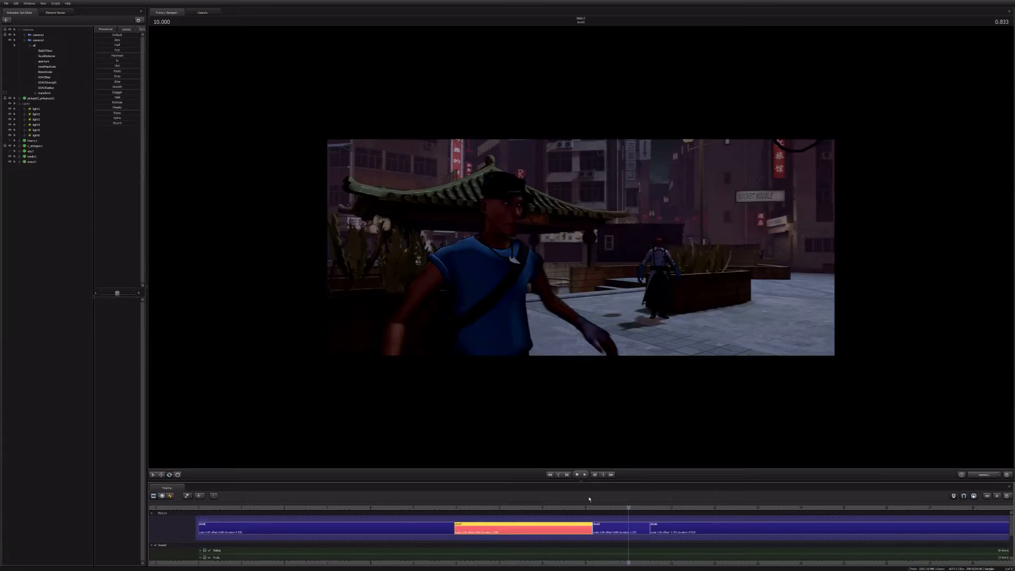
pyautogui.click(621, 527)
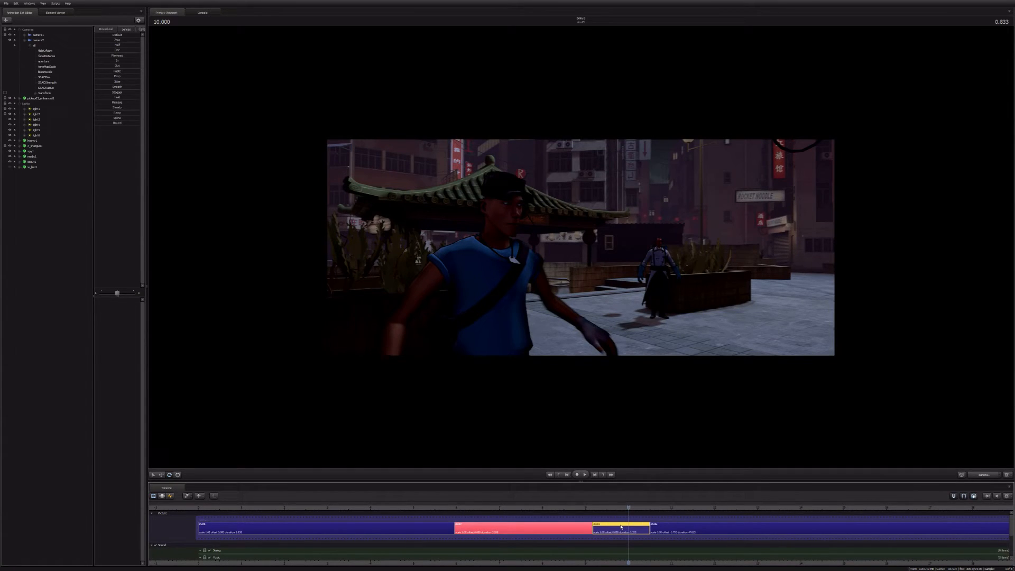
pyautogui.moveTo(611, 533); pyautogui.dragTo(645, 537, button='middle')
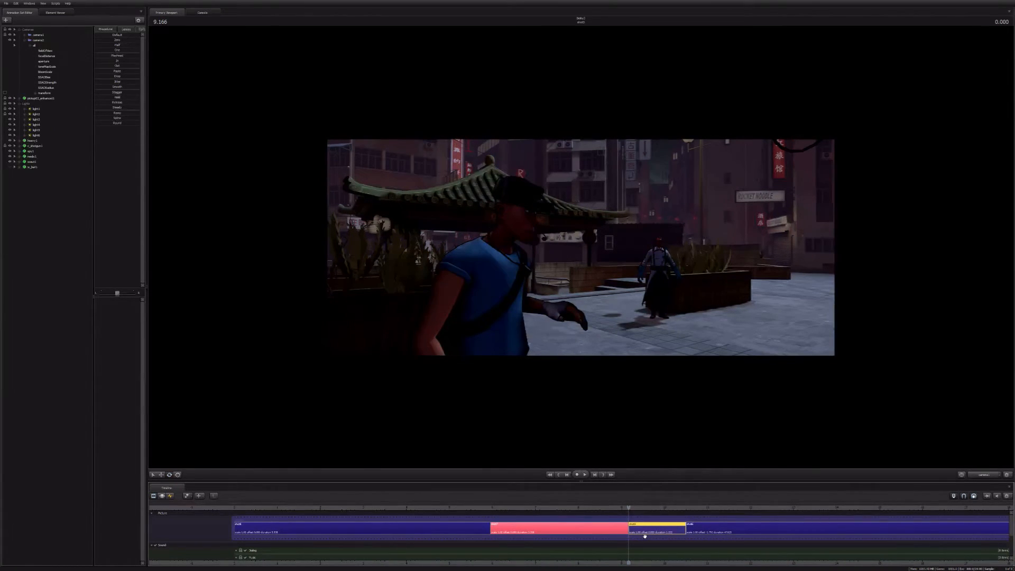
# Step: In the graph editor, lower the Scout's raised left hand to his side at the 9.791 second key
pyautogui.press('F4')
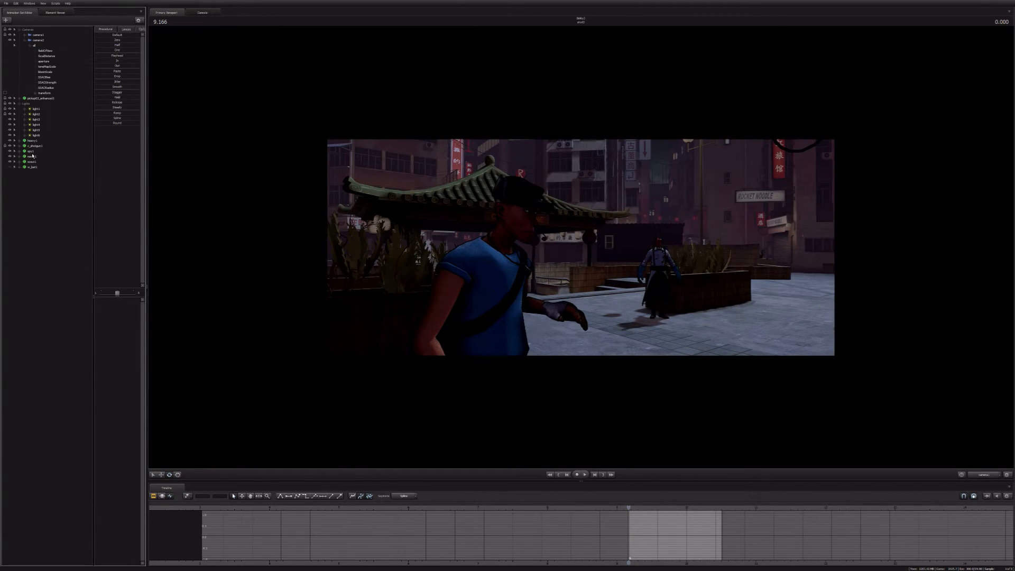
pyautogui.click(33, 162)
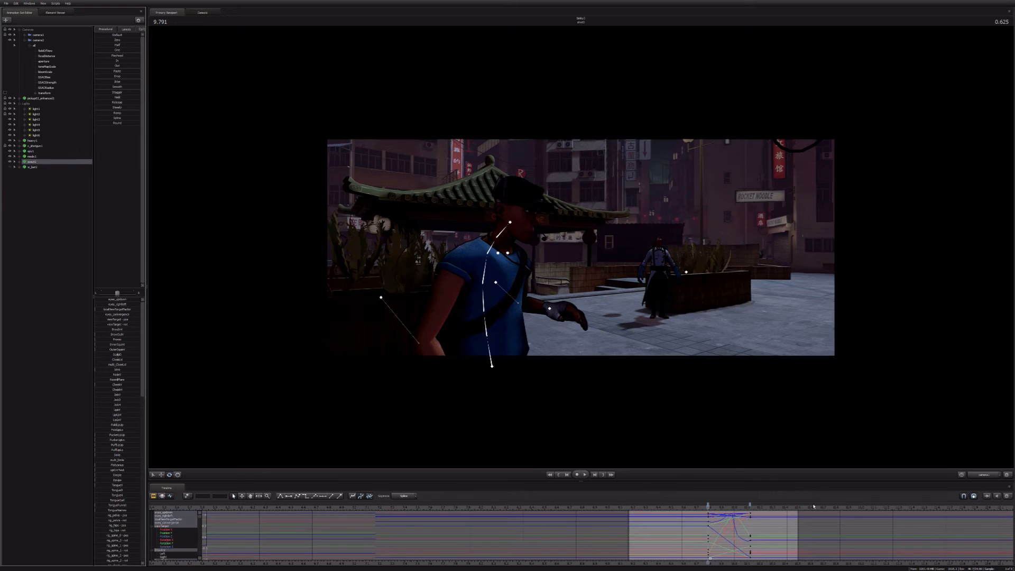
pyautogui.click(550, 309)
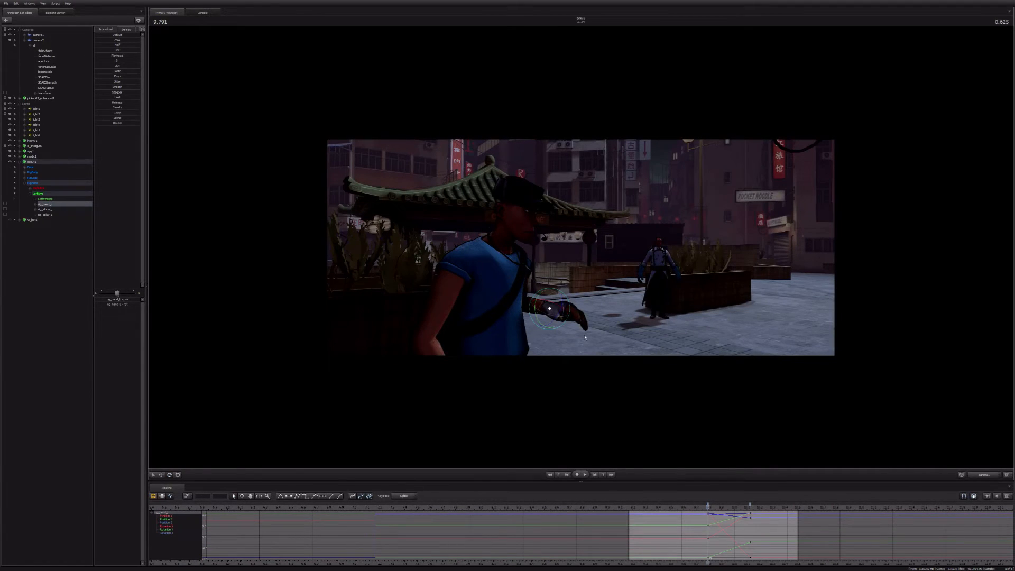
pyautogui.moveTo(585, 337); pyautogui.dragTo(549, 362)
pyautogui.press('e')
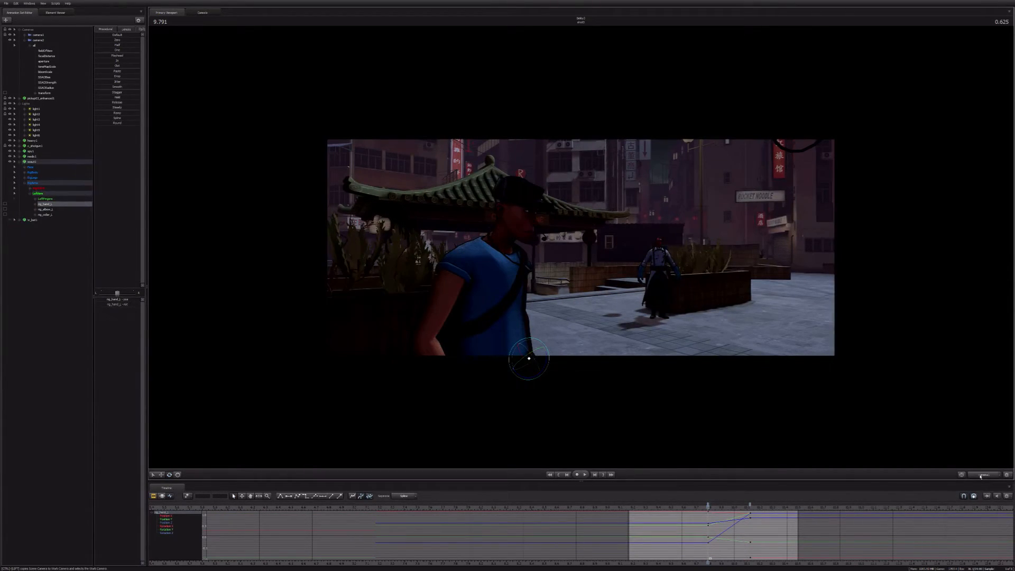
# Step: Refine the Scout's left hand from the work camera so that it hangs naturally beside his hip
pyautogui.click(981, 475)
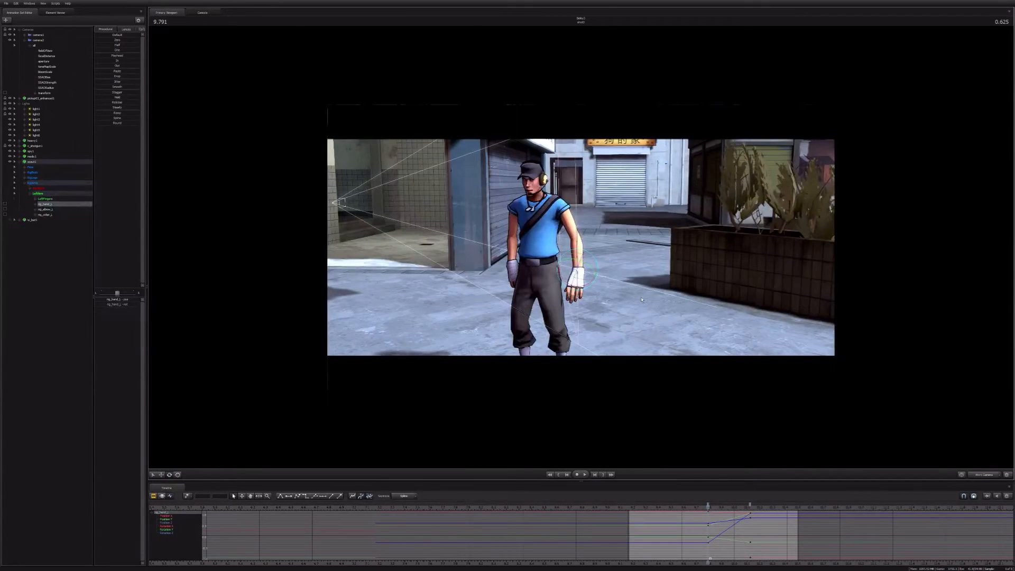
pyautogui.keyDown('alt'); pyautogui.moveTo(641, 307); pyautogui.dragTo(560, 296); pyautogui.keyUp('alt')
pyautogui.press('w')
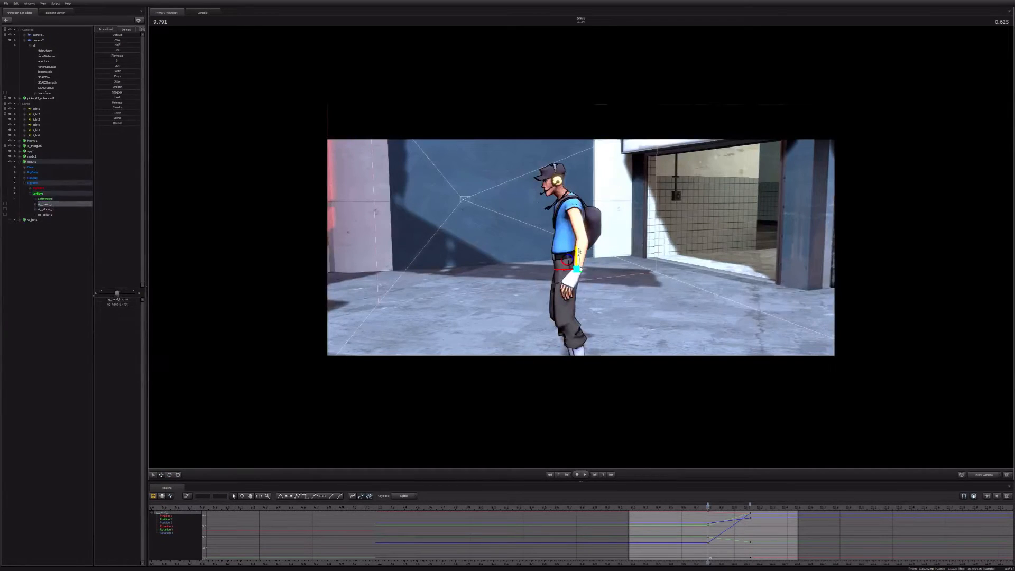
pyautogui.moveTo(578, 251); pyautogui.dragTo(547, 273)
pyautogui.press('w')
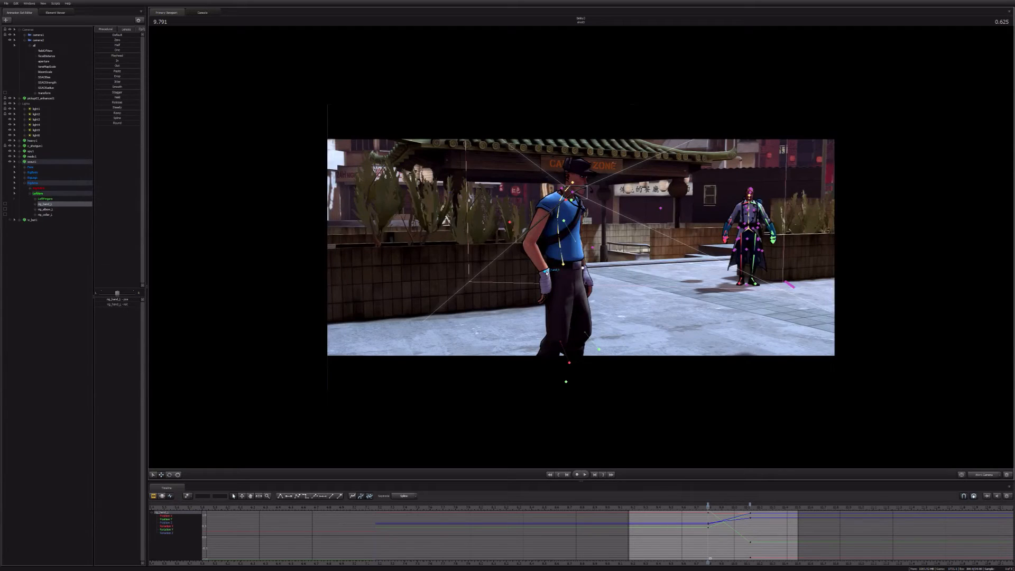
# Step: Adjust the Scout's right hand at 9.791 seconds so that the arm hangs relaxed at his side
pyautogui.click(546, 273)
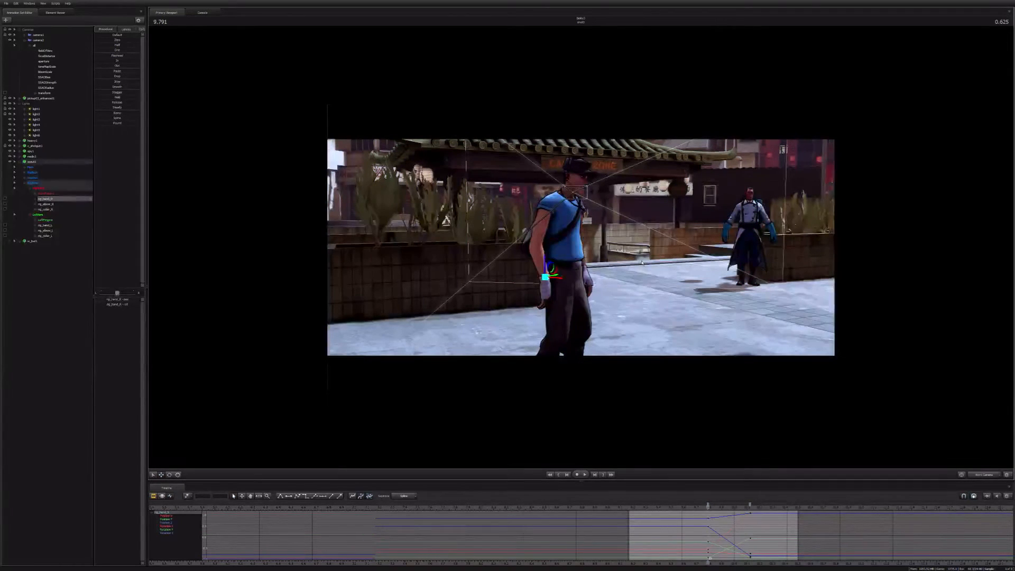
pyautogui.moveTo(642, 263); pyautogui.dragTo(634, 241)
pyautogui.press('w')
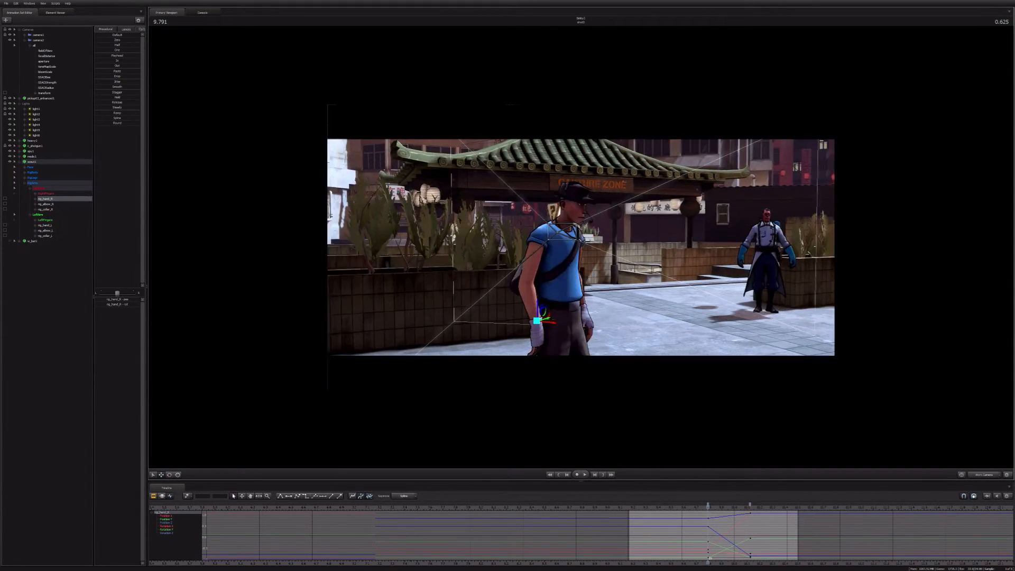
pyautogui.keyDown('alt'); pyautogui.moveTo(537, 321); pyautogui.dragTo(545, 325); pyautogui.keyUp('alt')
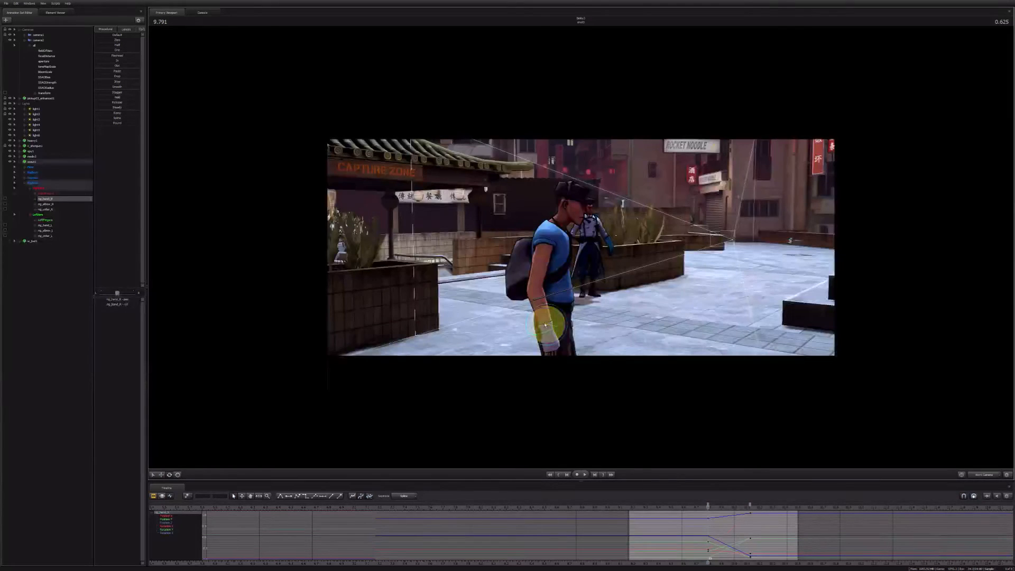
# Step: Rotate the Scout's spine, neck and head controls to straighten his leaning upper body and level his head
pyautogui.keyDown('alt'); pyautogui.moveTo(638, 313); pyautogui.dragTo(529, 312); pyautogui.keyUp('alt')
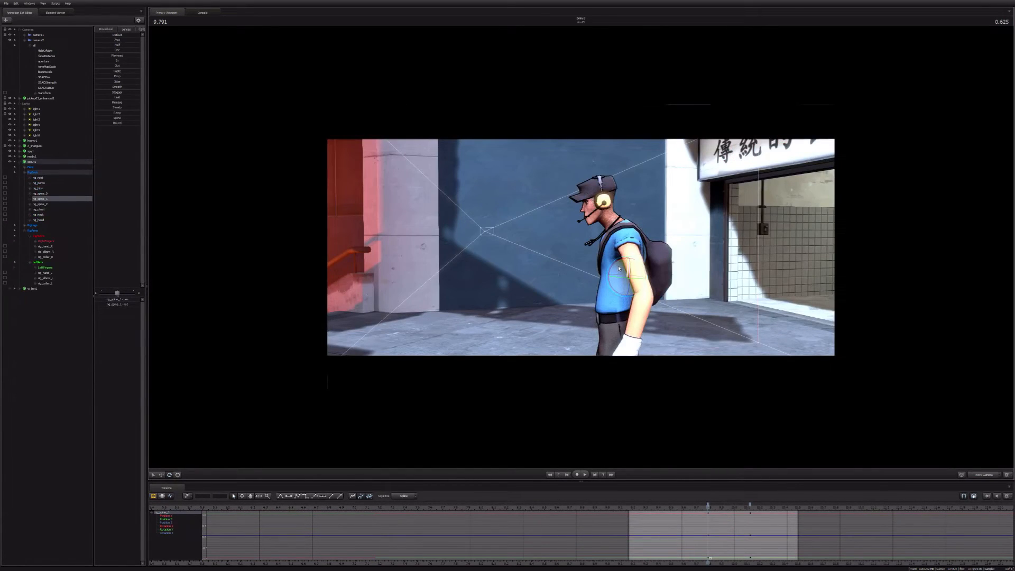
pyautogui.keyDown('ctrl'); pyautogui.click(624, 250); pyautogui.keyUp('ctrl')
pyautogui.moveTo(619, 269); pyautogui.dragTo(621, 211)
pyautogui.keyDown('ctrl'); pyautogui.click(629, 232); pyautogui.keyUp('ctrl')
pyautogui.keyDown('ctrl'); pyautogui.click(615, 208); pyautogui.keyUp('ctrl')
pyautogui.keyDown('ctrl'); pyautogui.click(617, 202); pyautogui.keyUp('ctrl')
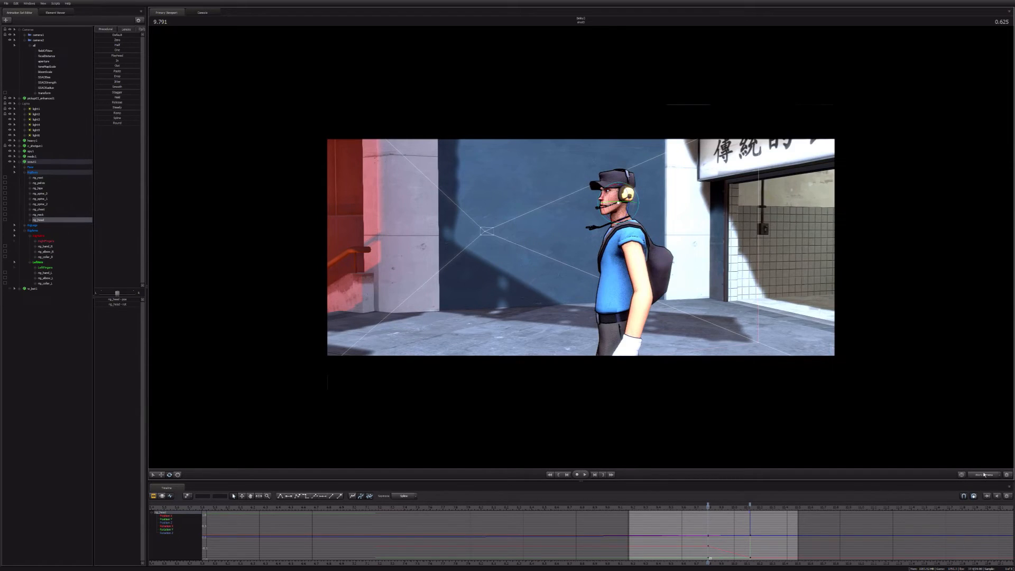
# Step: Check the Scout's pose from the shot and work cameras, and play the third shot into the fourth
pyautogui.click(985, 474)
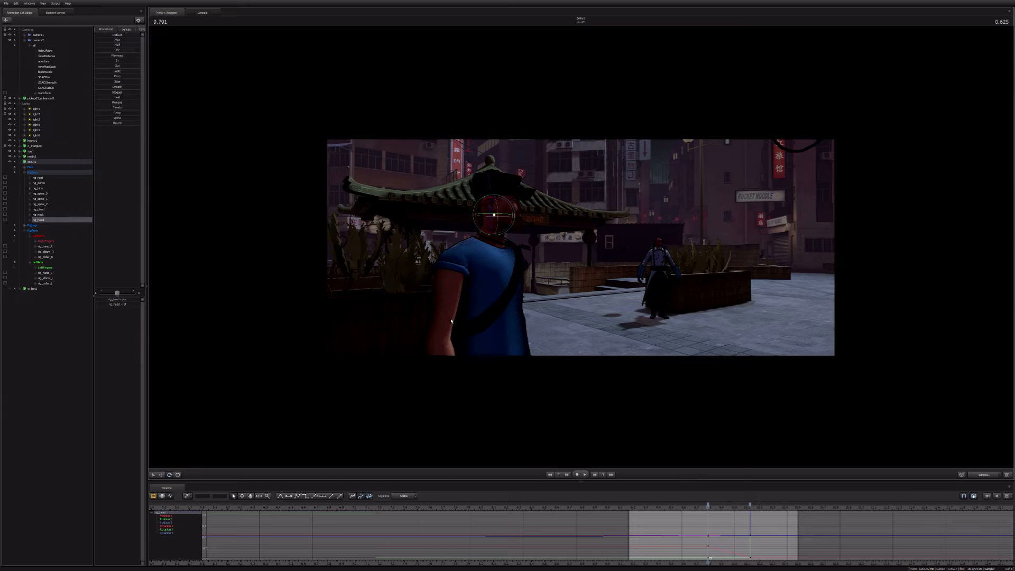
pyautogui.click(985, 474)
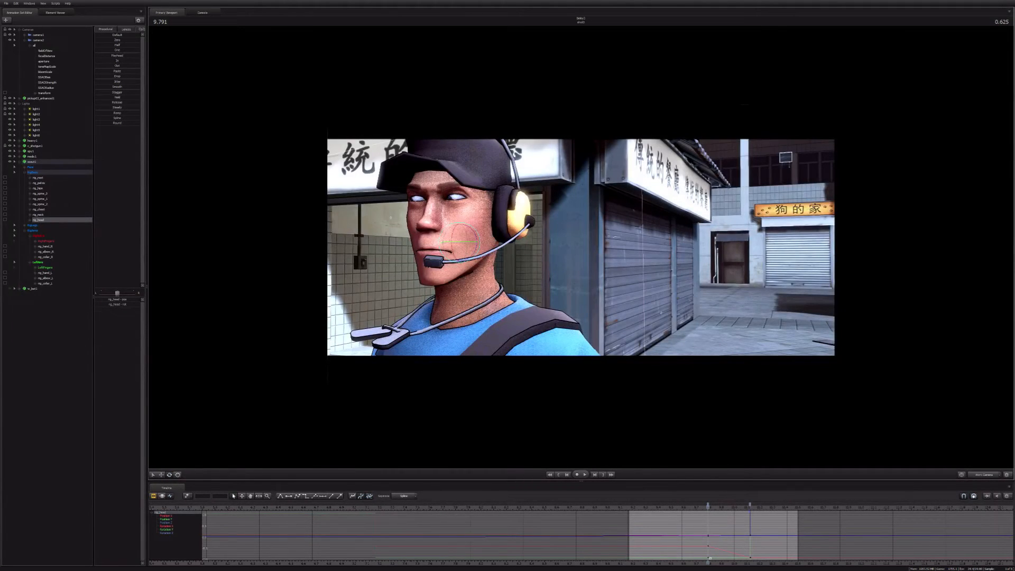
pyautogui.moveTo(533, 262); pyautogui.dragTo(576, 260)
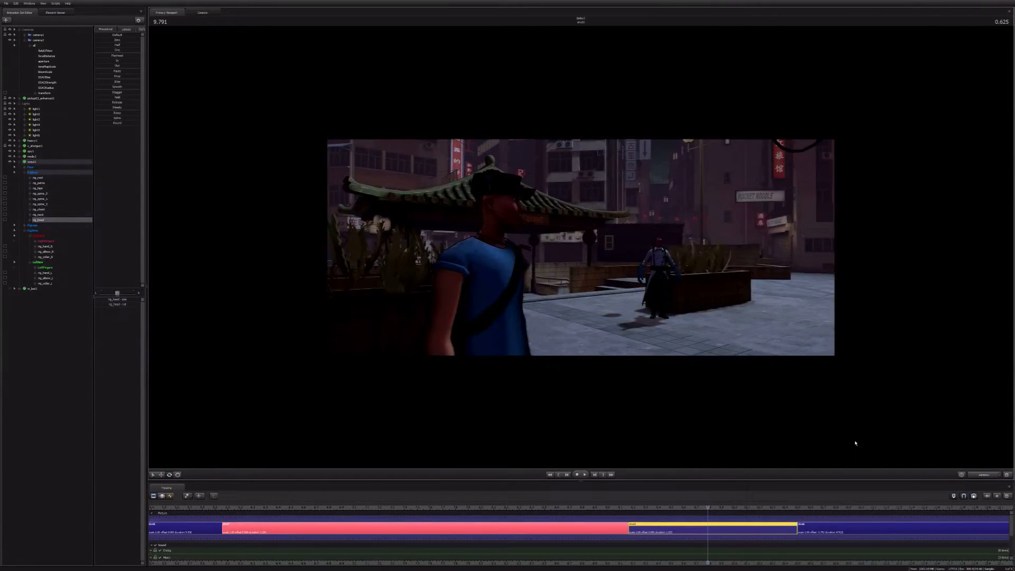
pyautogui.press('space')
pyautogui.press('space')
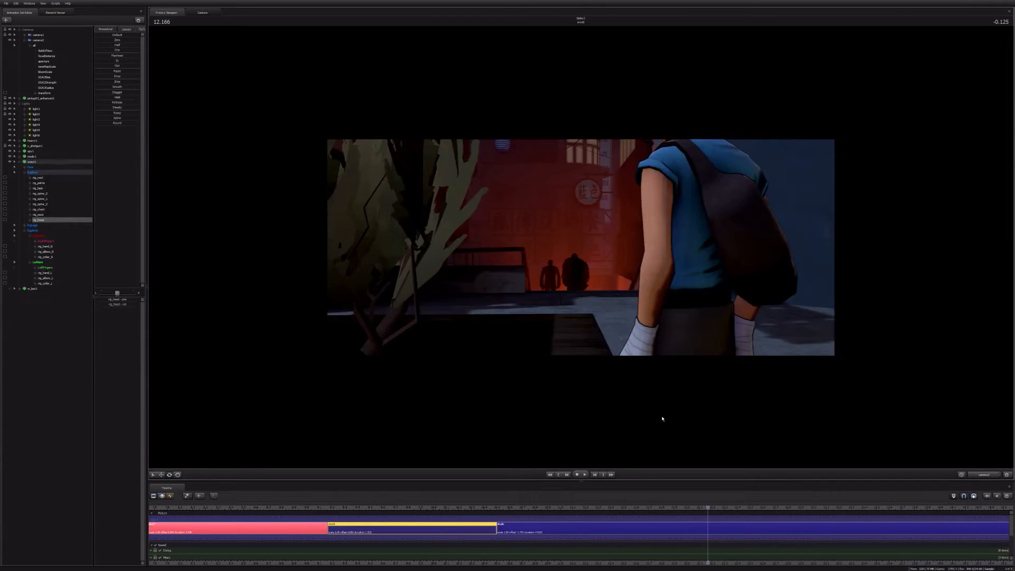
# Step: Return to the third shot's start at 9.166 seconds and replay the Scout's motion in the graph editor
pyautogui.press('Up')
pyautogui.press('Up')
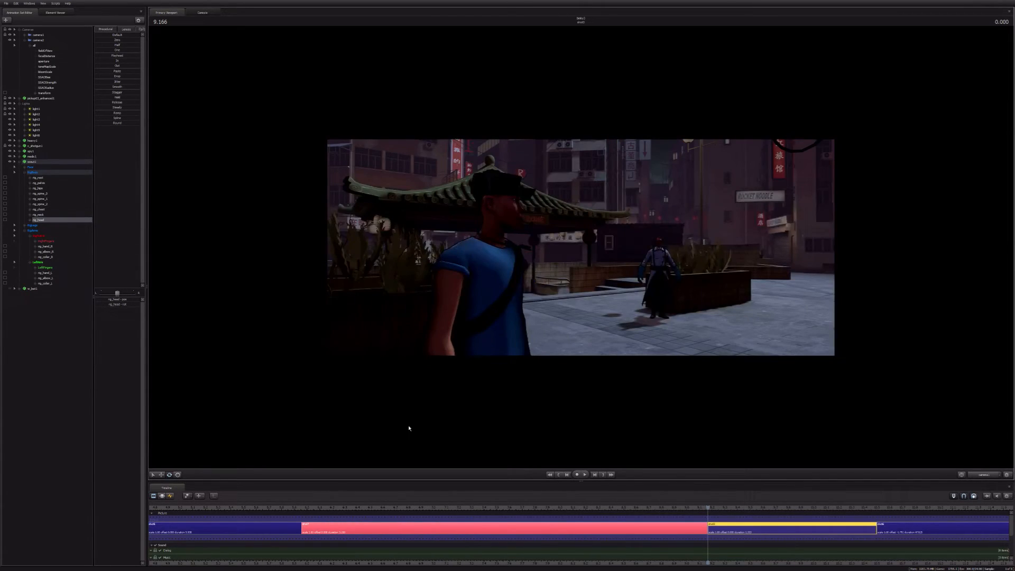
pyautogui.press('F4')
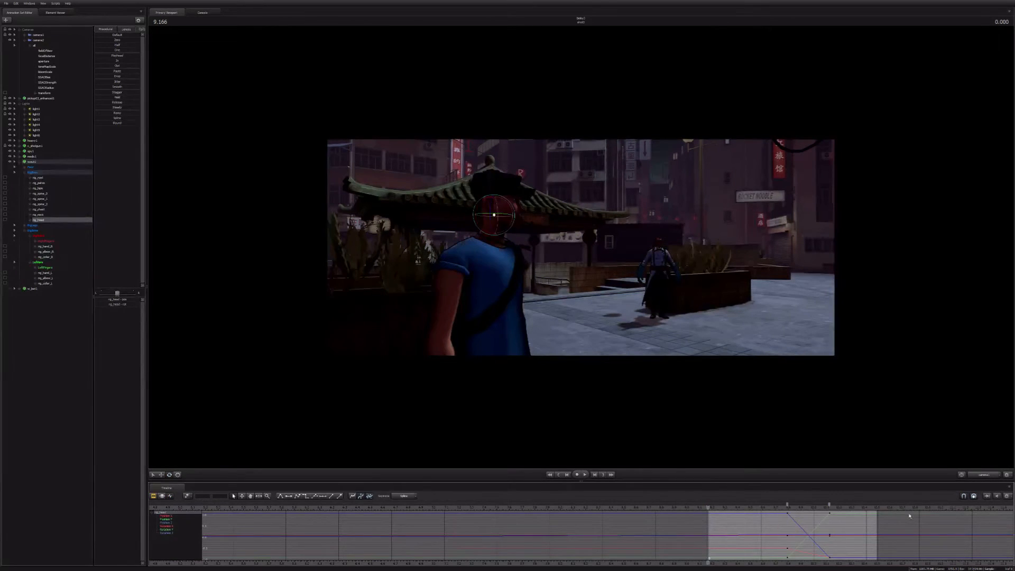
pyautogui.press('space')
pyautogui.press('space')
# Step: Select all of the Scout's controls and copy their pose keys from 9.791 seconds onto the keys at 10.125 seconds
pyautogui.hotkey('ctrl', 'a')
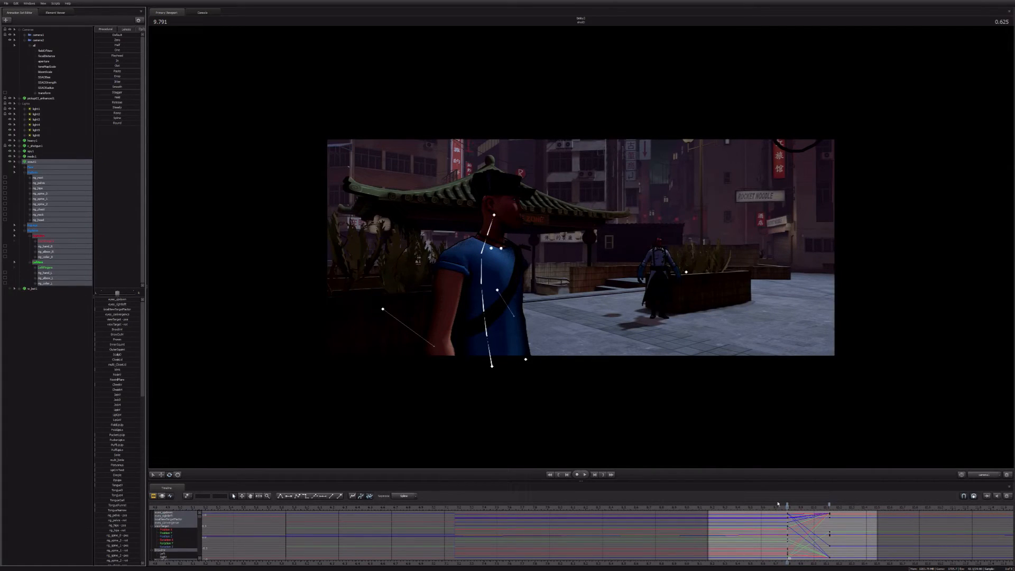
pyautogui.click(787, 505)
pyautogui.press('Down')
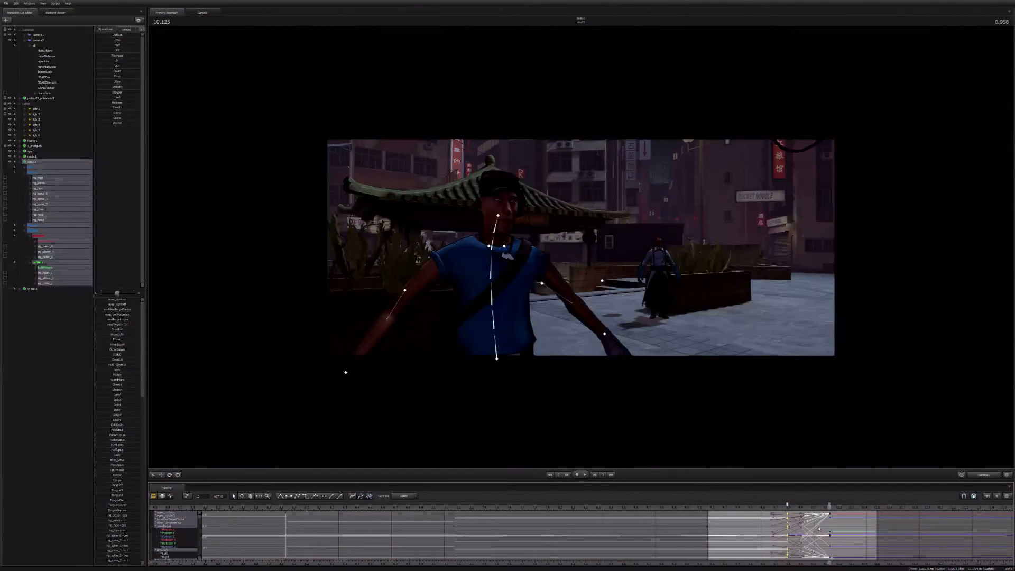
pyautogui.hotkey('ctrl', 'z')
pyautogui.hotkey('ctrl', 'z')
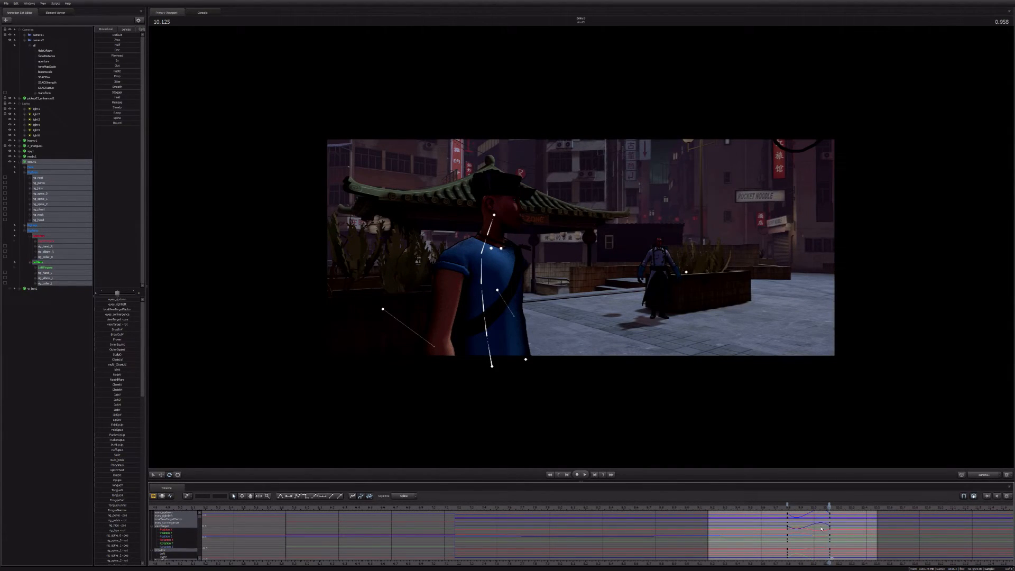
# Step: Flatten the curve tangents of all the Scout's keys at 9.791 and 10.125 seconds
pyautogui.click(788, 505)
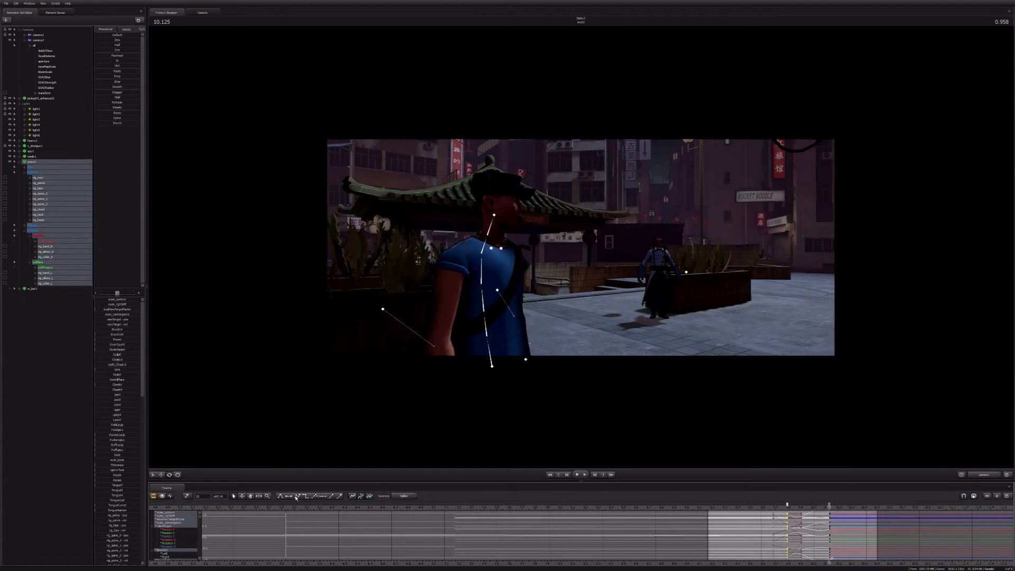
pyautogui.click(830, 505)
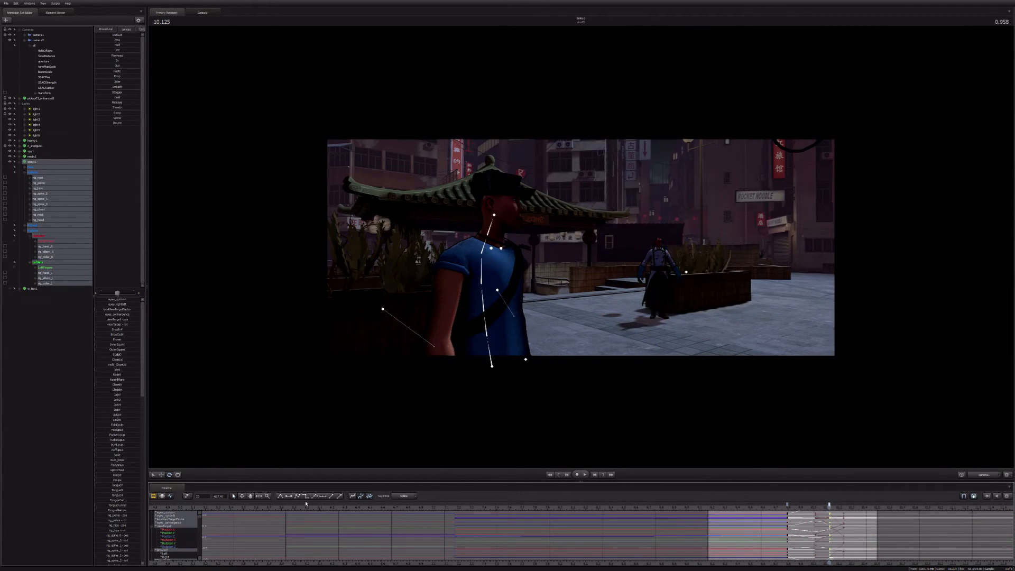
pyautogui.click(306, 498)
# Step: At 10.125 seconds, rotate the Scout's neck and head controls from the work camera so his face turns over his shoulder
pyautogui.moveTo(647, 563); pyautogui.dragTo(400, 433)
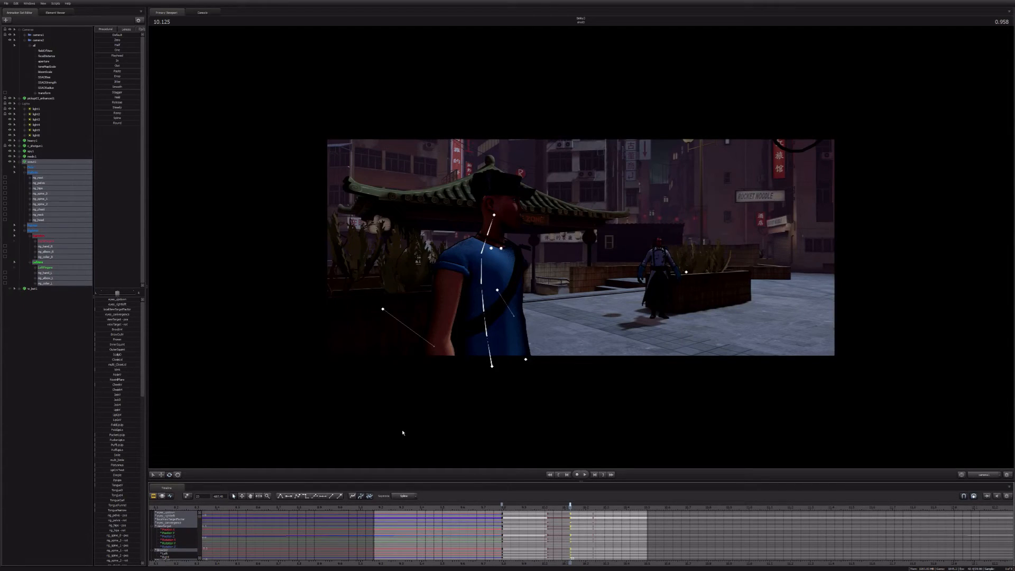
pyautogui.middleClick(402, 433)
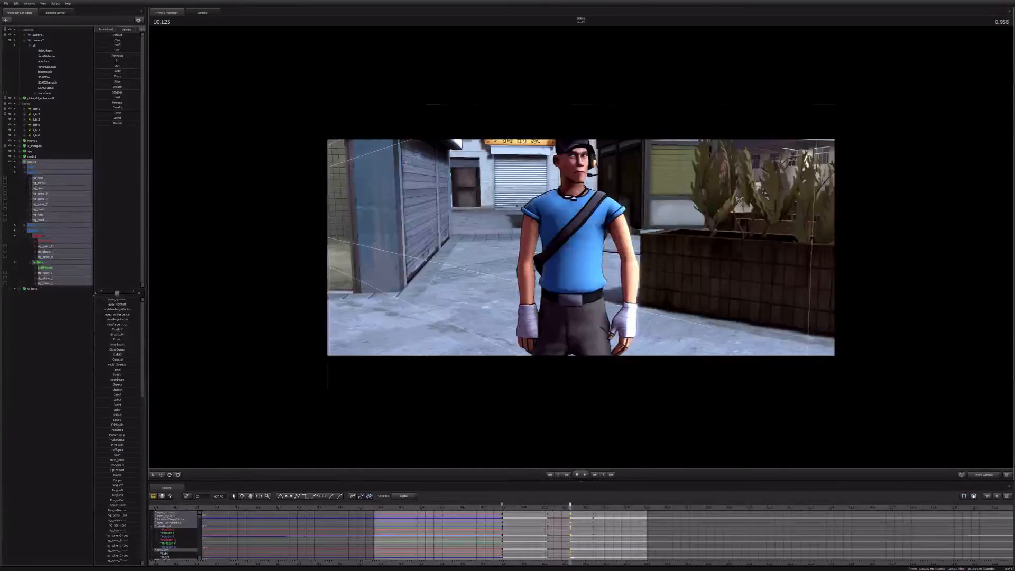
pyautogui.click(570, 242)
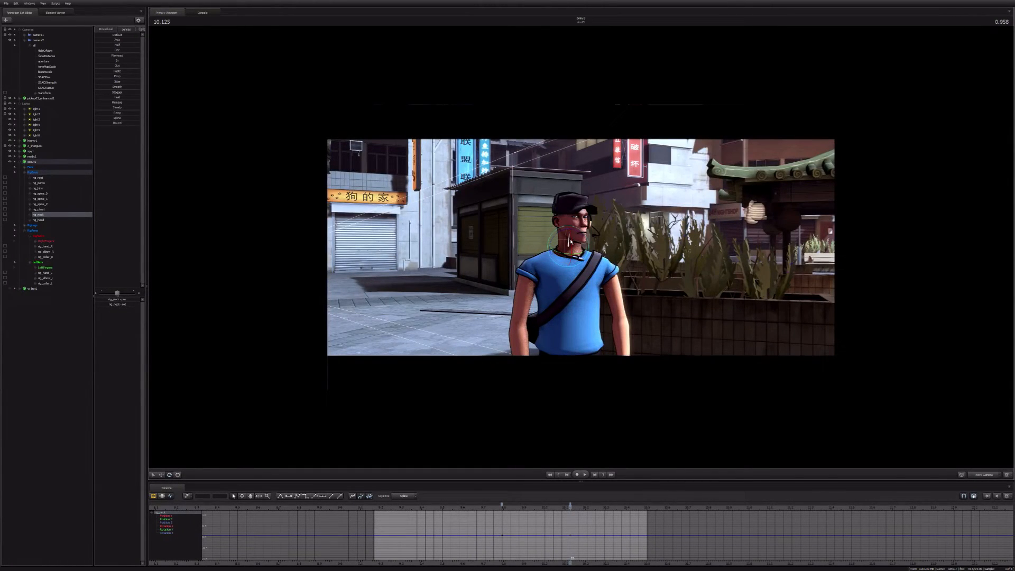
pyautogui.rightClick(568, 246)
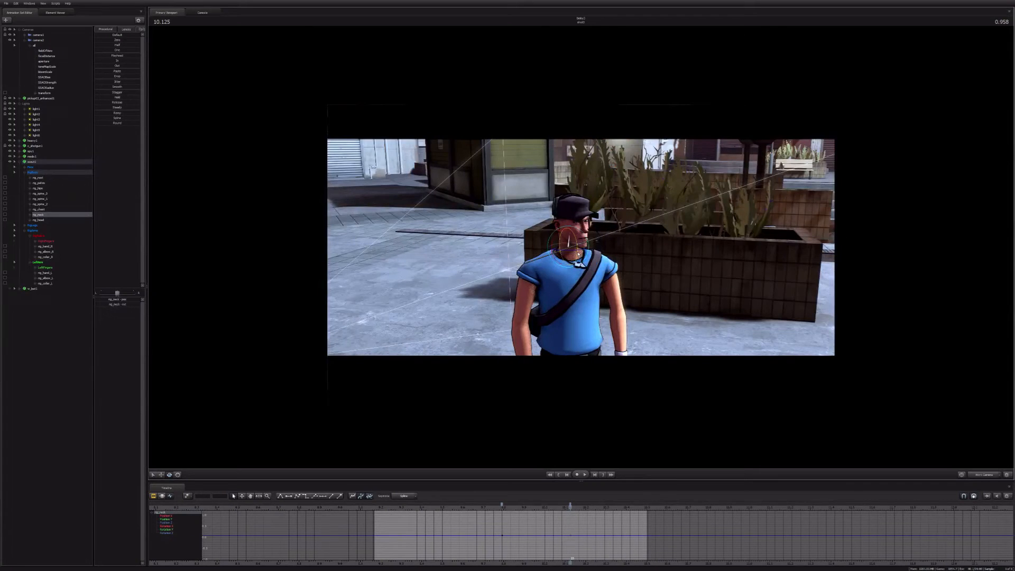
pyautogui.moveTo(578, 254); pyautogui.dragTo(560, 256)
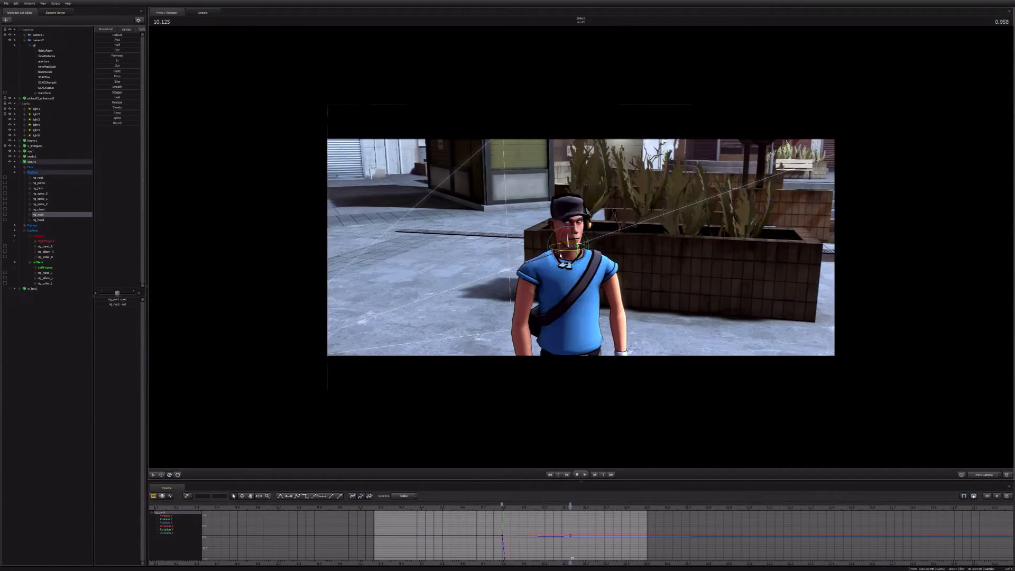
pyautogui.click(568, 232)
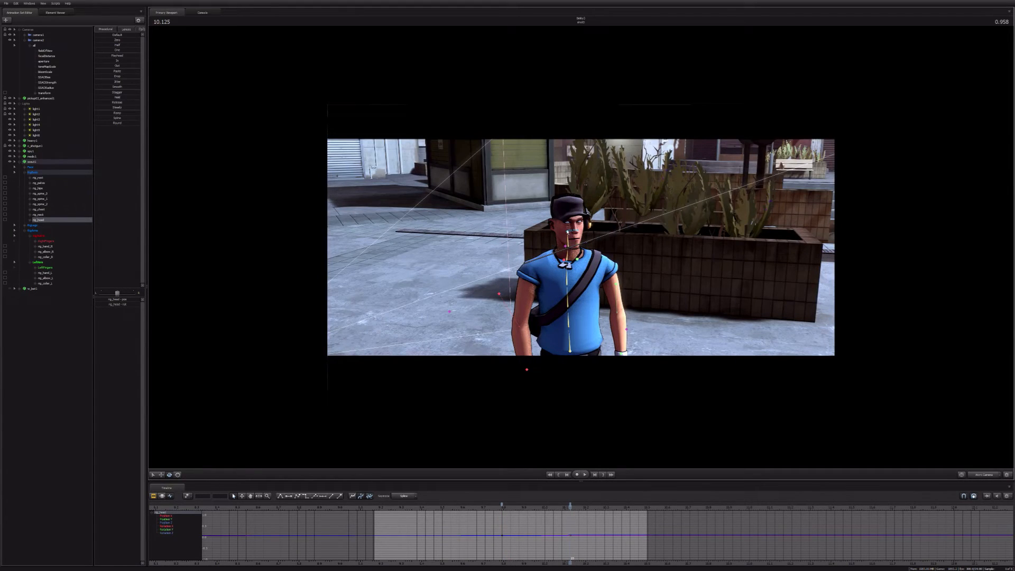
# Step: Rotate the Scout's upper and middle spine controls, rig_spine_2 and rig_spine_1, to follow the head turn at 10.125 seconds
pyautogui.click(556, 315)
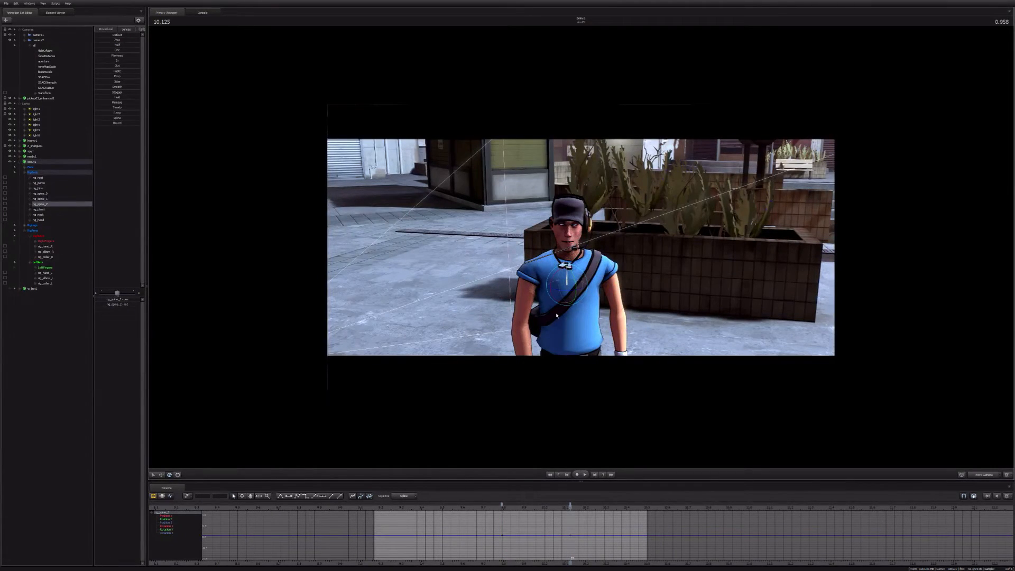
pyautogui.rightClick(570, 299)
pyautogui.click(567, 297)
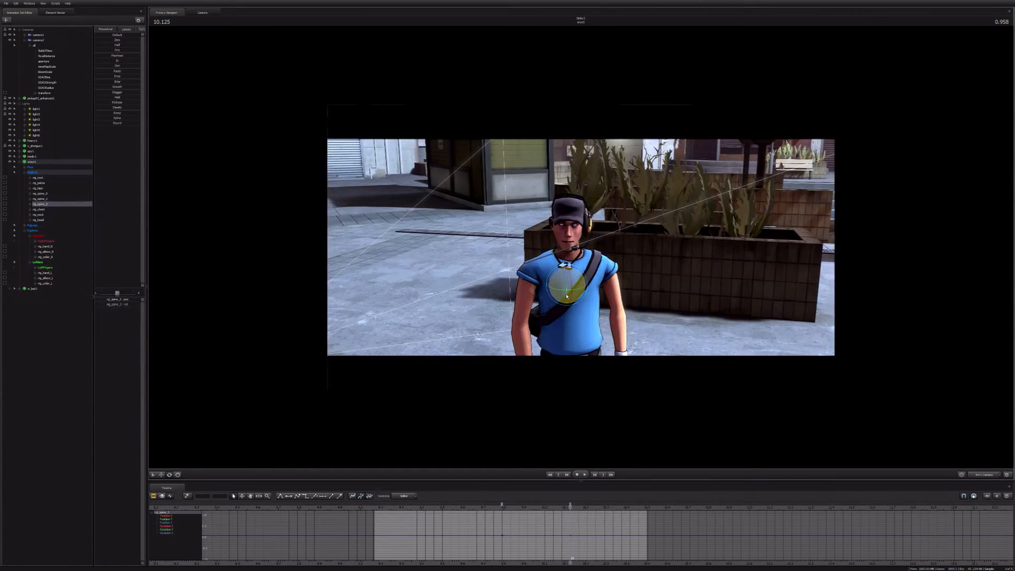
pyautogui.click(567, 319)
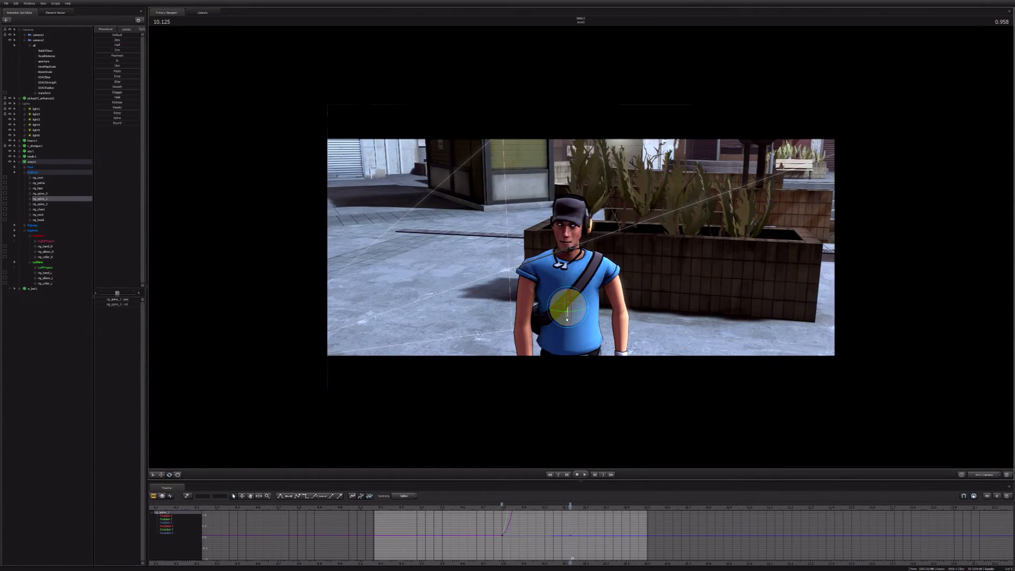
pyautogui.moveTo(567, 319); pyautogui.dragTo(571, 319)
# Step: Adjust the Scout's right and left hands and rotate his left collar to suit the turned torso
pyautogui.moveTo(576, 254); pyautogui.dragTo(570, 265)
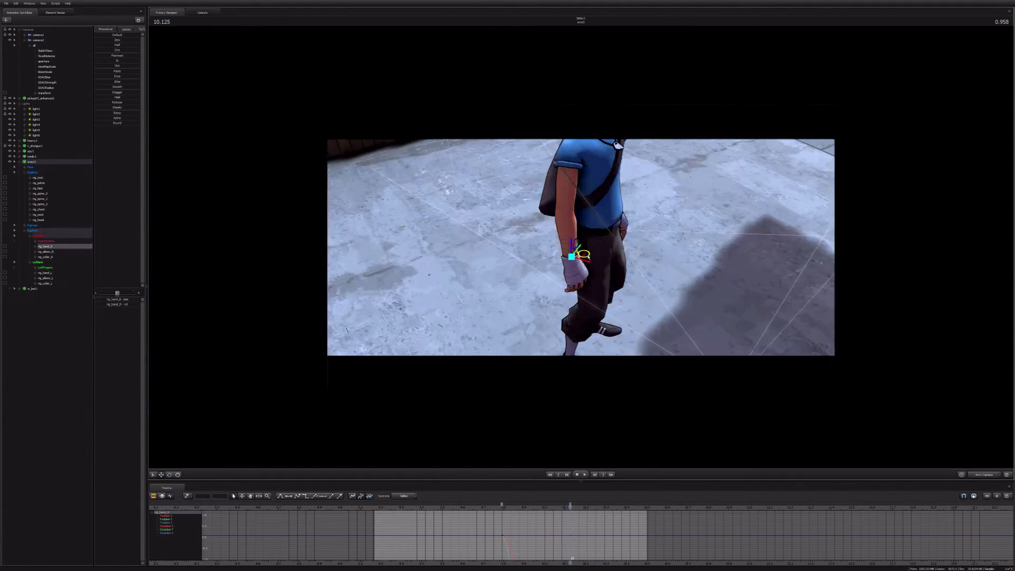
pyautogui.moveTo(576, 249); pyautogui.dragTo(573, 196)
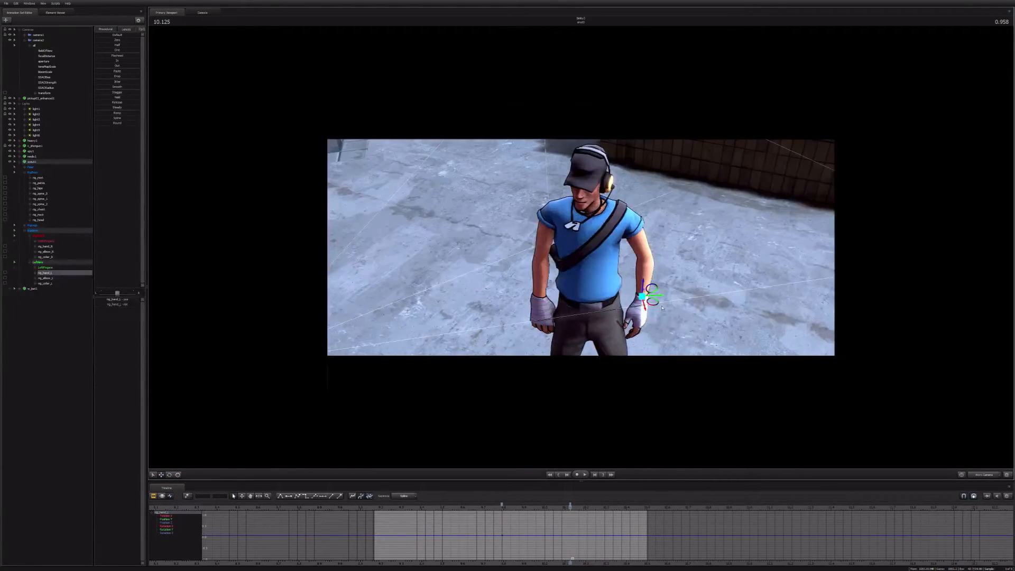
pyautogui.click(599, 219)
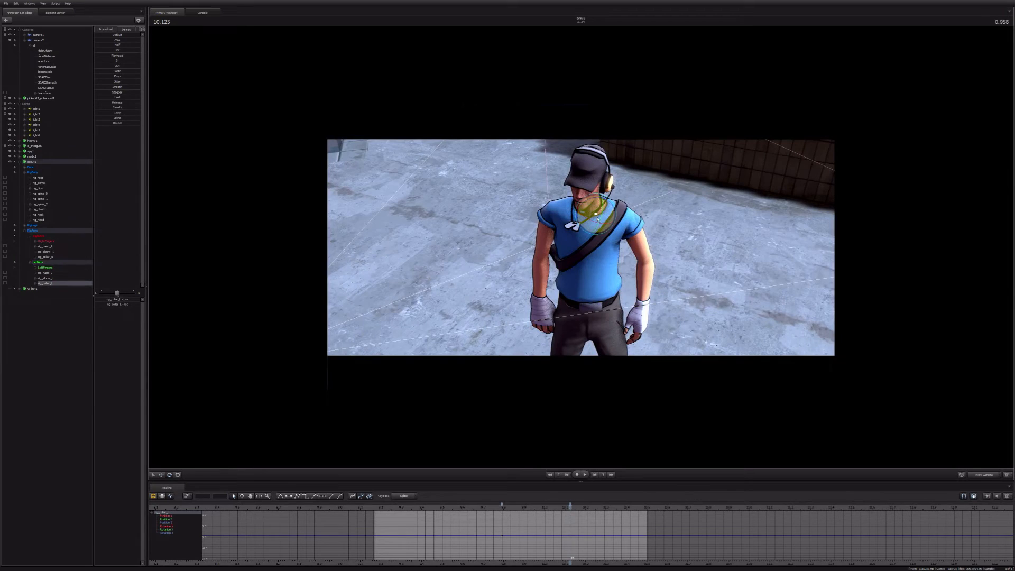
pyautogui.moveTo(595, 222); pyautogui.dragTo(596, 280)
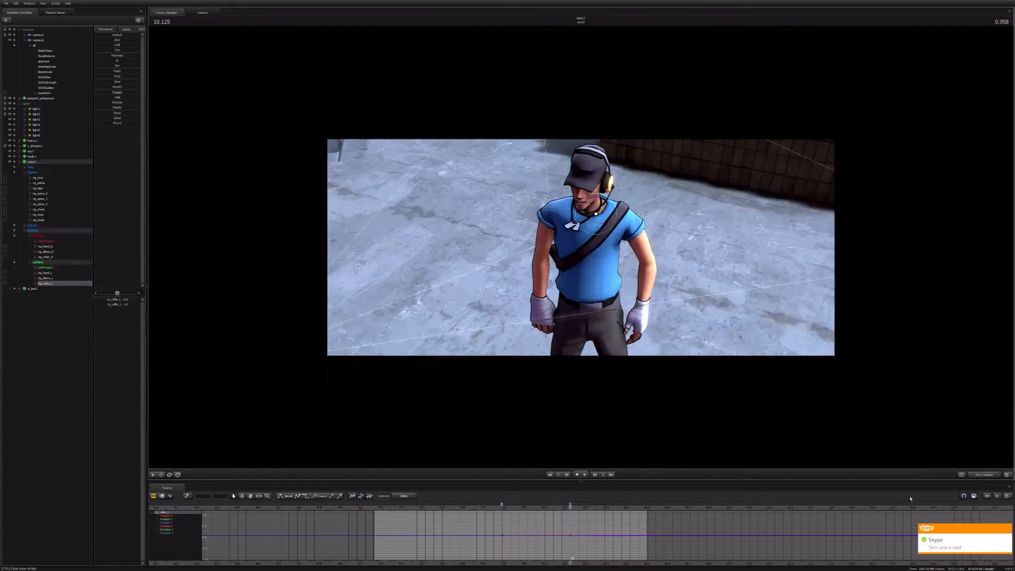
pyautogui.hotkey('alt', 'Tab')
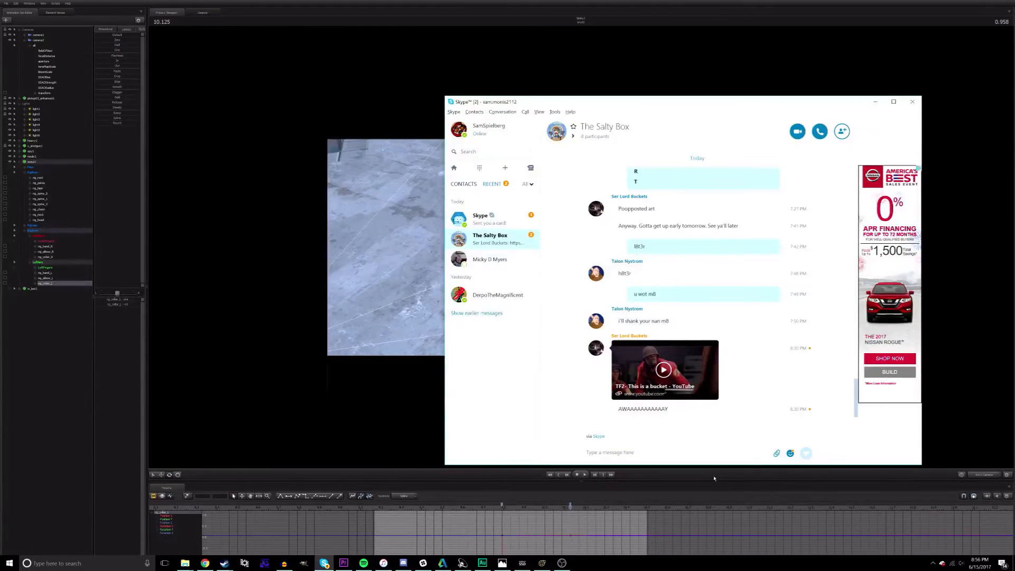
pyautogui.click(715, 479)
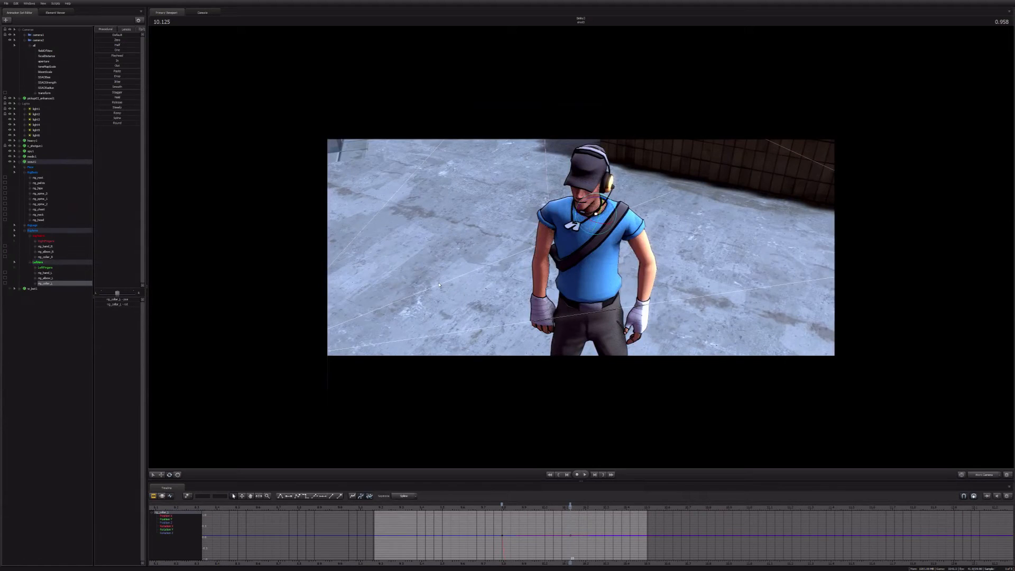
# Step: Move the Scout's eye view target at 10.125 seconds to redirect his gaze, and play the result from the shot camera
pyautogui.keyDown('alt'); pyautogui.moveTo(439, 286); pyautogui.dragTo(450, 228); pyautogui.keyUp('alt')
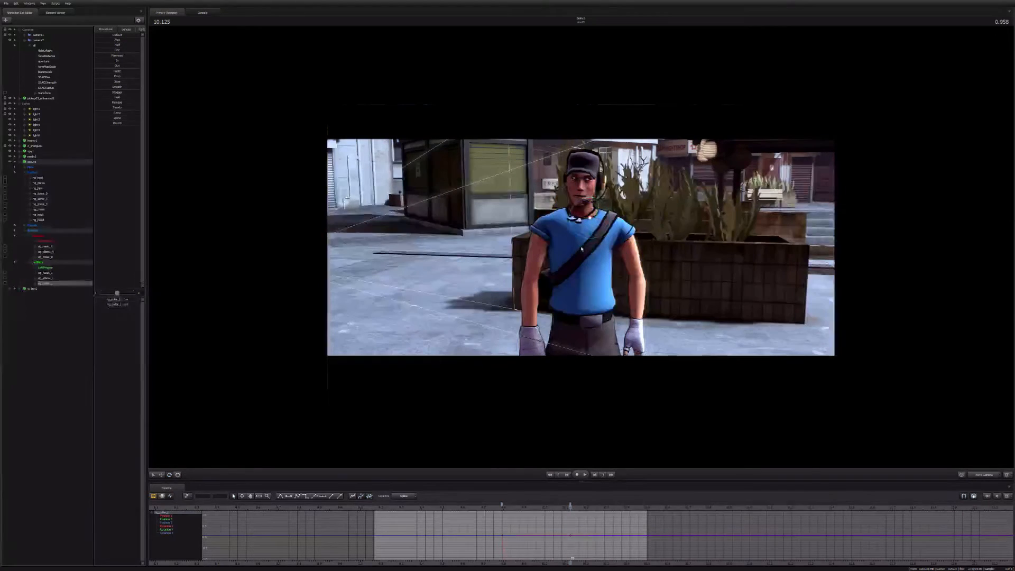
pyautogui.click(586, 187)
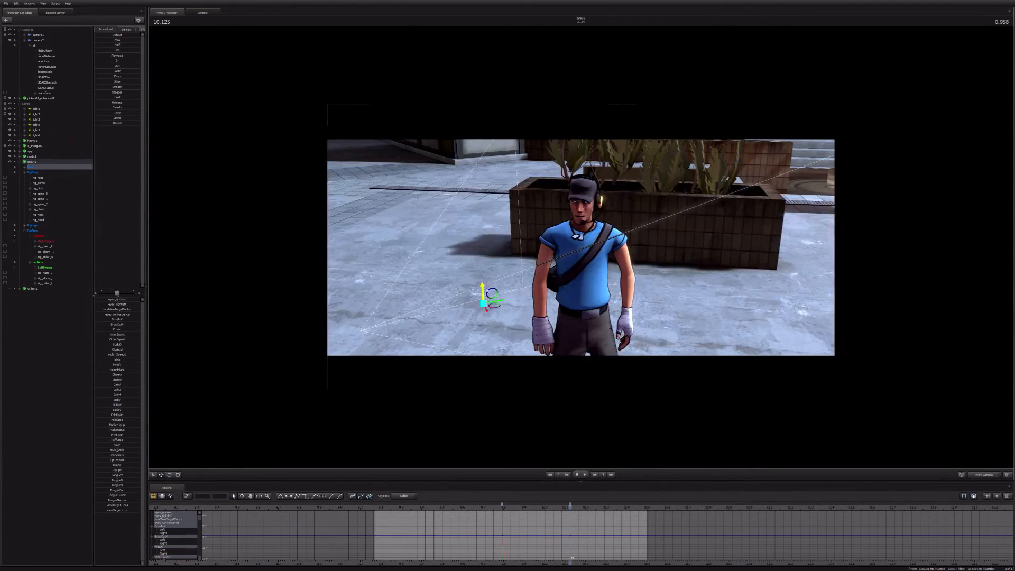
pyautogui.moveTo(486, 290); pyautogui.dragTo(485, 253)
pyautogui.click(984, 474)
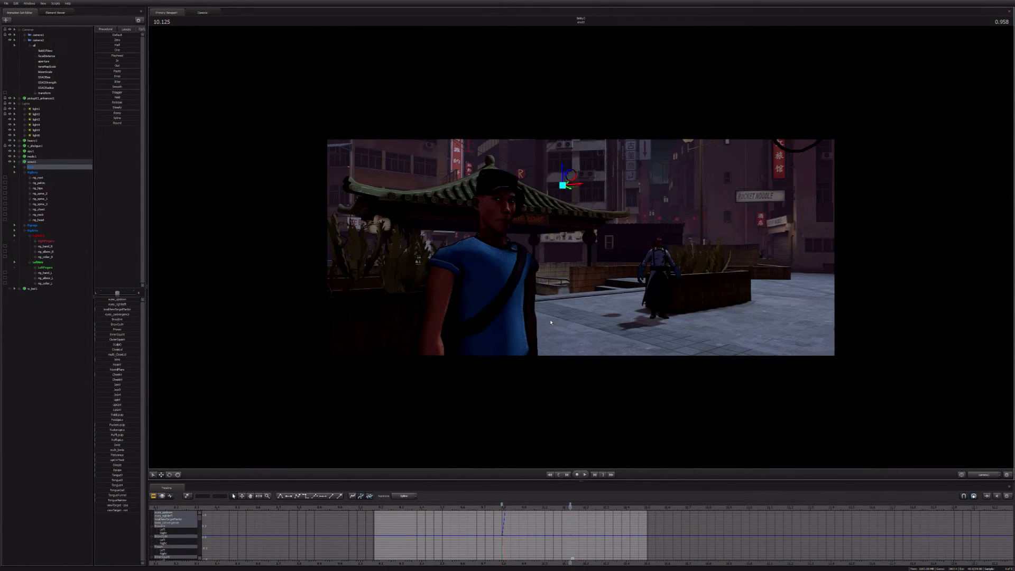
pyautogui.scroll(2, 501, 536)
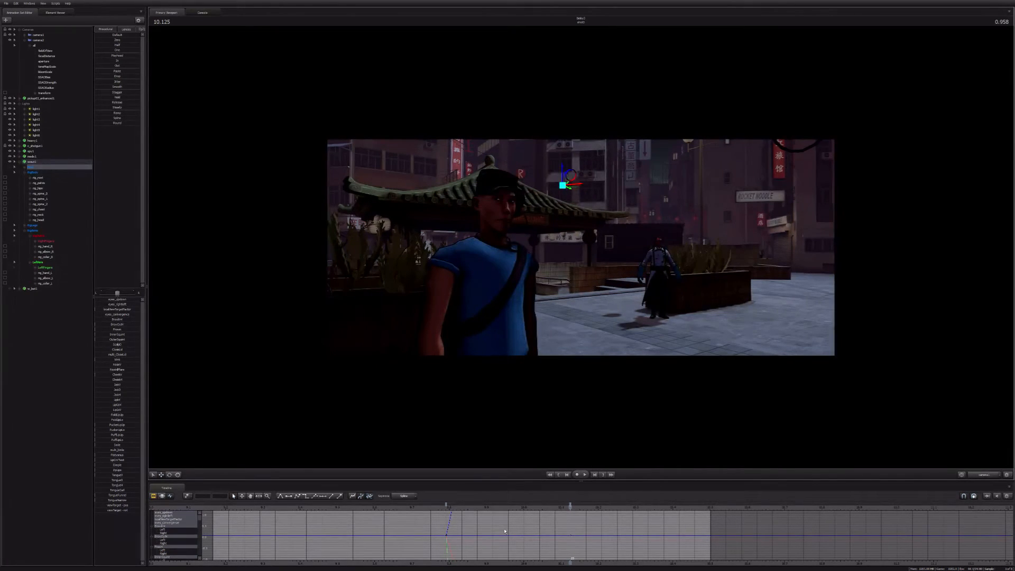
pyautogui.press('space')
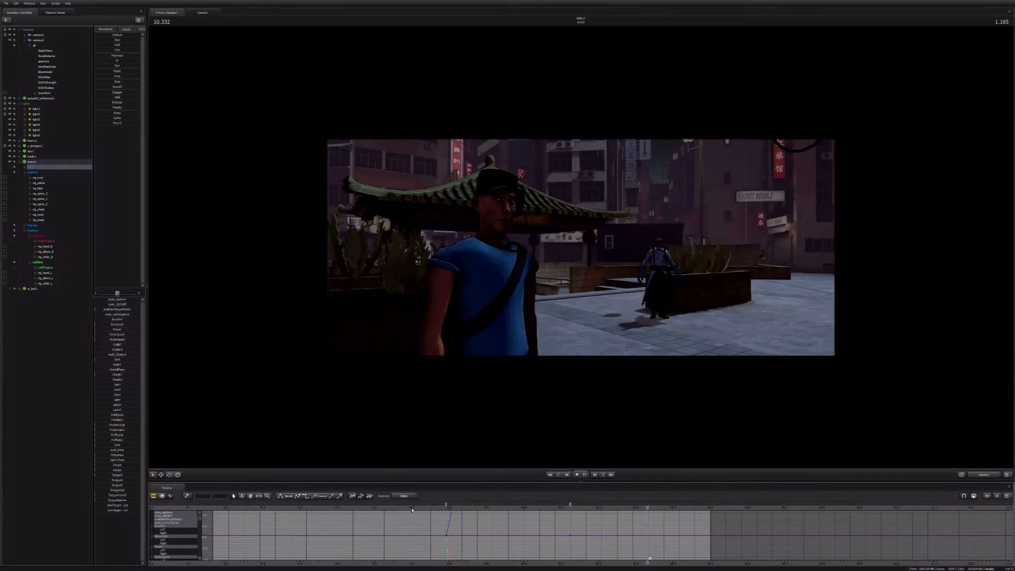
pyautogui.press('space')
# Step: Key the Scout's body controls at 10.333 seconds and smooth the curve tangents of their 10.125-second keys
pyautogui.click(37, 172)
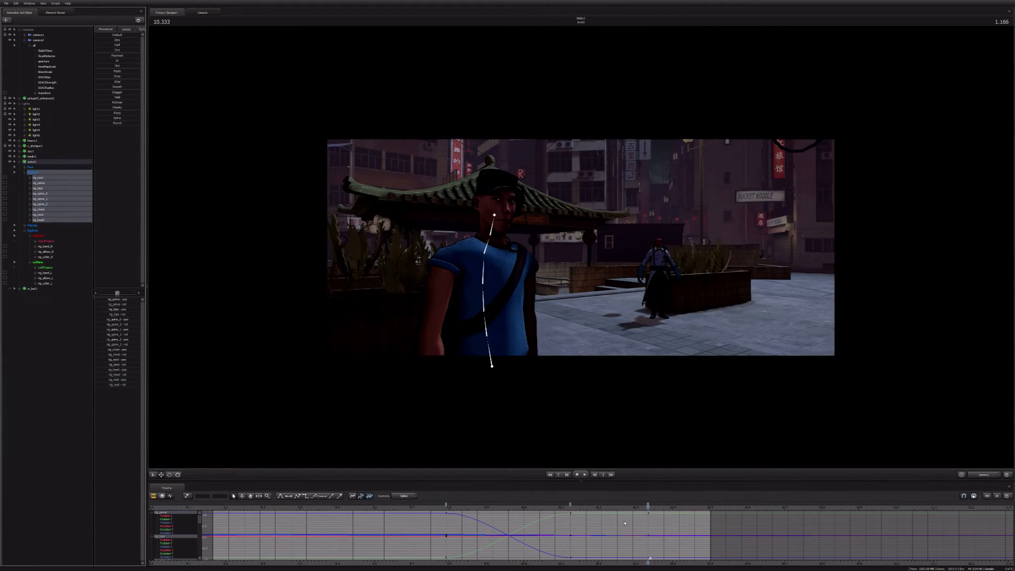
pyautogui.click(571, 505)
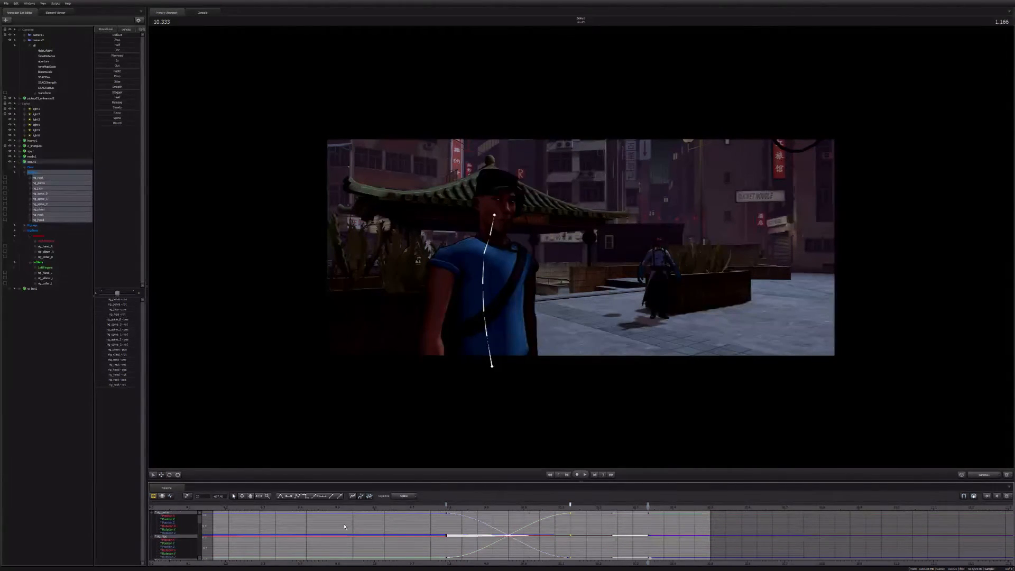
pyautogui.click(344, 527)
pyautogui.moveTo(349, 509); pyautogui.dragTo(381, 509)
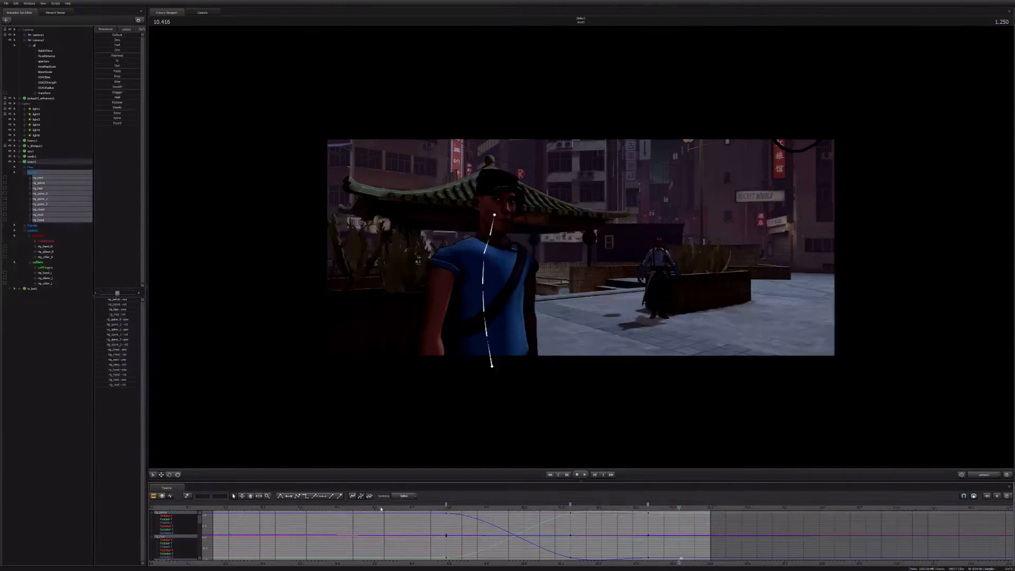
pyautogui.press('Left')
pyautogui.press('Left')
pyautogui.press('Left')
pyautogui.press('Left')
pyautogui.press('Left')
pyautogui.press('Left')
# Step: Key both of the Scout's hands at 10.458 seconds and smooth the tangents of their 10.125-second keys
pyautogui.click(46, 246)
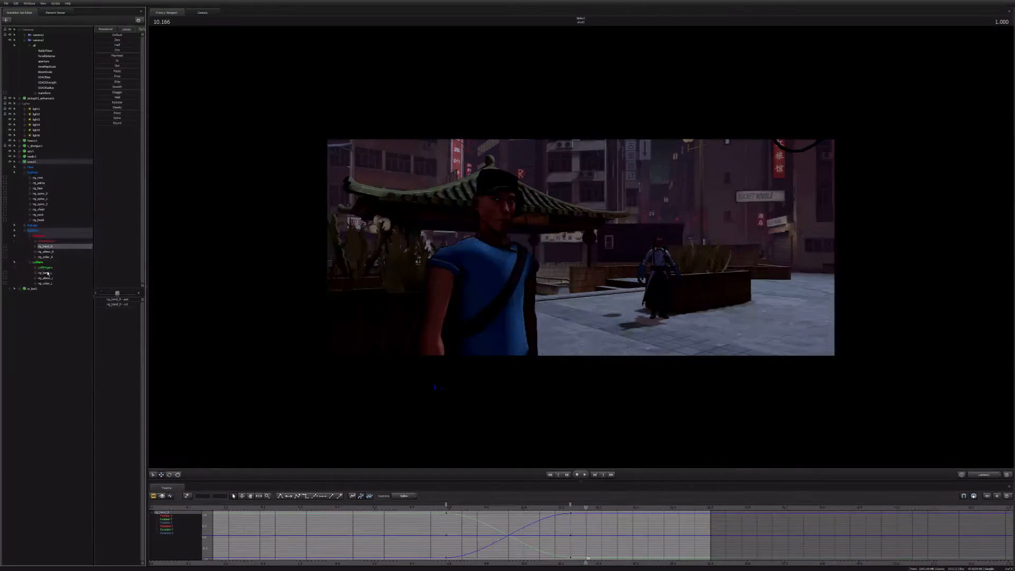
pyautogui.keyDown('ctrl'); pyautogui.click(47, 273); pyautogui.keyUp('ctrl')
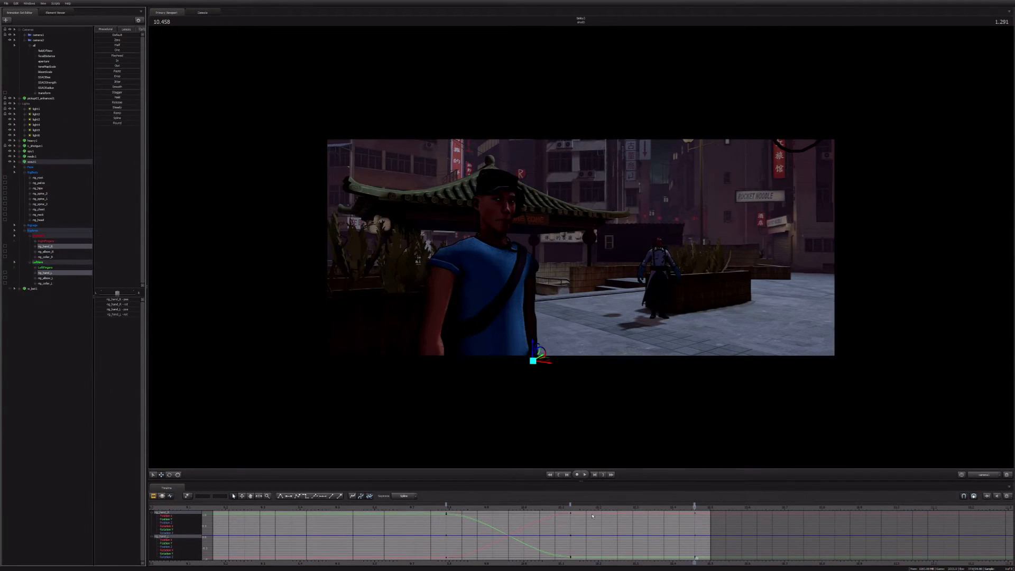
pyautogui.click(570, 505)
pyautogui.click(315, 497)
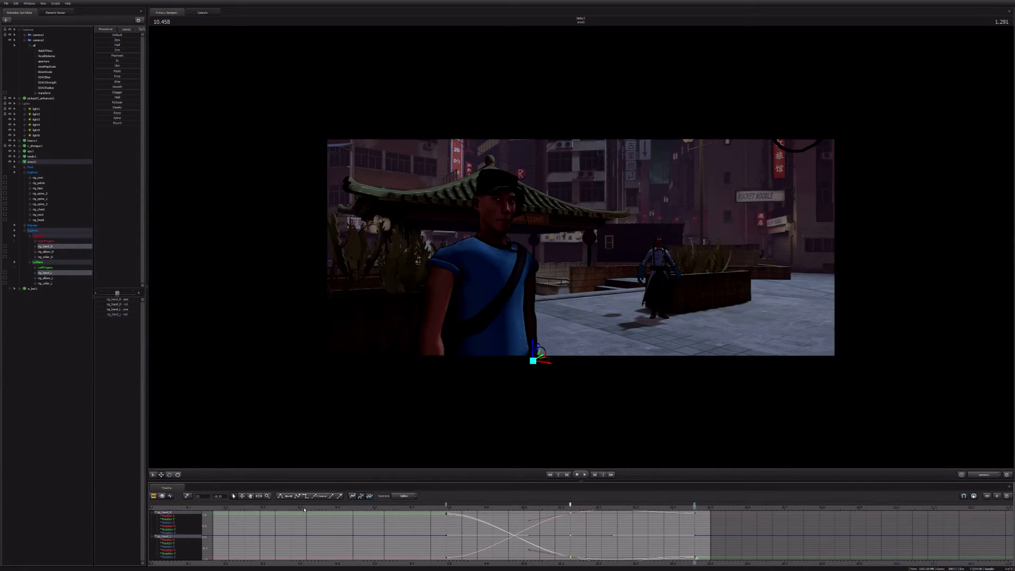
# Step: Replay the Scout's turn from the third shot's start at 9.166 seconds and return to the shot's beginning
pyautogui.click(304, 509)
pyautogui.scroll(-2, 304, 509)
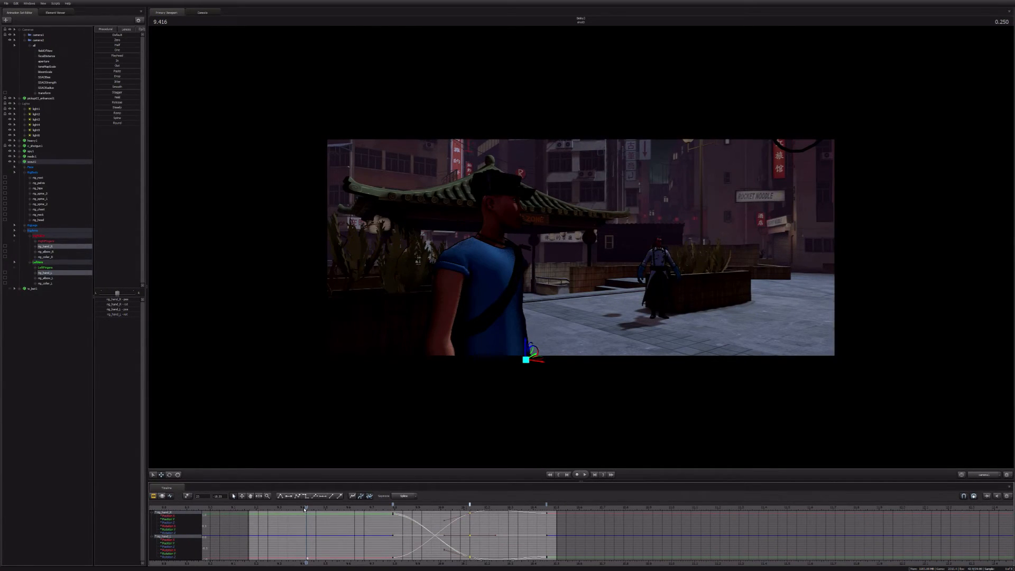
pyautogui.press('Up')
pyautogui.press('space')
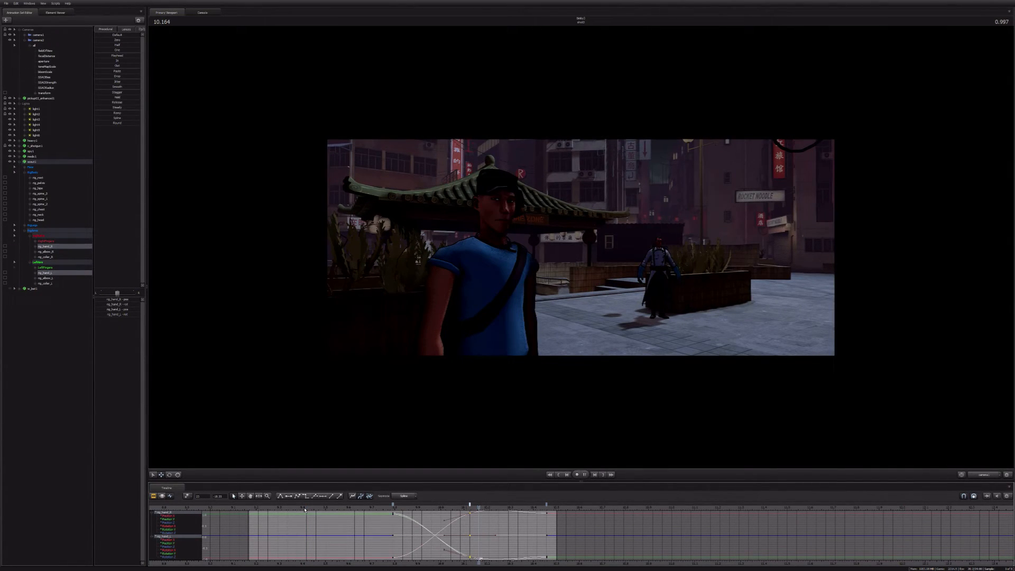
pyautogui.press('space')
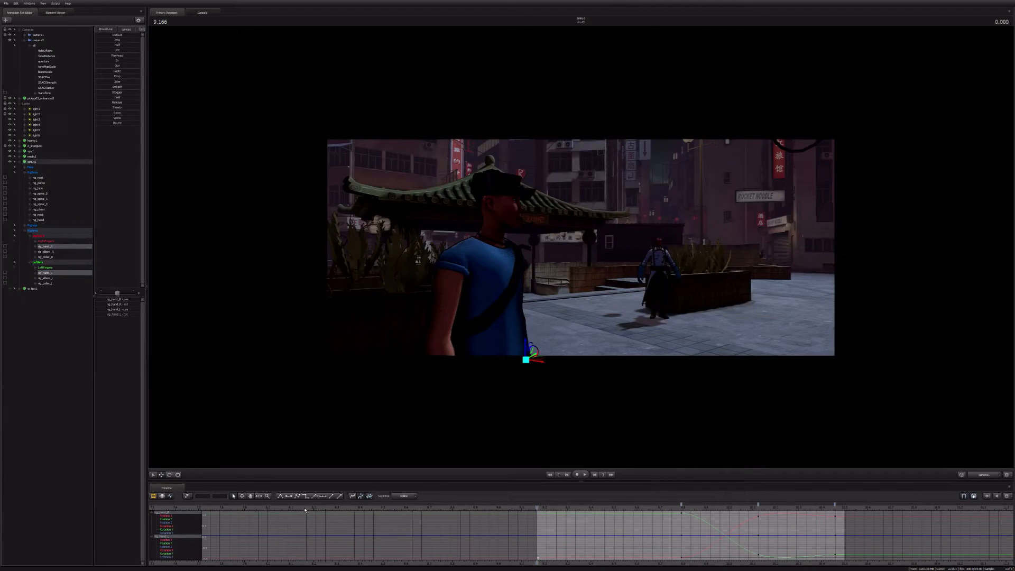
pyautogui.press('Down')
# Step: Bring the Scout's bat into view at 9.791 seconds and select its mesh control in the bat's animation set
pyautogui.click(26, 225)
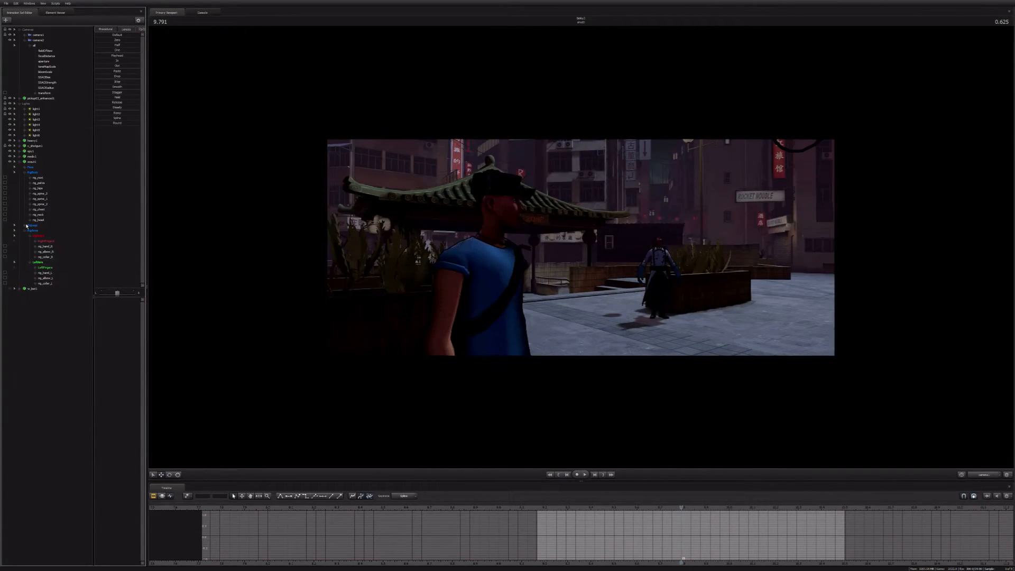
pyautogui.click(14, 162)
pyautogui.click(10, 167)
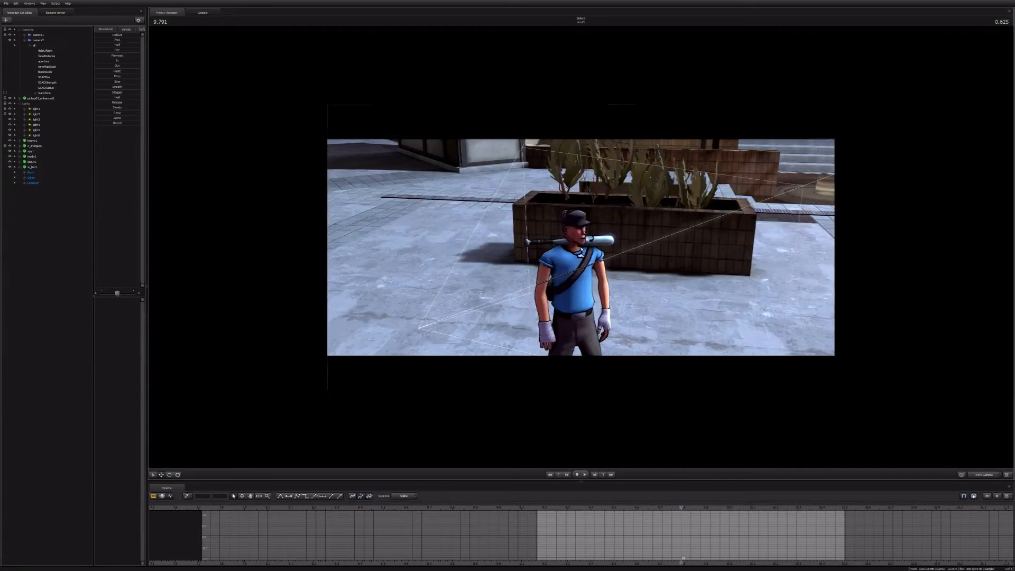
pyautogui.moveTo(582, 250); pyautogui.dragTo(582, 249)
pyautogui.keyDown('ctrl'); pyautogui.click(572, 247); pyautogui.keyUp('ctrl')
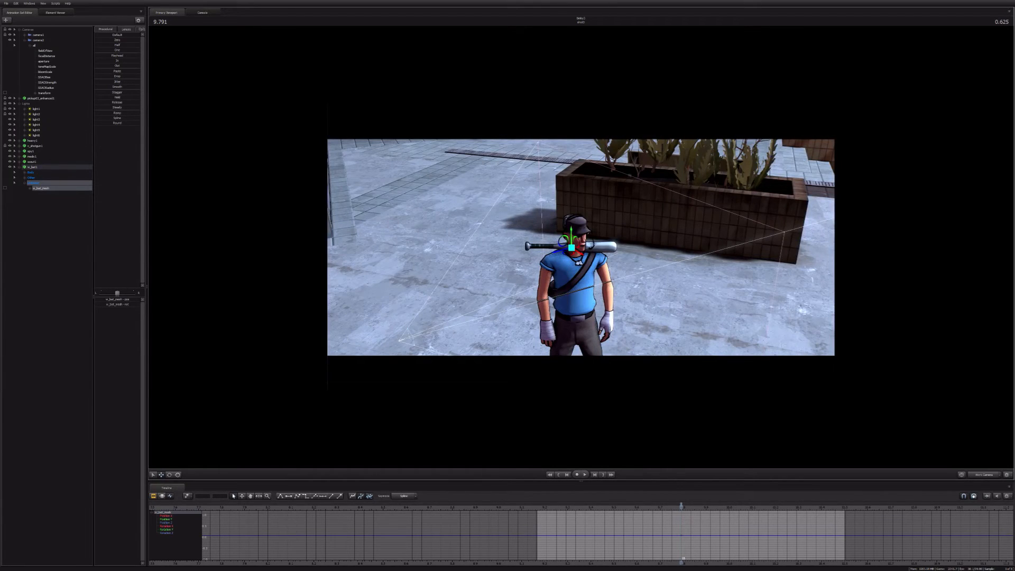
pyautogui.moveTo(582, 250); pyautogui.dragTo(581, 250)
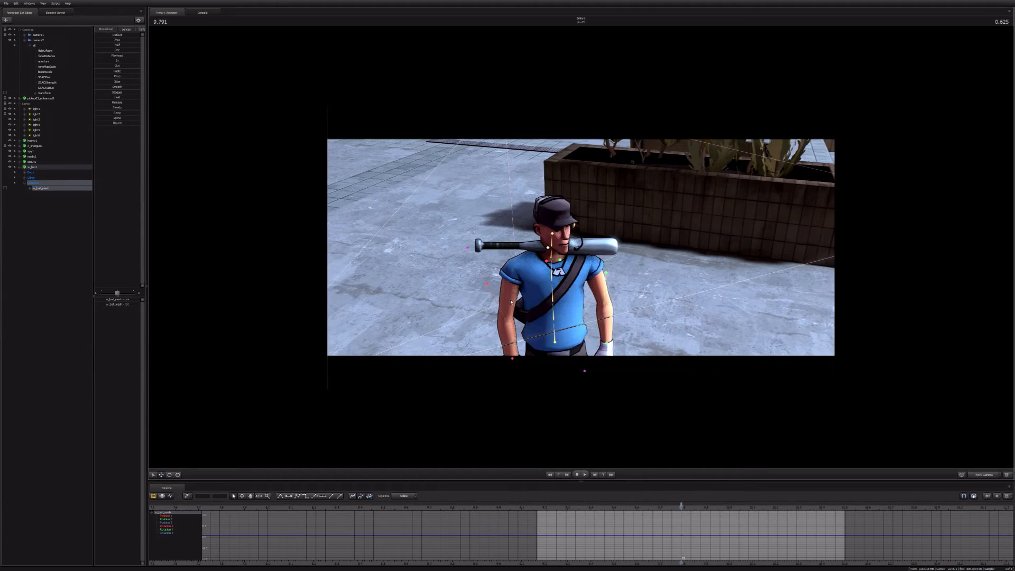
# Step: Raise the Scout's right hand at 9.791 seconds and rotate it against the handle of the bat across his shoulders
pyautogui.keyDown('ctrl'); pyautogui.click(513, 299); pyautogui.keyUp('ctrl')
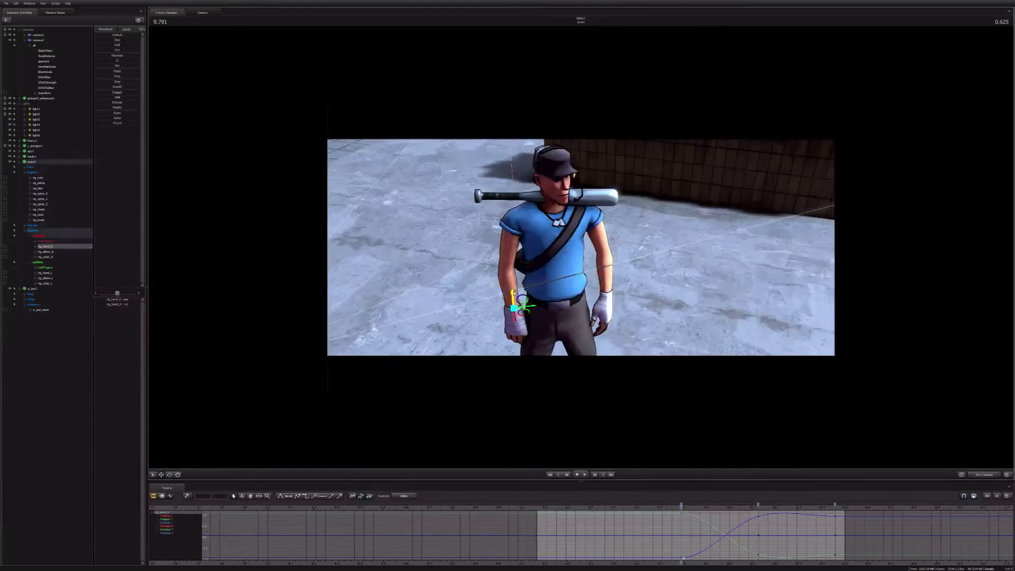
pyautogui.moveTo(514, 293); pyautogui.dragTo(469, 258)
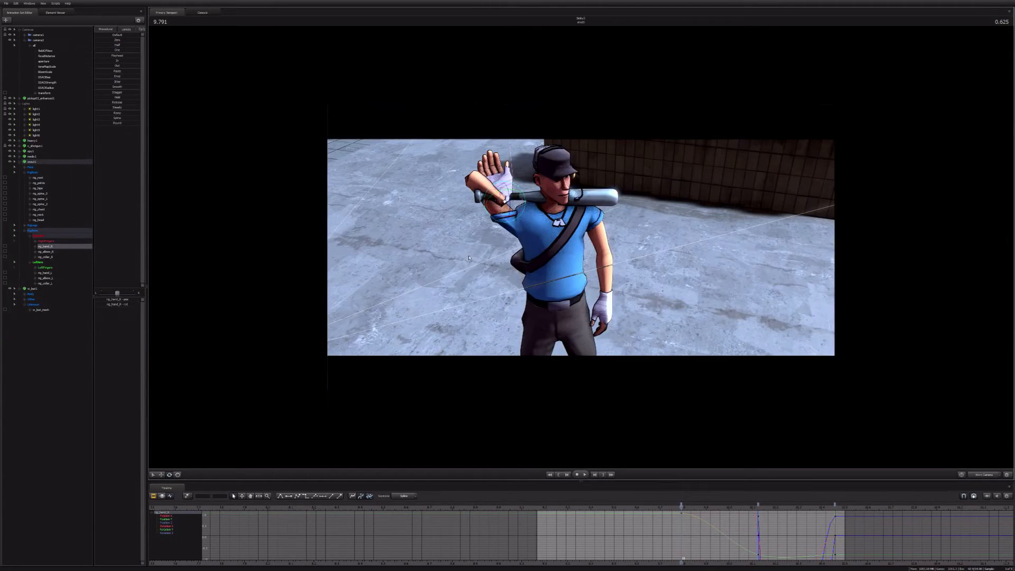
pyautogui.press('w')
pyautogui.moveTo(506, 188); pyautogui.dragTo(512, 236)
pyautogui.press('e')
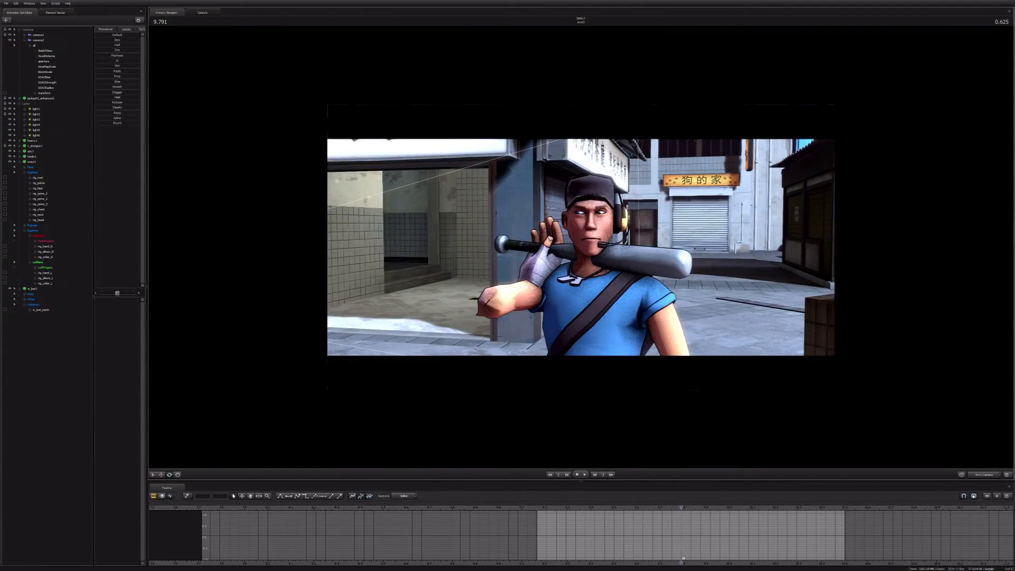
# Step: Create a new camera, frame the Scout and his bat from a tilted low angle, and apply a lens preset
pyautogui.click(20, 29)
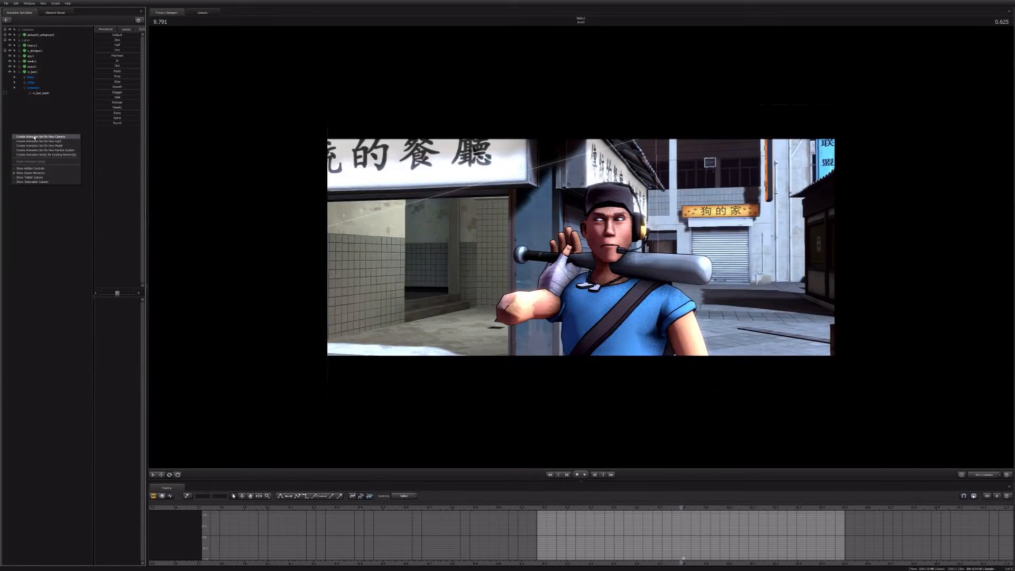
pyautogui.click(34, 137)
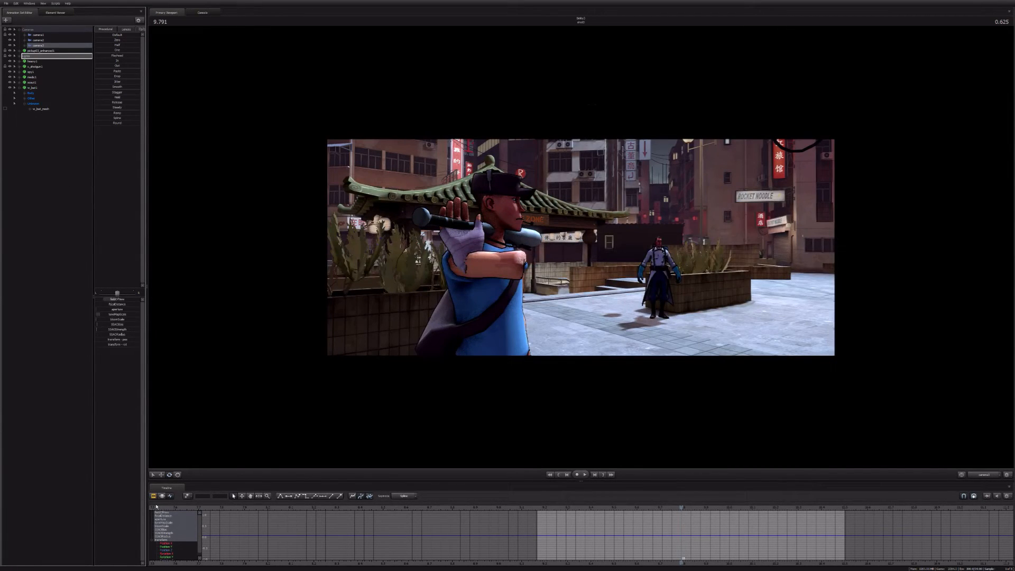
pyautogui.click(162, 496)
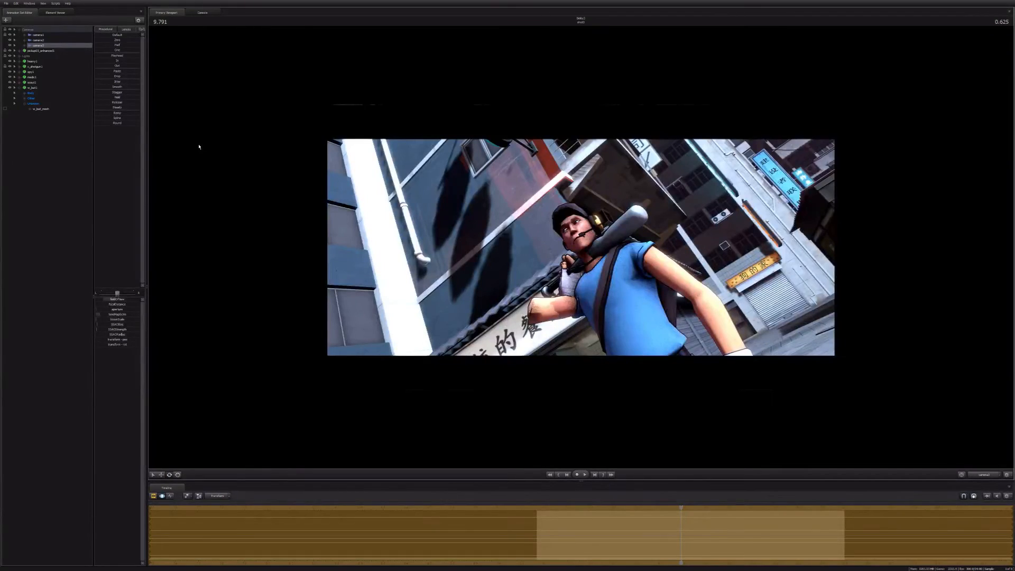
pyautogui.click(126, 30)
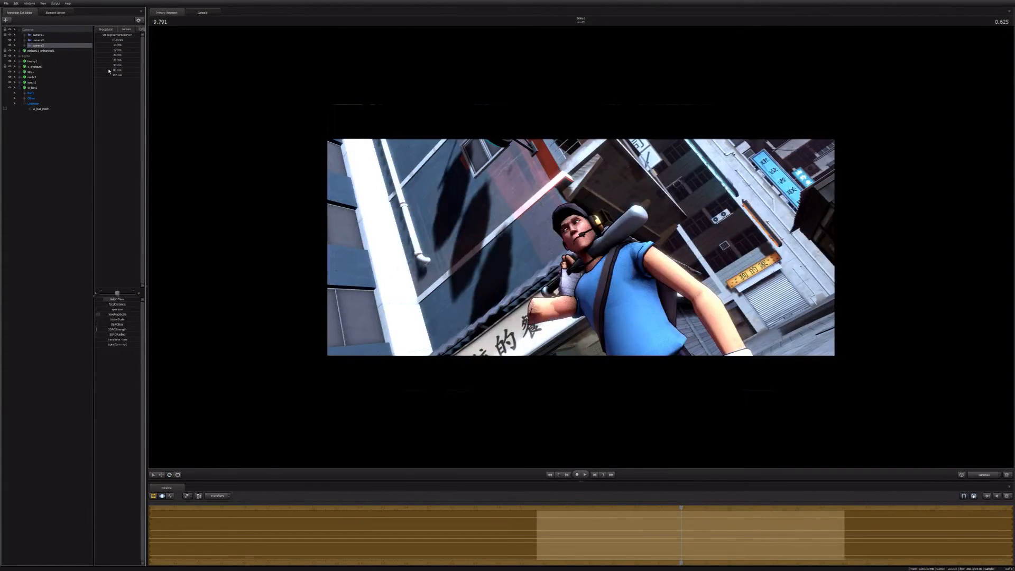
pyautogui.click(109, 71)
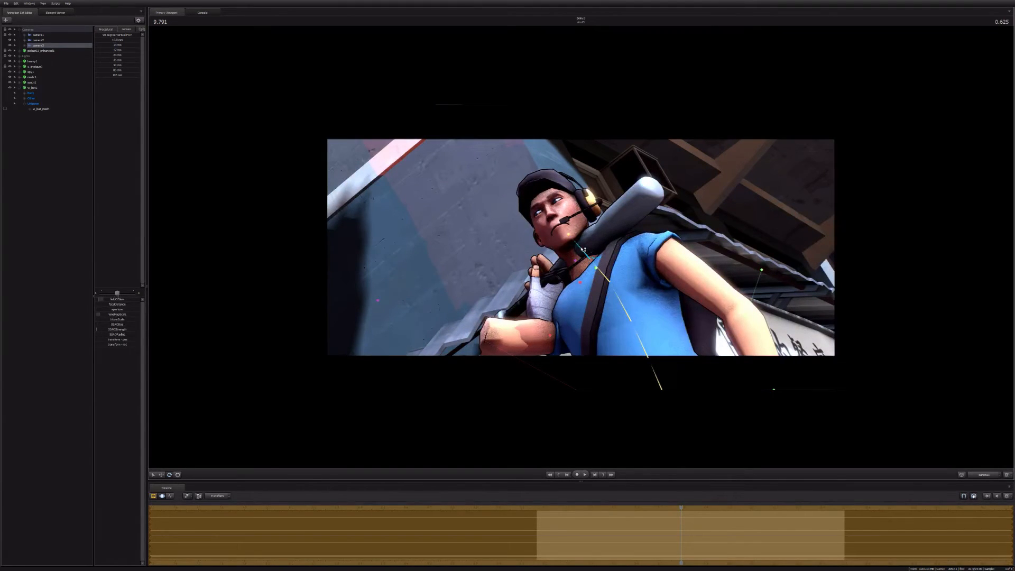
# Step: Add a light that brightens the Scout and his bat in the new camera's low-angle view
pyautogui.click(9, 58)
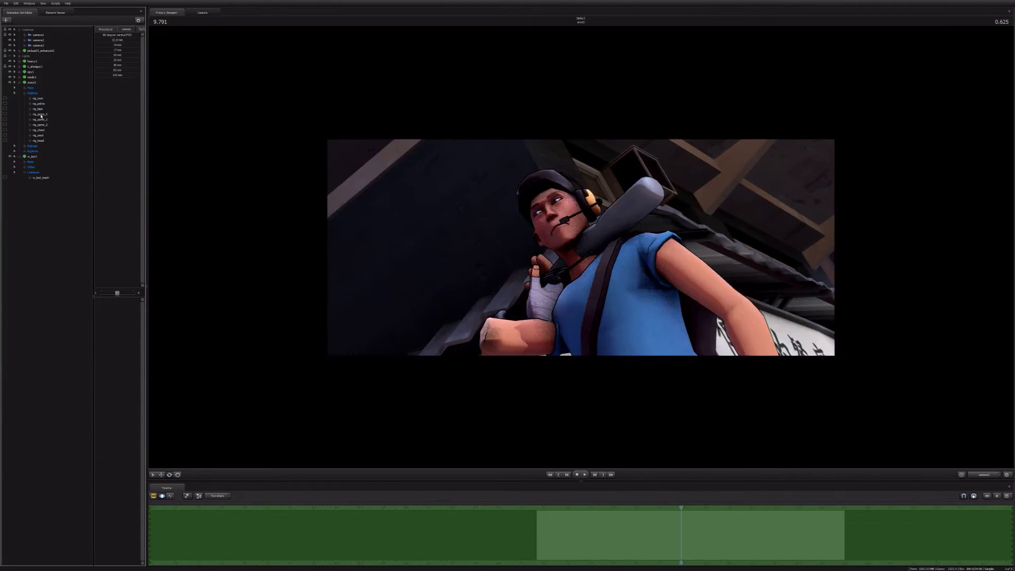
pyautogui.rightClick(40, 141)
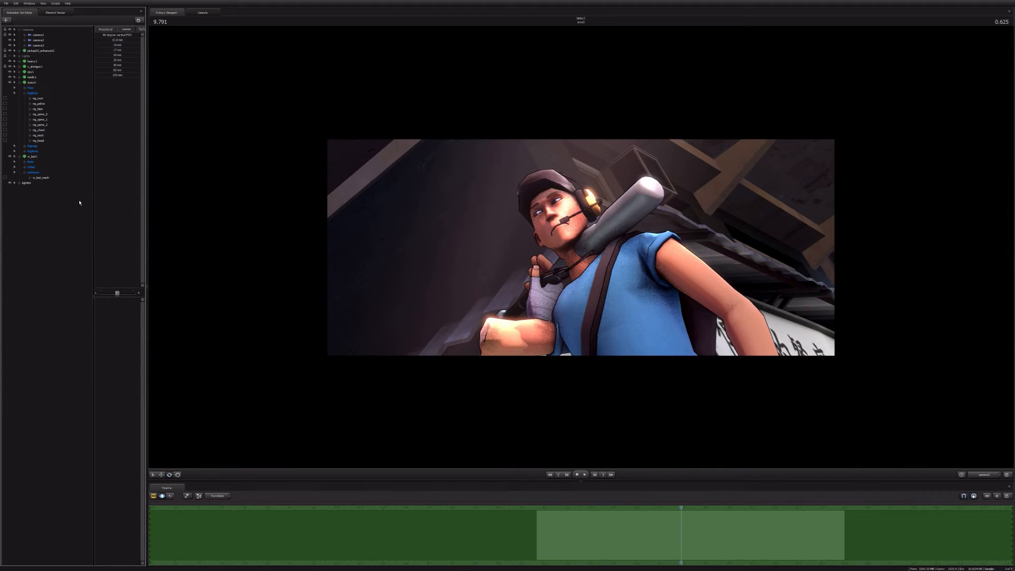
pyautogui.press('F2')
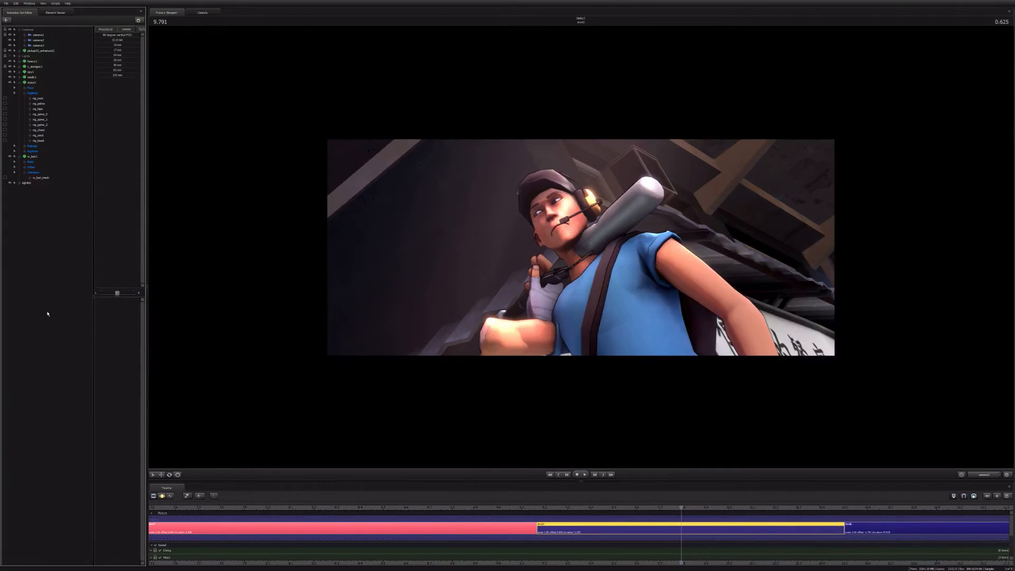
# Step: Increase the new camera's bloom for a strong glow on the Scout's face, arm and bat
pyautogui.click(38, 45)
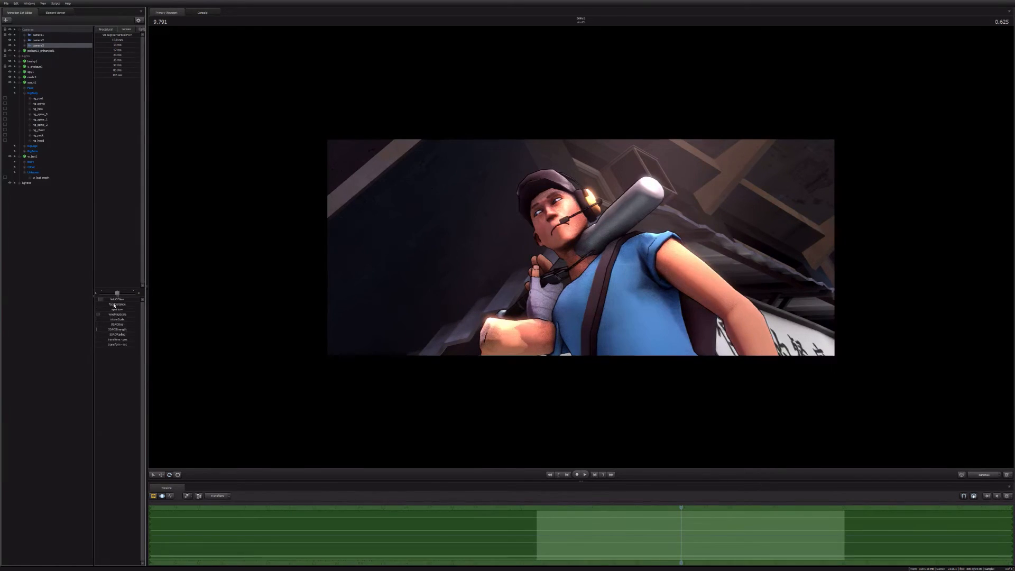
pyautogui.click(114, 305)
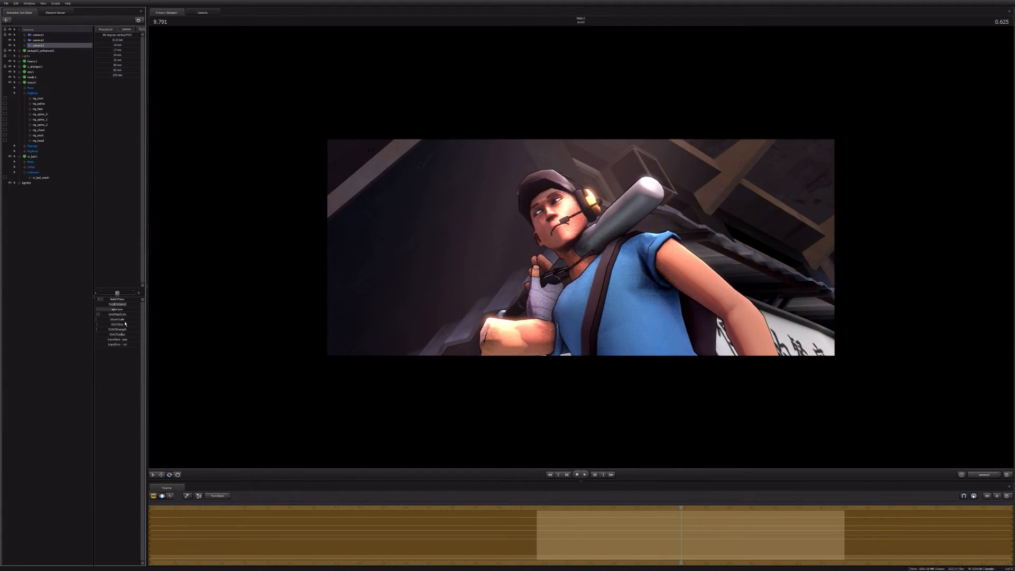
pyautogui.moveTo(125, 320); pyautogui.dragTo(136, 321)
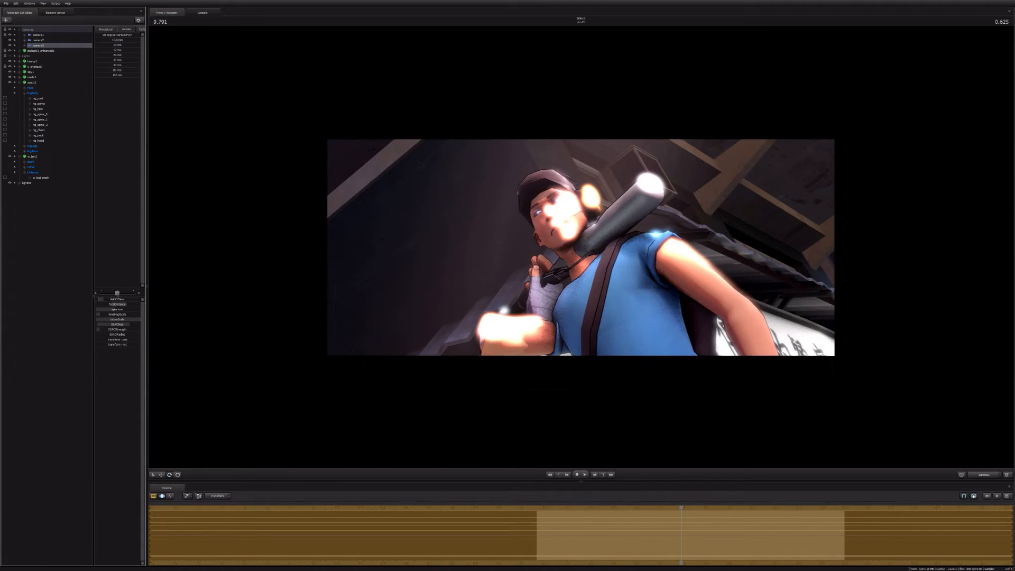
pyautogui.click(60, 354)
pyautogui.press('F2')
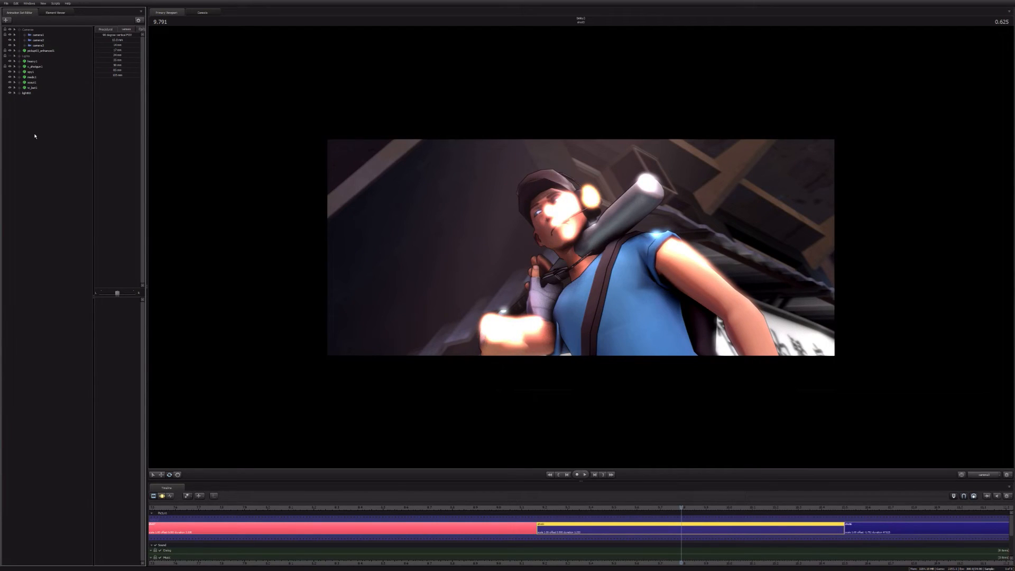
# Step: Return to the original shot view and delete the light set added for the low-angle view
pyautogui.click(41, 39)
pyautogui.click(39, 34)
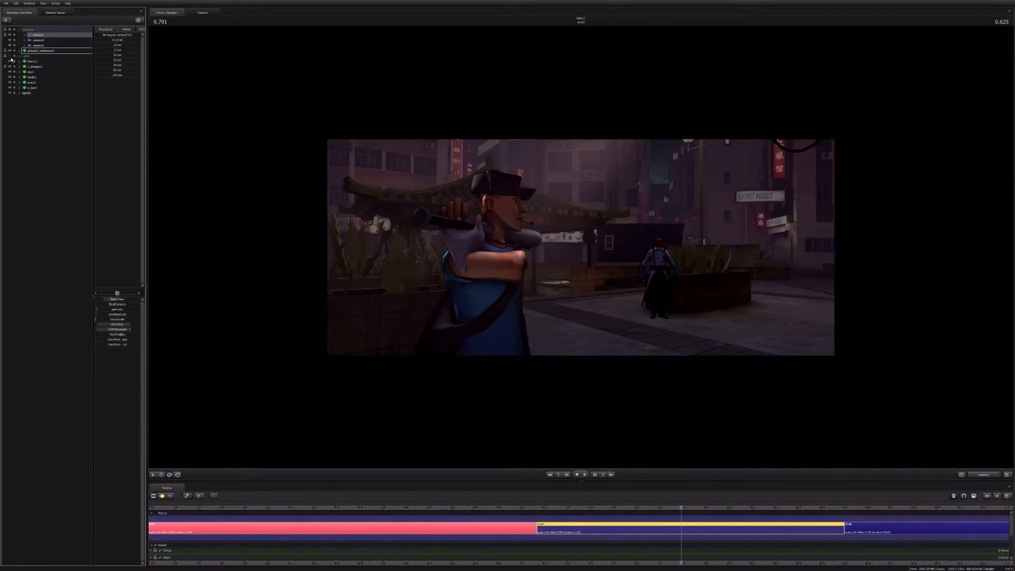
pyautogui.click(26, 94)
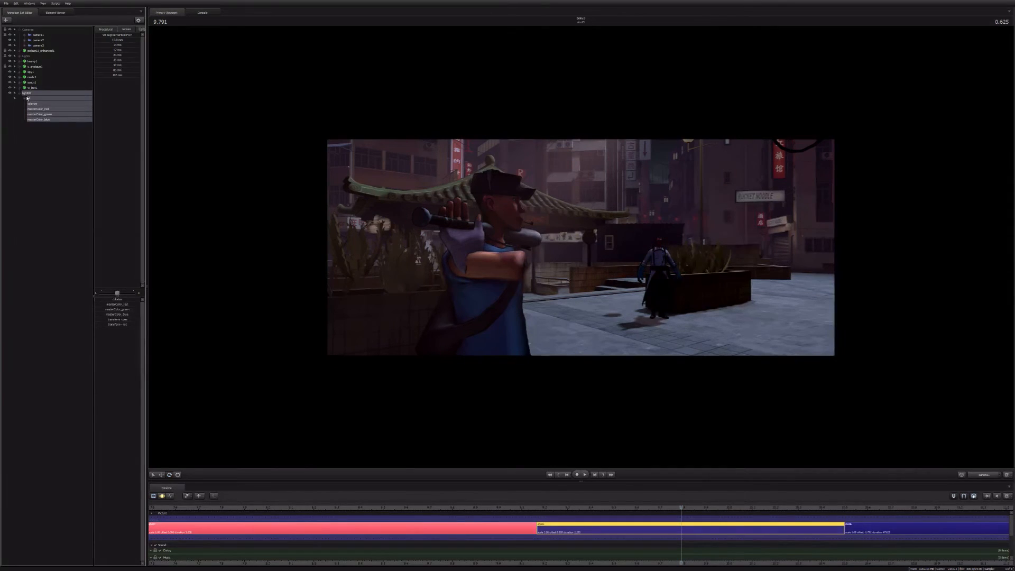
pyautogui.press('Delete')
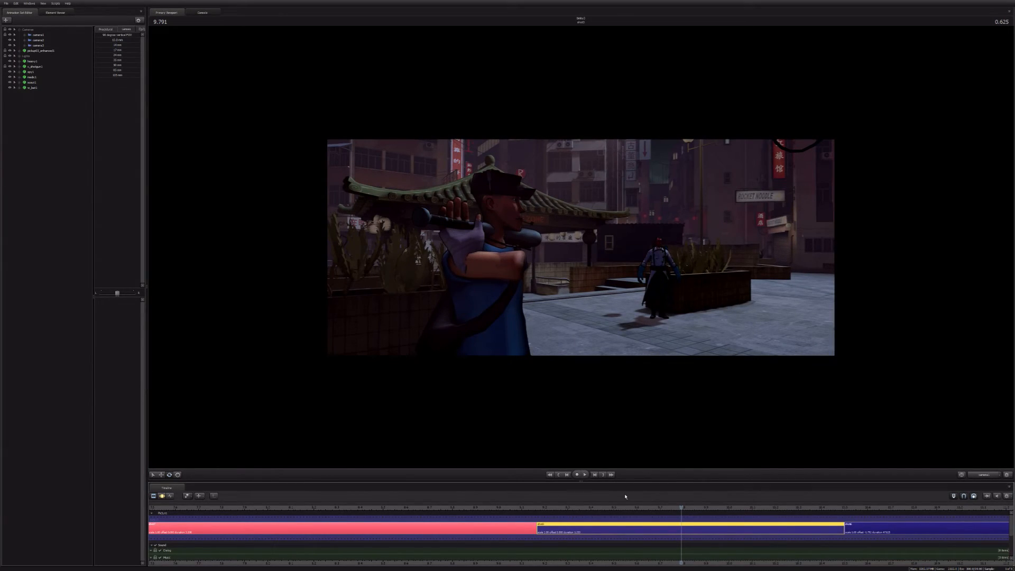
# Step: Detach the rig from the Scout's animation set to expose his underlying bone controls
pyautogui.scroll(-2, 289, 509)
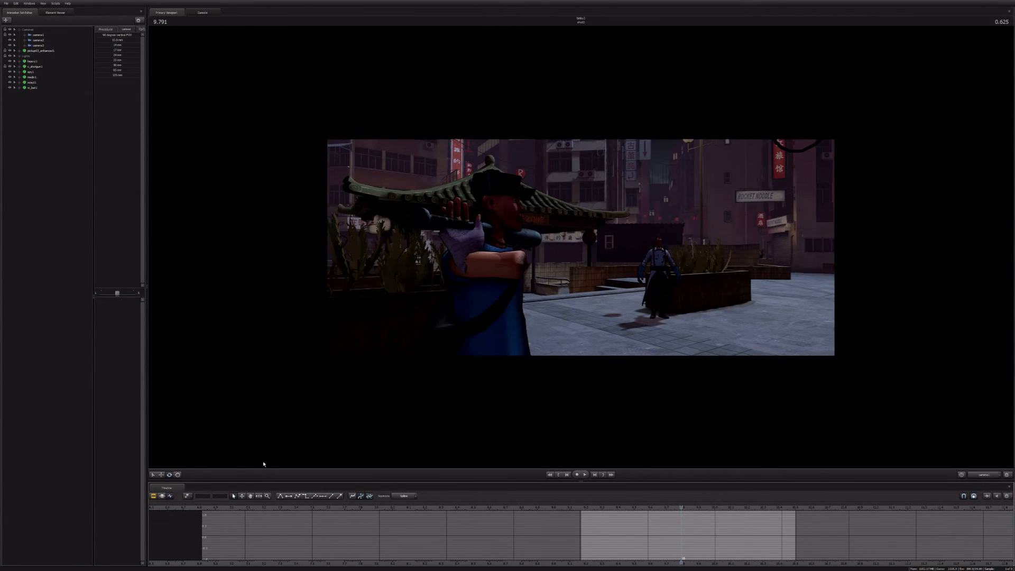
pyautogui.rightClick(33, 82)
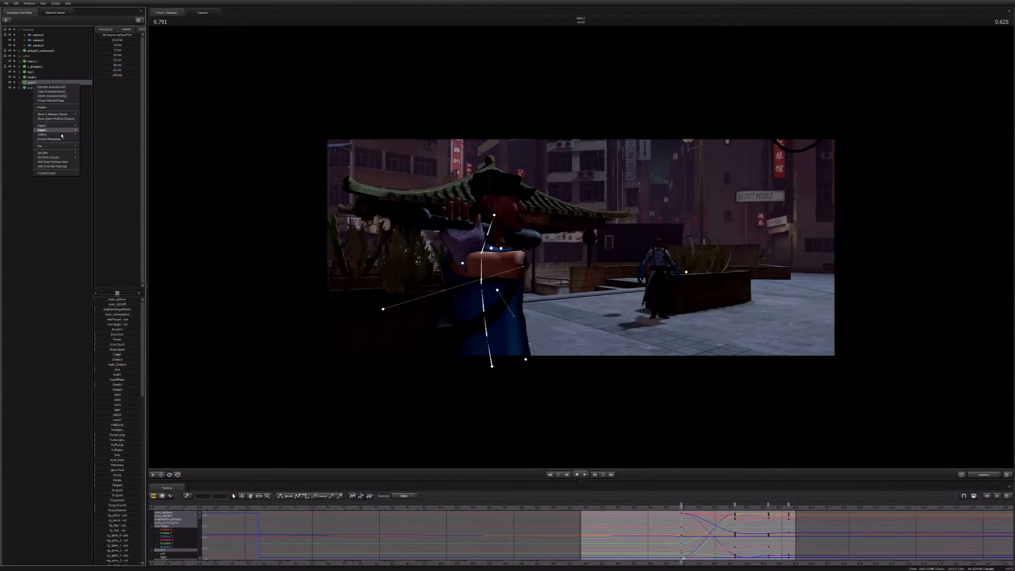
pyautogui.click(150, 152)
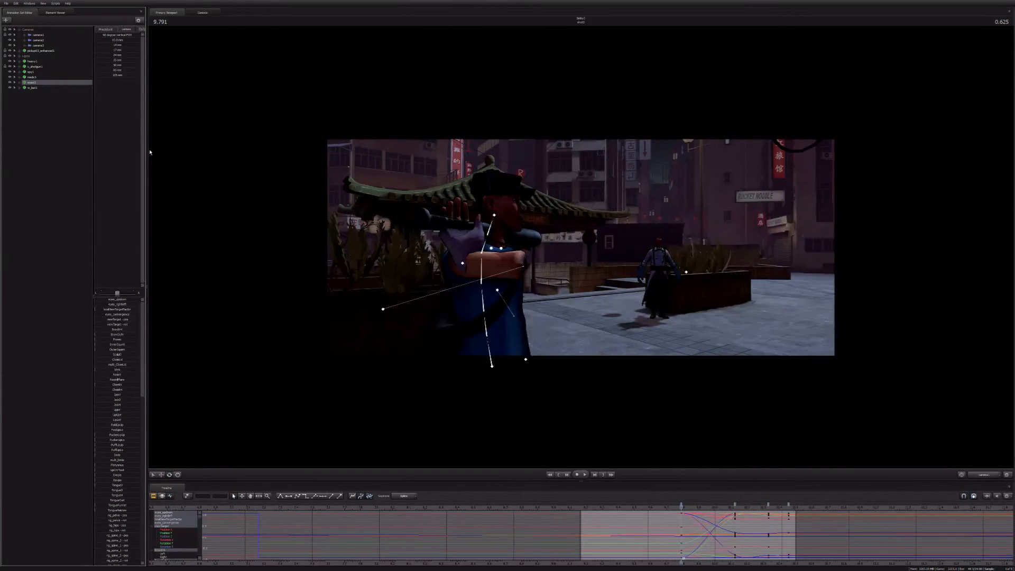
pyautogui.click(66, 178)
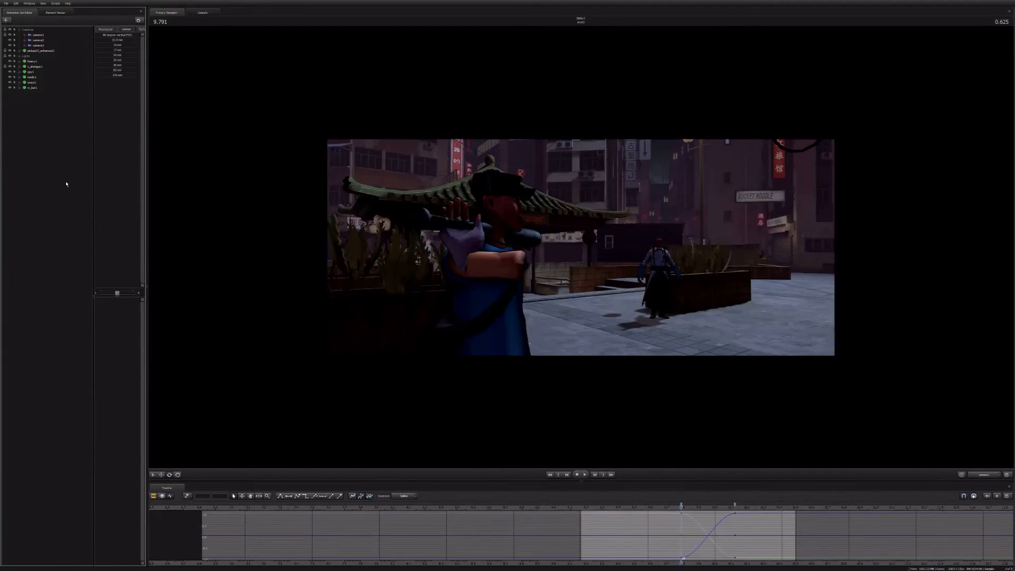
pyautogui.click(32, 83)
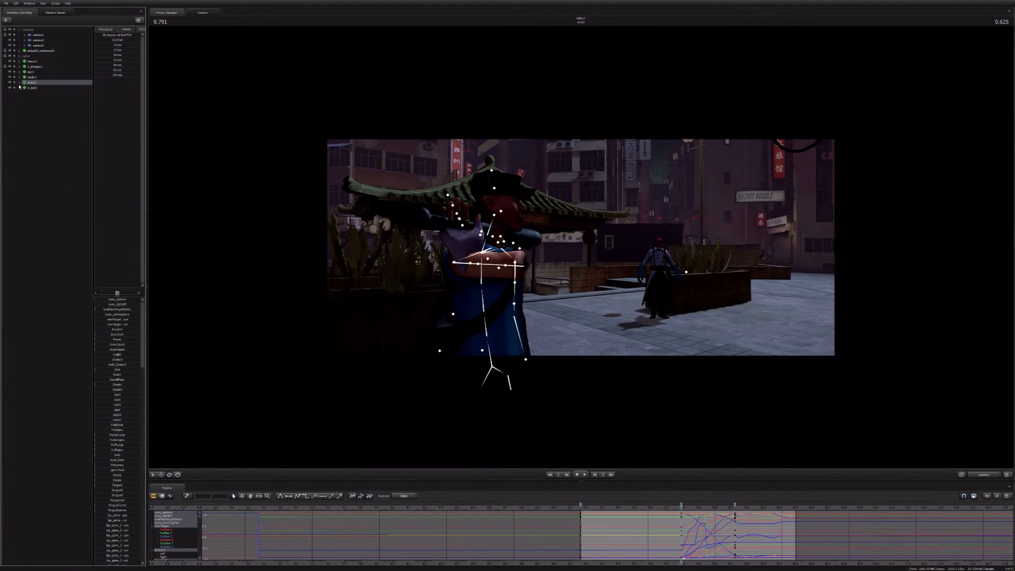
# Step: Import a run sequence onto only the Scout's finger controls to close his hand around the bat
pyautogui.click(19, 84)
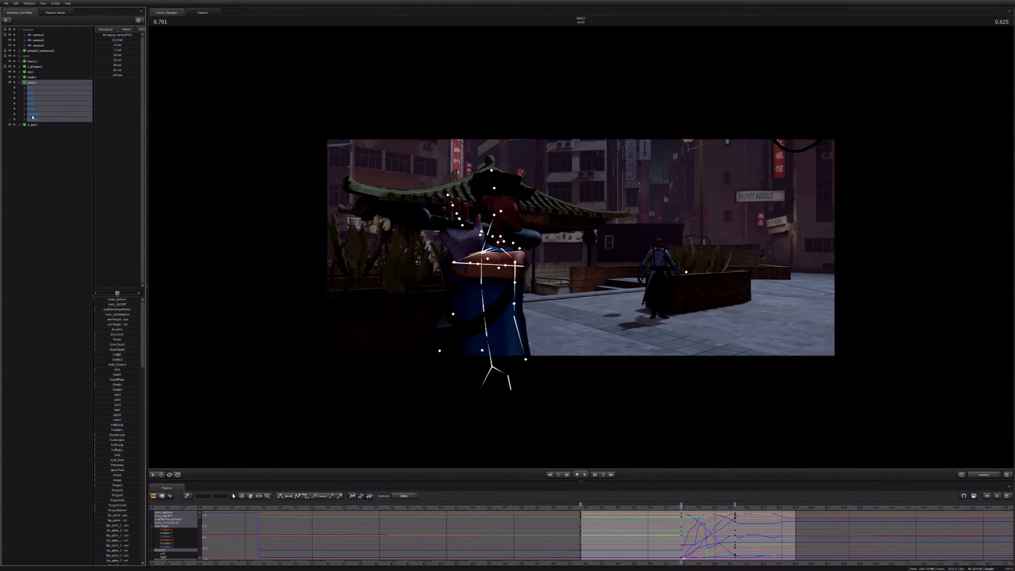
pyautogui.click(33, 119)
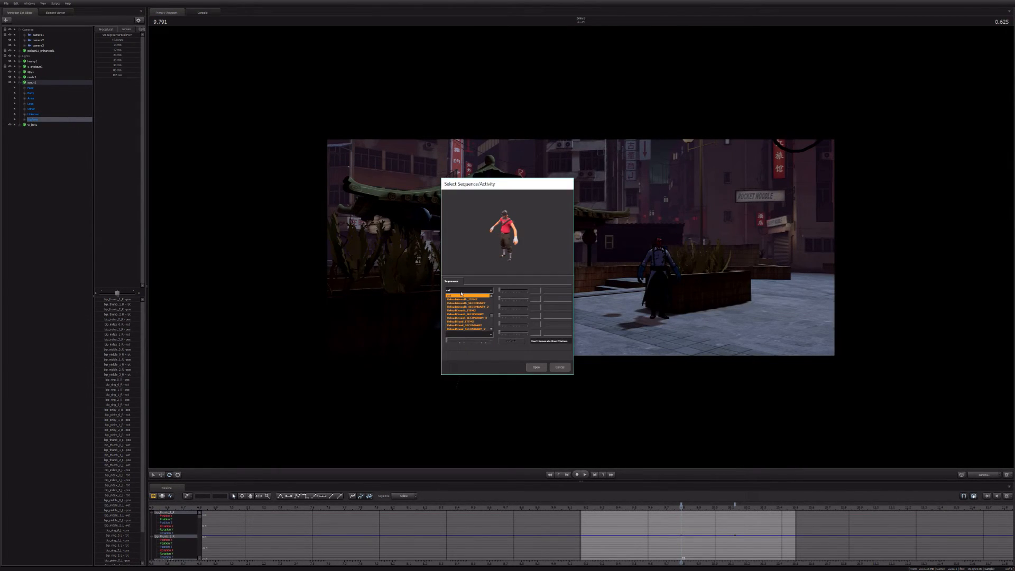
pyautogui.scroll(-5, 465, 298)
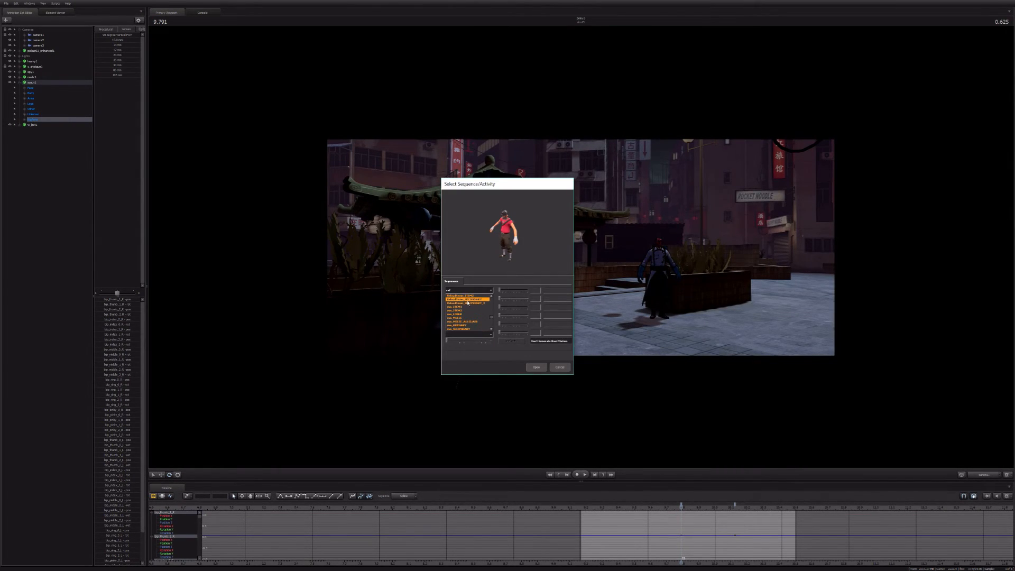
pyautogui.click(468, 306)
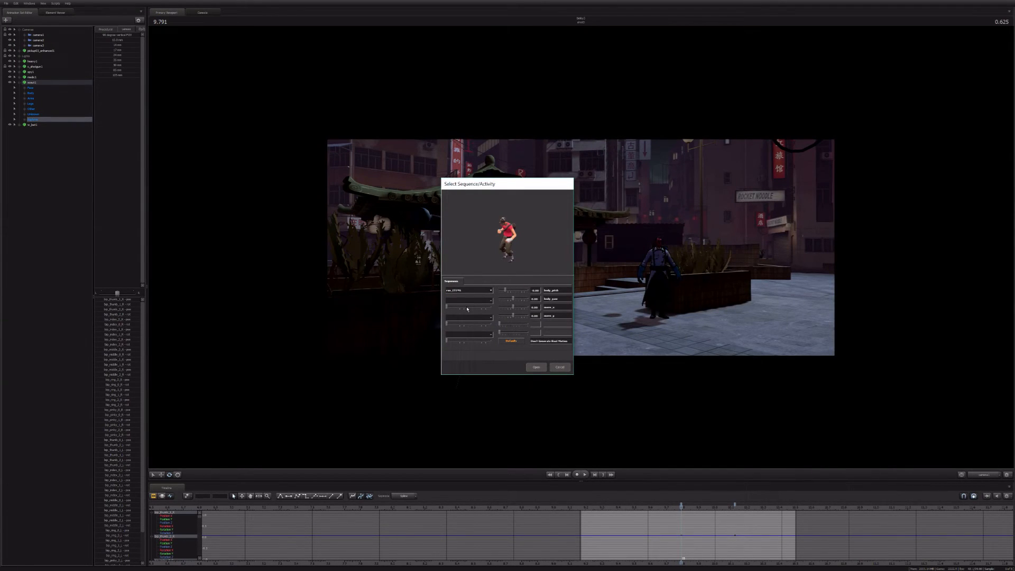
pyautogui.click(537, 367)
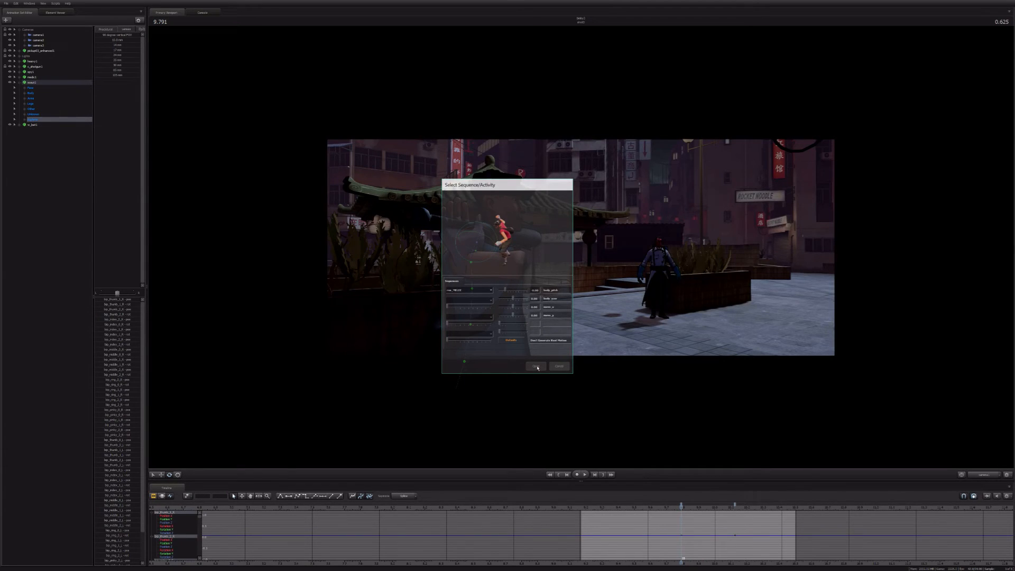
# Step: Restore the rig on the Scout's animation set
pyautogui.rightClick(32, 83)
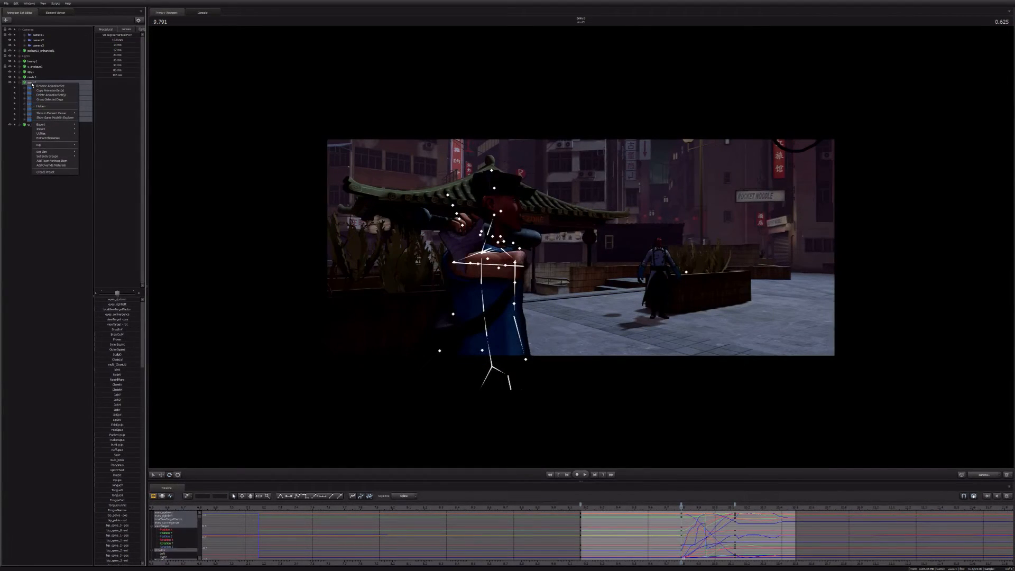
pyautogui.moveTo(53, 145)
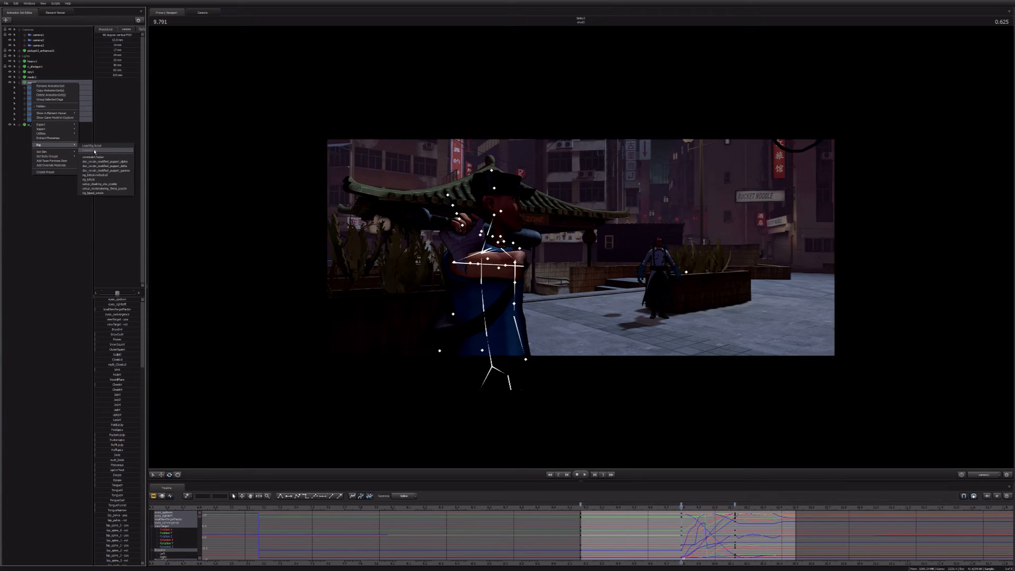
pyautogui.click(94, 151)
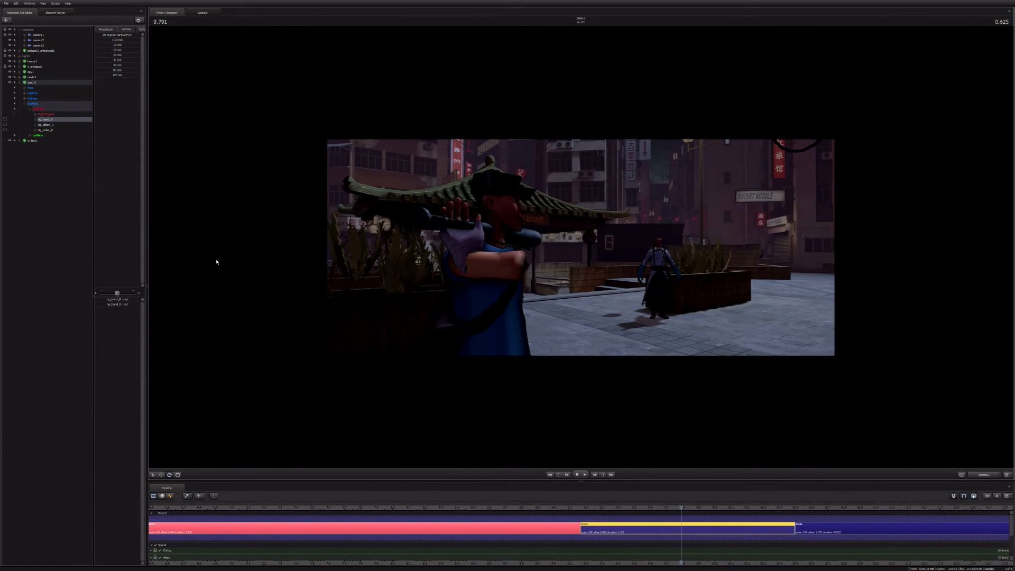
# Step: Play the third shot through the cut into the following shot to review the Scout's turn and right-arm motion
pyautogui.press('F4')
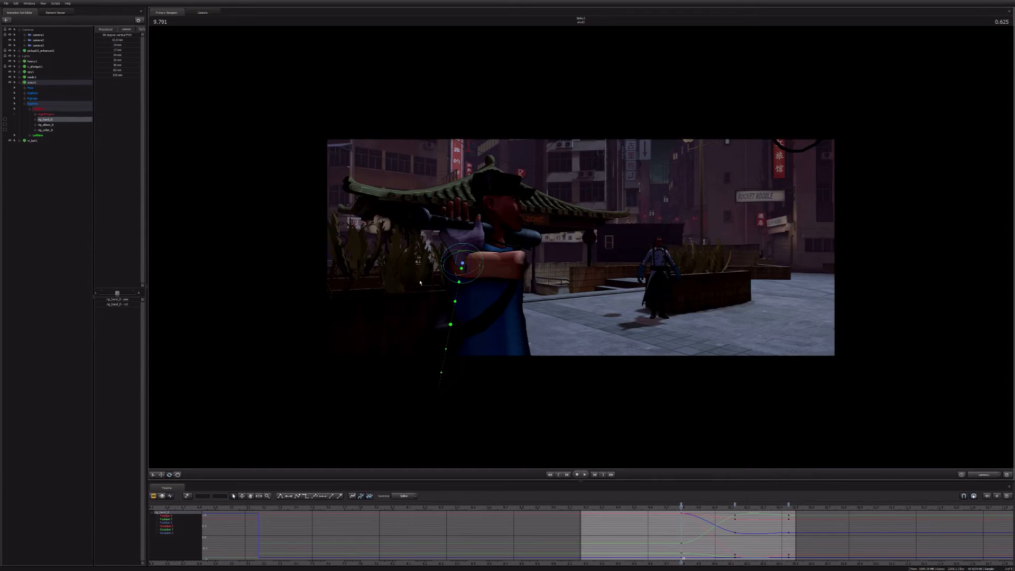
pyautogui.press('F3')
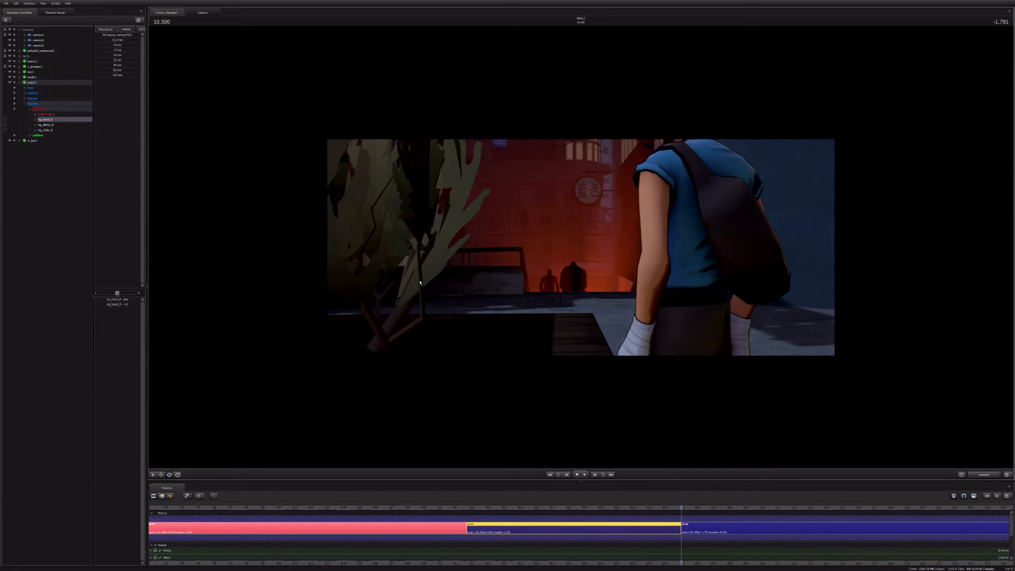
pyautogui.click(535, 507)
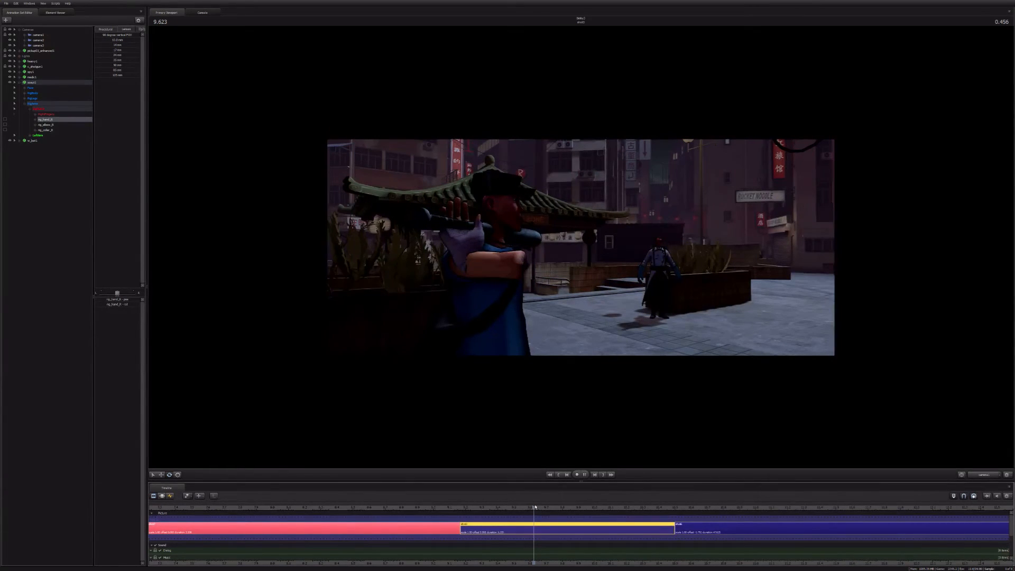
pyautogui.press('space')
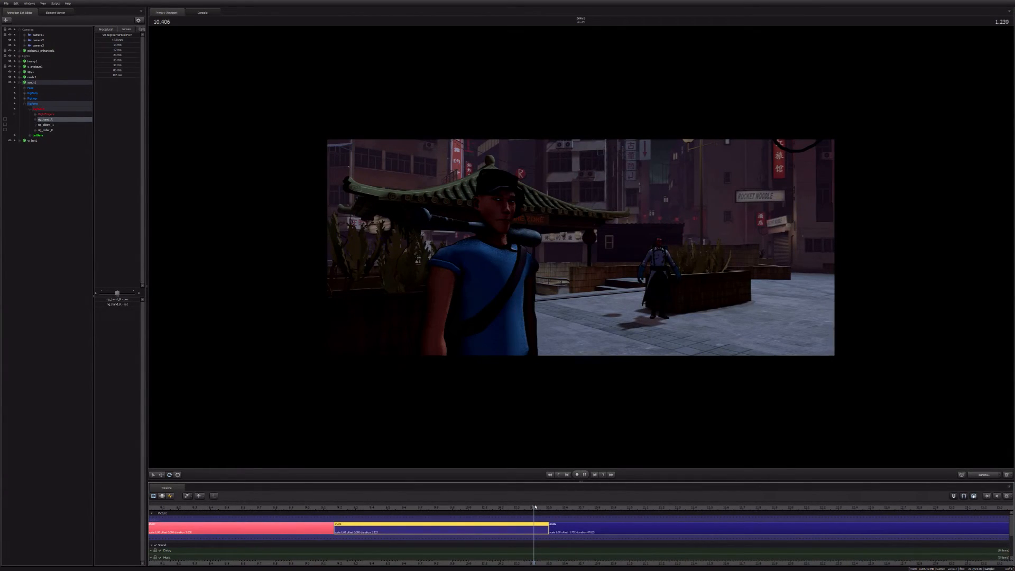
pyautogui.press('space')
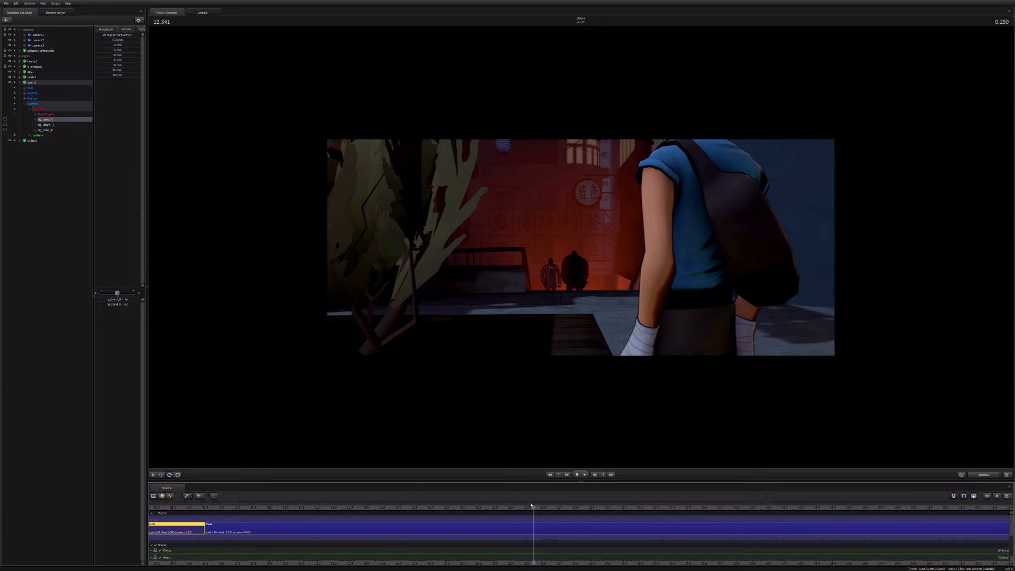
pyautogui.moveTo(531, 505); pyautogui.dragTo(514, 504)
pyautogui.press('Up')
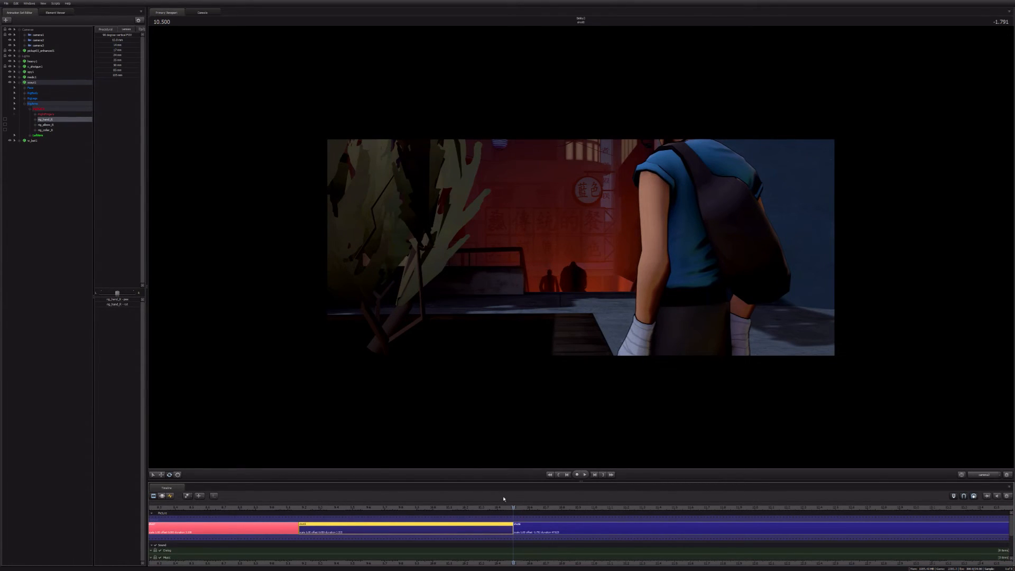
pyautogui.press('Up')
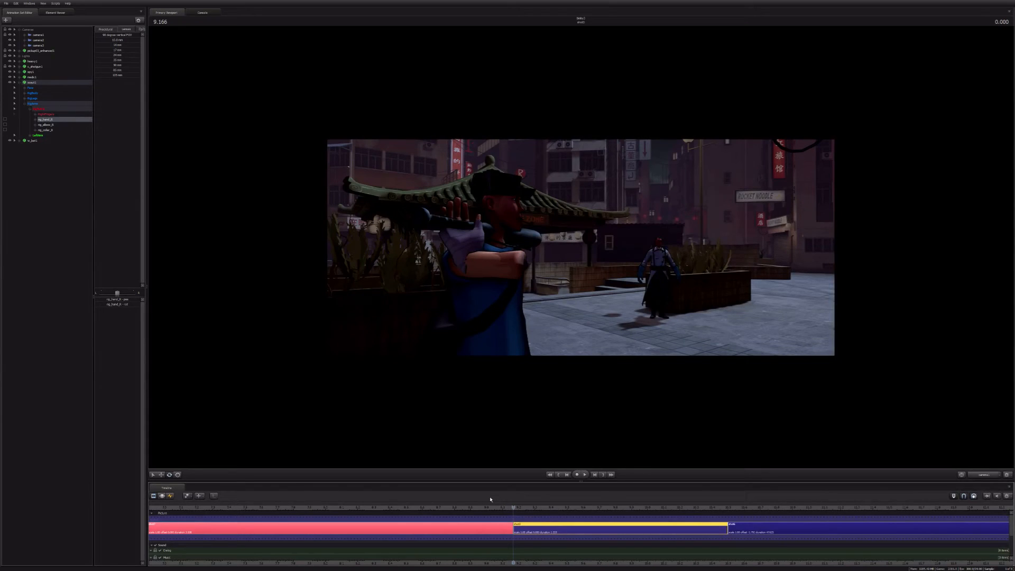
# Step: Try importing another sequence onto the Medic's animation set in the third shot, with the playhead at 10.166
pyautogui.press('pagedown')
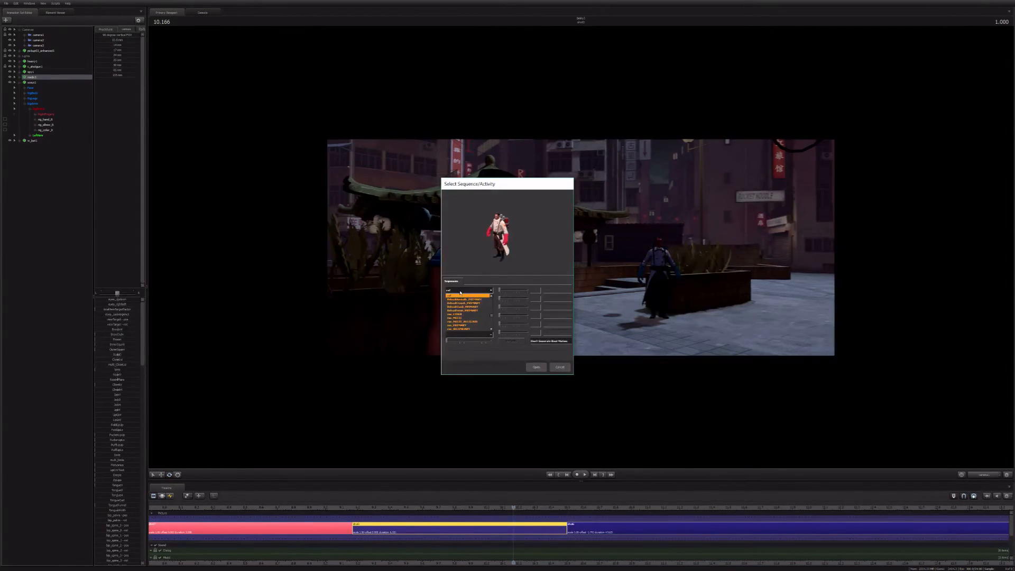
pyautogui.scroll(-5, 475, 326)
pyautogui.click(475, 326)
pyautogui.click(536, 367)
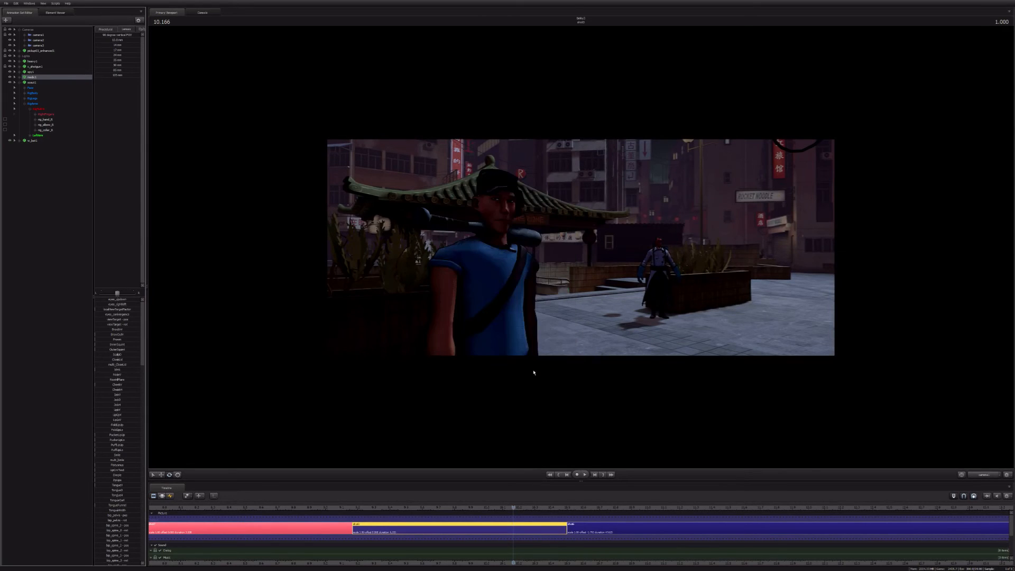
# Step: Try a seated pose on the Medic, adjusting his root control so he sits against the planter in the background
pyautogui.press('F4')
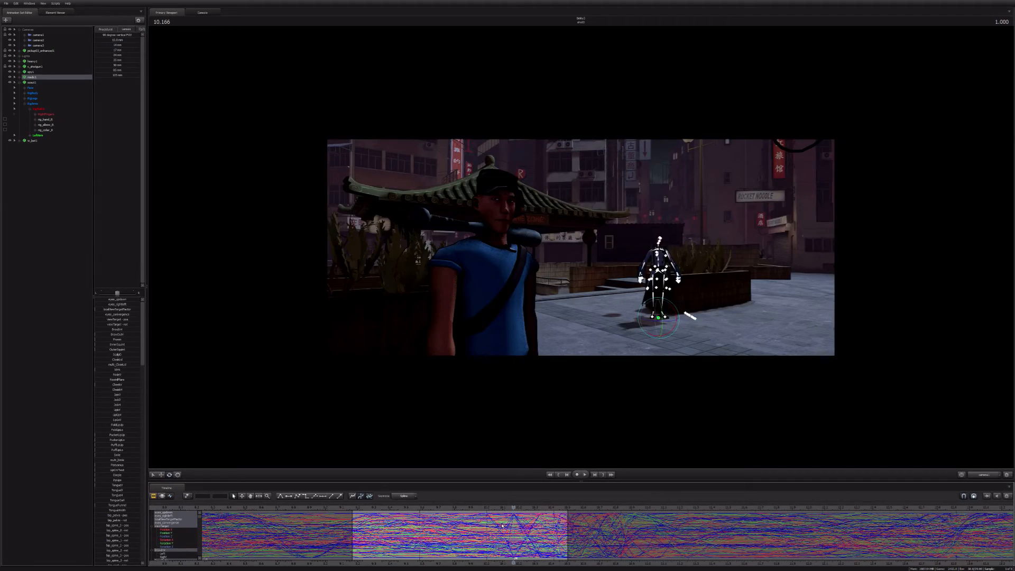
pyautogui.press('F3')
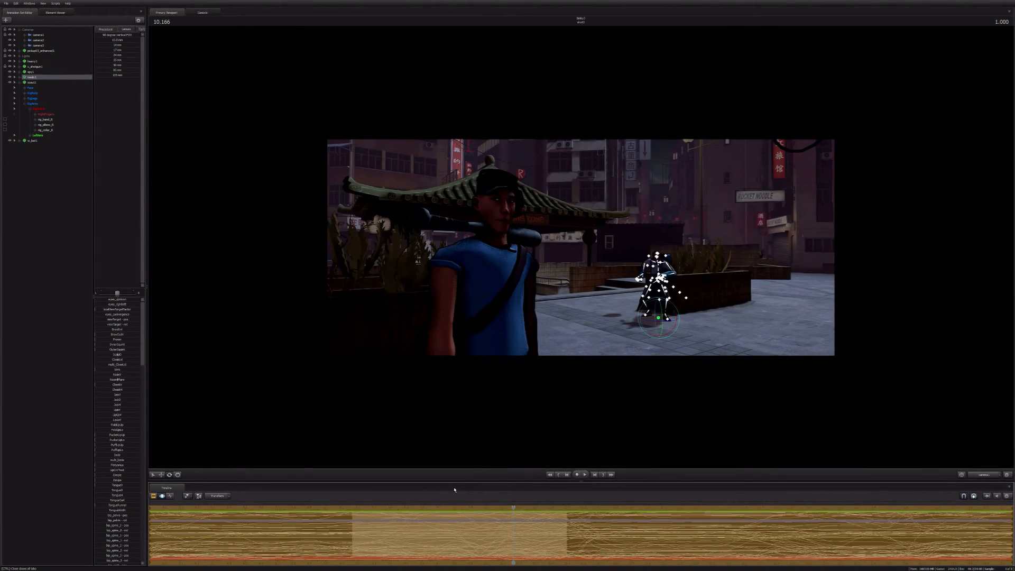
pyautogui.hotkey('ctrl', 'z')
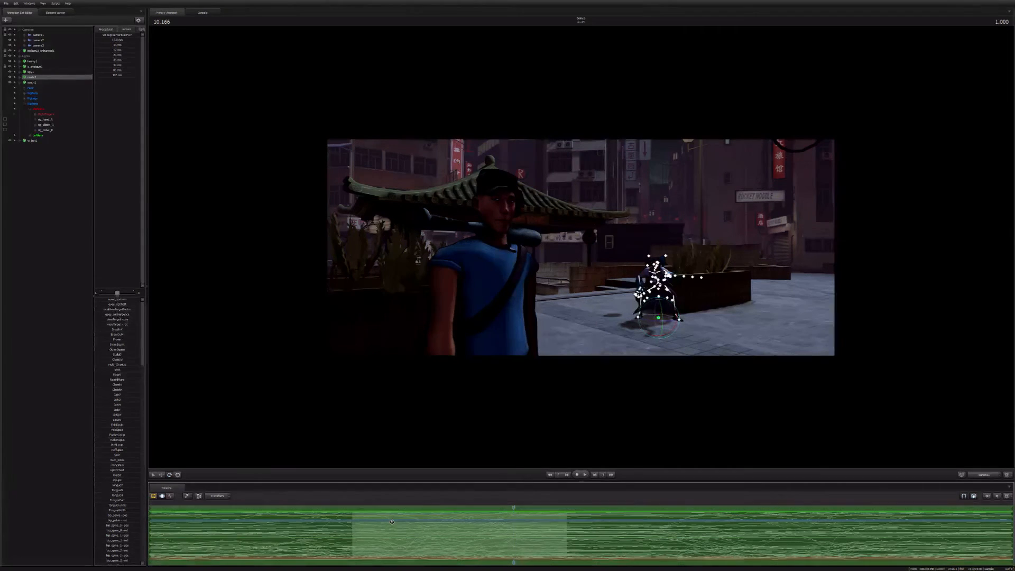
pyautogui.moveTo(651, 321); pyautogui.dragTo(634, 328)
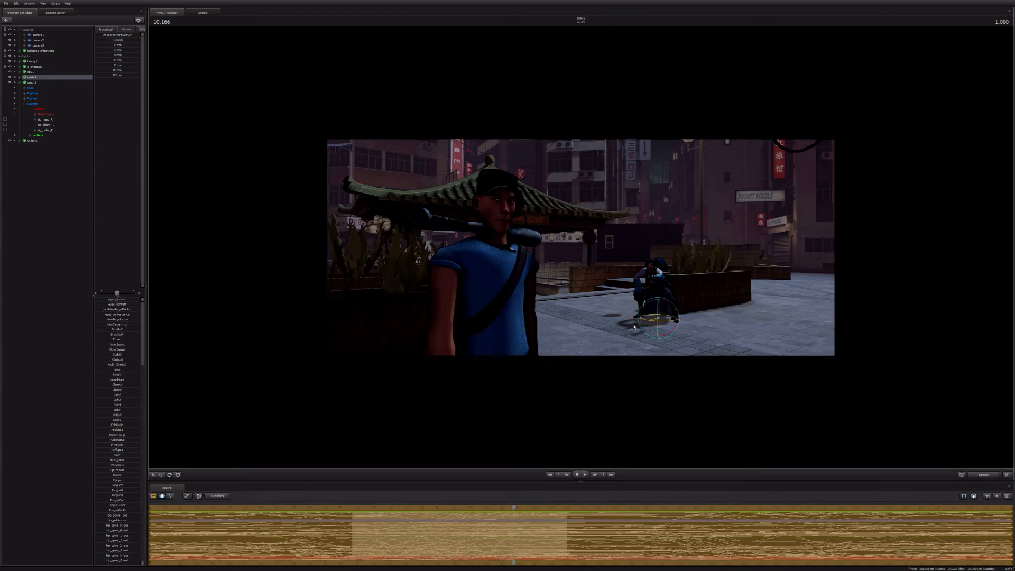
# Step: Expand the Medic's animation set and try a facial expression preset on his face controls
pyautogui.click(19, 77)
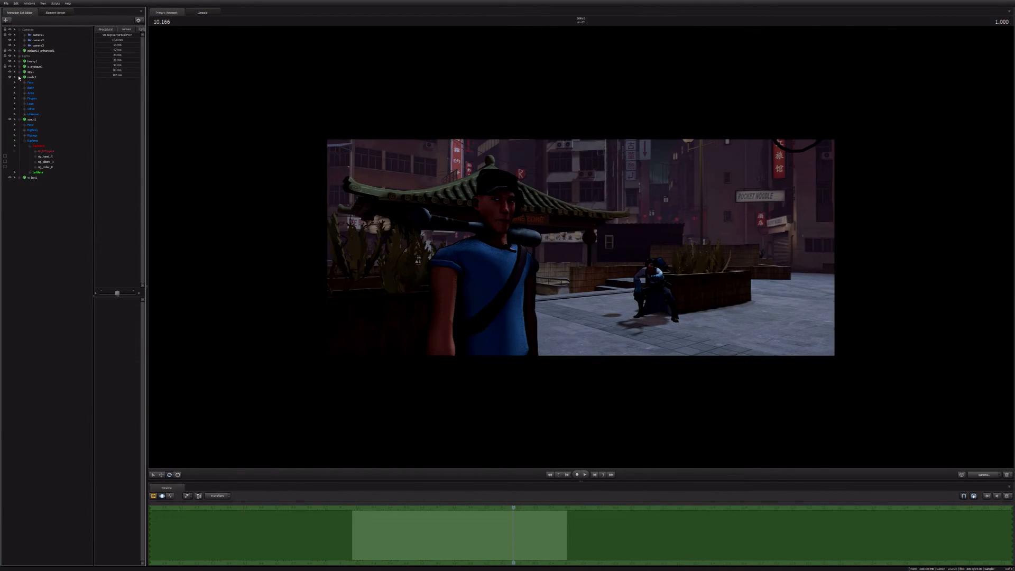
pyautogui.click(30, 82)
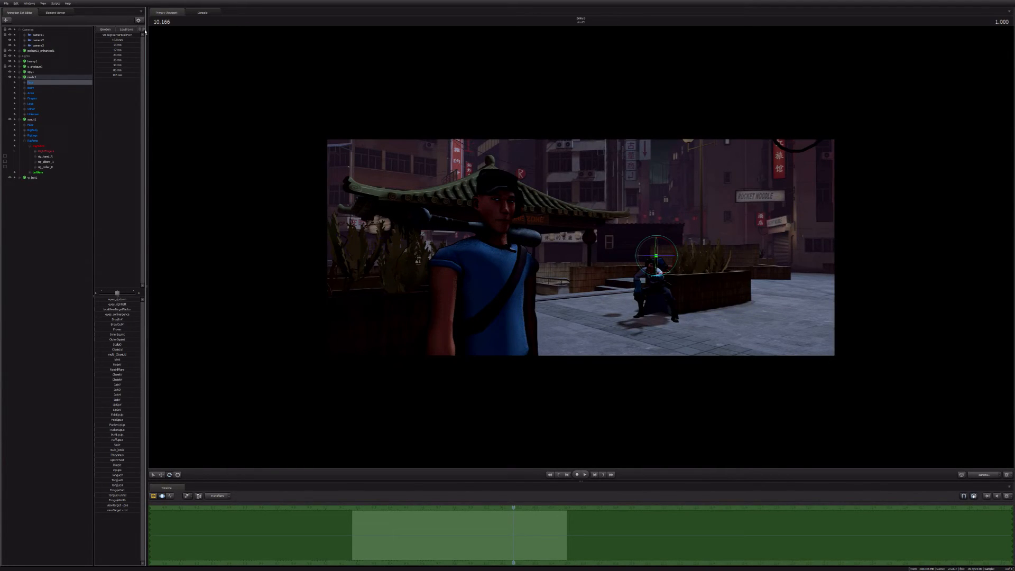
pyautogui.click(106, 30)
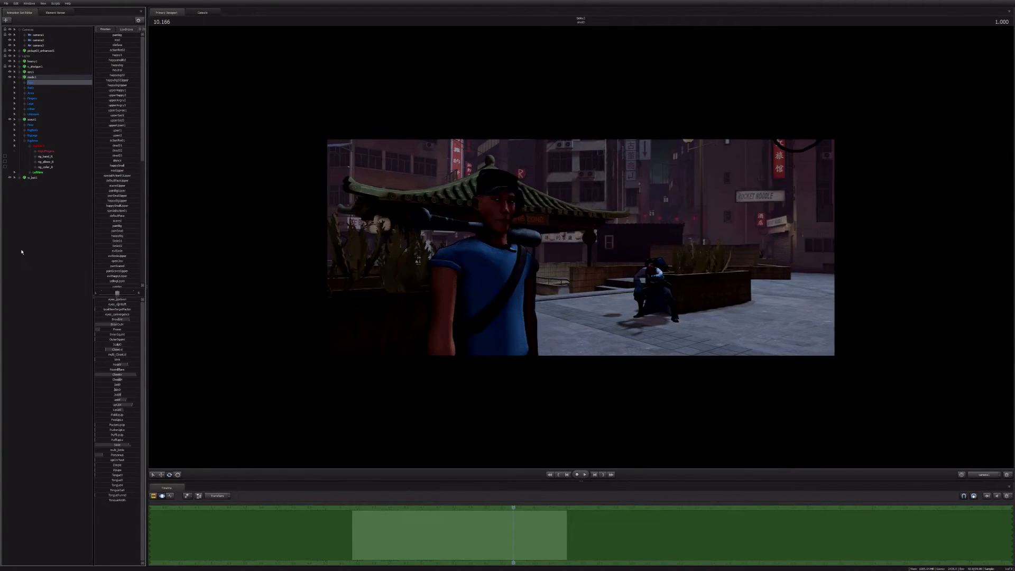
# Step: Undo the trial pose and facial changes made to the Medic in the third shot
pyautogui.press('F2')
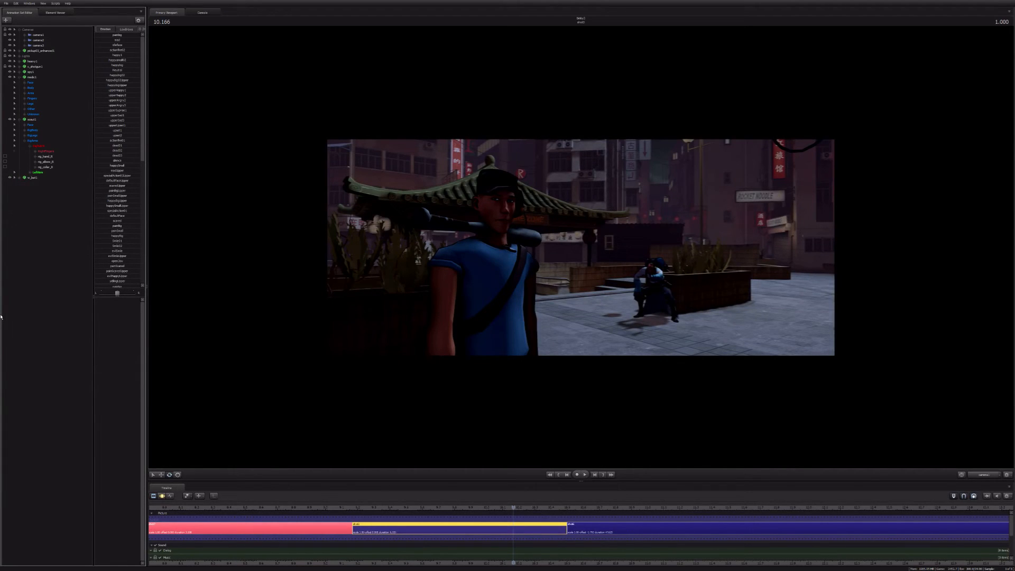
pyautogui.press('F4')
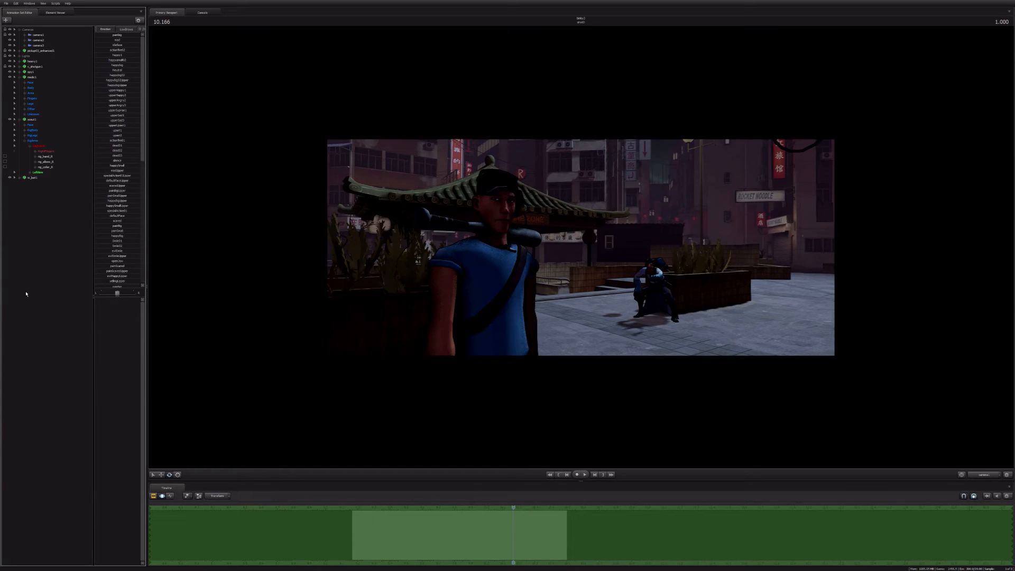
pyautogui.hotkey('ctrl', 'v')
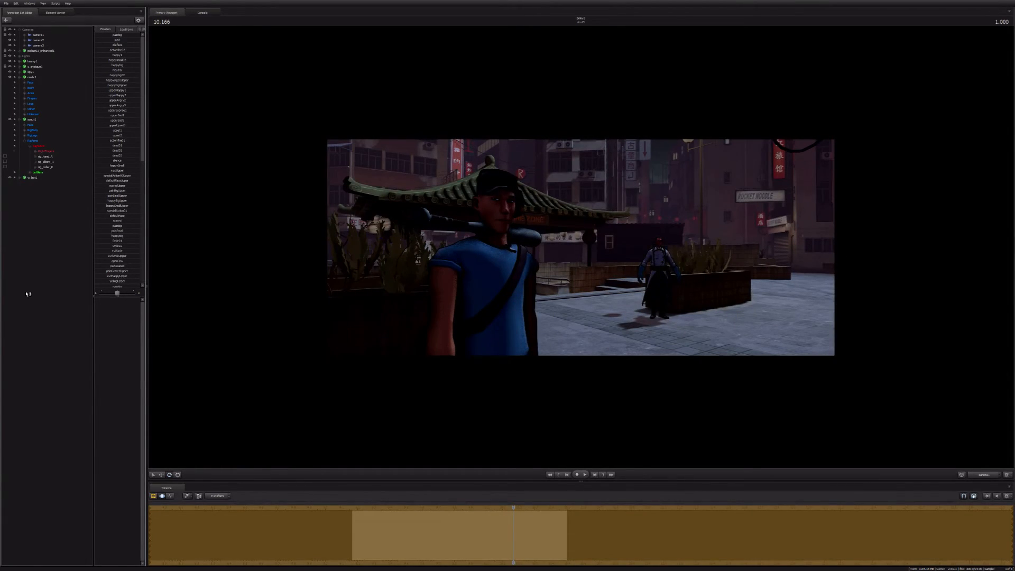
pyautogui.press('F5')
pyautogui.click(385, 300)
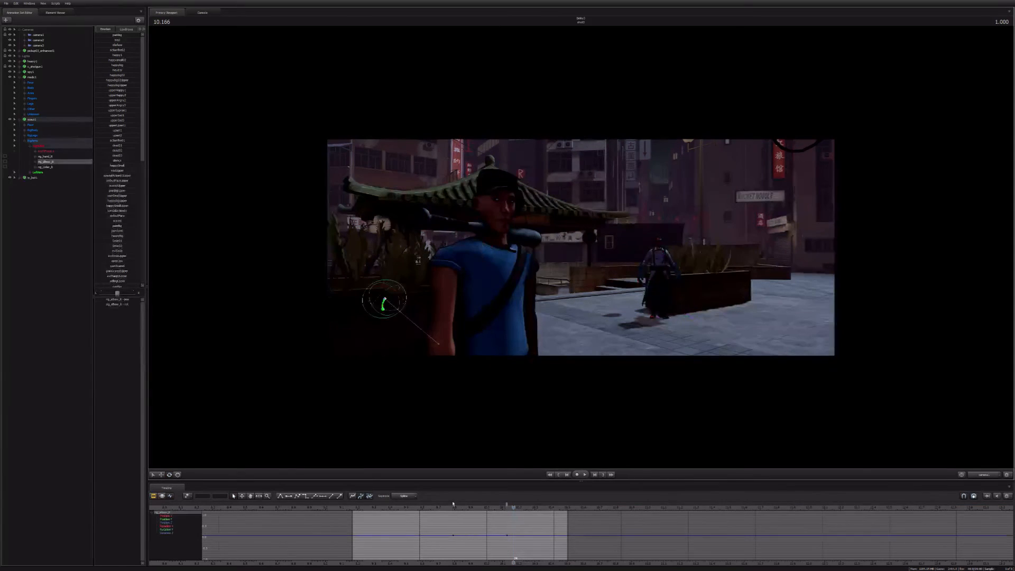
pyautogui.click(445, 508)
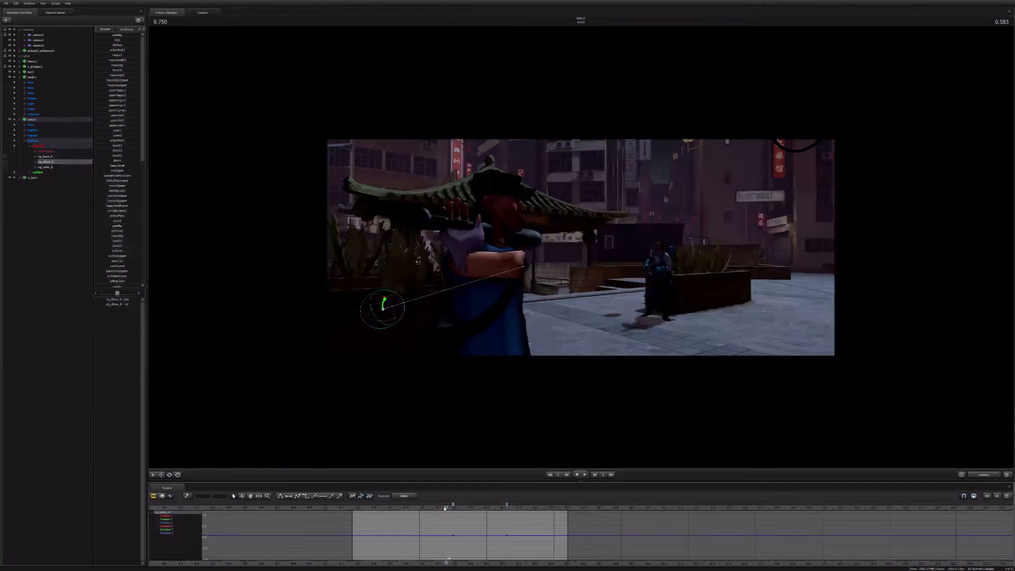
pyautogui.hotkey('ctrl', 'z')
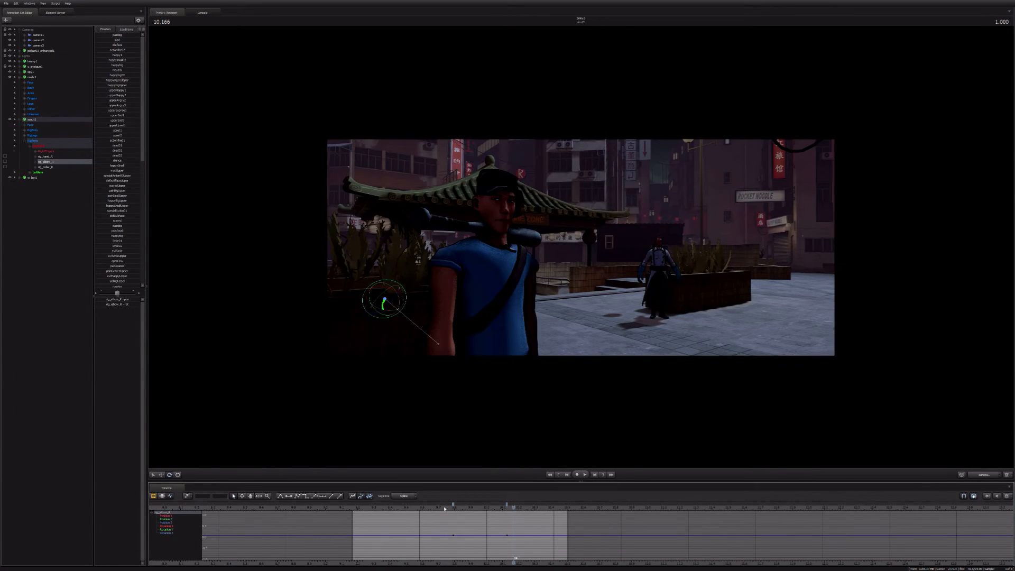
# Step: At 9.791, move the Scout's right elbow control inward toward his torso to redirect the bent arm
pyautogui.press('F2')
pyautogui.click(444, 507)
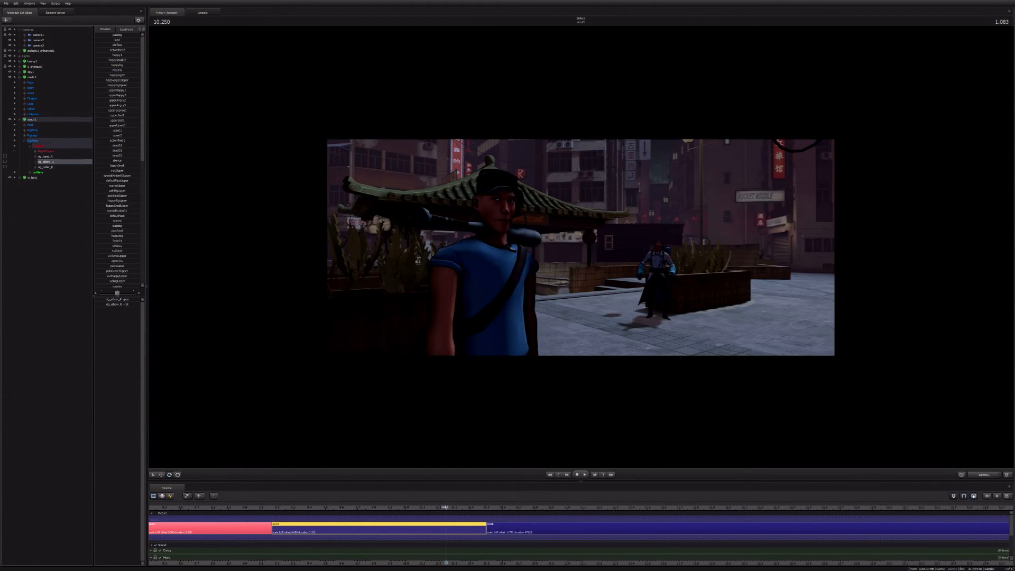
pyautogui.press('F4')
pyautogui.click(372, 508)
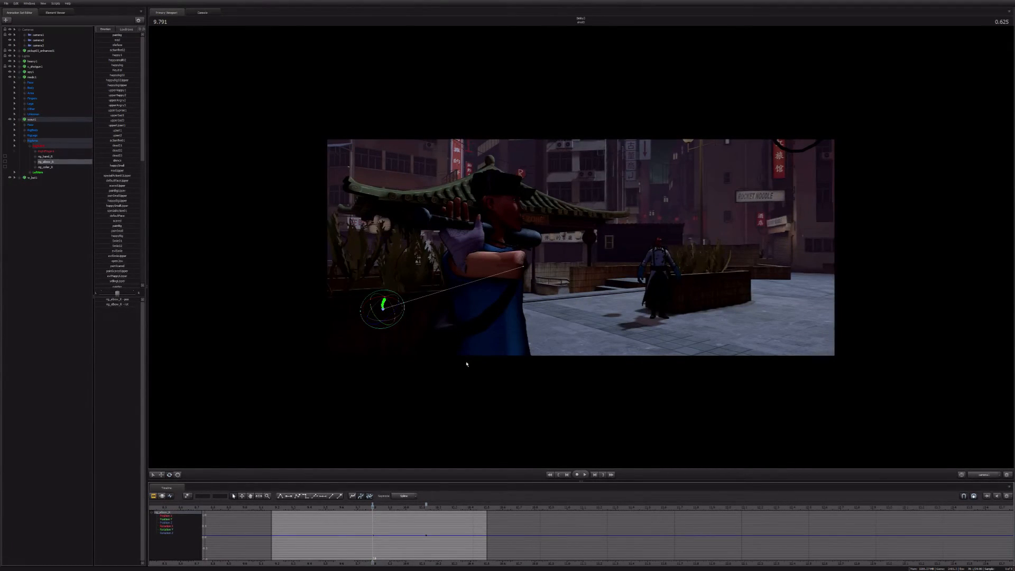
pyautogui.click(462, 265)
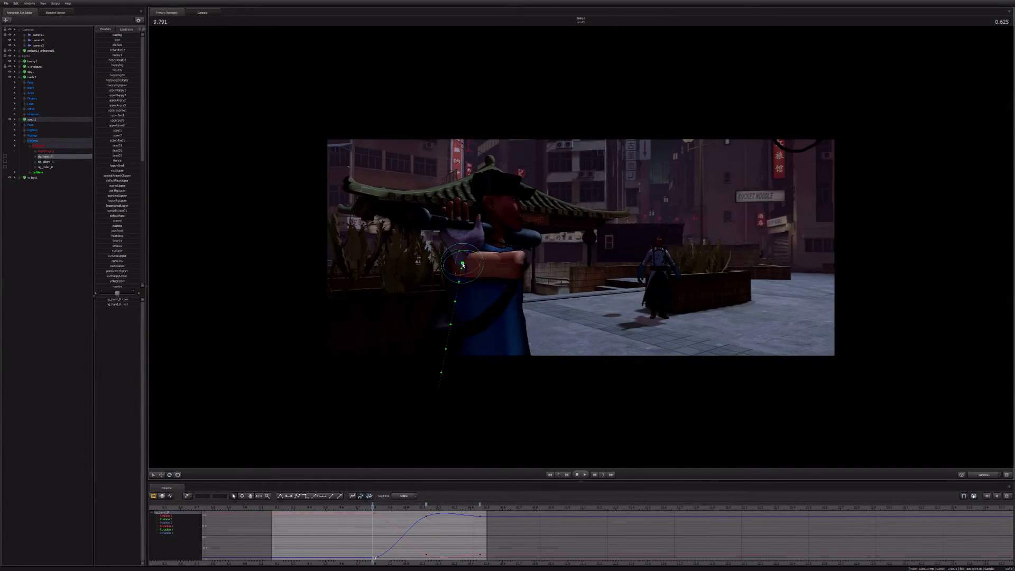
pyautogui.click(414, 317)
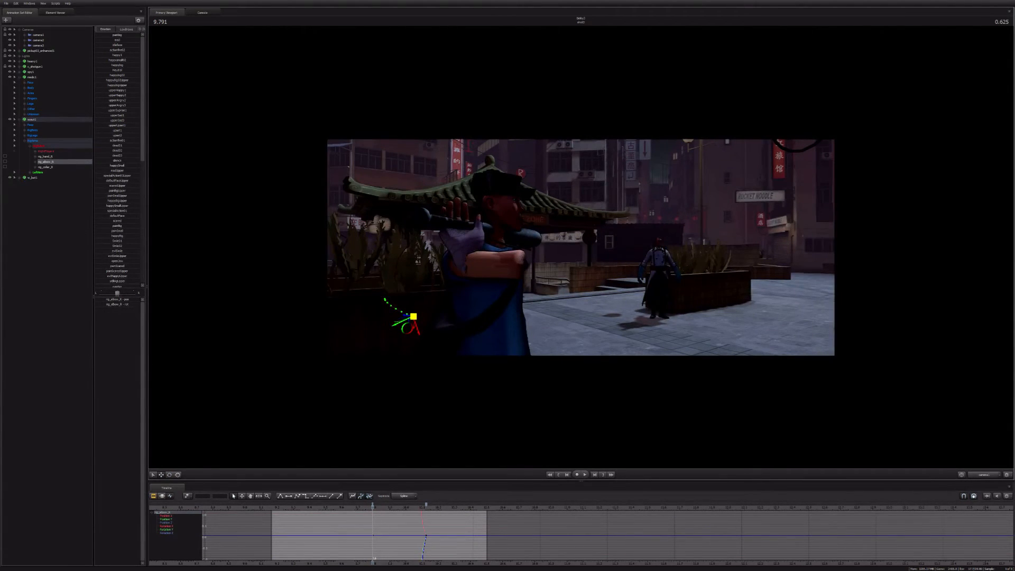
pyautogui.moveTo(413, 316); pyautogui.dragTo(473, 309)
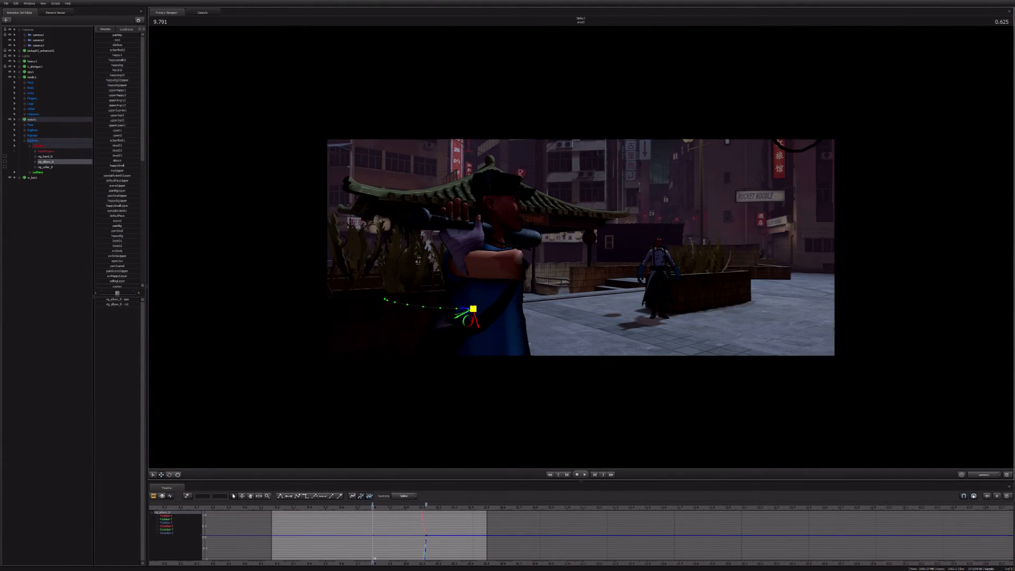
pyautogui.hotkey('ctrl', 'z')
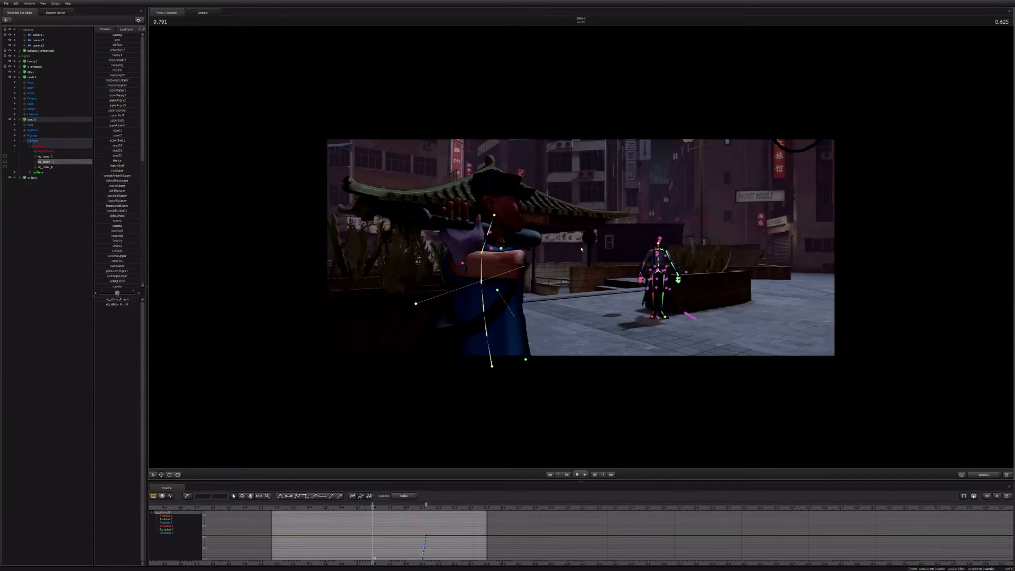
pyautogui.hotkey('ctrl', 'z')
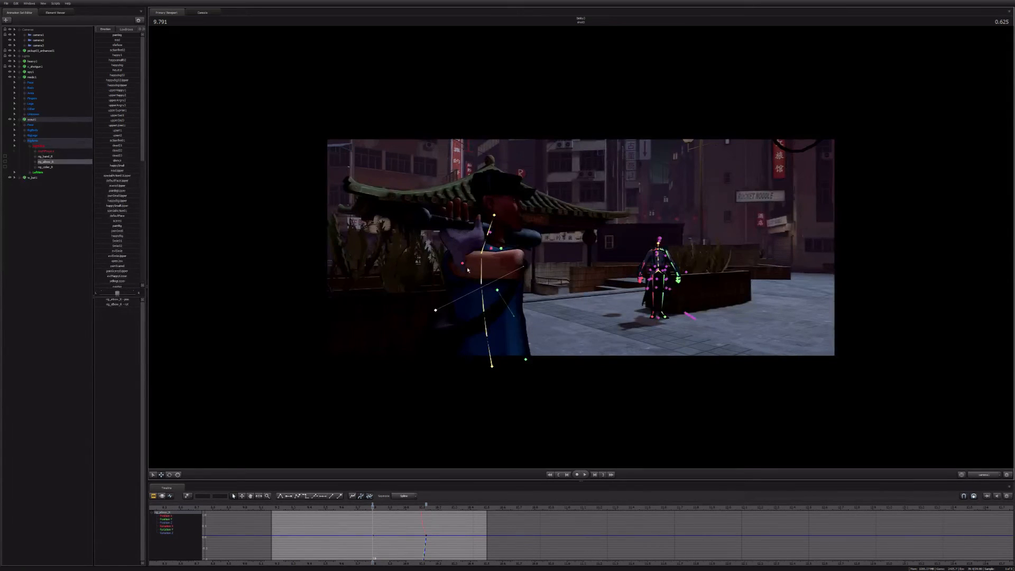
pyautogui.hotkey('ctrl', 'z')
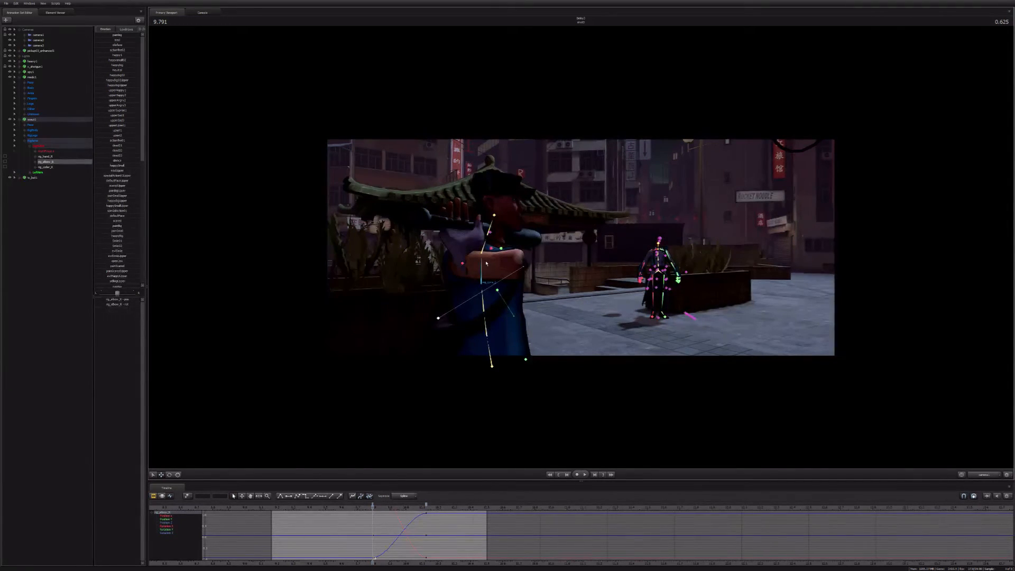
# Step: Rotate the Scout's right collar control so his upper arm drops beside his body instead of crossing his chest
pyautogui.click(491, 255)
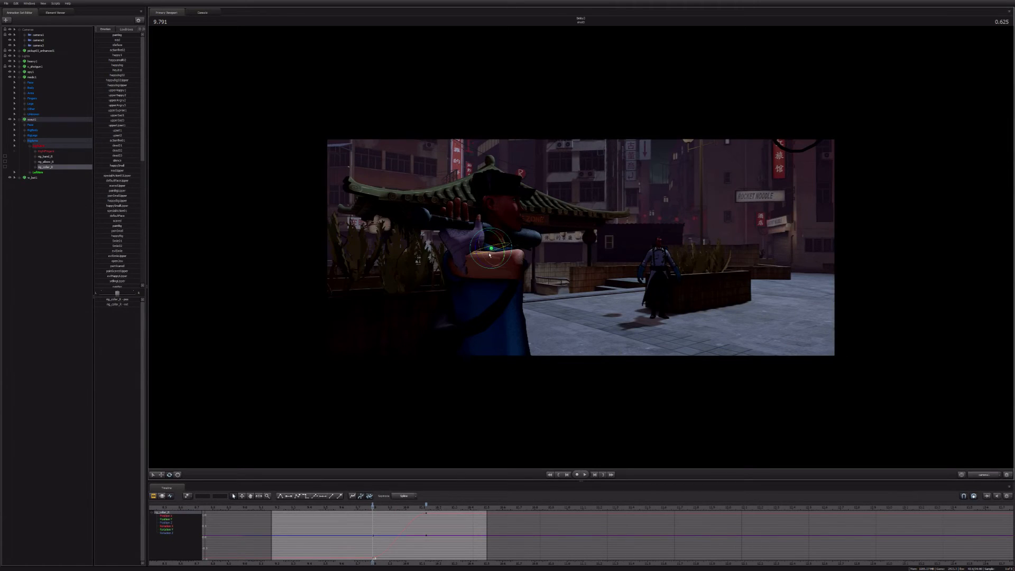
pyautogui.moveTo(490, 255); pyautogui.dragTo(478, 241)
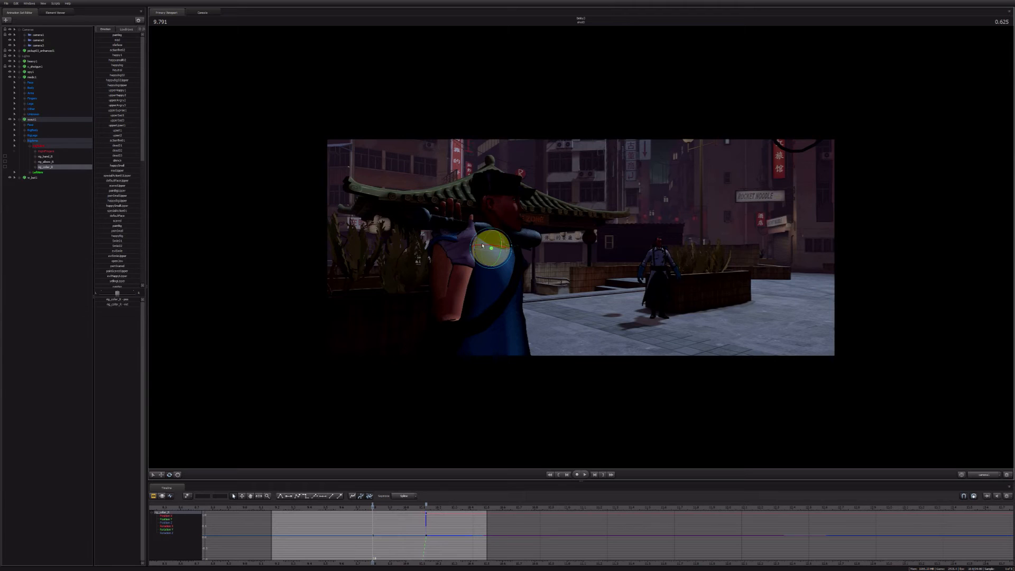
pyautogui.moveTo(483, 245); pyautogui.dragTo(479, 248)
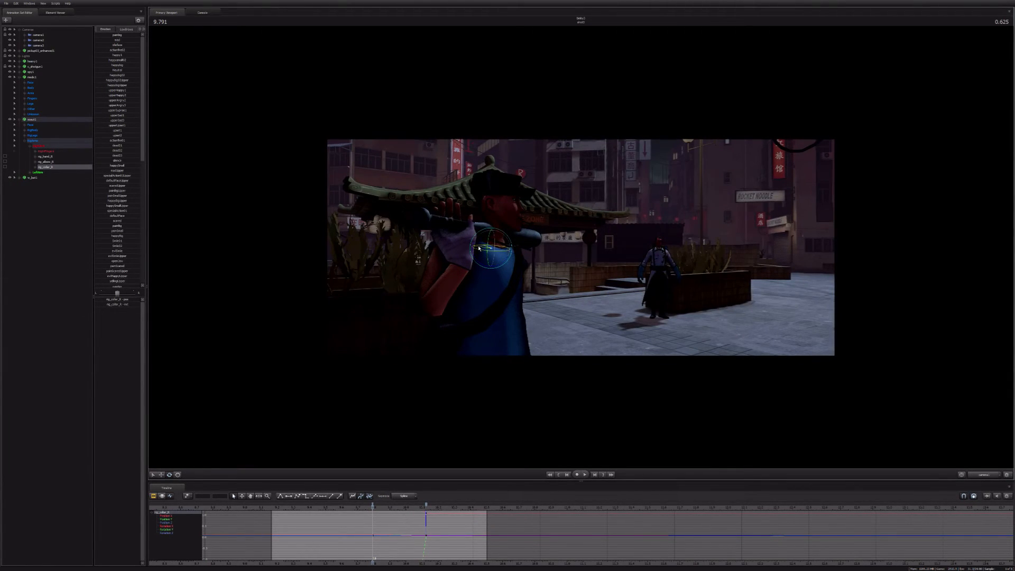
# Step: At 9.791, rotate the Scout's right hand control so the bat slants up behind his head with its handle end lower
pyautogui.click(449, 248)
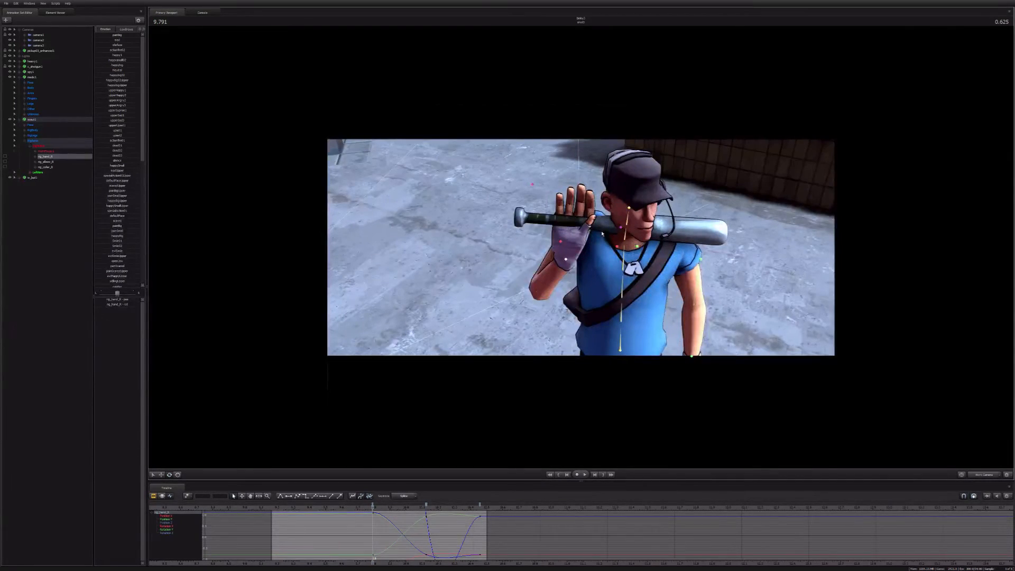
pyautogui.click(602, 233)
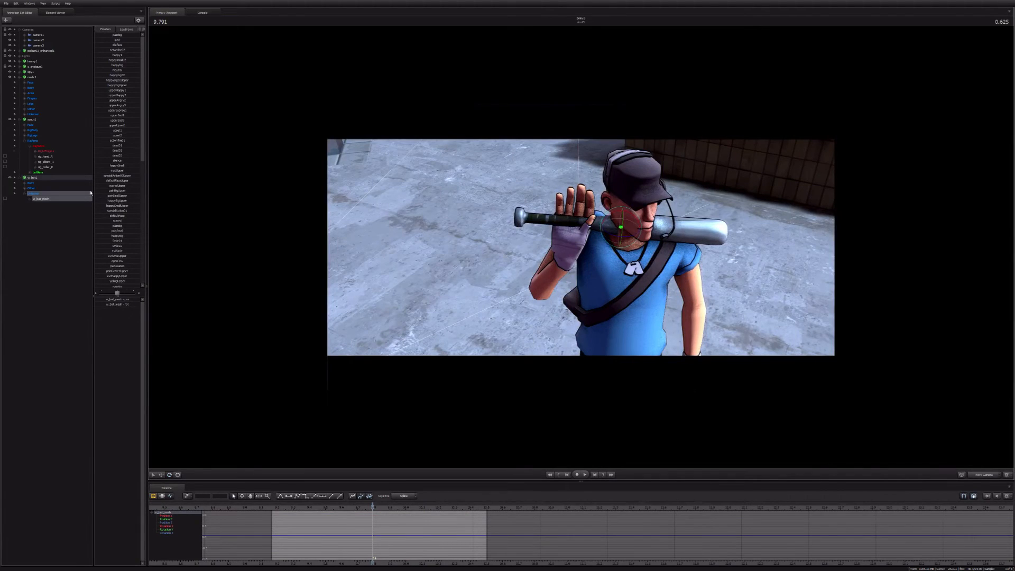
pyautogui.click(558, 266)
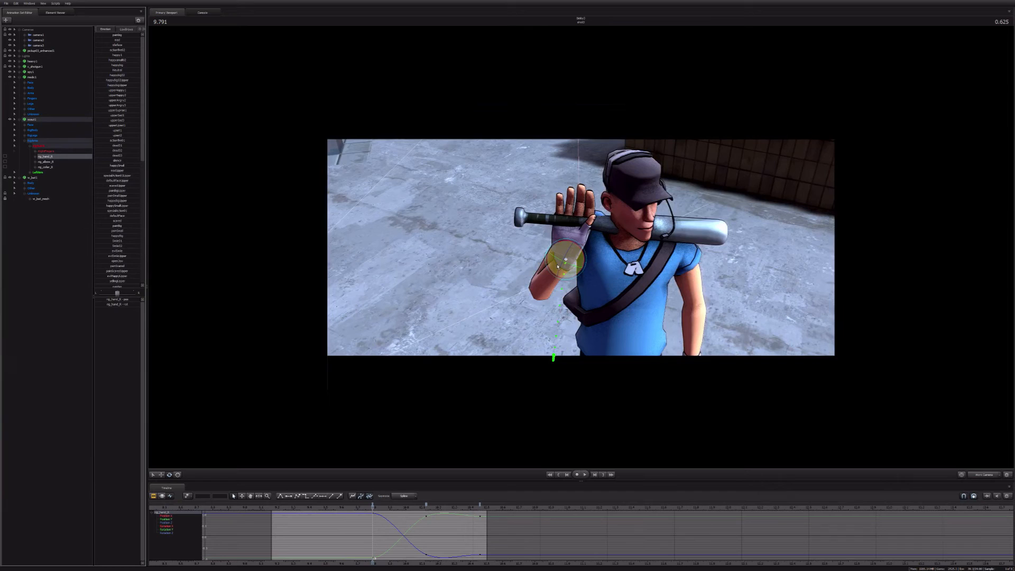
pyautogui.moveTo(558, 266); pyautogui.dragTo(500, 299)
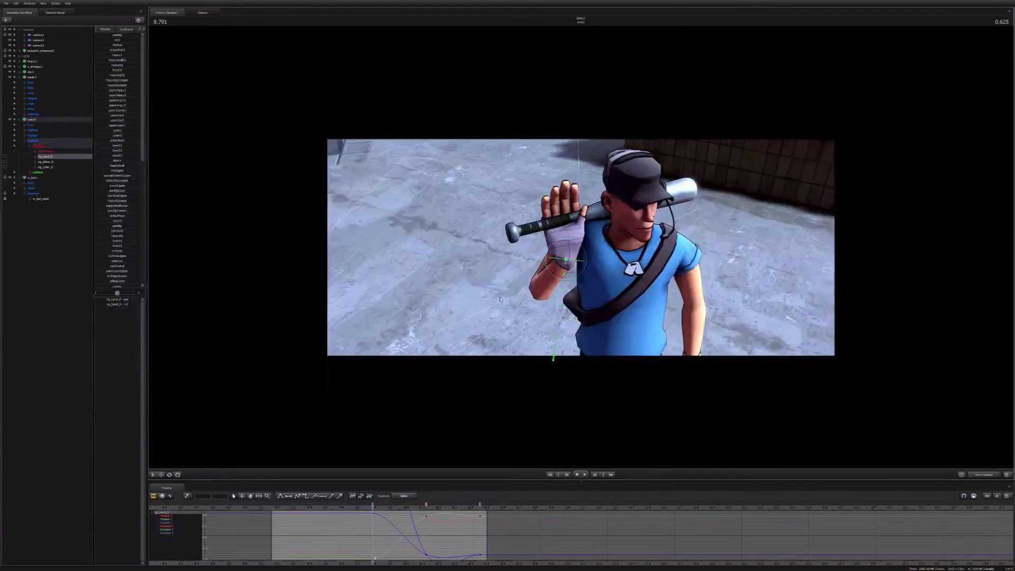
pyautogui.keyDown('alt'); pyautogui.moveTo(500, 300); pyautogui.dragTo(594, 252); pyautogui.keyUp('alt')
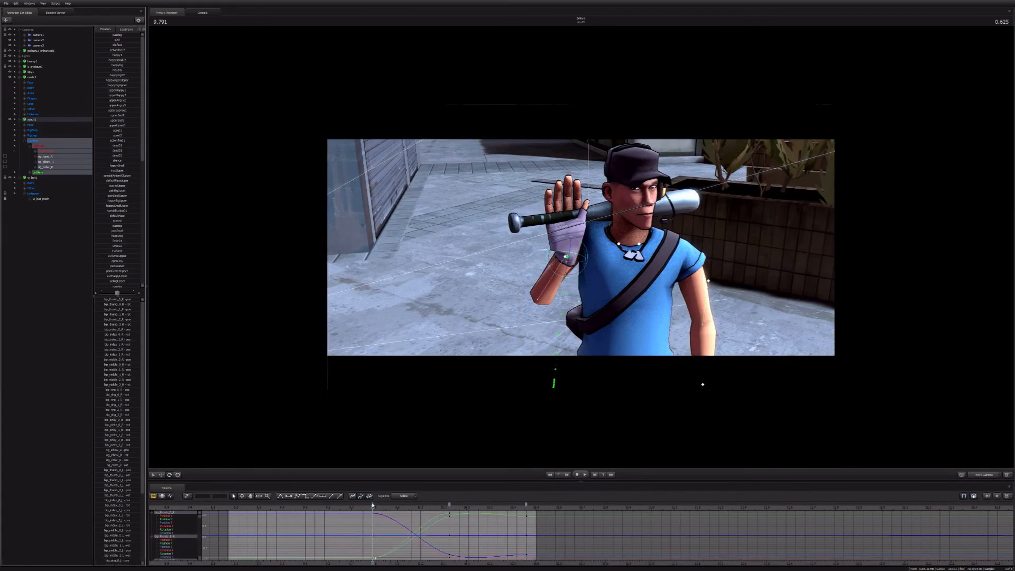
pyautogui.click(372, 505)
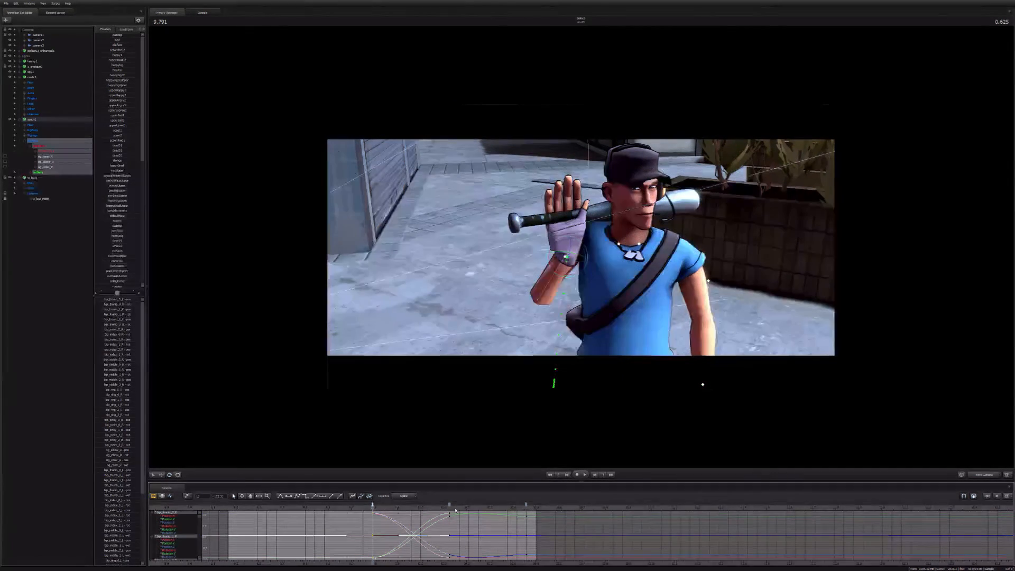
pyautogui.click(450, 511)
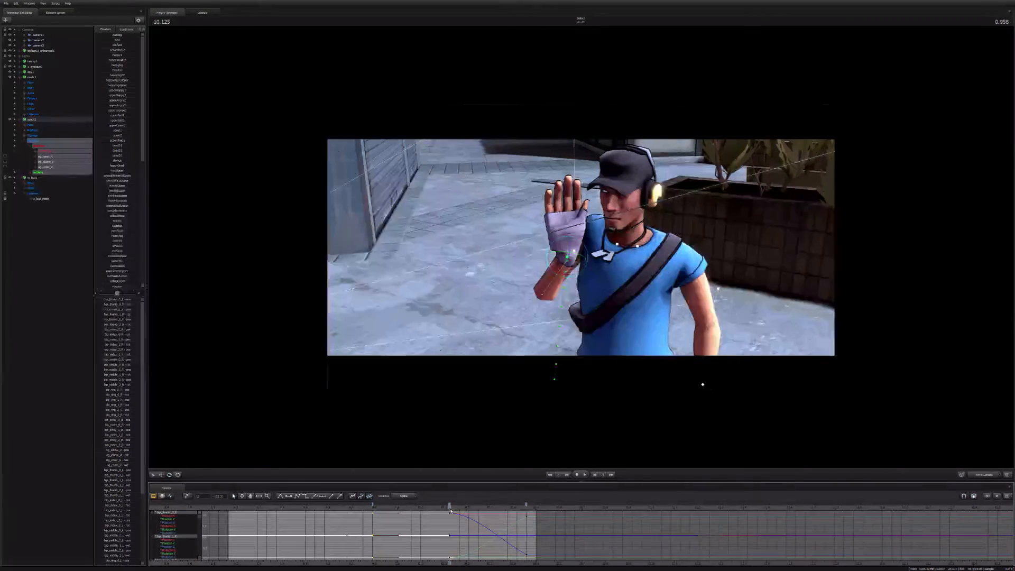
pyautogui.hotkey('ctrl', 'z')
pyautogui.hotkey('ctrl', 'z')
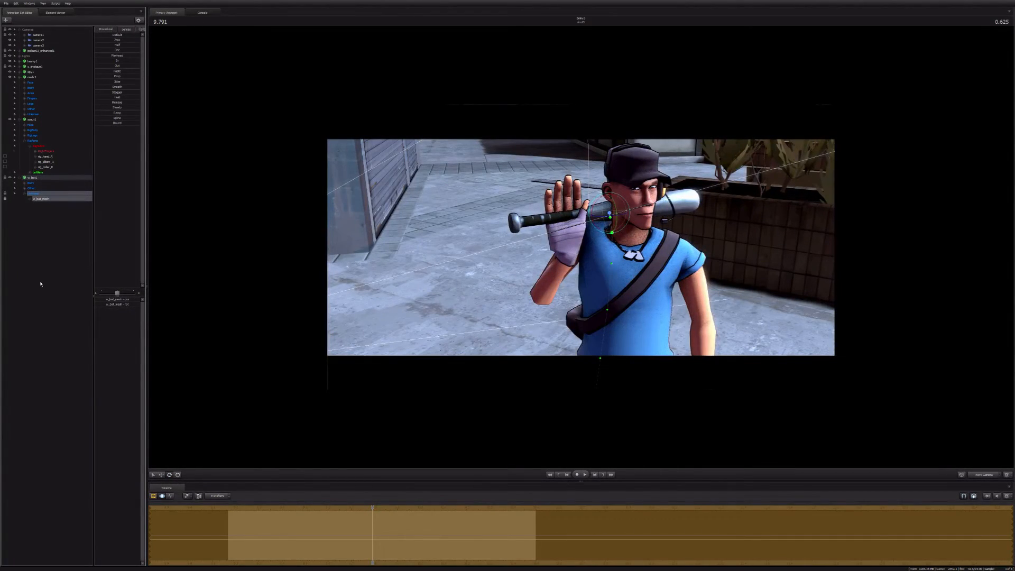
# Step: Copy the Scout's right hand keyframe at 9.791 onto the hand's keys at 10.125 and 10.458
pyautogui.press('F2')
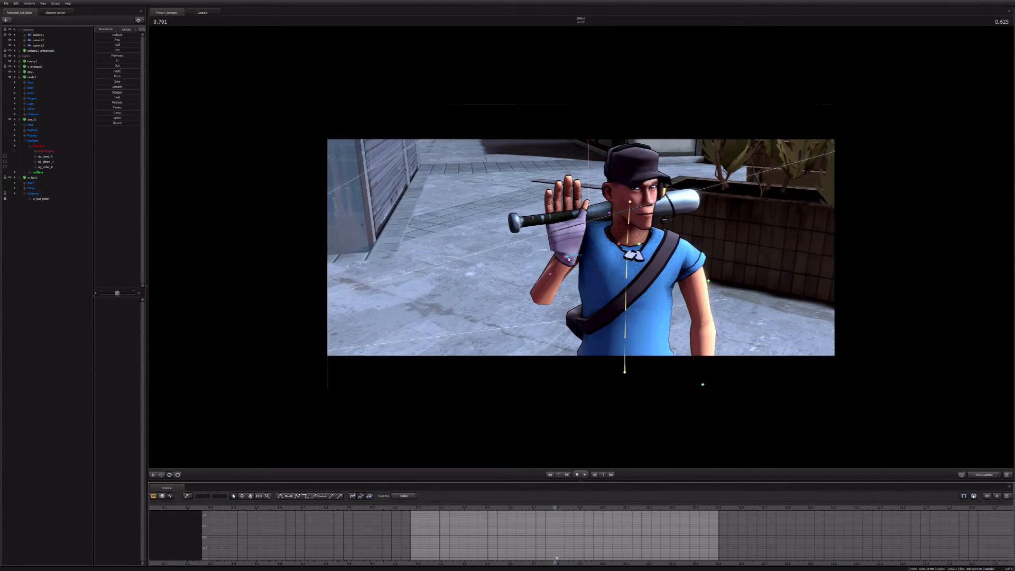
pyautogui.click(568, 259)
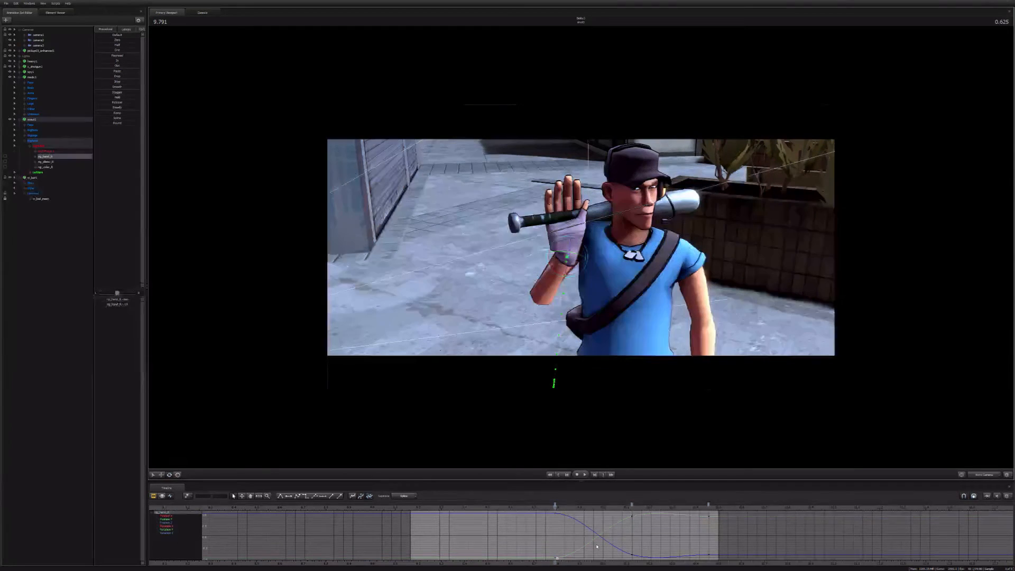
pyautogui.press('Down')
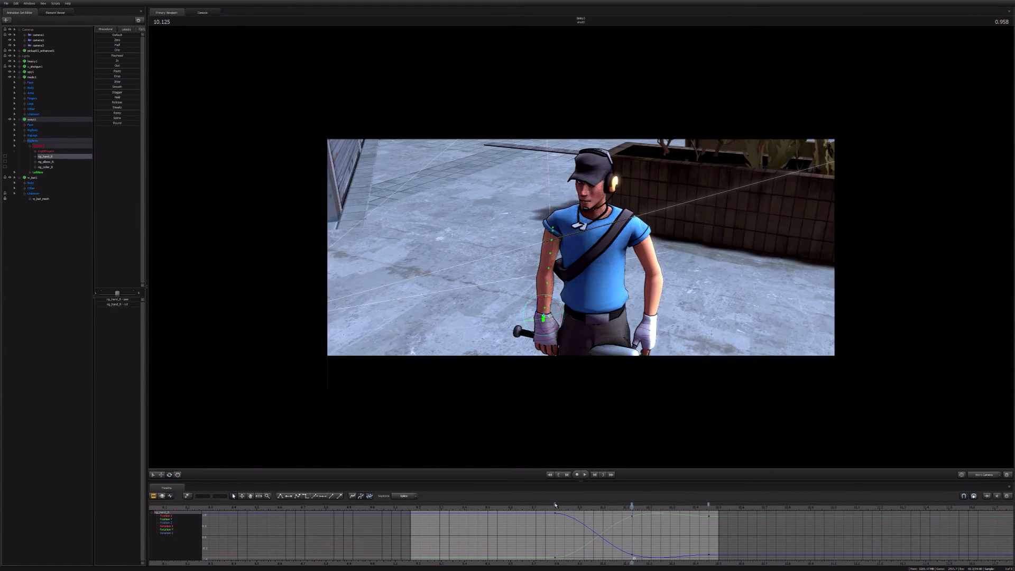
pyautogui.hotkey('ctrl', 'v')
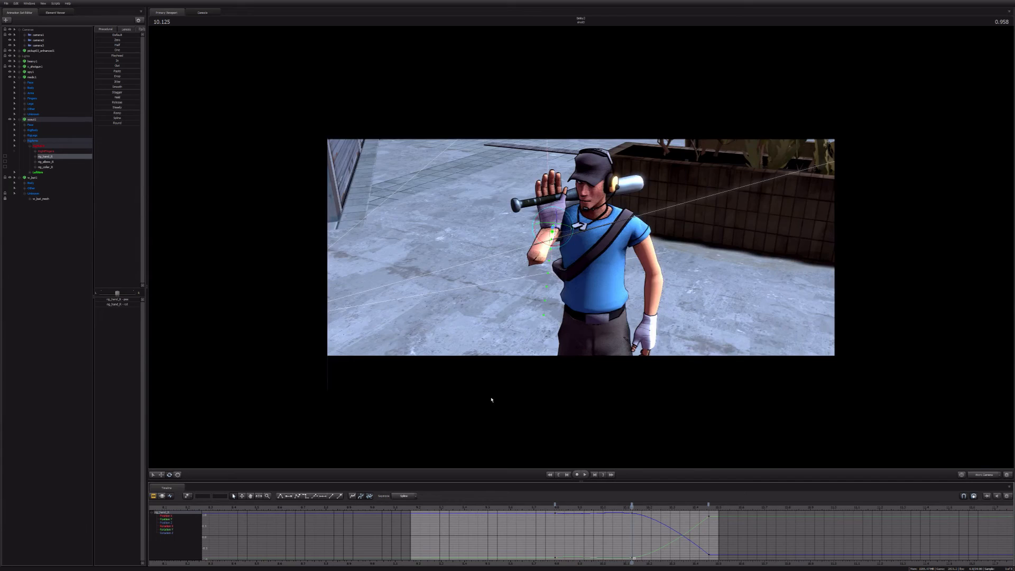
pyautogui.keyDown('alt'); pyautogui.moveTo(492, 400); pyautogui.dragTo(581, 400); pyautogui.keyUp('alt')
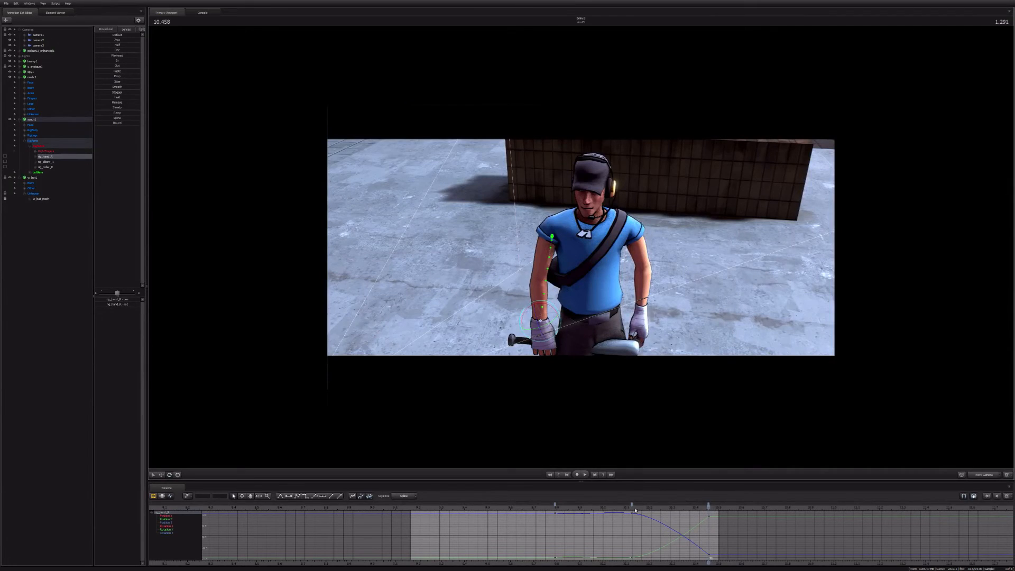
pyautogui.middleClick(632, 505)
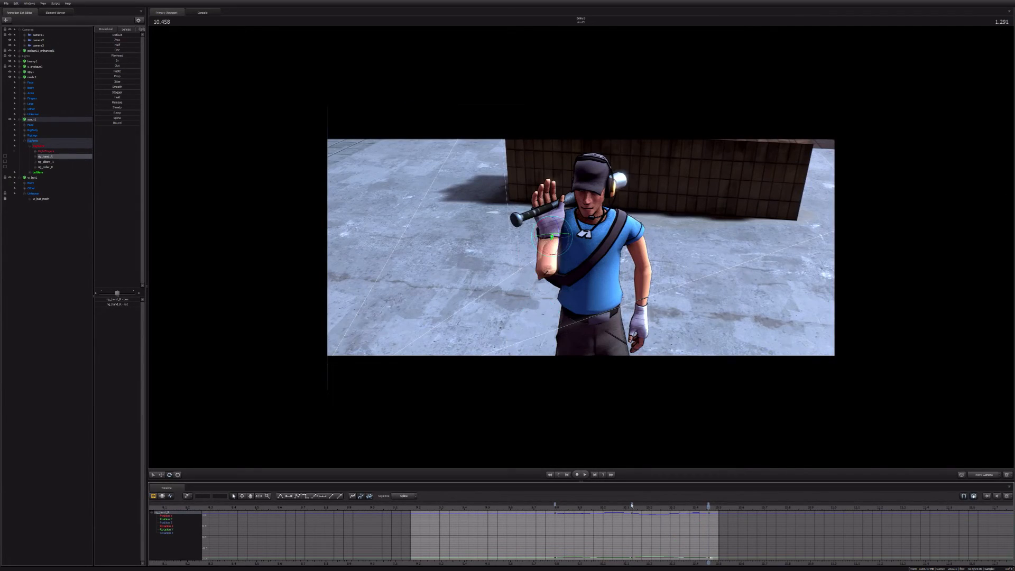
pyautogui.click(631, 506)
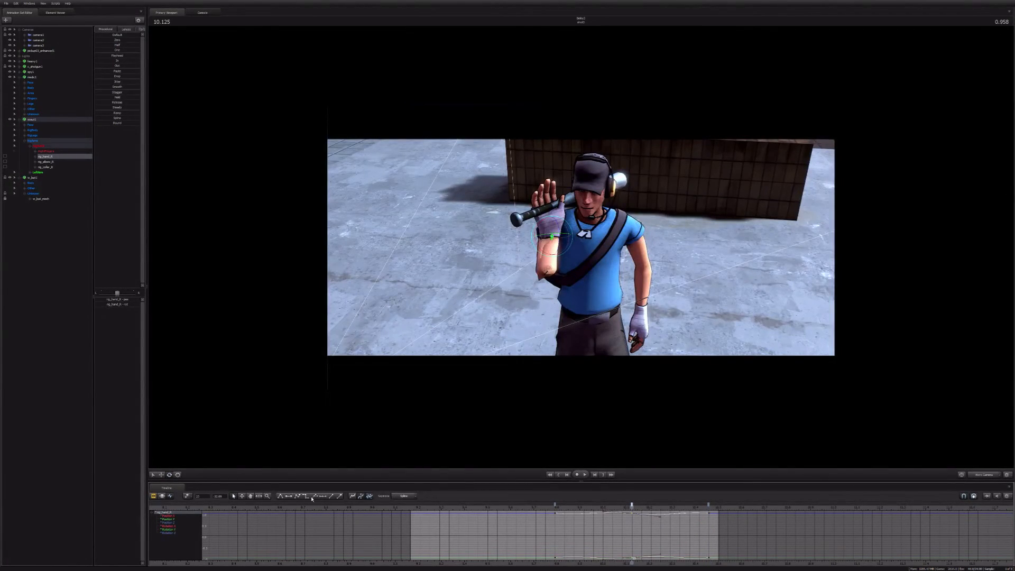
pyautogui.click(555, 505)
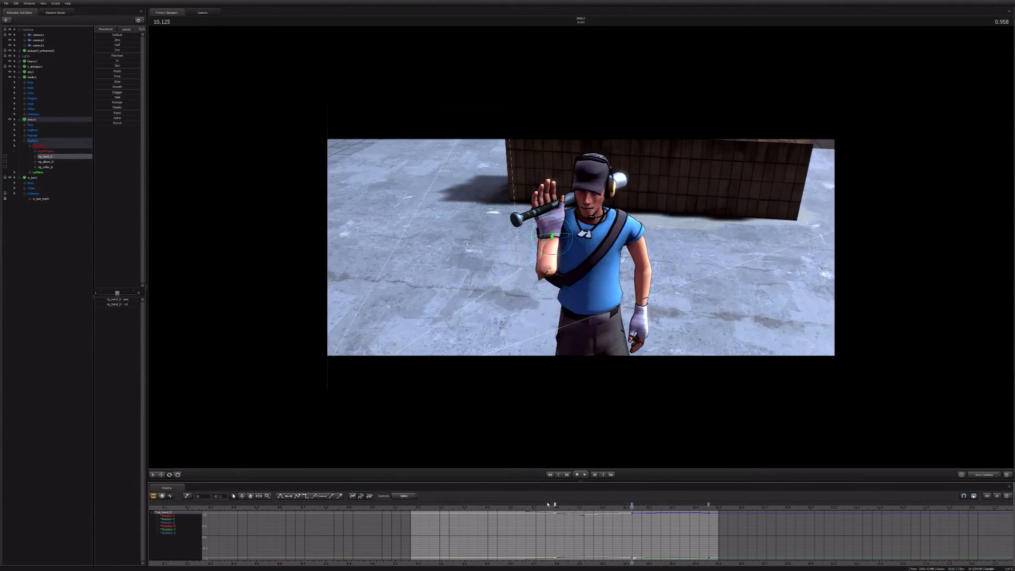
pyautogui.click(708, 506)
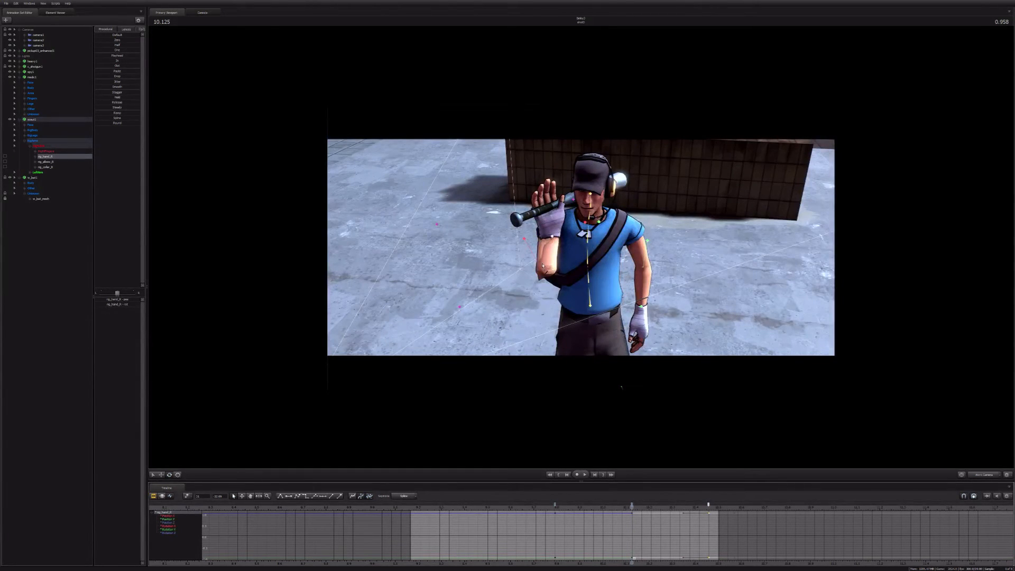
# Step: Copy the Scout's right collar keyframe at 9.791 onto its key at 10.125 and play the motion
pyautogui.keyDown('ctrl'); pyautogui.click(585, 222); pyautogui.keyUp('ctrl')
pyautogui.click(555, 506)
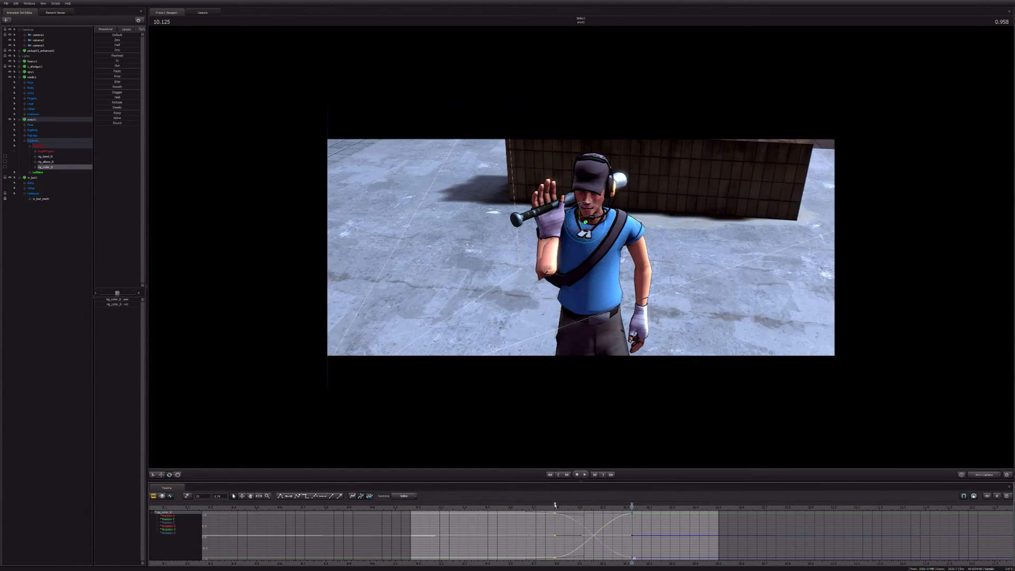
pyautogui.hotkey('ctrl', 'v')
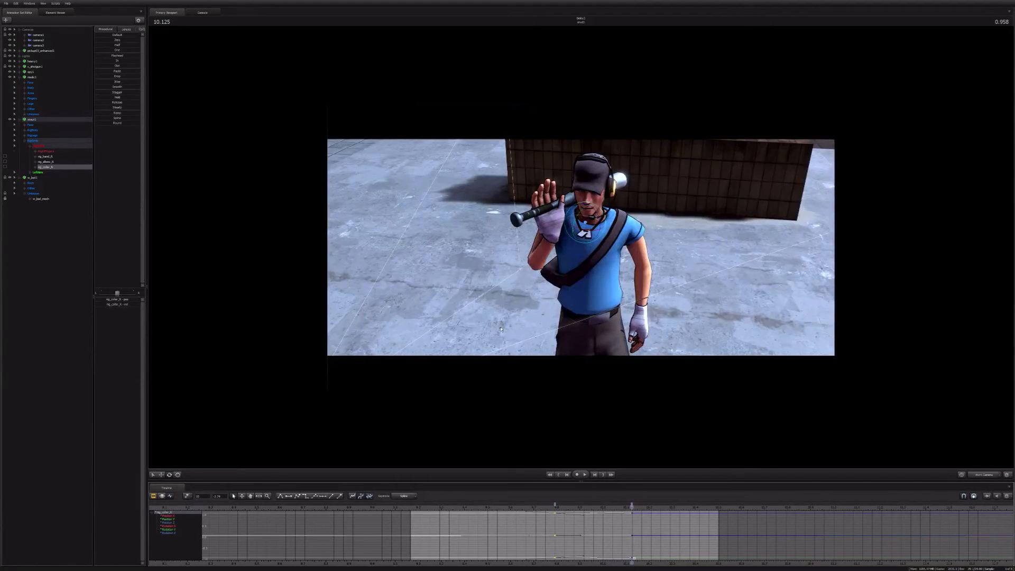
pyautogui.click(632, 505)
pyautogui.moveTo(632, 507); pyautogui.dragTo(680, 508)
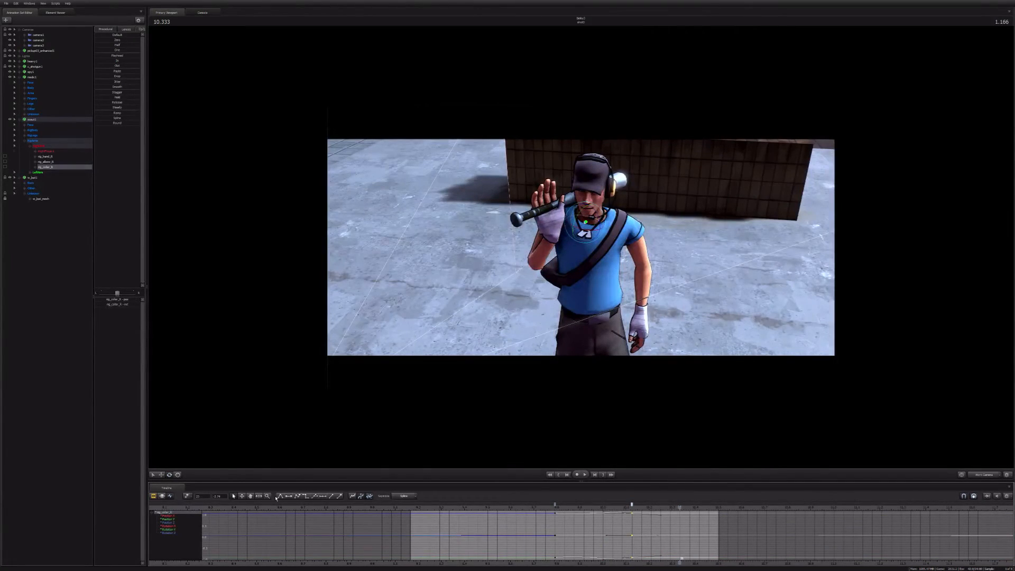
pyautogui.press('space')
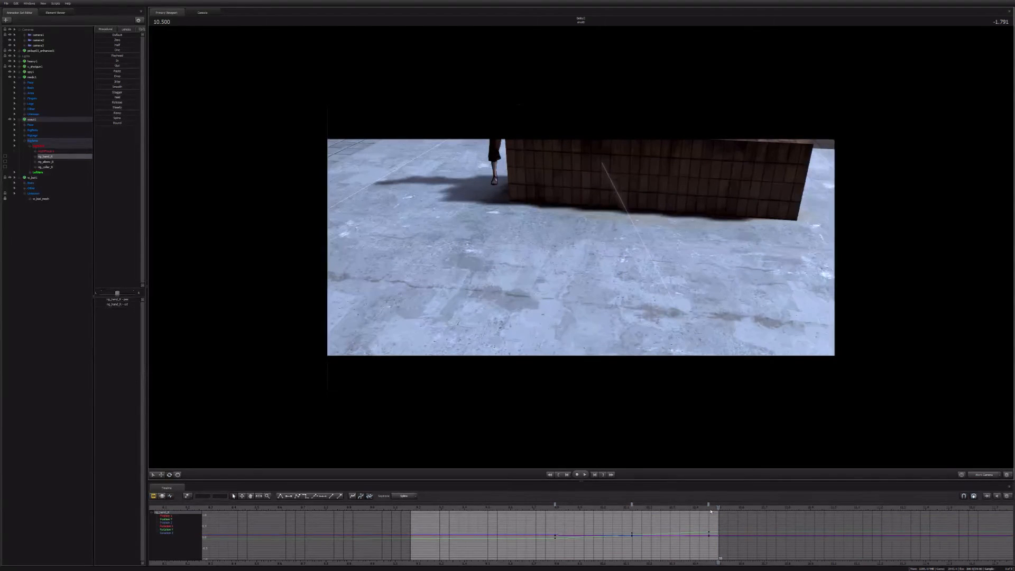
# Step: At 10.125, move the Scout's right hand control outward and rotate it so the bat rests across his shoulders
pyautogui.moveTo(711, 509); pyautogui.dragTo(633, 508)
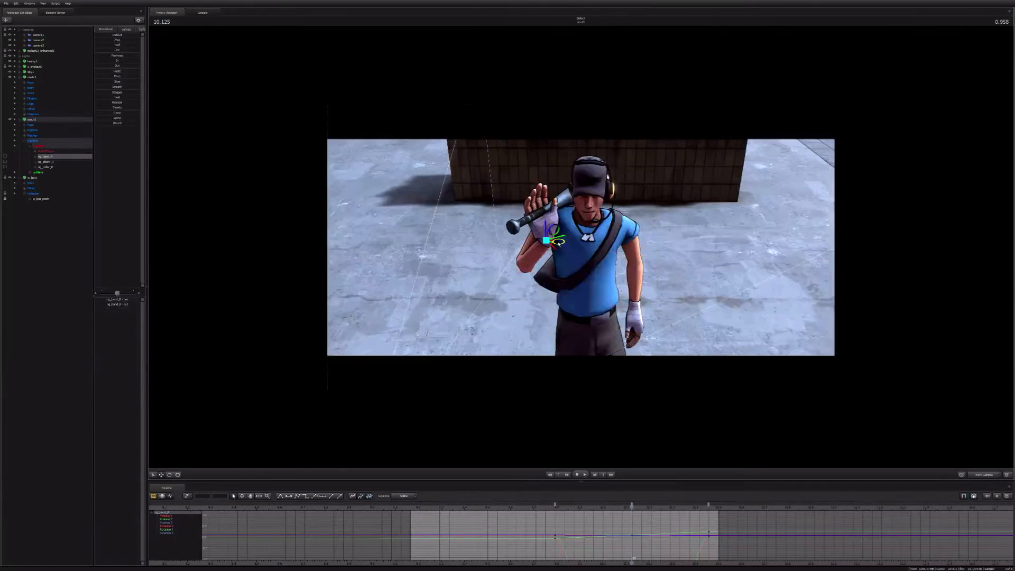
pyautogui.moveTo(559, 244); pyautogui.dragTo(547, 243)
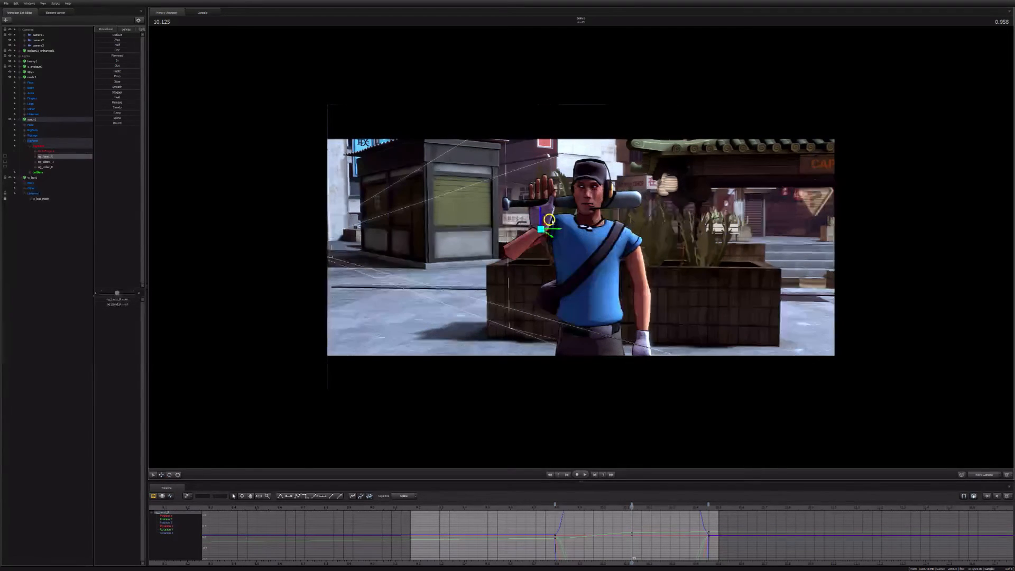
pyautogui.press('e')
pyautogui.moveTo(553, 222); pyautogui.dragTo(579, 273)
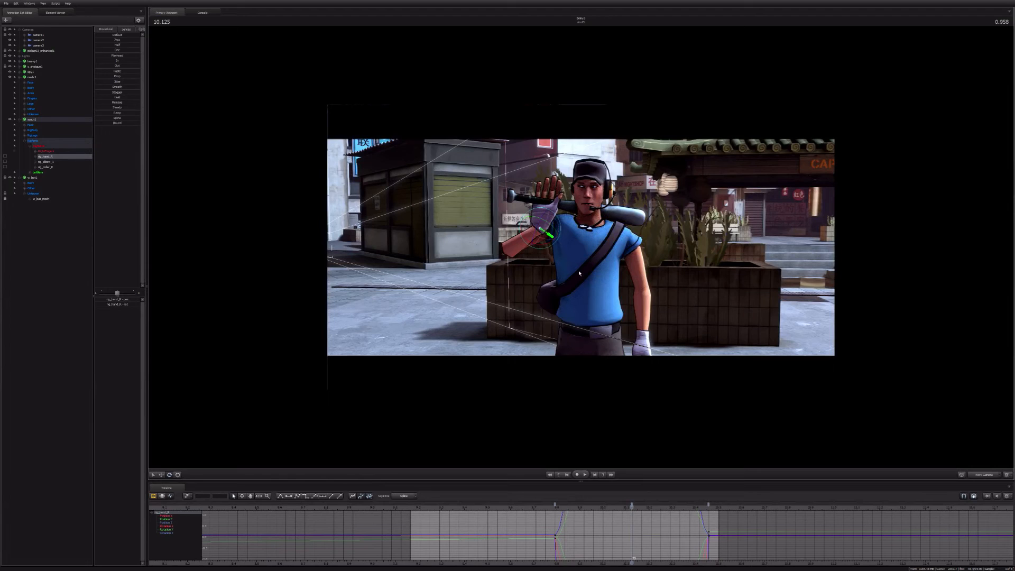
# Step: Carry the right hand's pose from the 10.125 keyframe over to 10.458, check its curves, and play the shot
pyautogui.click(631, 506)
pyautogui.press('Down')
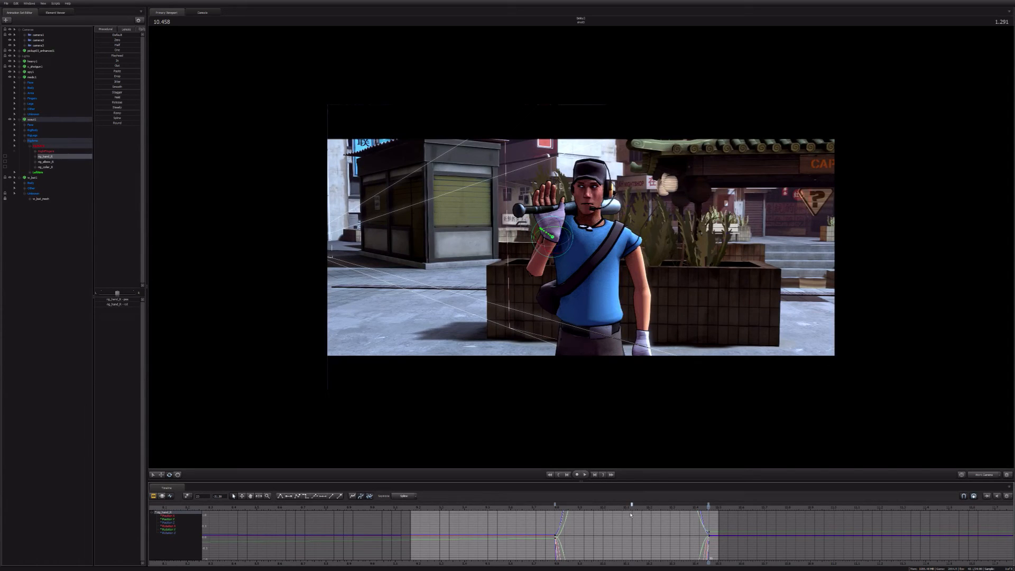
pyautogui.press('Delete')
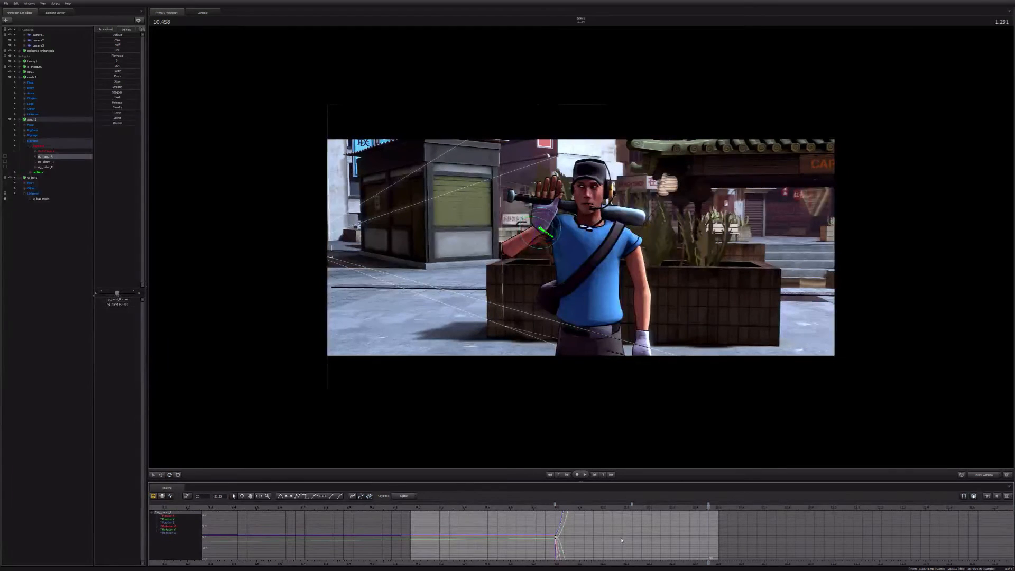
pyautogui.click(370, 496)
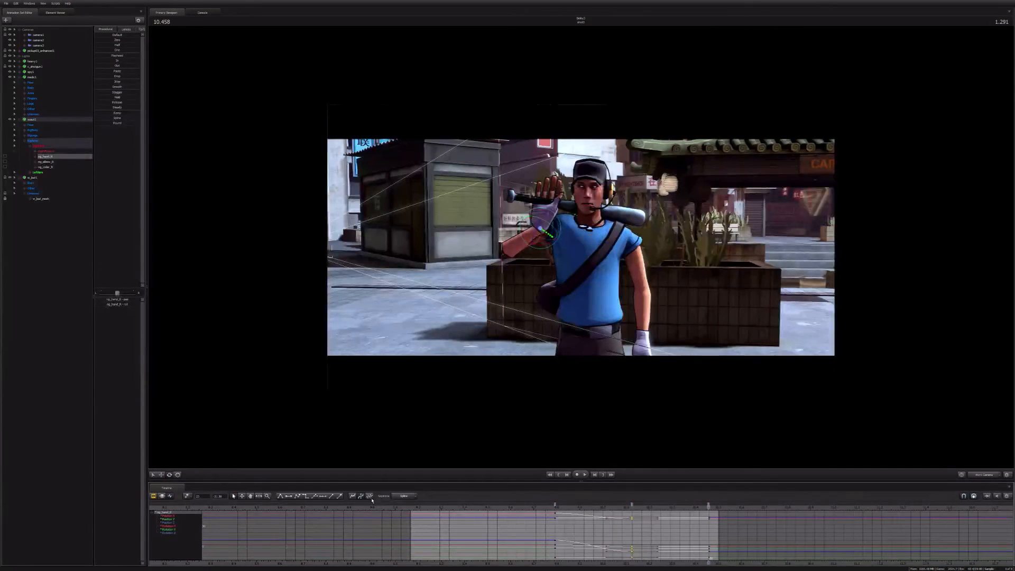
pyautogui.scroll(4, 584, 506)
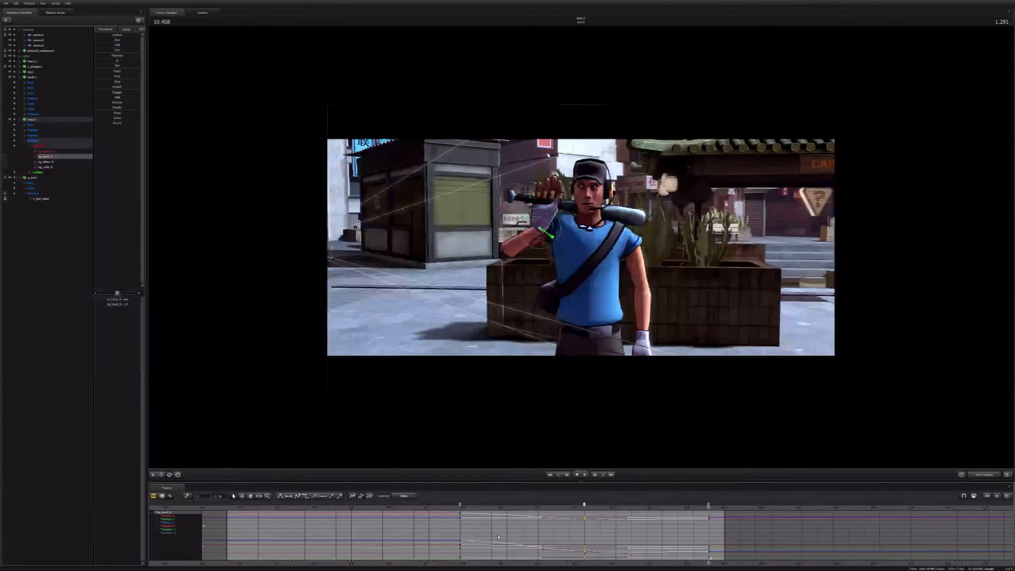
pyautogui.press('space')
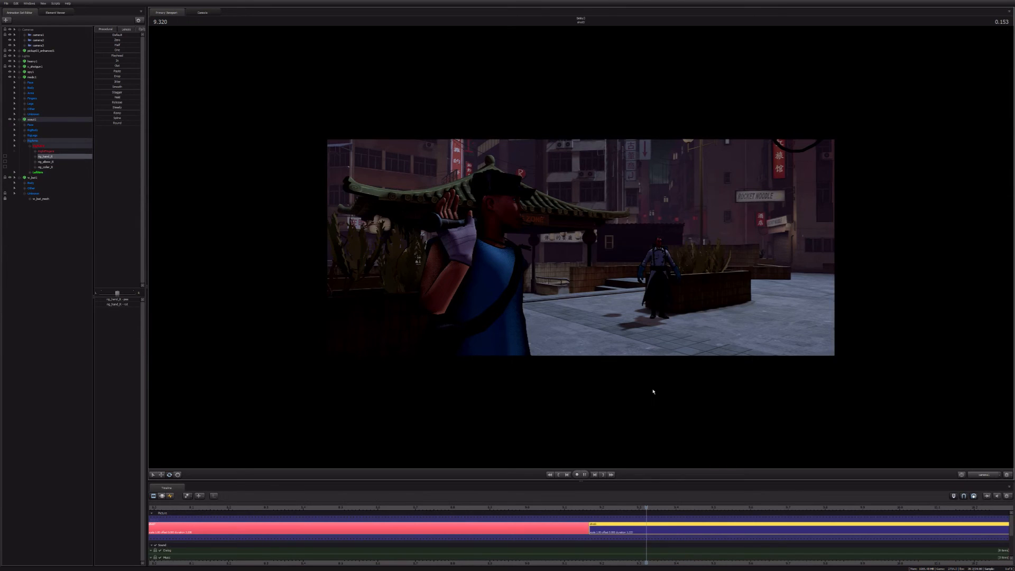
# Step: Add keyframes for the Scout's eye controls at 9.458 and 9.583
pyautogui.click(170, 497)
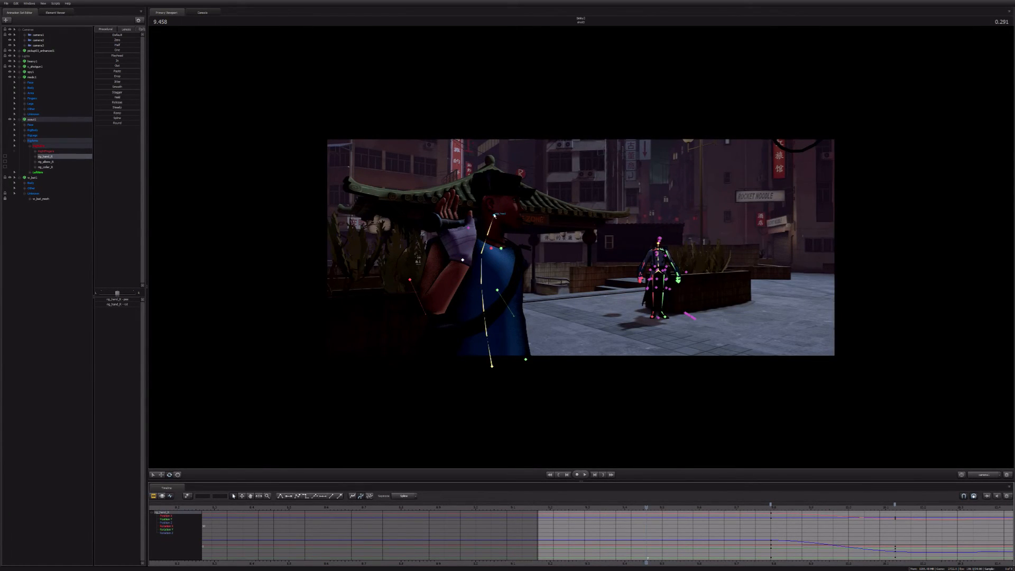
pyautogui.click(495, 216)
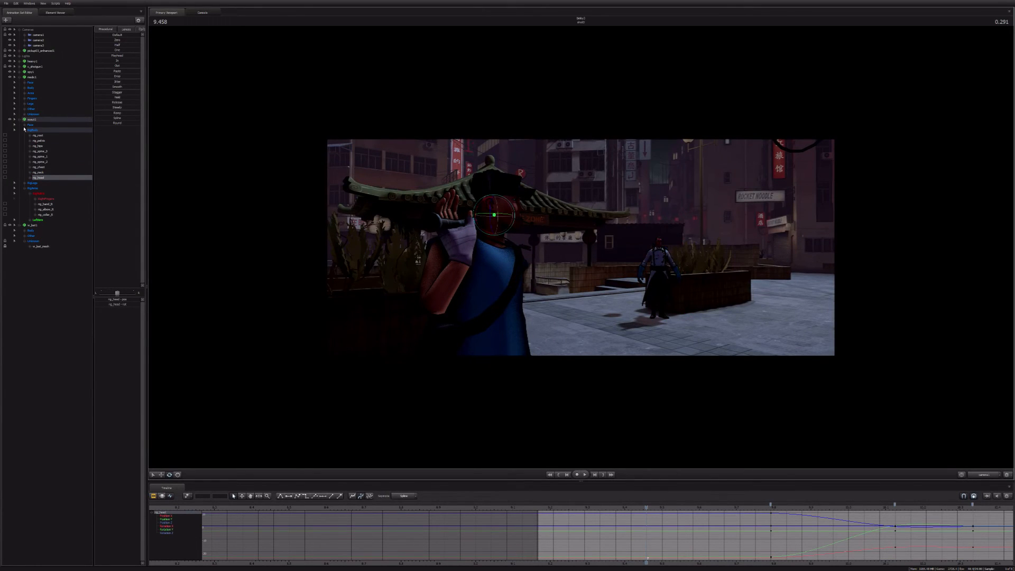
pyautogui.click(25, 126)
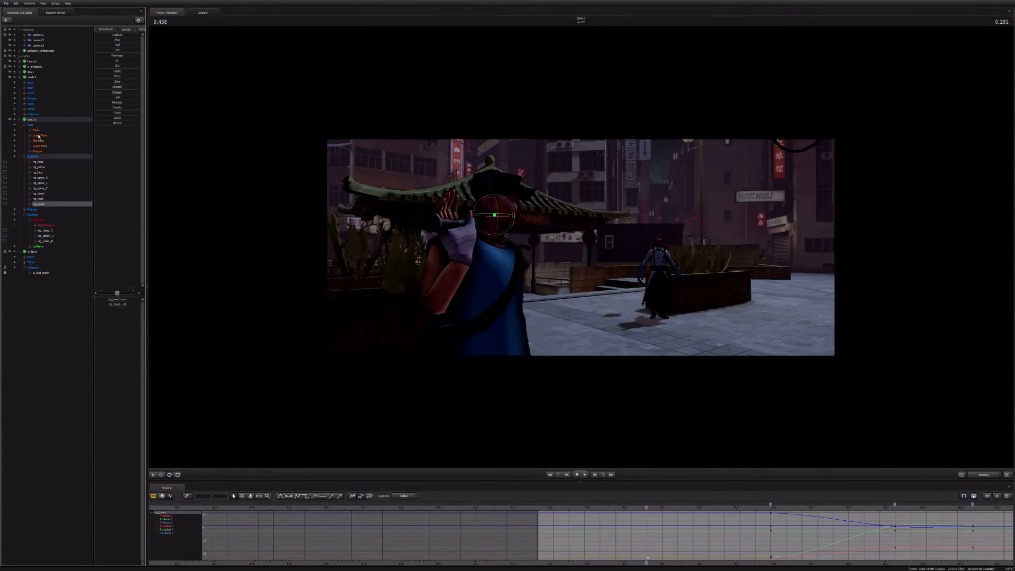
pyautogui.click(36, 130)
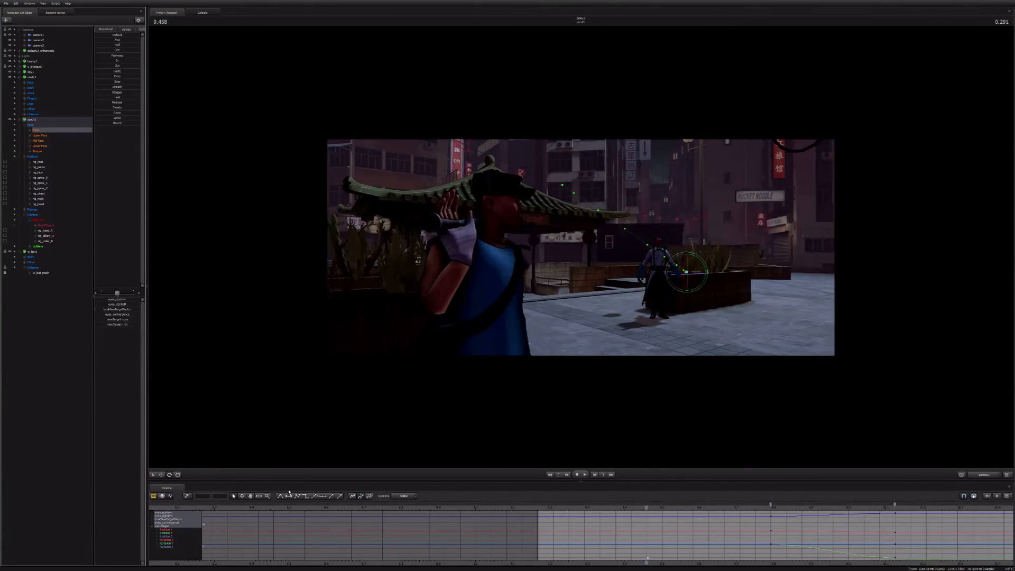
pyautogui.click(695, 510)
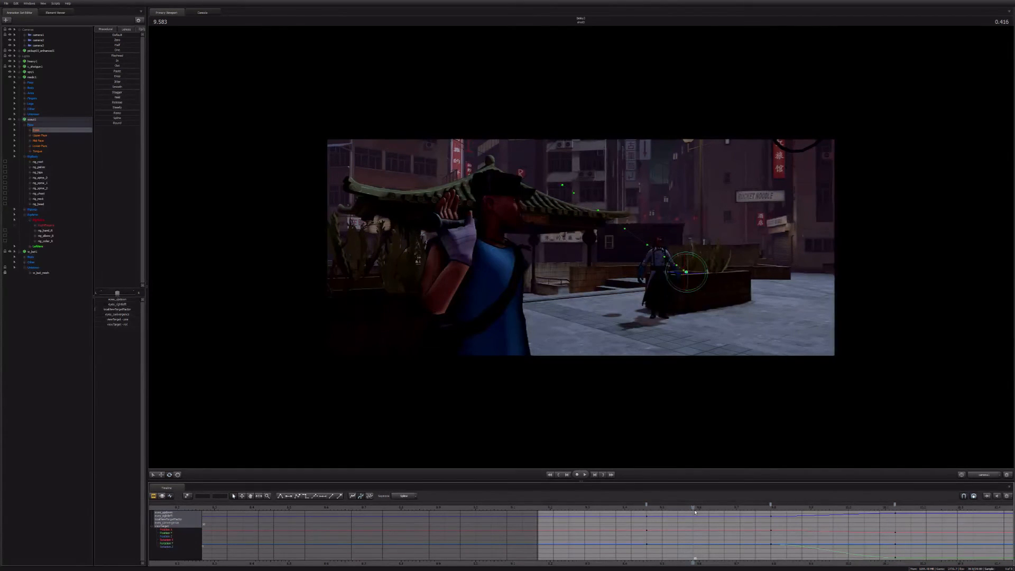
pyautogui.press('m')
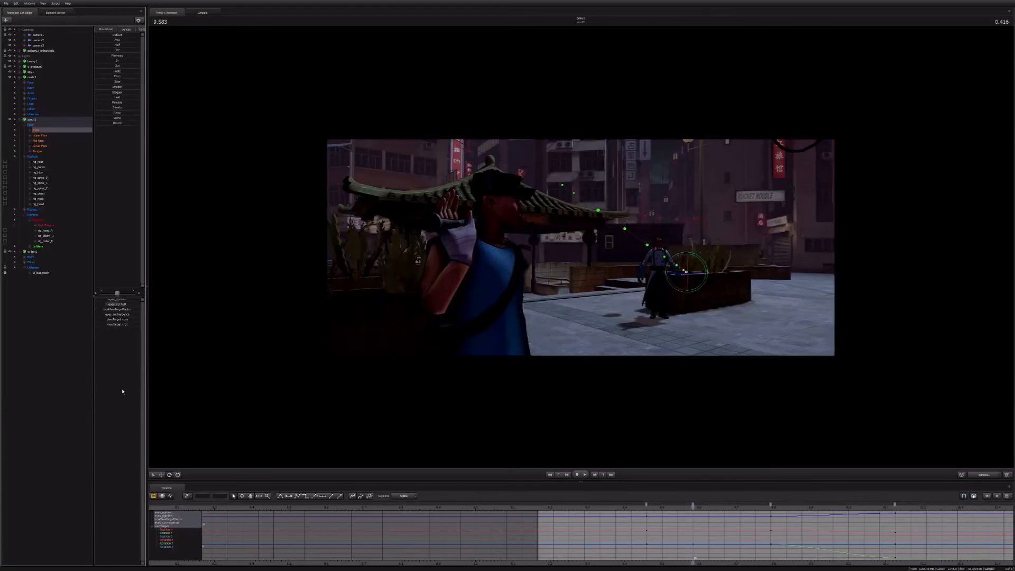
# Step: Examine the Scout's face and head controls up close through the work camera, and scrub through the neighbouring shots of the sequence
pyautogui.middleClick(624, 209)
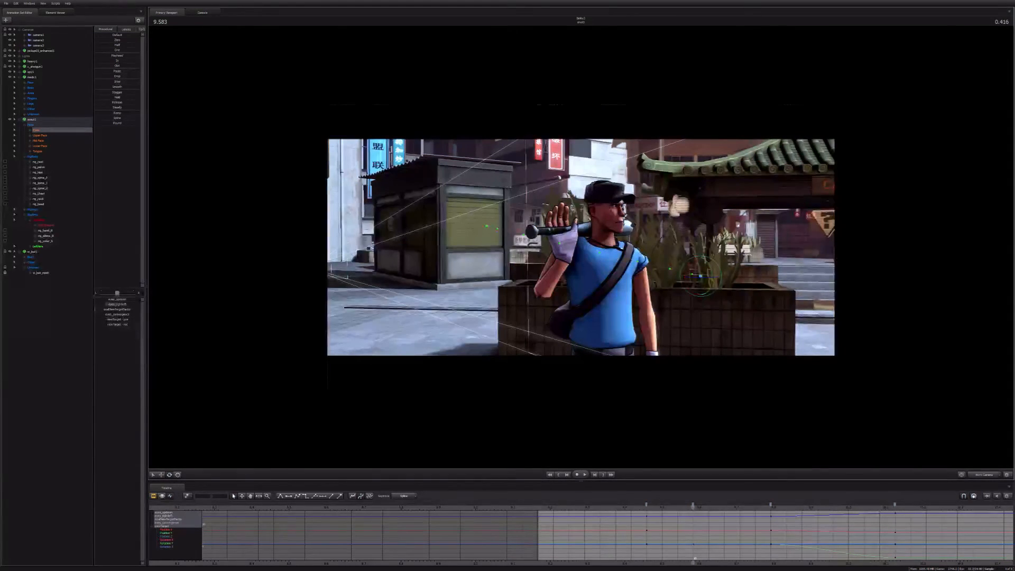
pyautogui.moveTo(624, 207); pyautogui.dragTo(626, 210)
pyautogui.press('w')
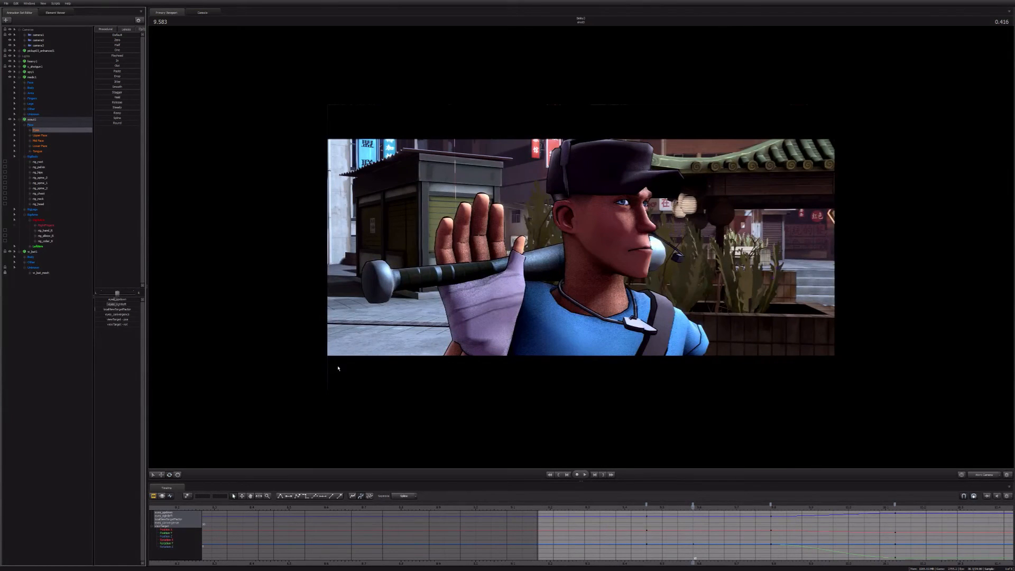
pyautogui.moveTo(338, 369); pyautogui.dragTo(340, 372)
pyautogui.press('d')
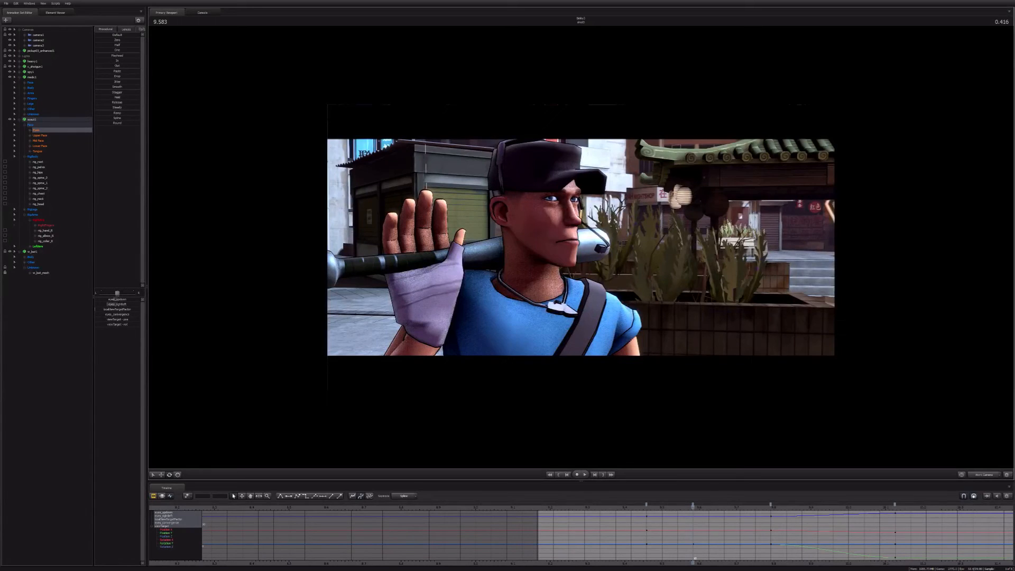
pyautogui.click(38, 204)
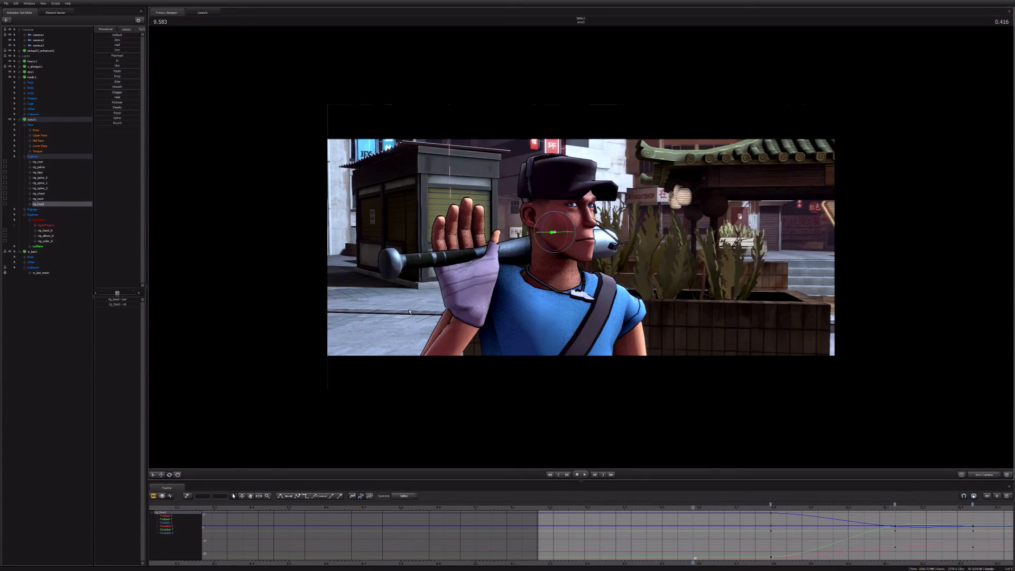
pyautogui.click(46, 197)
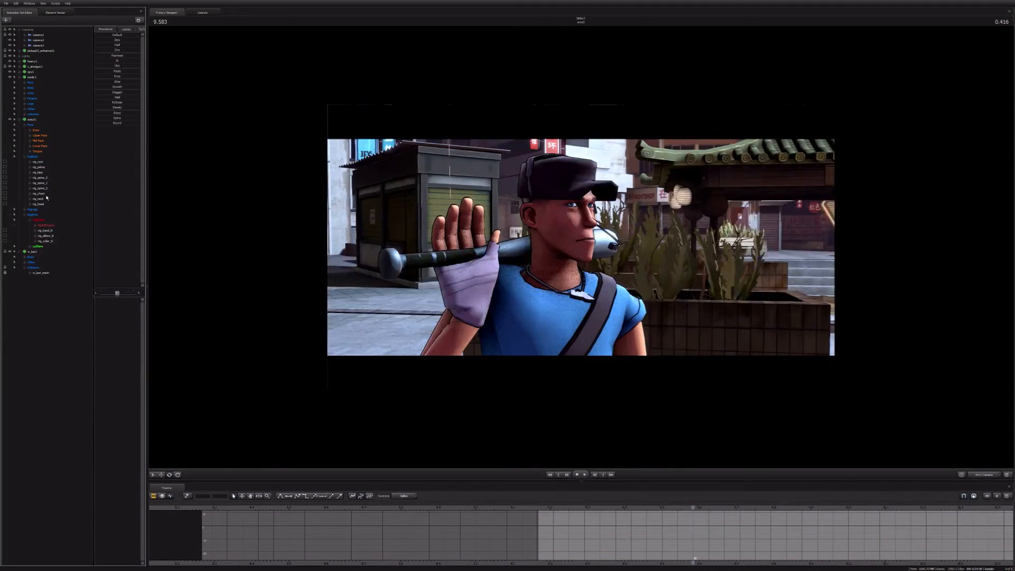
pyautogui.click(40, 135)
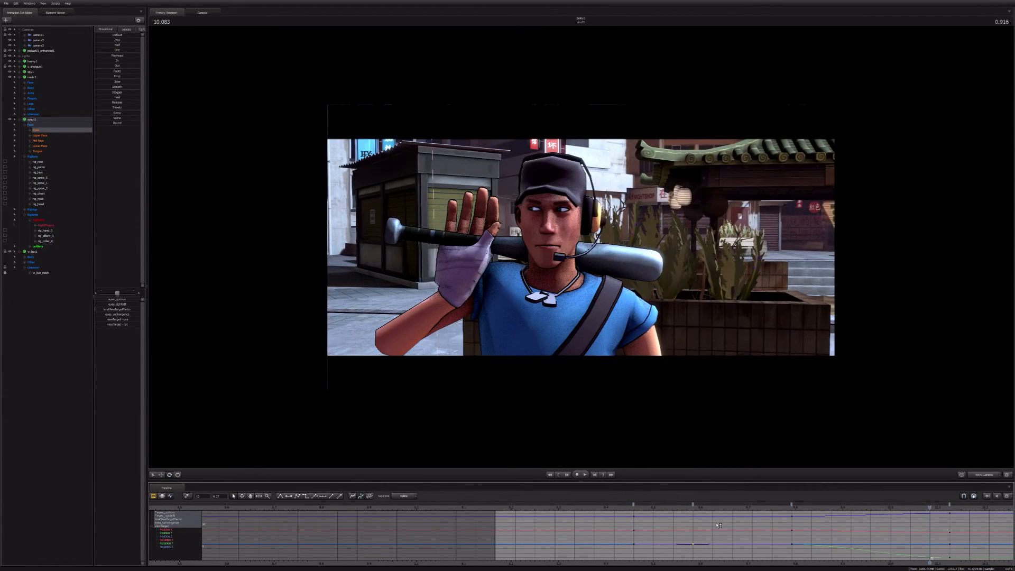
pyautogui.scroll(-3, 719, 525)
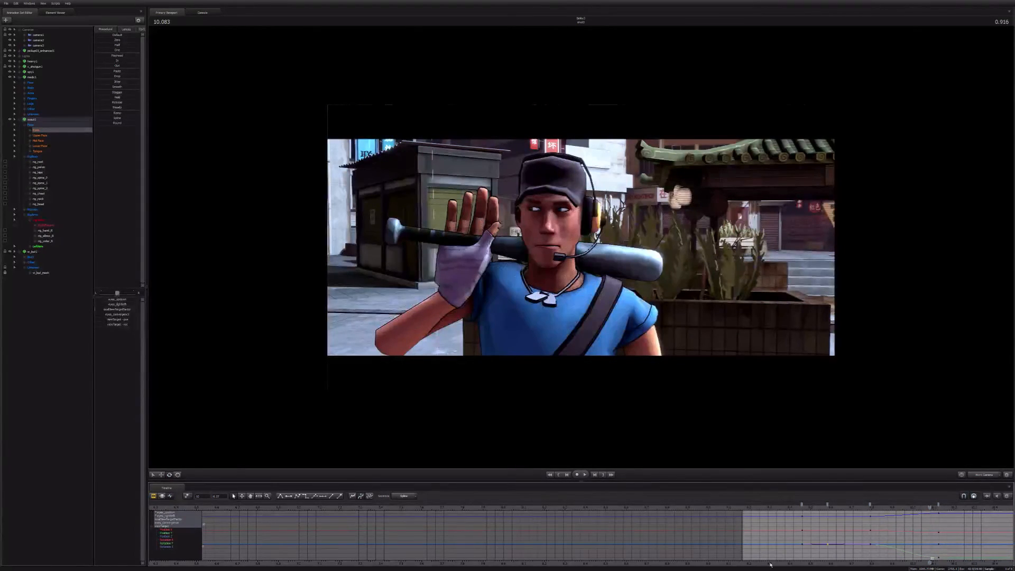
pyautogui.press('F2')
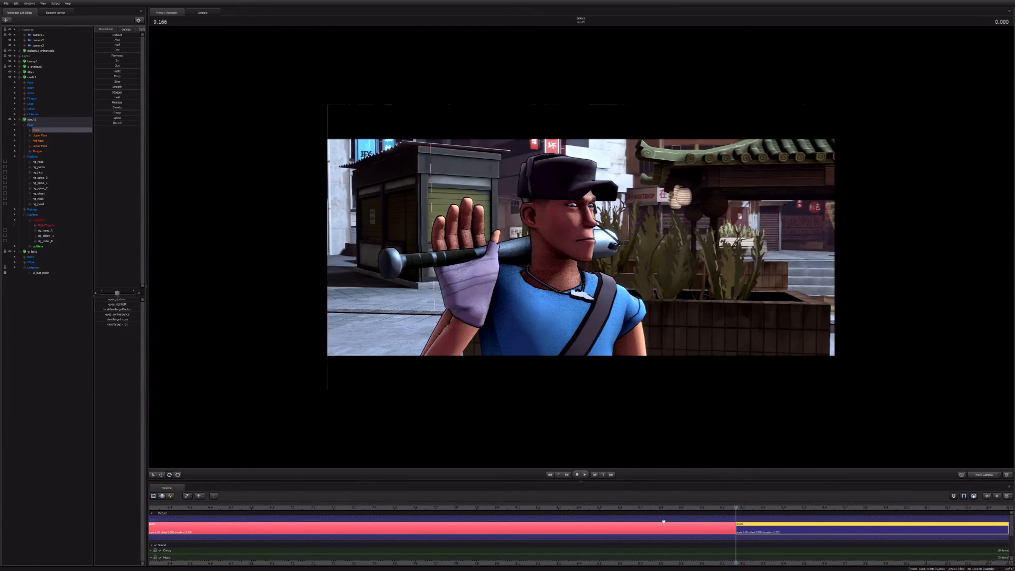
pyautogui.moveTo(663, 521); pyautogui.dragTo(383, 523)
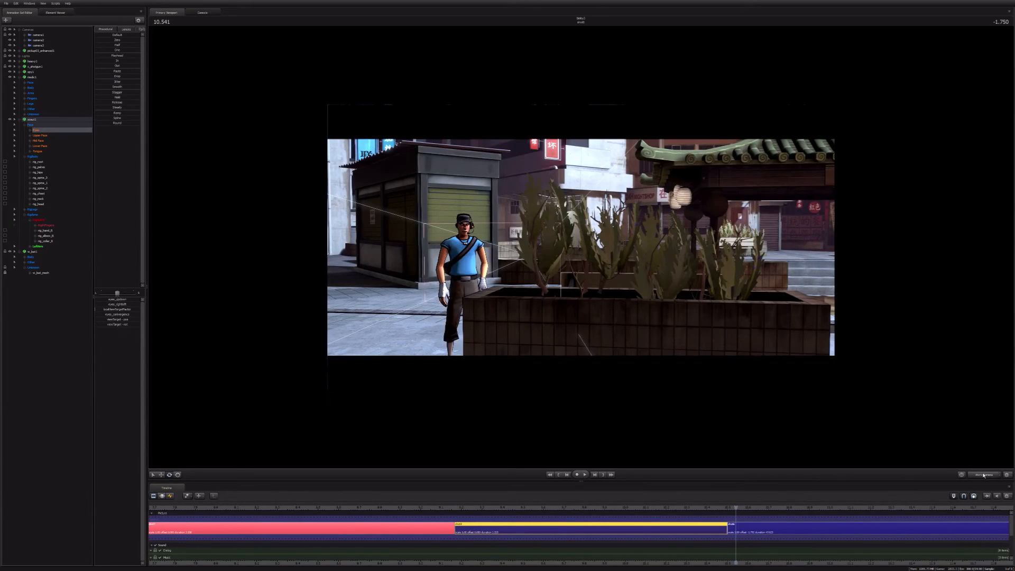
pyautogui.click(985, 475)
# Step: Raise the Scout's outer brows at 9.583, carry the pose to 9.791, and play the shot from the scene camera
pyautogui.click(512, 510)
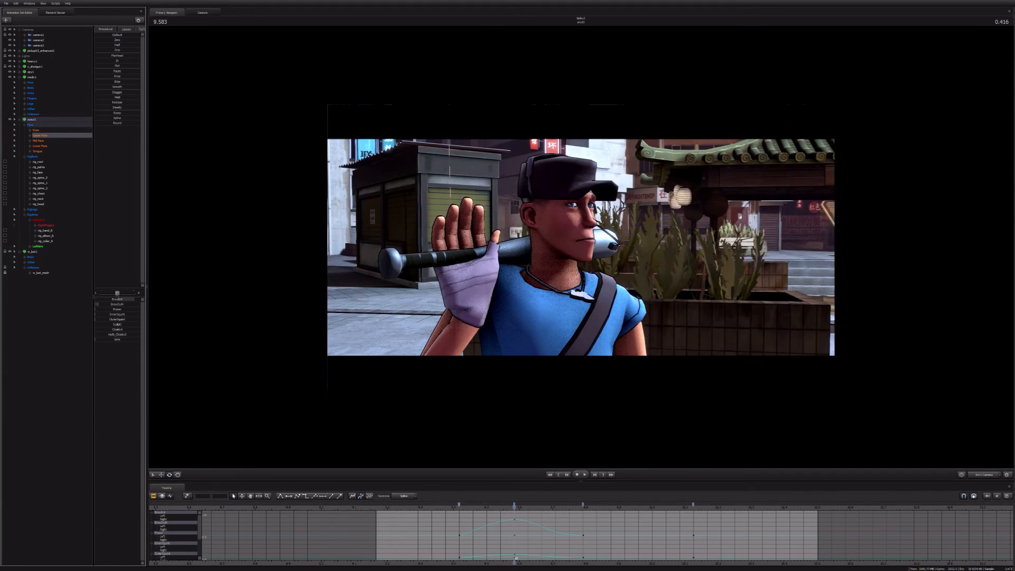
pyautogui.moveTo(98, 305); pyautogui.dragTo(129, 304)
pyautogui.click(515, 505)
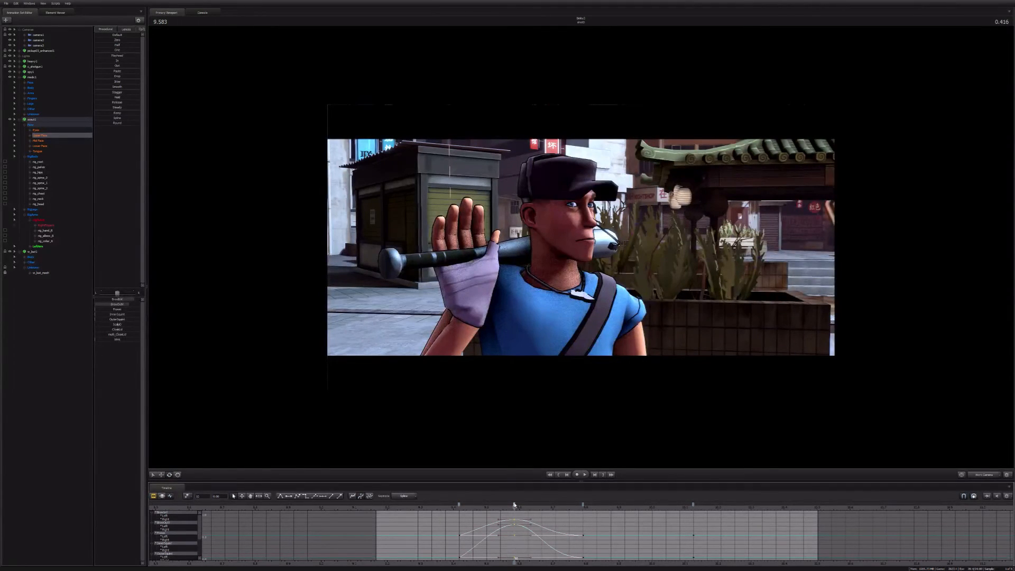
pyautogui.press('space')
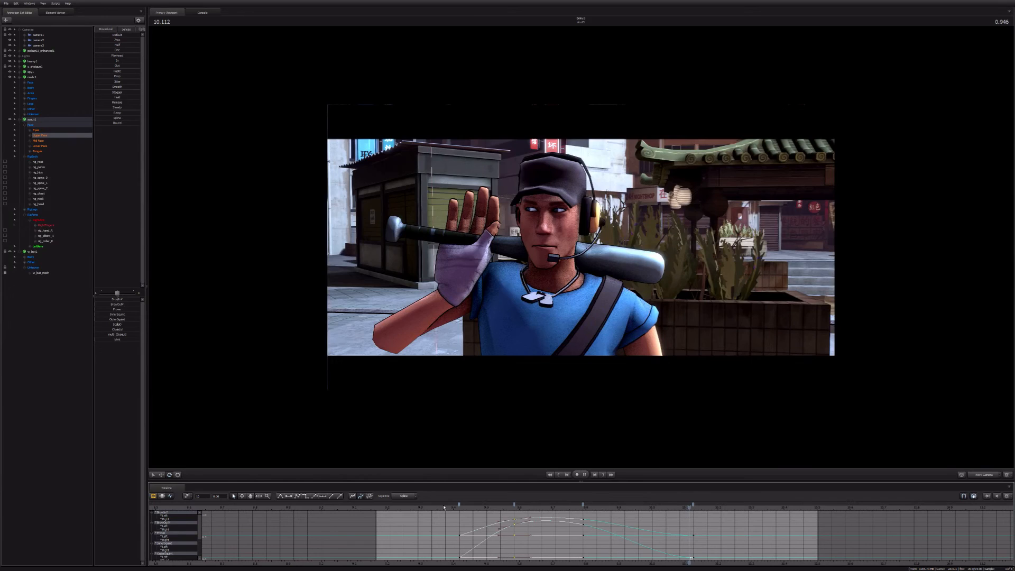
pyautogui.click(960, 475)
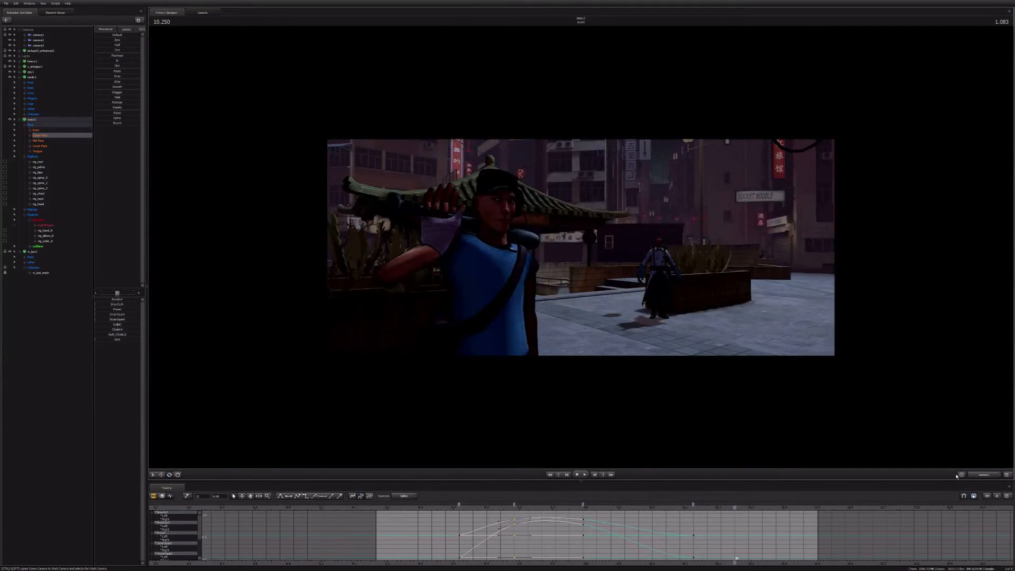
pyautogui.press('space')
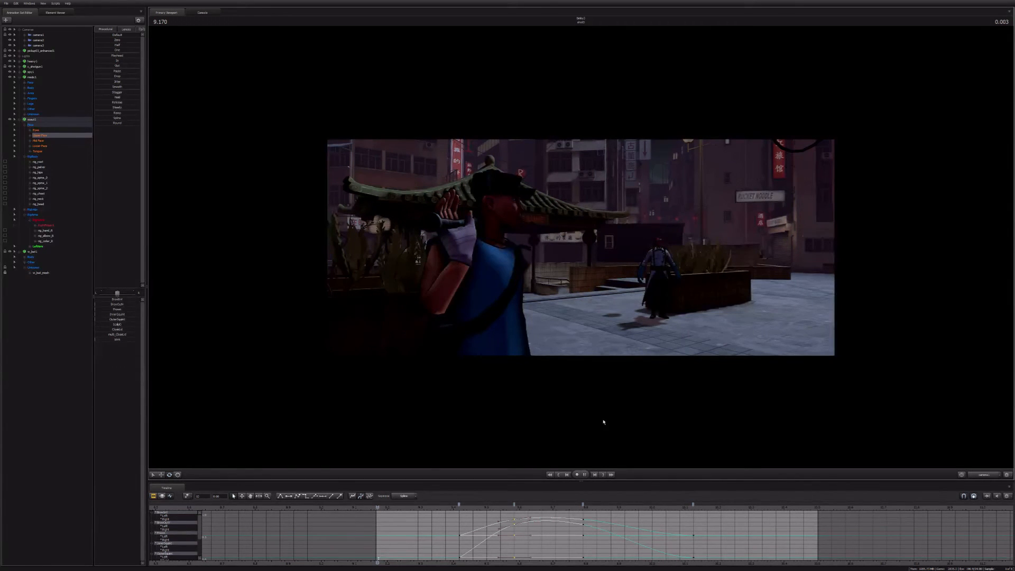
pyautogui.press('space')
# Step: Flatten the curve tangents of the Scout's upper-face keyframes at 9.583 and 9.791, and check the mid-face curves
pyautogui.keyDown('ctrl'); pyautogui.click(584, 505); pyautogui.keyUp('ctrl')
pyautogui.click(323, 496)
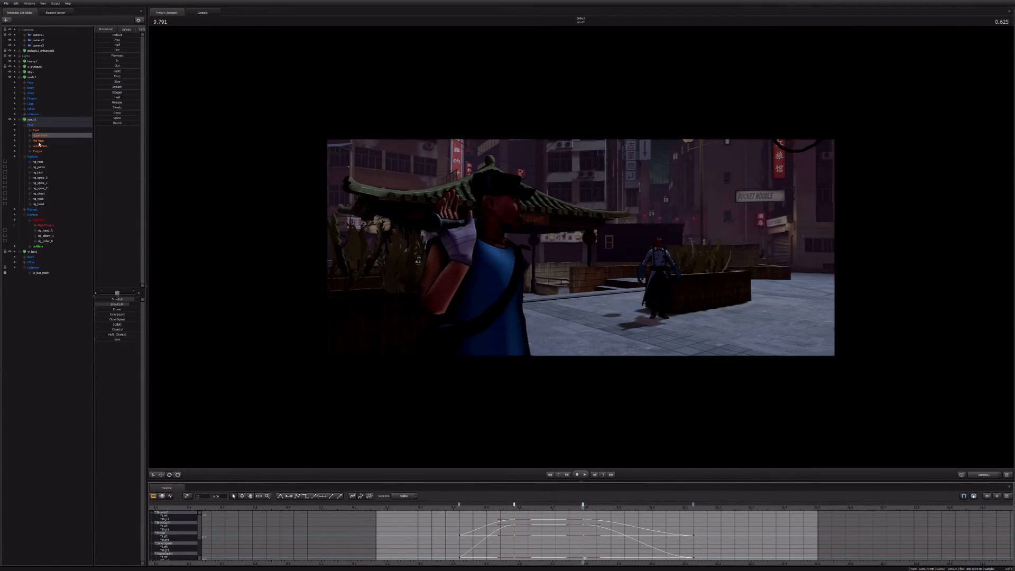
pyautogui.click(40, 141)
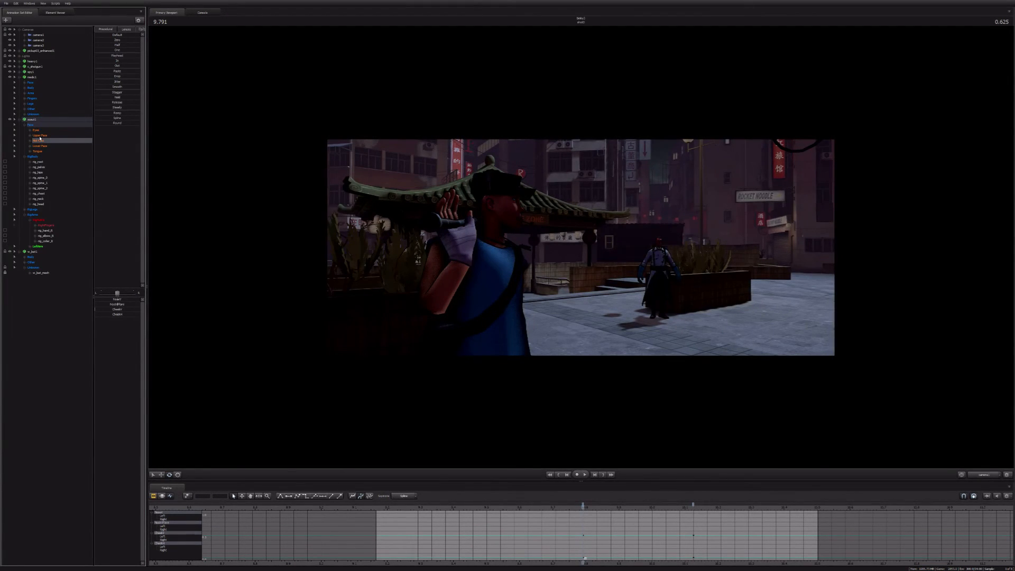
# Step: Select the Scout's eye keyframes at 9.791 in the graph and play the shot
pyautogui.click(36, 130)
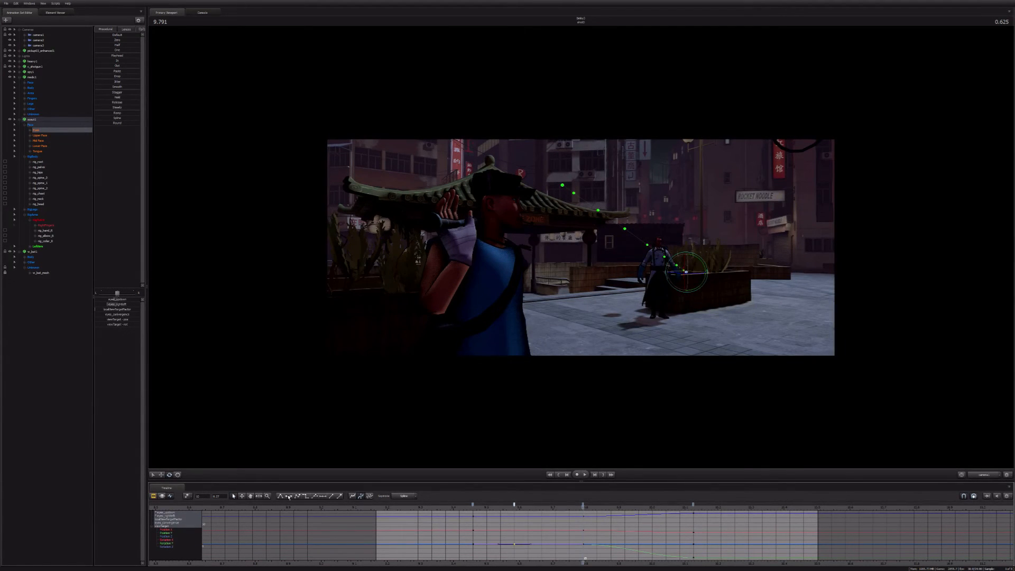
pyautogui.moveTo(596, 512); pyautogui.dragTo(570, 557)
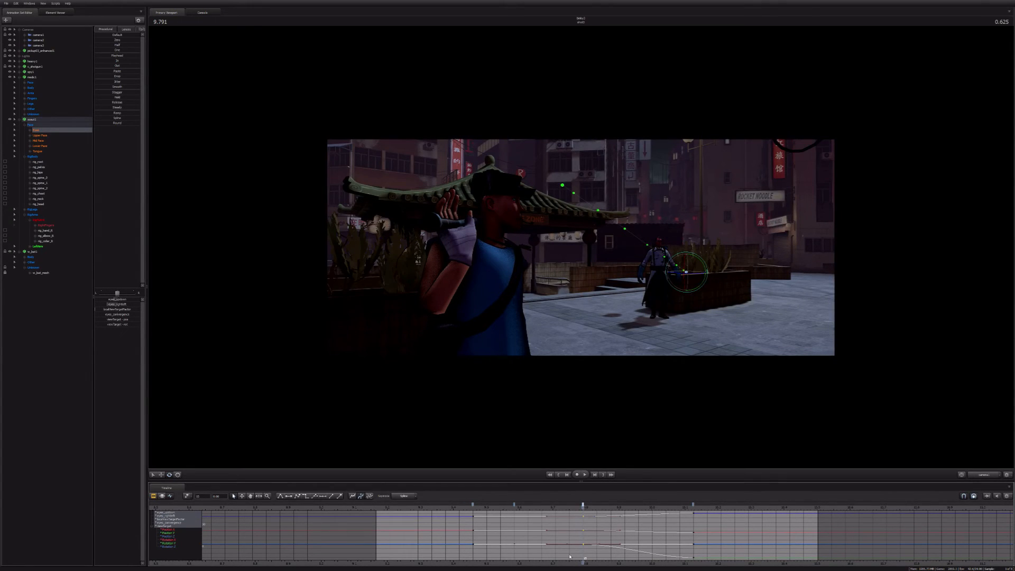
pyautogui.press('space')
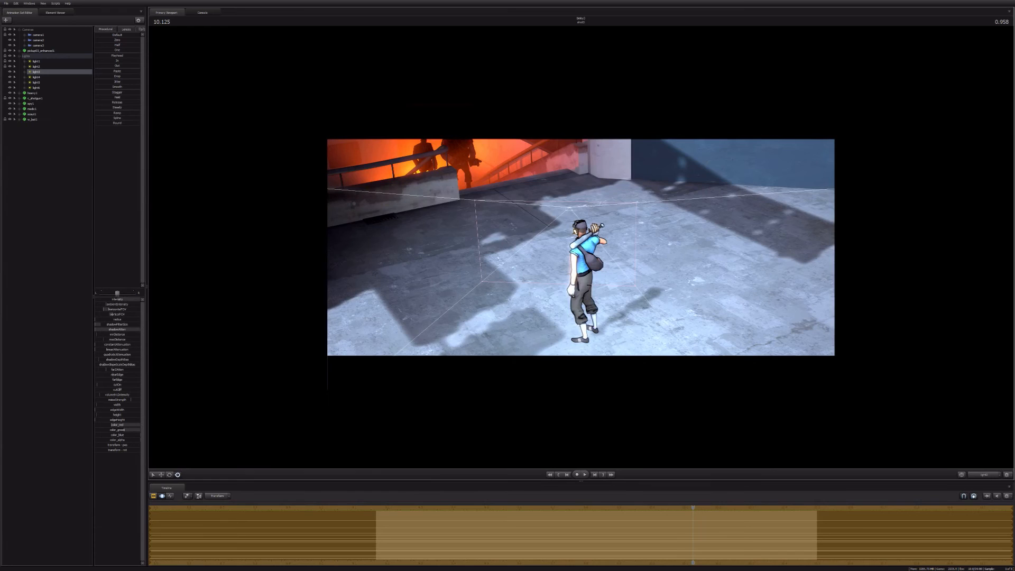
# Step: Move light3 closer above and behind the Scout and reduce its maximum distance
pyautogui.press('w')
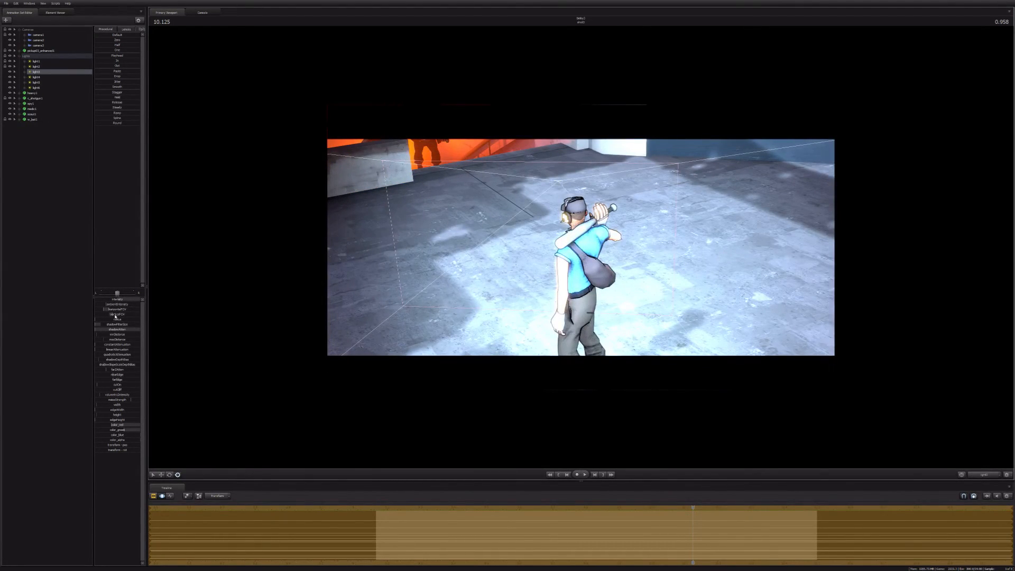
pyautogui.moveTo(115, 340); pyautogui.dragTo(108, 340)
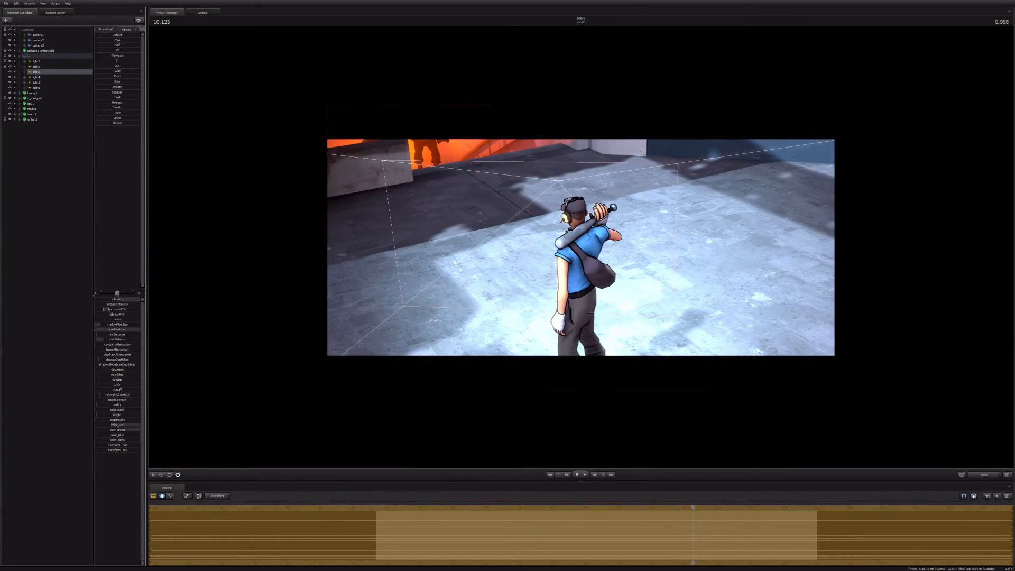
# Step: Try raising light3's minimum distance to its upper limit and moving the light closer to the Scout
pyautogui.moveTo(109, 334); pyautogui.dragTo(141, 335)
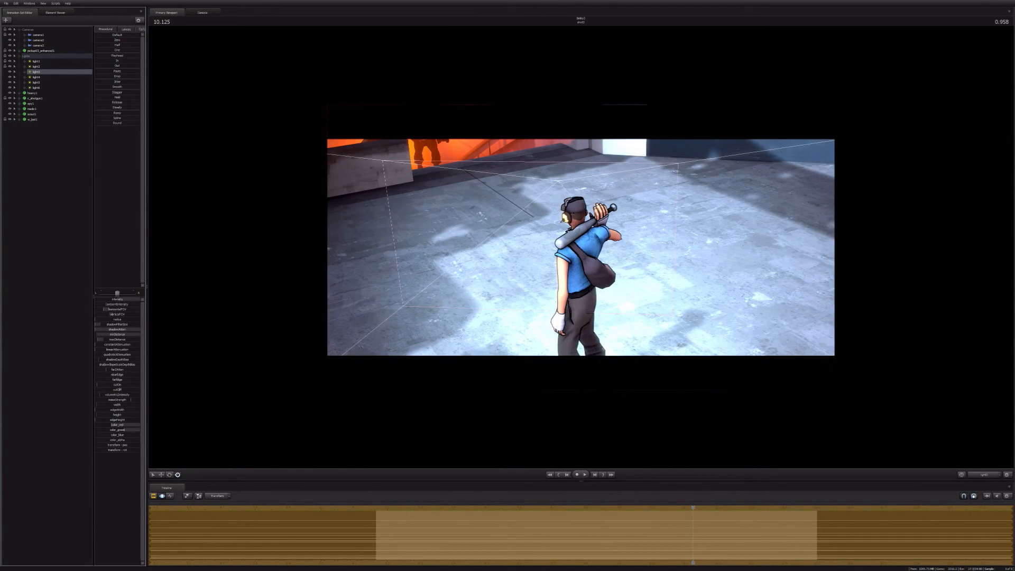
pyautogui.moveTo(581, 248); pyautogui.dragTo(581, 233)
pyautogui.press('w')
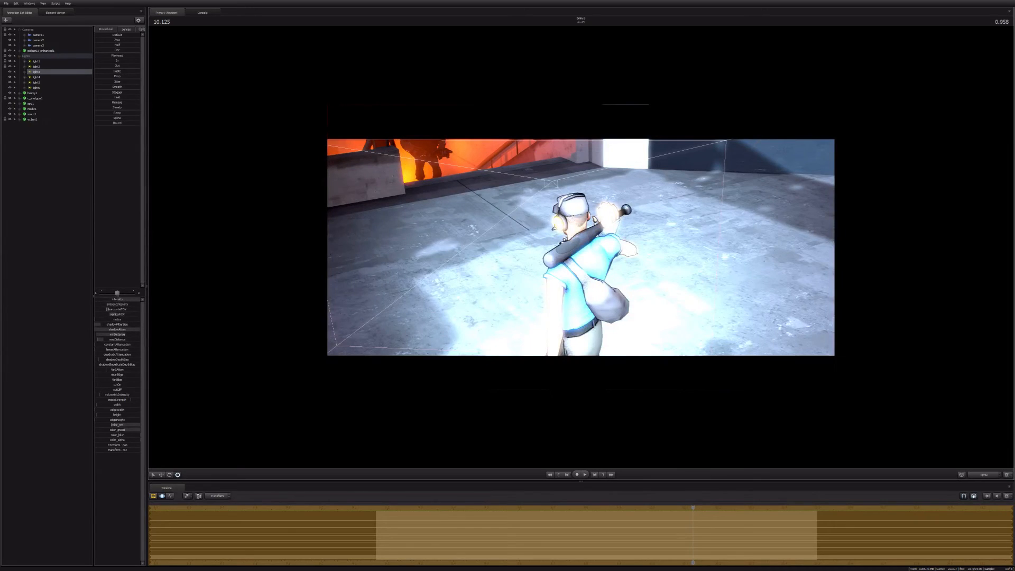
pyautogui.hotkey('ctrl', 'z')
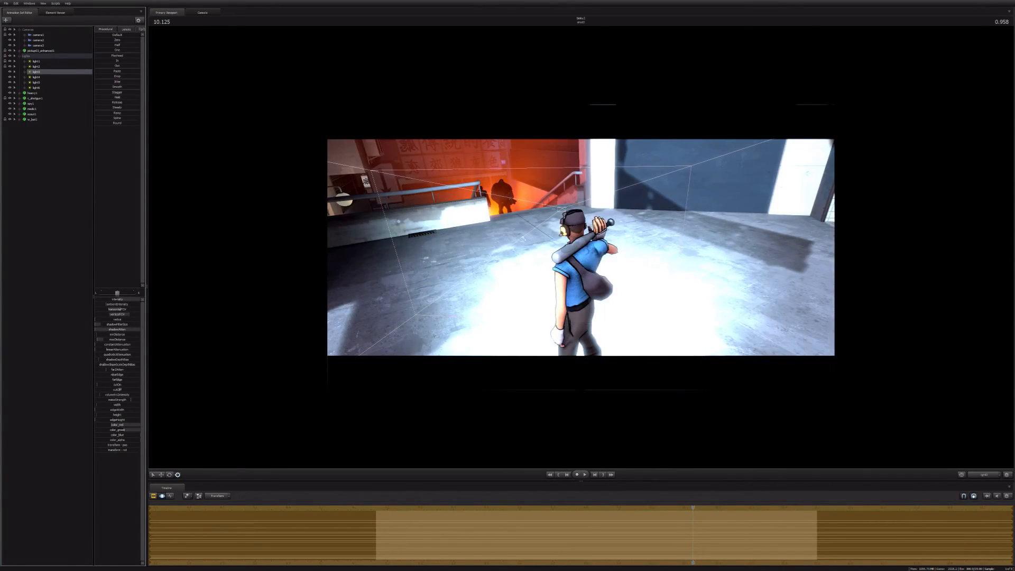
# Step: Fine-tune light3's maximum distance, centre its beam on the Scout, and apply an option to its intensity control
pyautogui.moveTo(117, 340); pyautogui.dragTo(116, 339)
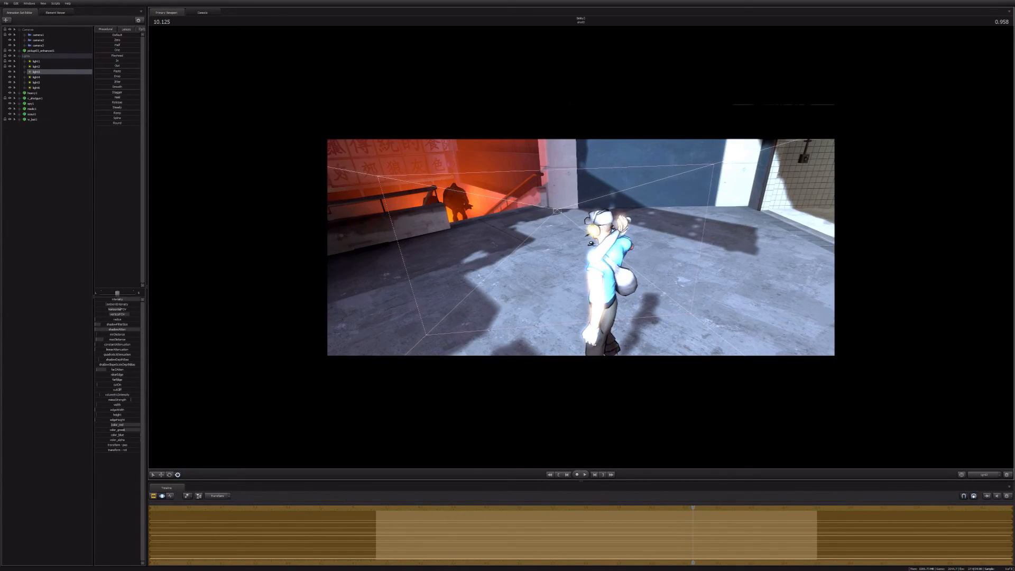
pyautogui.moveTo(581, 247); pyautogui.dragTo(608, 247)
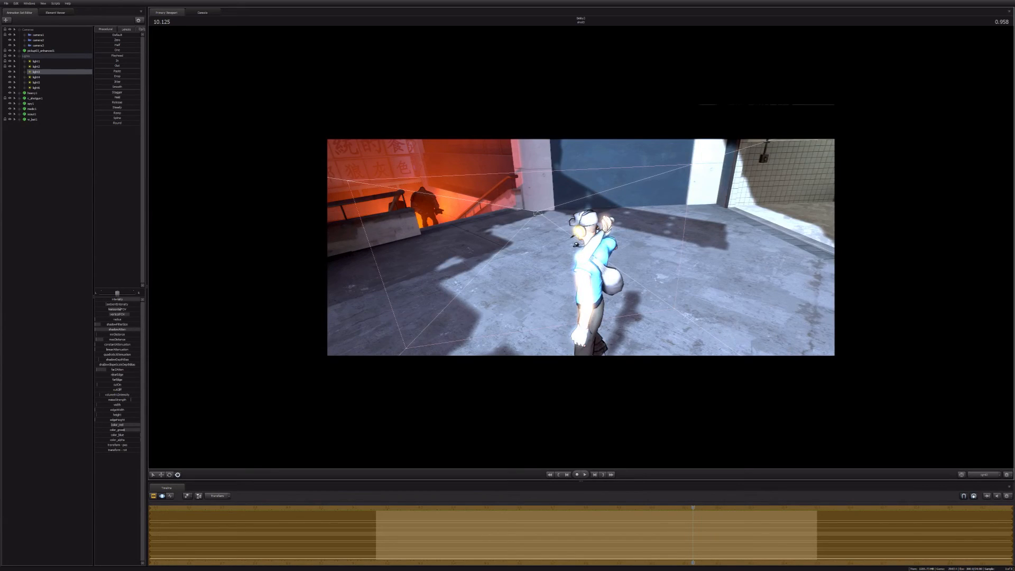
pyautogui.click(51, 342)
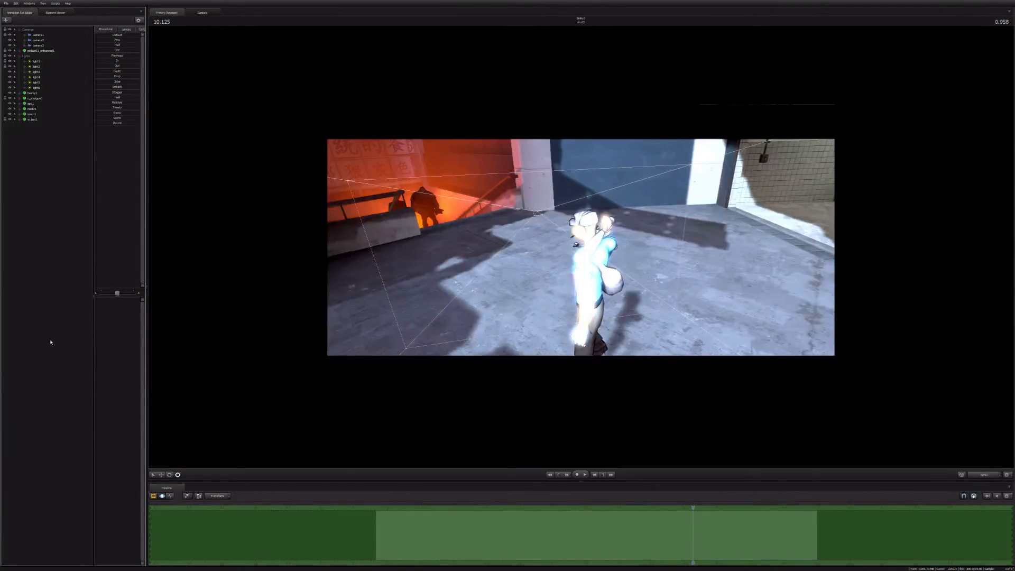
pyautogui.click(38, 87)
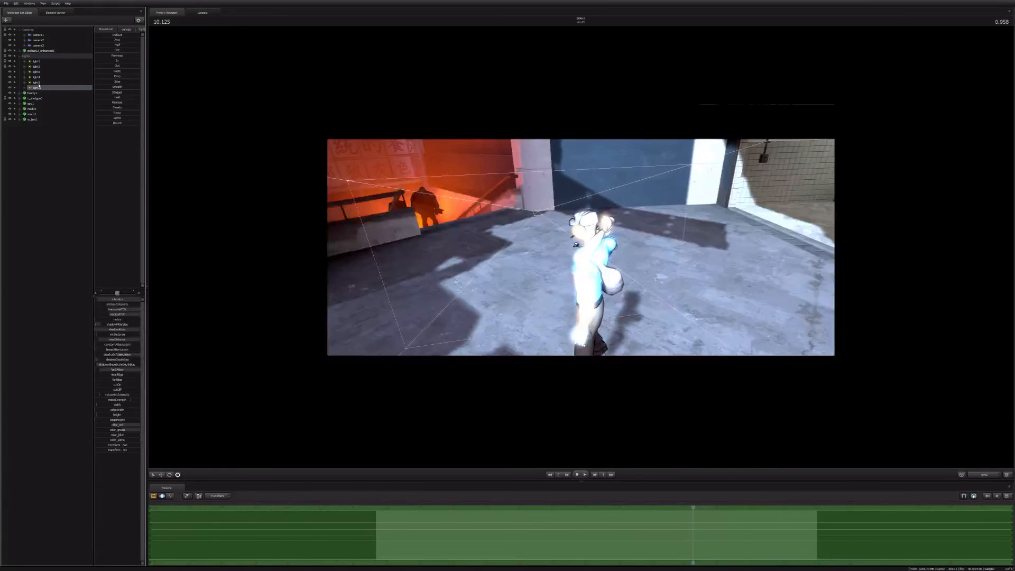
pyautogui.click(38, 72)
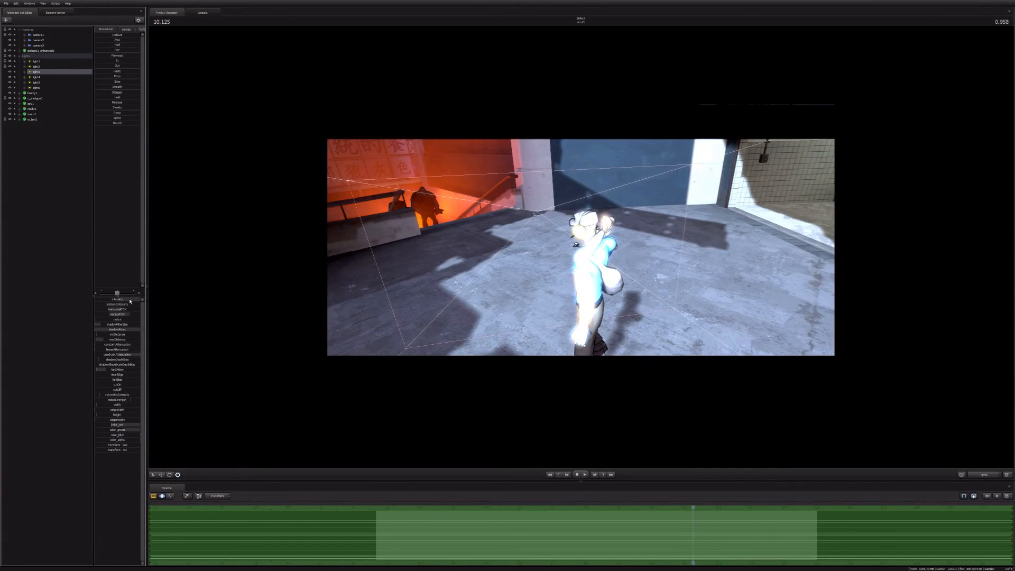
pyautogui.rightClick(130, 301)
pyautogui.click(136, 307)
# Step: Check light3's effect through the shot camera and open a secondary viewport beside the light's view
pyautogui.click(982, 475)
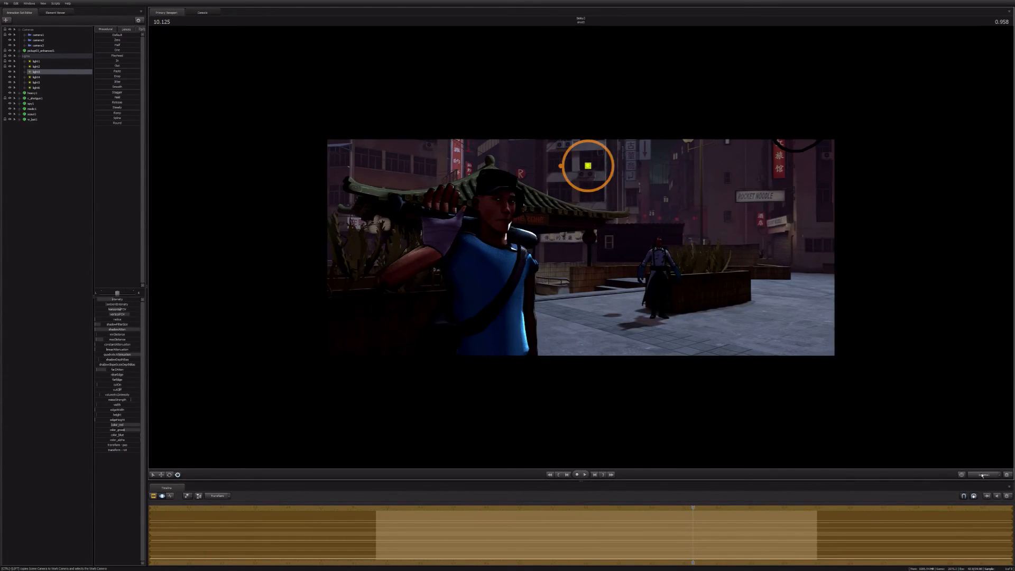
pyautogui.click(982, 474)
pyautogui.click(29, 3)
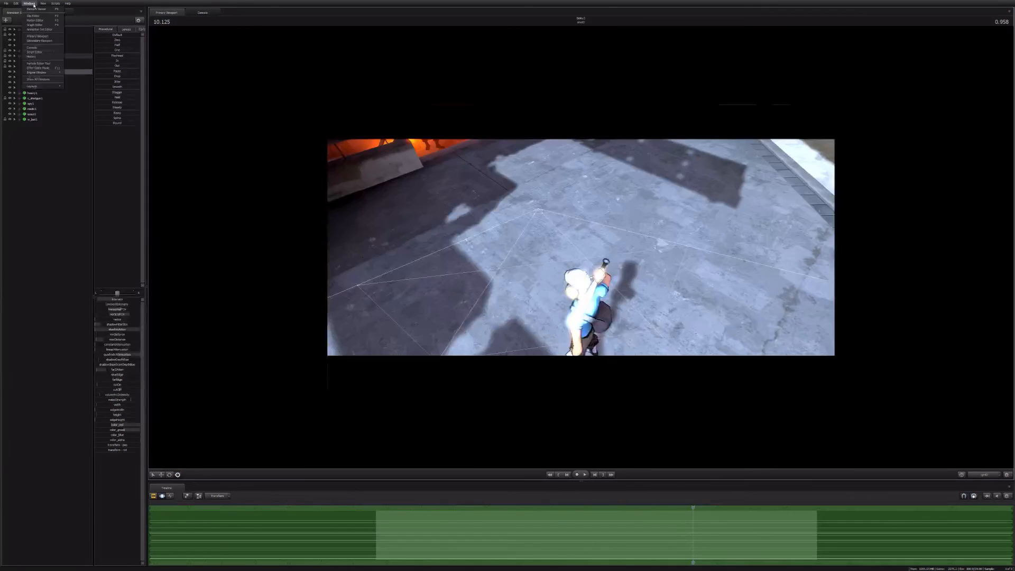
pyautogui.click(39, 41)
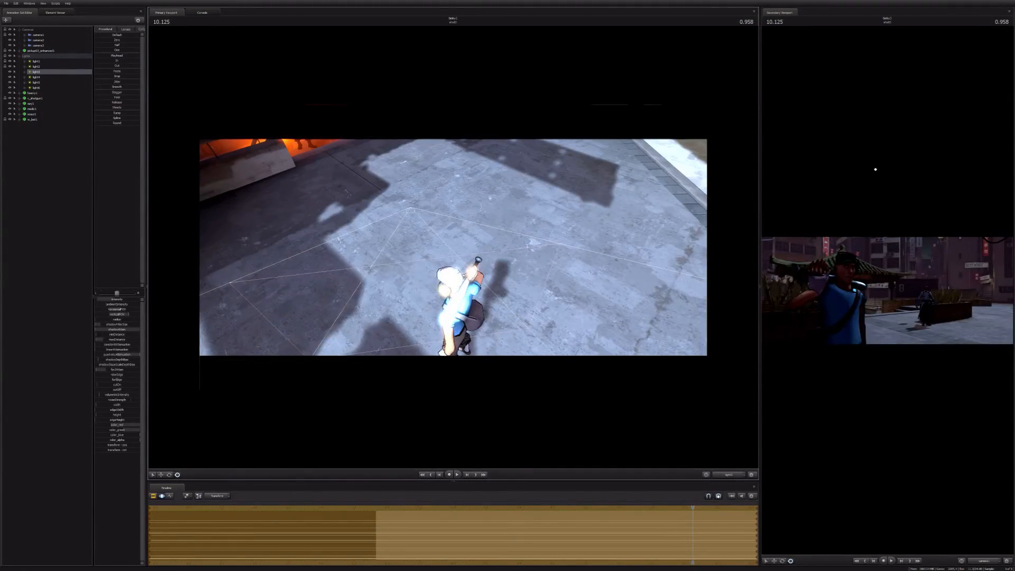
# Step: Swing light3 around the Scout to a low angle and aim it up at him
pyautogui.moveTo(453, 247); pyautogui.dragTo(339, 264)
pyautogui.press('d')
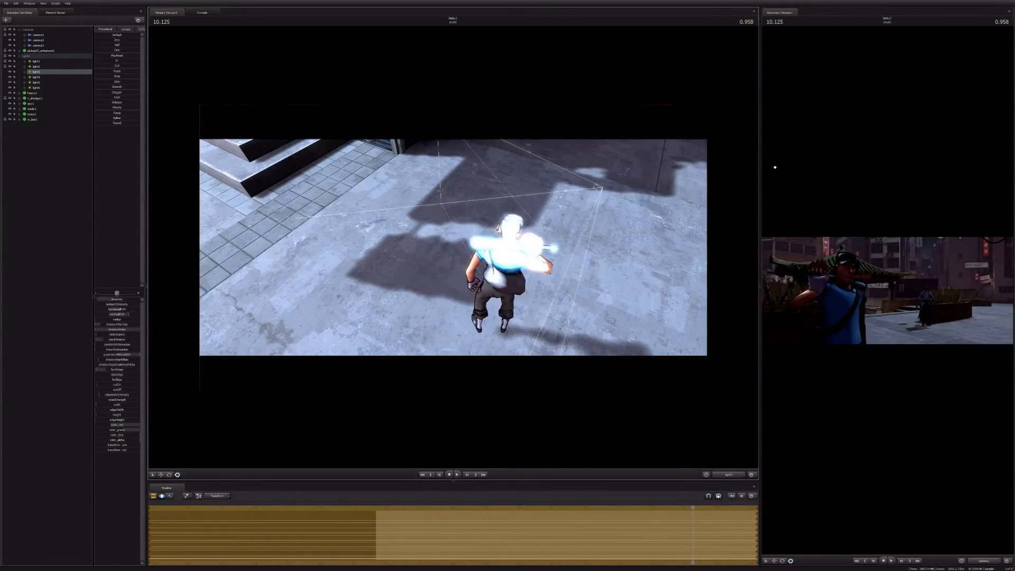
pyautogui.moveTo(453, 247); pyautogui.dragTo(483, 243)
pyautogui.press('d')
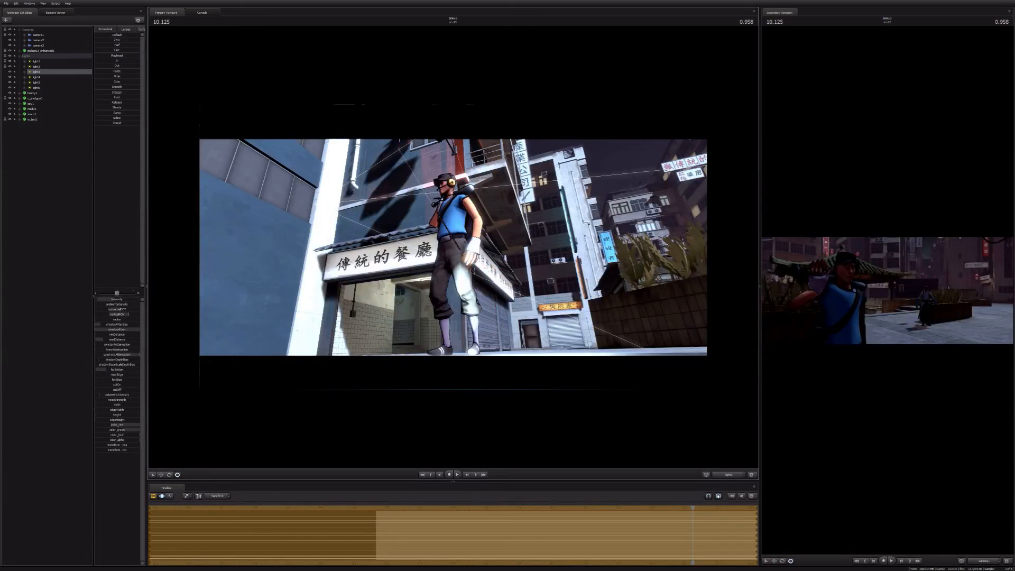
pyautogui.moveTo(454, 247); pyautogui.dragTo(444, 270)
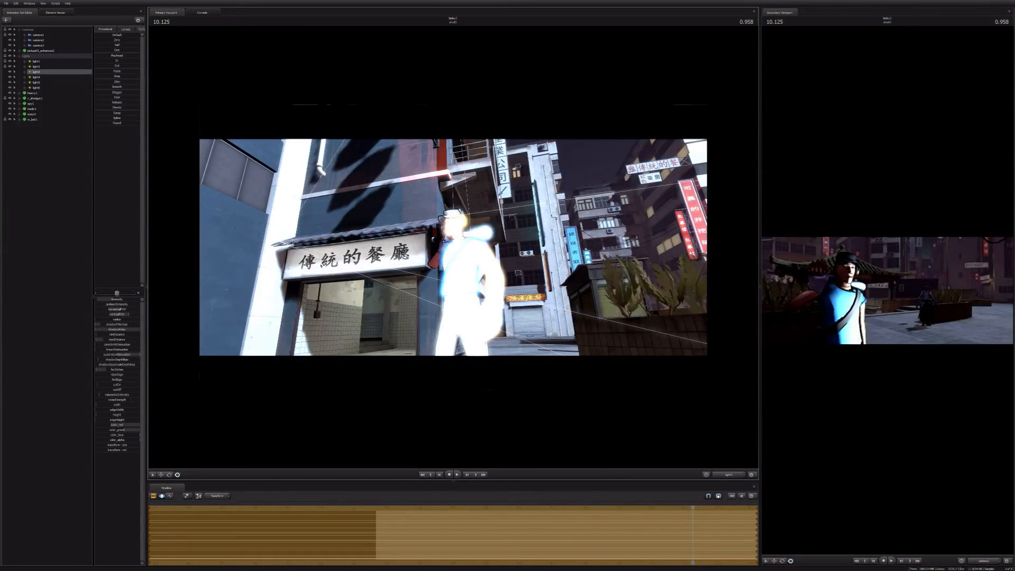
# Step: Swing light3 around the Scout to his front side at a low angle and lower its intensity
pyautogui.moveTo(453, 247); pyautogui.dragTo(455, 296)
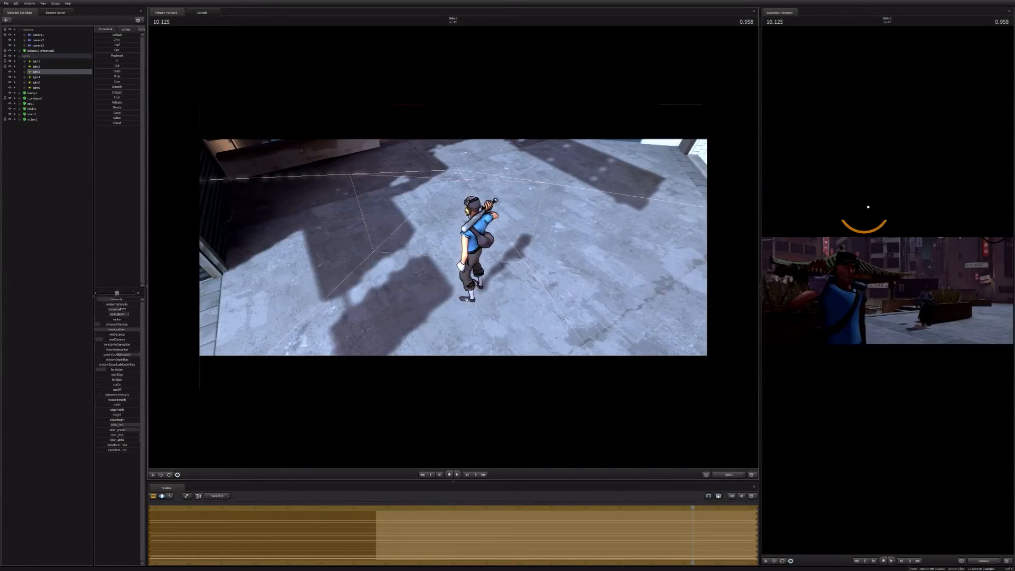
pyautogui.moveTo(453, 247); pyautogui.dragTo(449, 198)
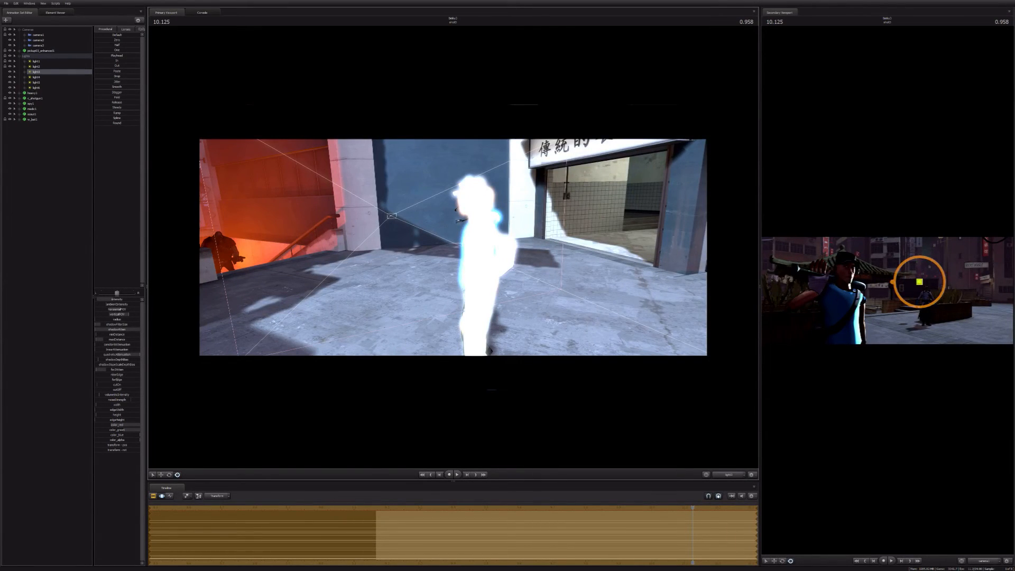
pyautogui.moveTo(118, 299); pyautogui.dragTo(104, 299)
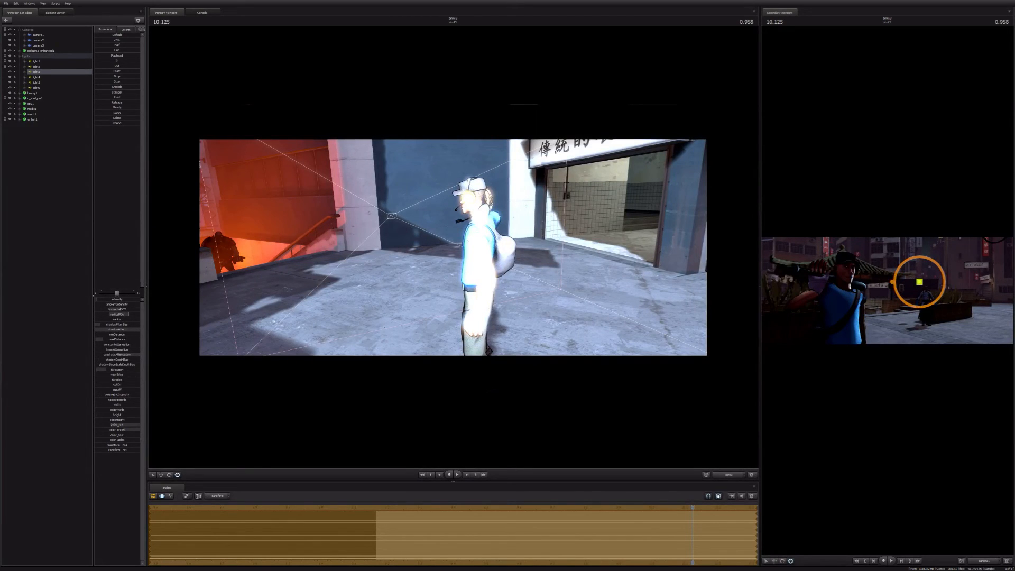
# Step: Look through light3 again with the playhead at 10.416, and reduce its quadratic attenuation and red colour value
pyautogui.press('F2')
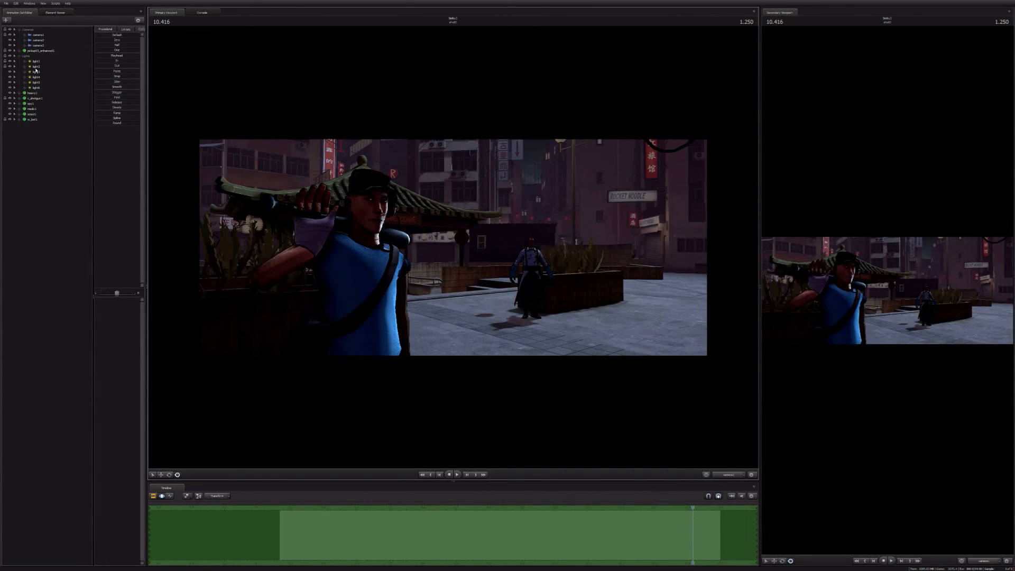
pyautogui.doubleClick(36, 71)
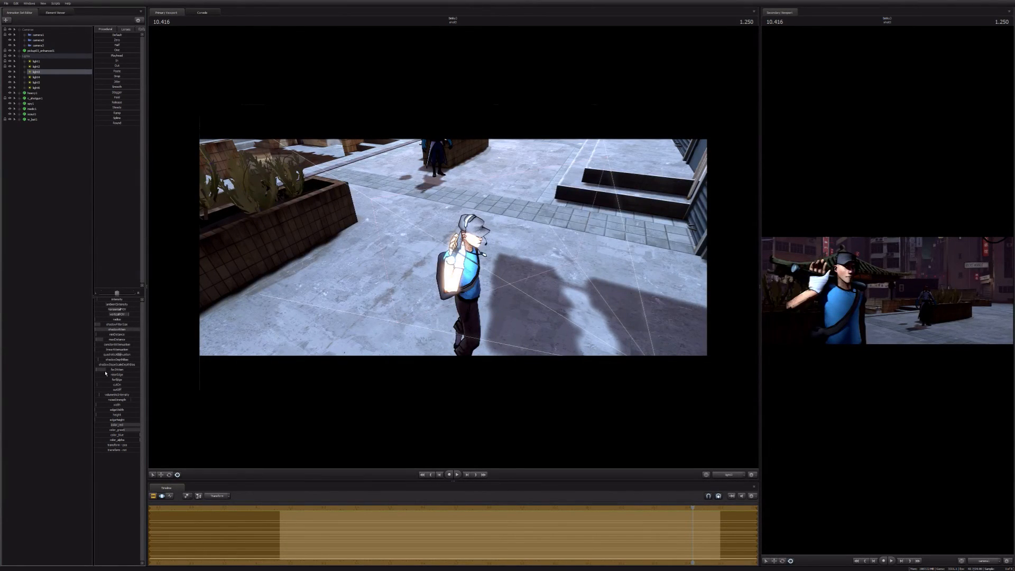
pyautogui.click(100, 356)
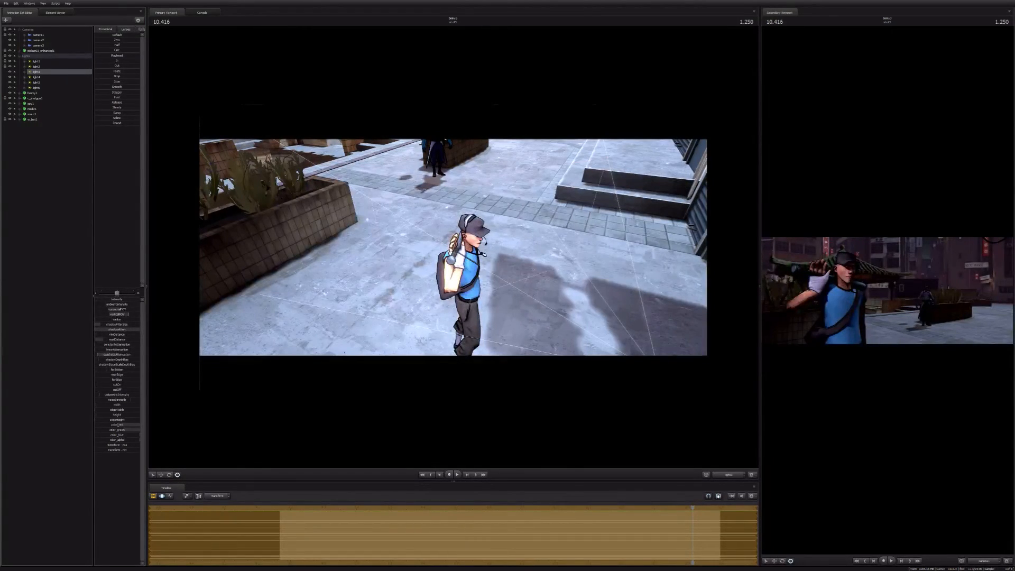
pyautogui.click(121, 427)
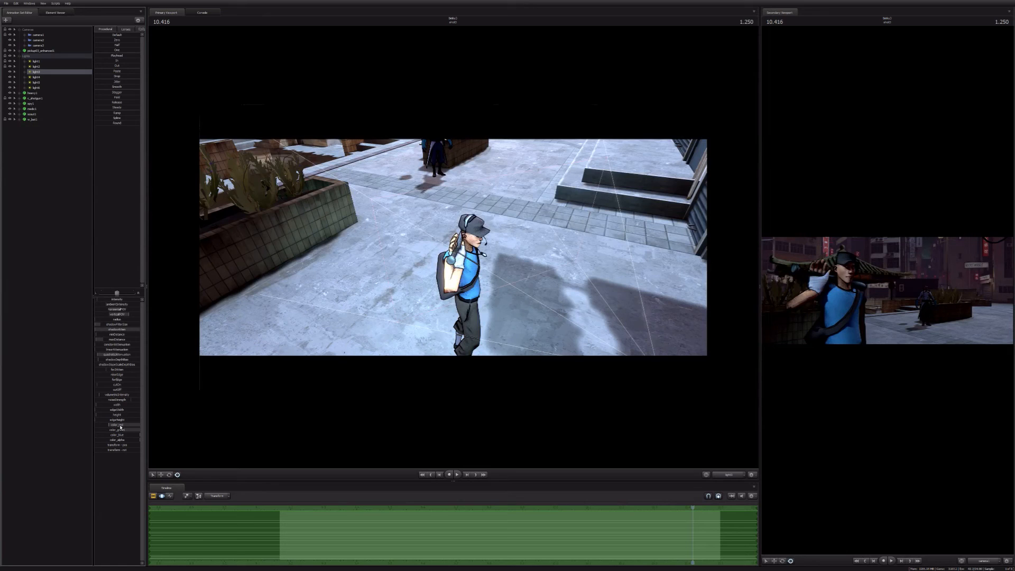
pyautogui.moveTo(120, 426); pyautogui.dragTo(114, 425)
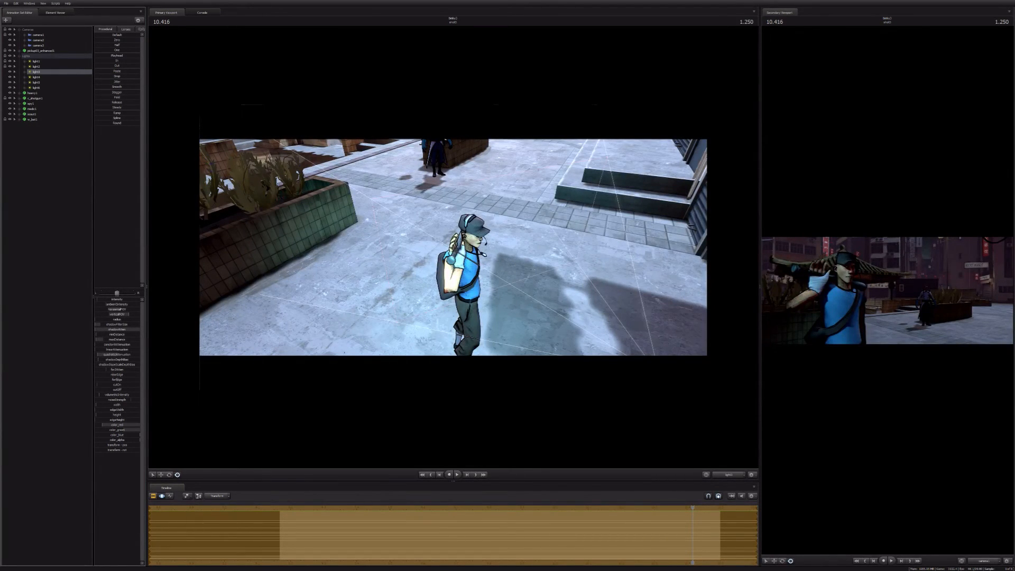
# Step: Undo the red reduction on light3, give it a warm orange tint and lower its quadratic attenuation further
pyautogui.click(77, 415)
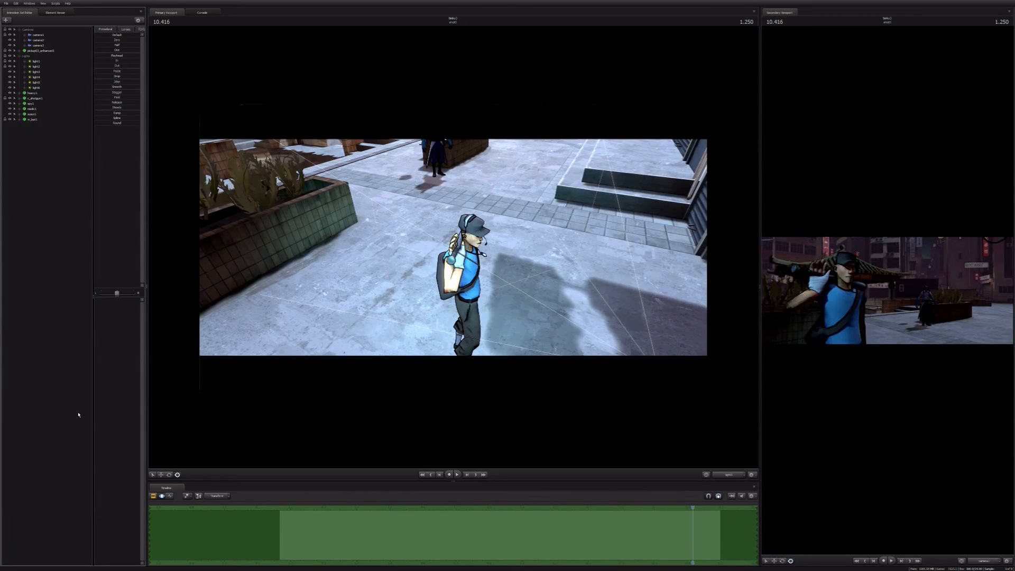
pyautogui.hotkey('ctrl', 'z')
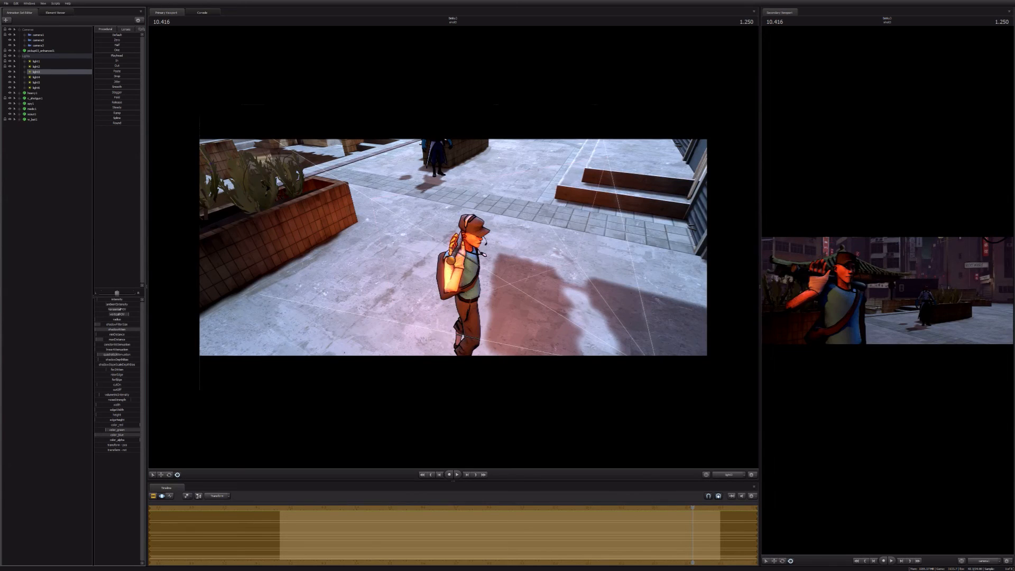
pyautogui.moveTo(115, 355); pyautogui.dragTo(112, 355)
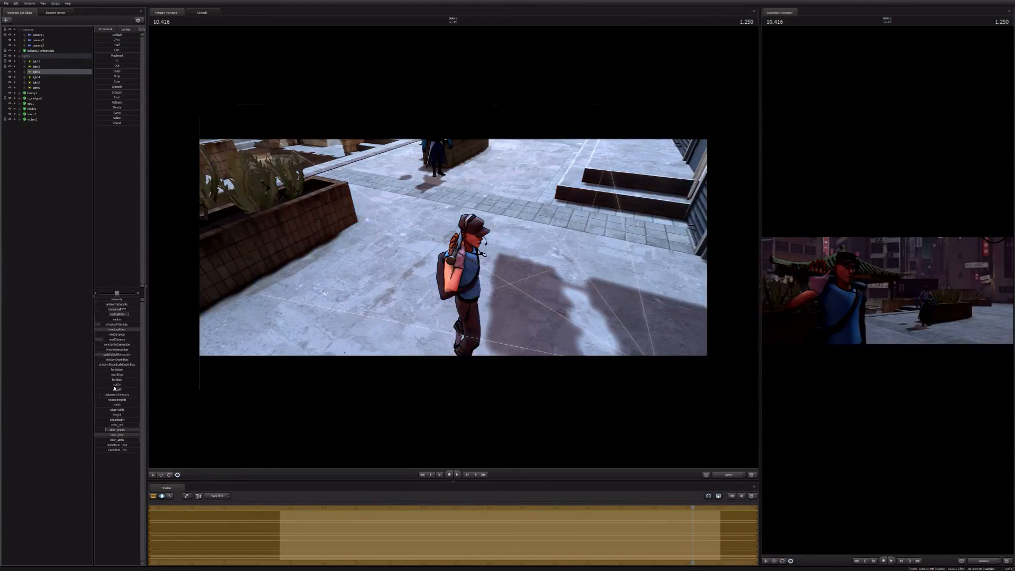
# Step: Look through light4 and move it from the street to the plaza, aiming its beam at the Scout from the front
pyautogui.click(37, 77)
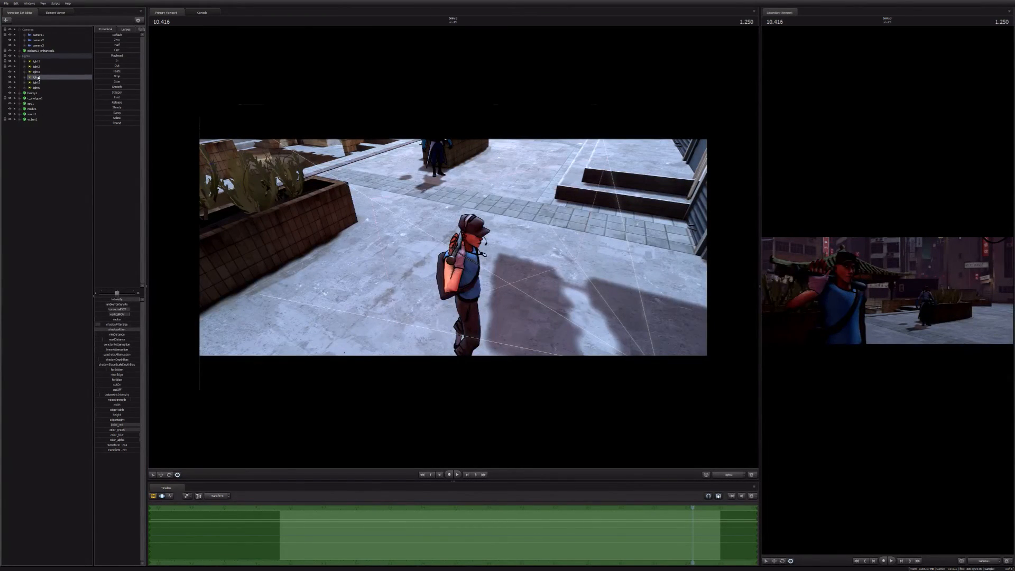
pyautogui.moveTo(37, 78); pyautogui.dragTo(443, 274)
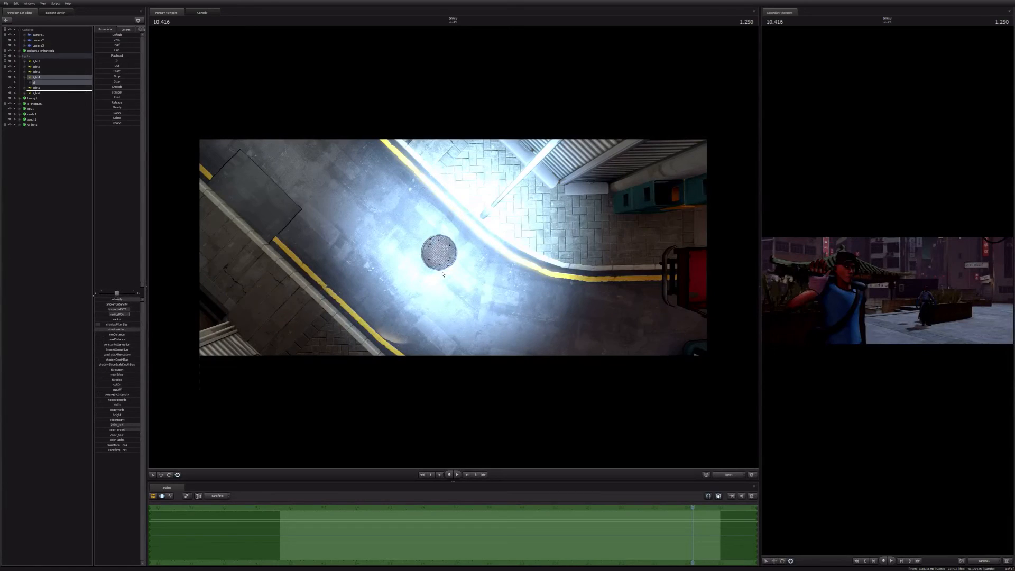
pyautogui.moveTo(443, 275); pyautogui.dragTo(443, 328)
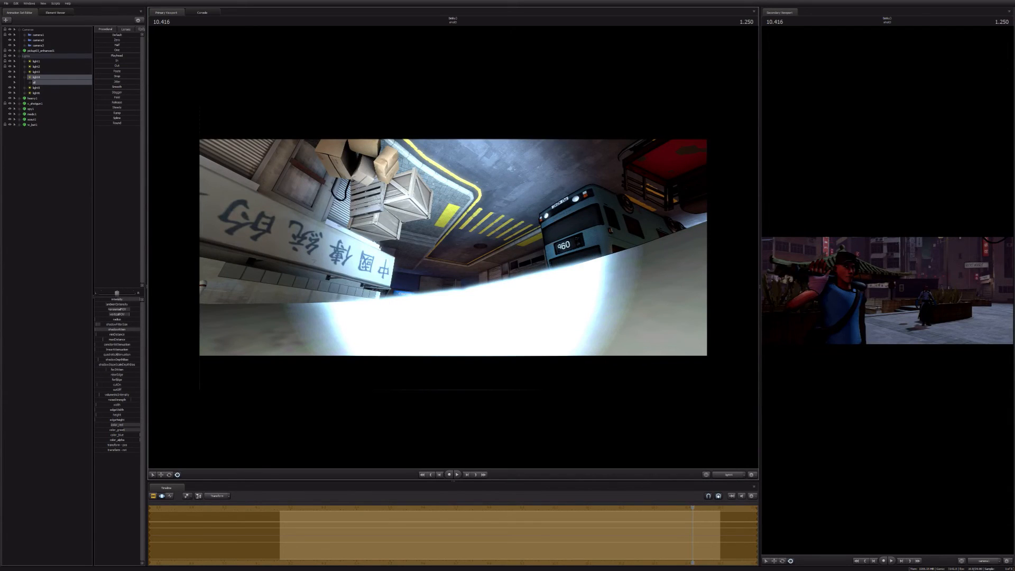
pyautogui.moveTo(443, 274); pyautogui.dragTo(444, 223)
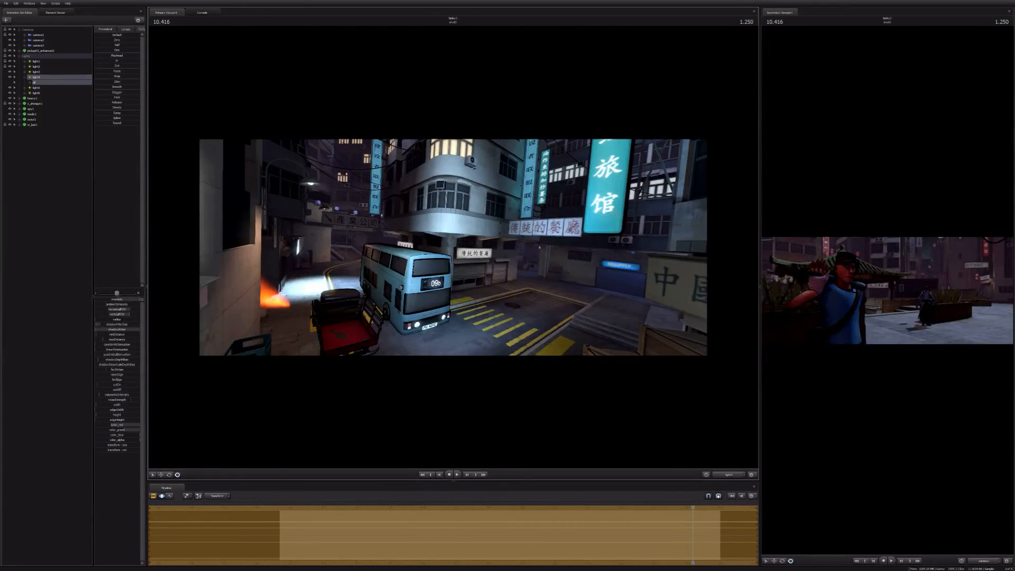
pyautogui.moveTo(453, 247); pyautogui.dragTo(392, 247)
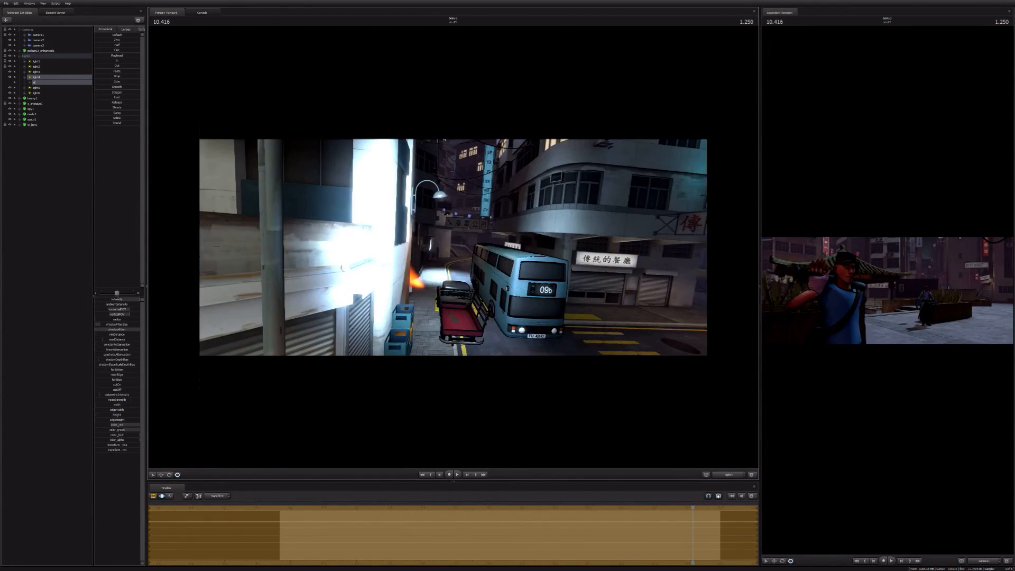
pyautogui.moveTo(453, 247); pyautogui.dragTo(435, 252)
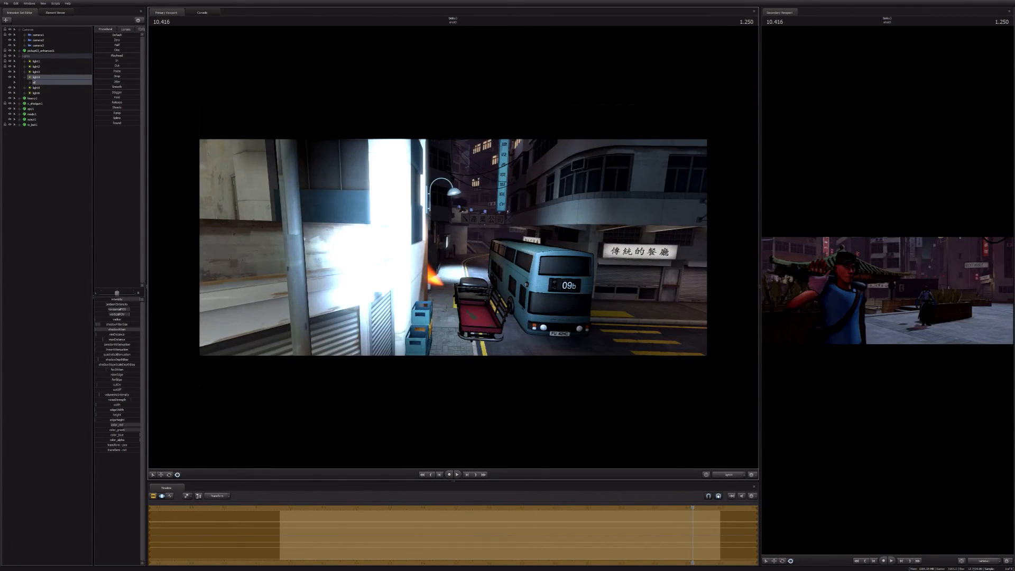
pyautogui.press('w')
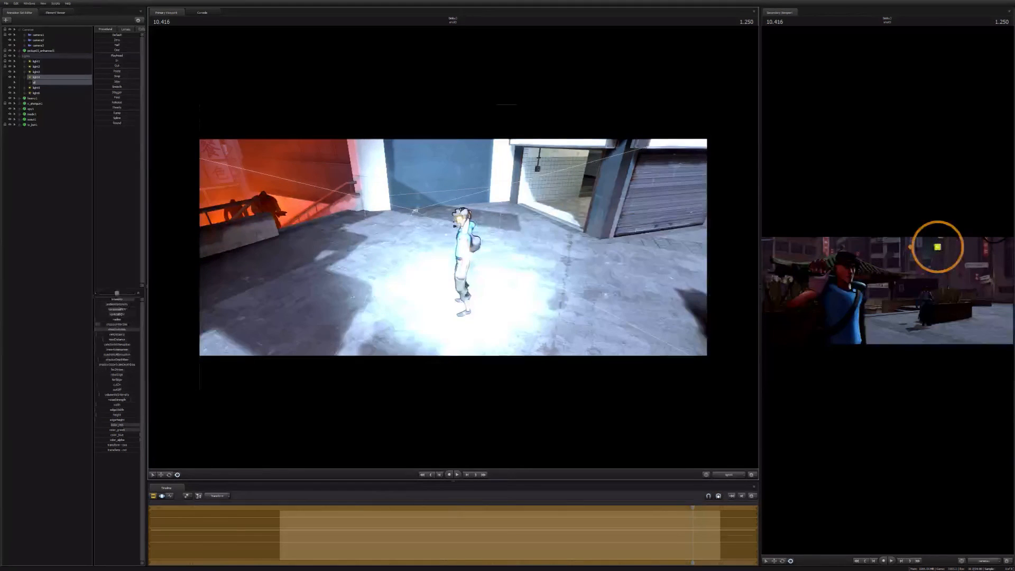
pyautogui.press('w')
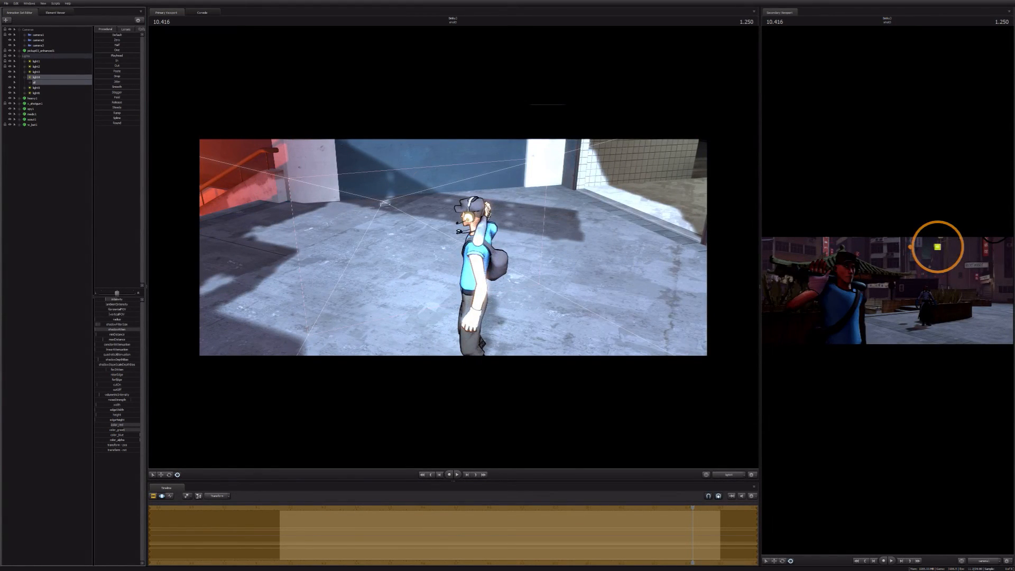
# Step: Select the Scout in the following shot at 11.250 and apply a raised-arm pose to his body rig controls
pyautogui.click(64, 310)
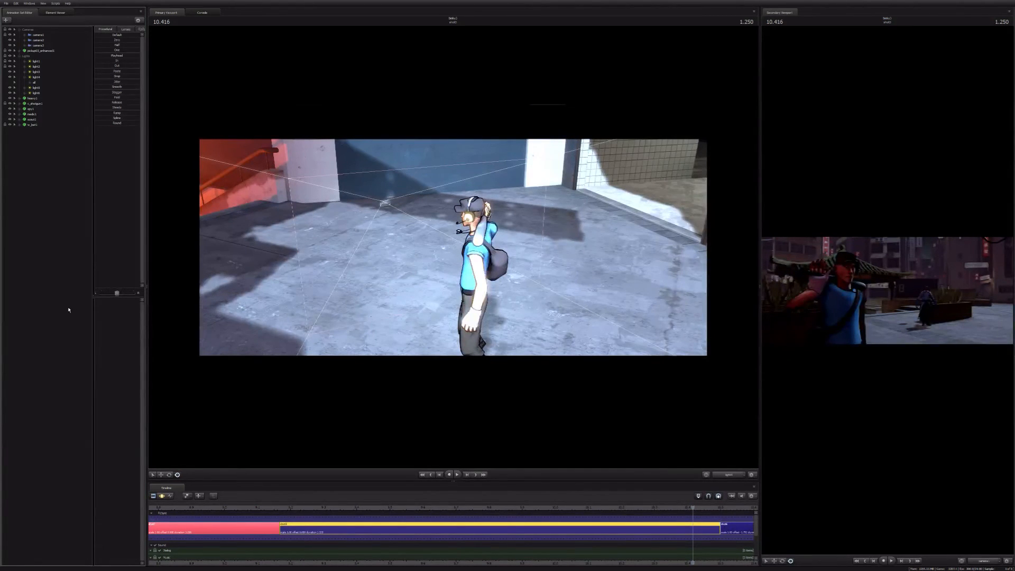
pyautogui.press('space')
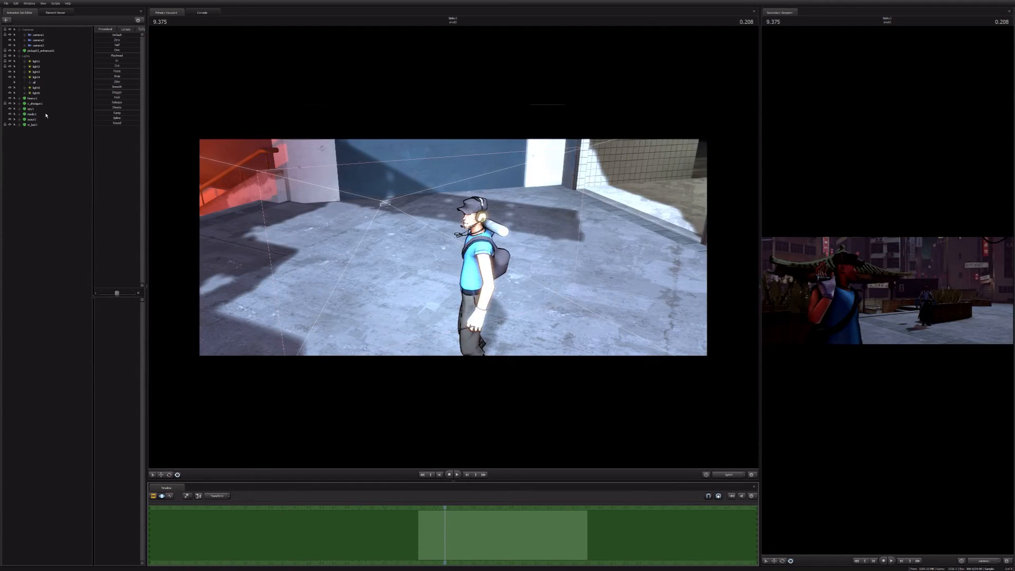
pyautogui.click(44, 119)
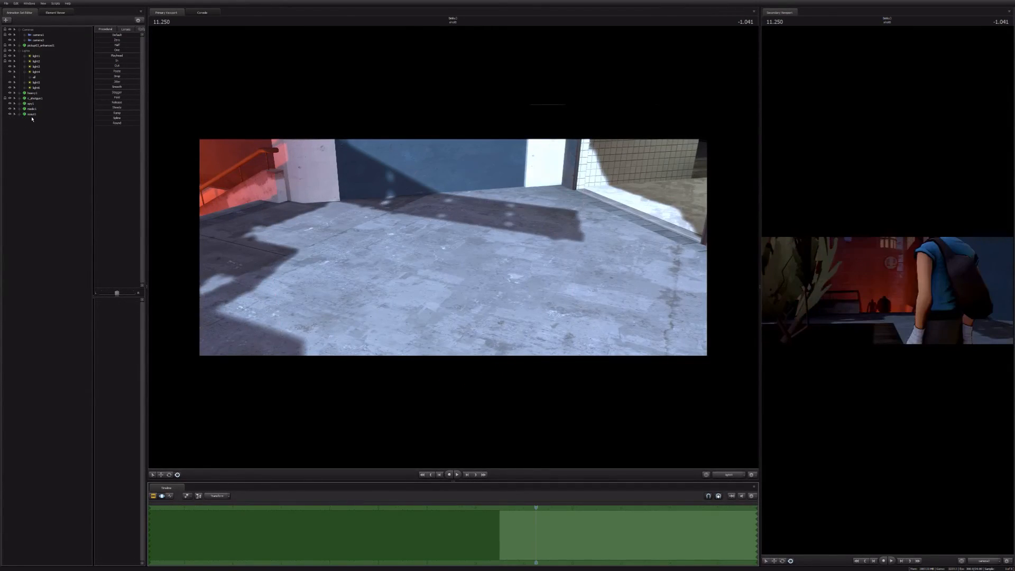
pyautogui.click(32, 115)
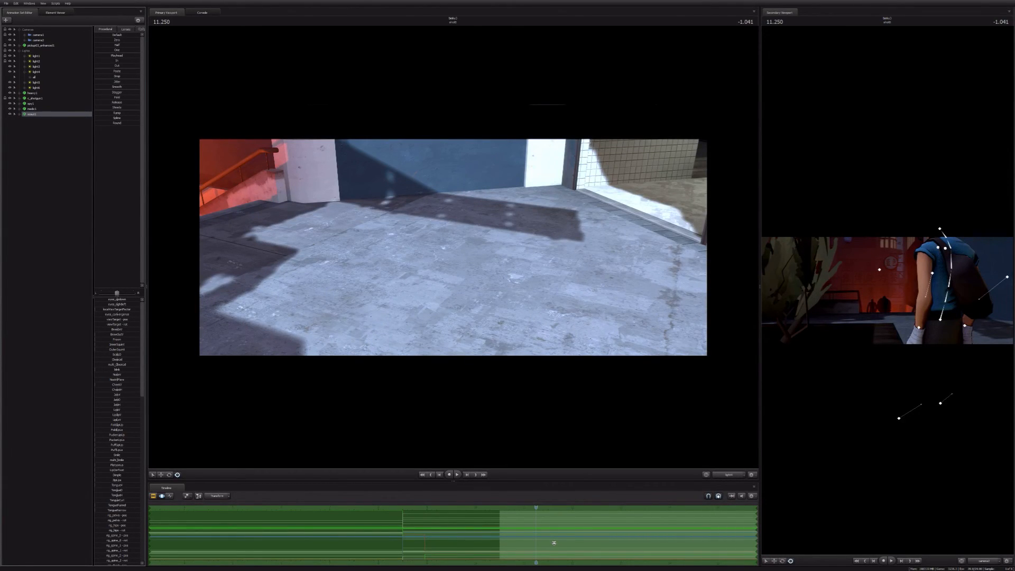
pyautogui.click(567, 496)
pyautogui.hotkey('ctrl', 'z')
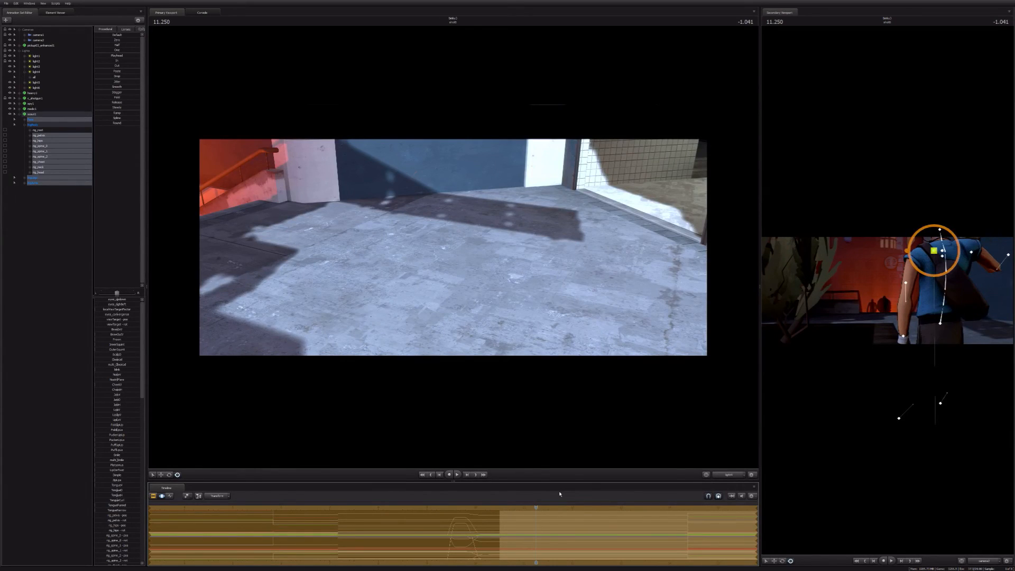
pyautogui.press('Escape')
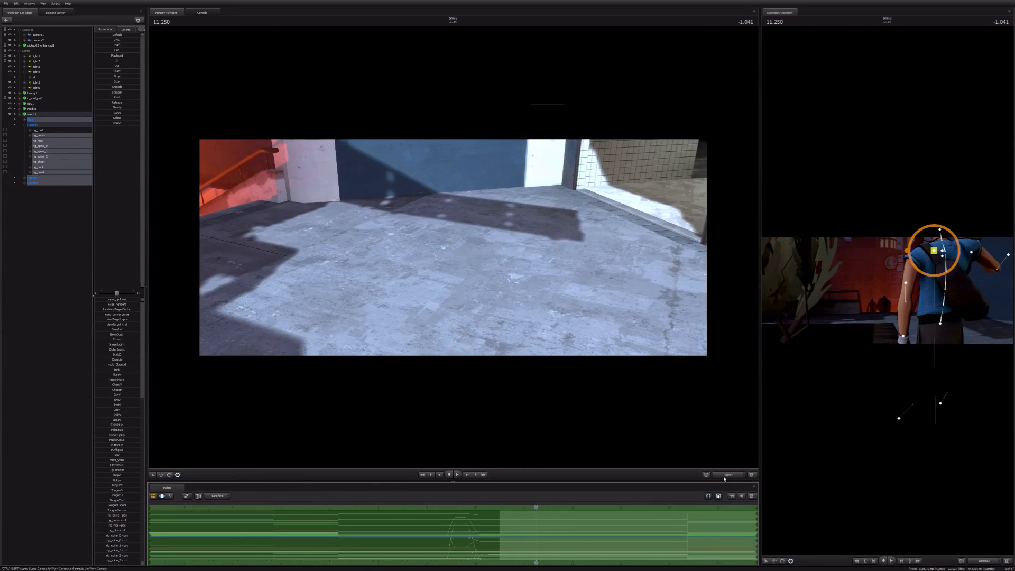
# Step: Shift and turn the Scout's rig_root beside the planter using the work camera, and check the result through the shot camera
pyautogui.keyDown('ctrl'); pyautogui.click(727, 475); pyautogui.keyUp('ctrl')
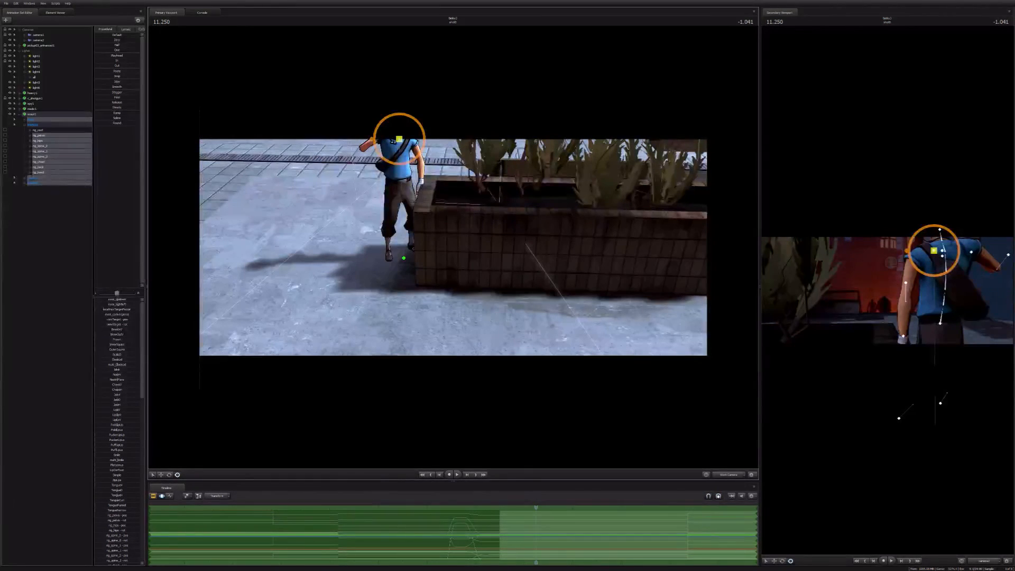
pyautogui.keyDown('ctrl'); pyautogui.click(404, 258); pyautogui.keyUp('ctrl')
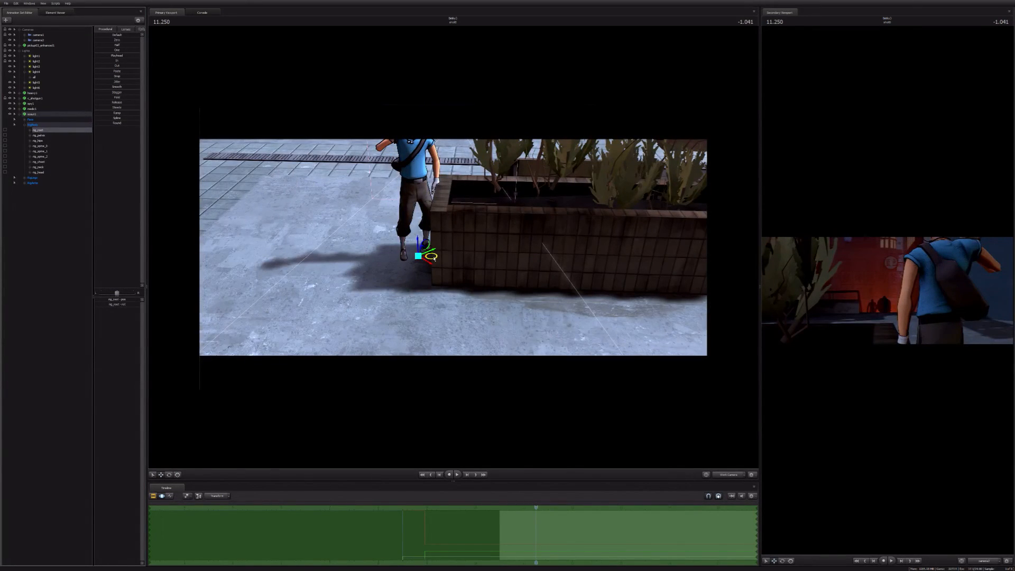
pyautogui.moveTo(434, 258); pyautogui.dragTo(428, 259)
pyautogui.press('e')
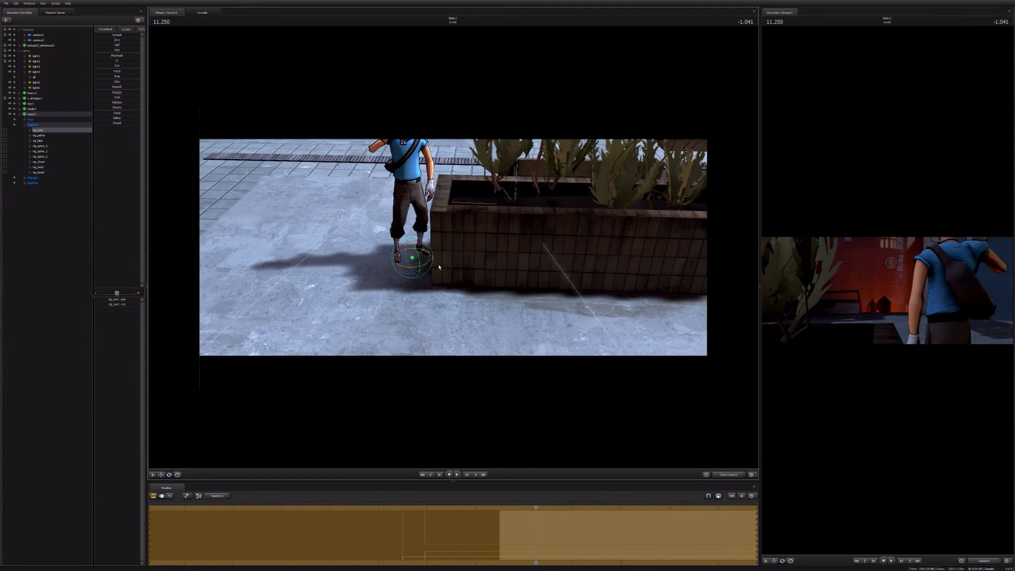
pyautogui.press('F2')
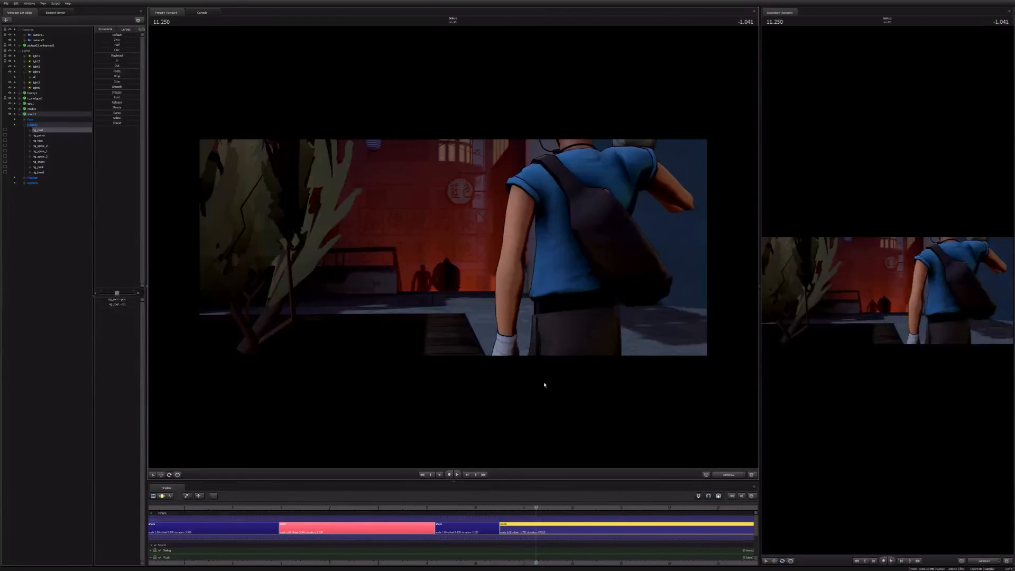
# Step: Add the w_bat1 baseball bat model as an animation set in the Scout's following shot at 11.250
pyautogui.press('F4')
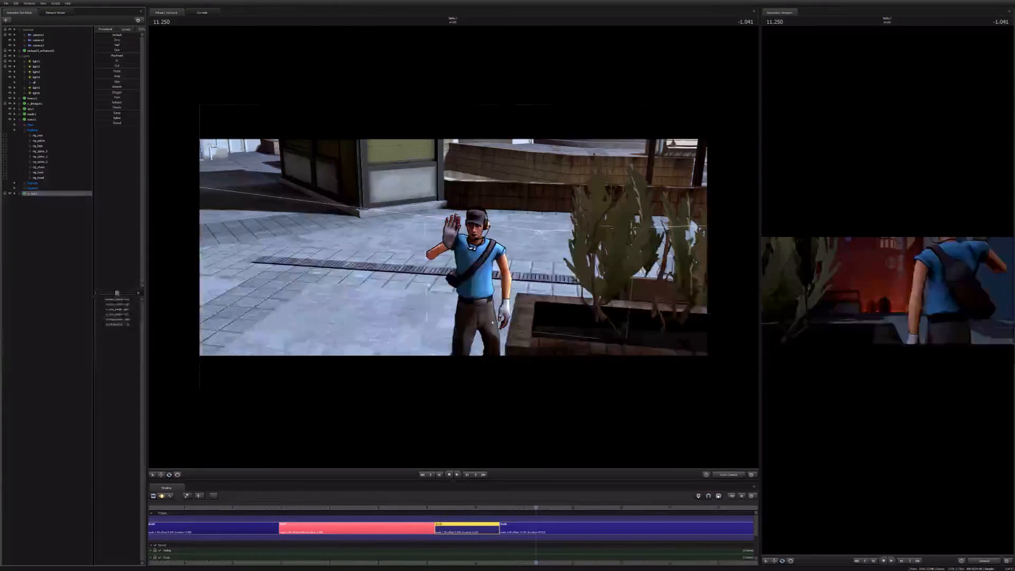
pyautogui.rightClick(19, 251)
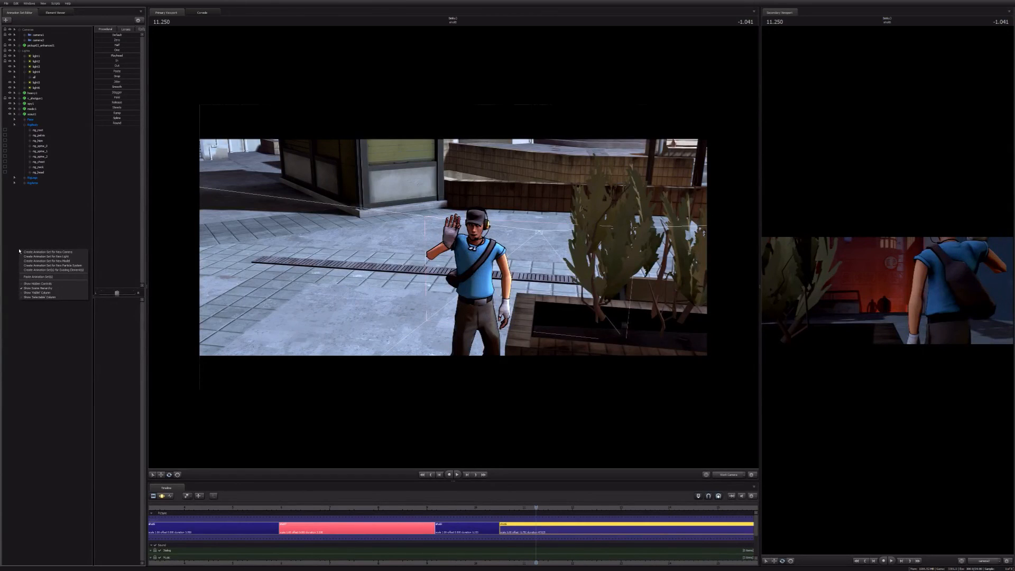
pyautogui.click(41, 263)
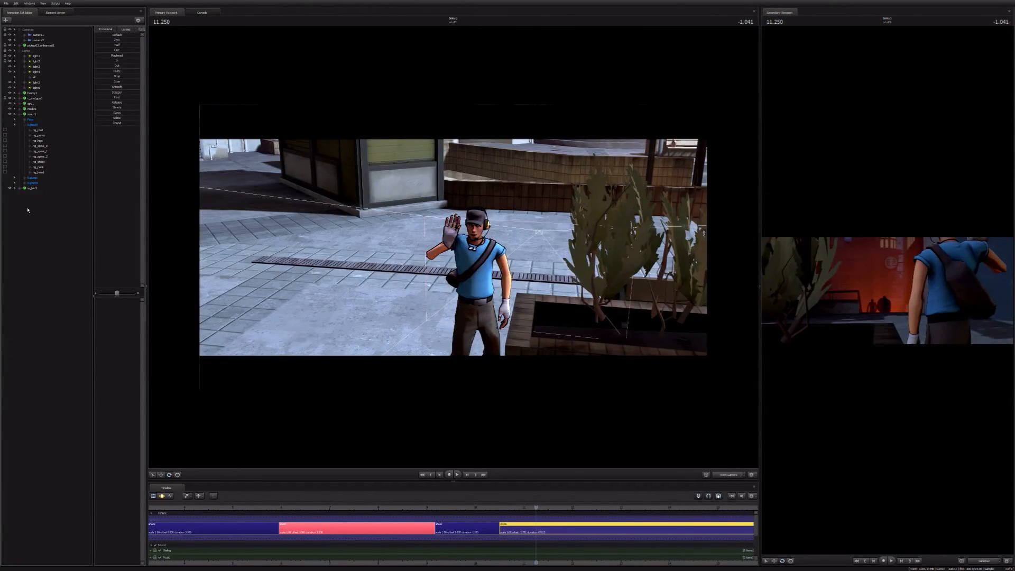
# Step: Move w_bat1 across the plaza to the Scout and place it in his raised hand, resting on his shoulder
pyautogui.click(33, 188)
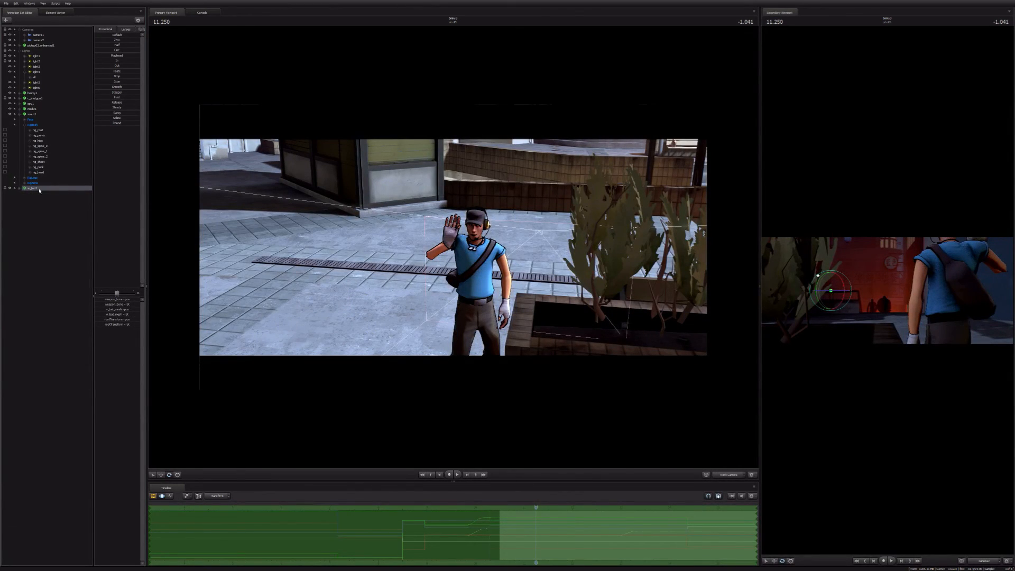
pyautogui.hotkey('ctrl', '1')
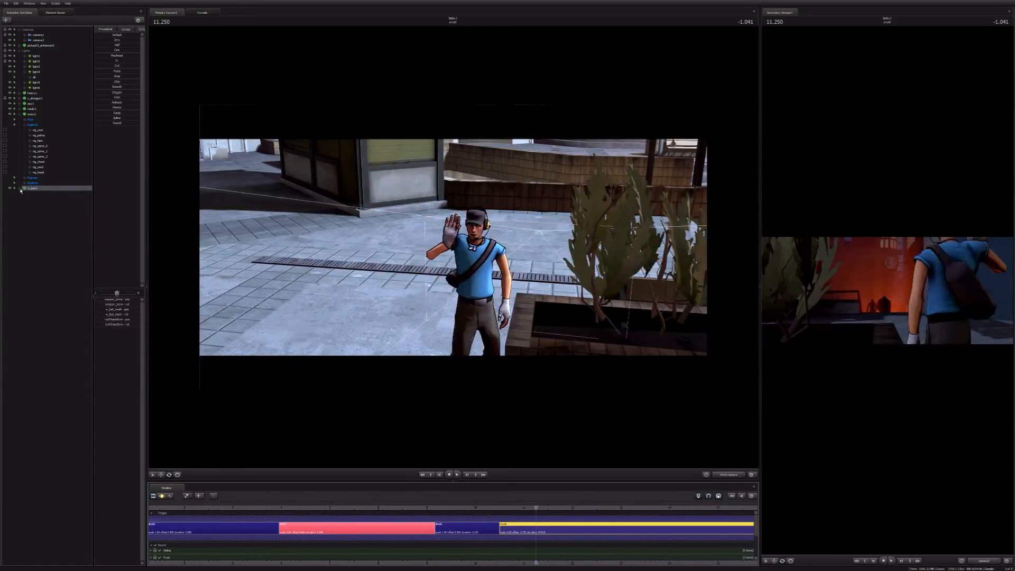
pyautogui.click(19, 189)
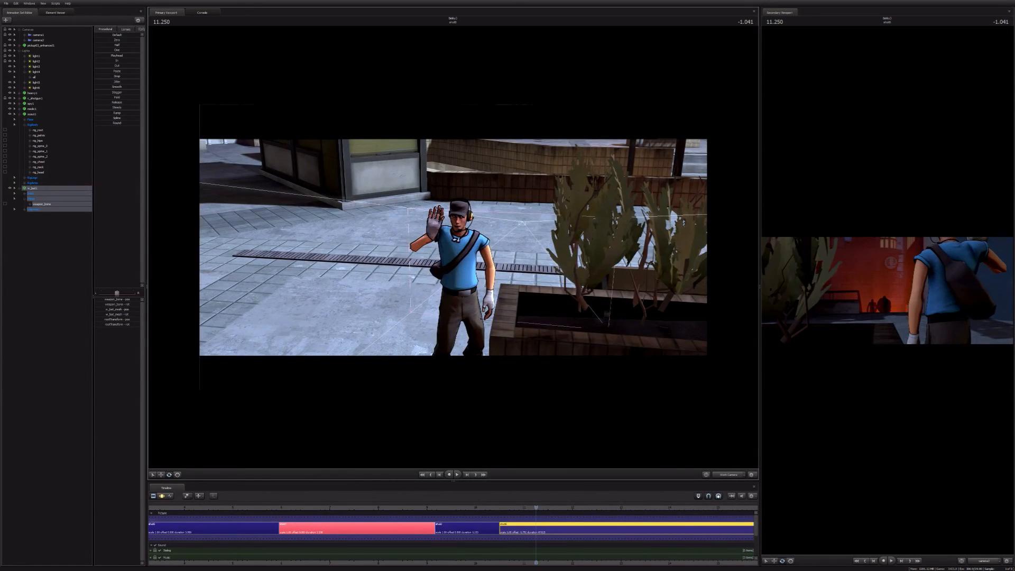
pyautogui.hotkey('ctrl', '2')
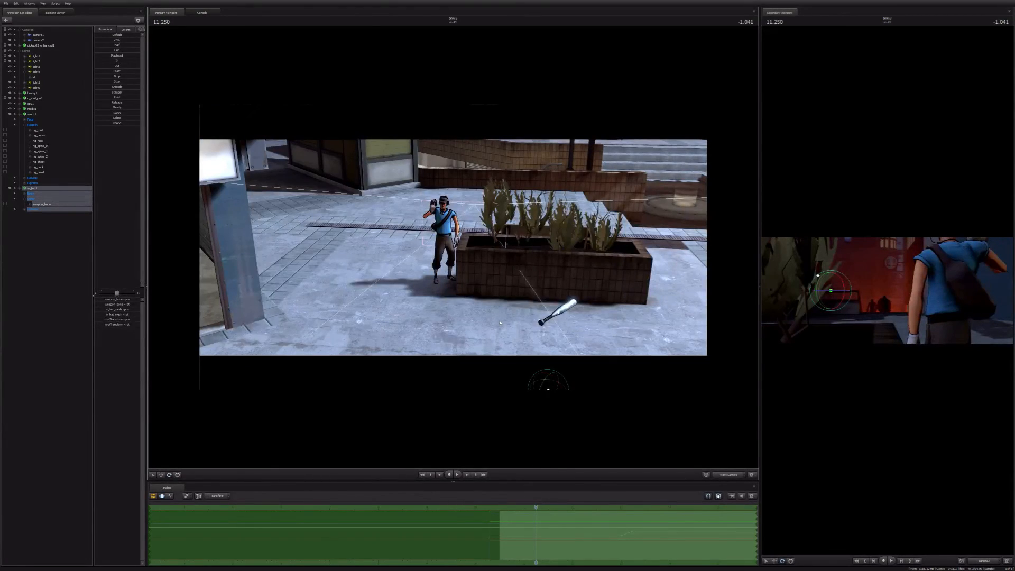
pyautogui.moveTo(500, 323); pyautogui.dragTo(512, 363)
pyautogui.press('w')
pyautogui.moveTo(554, 352); pyautogui.dragTo(444, 250)
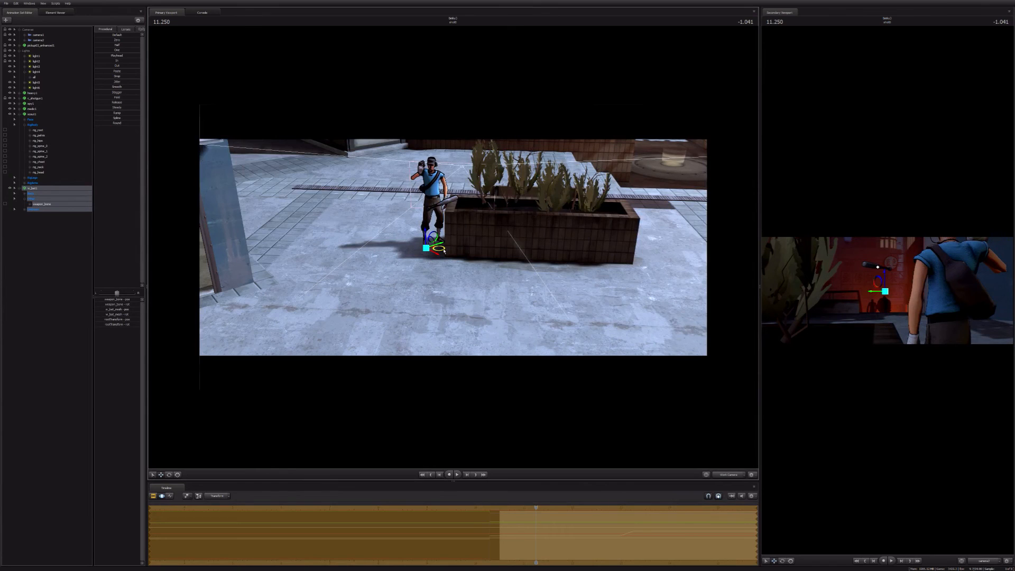
pyautogui.moveTo(444, 251); pyautogui.dragTo(430, 204)
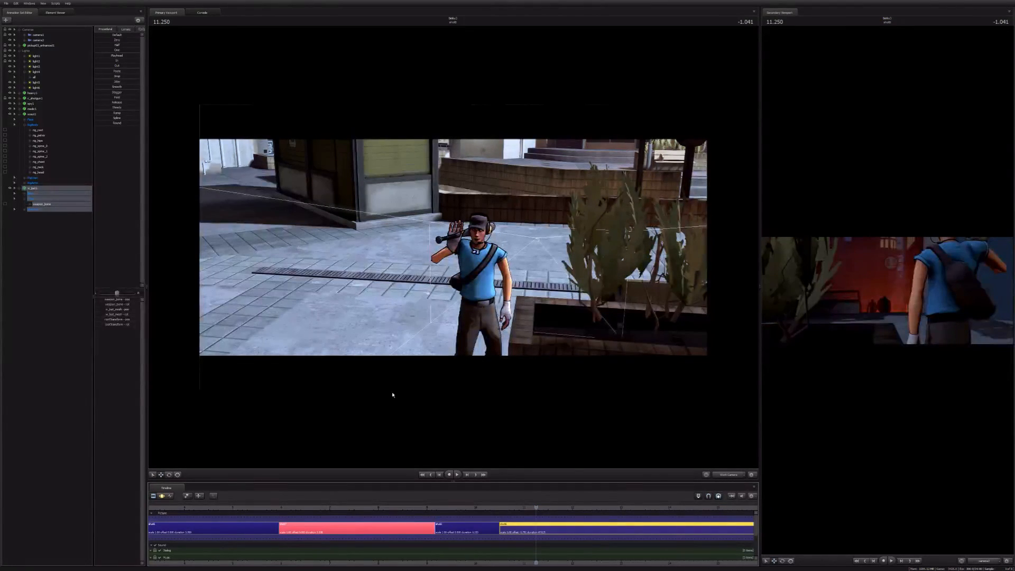
# Step: Adjust w_bat_mesh in the Scout's hand and inspect its fit from several angles and through the shot camera
pyautogui.press('F3')
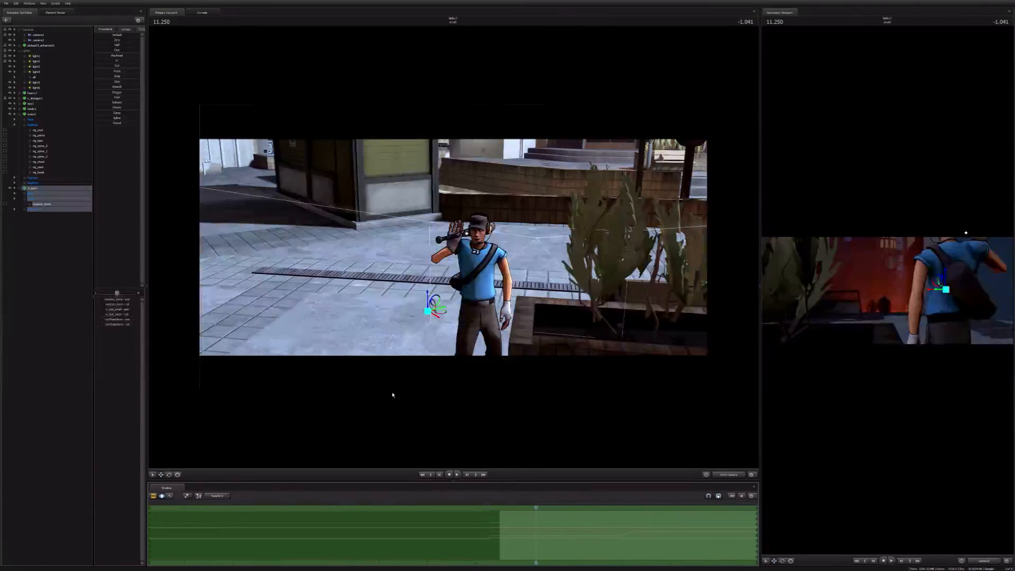
pyautogui.moveTo(393, 395); pyautogui.dragTo(393, 407)
pyautogui.press('s')
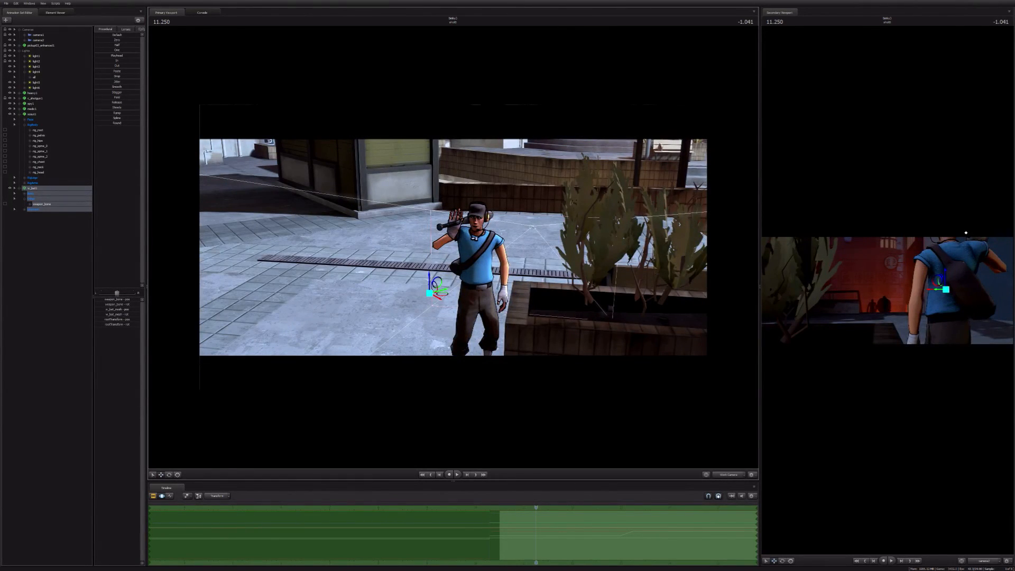
pyautogui.moveTo(375, 261); pyautogui.dragTo(374, 272)
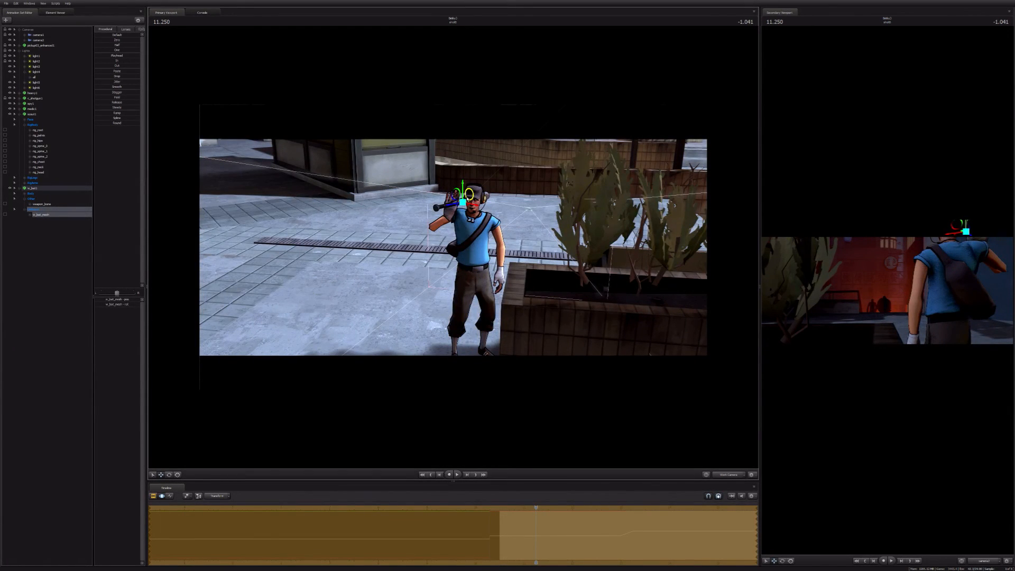
pyautogui.press('F3')
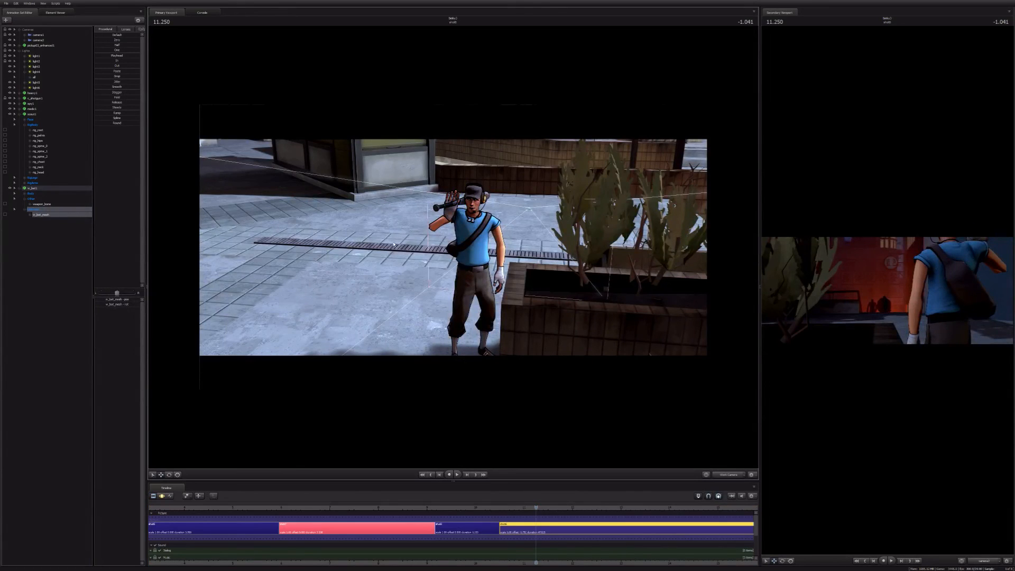
pyautogui.moveTo(393, 245); pyautogui.dragTo(454, 248)
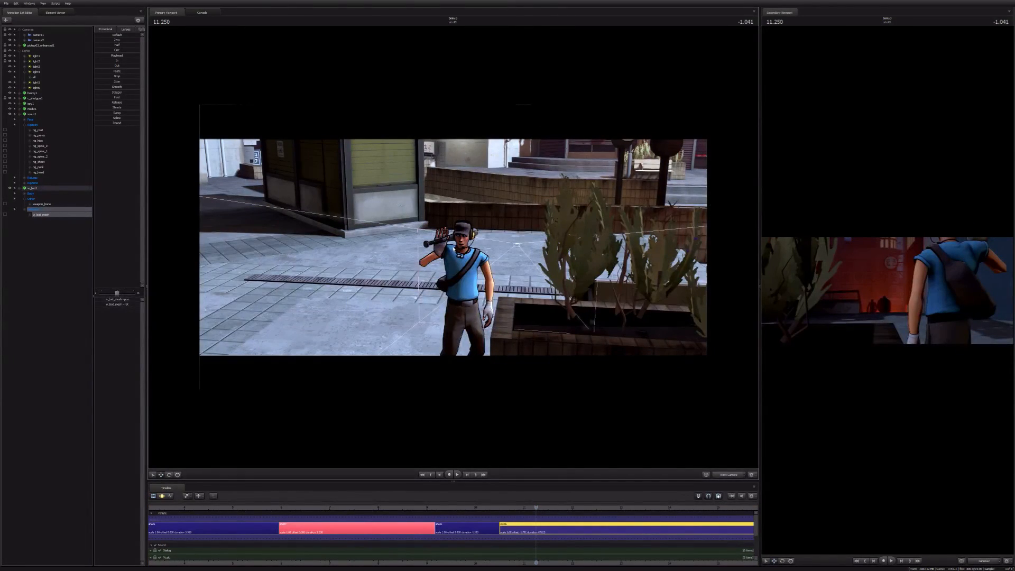
pyautogui.moveTo(456, 249); pyautogui.dragTo(491, 273)
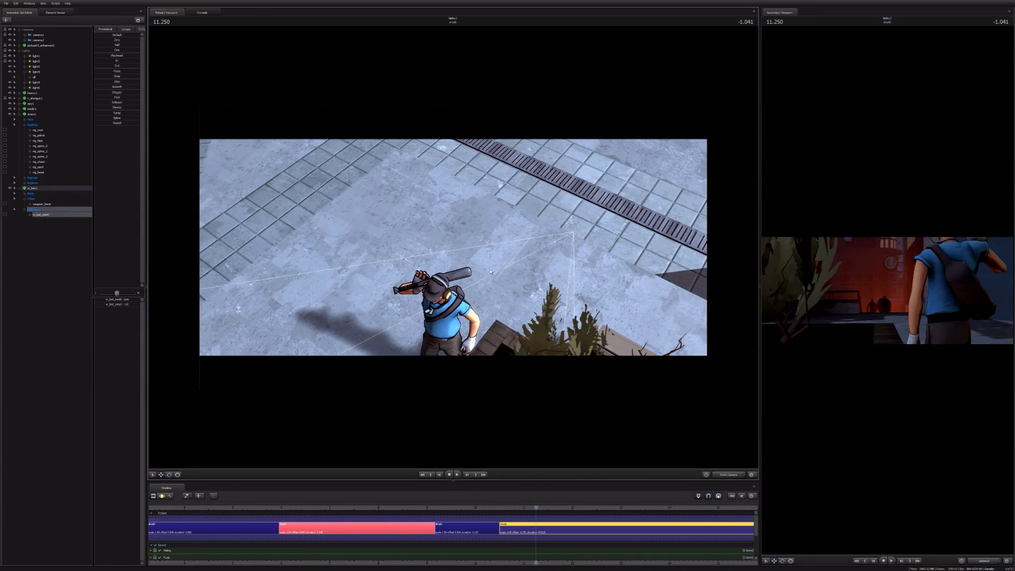
pyautogui.press('Tab')
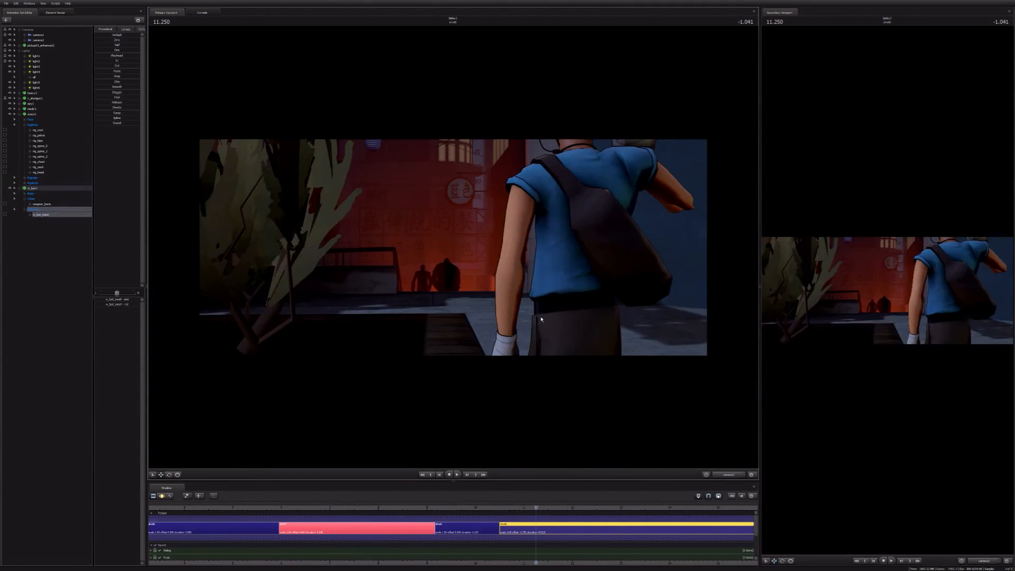
# Step: Go to the preceding shot at 9.166 and adjust the CloseLid control on the Scout's face
pyautogui.press('Up')
pyautogui.press('Up')
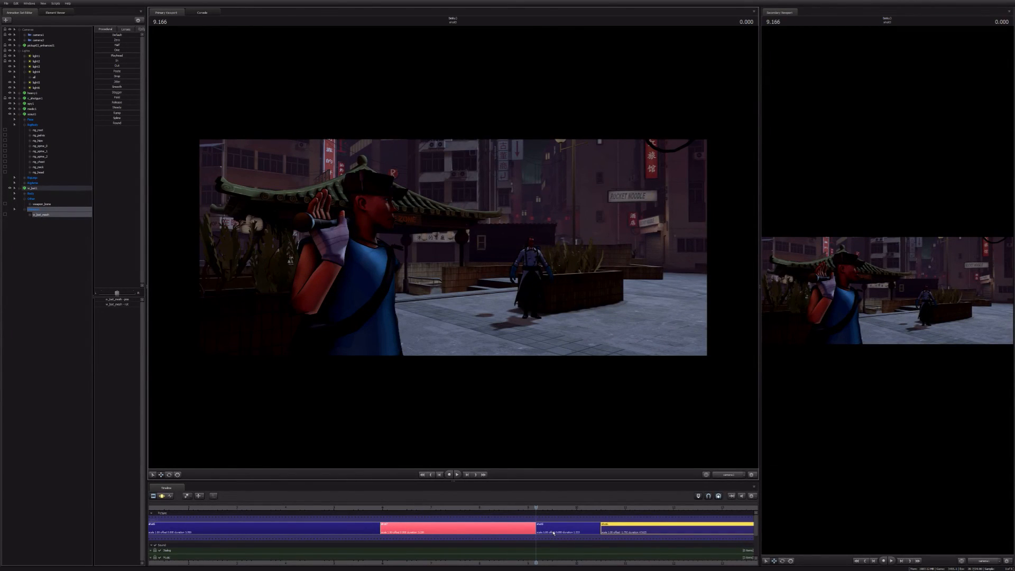
pyautogui.doubleClick(554, 533)
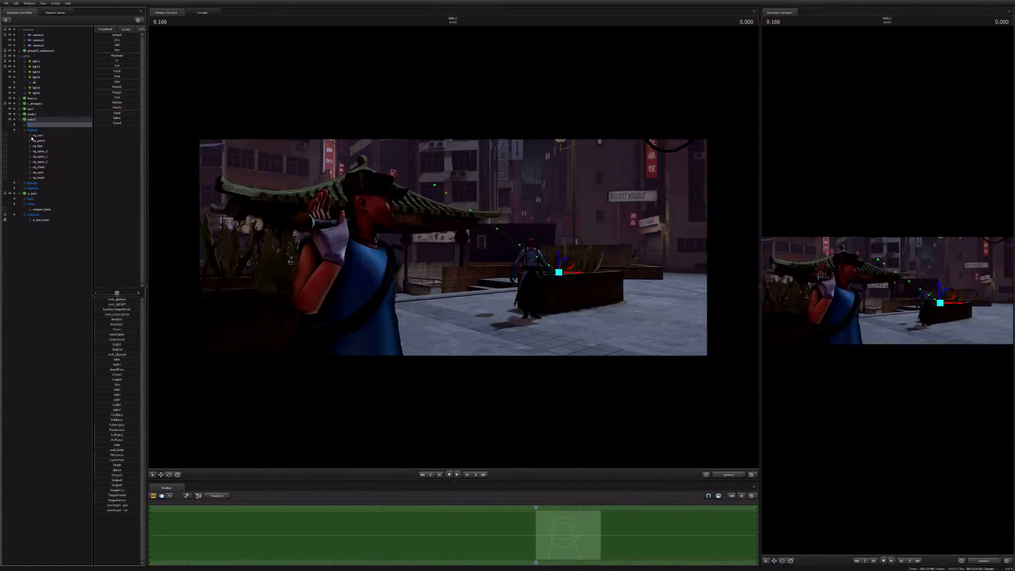
pyautogui.moveTo(112, 349); pyautogui.dragTo(116, 350)
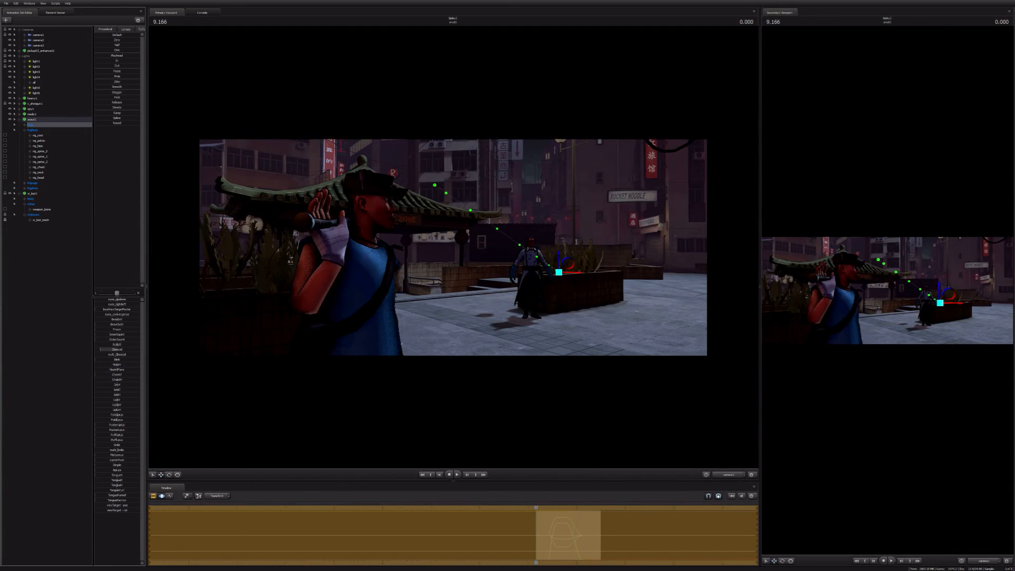
pyautogui.moveTo(101, 349); pyautogui.dragTo(139, 349)
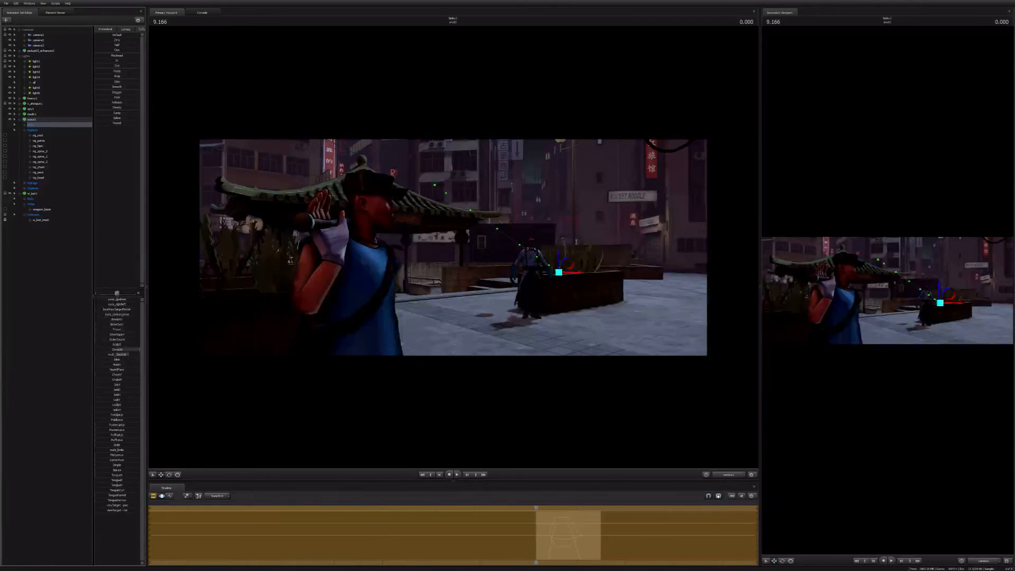
# Step: Play back the Scout's close shot and continue into the following shot to review the animation and the cut
pyautogui.press('F2')
pyautogui.press('space')
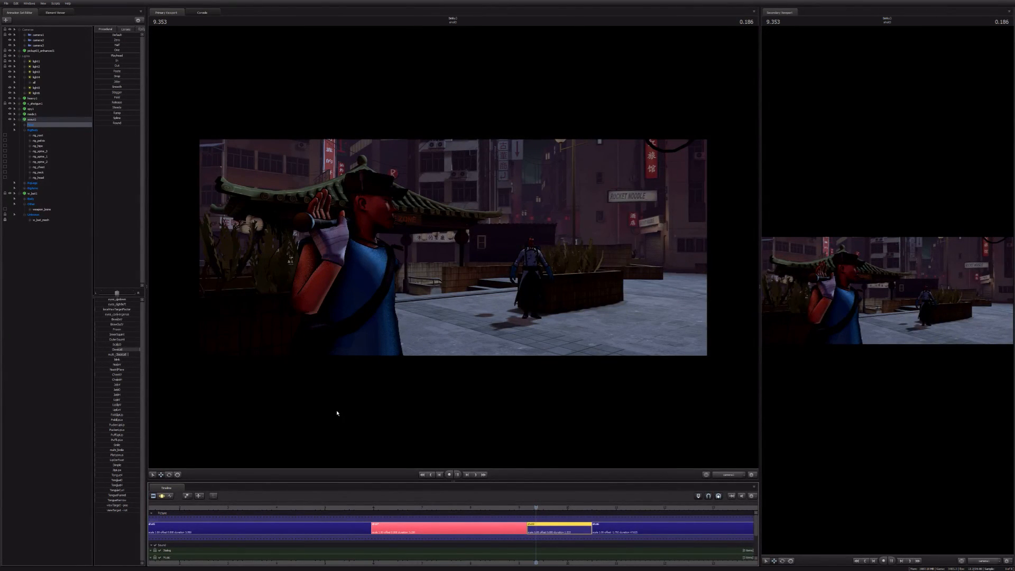
pyautogui.press('space')
pyautogui.press('F2')
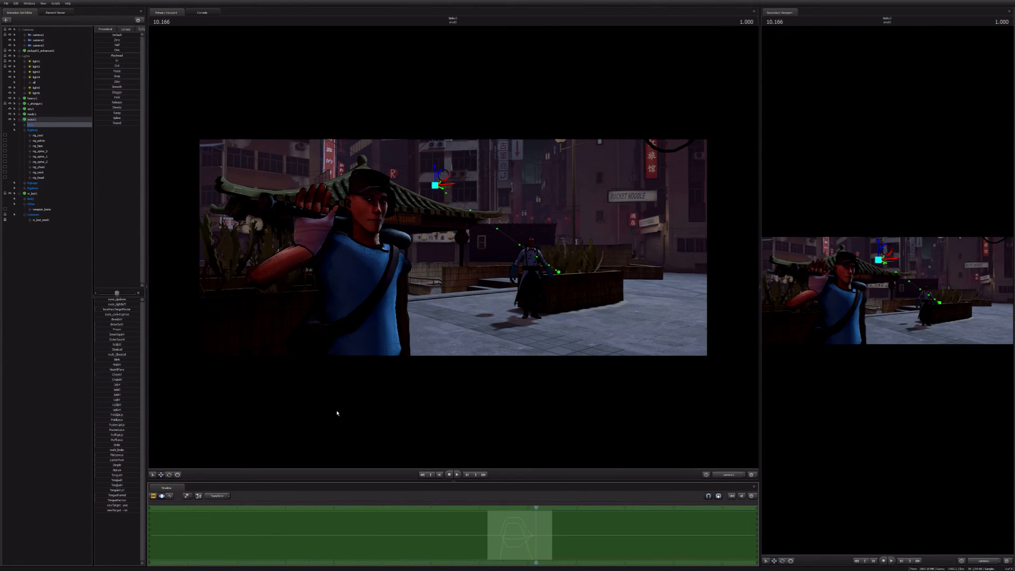
pyautogui.press('F1')
pyautogui.press('space')
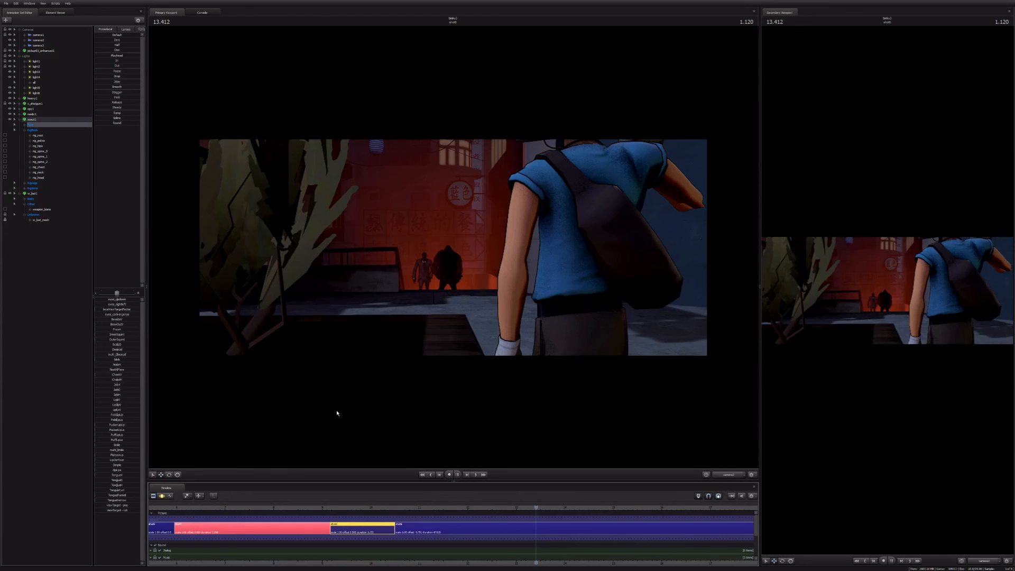
pyautogui.press('space')
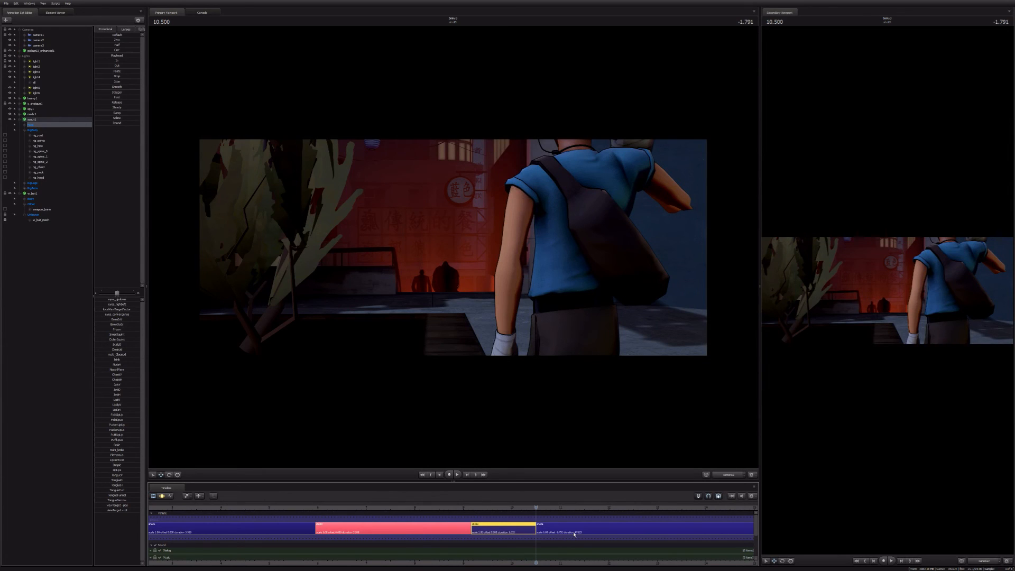
# Step: Select the following shot at 10.500 and lock the bat's weapon_bone to the Scout's rig_hand_R
pyautogui.click(575, 534)
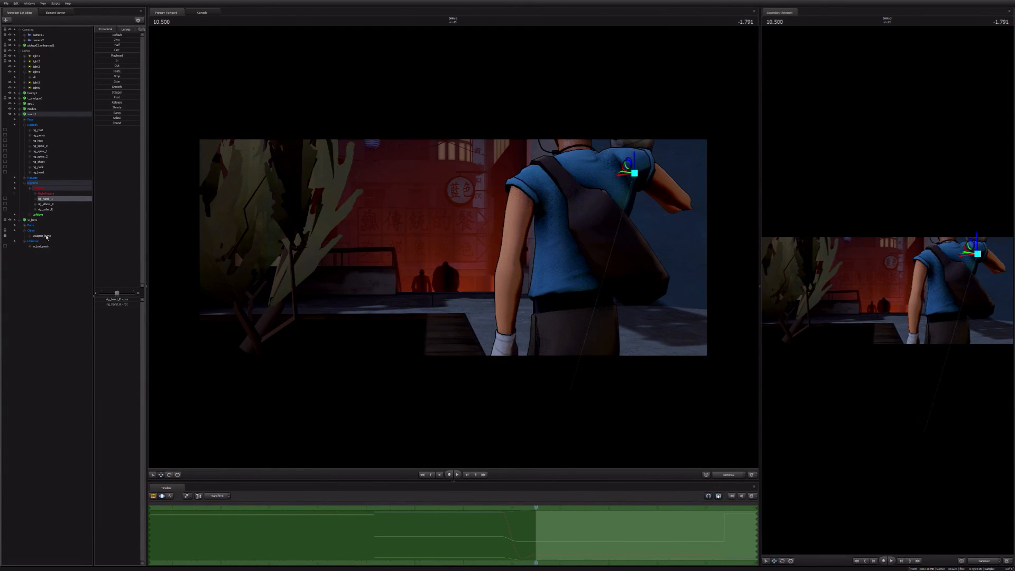
pyautogui.click(42, 257)
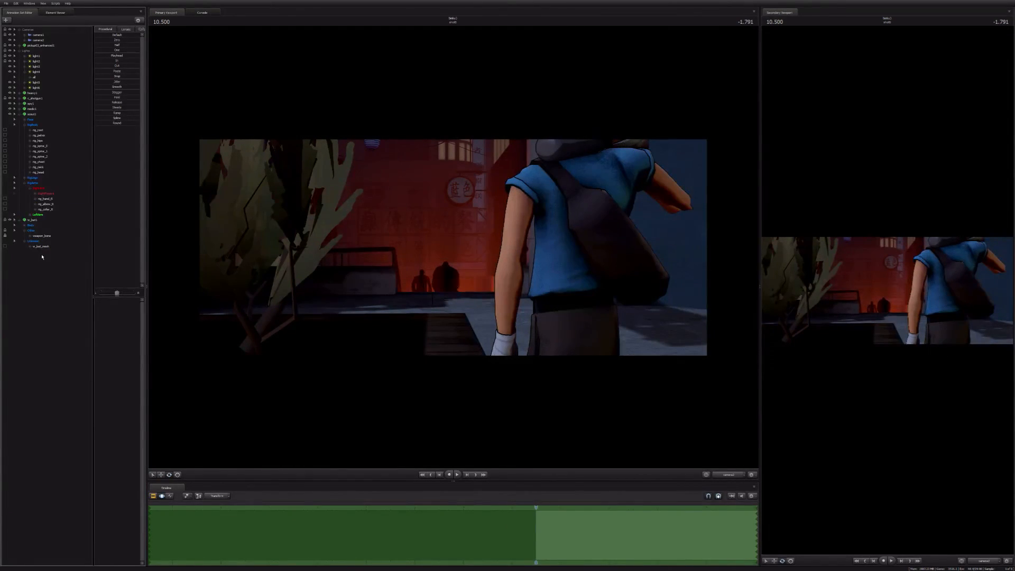
pyautogui.click(39, 220)
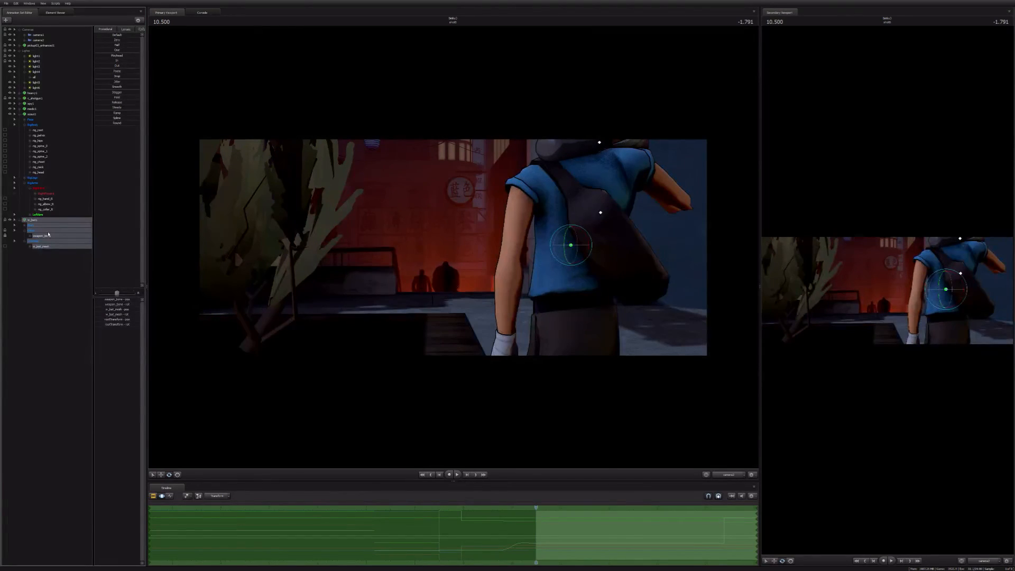
# Step: Add a string attribute for the lightwarp texture to the bat's override material and enter its models/lightwarp texture path
pyautogui.click(79, 290)
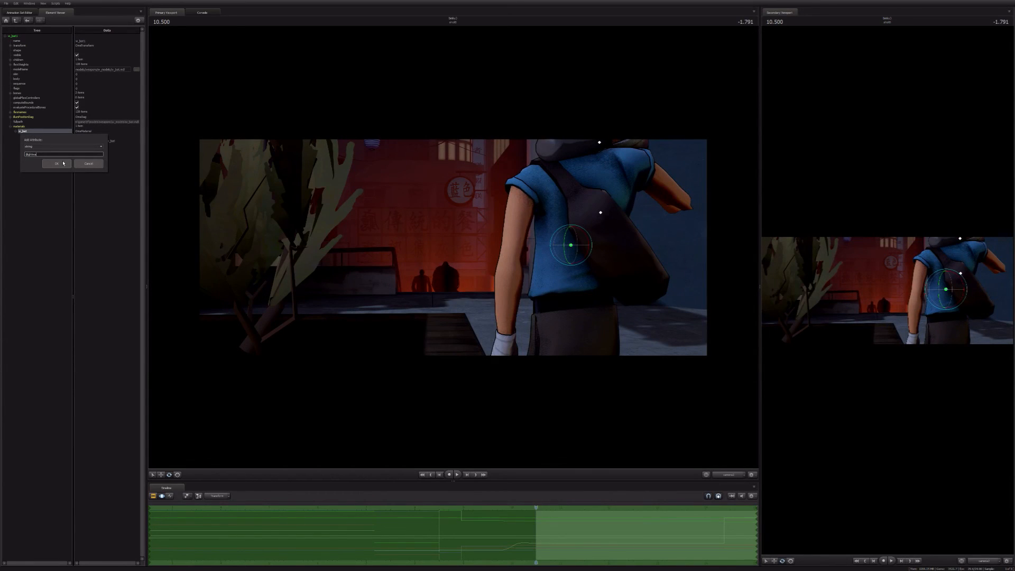
pyautogui.click(63, 163)
pyautogui.doubleClick(101, 157)
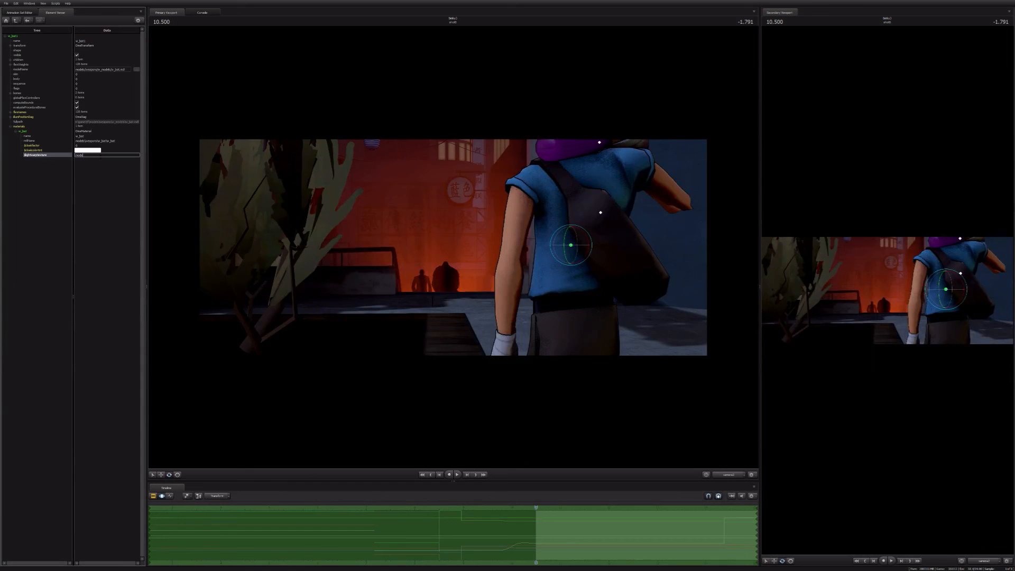
pyautogui.write('ls/lightwarp/sun')
pyautogui.press('Return')
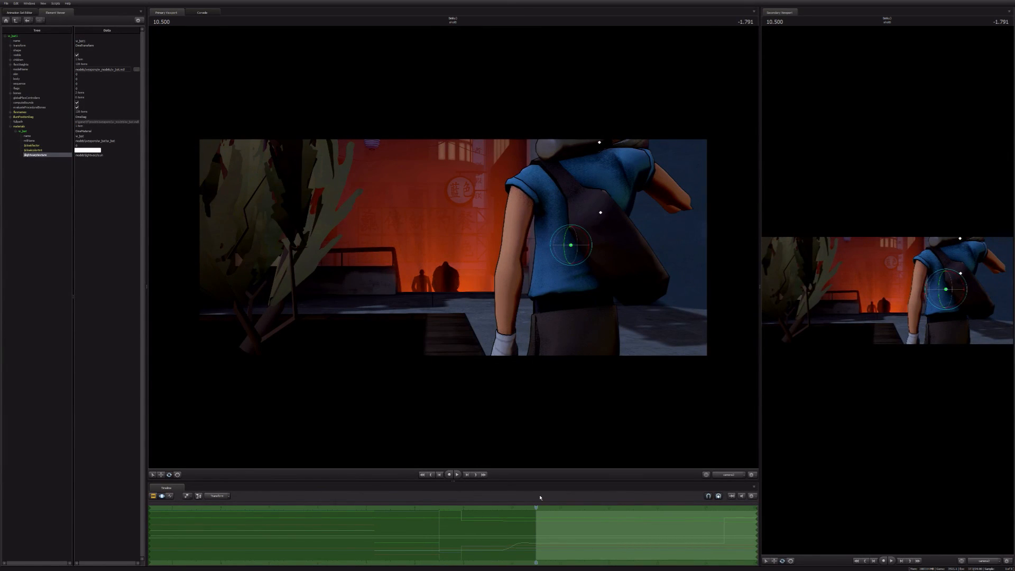
# Step: Inspect the bat through the work camera, then reframe the shot with camera2 so the Scout stands farther right, and play it back
pyautogui.press('F2')
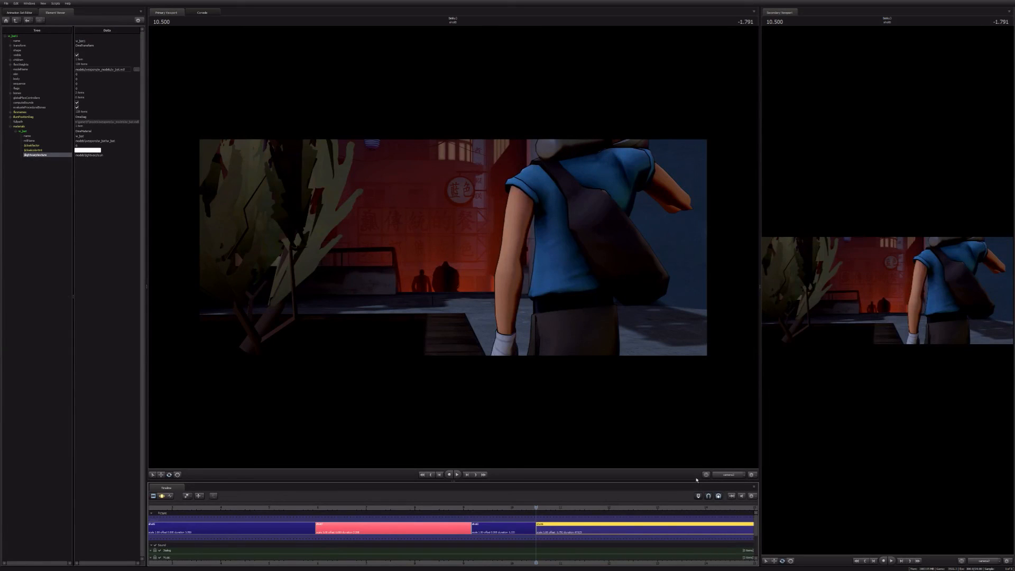
pyautogui.click(728, 475)
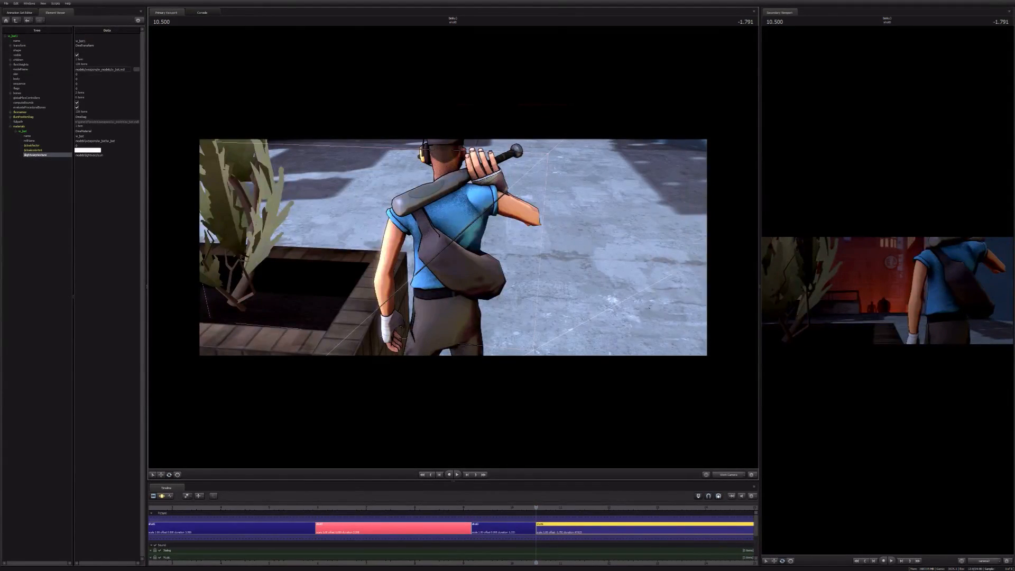
pyautogui.click(728, 475)
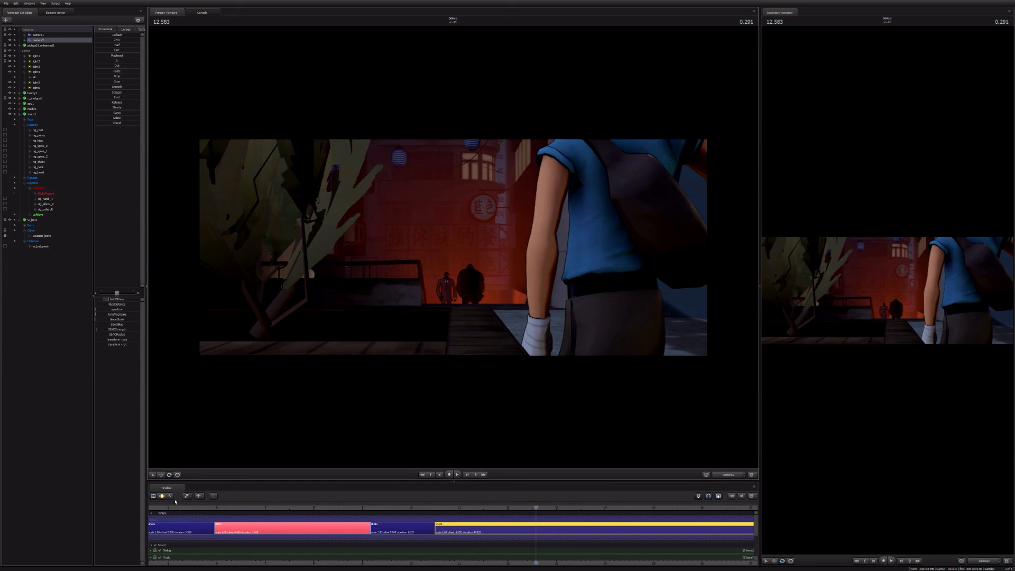
pyautogui.click(153, 495)
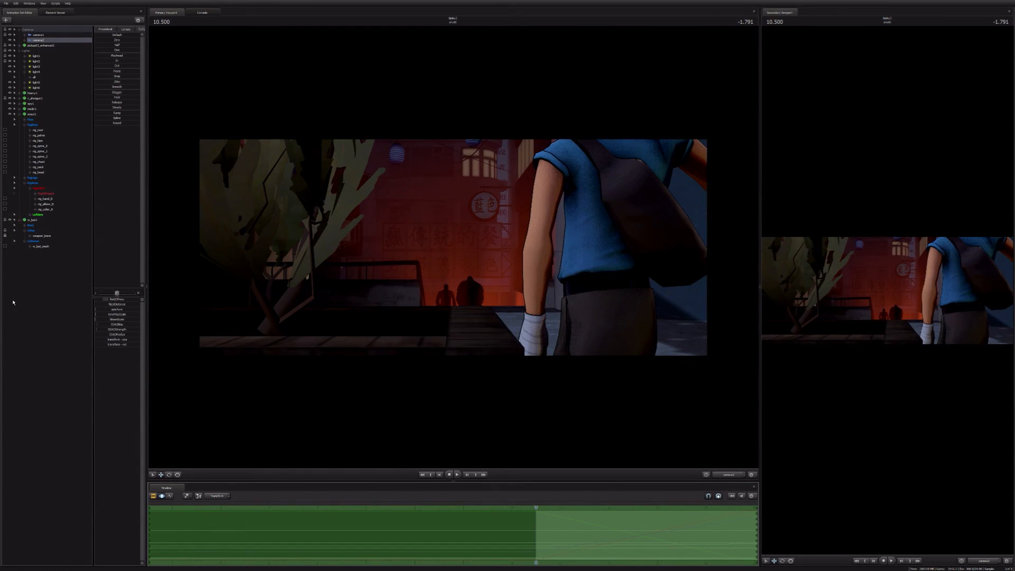
pyautogui.click(35, 224)
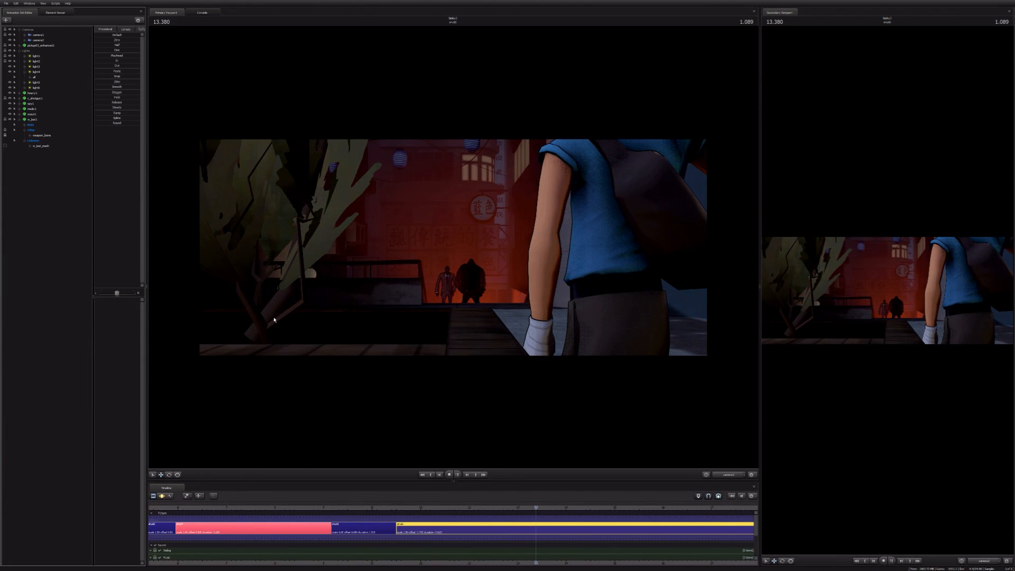
# Step: Play back the sequence from the beginning through the truck shot and into the plaza staircase shot
pyautogui.press('space')
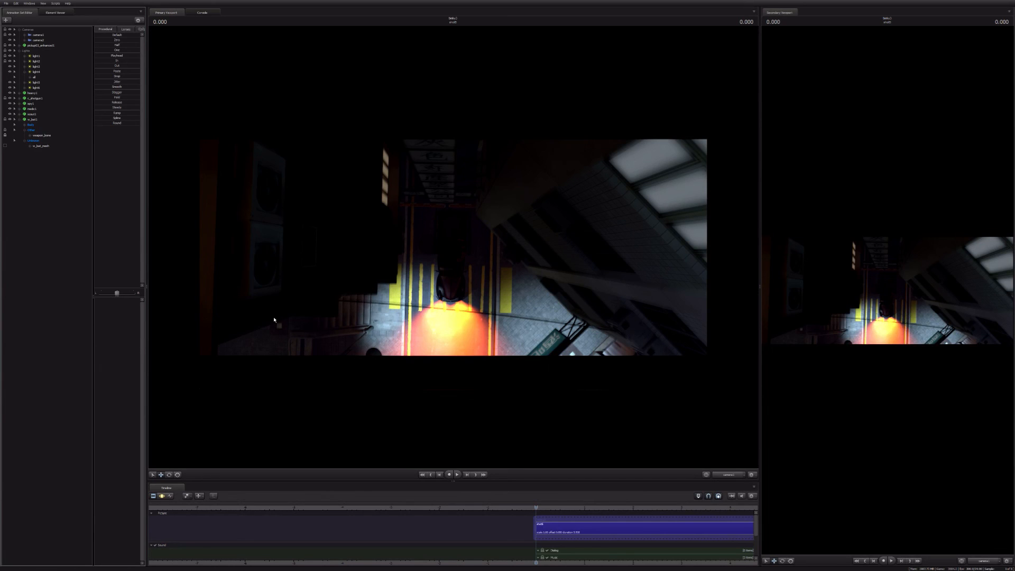
pyautogui.press('space')
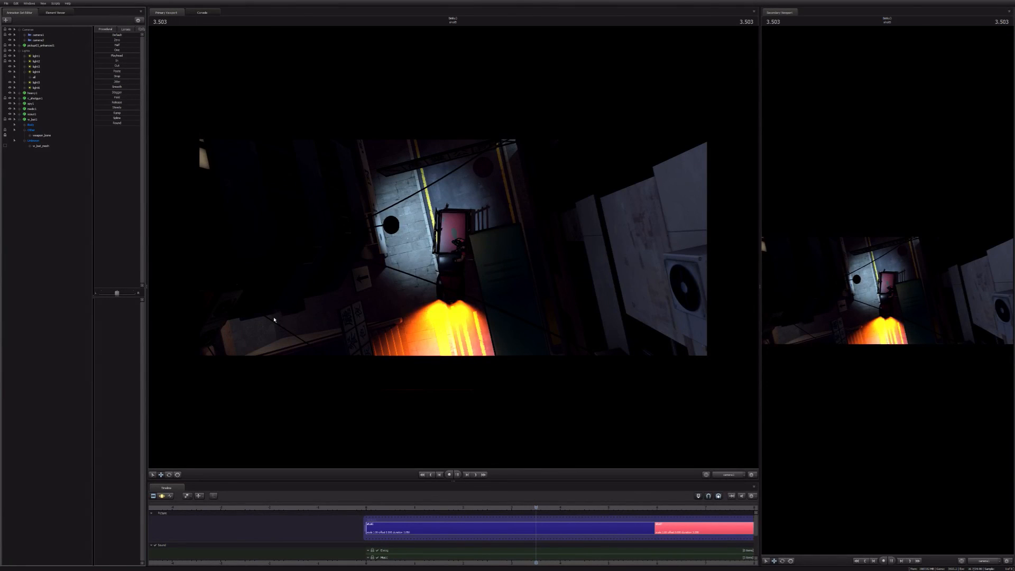
pyautogui.press('space')
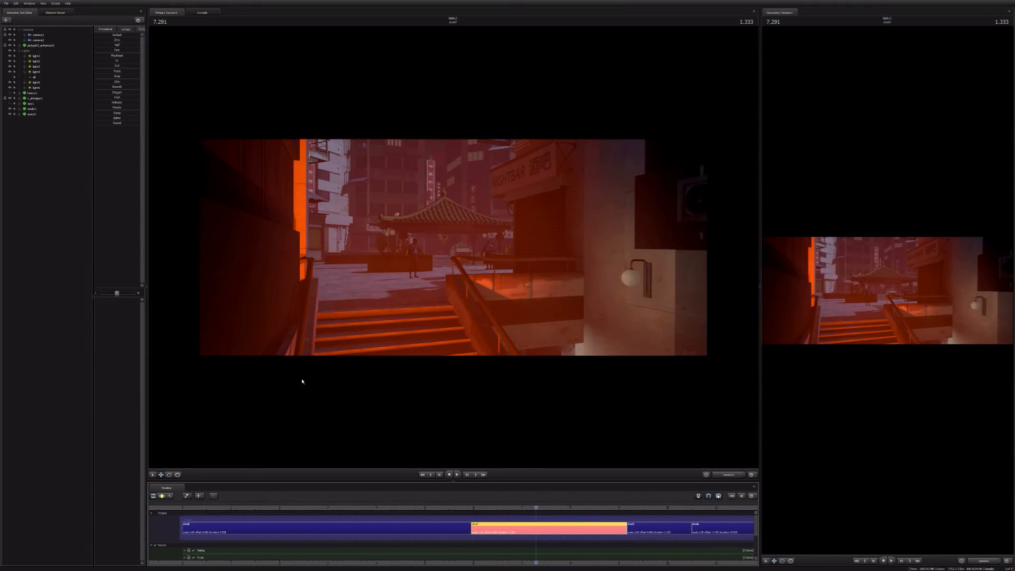
# Step: Try copying the first shot's pickup truck, Heavy and shotgun animation sets into the second shot at 8.750
pyautogui.click(162, 496)
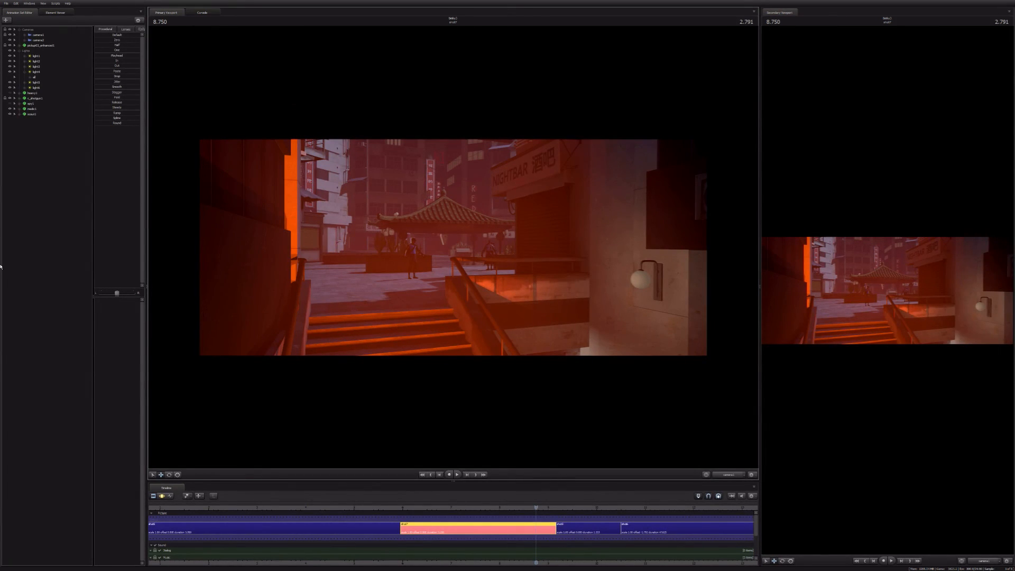
pyautogui.click(38, 35)
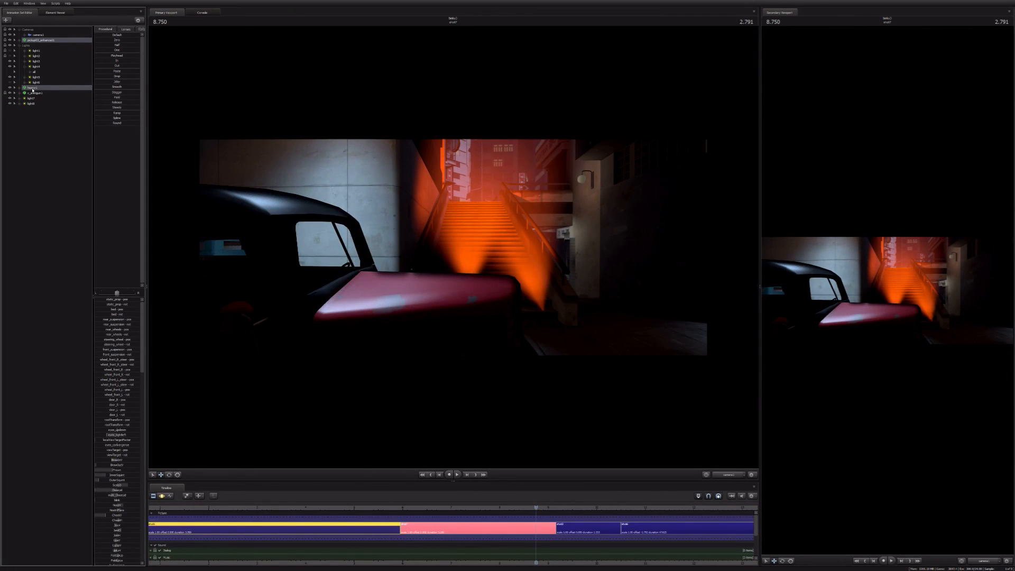
pyautogui.rightClick(37, 93)
pyautogui.click(468, 530)
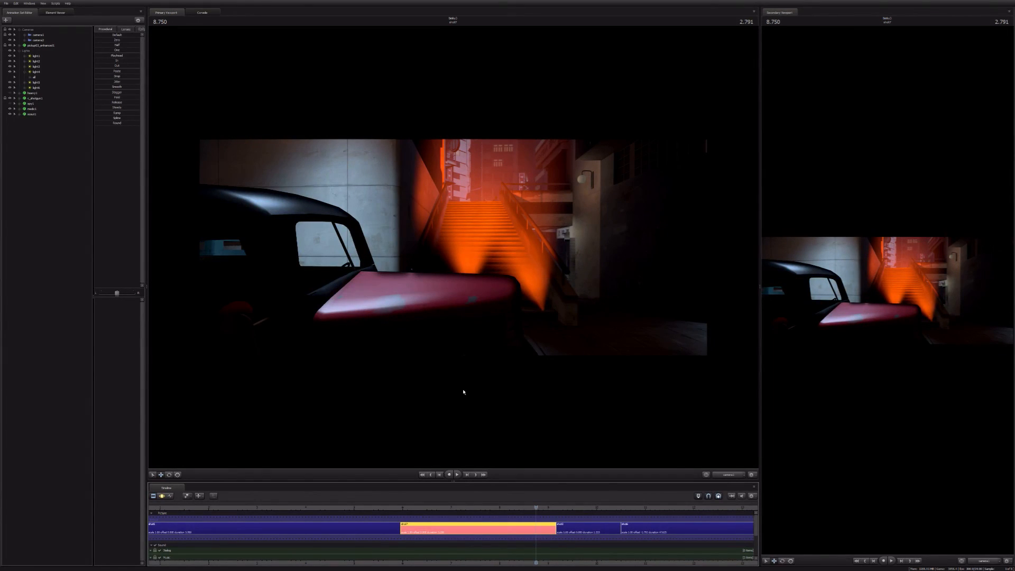
pyautogui.click(44, 205)
pyautogui.hotkey('ctrl', 'v')
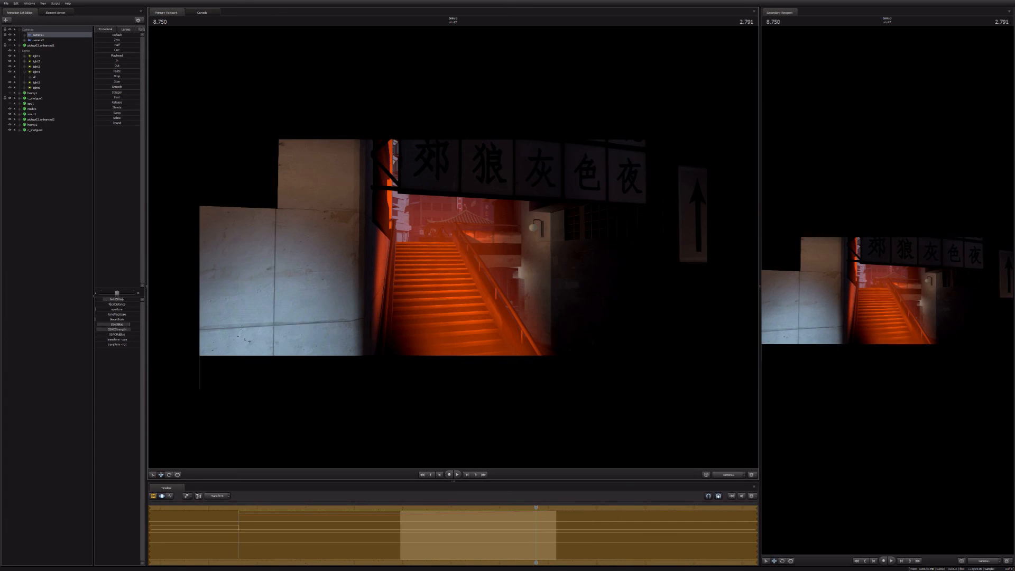
# Step: Try reframing the second shot's camera1 at 8.750 around the hanging signs and the orange-lit stairs
pyautogui.press('z')
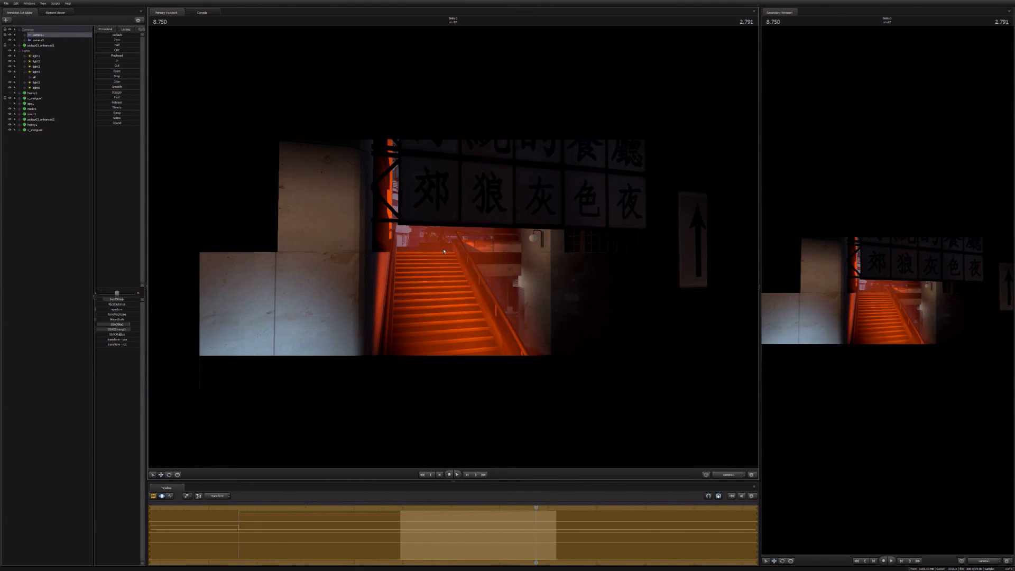
pyautogui.press('z')
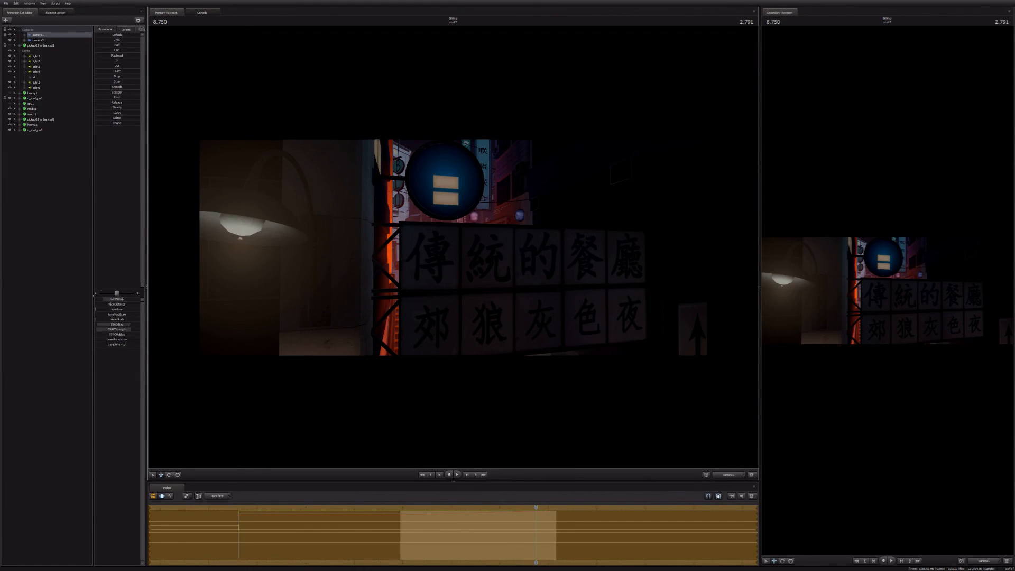
pyautogui.moveTo(458, 251); pyautogui.dragTo(458, 250)
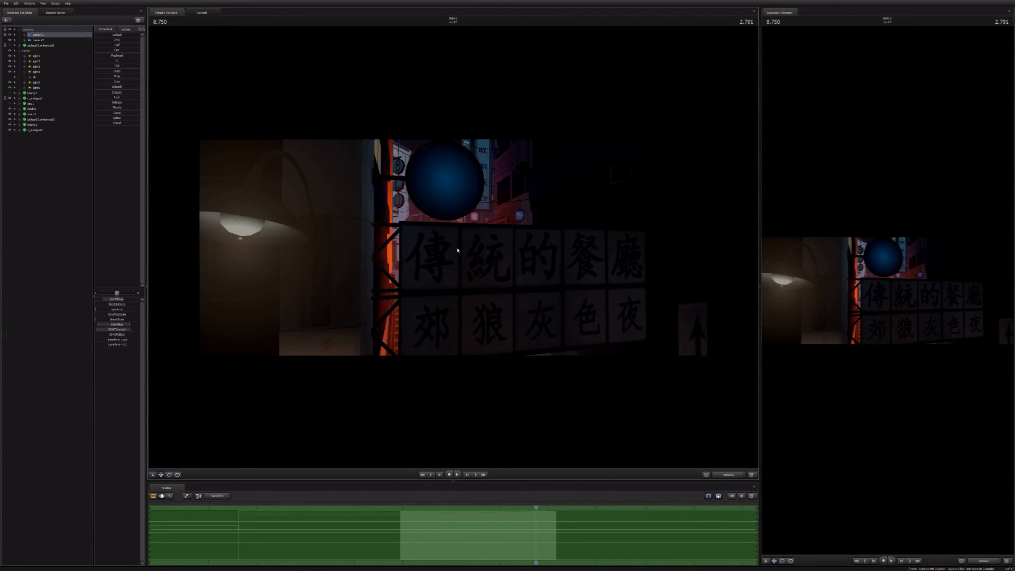
pyautogui.click(458, 251)
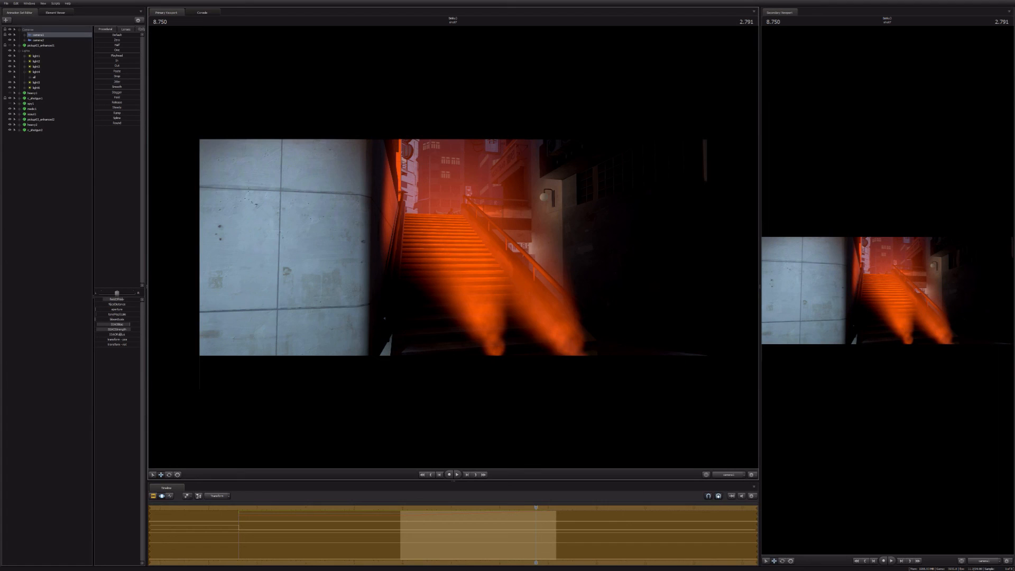
pyautogui.press('w')
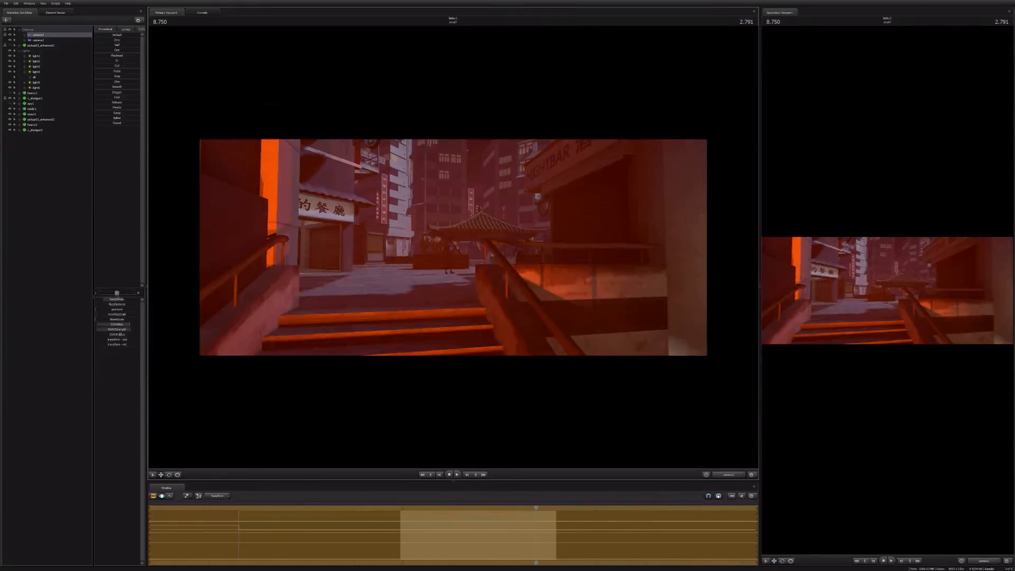
pyautogui.hotkey('ctrl', 'z')
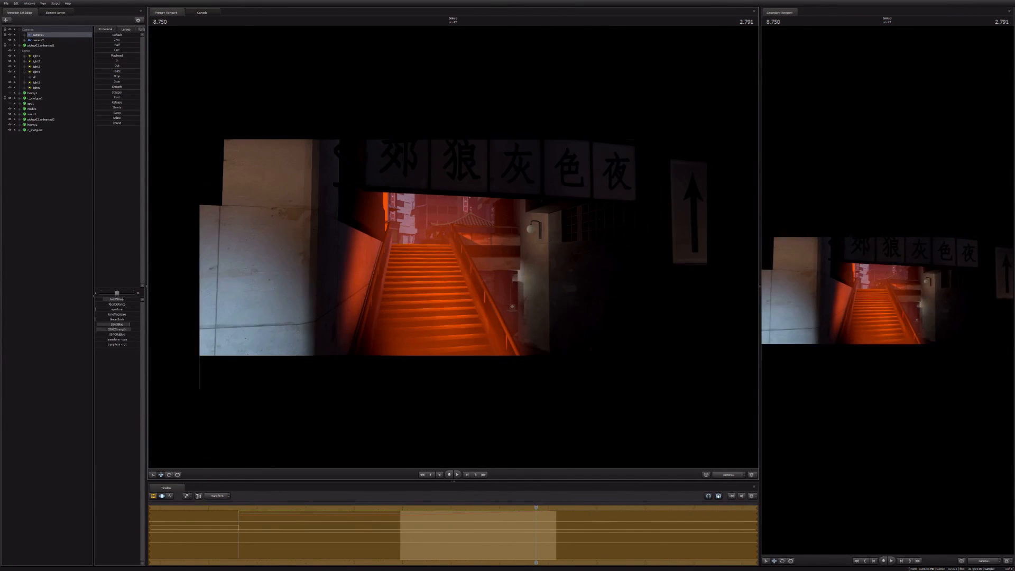
# Step: Try alternative camera1 angles from the plaza, stairs and street, with a tighter framing on the top of the stairs
pyautogui.press('s')
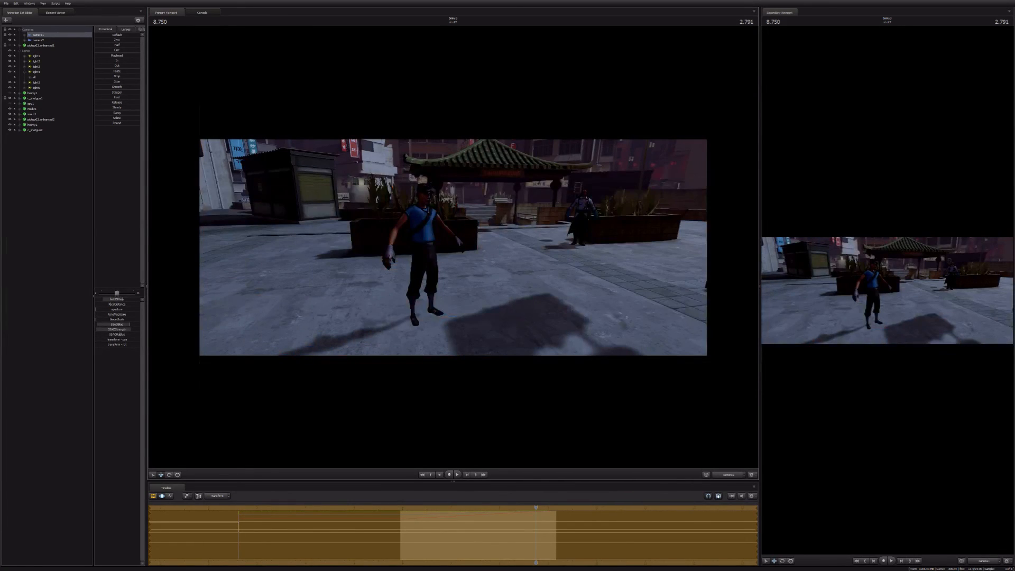
pyautogui.hotkey('ctrl', 'z')
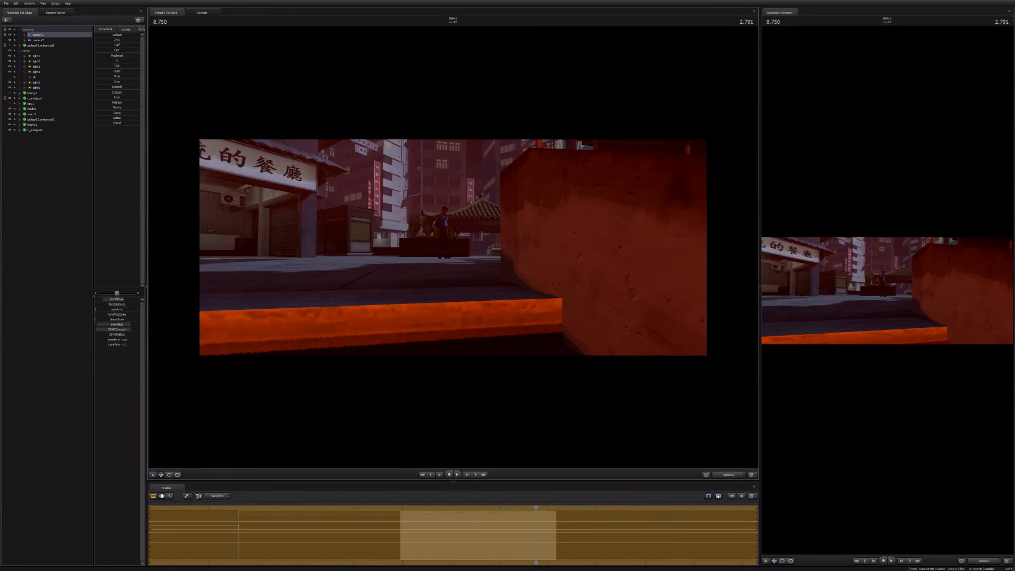
pyautogui.press('s')
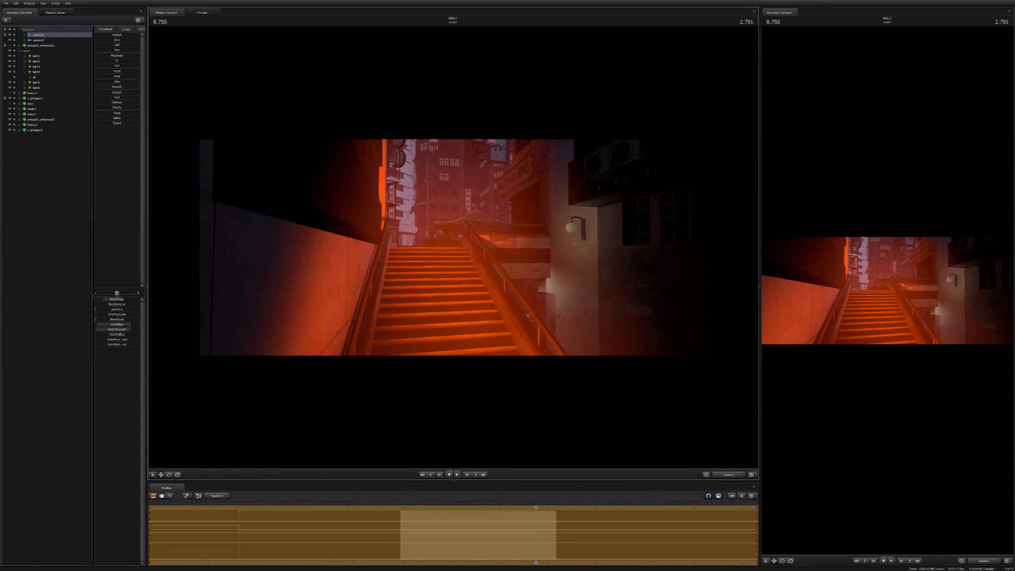
pyautogui.press('s')
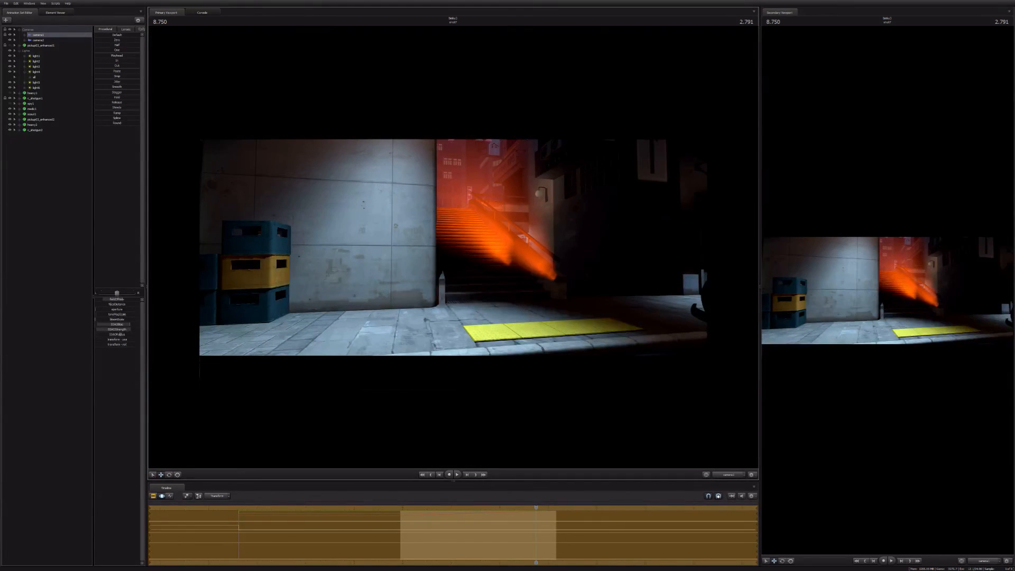
pyautogui.press('s')
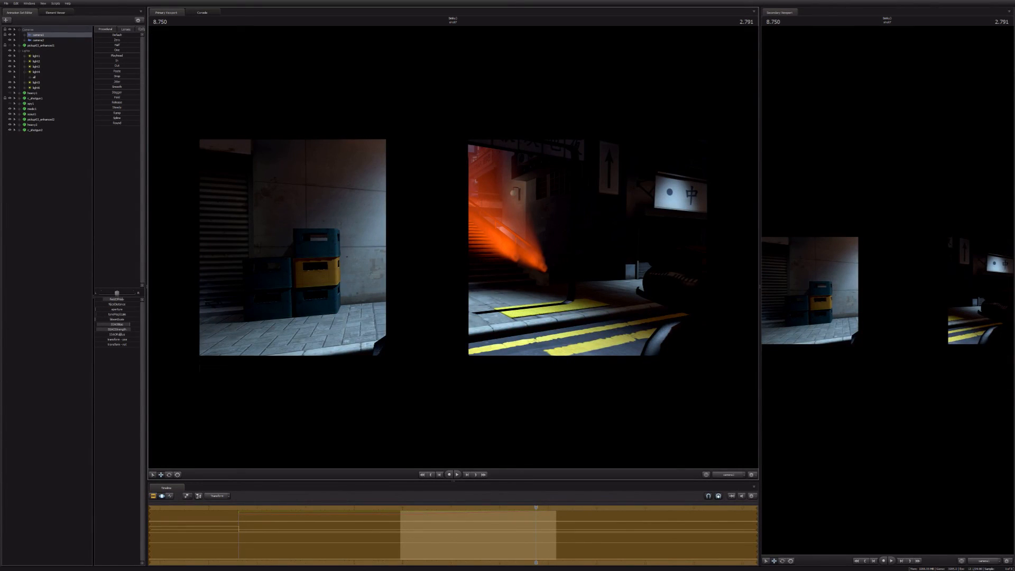
pyautogui.hotkey('ctrl', 'z')
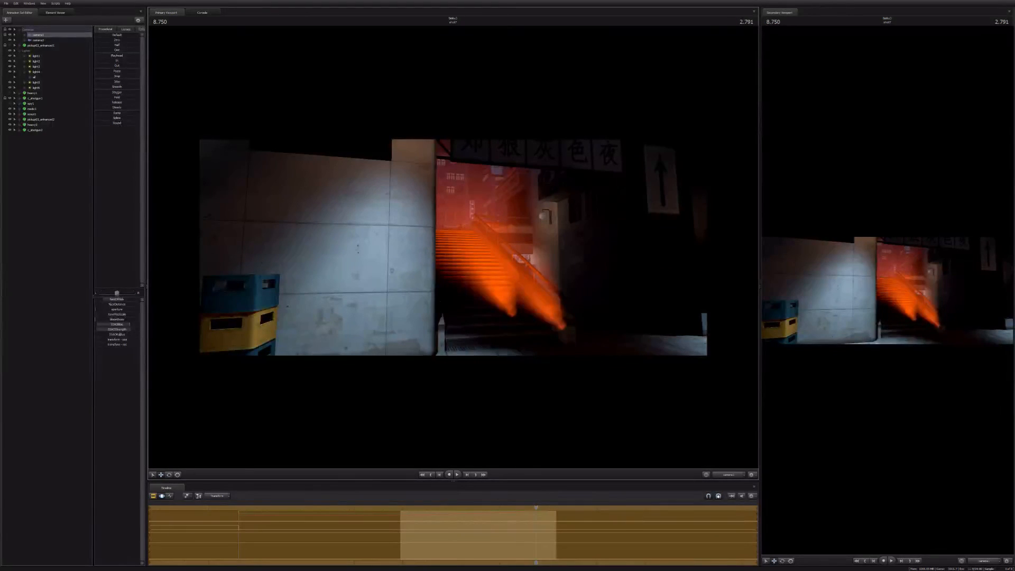
pyautogui.press('x')
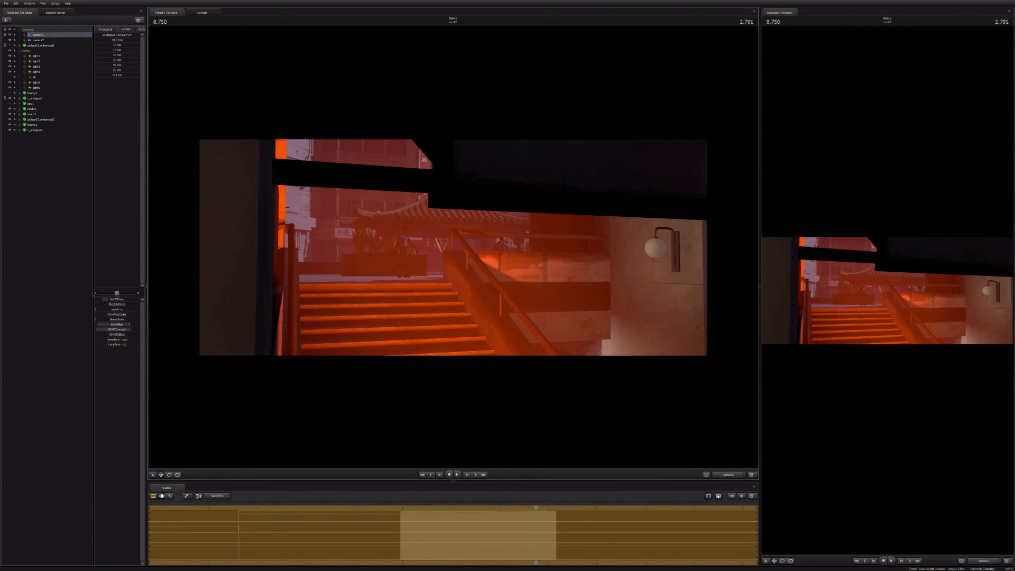
# Step: Try another camera1 framing at the second shot's start at 5.958, and undo the camera changes and the pasted animation sets
pyautogui.press('F2')
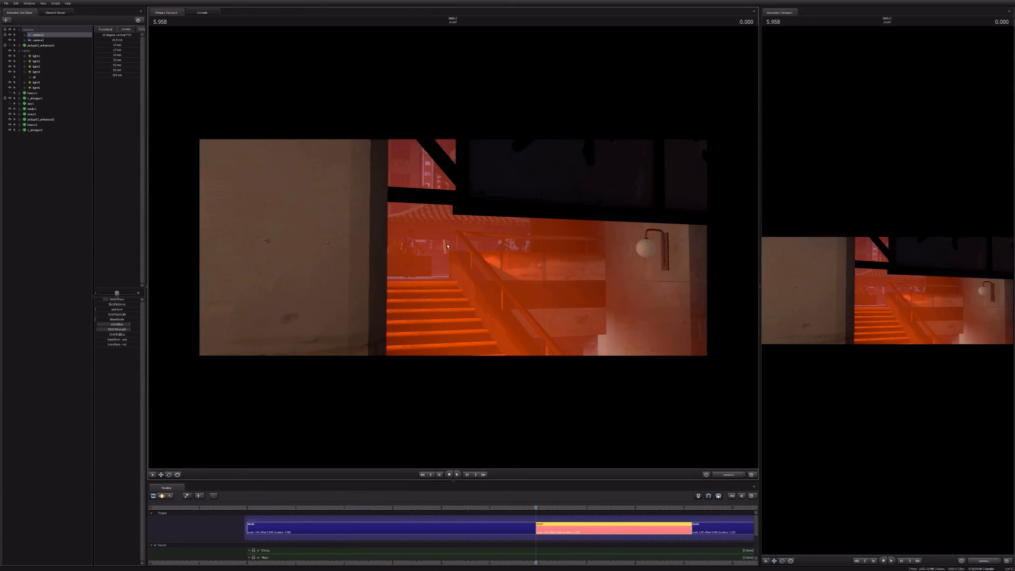
pyautogui.press('F3')
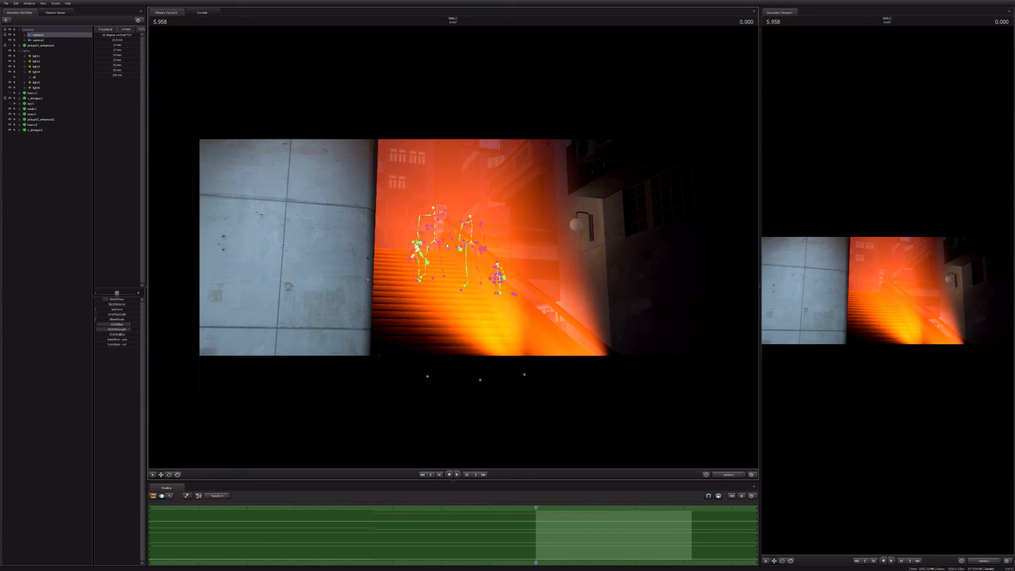
pyautogui.hotkey('ctrl', 'z')
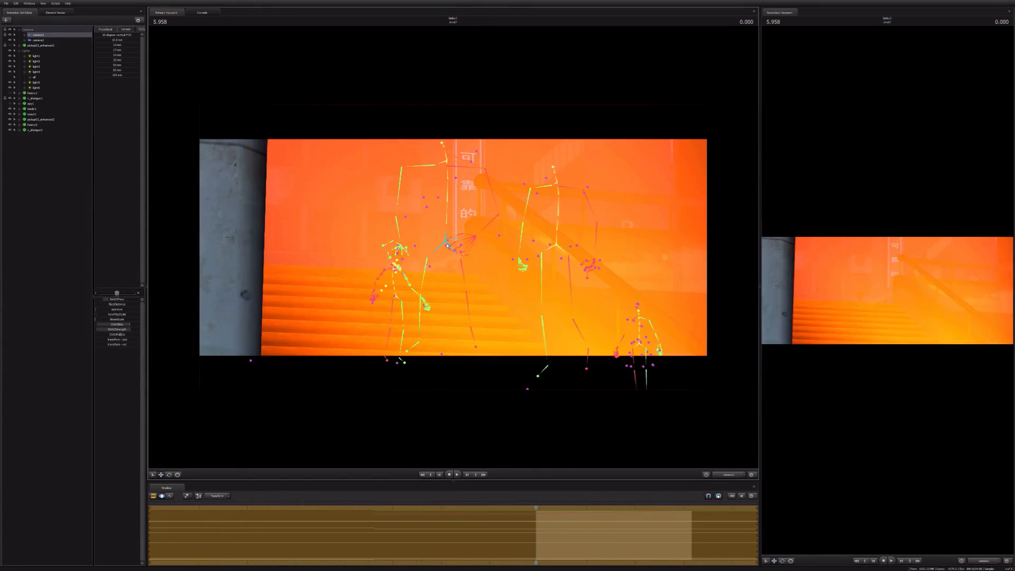
pyautogui.hotkey('ctrl', 'z')
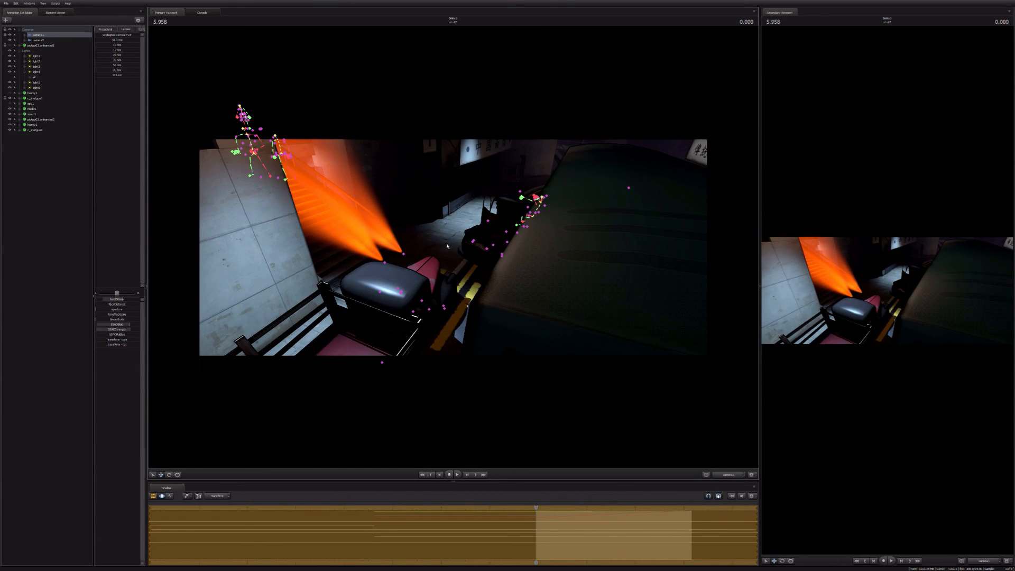
pyautogui.hotkey('ctrl', 'z')
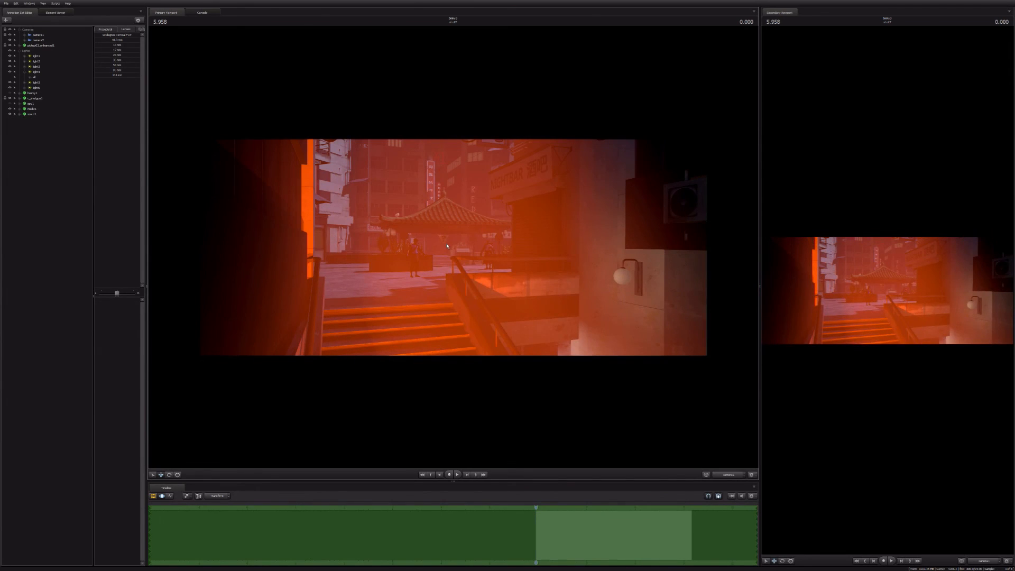
# Step: Play back the second shot through the Scout's close shot and into the over-the-shoulder shot to review the cuts
pyautogui.press('F3')
pyautogui.press('space')
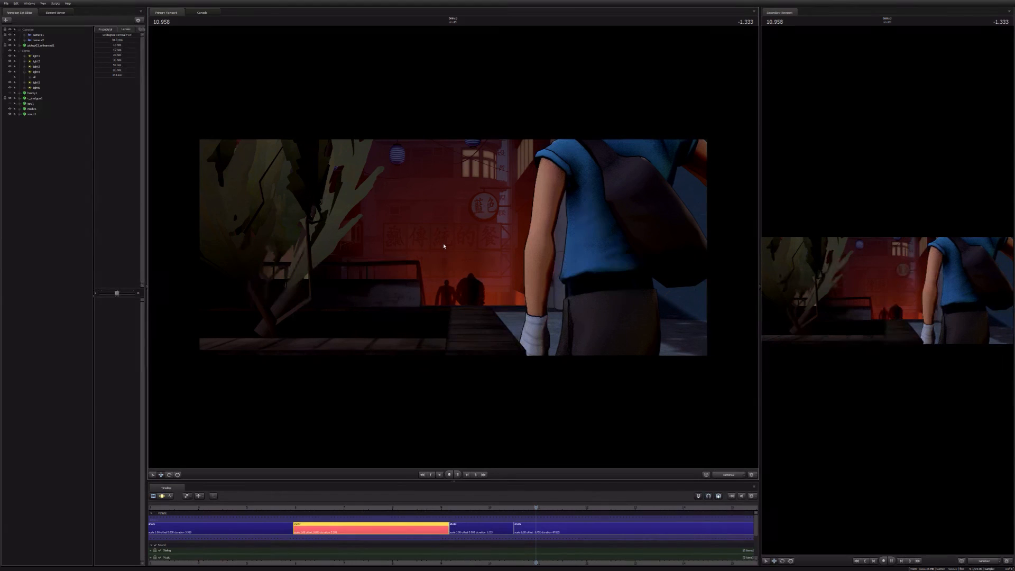
pyautogui.press('space')
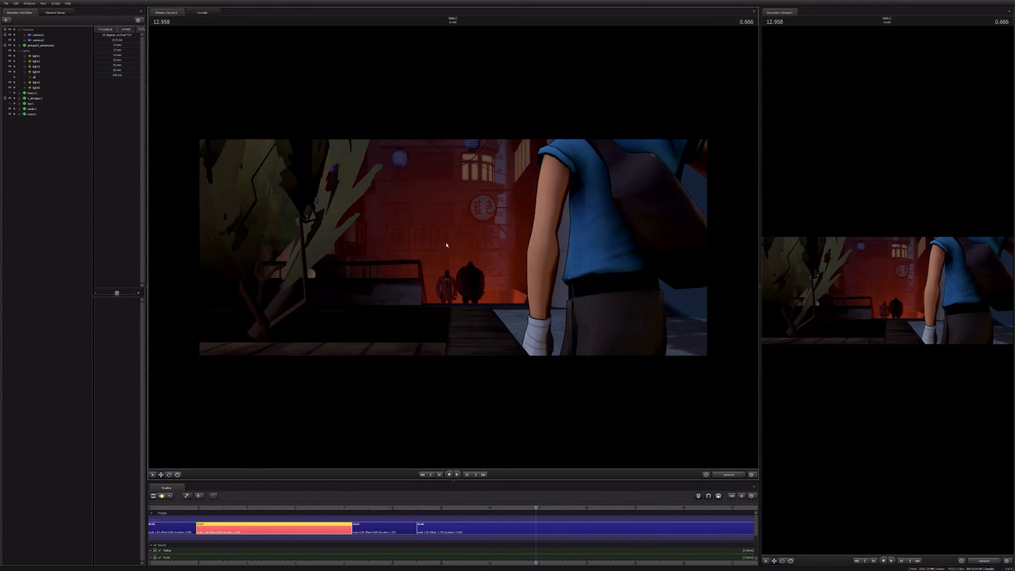